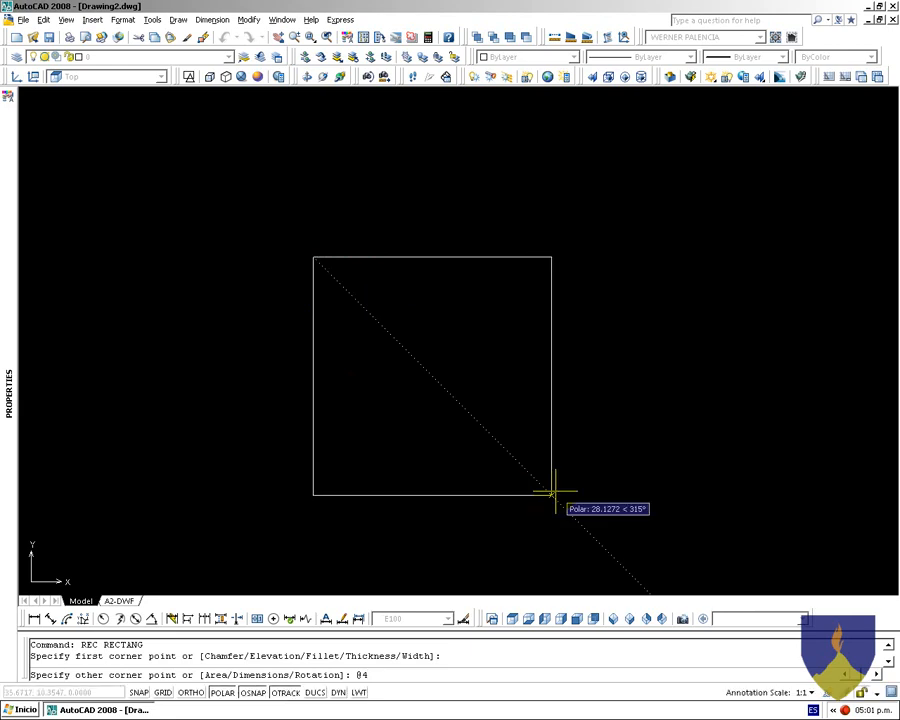
# Finish the rectangle as a 4 by 4 square with its opposite corner at @4,4
pyautogui.press('Return')
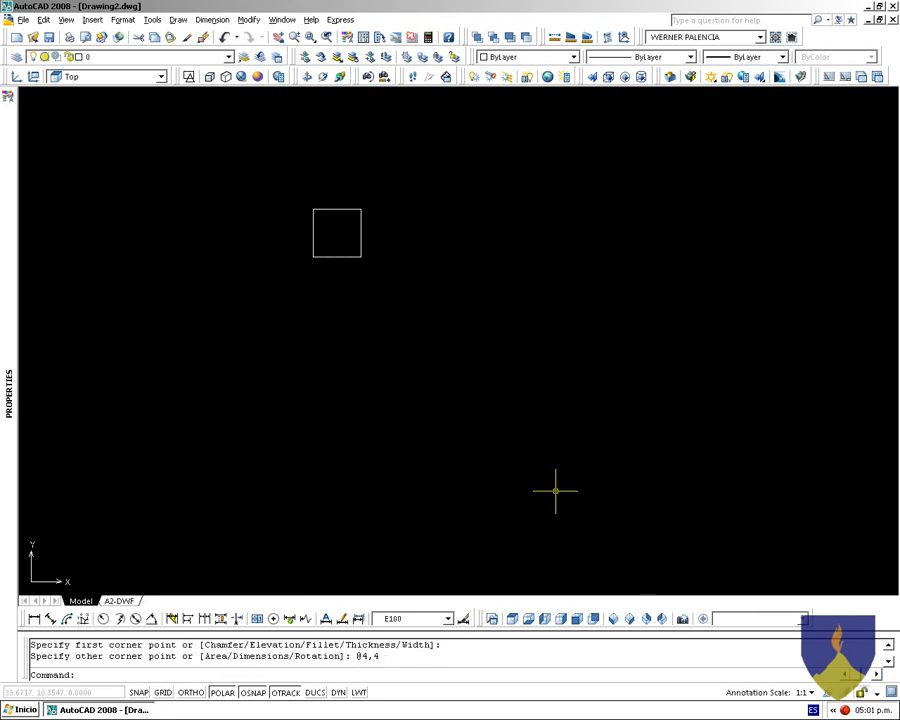
# Extrude the square to a height of 6 units
pyautogui.keyDown('shift'); pyautogui.moveTo(422, 399); pyautogui.dragTo(464, 251, button='middle'); pyautogui.keyUp('shift')
pyautogui.keyDown('shift'); pyautogui.moveTo(425, 441); pyautogui.dragTo(402, 361, button='middle'); pyautogui.keyUp('shift')
pyautogui.scroll(3, 399, 404)
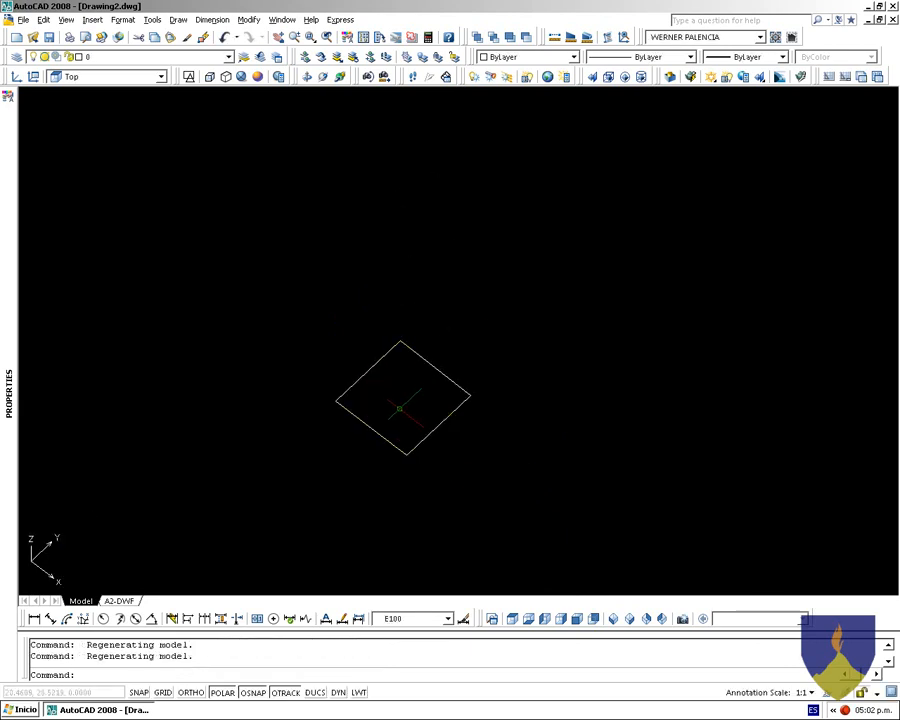
pyautogui.write('EXT')
pyautogui.press('Return')
pyautogui.click(441, 434)
pyautogui.click(422, 420)
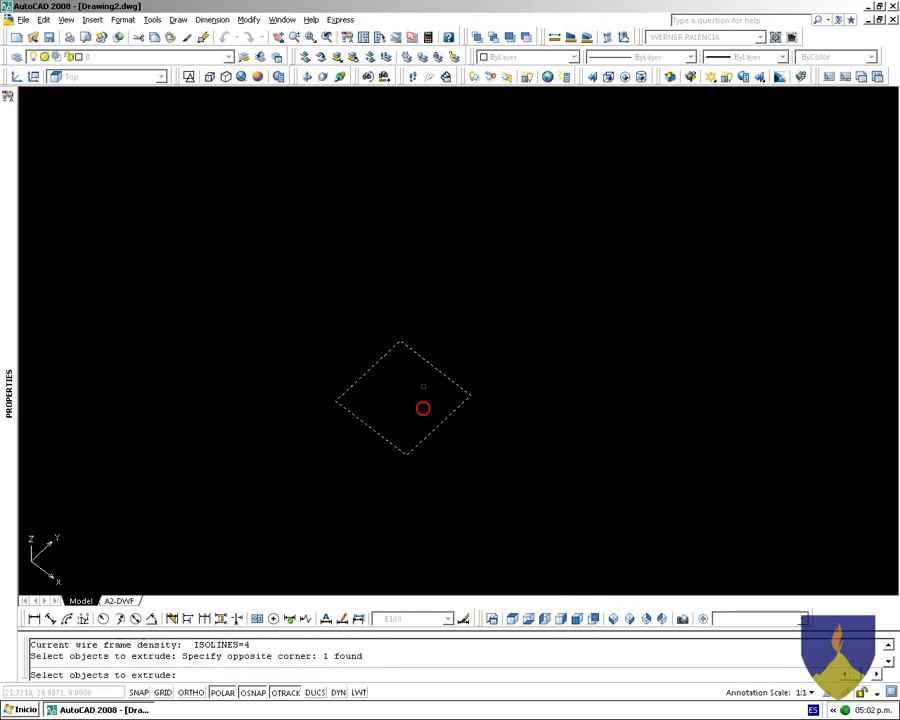
pyautogui.press('Return')
pyautogui.write('6')
pyautogui.press('Return')
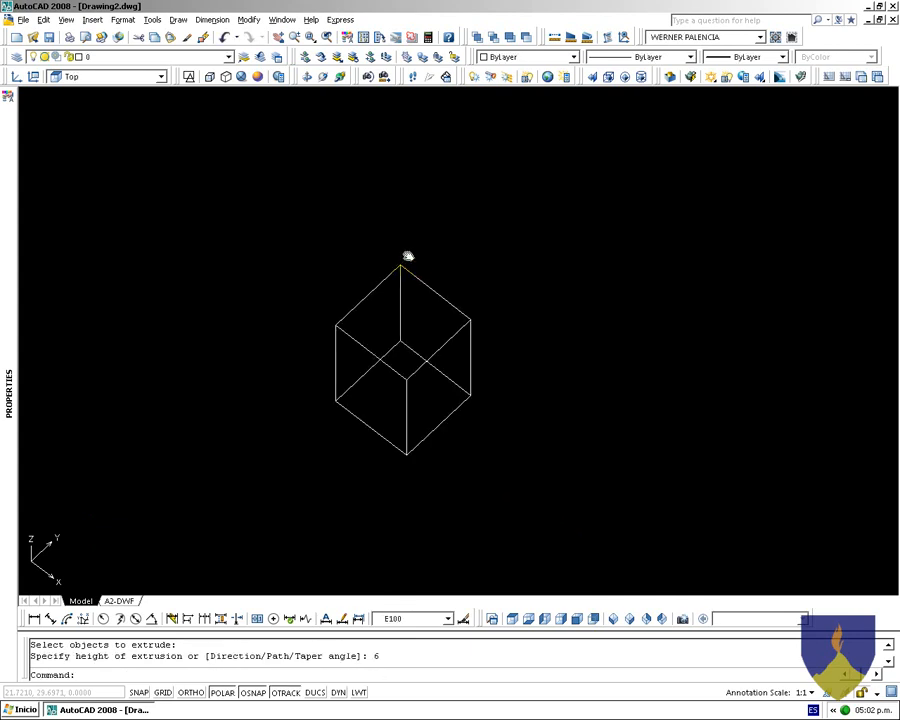
# Display the extruded box in the shaded Conceptual visual style and leave it deselected
pyautogui.middleClick(408, 276)
pyautogui.middleClick(408, 276)
pyautogui.scroll(-4, 406, 277)
pyautogui.keyDown('shift'); pyautogui.moveTo(468, 403); pyautogui.dragTo(392, 315, button='middle'); pyautogui.keyUp('shift')
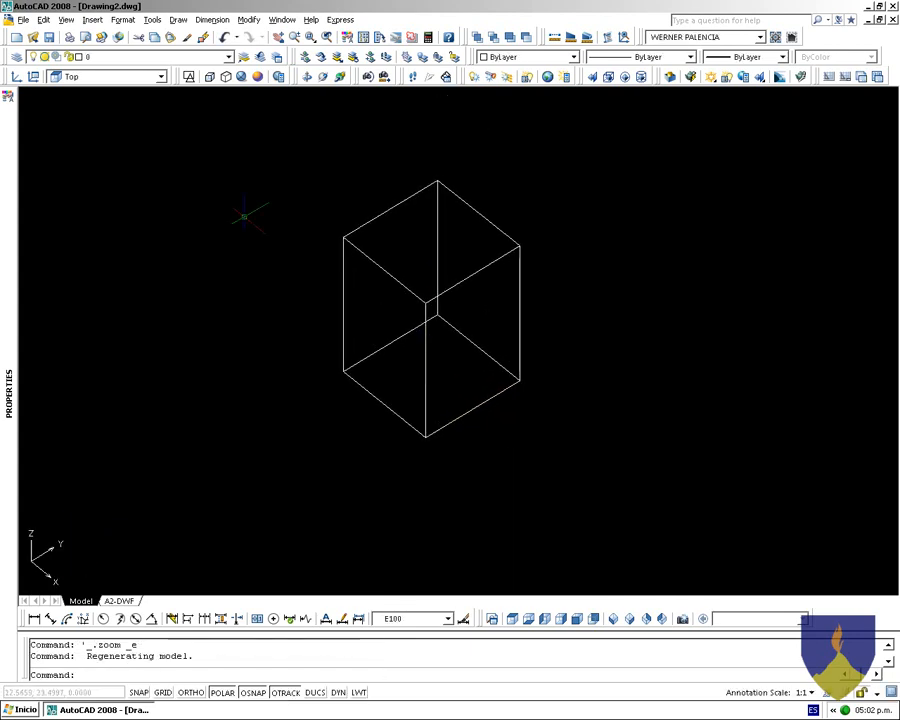
pyautogui.click(259, 78)
pyautogui.click(552, 173)
pyautogui.moveTo(536, 248); pyautogui.dragTo(510, 346, button='middle')
pyautogui.press('Escape')
pyautogui.click(447, 376)
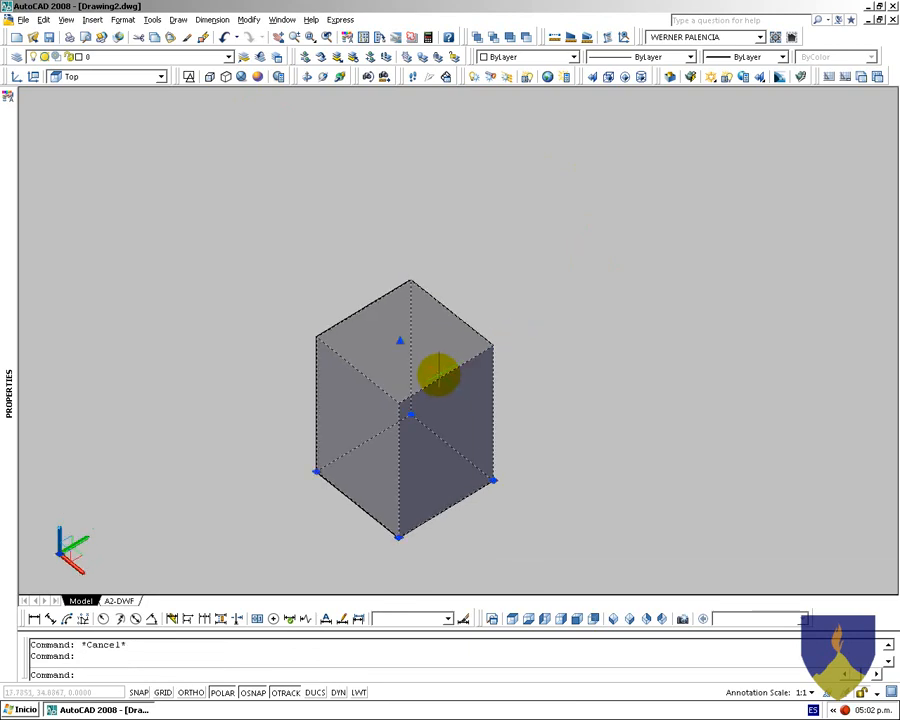
pyautogui.press('Escape')
pyautogui.click(502, 271)
pyautogui.press('Escape')
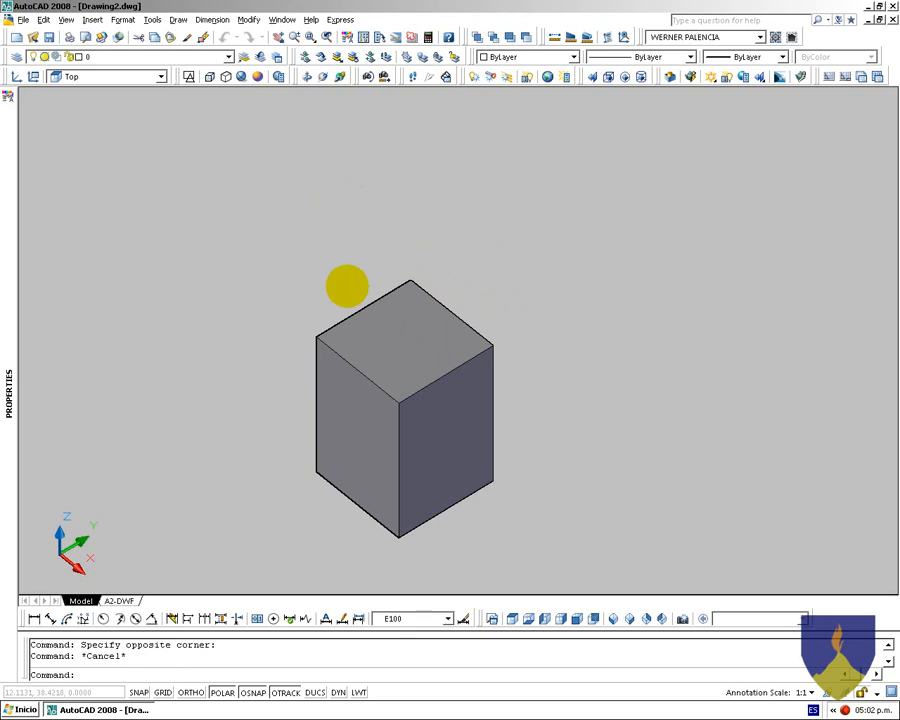
# Open the Tool Palettes as a floating window, examine the modeling tools and concrete materials, and close the window
pyautogui.hotkey('ctrl', '3')
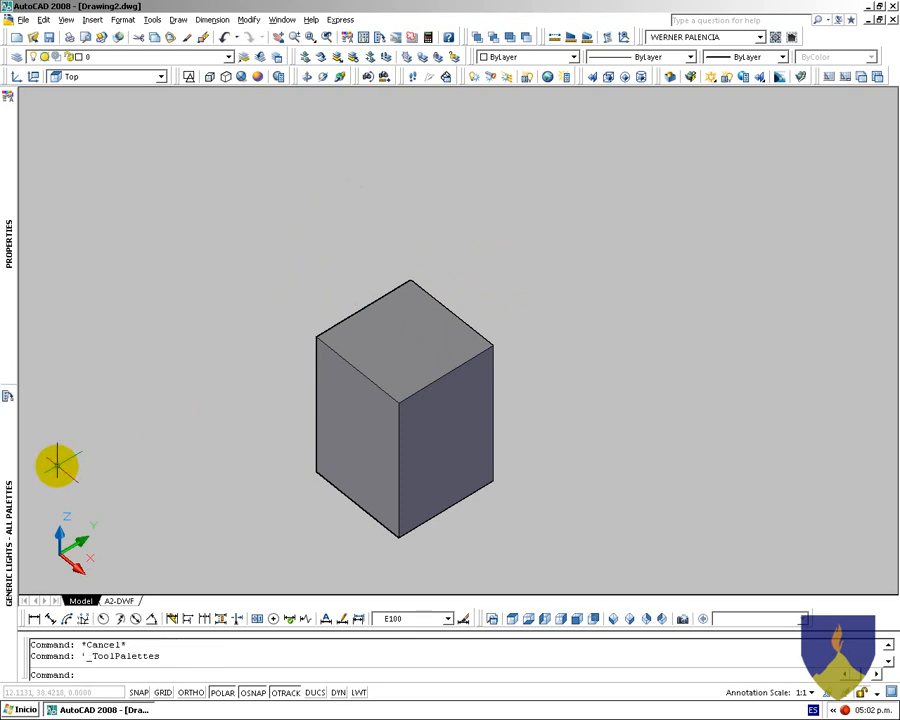
pyautogui.moveTo(5, 470)
pyautogui.moveTo(18, 475); pyautogui.dragTo(276, 372)
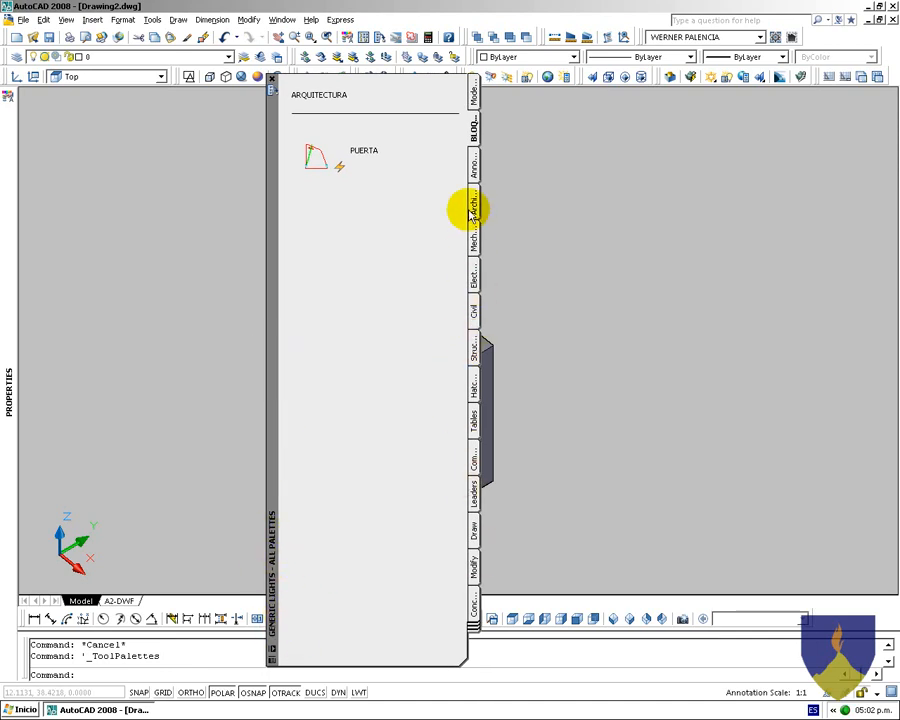
pyautogui.click(473, 98)
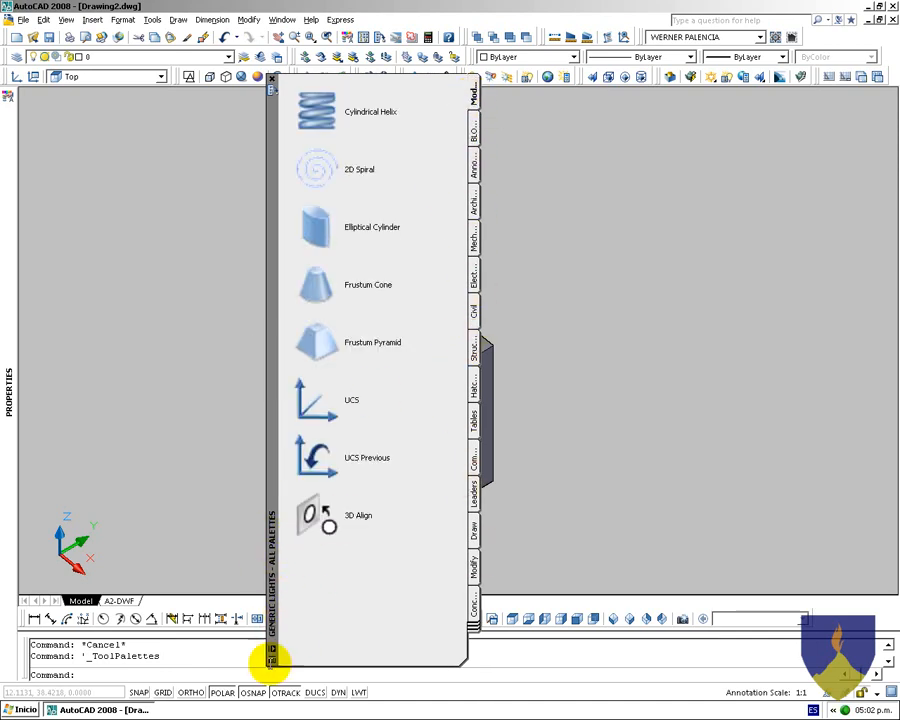
pyautogui.click(474, 607)
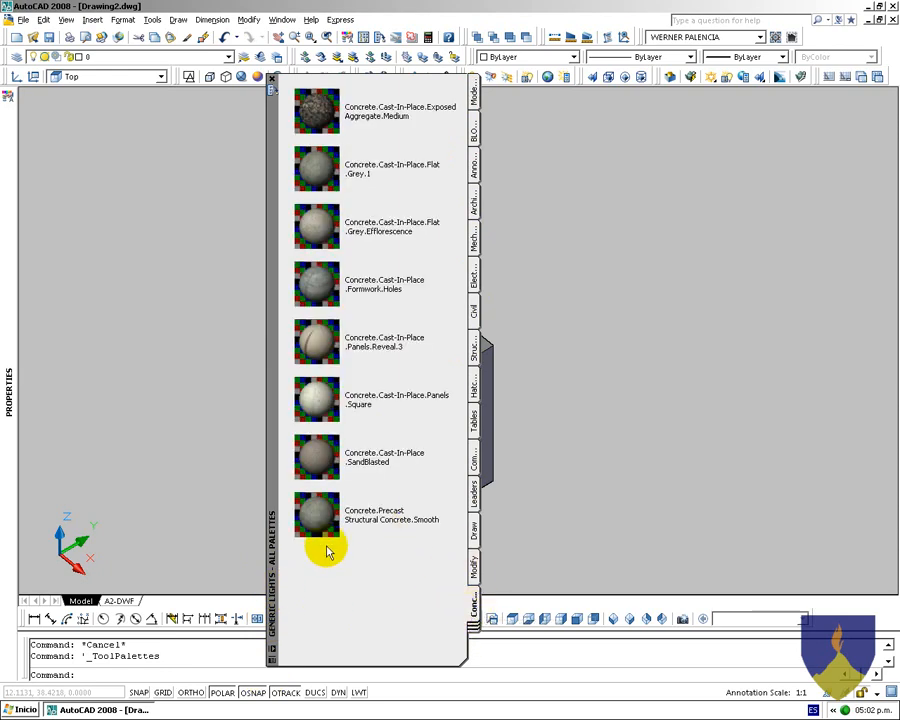
pyautogui.click(270, 82)
# Reopen the Tool Palettes, dock them beside the drawing area and collapse them next to the Properties palette
pyautogui.click(155, 20)
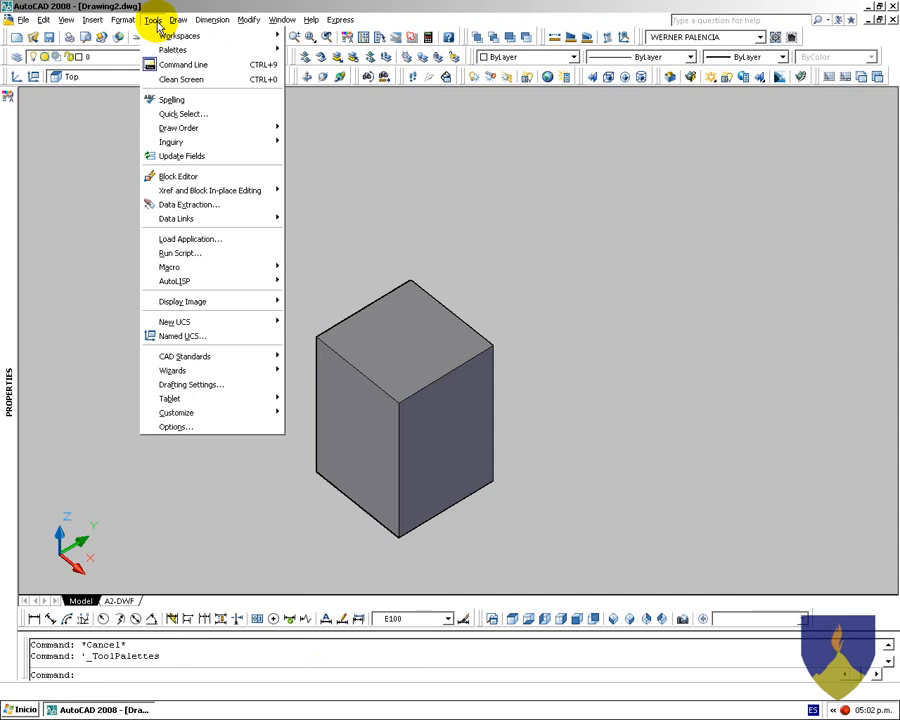
pyautogui.moveTo(210, 49)
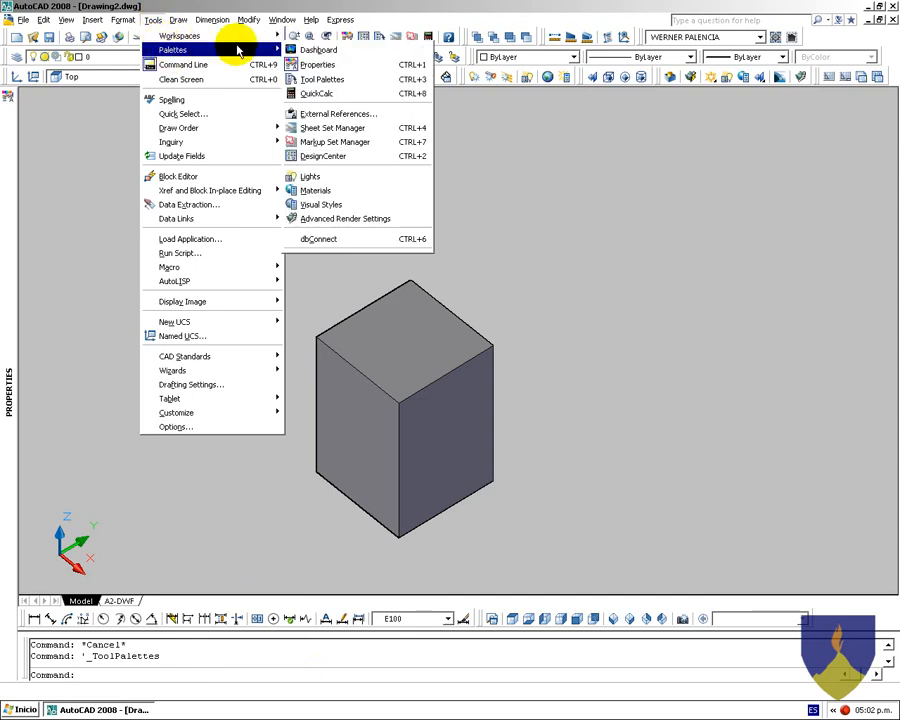
pyautogui.click(400, 80)
pyautogui.click(297, 152)
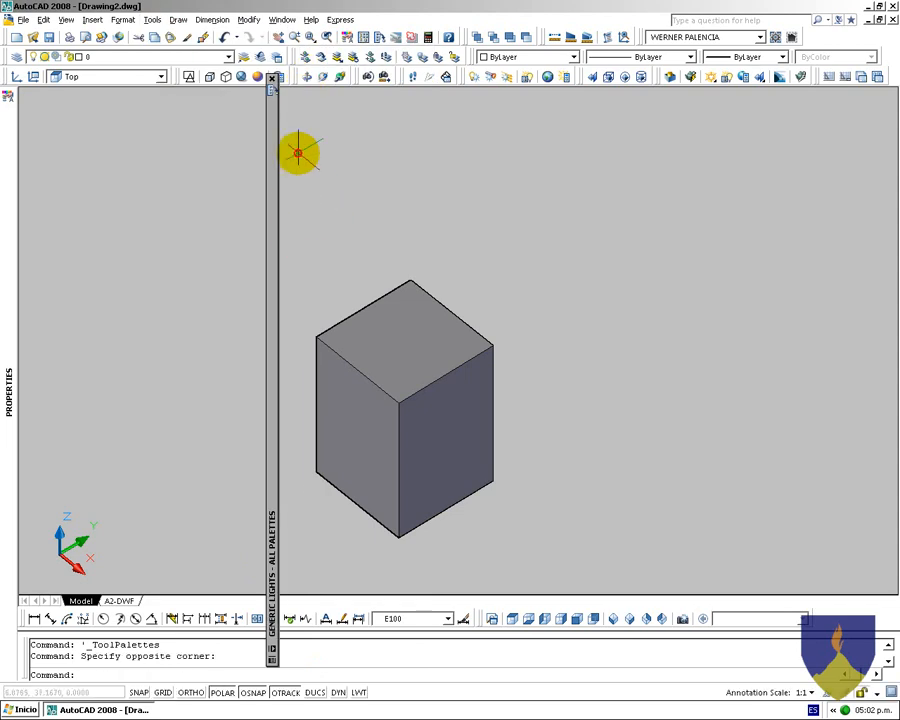
pyautogui.moveTo(271, 191); pyautogui.dragTo(4, 197)
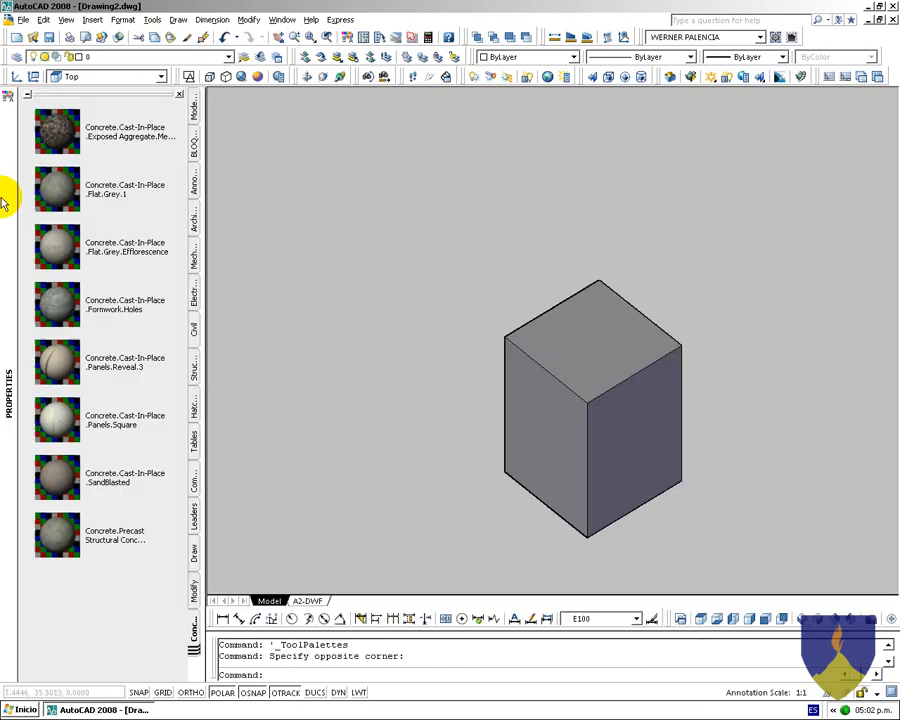
pyautogui.doubleClick(310, 241)
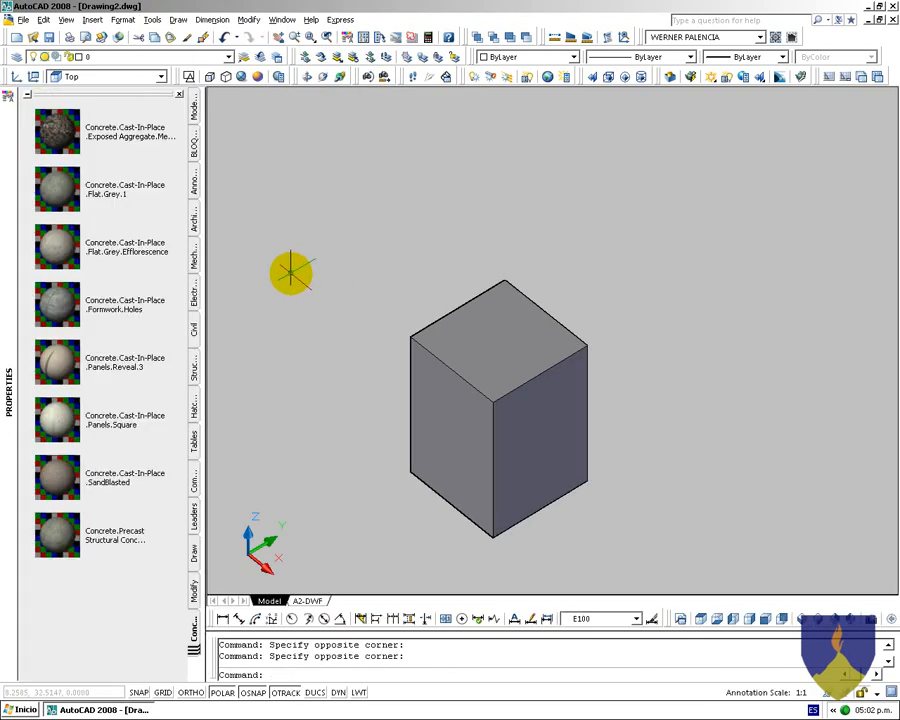
pyautogui.click(28, 98)
# Switch the Tool Palettes to the Materials Library palette group
pyautogui.moveTo(3, 350)
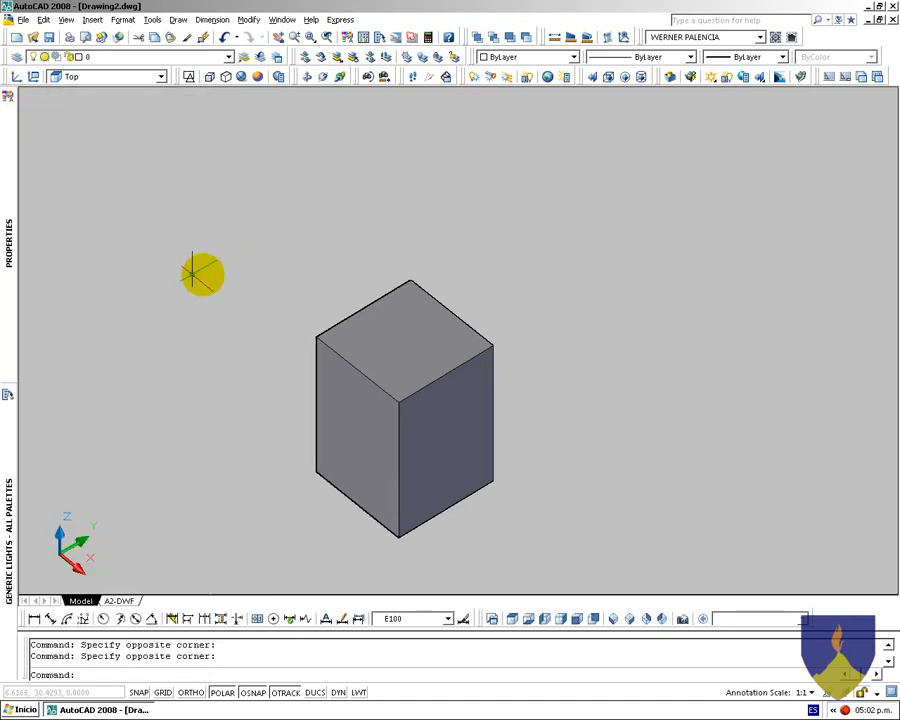
pyautogui.moveTo(3, 420)
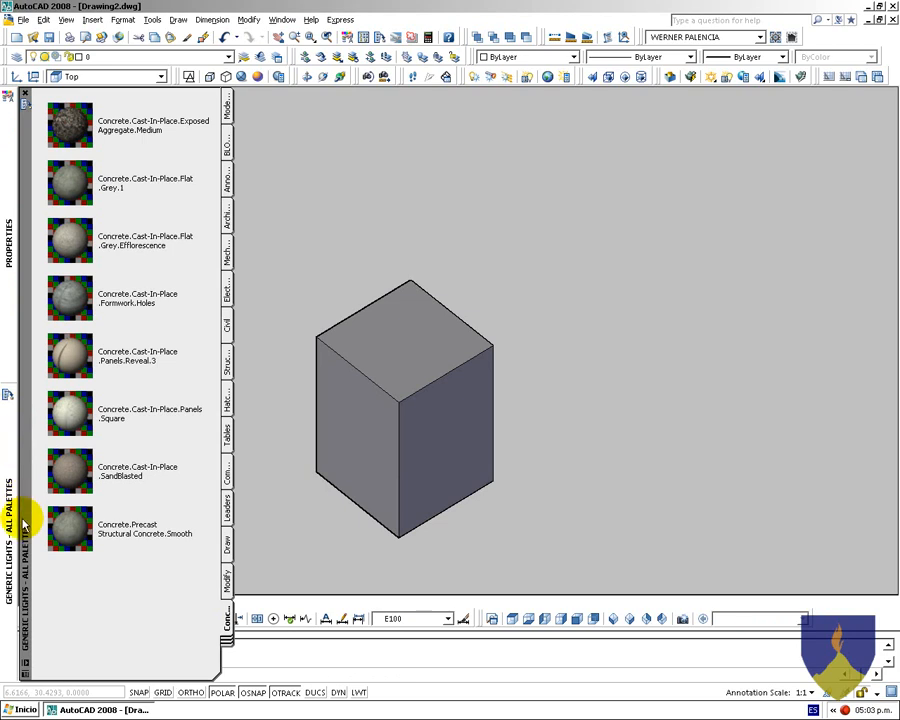
pyautogui.rightClick(27, 503)
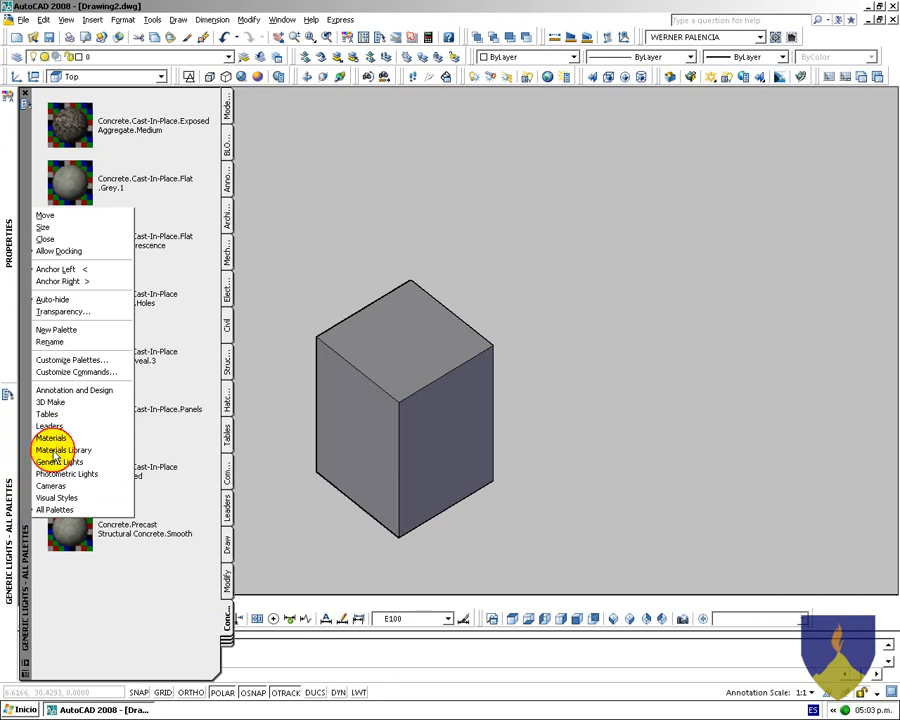
pyautogui.click(52, 450)
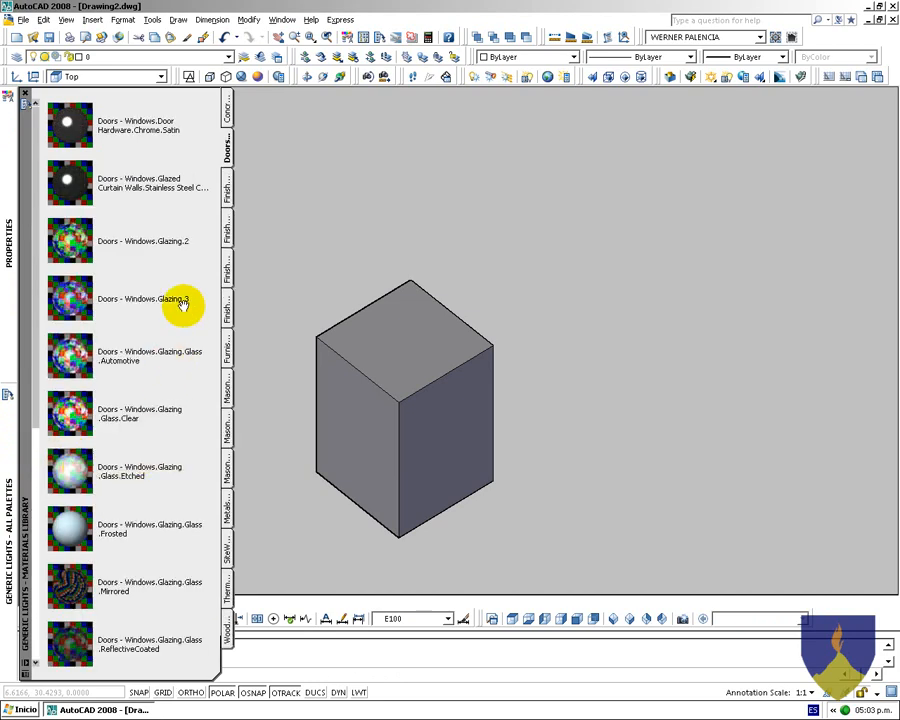
# Examine the concrete, doors and windows, finishes, furnishings and masonry materials in the library
pyautogui.click(227, 110)
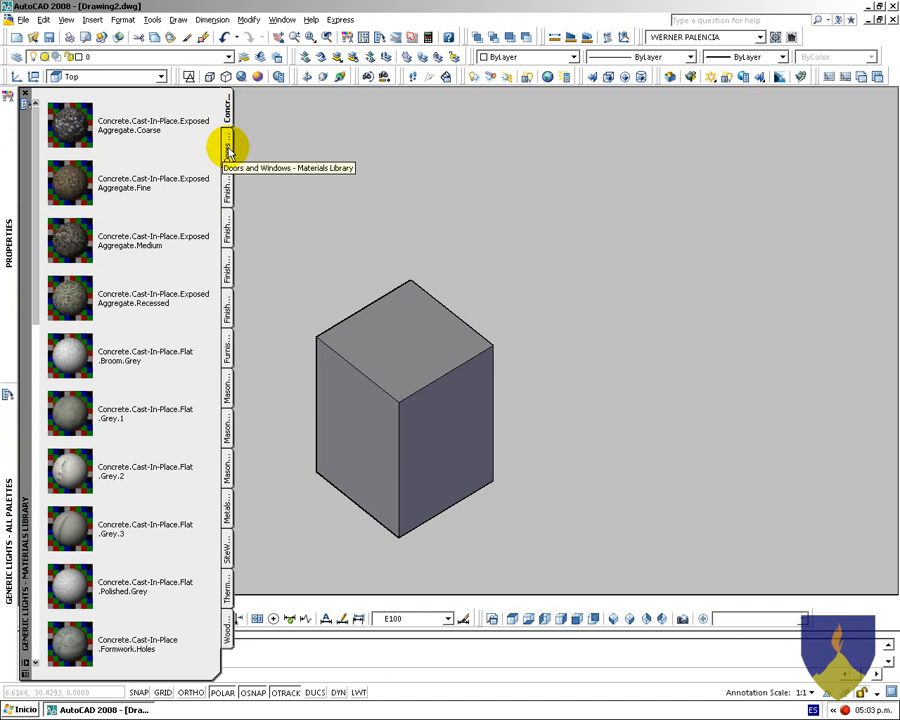
pyautogui.click(228, 150)
pyautogui.click(228, 190)
pyautogui.click(226, 222)
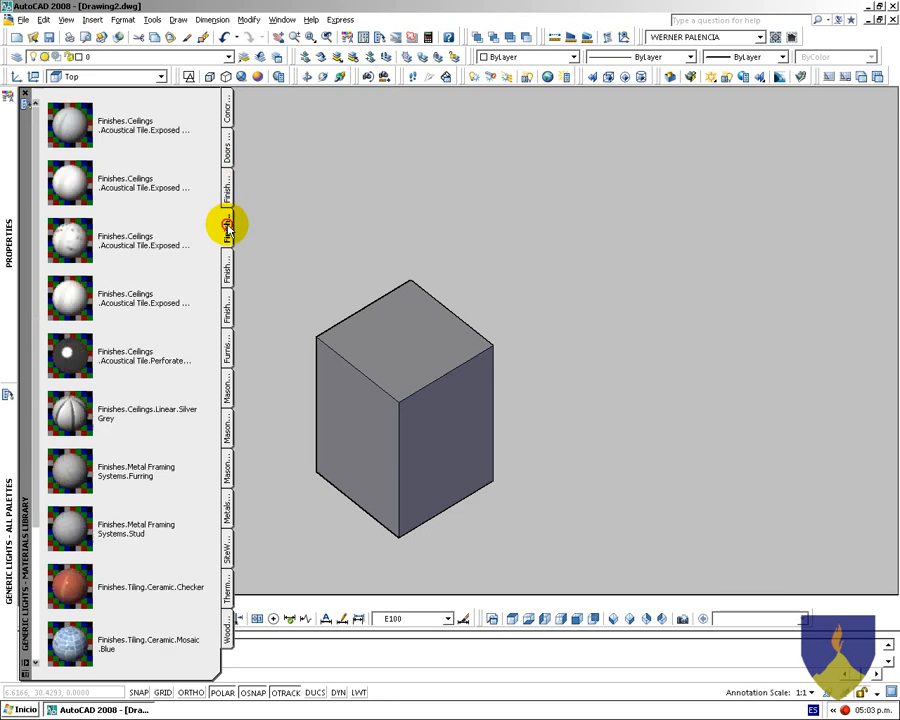
pyautogui.click(227, 266)
pyautogui.click(227, 302)
pyautogui.click(227, 347)
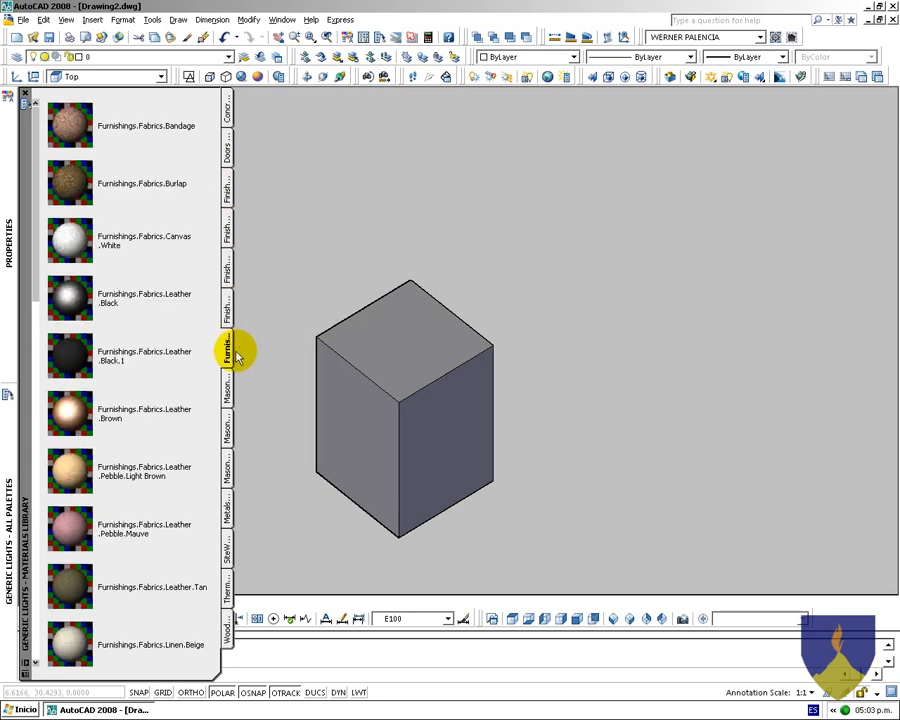
pyautogui.click(227, 390)
pyautogui.click(228, 422)
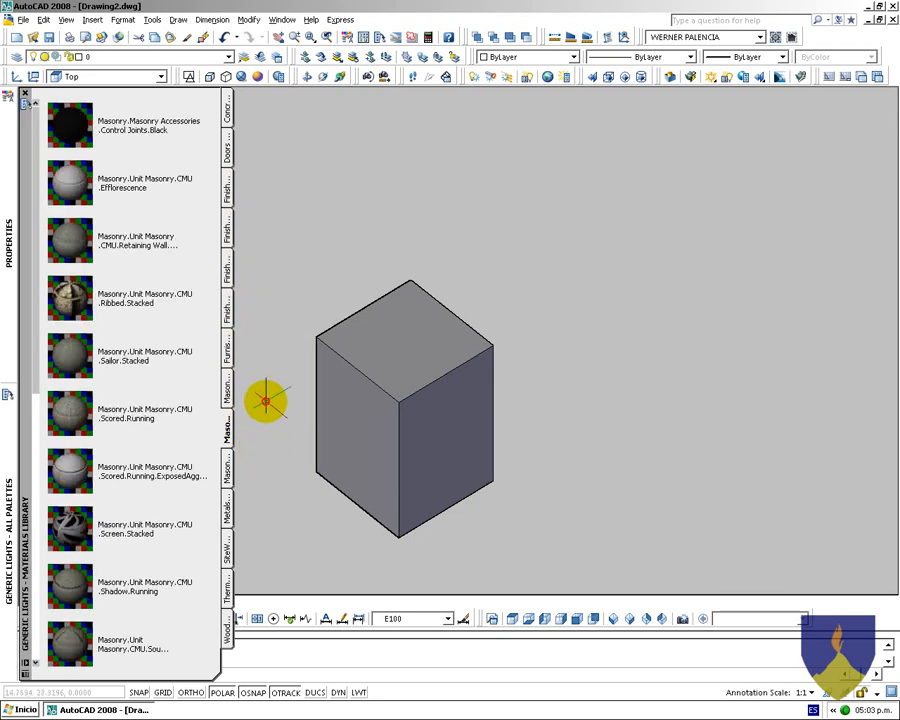
pyautogui.click(12, 709)
pyautogui.click(62, 295)
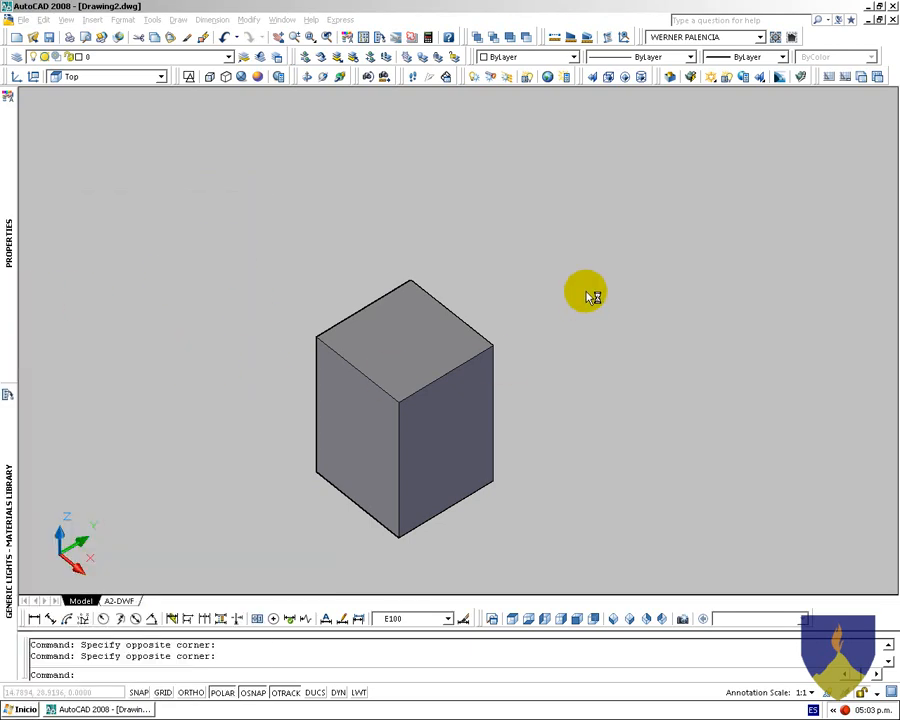
pyautogui.click(128, 709)
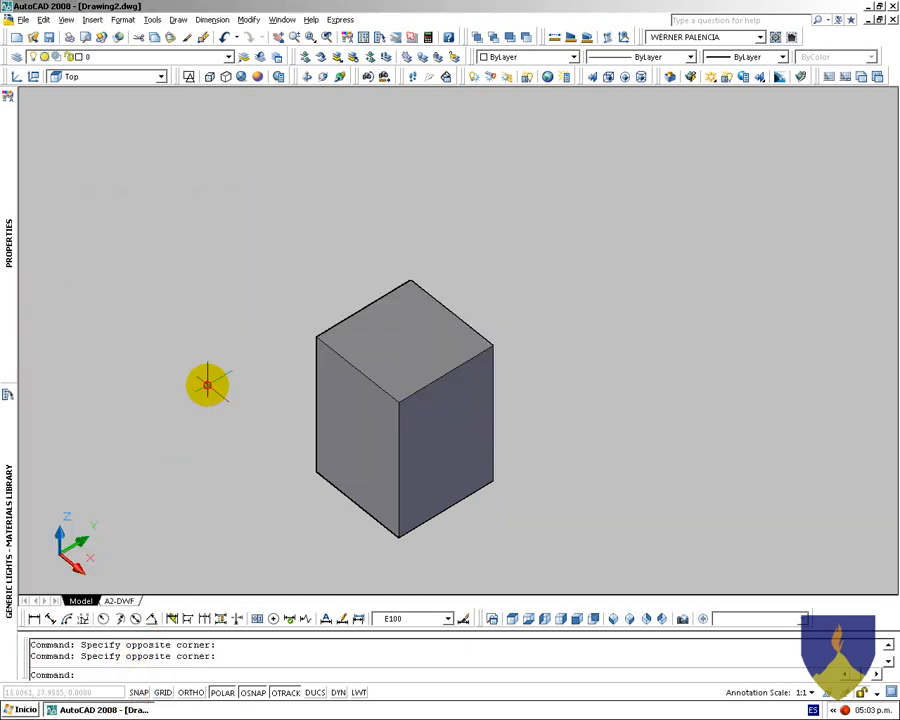
# Look through the full list of unit masonry materials, from control joints to sandblasted CMU
pyautogui.moveTo(10, 468)
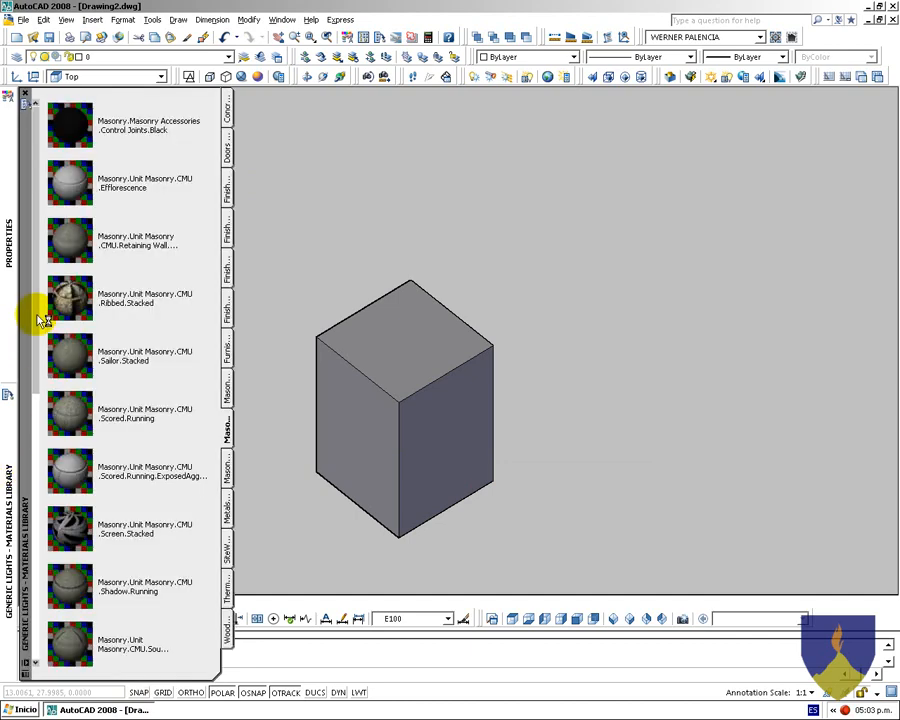
pyautogui.moveTo(38, 245); pyautogui.dragTo(28, 526)
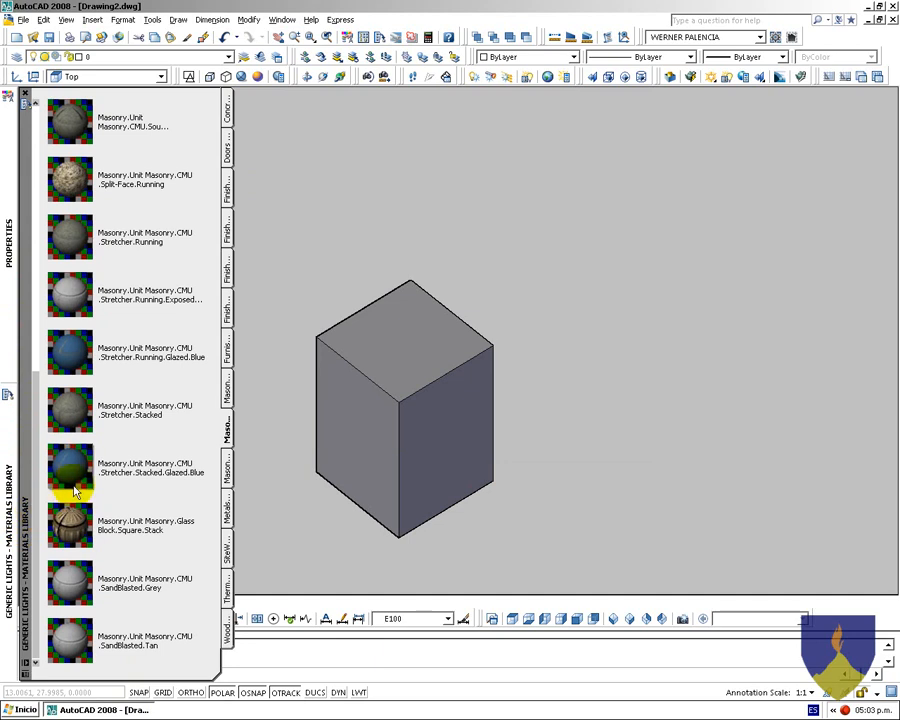
pyautogui.moveTo(38, 404); pyautogui.dragTo(38, 133)
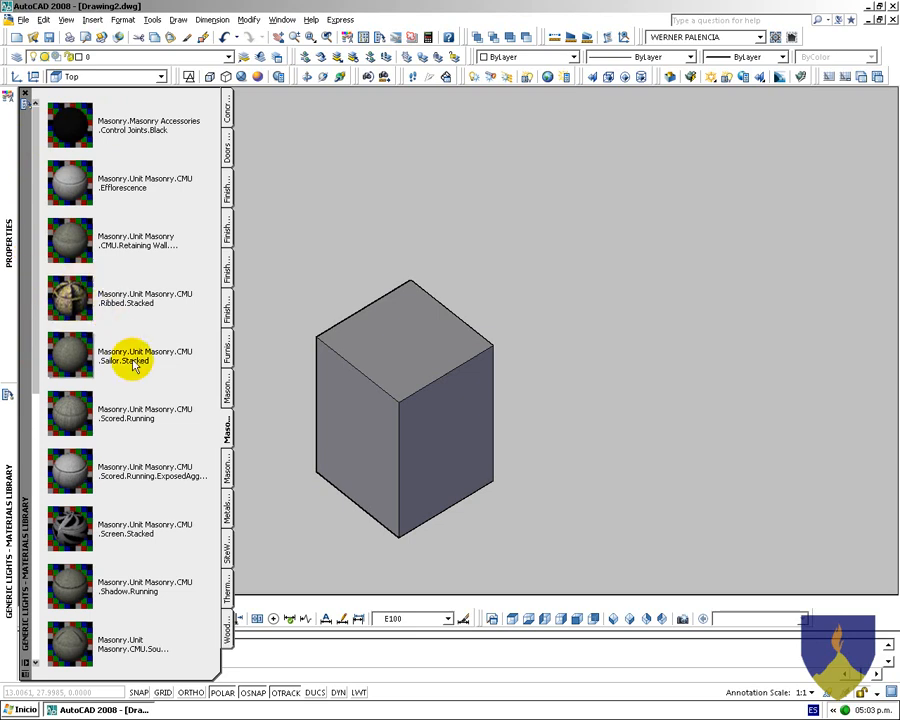
pyautogui.scroll(-3, 340, 204)
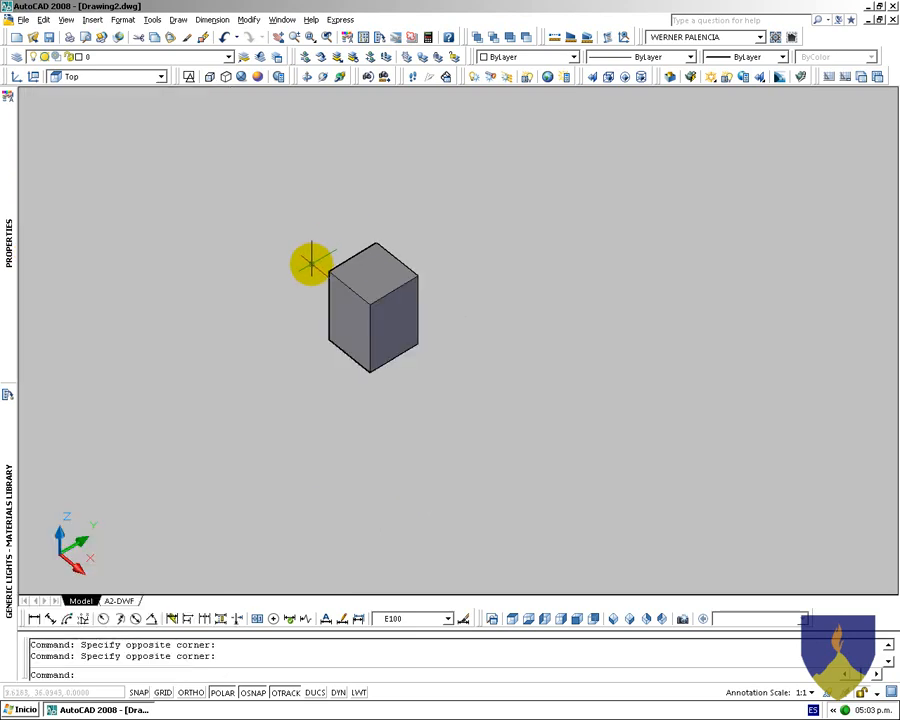
pyautogui.middleClick(322, 262)
pyautogui.middleClick(322, 262)
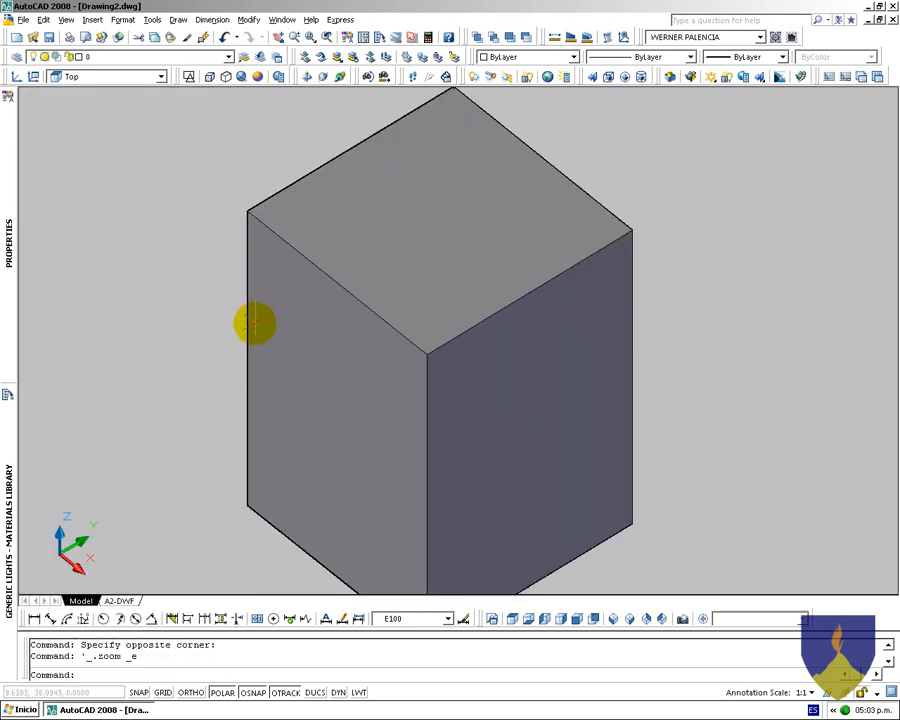
pyautogui.scroll(-2, 253, 318)
# Examine the remaining masonry materials, then the metals, sitework, thermal and moisture, and woods and plastics materials in the library
pyautogui.moveTo(5, 440)
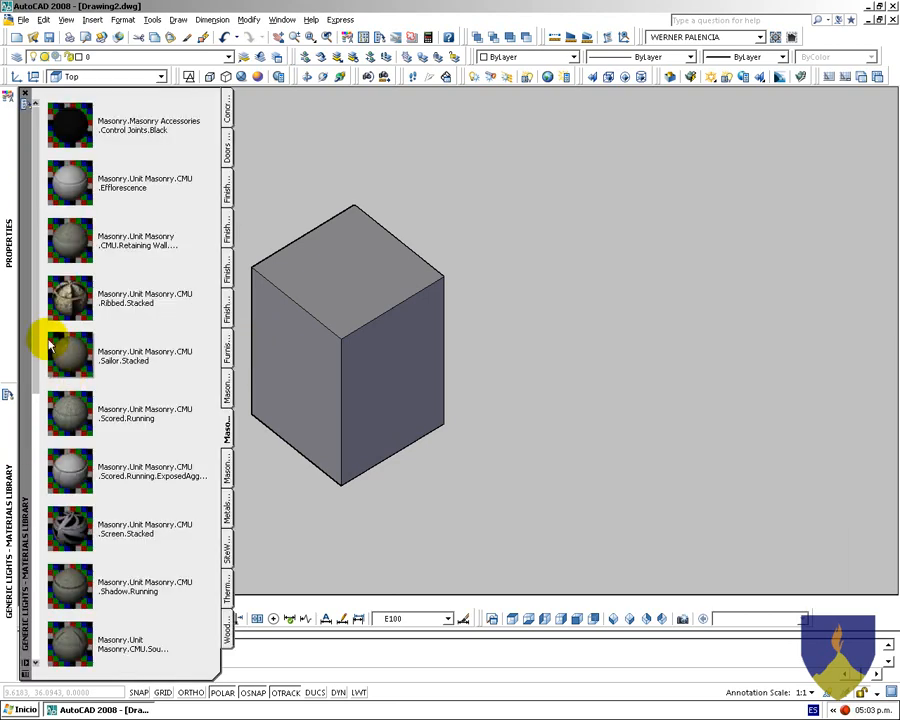
pyautogui.scroll(-1, 35, 348)
pyautogui.scroll(-3, 35, 348)
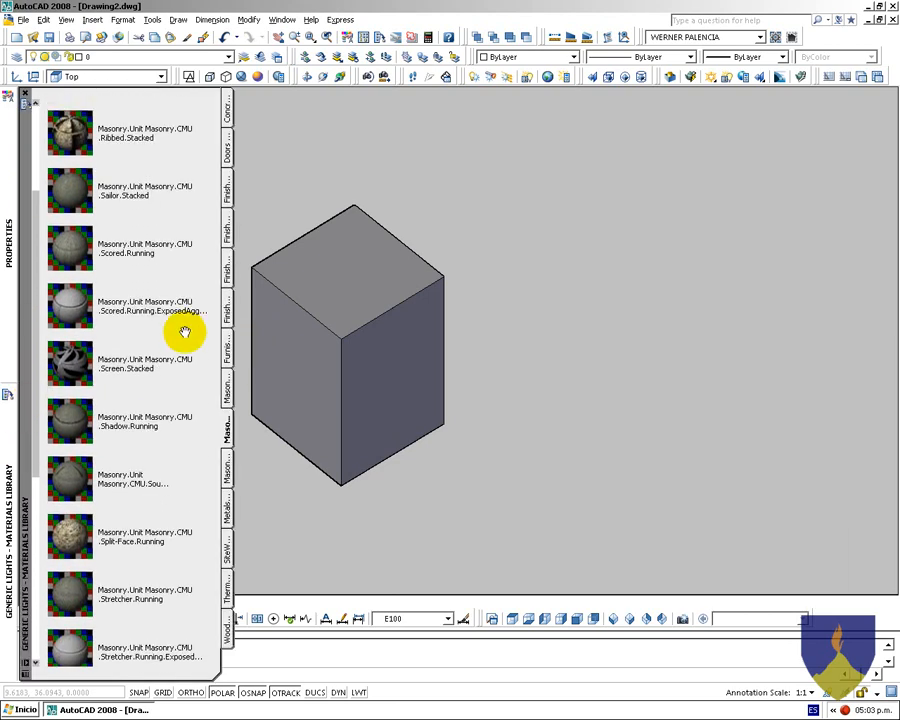
pyautogui.click(226, 462)
pyautogui.click(227, 502)
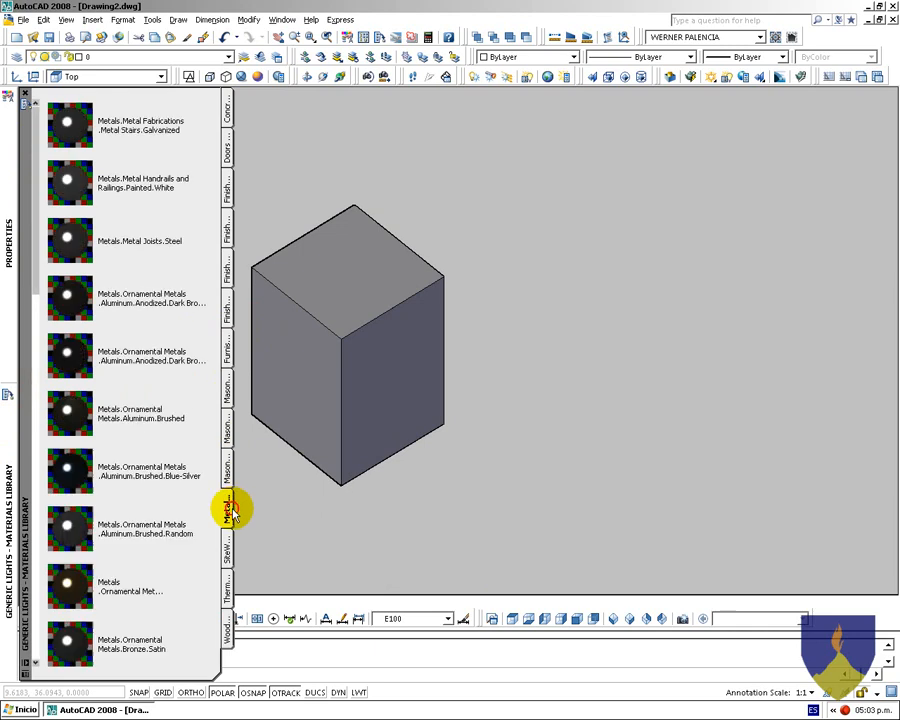
pyautogui.click(227, 540)
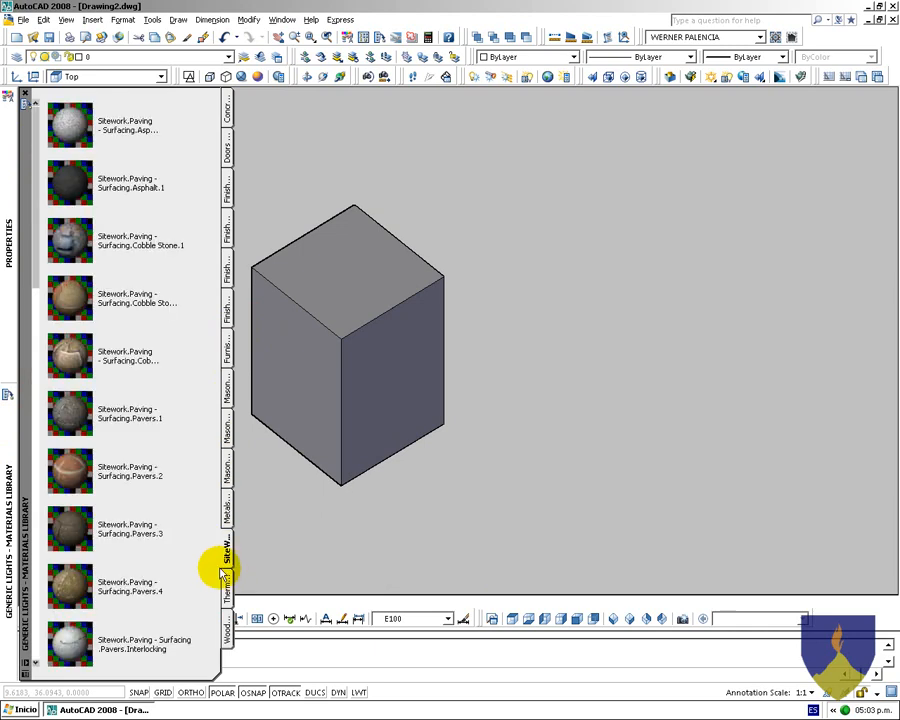
pyautogui.click(235, 592)
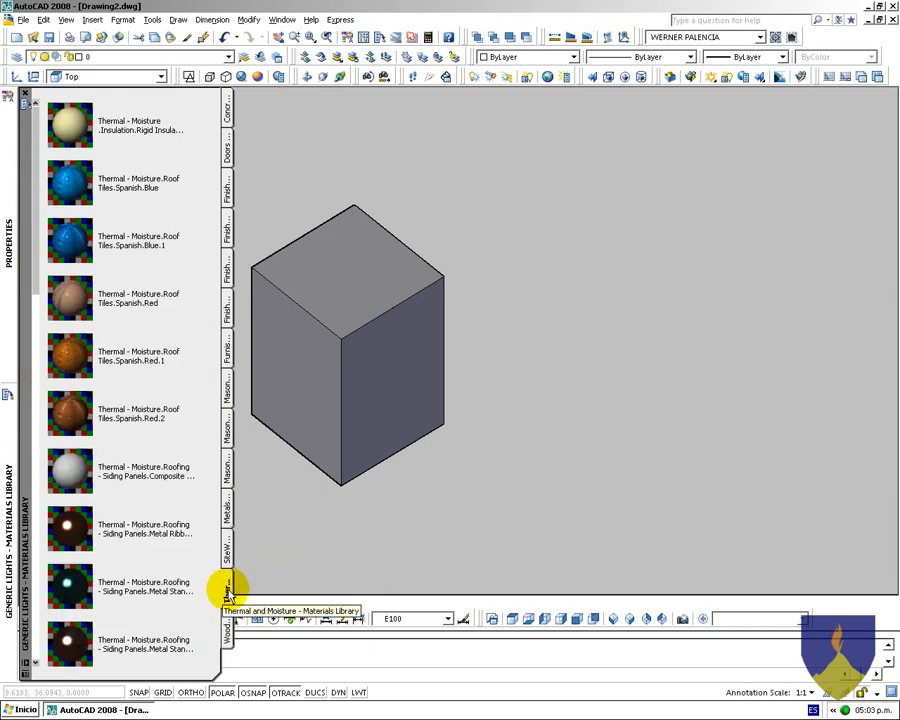
pyautogui.click(226, 626)
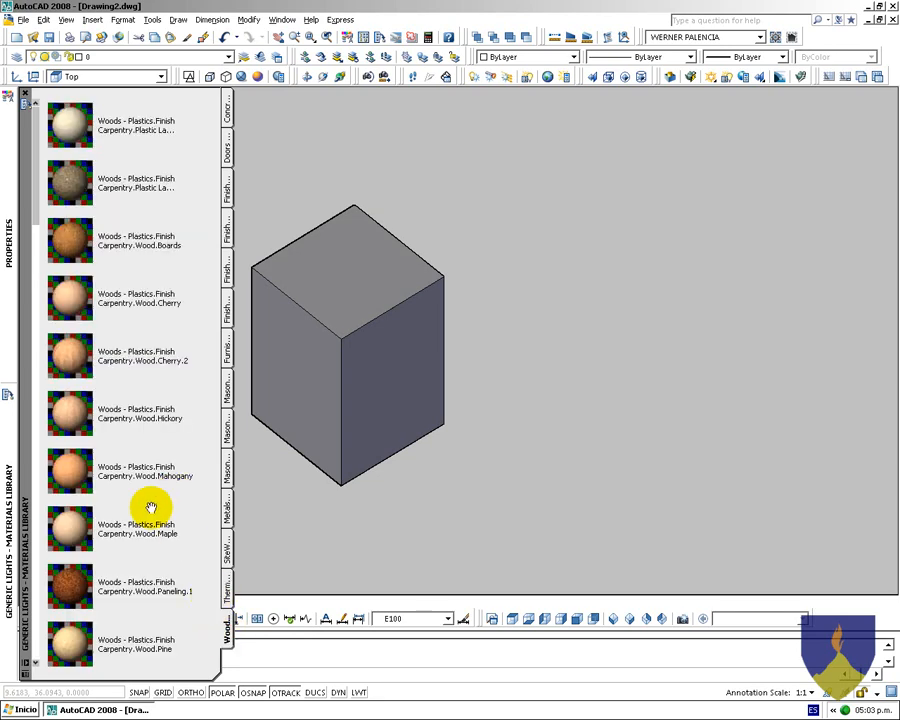
pyautogui.moveTo(38, 219); pyautogui.dragTo(38, 420)
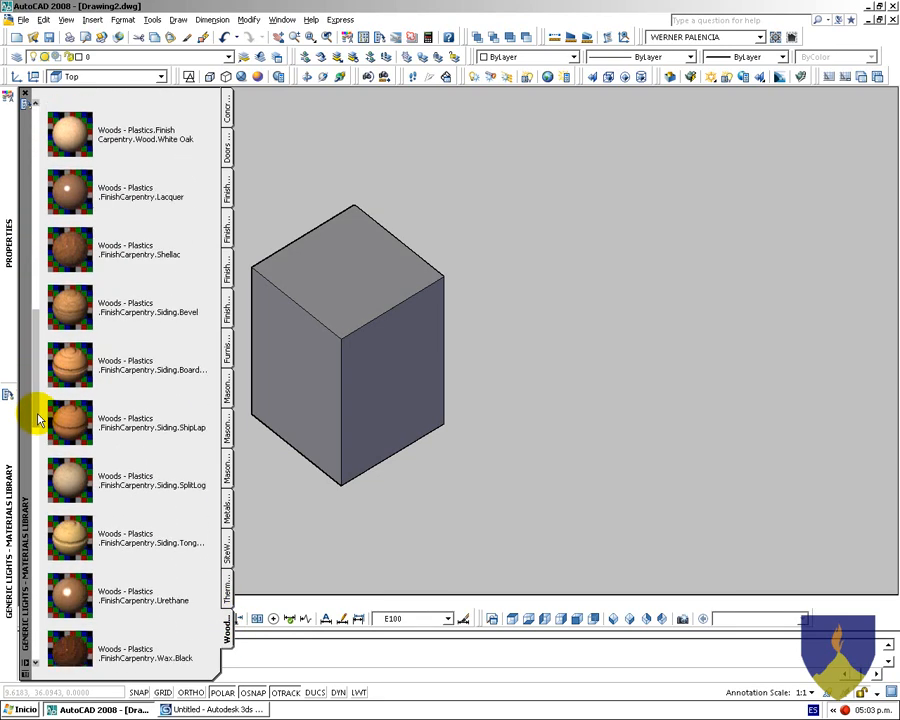
# Switch to 3ds Max, open the Material Editor and browse materials from the material library
pyautogui.click(213, 710)
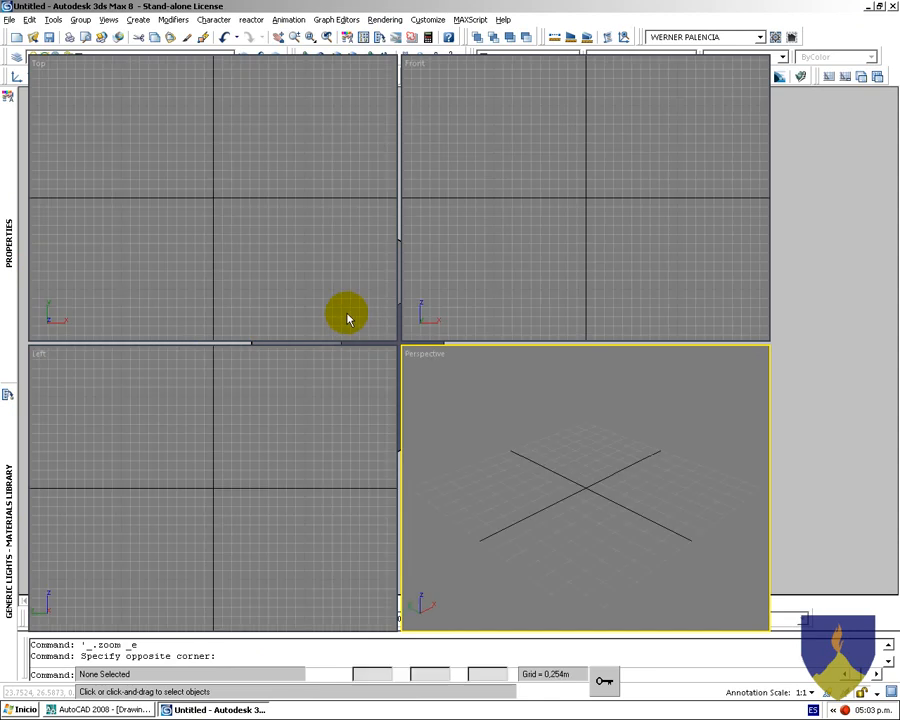
pyautogui.press('m')
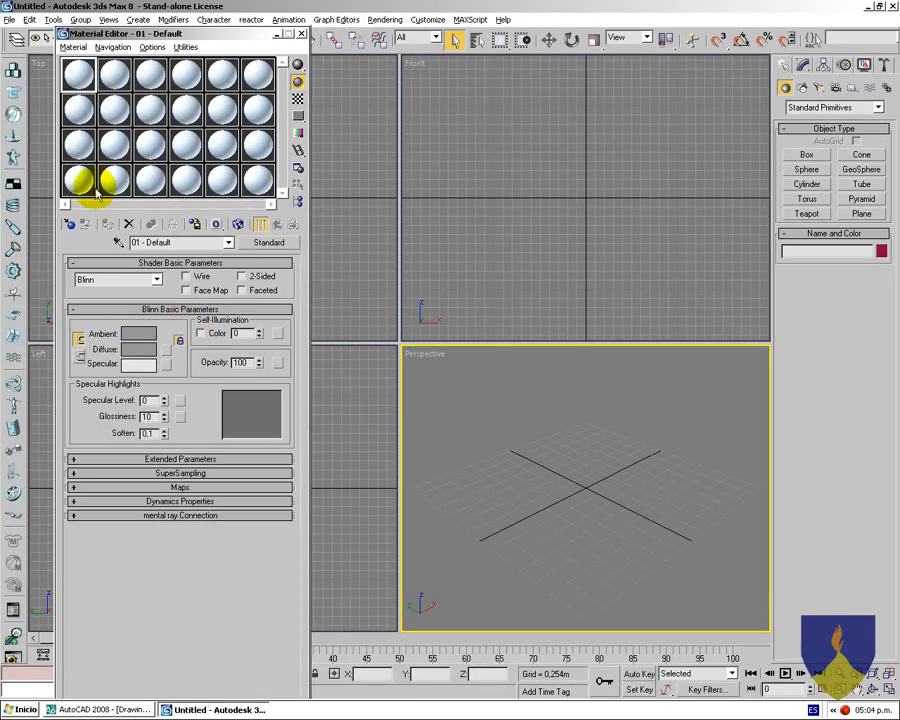
pyautogui.click(70, 223)
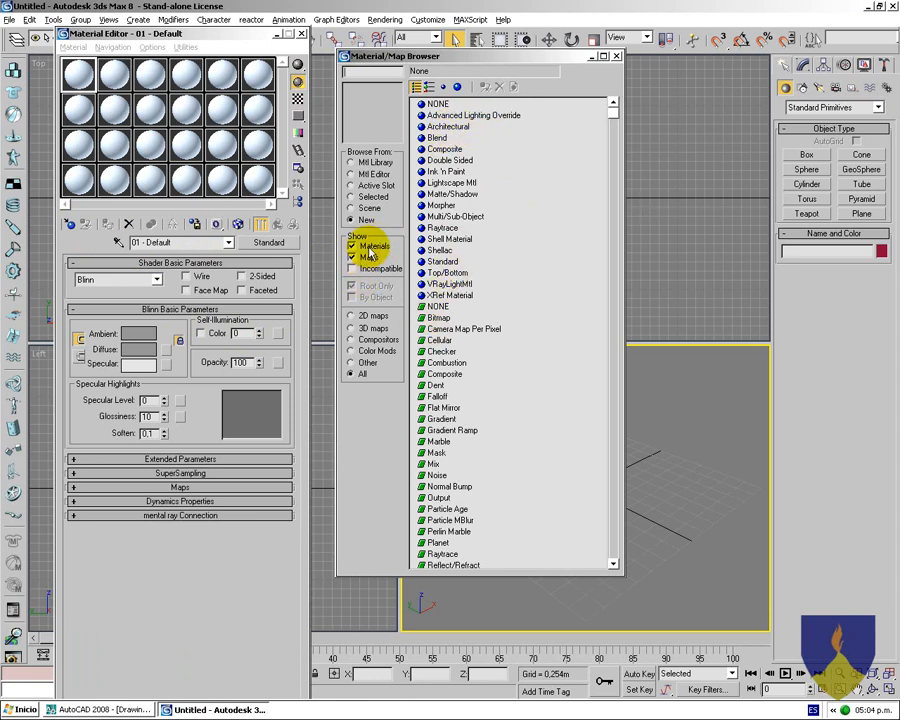
pyautogui.click(350, 162)
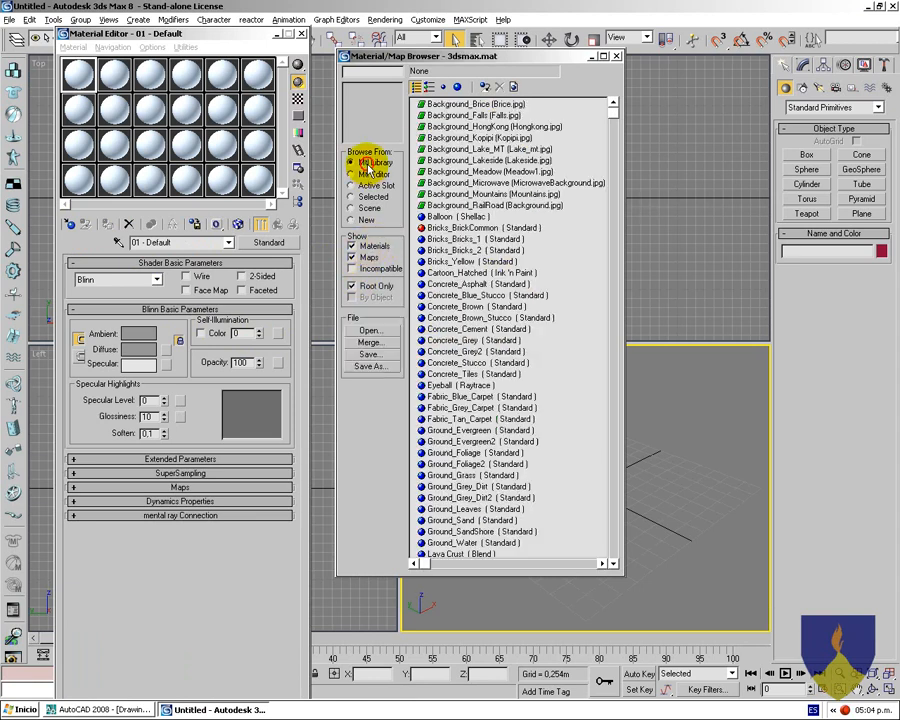
# Preview the brick materials, Cartoon_Hatched and several concretes up to Concrete_Cement in the 3dsmax.mat library
pyautogui.click(447, 229)
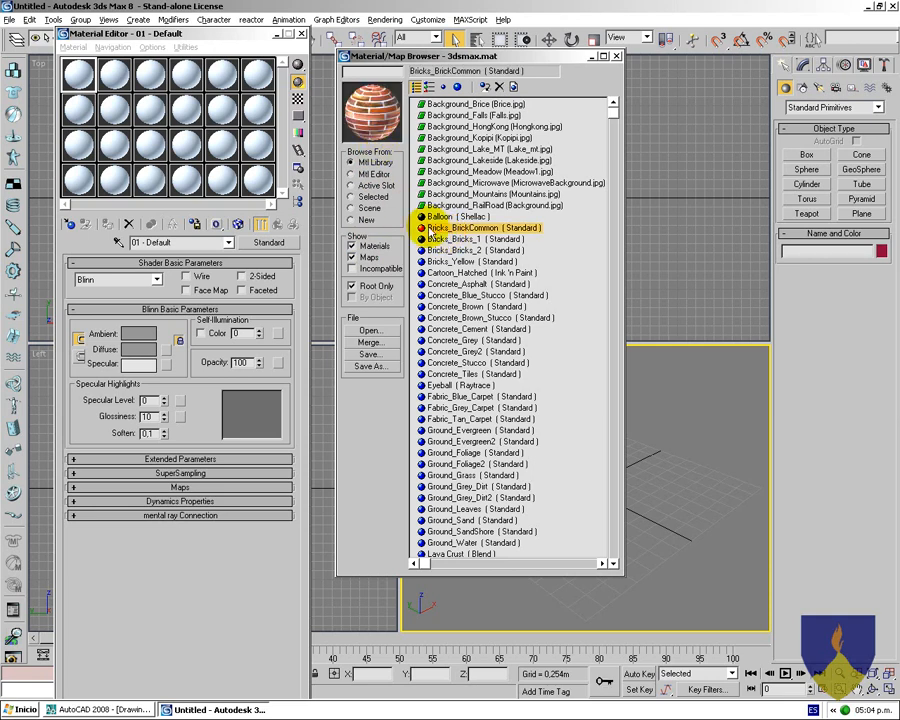
pyautogui.click(438, 239)
pyautogui.click(445, 250)
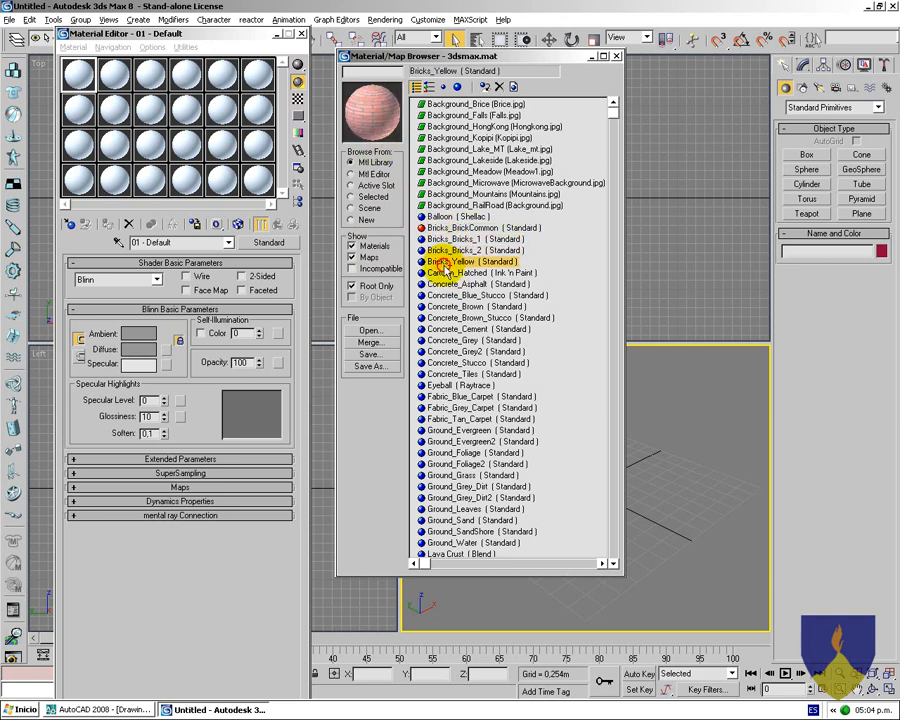
pyautogui.click(438, 261)
pyautogui.click(441, 273)
pyautogui.click(448, 296)
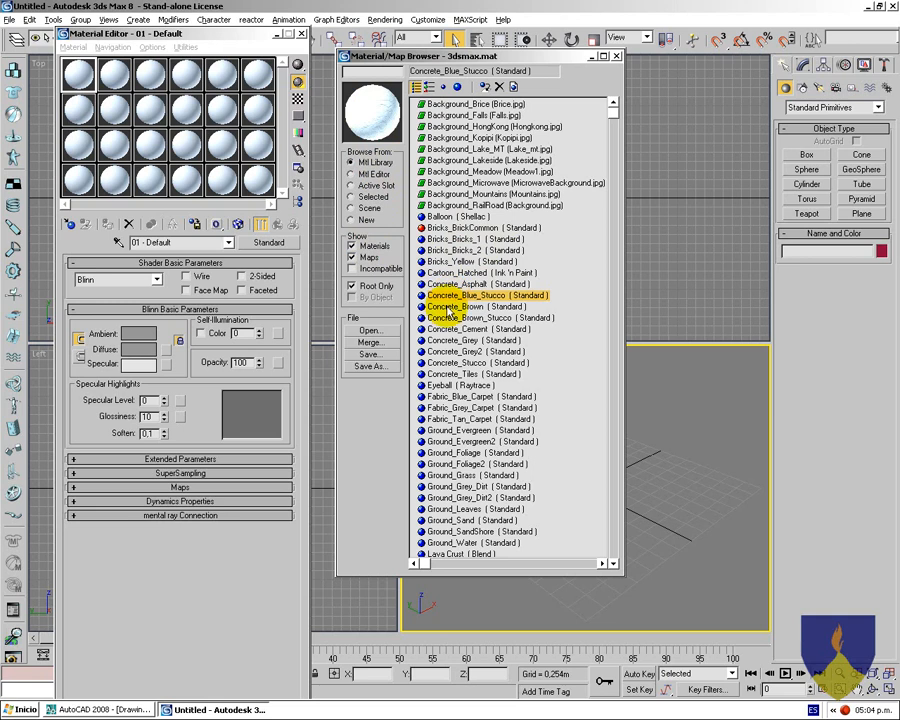
pyautogui.click(450, 308)
pyautogui.click(441, 330)
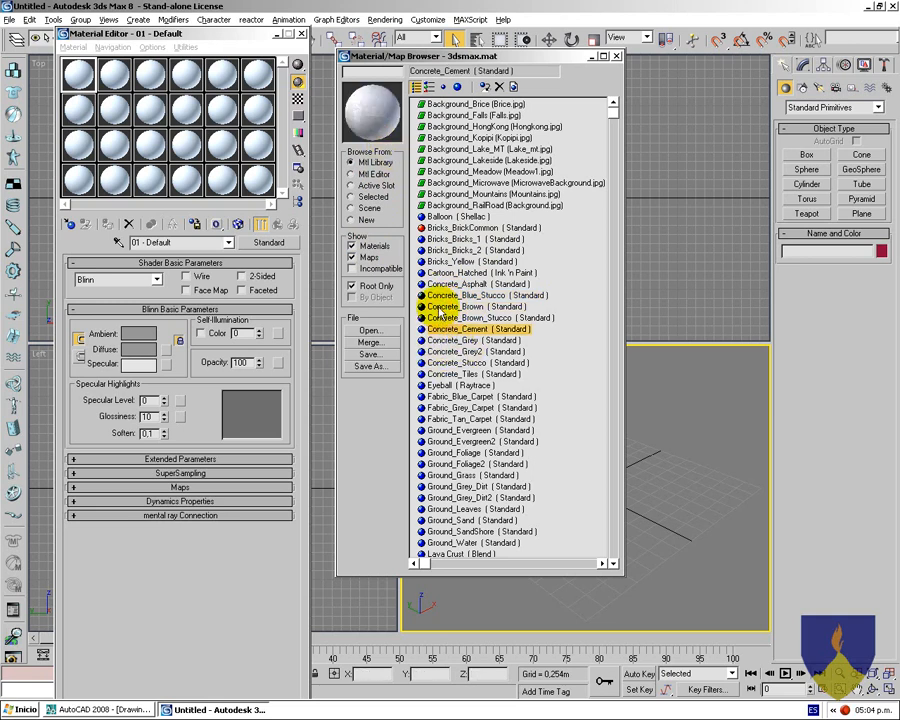
# Preview the concrete materials from Concrete_Asphalt to Concrete_Tiles, and check Cartoon_Hatched and Concrete_Asphalt again
pyautogui.click(440, 285)
pyautogui.click(441, 296)
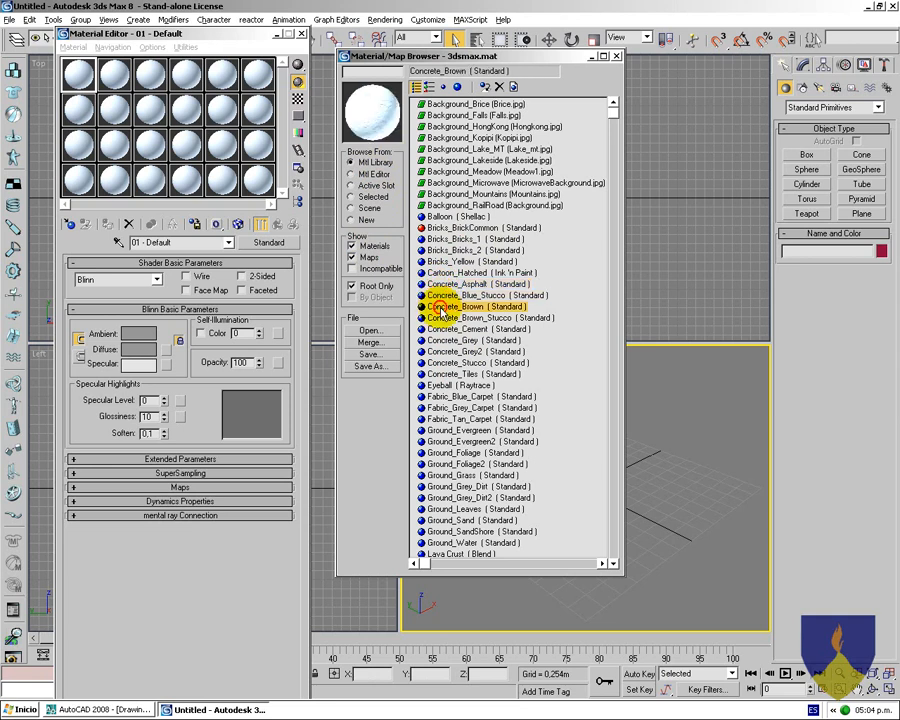
pyautogui.click(443, 318)
pyautogui.click(441, 329)
pyautogui.click(441, 341)
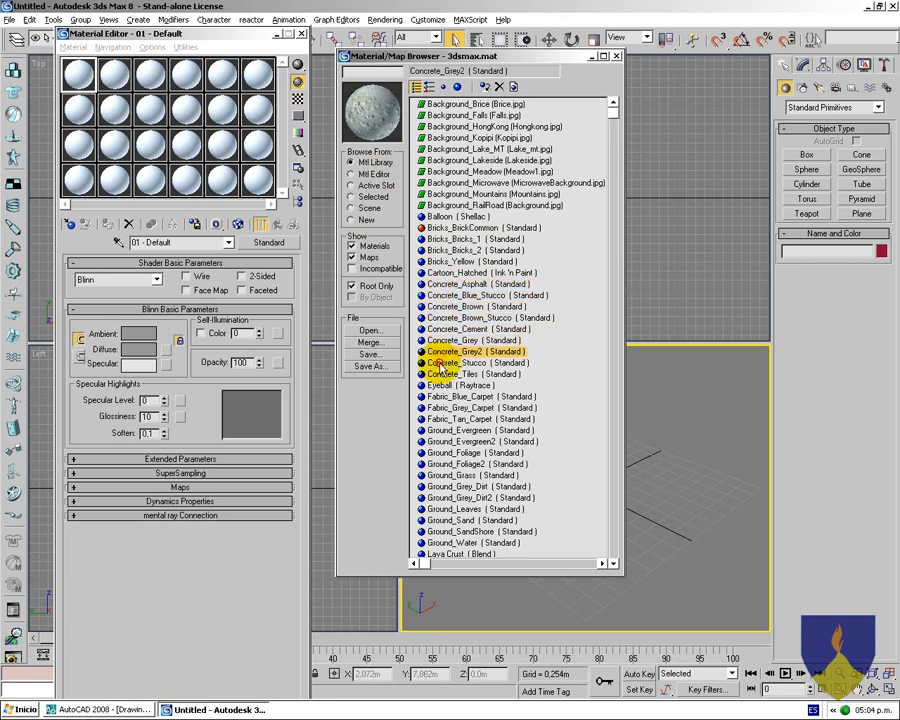
pyautogui.click(440, 363)
pyautogui.click(440, 374)
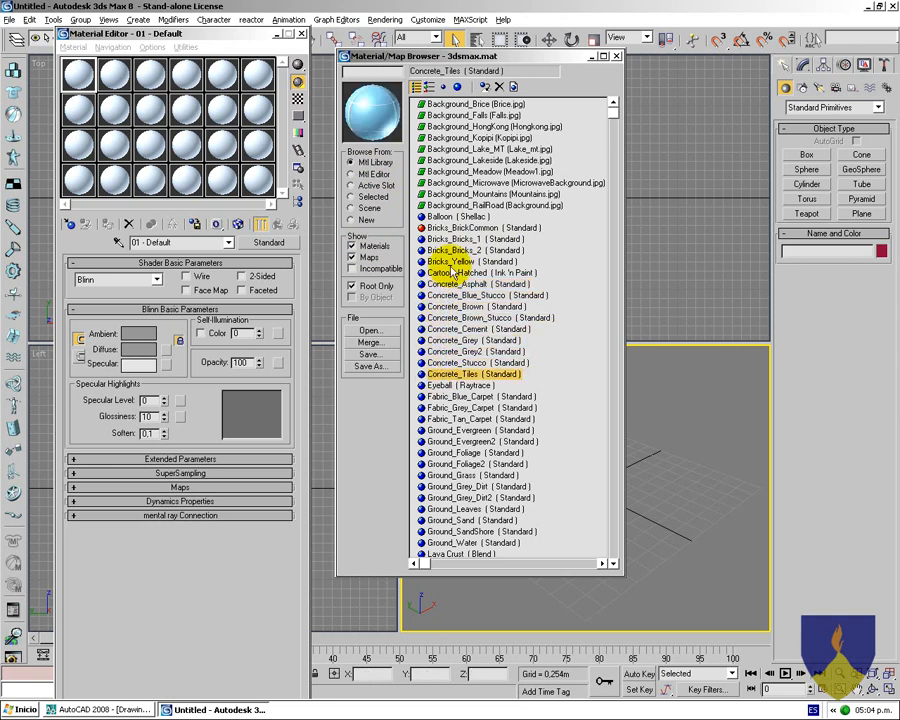
pyautogui.click(438, 273)
pyautogui.click(440, 284)
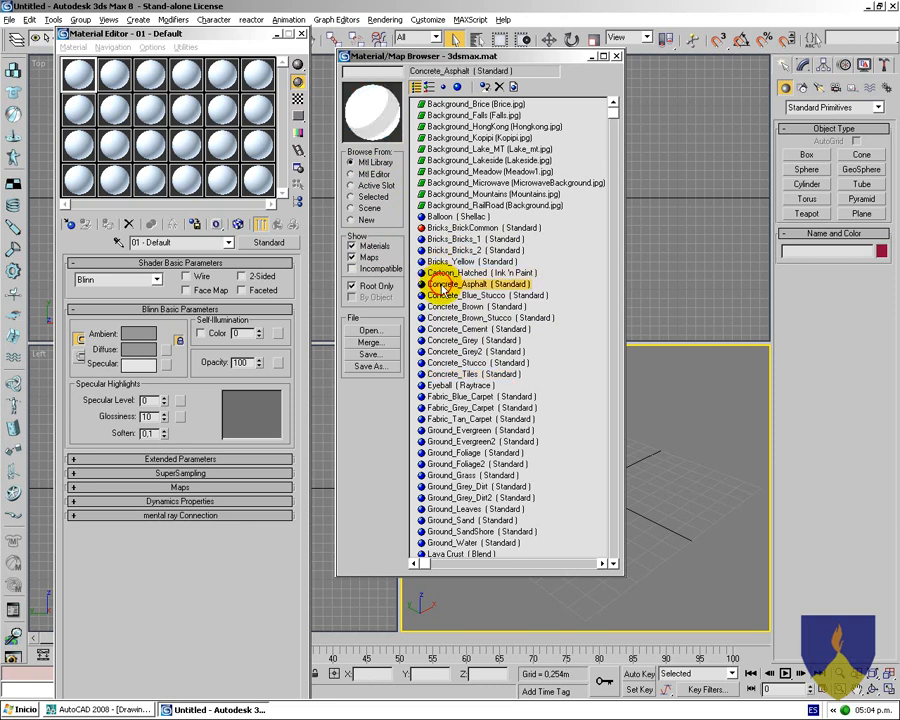
# Switch back to AutoCAD and look through the full list of concrete materials in the Materials Library
pyautogui.click(95, 709)
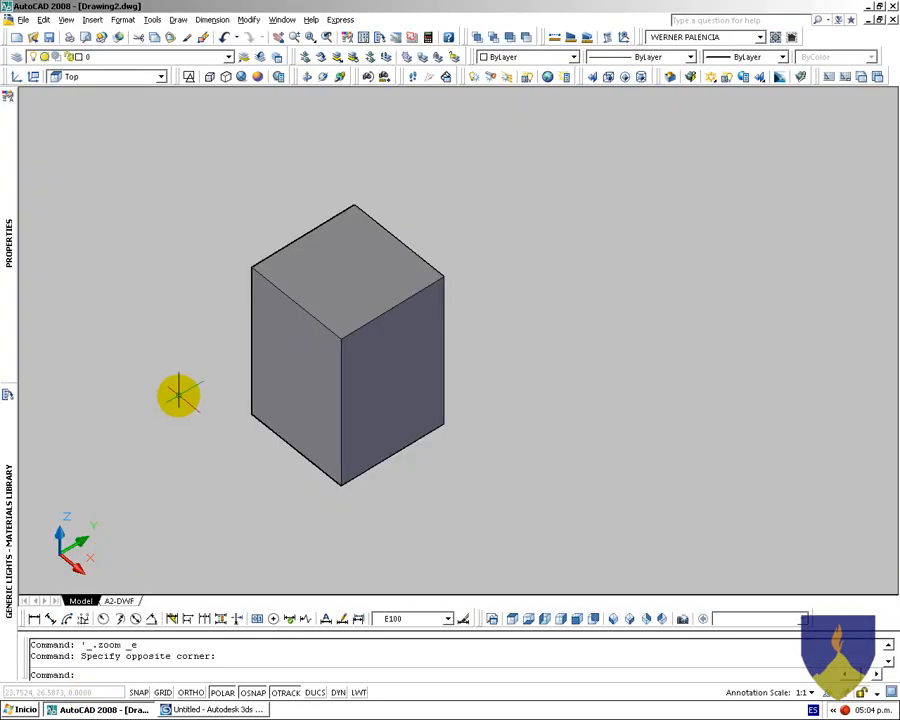
pyautogui.moveTo(9, 478)
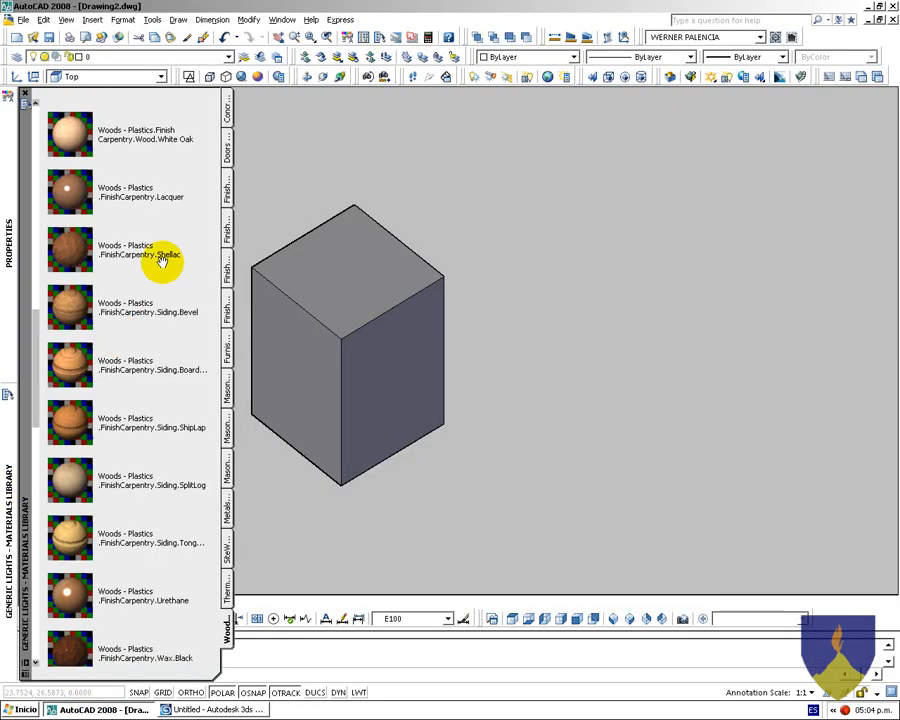
pyautogui.click(229, 115)
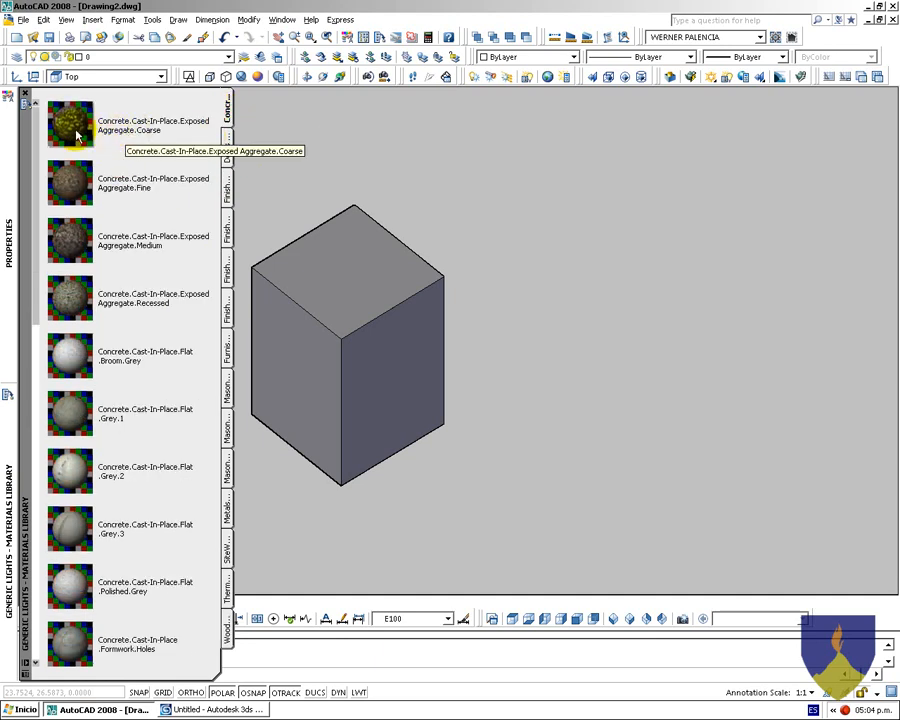
pyautogui.moveTo(36, 305); pyautogui.dragTo(10, 625)
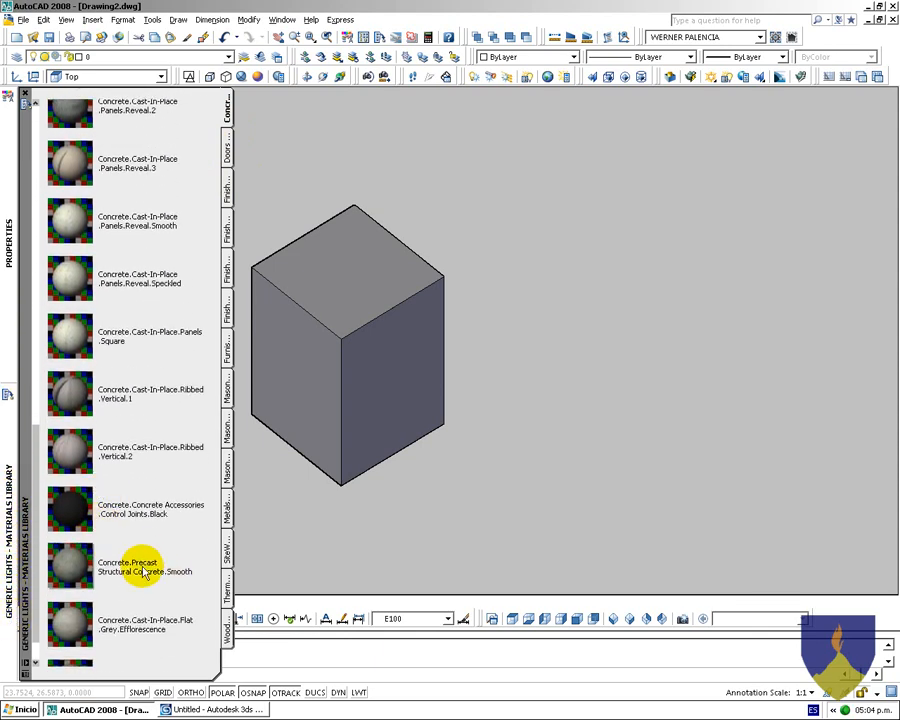
pyautogui.moveTo(36, 545); pyautogui.dragTo(38, 587)
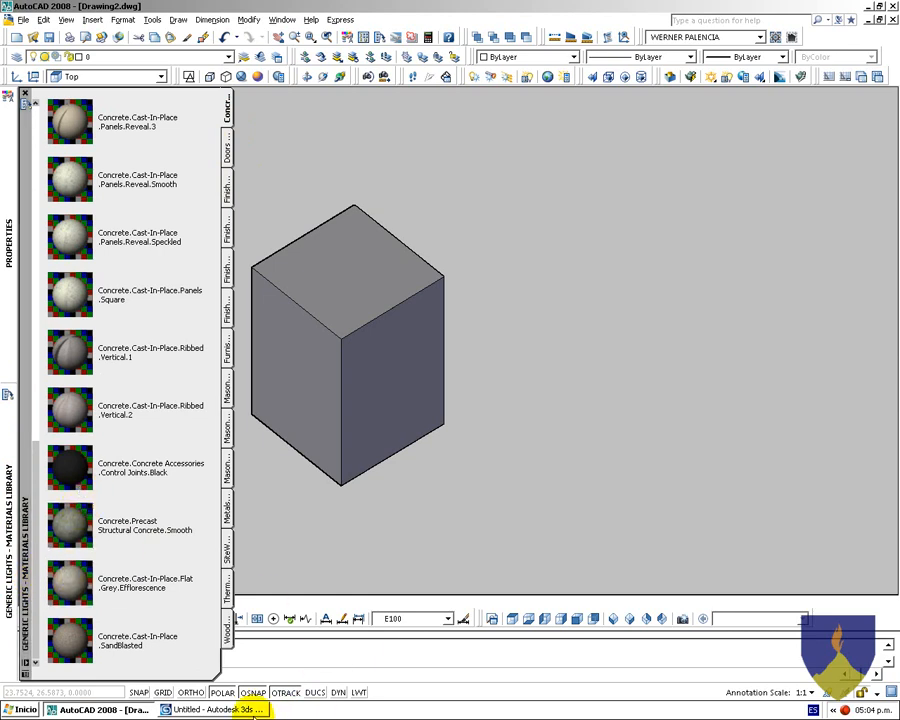
# Return to 3ds Max and preview further library materials, including ground materials such as Ground_Grey_Dirt and Metal_Black_Plain
pyautogui.click(265, 707)
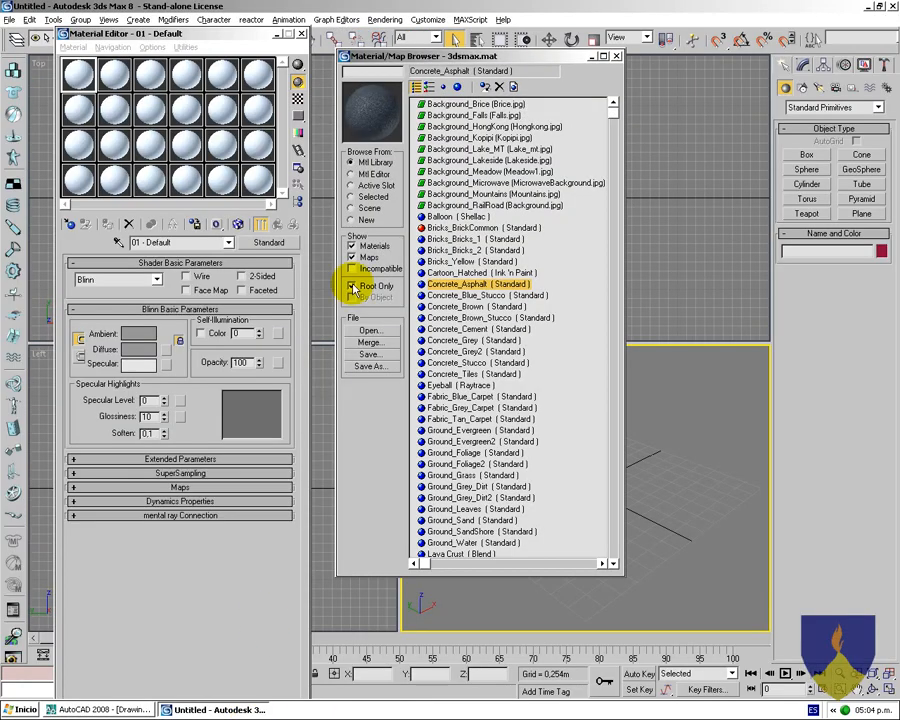
pyautogui.click(455, 330)
pyautogui.scroll(-2, 455, 338)
pyautogui.click(462, 400)
pyautogui.click(488, 425)
pyautogui.scroll(-1, 488, 428)
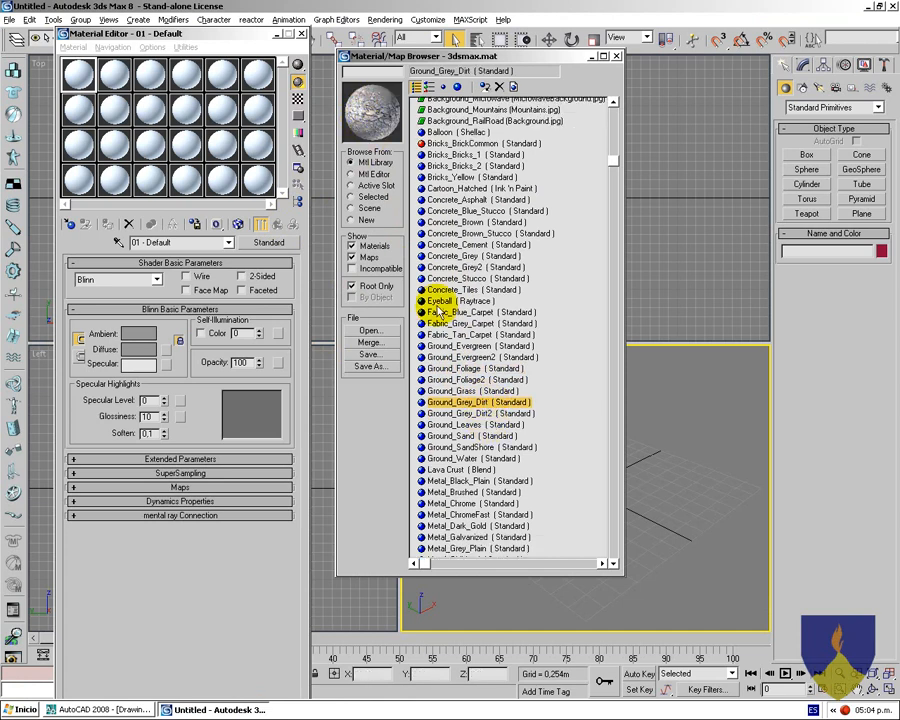
pyautogui.click(455, 436)
pyautogui.scroll(-2, 462, 437)
pyautogui.click(466, 439)
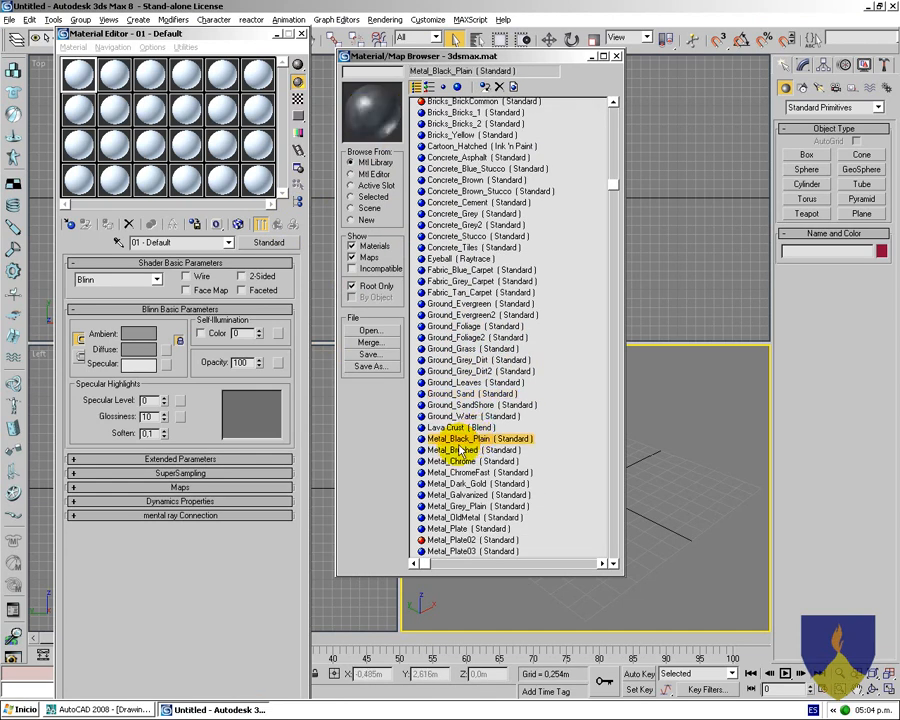
# Close the Material/Map Browser and Material Editor, and exit 3ds Max without saving the scene
pyautogui.click(616, 56)
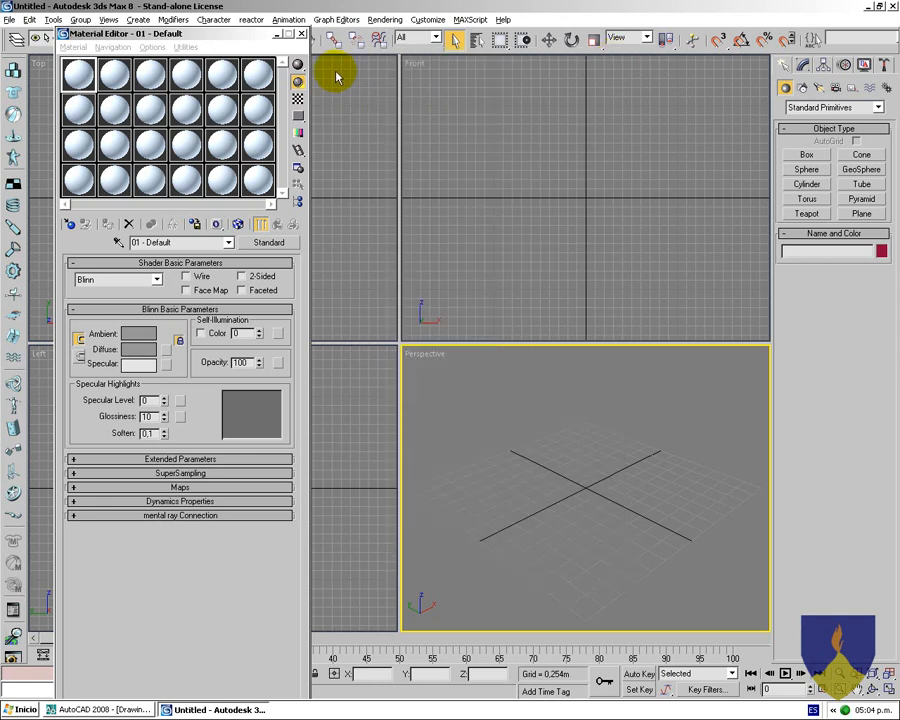
pyautogui.click(301, 34)
pyautogui.click(892, 6)
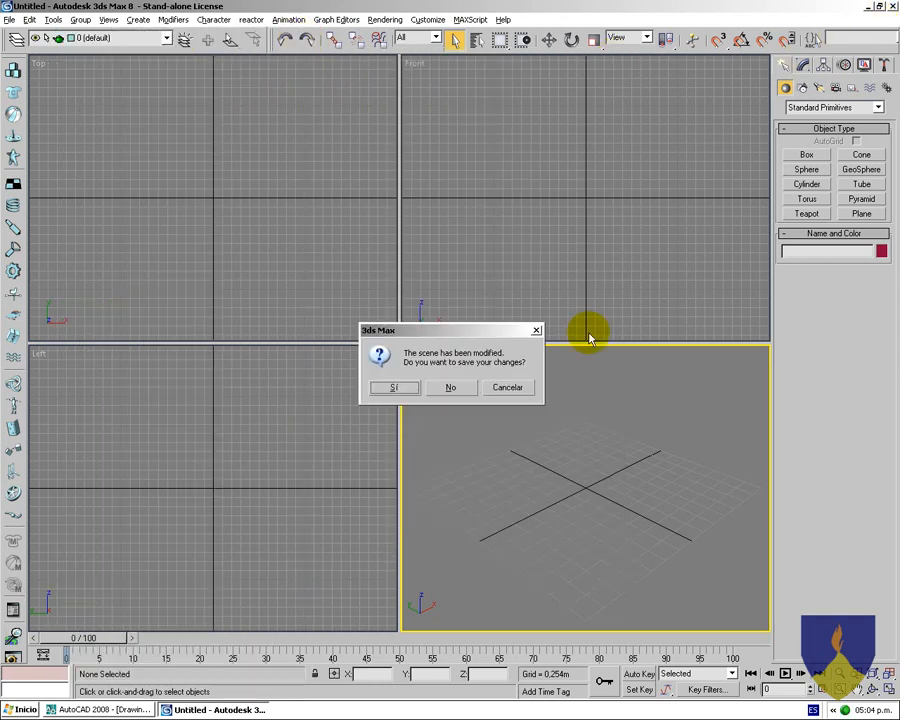
pyautogui.click(447, 389)
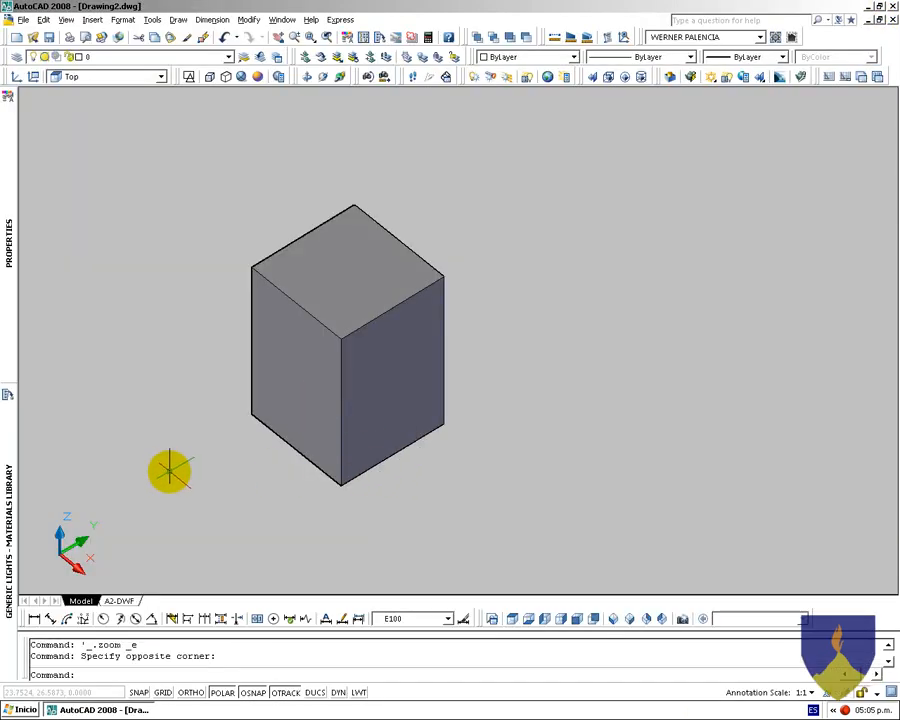
# Apply a material from one of the Finishes categories in the Materials Library to the whole box
pyautogui.moveTo(10, 470)
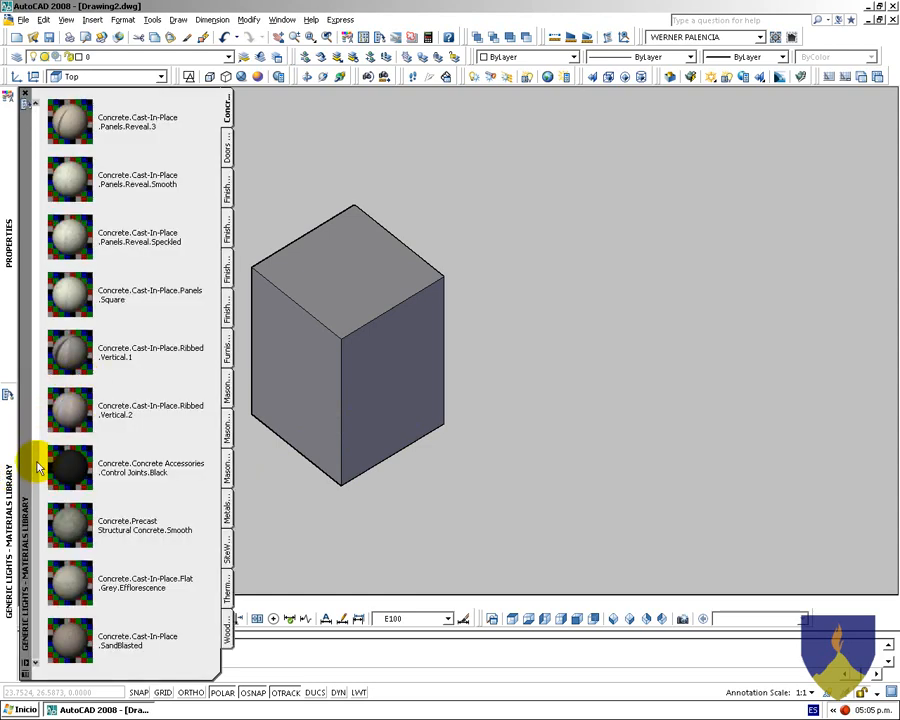
pyautogui.scroll(3, 40, 435)
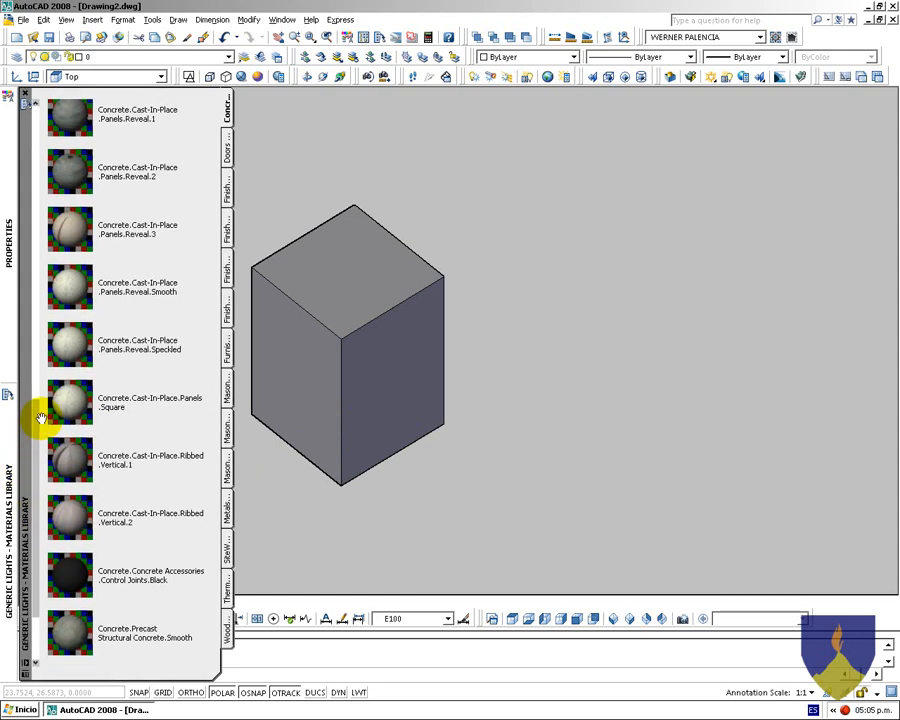
pyautogui.click(227, 272)
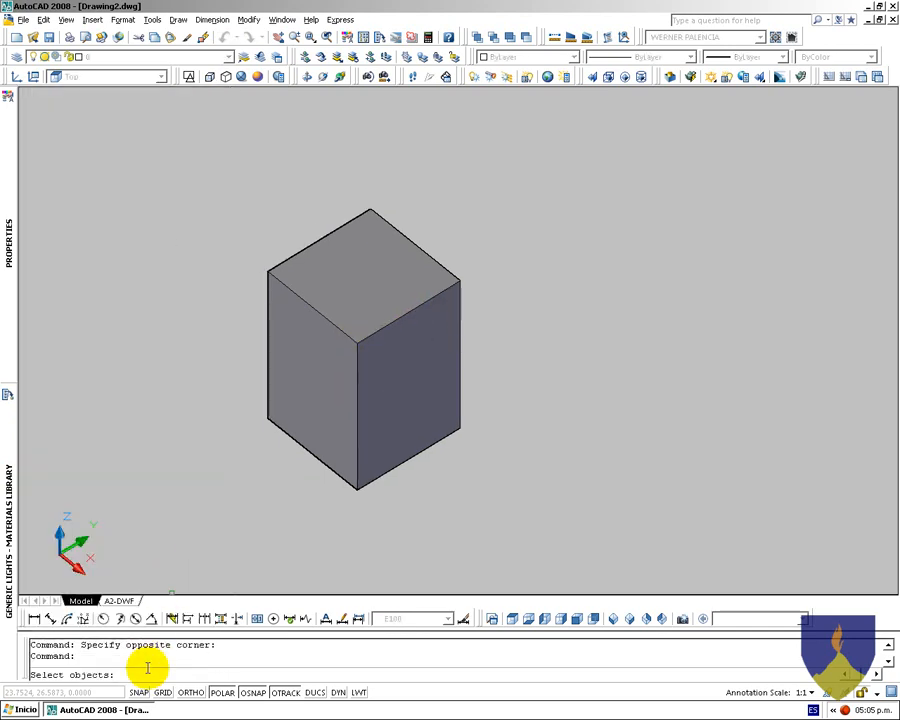
pyautogui.click(476, 230)
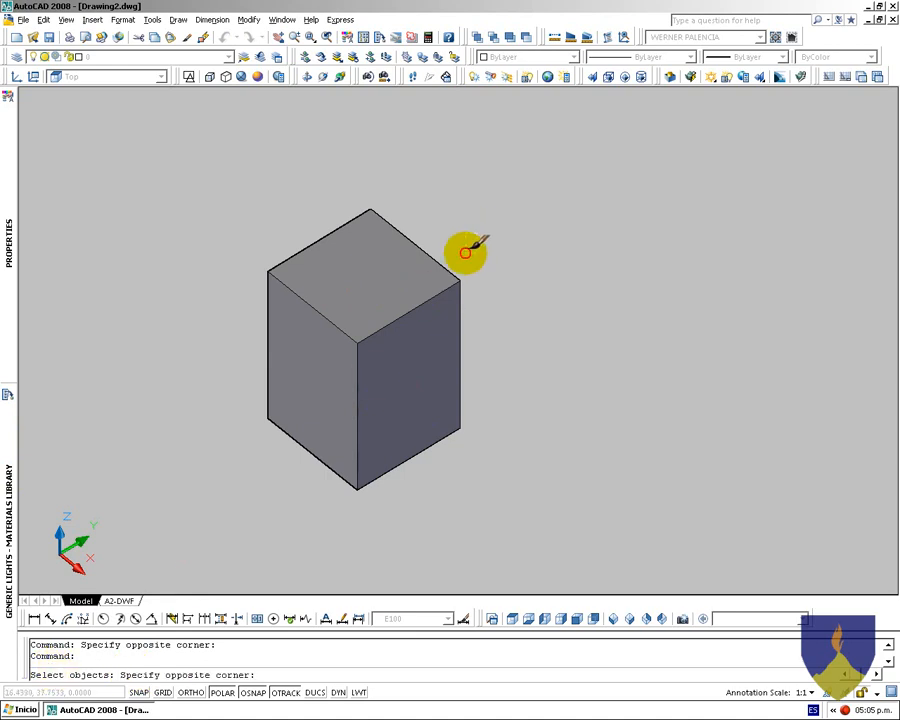
pyautogui.click(476, 225)
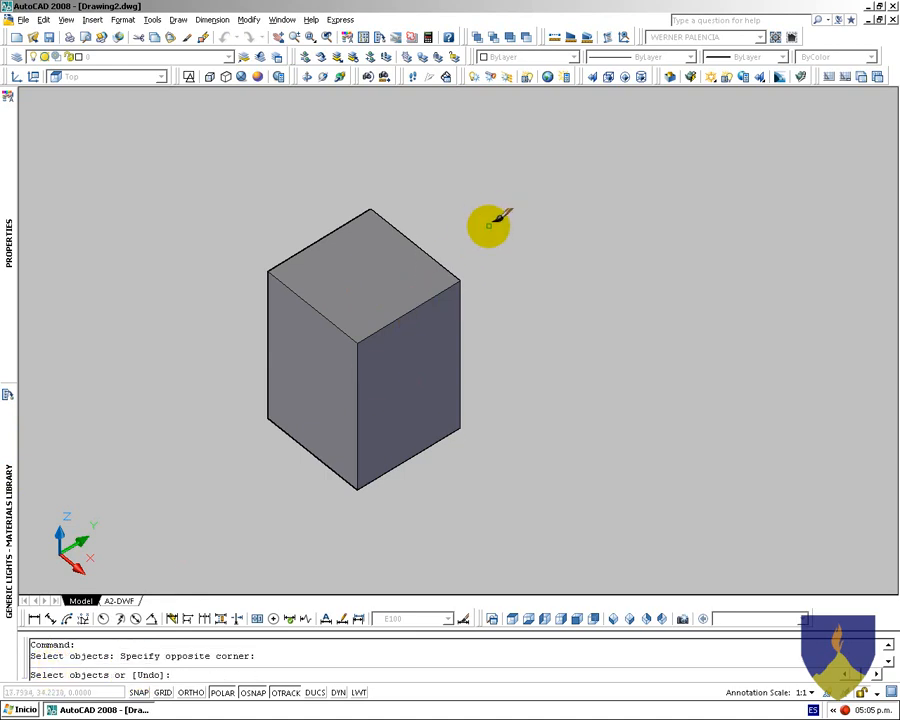
pyautogui.click(531, 155)
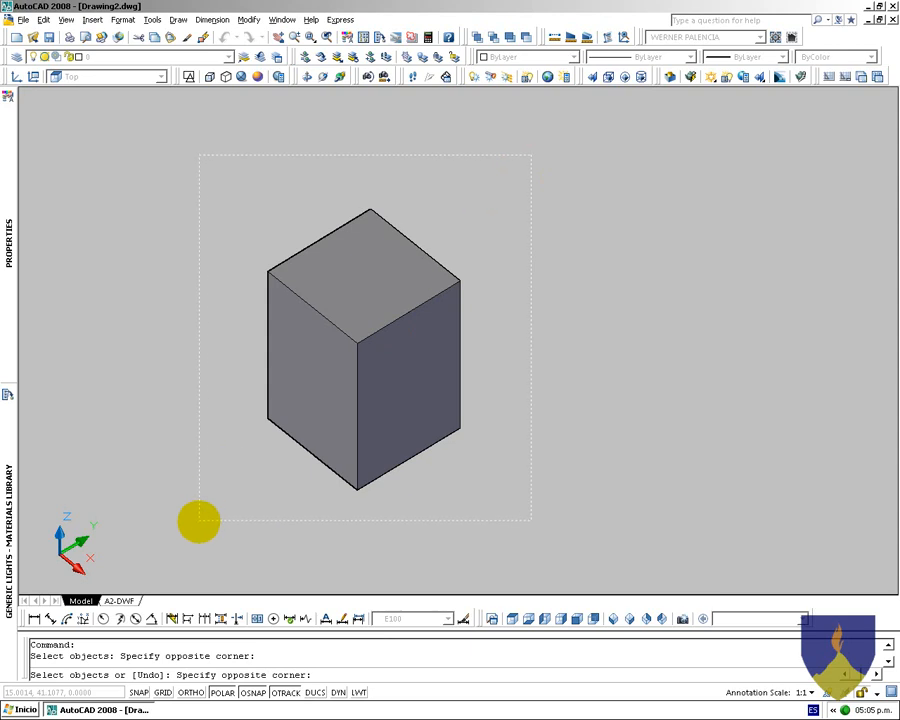
pyautogui.click(200, 519)
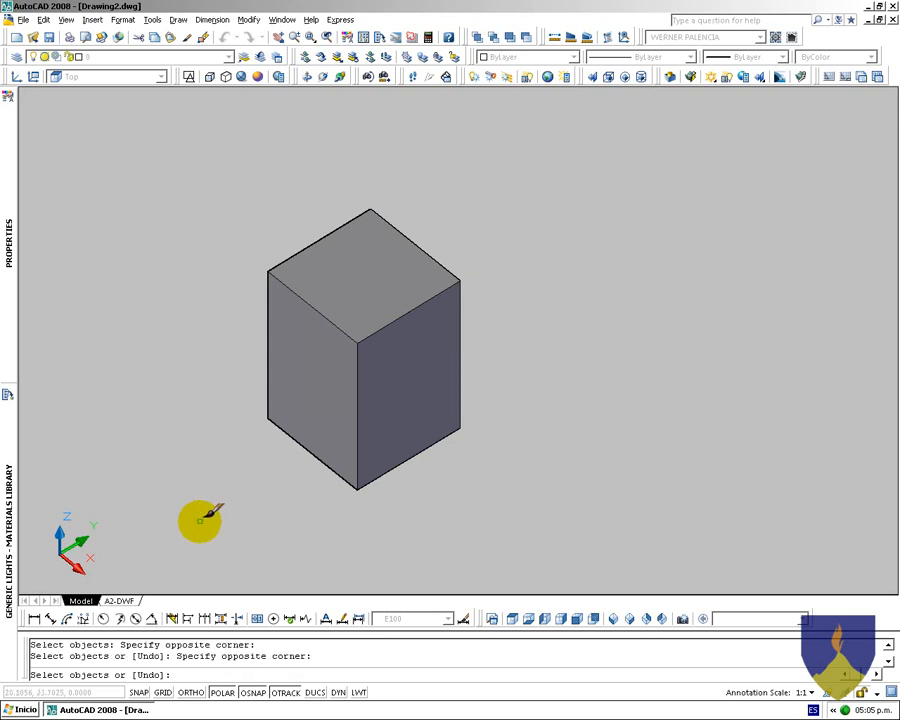
pyautogui.press('Return')
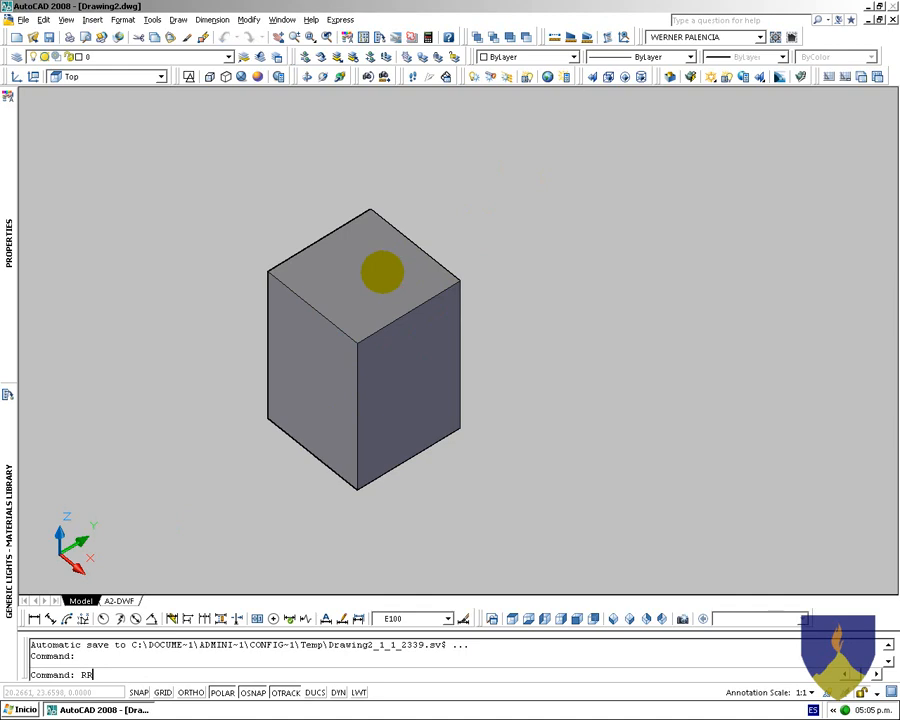
# Render the box with its new material and close the render window
pyautogui.write('RR')
pyautogui.press('Return')
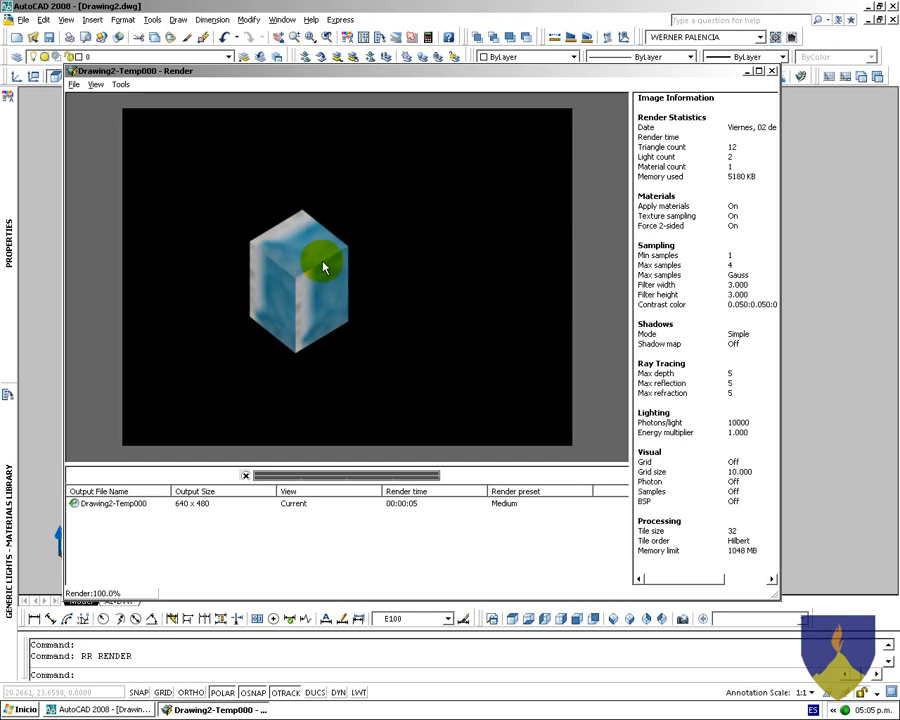
pyautogui.click(772, 71)
# Scale the box by a factor of 100 from its lowest front corner
pyautogui.write('SC')
pyautogui.press('Return')
pyautogui.click(460, 446)
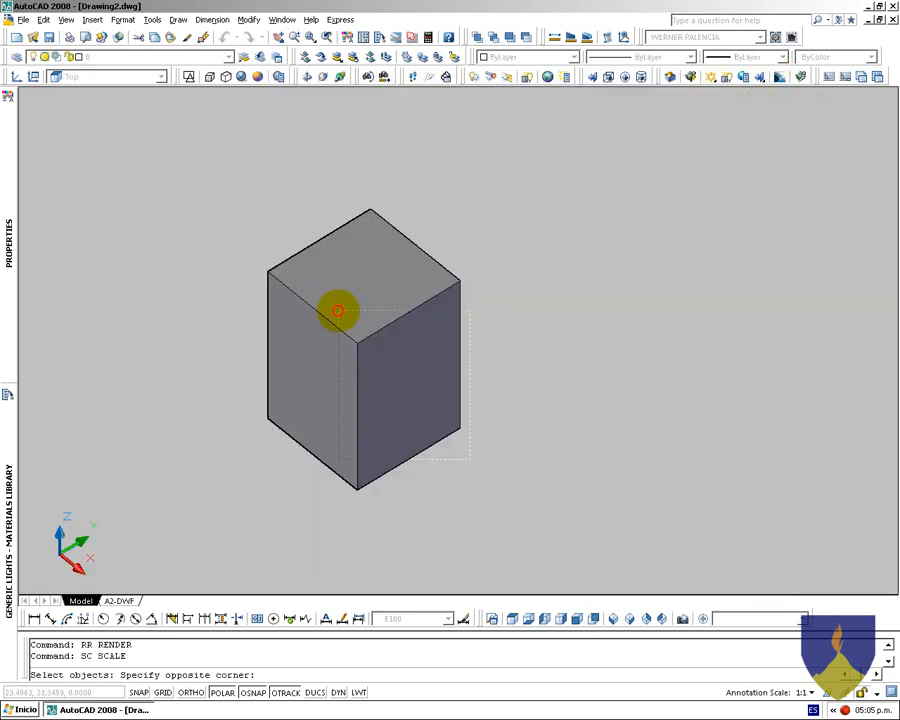
pyautogui.click(370, 498)
pyautogui.press('Return')
pyautogui.doubleClick(357, 488)
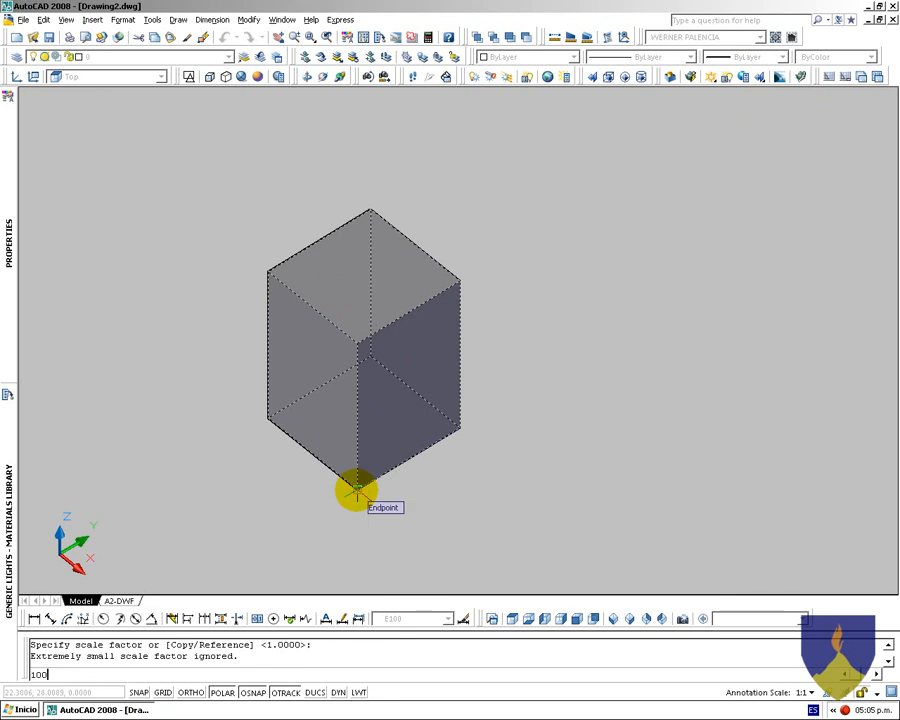
pyautogui.press('Return')
pyautogui.middleClick(357, 488)
pyautogui.middleClick(357, 488)
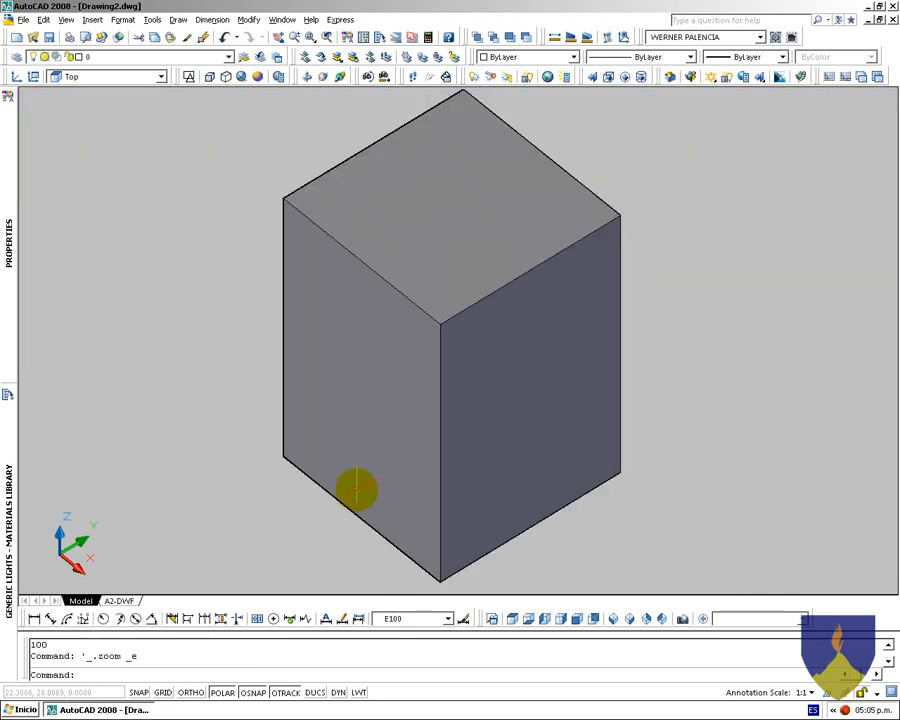
# Render the enlarged box to check how the texture appears at this scale
pyautogui.write('RR')
pyautogui.press('Return')
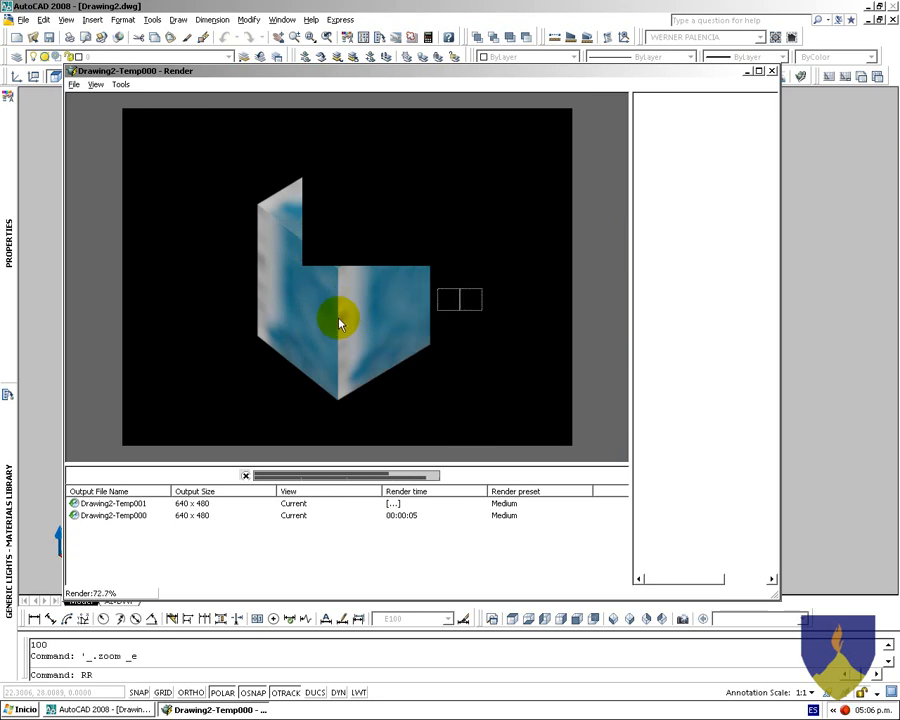
pyautogui.press('Escape')
# Undo the box's enlargement by a factor of 100
pyautogui.hotkey('ctrl', 'z')
pyautogui.hotkey('ctrl', 'z')
pyautogui.hotkey('ctrl', 'z')
pyautogui.scroll(3, 347, 423)
pyautogui.scroll(-3, 347, 425)
pyautogui.moveTo(362, 421); pyautogui.dragTo(378, 382, button='middle')
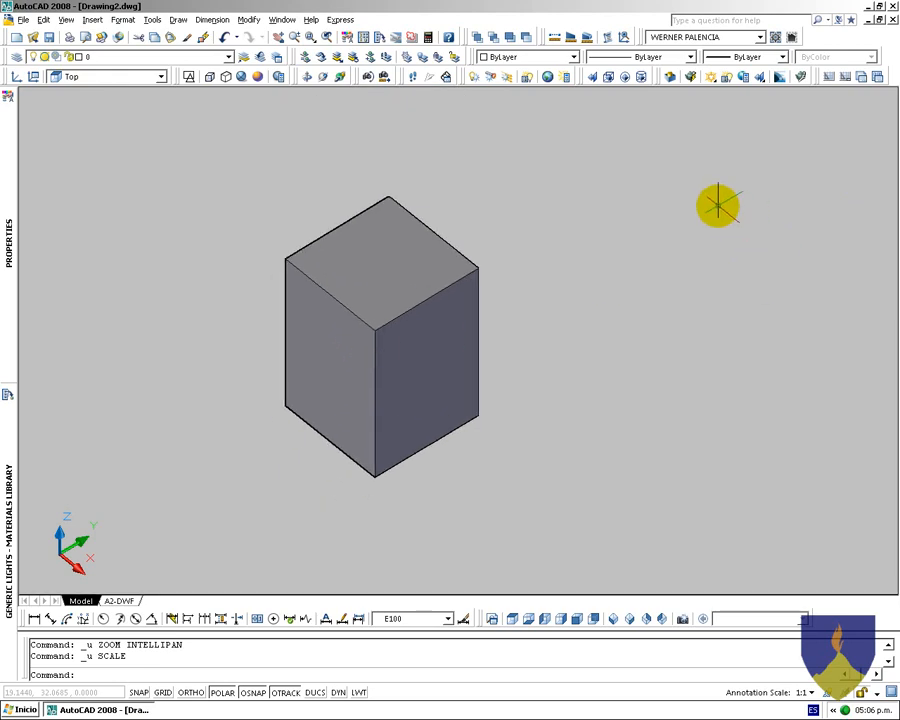
# Undock the Mapping toolbar over the drawing area and open the help page for Box Mapping
pyautogui.moveTo(581, 79)
pyautogui.mouseDown()
pyautogui.moveTo(577, 175)
pyautogui.moveTo(545, 167)
pyautogui.mouseUp()
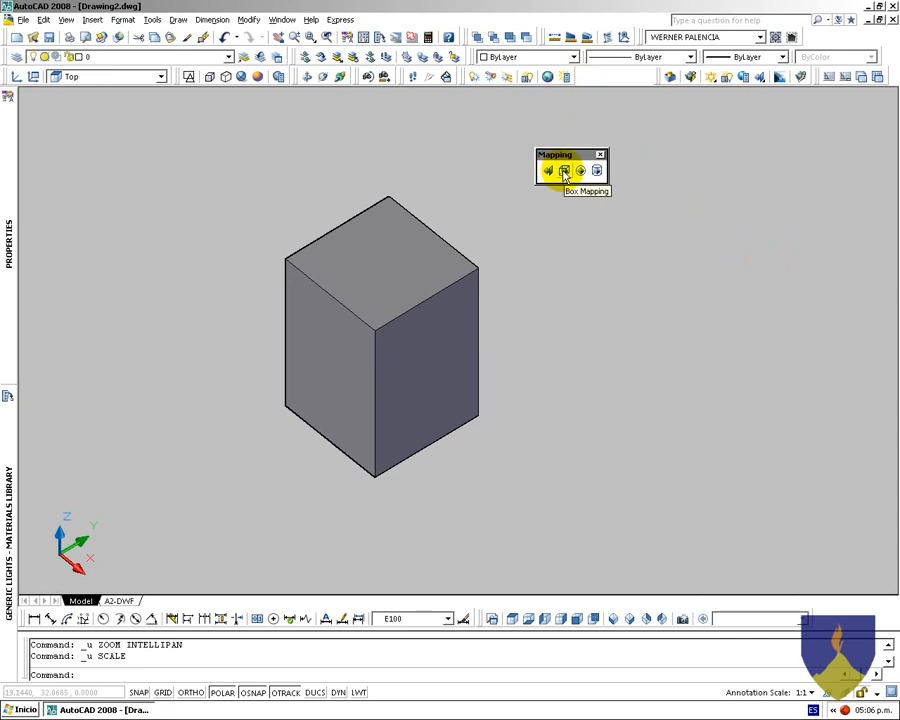
pyautogui.click(564, 172)
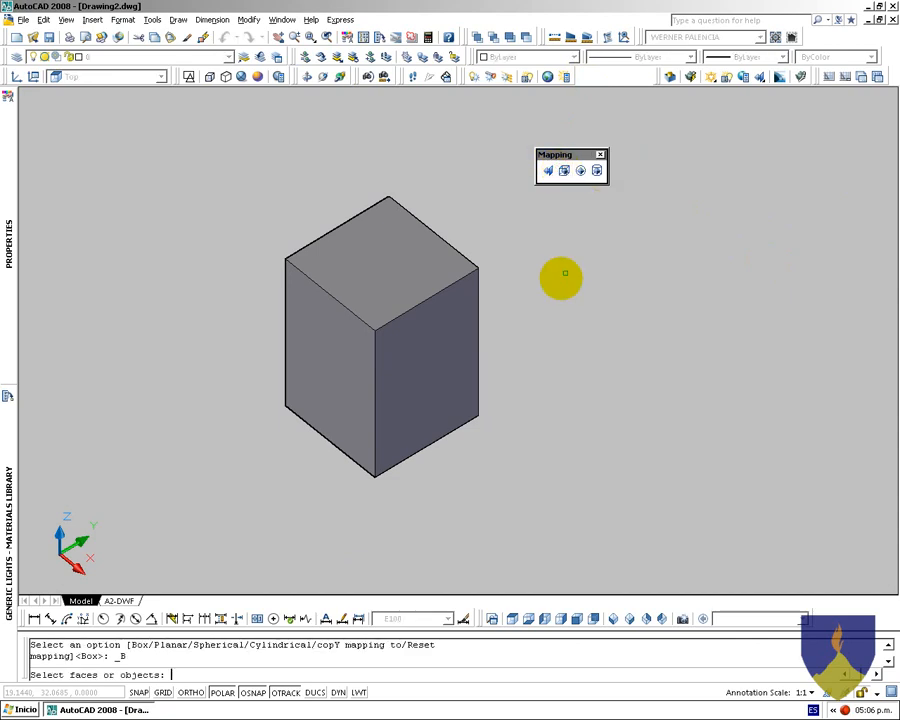
pyautogui.press('F1')
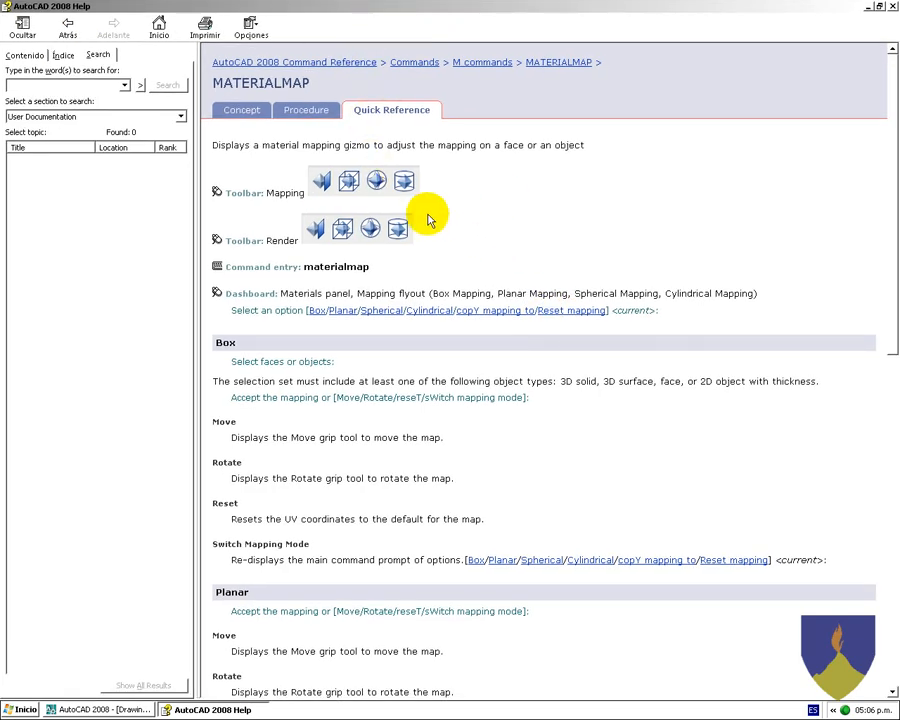
# Read the MATERIALMAP reference and the concept description of box mapping, and close the help and the pending command
pyautogui.scroll(-15, 297, 231)
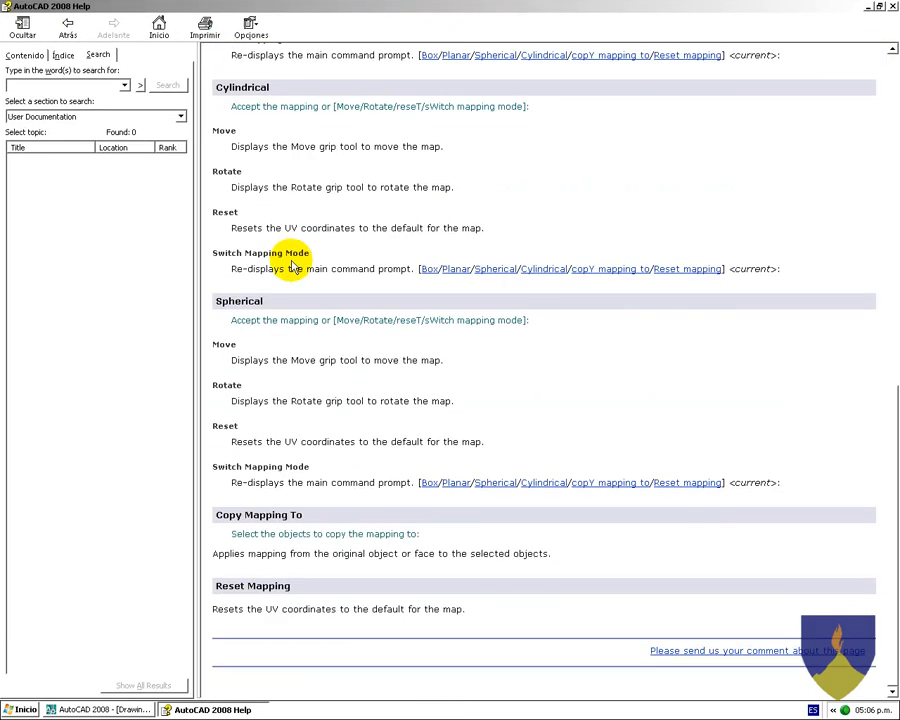
pyautogui.scroll(15, 291, 266)
pyautogui.click(236, 110)
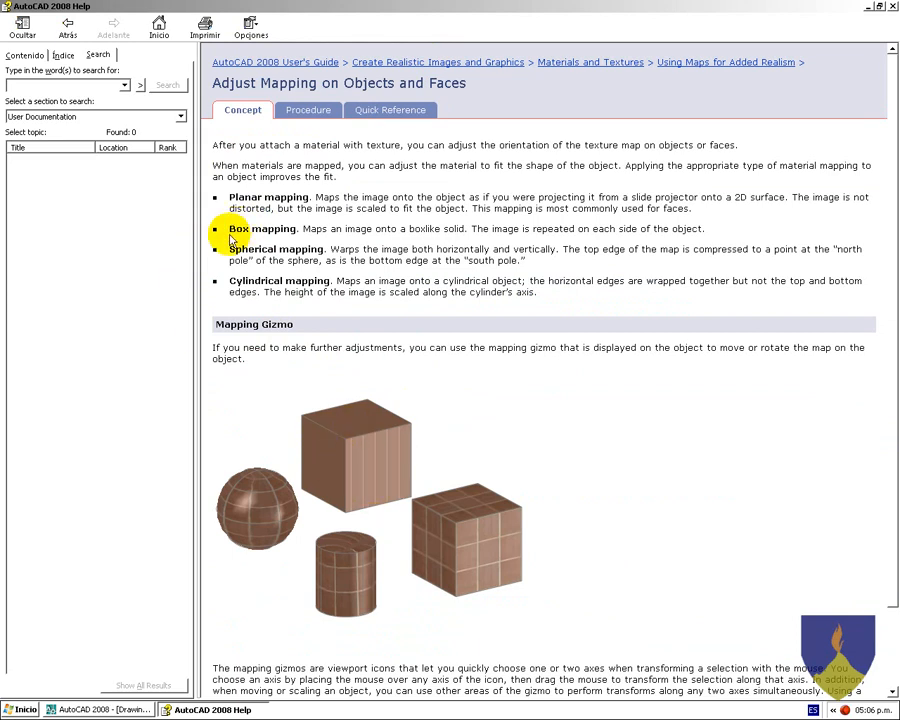
pyautogui.moveTo(229, 228); pyautogui.dragTo(707, 226)
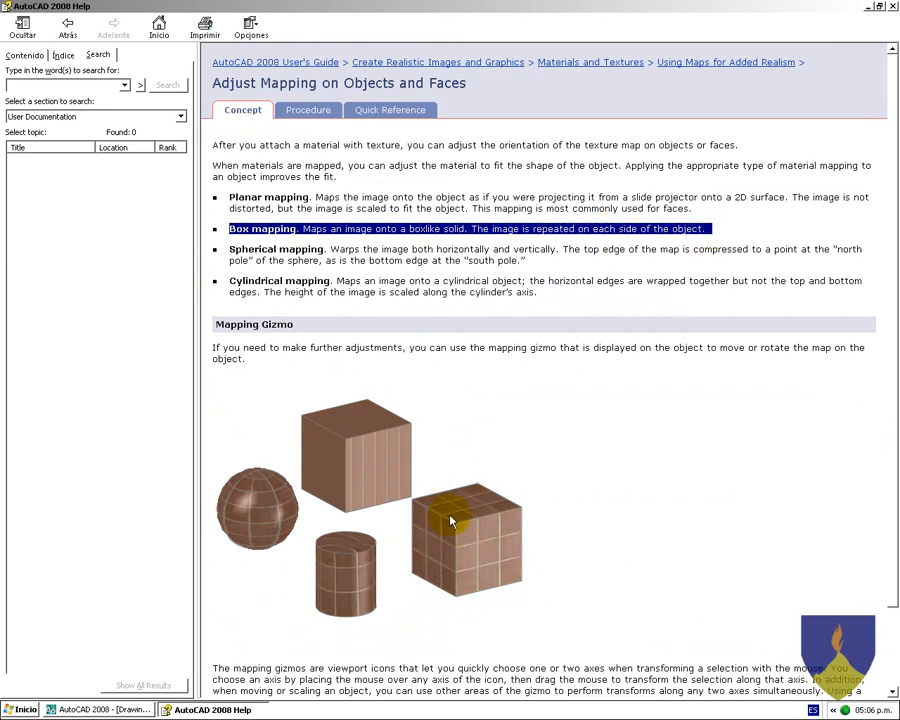
pyautogui.scroll(-3, 474, 520)
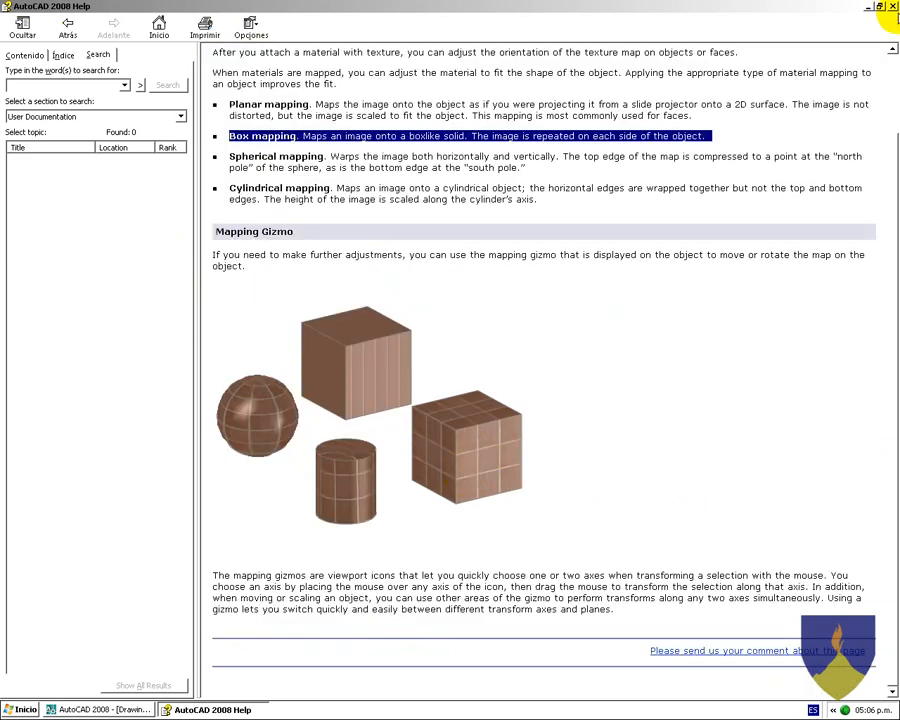
pyautogui.click(892, 7)
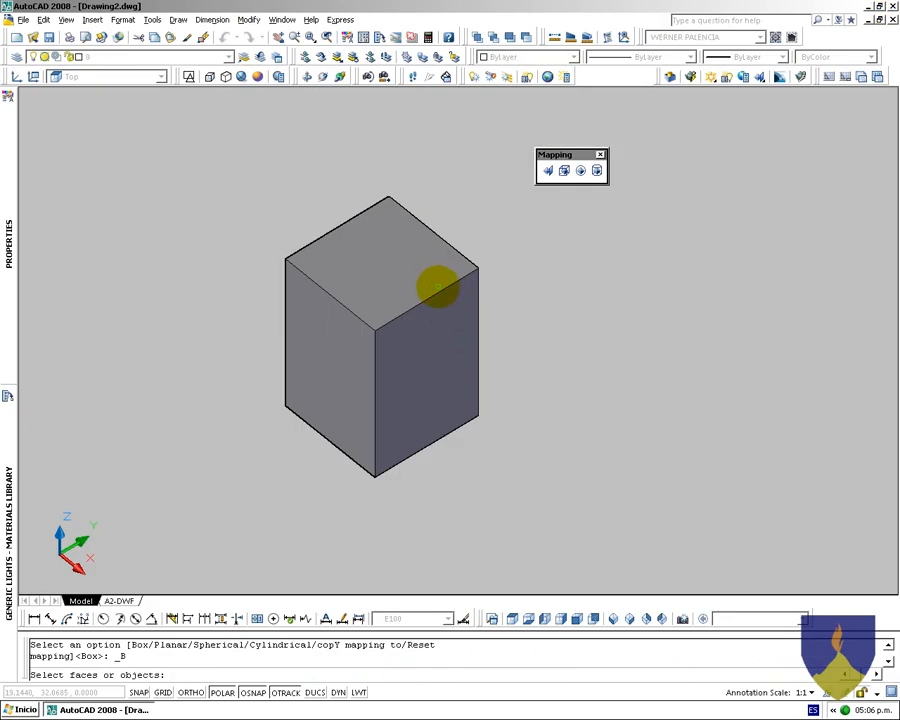
pyautogui.press('Escape')
pyautogui.press('Escape')
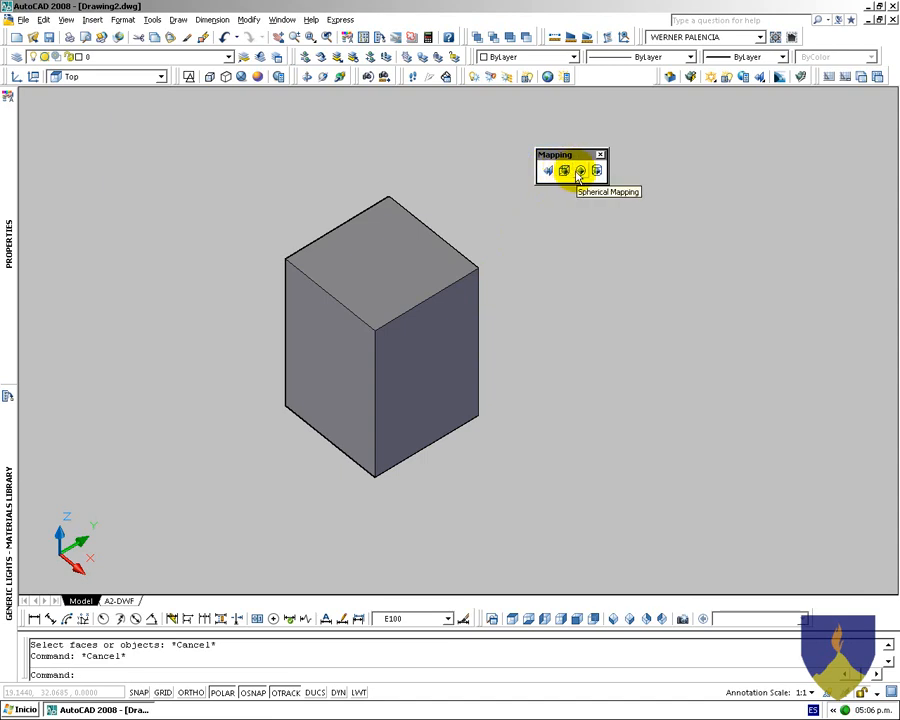
pyautogui.press('Escape')
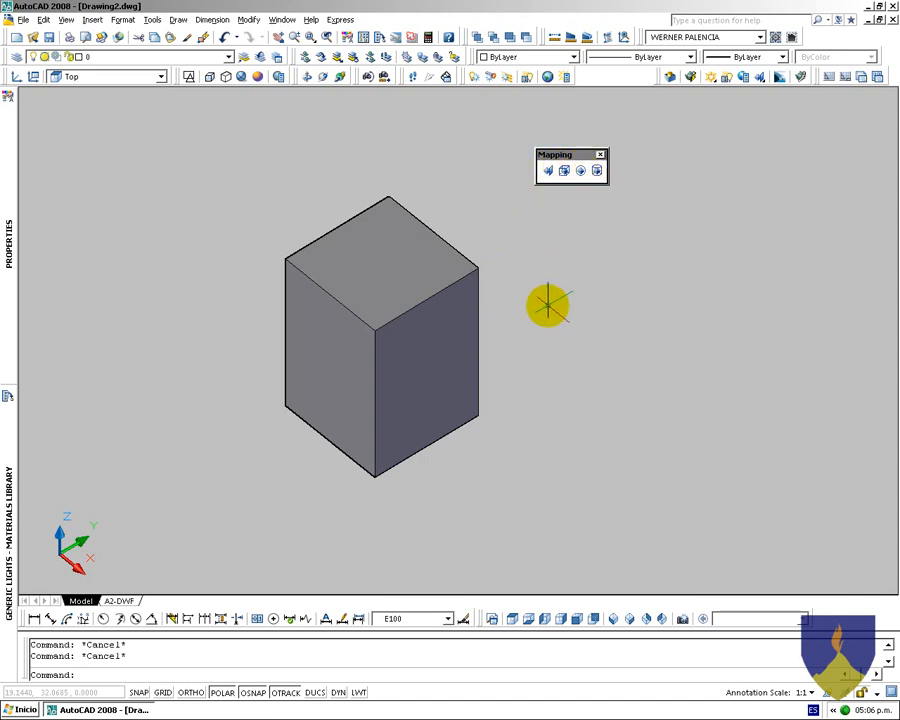
# Draw a four-sided 3D face on the ground beside the box, with one side about 5.3 units long
pyautogui.scroll(-3, 544, 303)
pyautogui.moveTo(544, 303); pyautogui.dragTo(413, 333, button='middle')
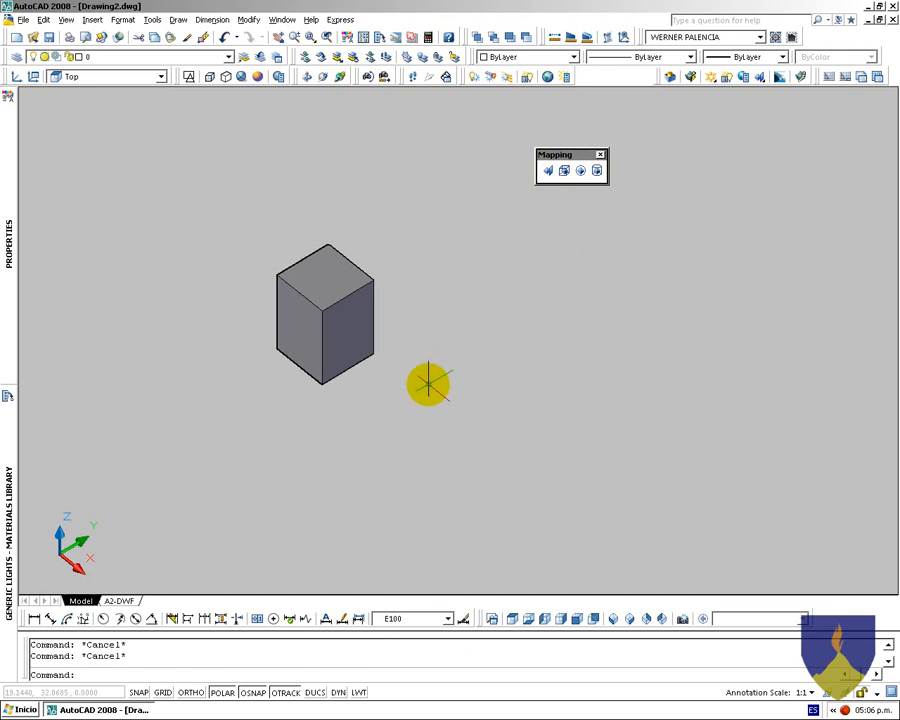
pyautogui.write('3f')
pyautogui.press('Return')
pyautogui.click(352, 408)
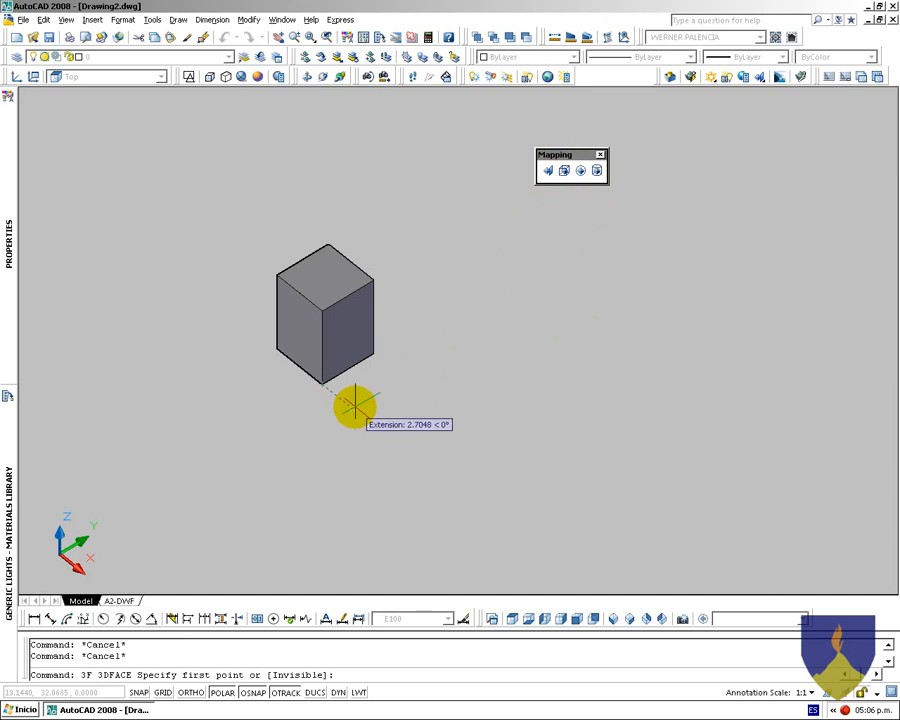
pyautogui.click(417, 369)
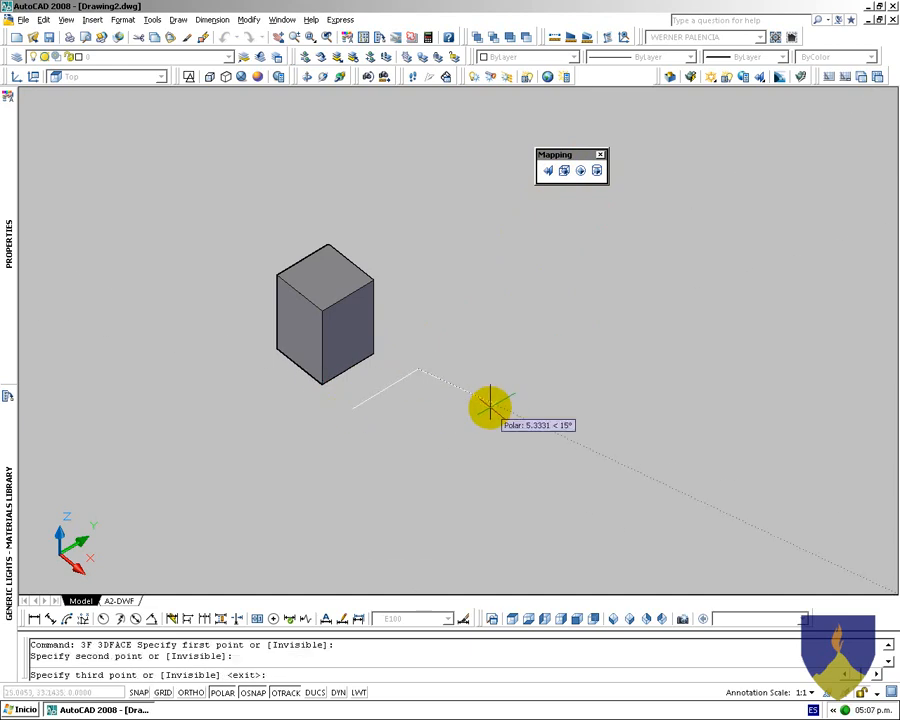
pyautogui.click(491, 405)
pyautogui.click(420, 440)
pyautogui.press('Return')
pyautogui.moveTo(472, 432)
pyautogui.mouseDown(button='middle')
pyautogui.moveTo(380, 370)
pyautogui.moveTo(366, 334)
pyautogui.moveTo(382, 306)
pyautogui.moveTo(342, 398)
pyautogui.moveTo(414, 348)
pyautogui.mouseUp(button='middle')
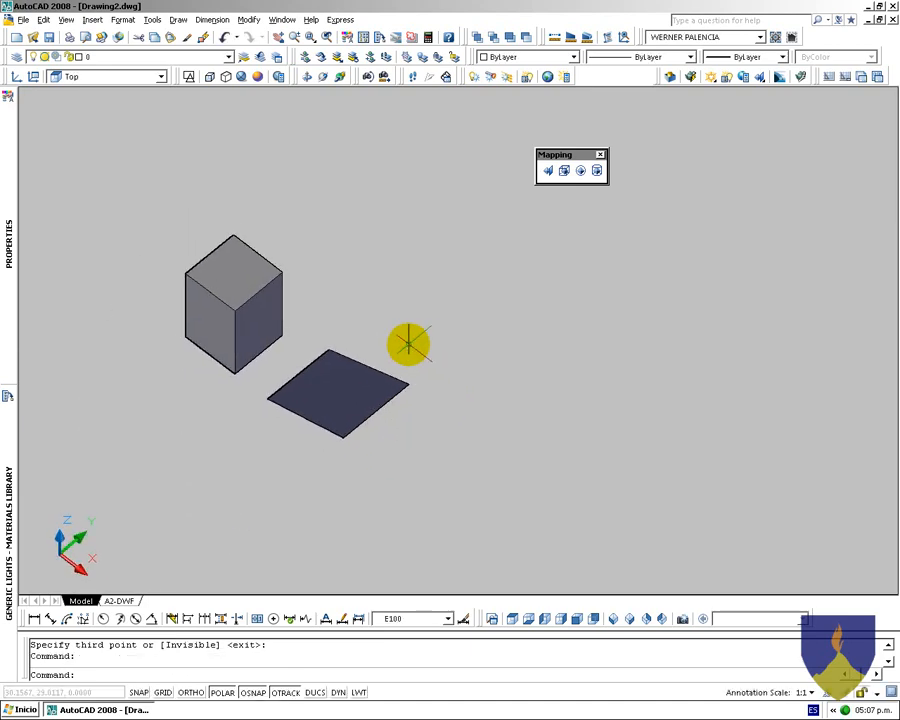
pyautogui.rightClick(357, 78)
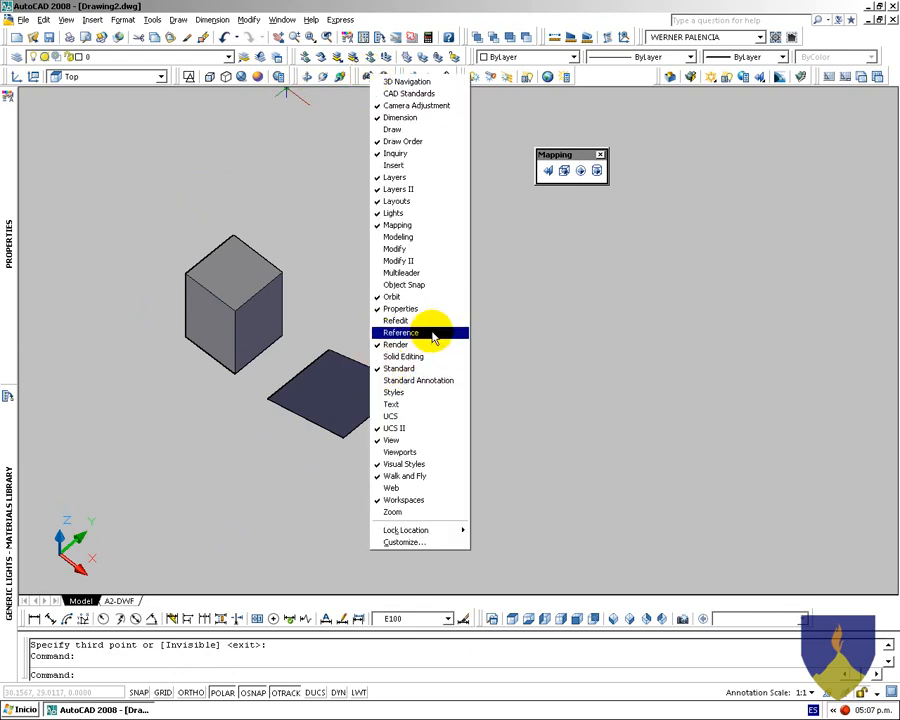
pyautogui.click(588, 265)
pyautogui.press('Escape')
pyautogui.press('Escape')
# Open the Dashboard and add the 3D Make control panel to it
pyautogui.click(152, 20)
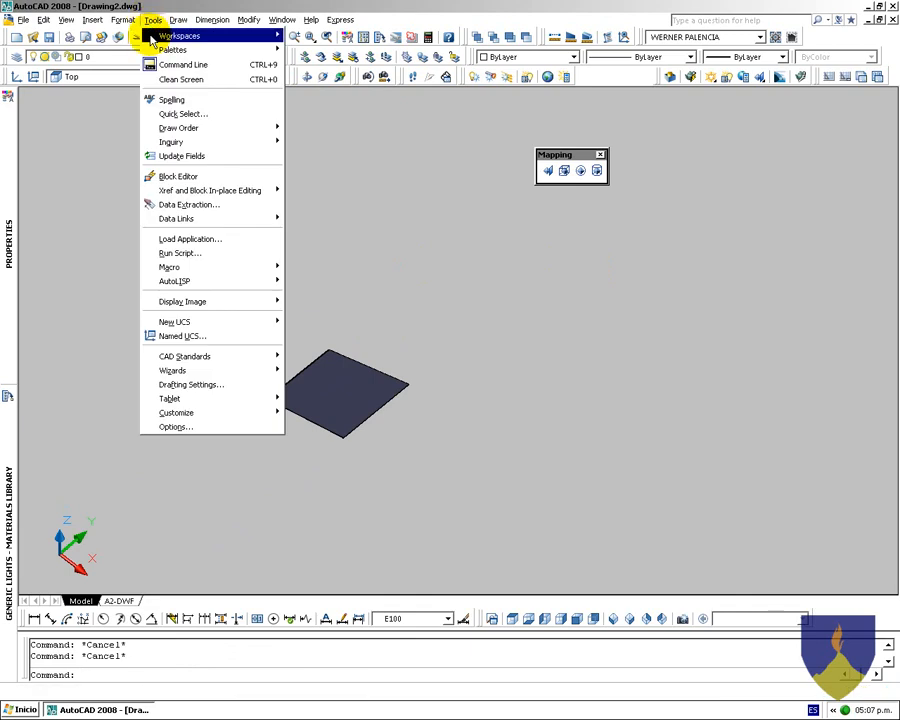
pyautogui.moveTo(146, 49)
pyautogui.click(310, 34)
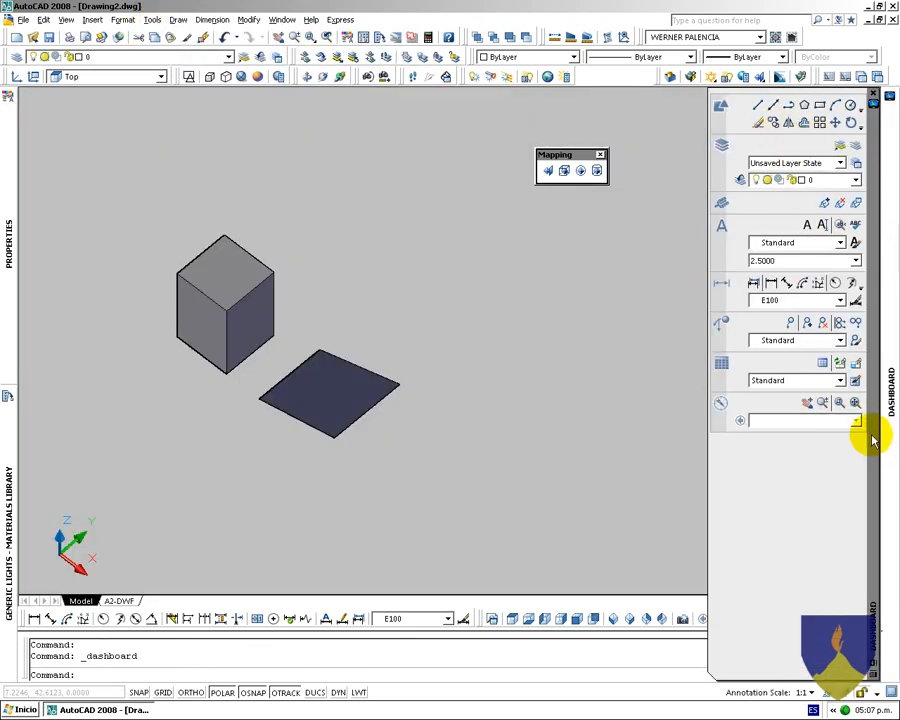
pyautogui.rightClick(870, 438)
pyautogui.moveTo(848, 558)
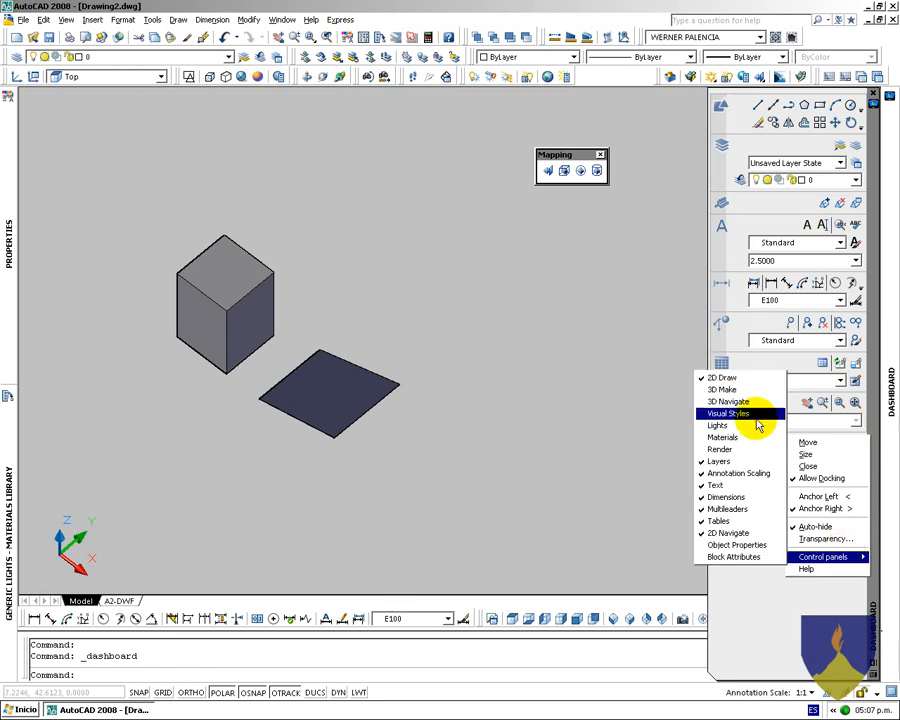
pyautogui.click(768, 390)
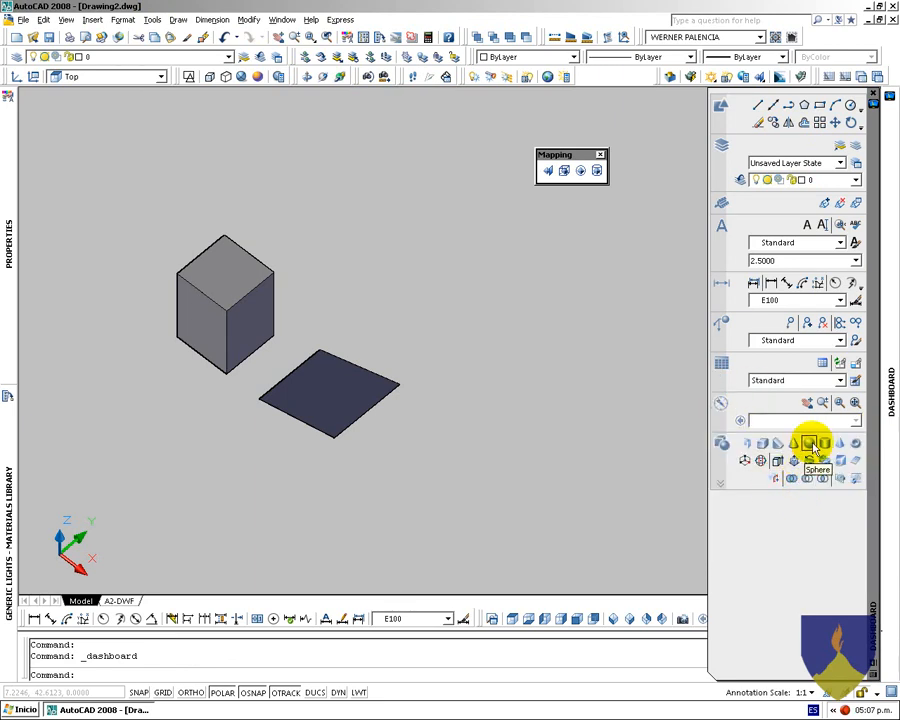
# Draw a freehand sphere in front of the box, on the opposite side from the 3D face, about as wide as the box
pyautogui.click(808, 443)
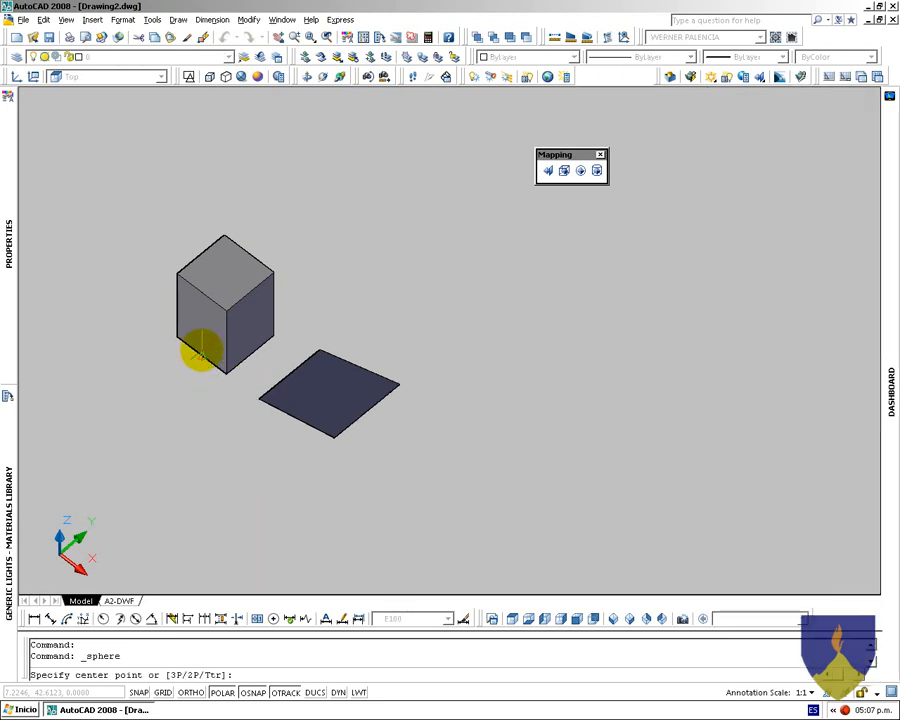
pyautogui.click(128, 412)
pyautogui.click(129, 386)
pyautogui.moveTo(890, 151)
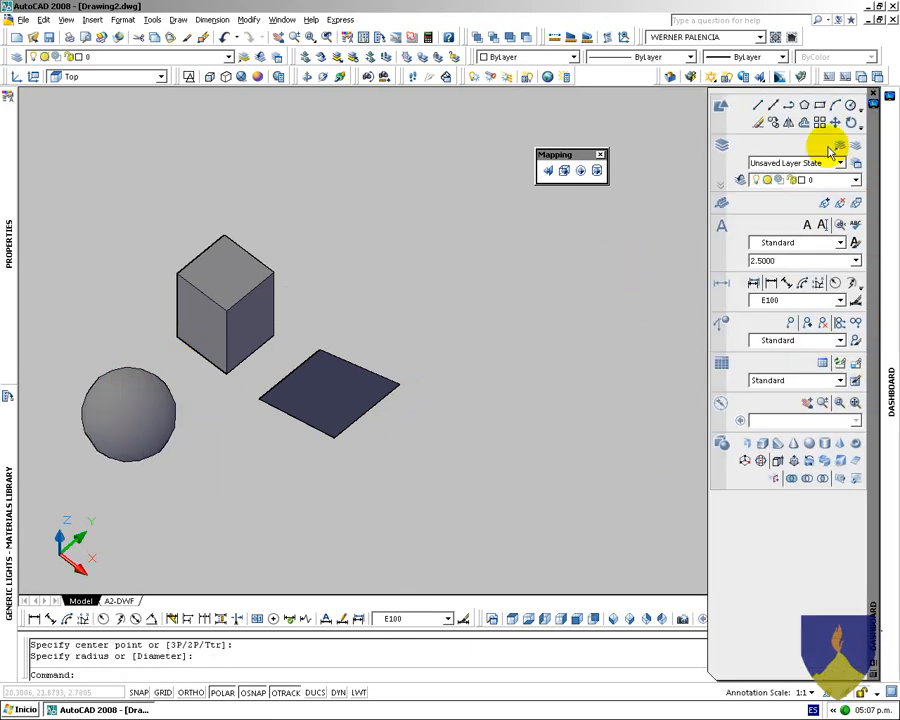
# Draw a freehand cylinder beyond the 3D face, about half as wide as the sphere and taller than the box, and close the Dashboard
pyautogui.click(824, 443)
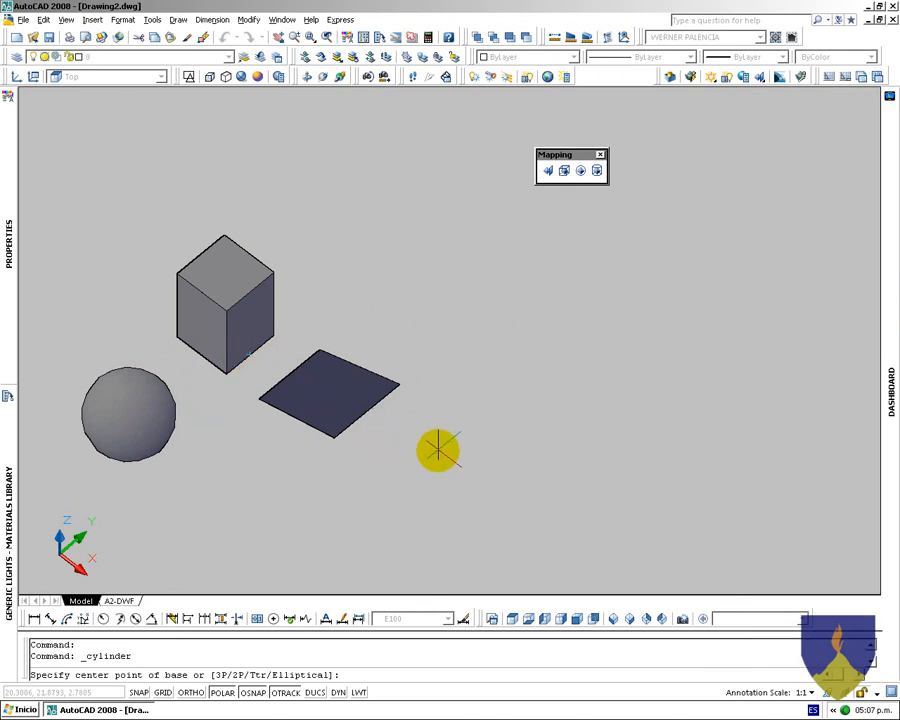
pyautogui.click(419, 485)
pyautogui.click(420, 462)
pyautogui.click(430, 394)
pyautogui.moveTo(890, 390)
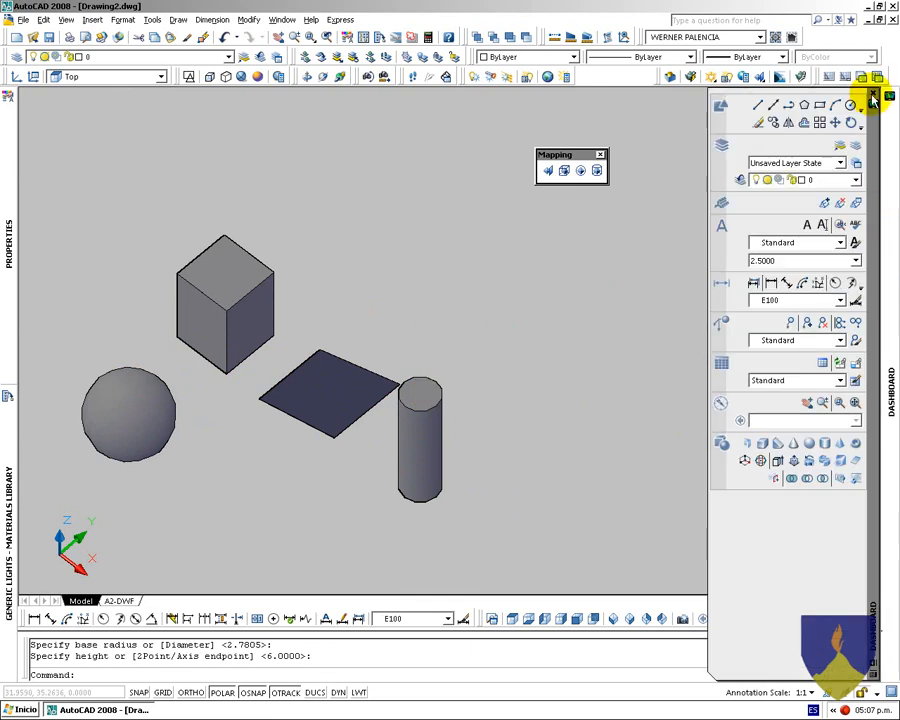
pyautogui.click(888, 90)
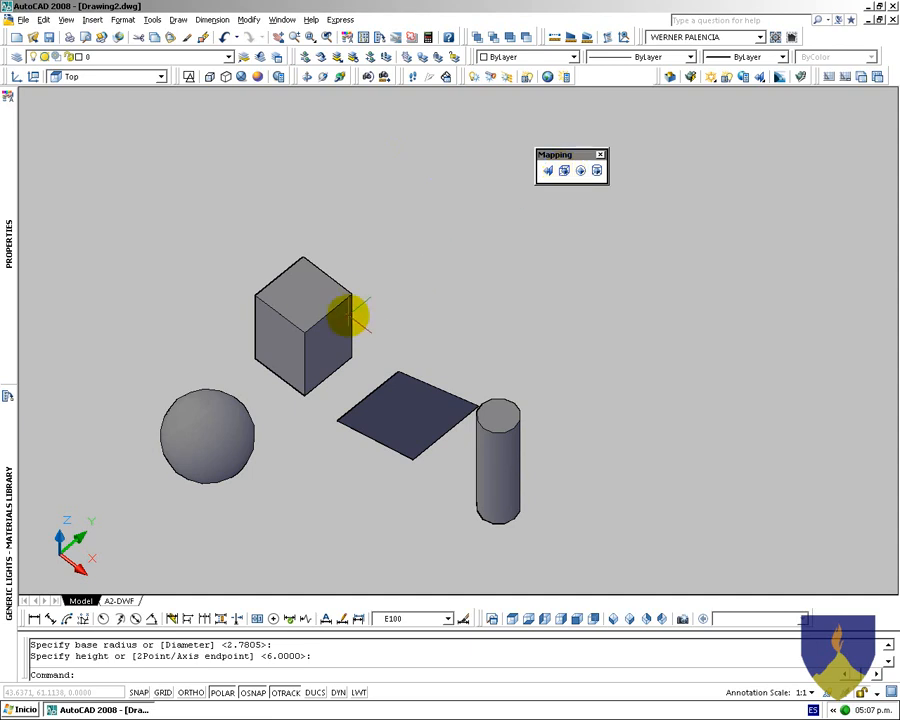
# Undock the Visual Styles toolbar into the drawing area and open the Visual Styles Manager
pyautogui.keyDown('shift'); pyautogui.moveTo(311, 315); pyautogui.dragTo(446, 272, button='middle'); pyautogui.keyUp('shift')
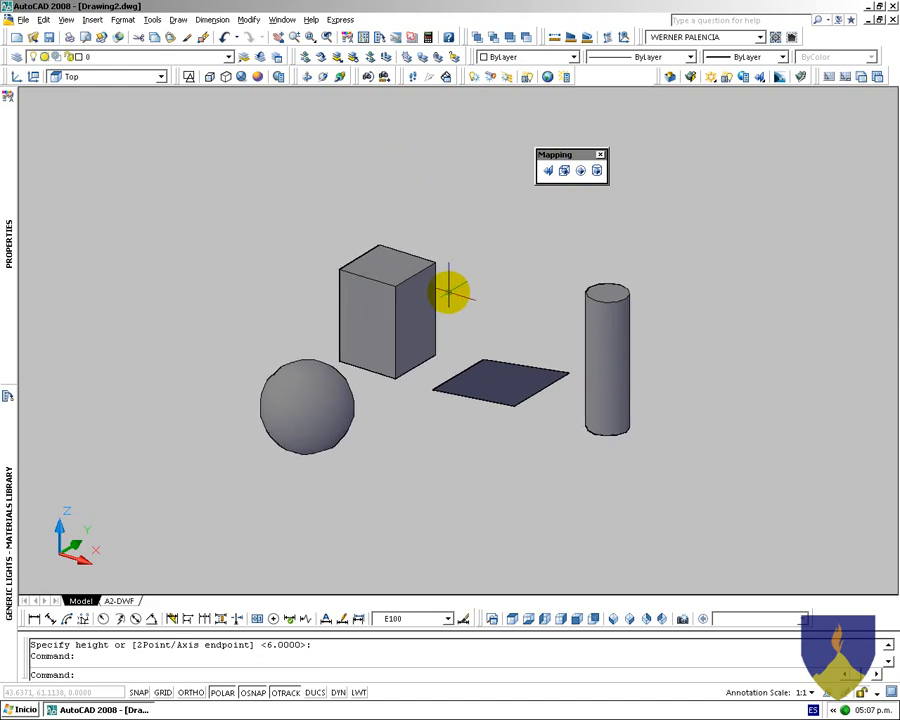
pyautogui.keyDown('shift'); pyautogui.moveTo(488, 323); pyautogui.dragTo(466, 341, button='middle'); pyautogui.keyUp('shift')
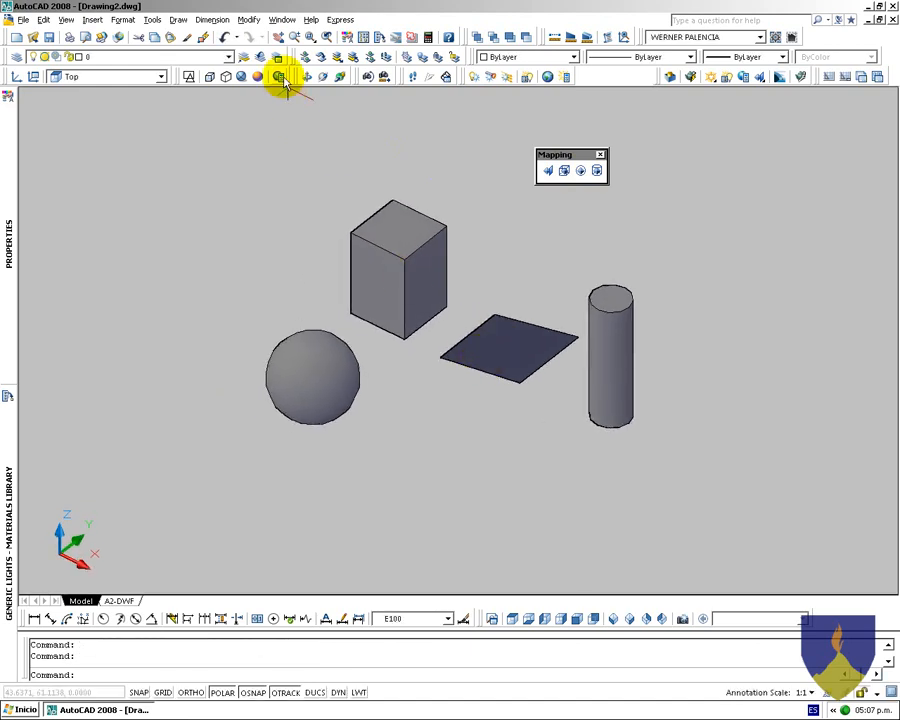
pyautogui.moveTo(180, 79); pyautogui.dragTo(120, 130)
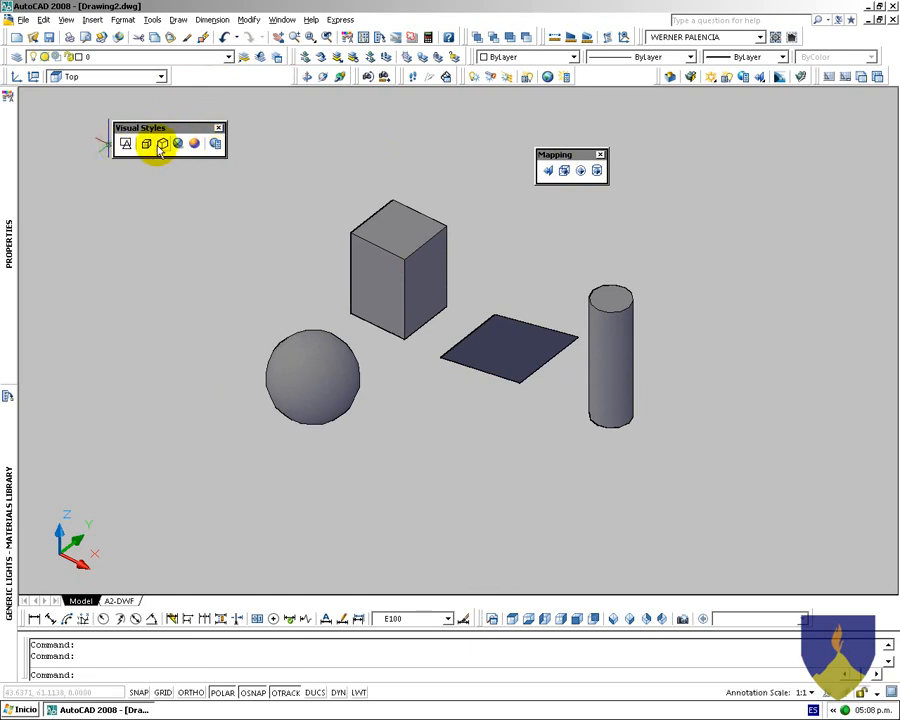
pyautogui.click(216, 144)
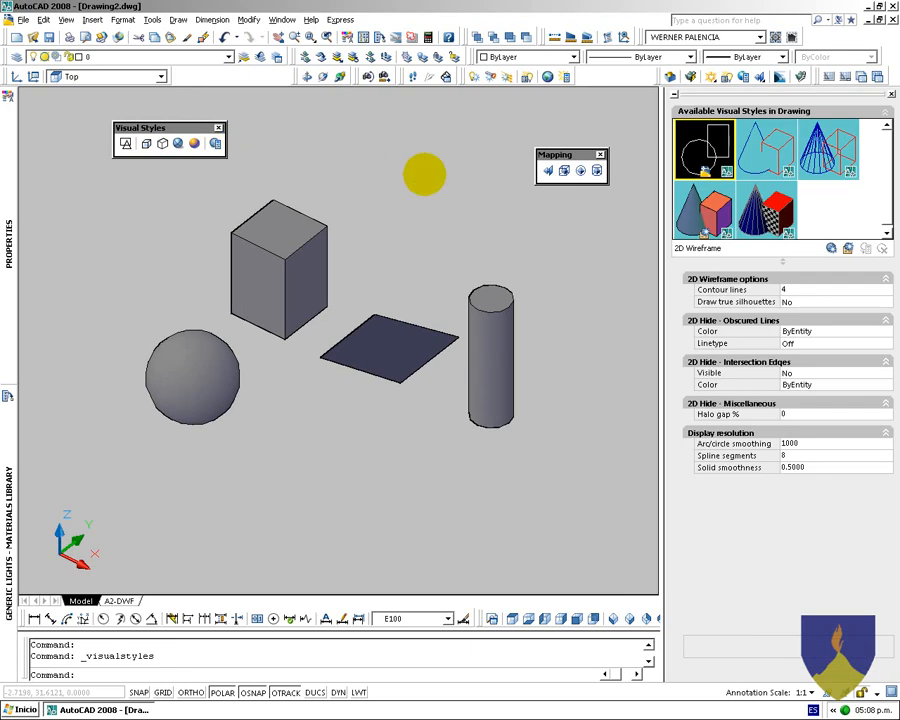
# Apply the 2D Wireframe, 3D Hidden, 3D Wireframe and Conceptual visual styles to the model in turn to compare them
pyautogui.doubleClick(703, 170)
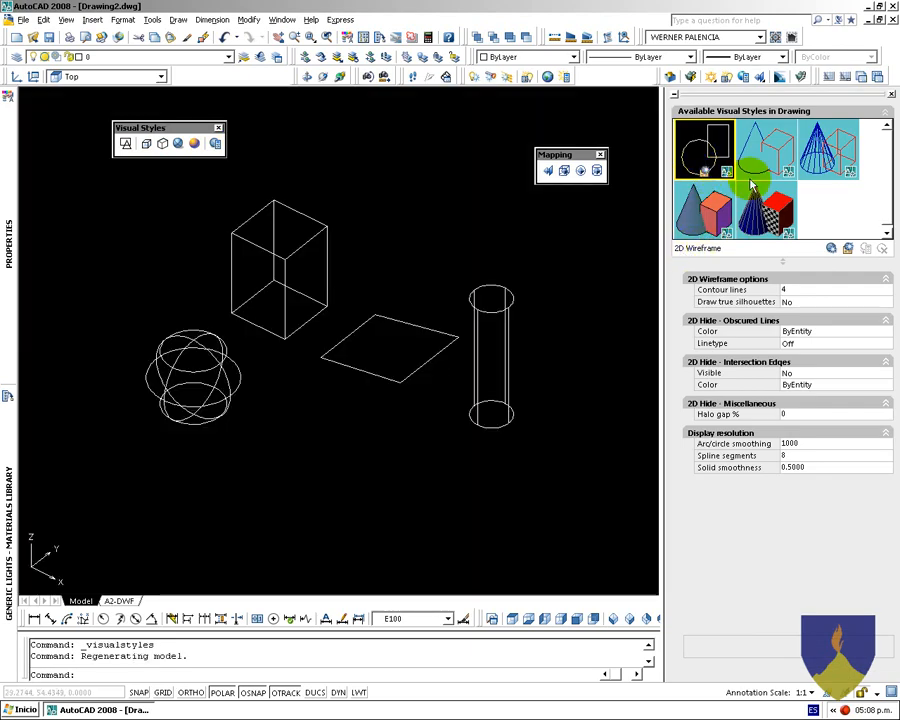
pyautogui.doubleClick(768, 145)
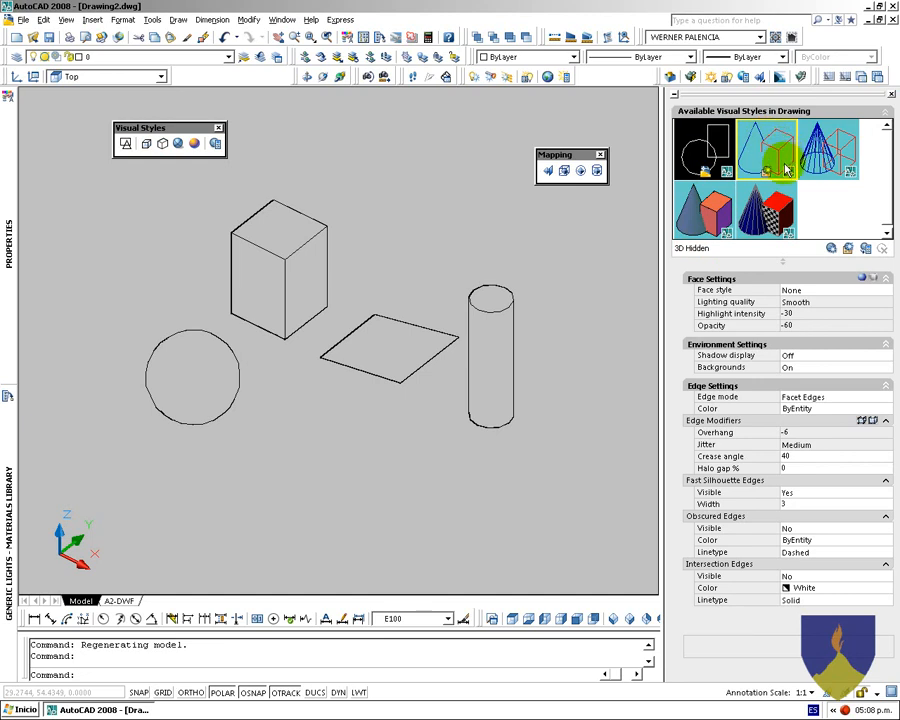
pyautogui.doubleClick(819, 155)
pyautogui.click(766, 150)
pyautogui.doubleClick(761, 158)
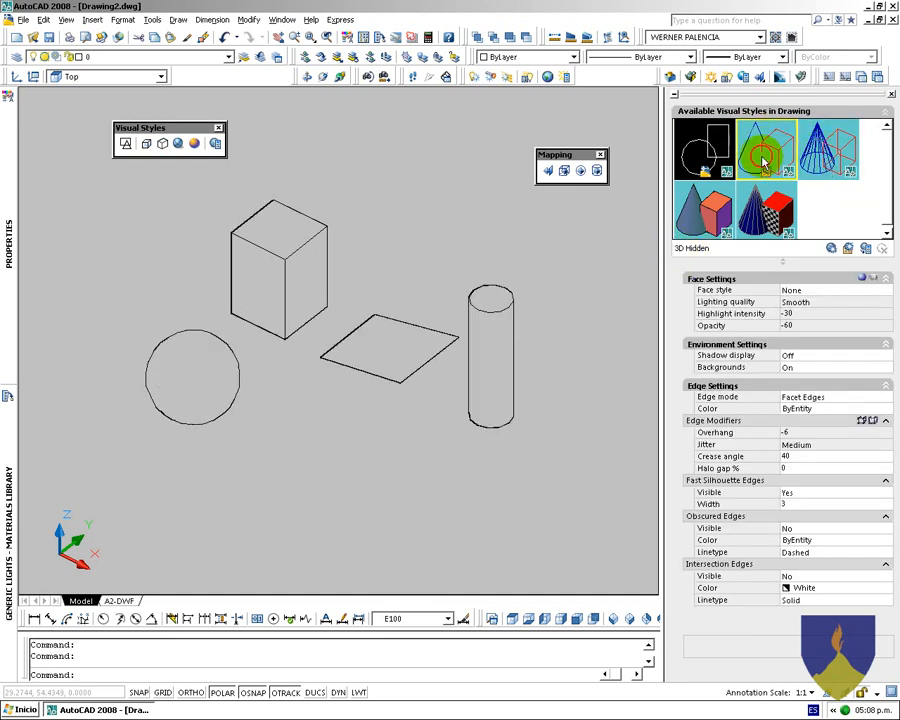
pyautogui.doubleClick(819, 152)
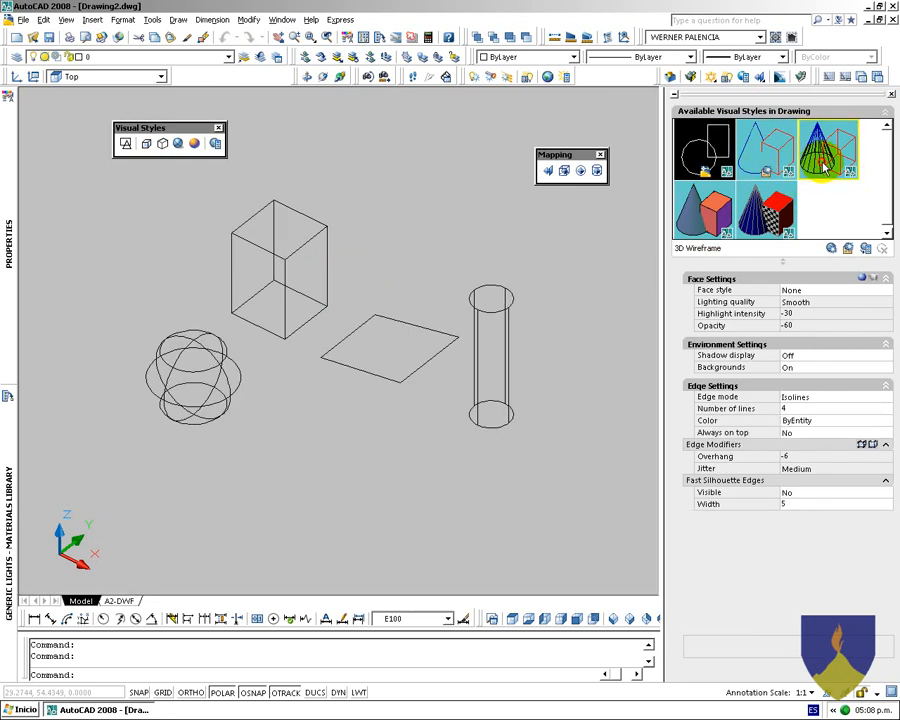
pyautogui.click(695, 222)
pyautogui.doubleClick(695, 222)
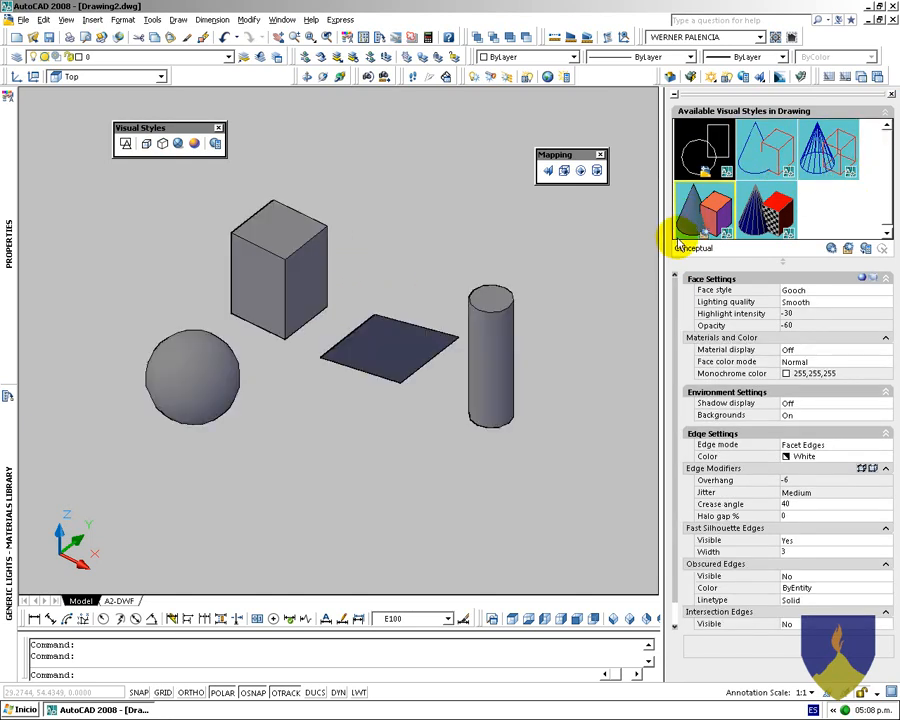
# Apply the Realistic visual style, which uses materials and textures, and examine the material on the box
pyautogui.click(762, 207)
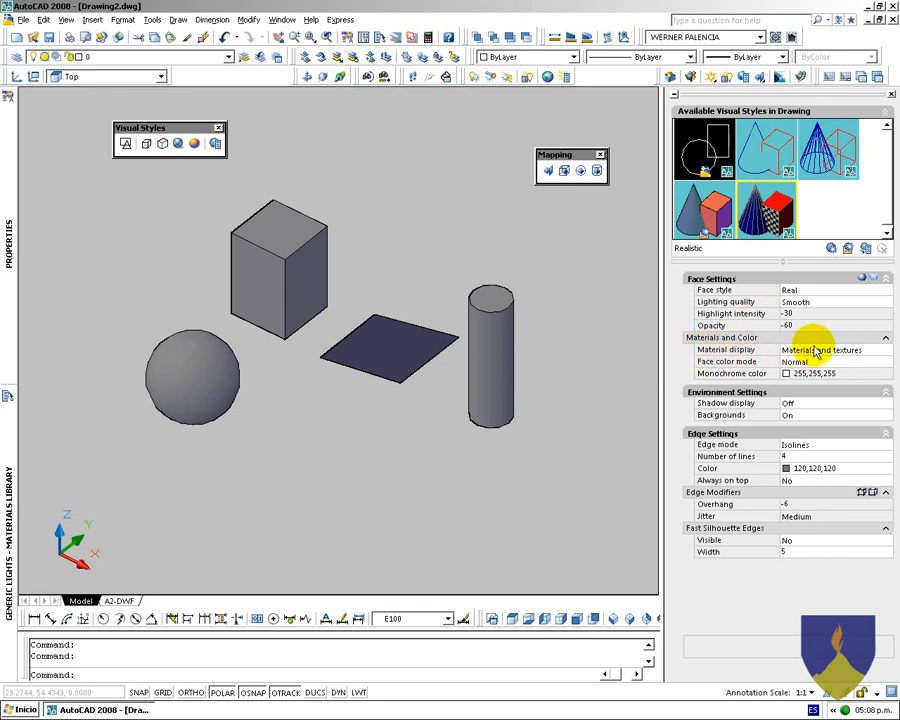
pyautogui.doubleClick(773, 213)
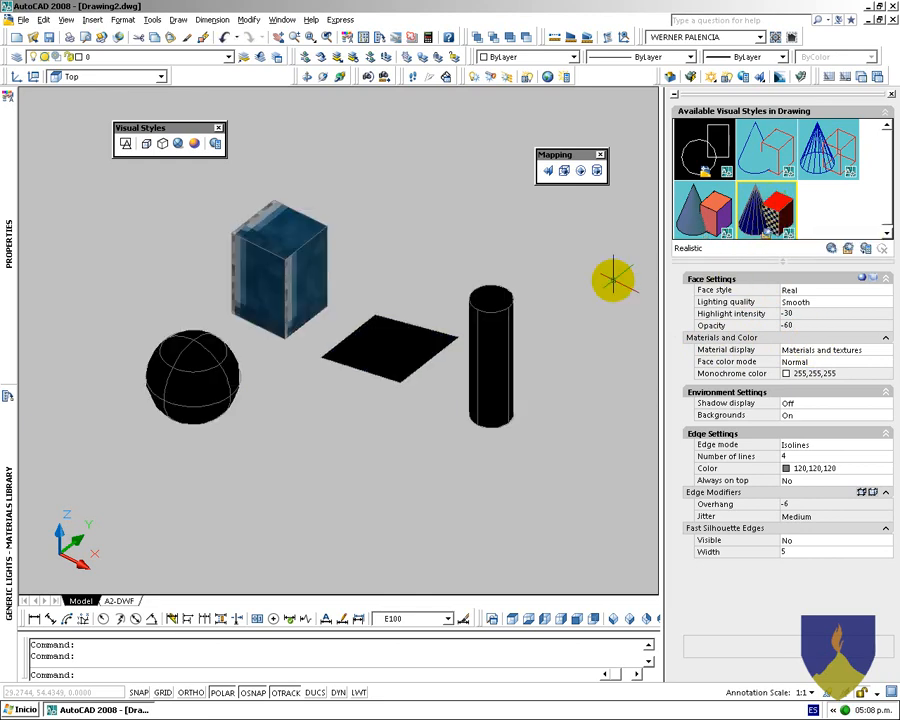
pyautogui.scroll(3, 298, 272)
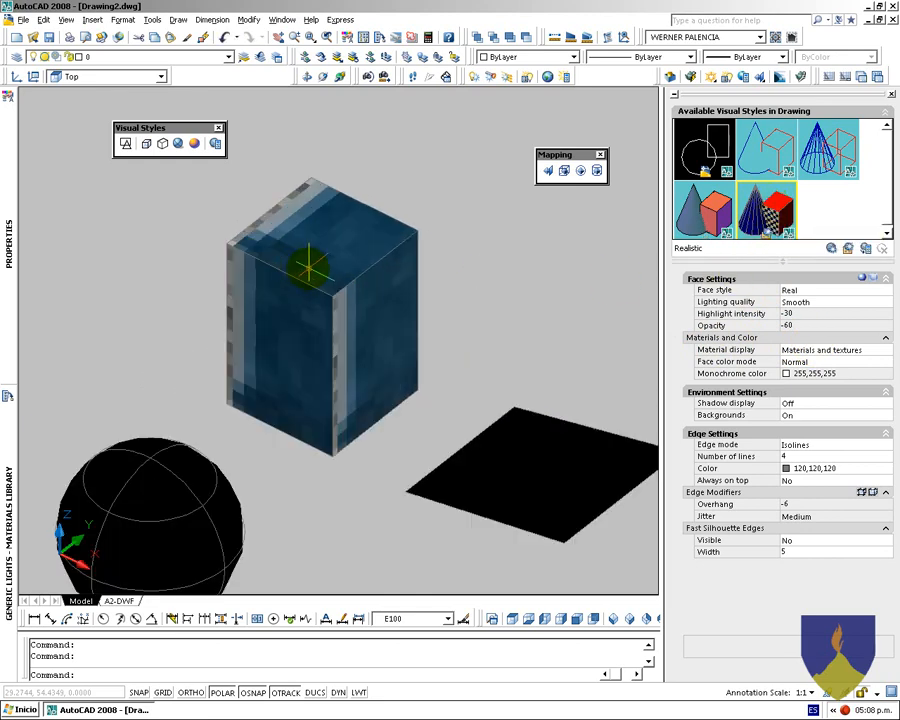
pyautogui.scroll(-4, 300, 266)
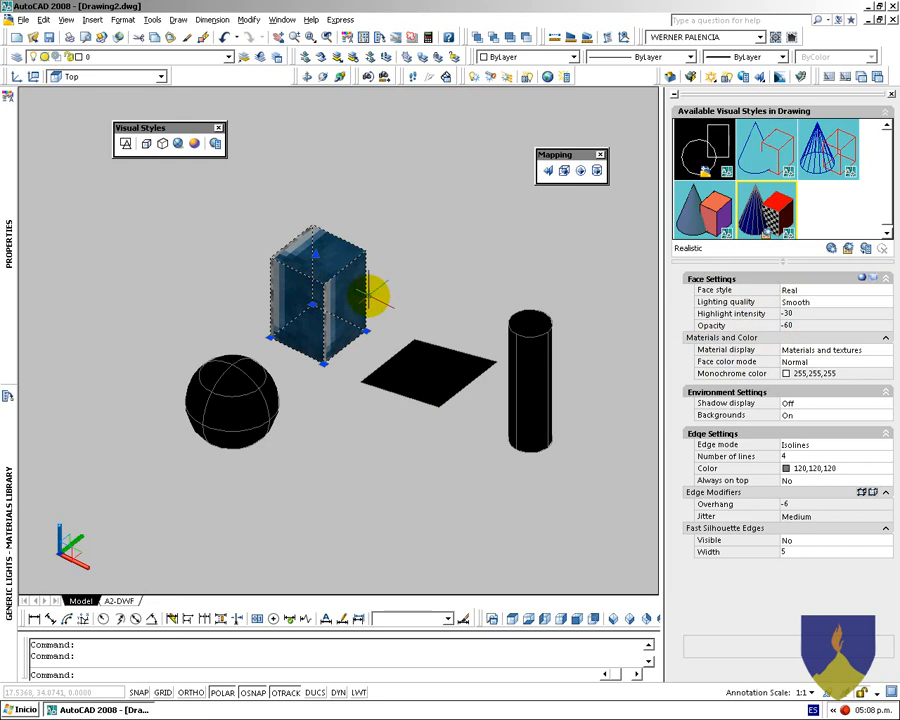
pyautogui.press('Escape')
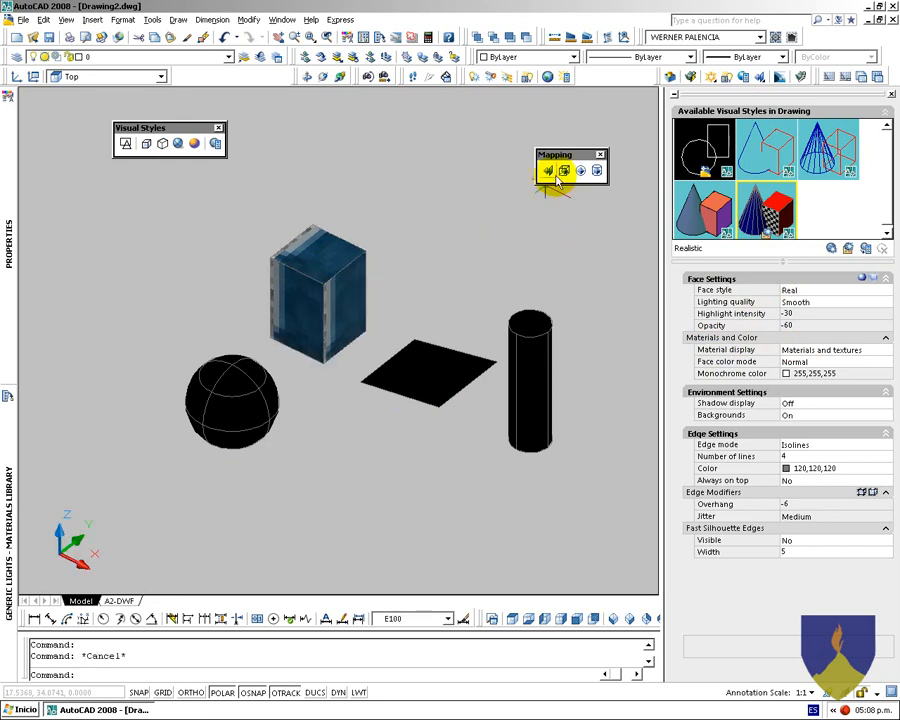
# Start box mapping on the textured box and shrink the mapping volume's height down to a thin slab at the base
pyautogui.click(564, 172)
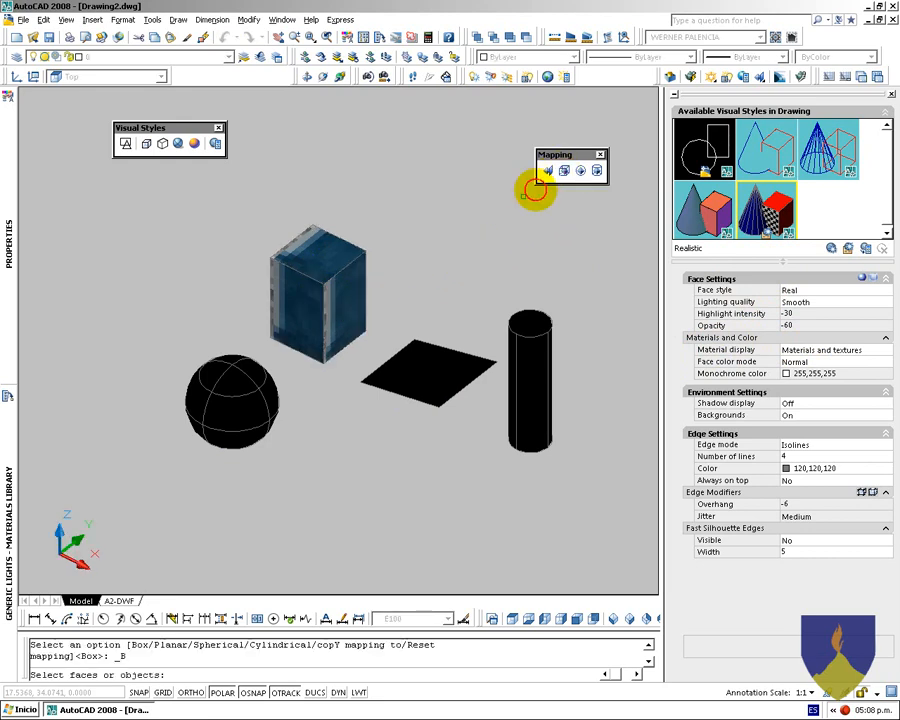
pyautogui.click(356, 259)
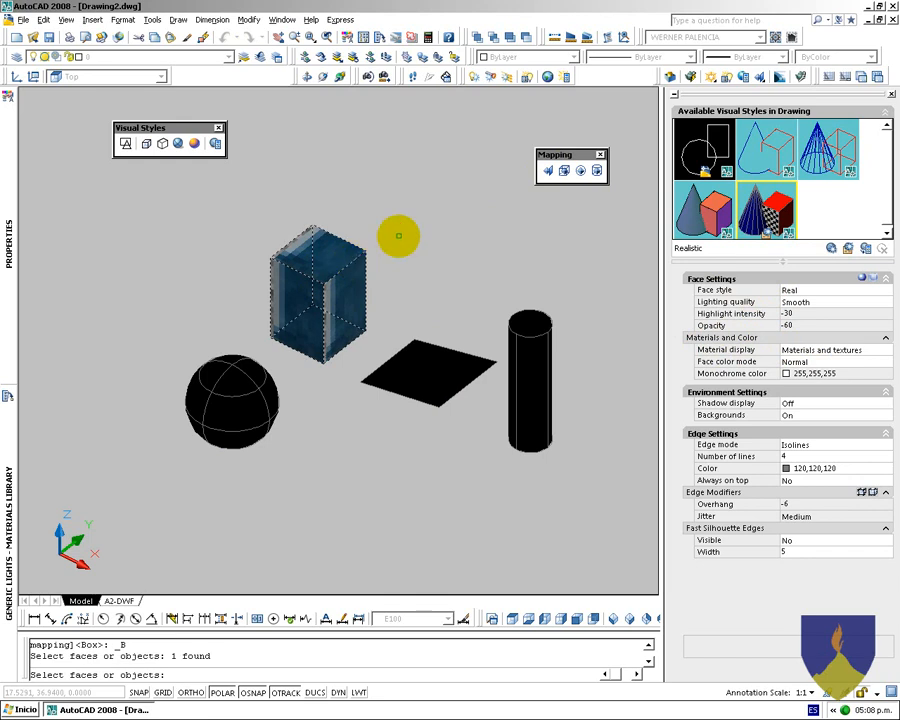
pyautogui.press('Return')
pyautogui.scroll(3, 280, 270)
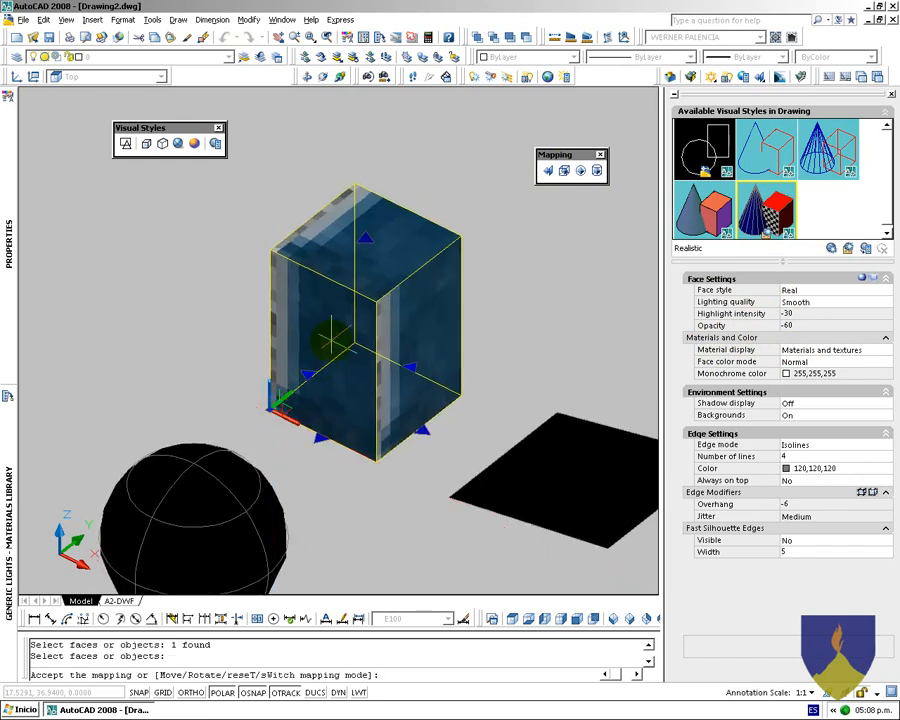
pyautogui.moveTo(363, 238); pyautogui.dragTo(357, 418)
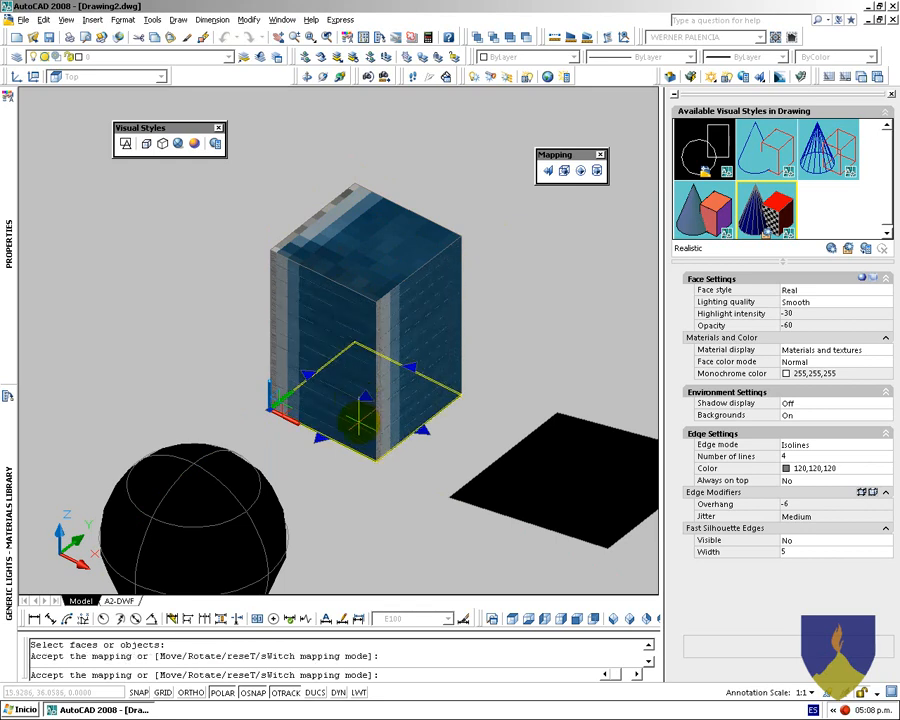
# Turn off object snap and polar tracking and shrink the mapping volume along the X direction to a narrow strip
pyautogui.scroll(6, 357, 420)
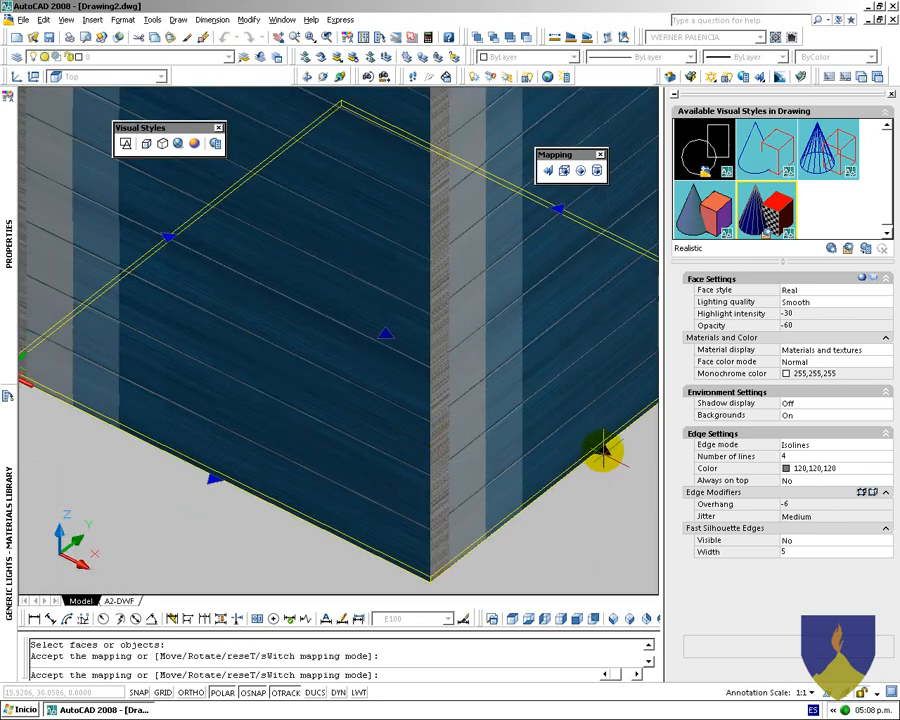
pyautogui.moveTo(601, 452)
pyautogui.mouseDown()
pyautogui.moveTo(491, 392)
pyautogui.moveTo(347, 378)
pyautogui.moveTo(241, 315)
pyautogui.moveTo(193, 273)
pyautogui.moveTo(177, 317)
pyautogui.moveTo(161, 326)
pyautogui.moveTo(150, 300)
pyautogui.moveTo(152, 255)
pyautogui.moveTo(163, 255)
pyautogui.moveTo(135, 432)
pyautogui.moveTo(200, 565)
pyautogui.mouseUp()
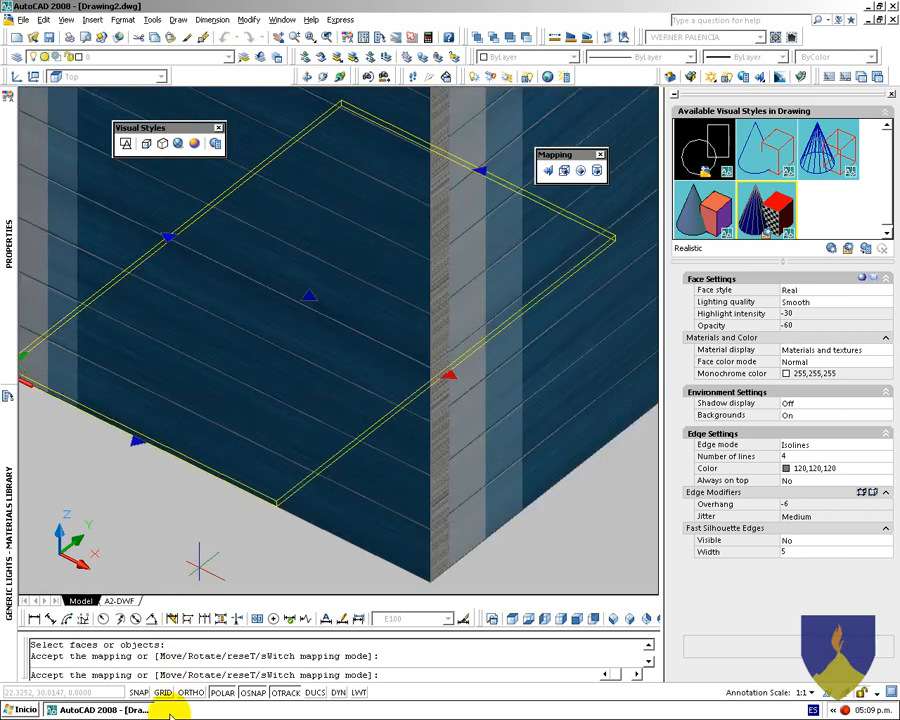
pyautogui.click(250, 695)
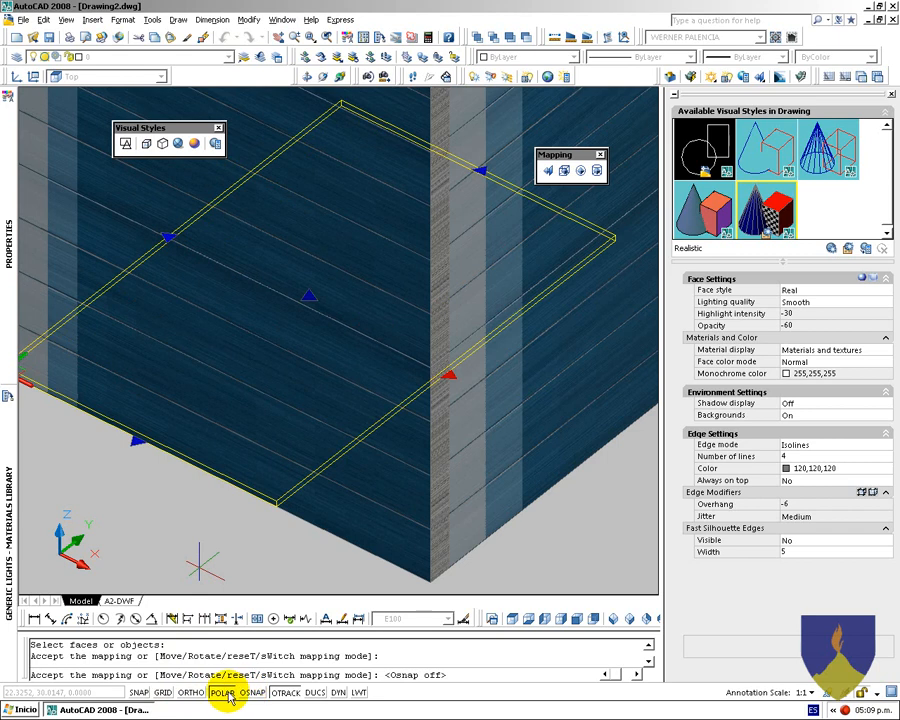
pyautogui.click(228, 695)
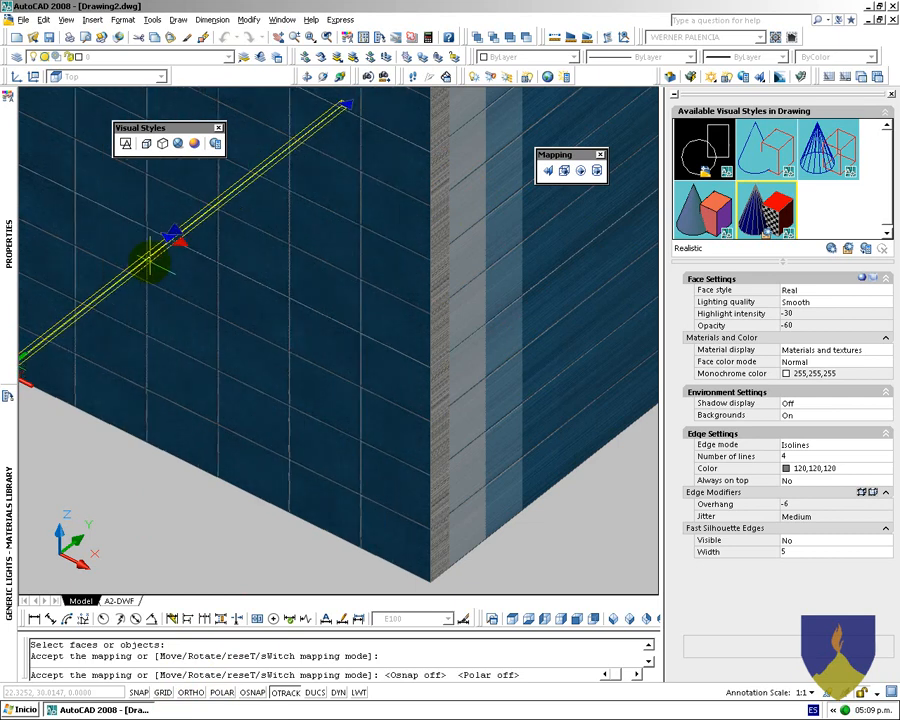
pyautogui.click(148, 258)
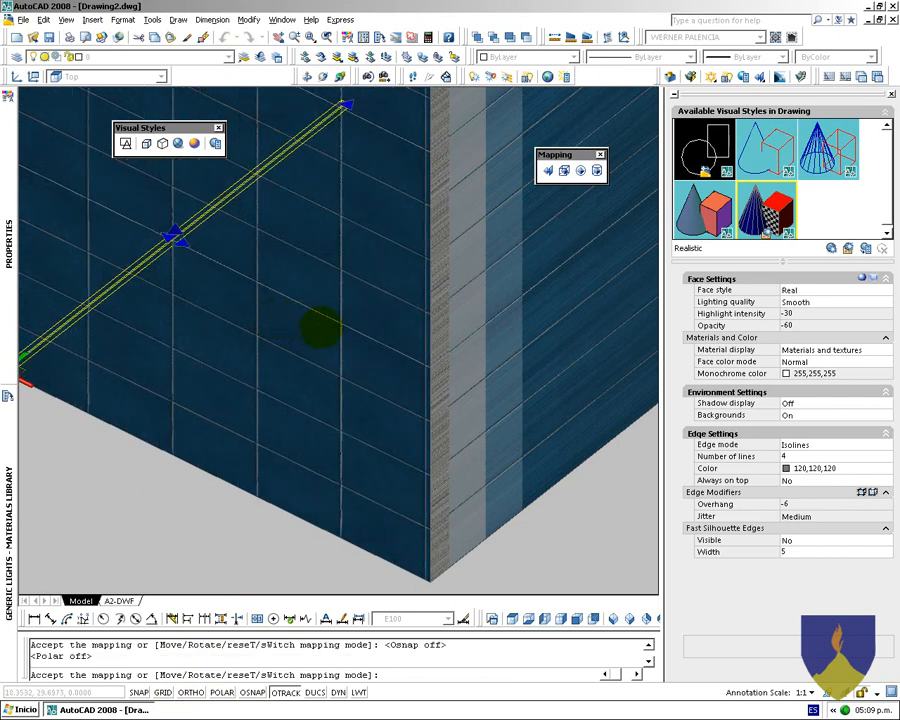
# Shrink the mapping volume along the Y direction to a small block at the box's base corner and accept the mapping
pyautogui.scroll(-2, 320, 327)
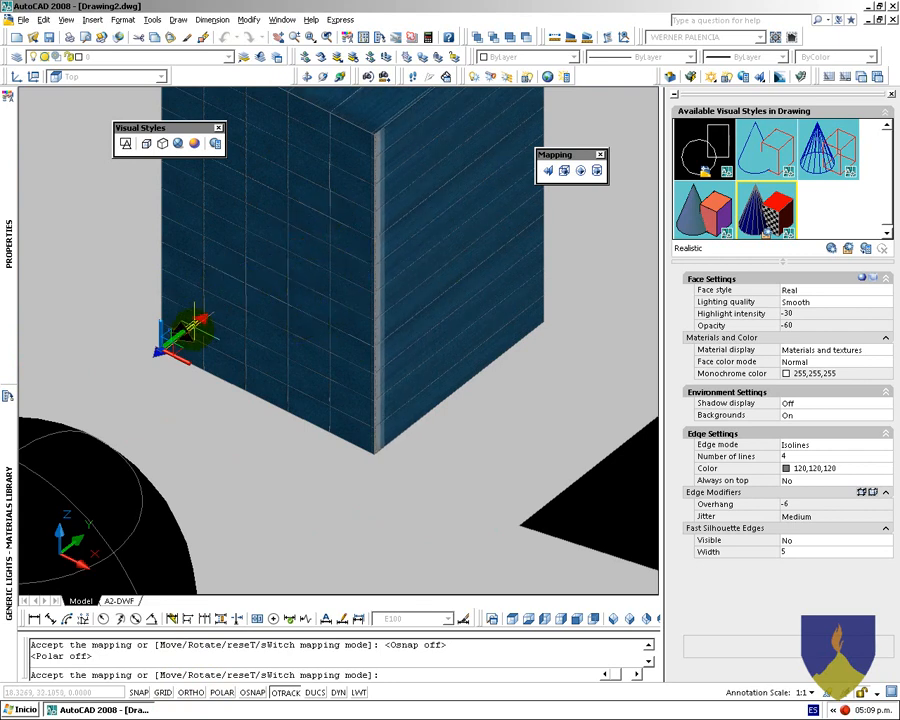
pyautogui.scroll(3, 175, 338)
pyautogui.scroll(-3, 126, 312)
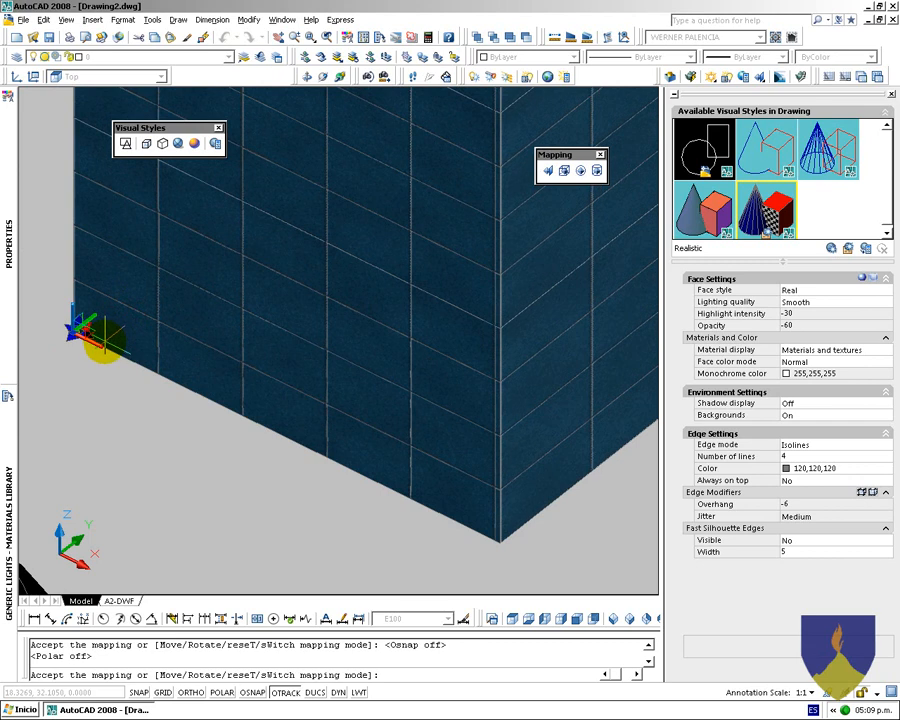
pyautogui.click(105, 342)
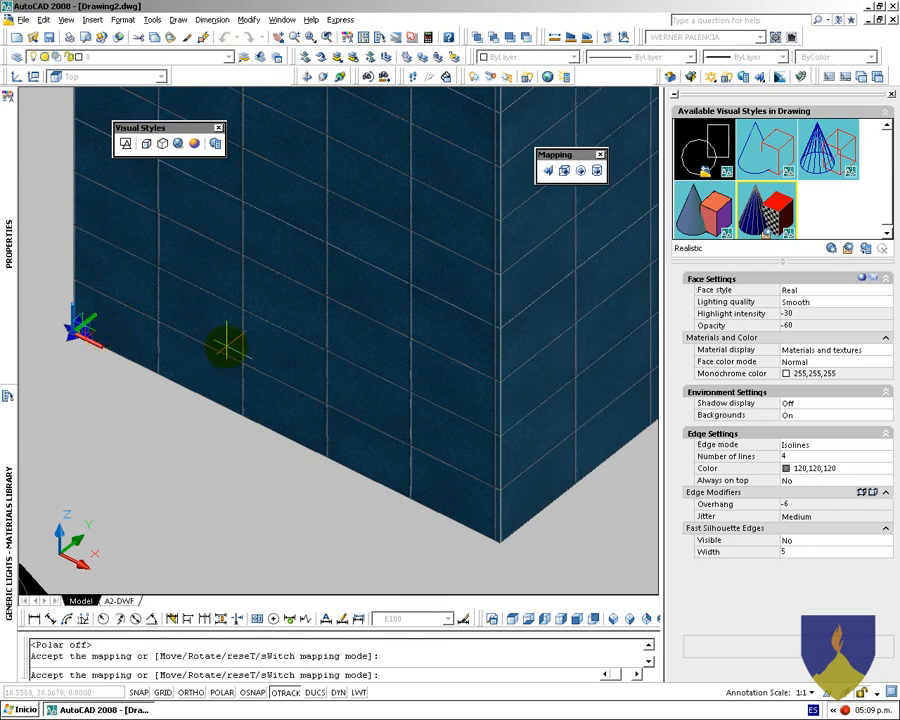
pyautogui.press('Return')
# Render the close-up view of the tiled box, inspect the result and close the render window
pyautogui.scroll(-5, 225, 400)
pyautogui.scroll(3, 290, 281)
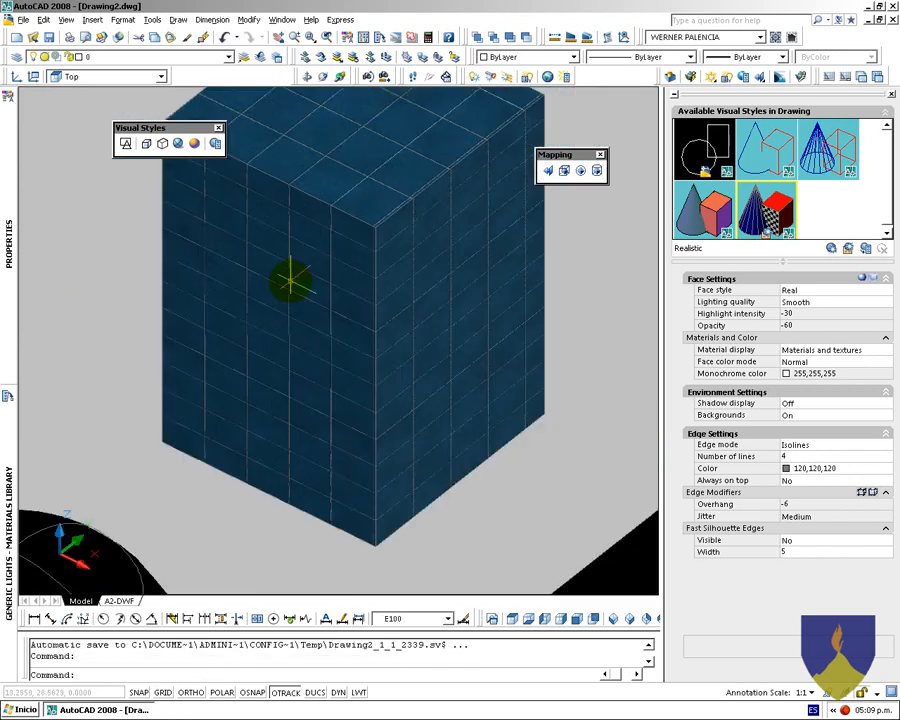
pyautogui.moveTo(290, 281); pyautogui.dragTo(302, 320, button='middle')
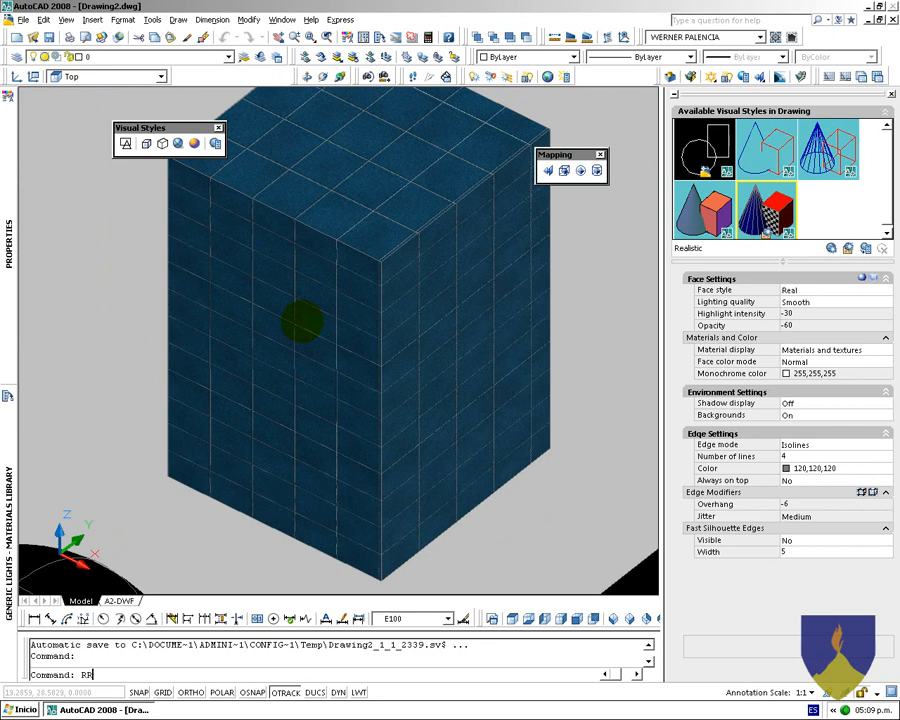
pyautogui.press('Return')
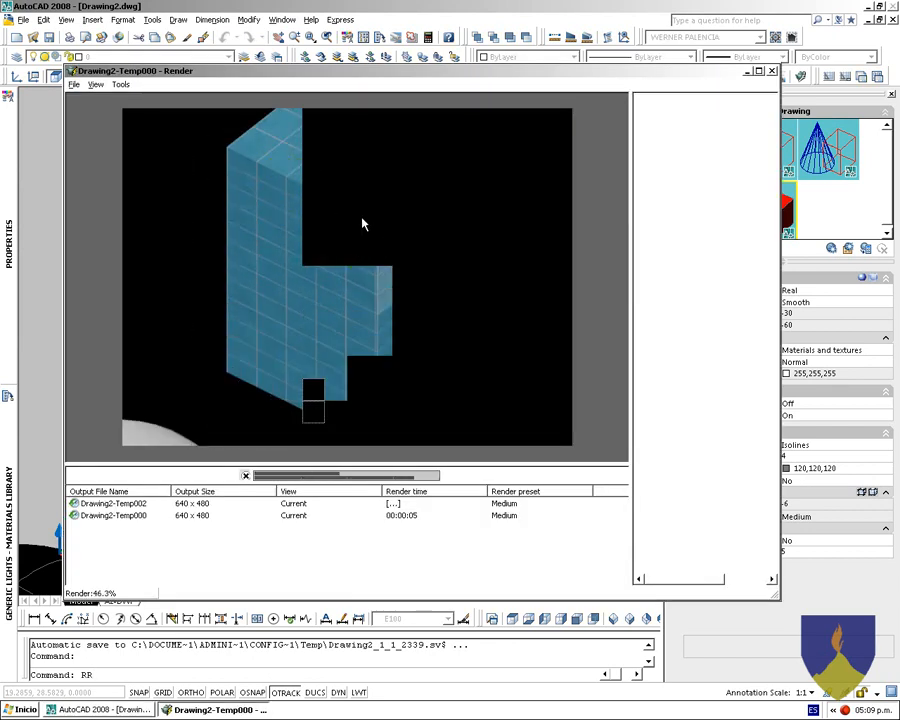
pyautogui.click(445, 306)
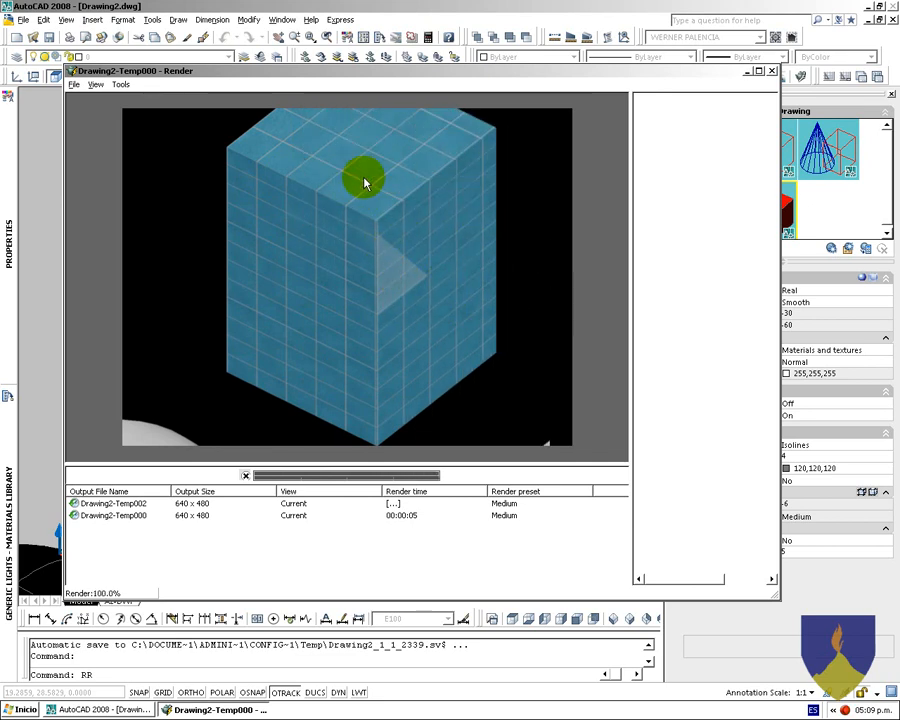
pyautogui.click(772, 71)
# Restart box mapping on the tiled box and stretch the mapping volume's height upward at the base corner to make the tiles taller
pyautogui.click(322, 266)
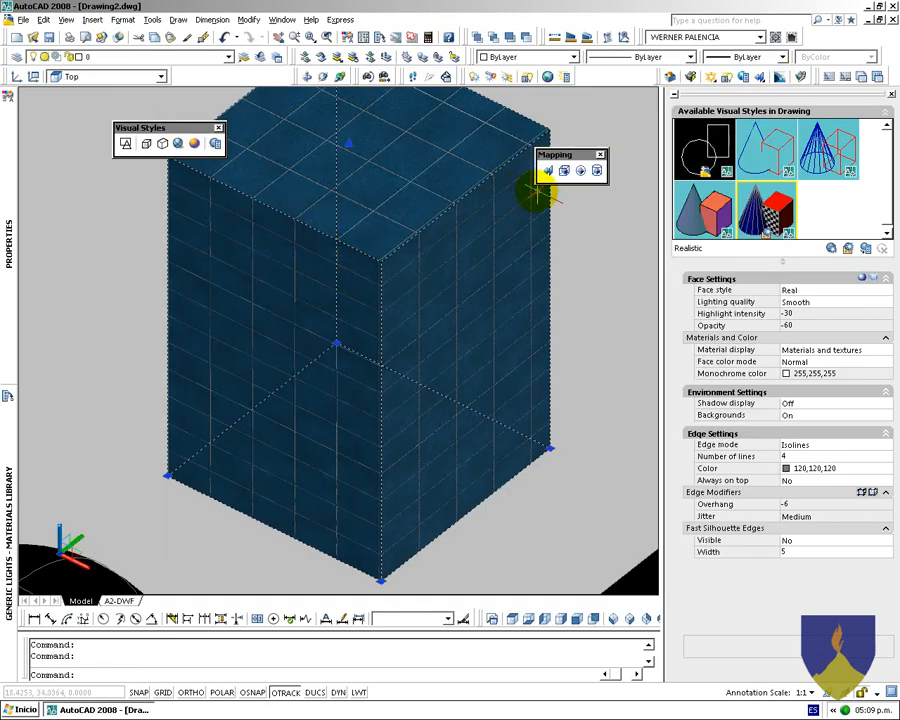
pyautogui.click(564, 171)
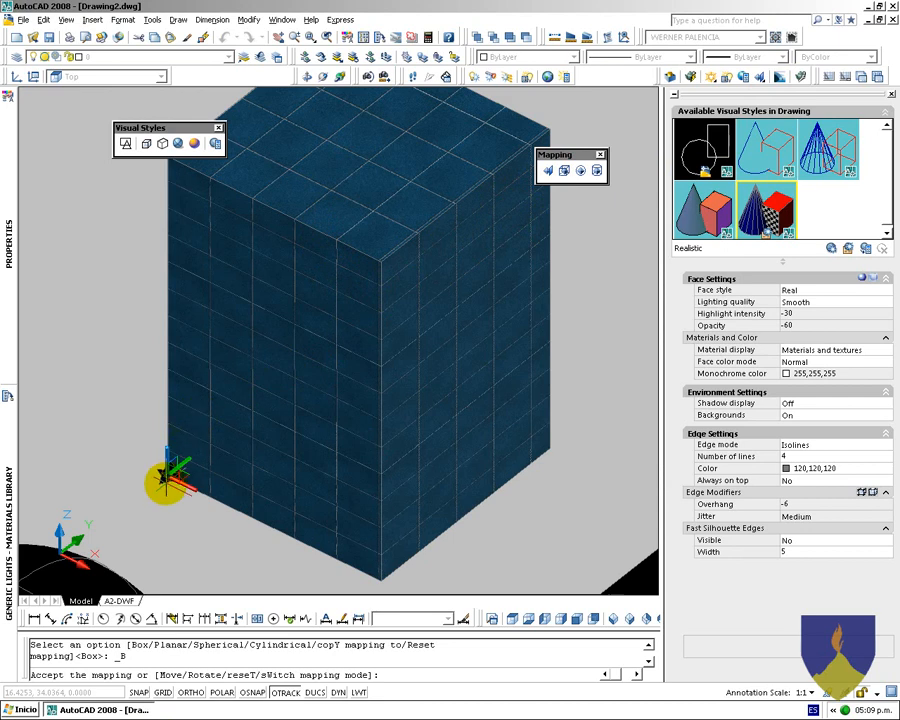
pyautogui.scroll(5, 165, 480)
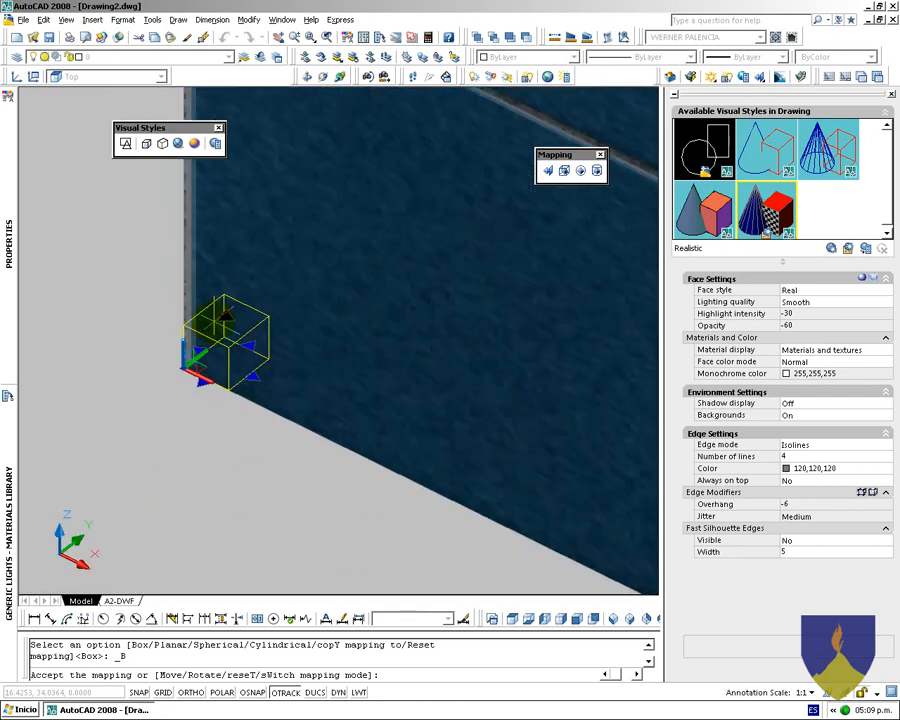
pyautogui.moveTo(228, 319); pyautogui.dragTo(227, 261)
pyautogui.scroll(-5, 312, 293)
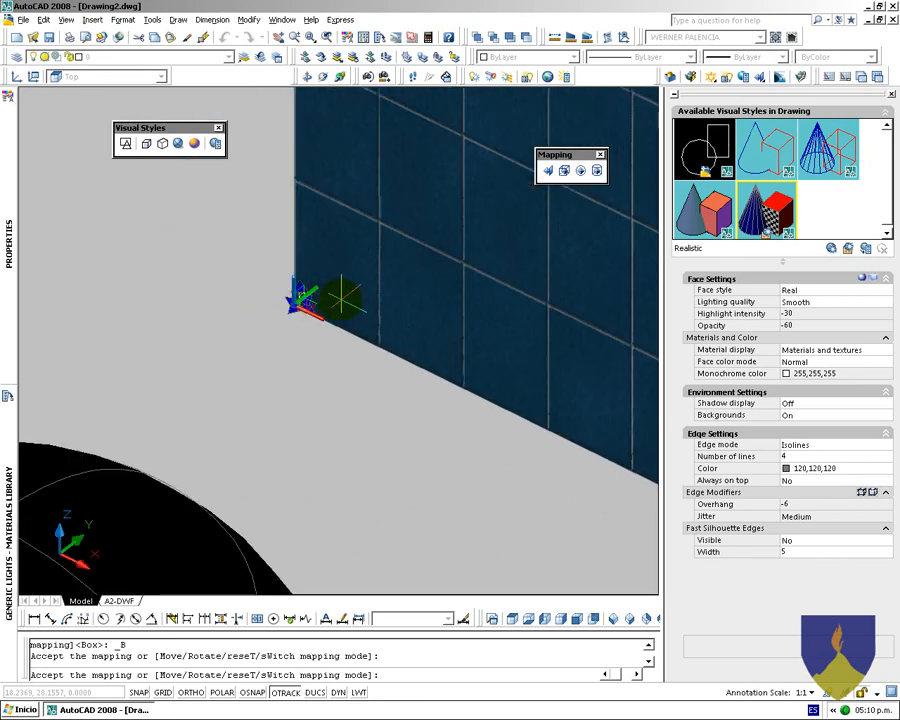
pyautogui.moveTo(336, 332); pyautogui.dragTo(297, 378, button='middle')
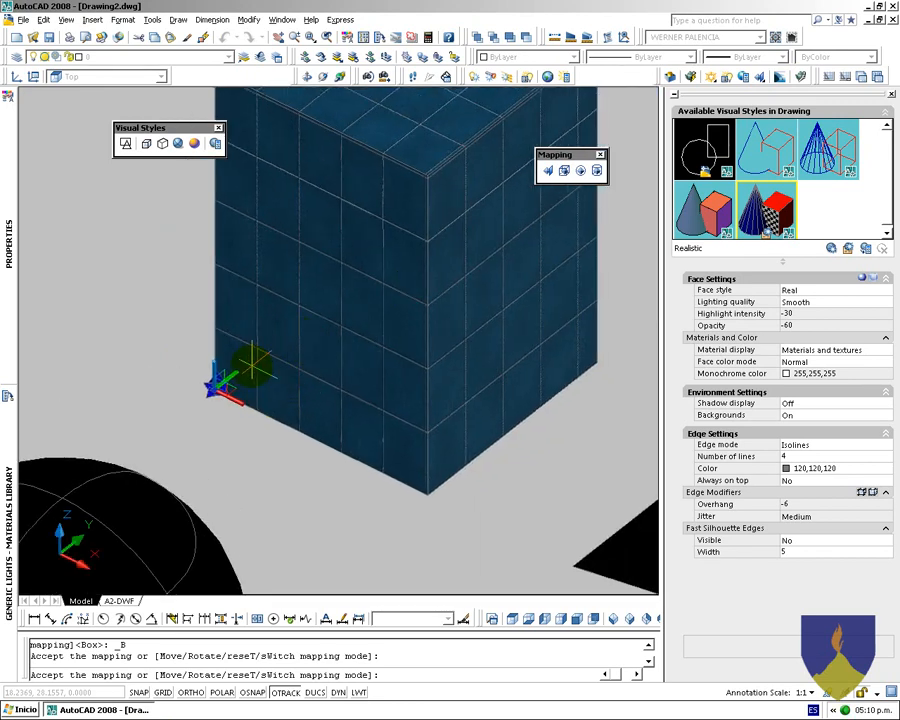
pyautogui.scroll(3, 221, 398)
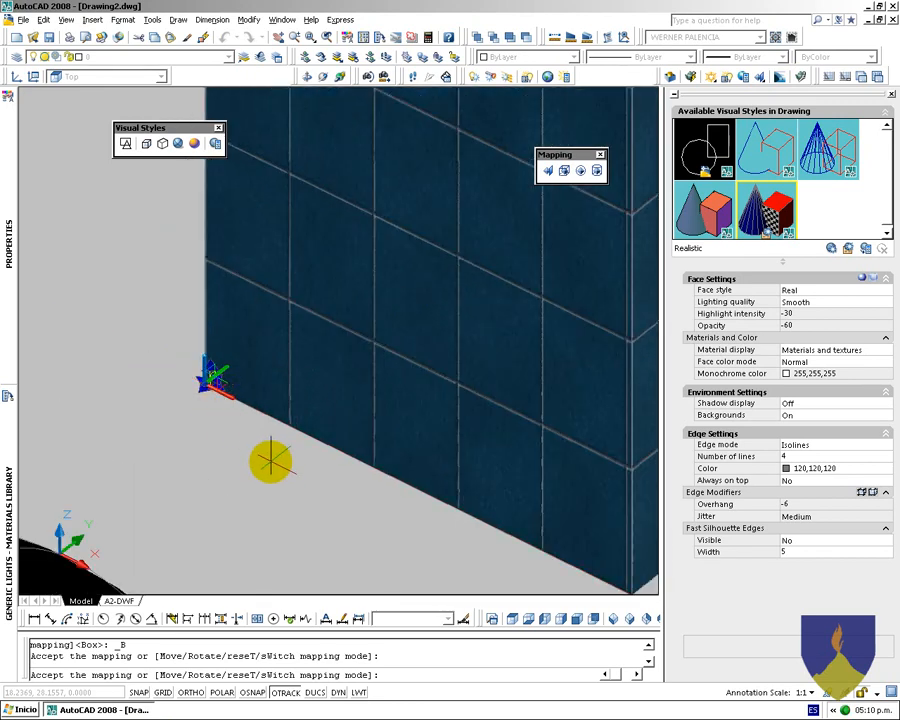
# Switch the mapping mode, keep Box as the mapping type and accept the mapping
pyautogui.press('Return')
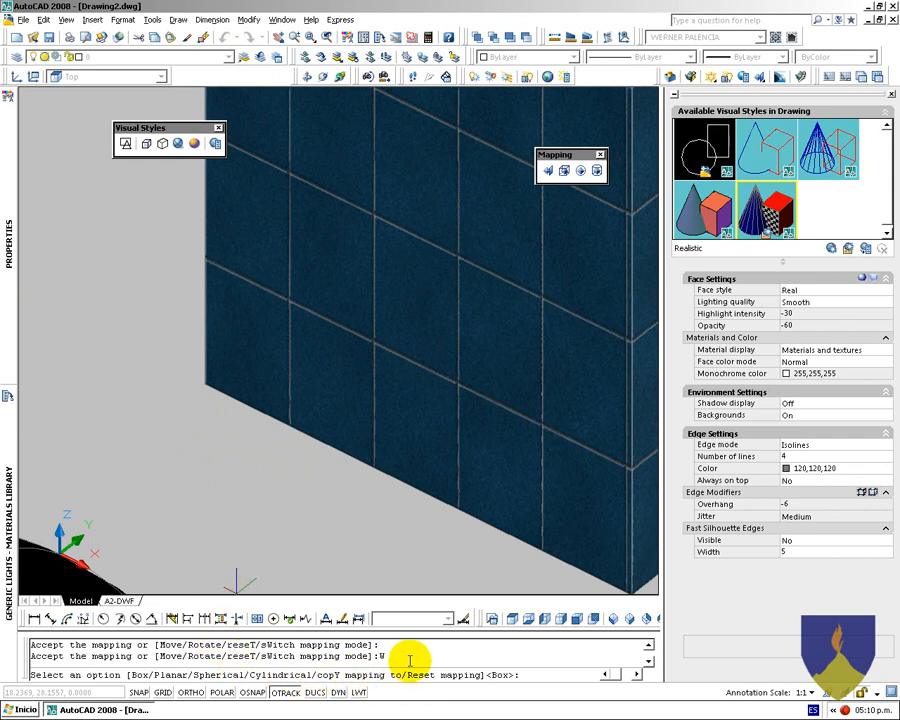
pyautogui.scroll(-3, 322, 456)
pyautogui.press('Return')
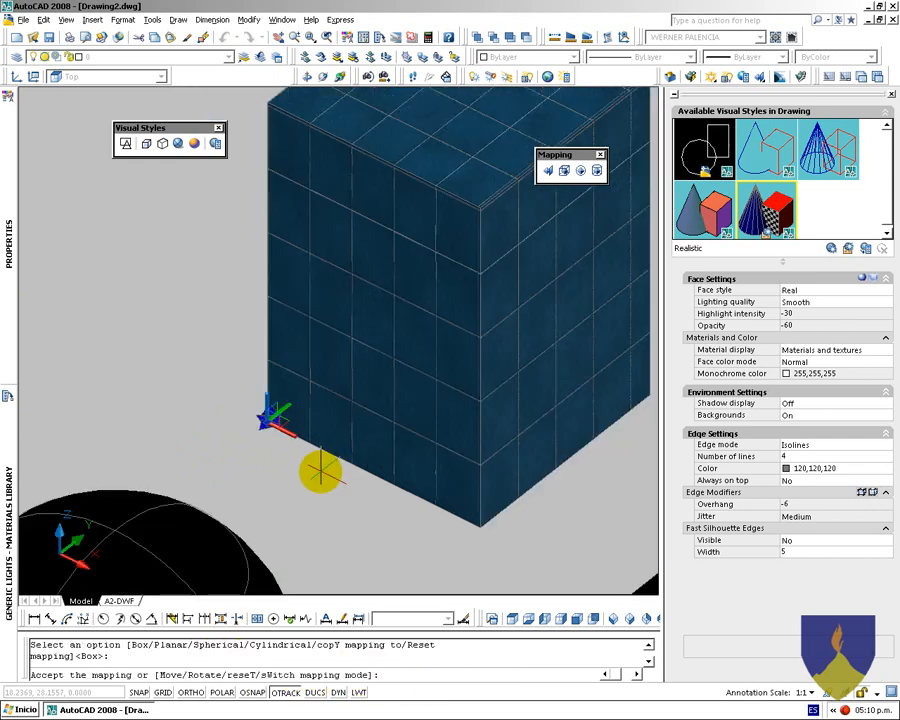
pyautogui.press('Return')
# Open the drawing's materials manager with RMAT and enlarge its area of available material swatches
pyautogui.scroll(-3, 285, 410)
pyautogui.moveTo(274, 425); pyautogui.dragTo(300, 307, button='middle')
pyautogui.click(261, 386)
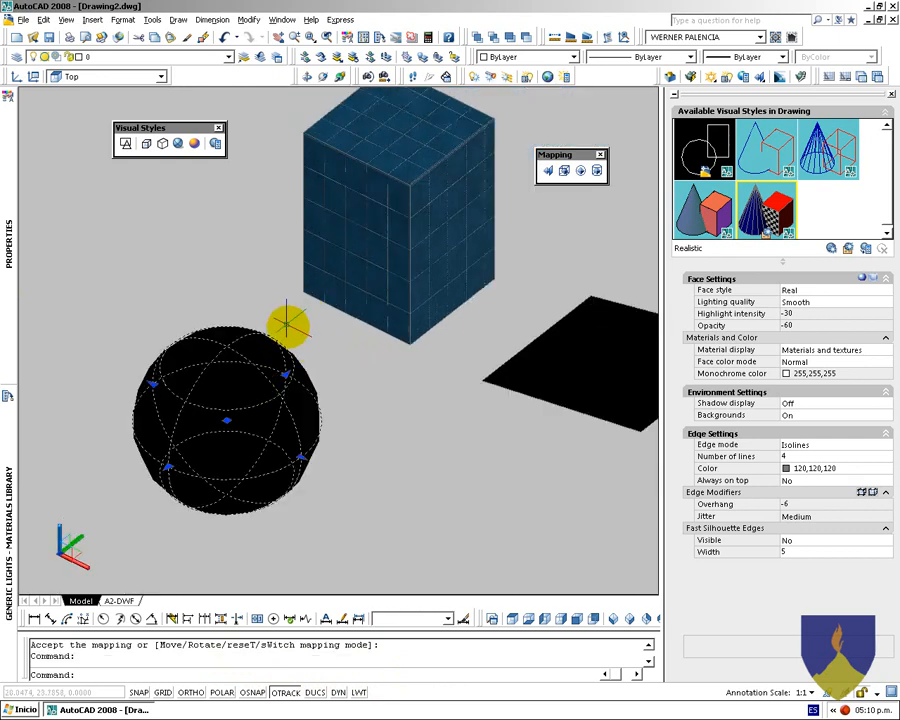
pyautogui.press('Escape')
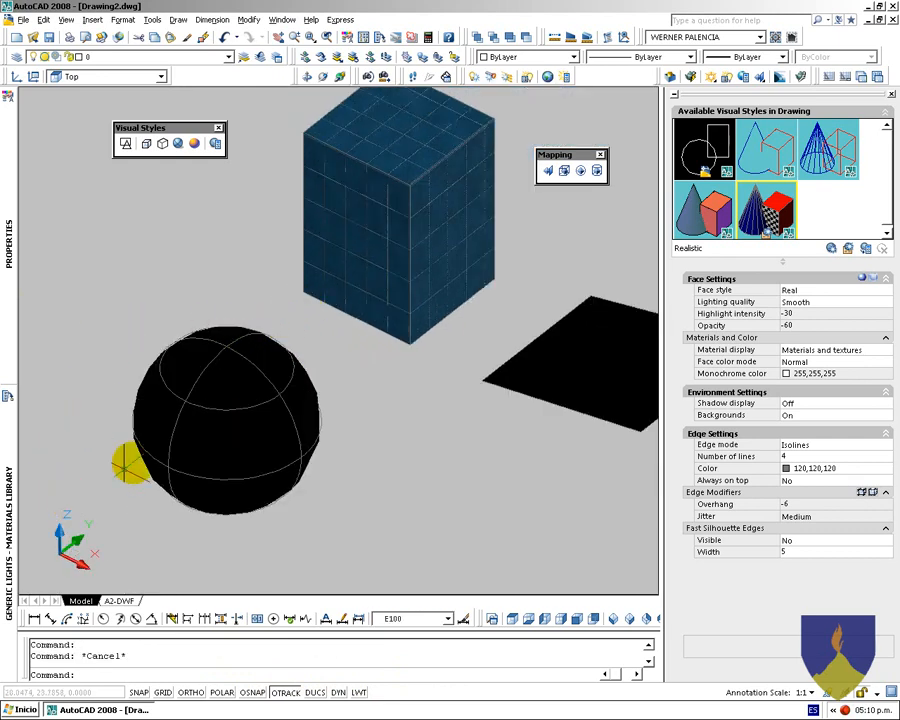
pyautogui.moveTo(3, 327)
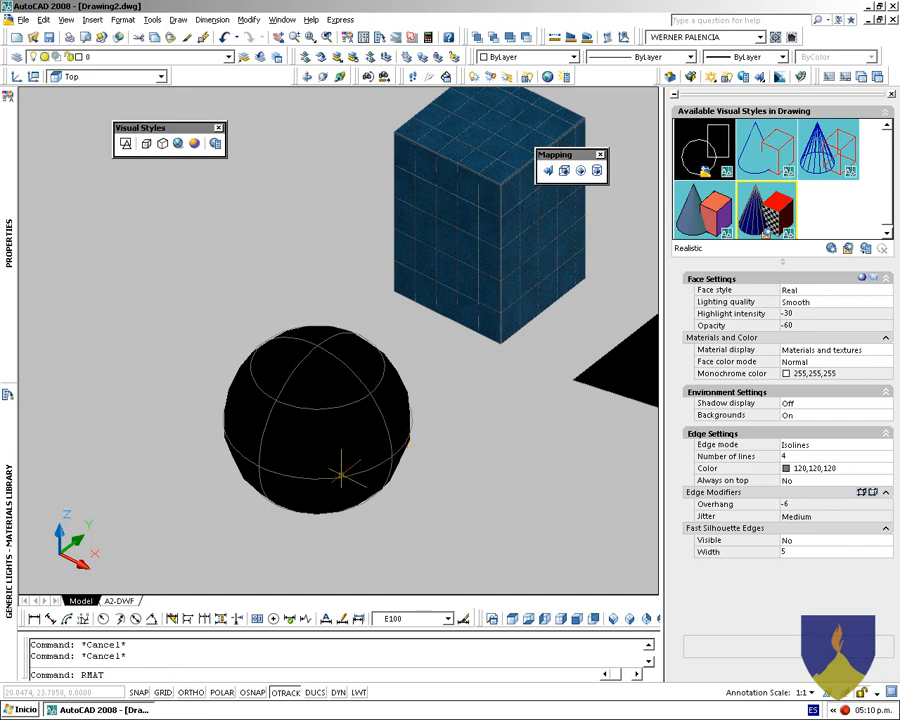
pyautogui.press('Return')
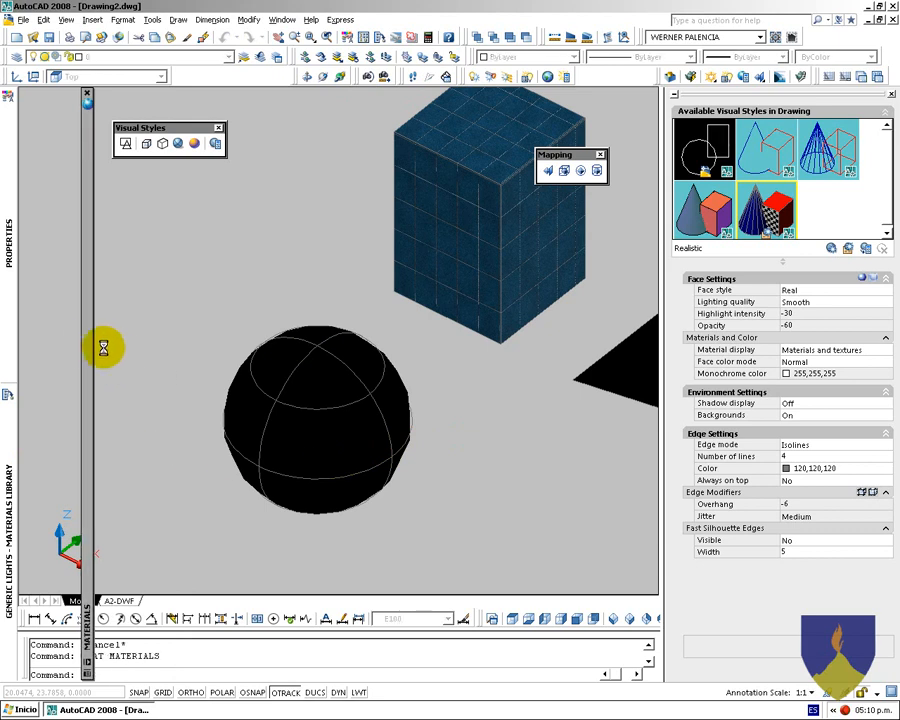
pyautogui.moveTo(91, 343)
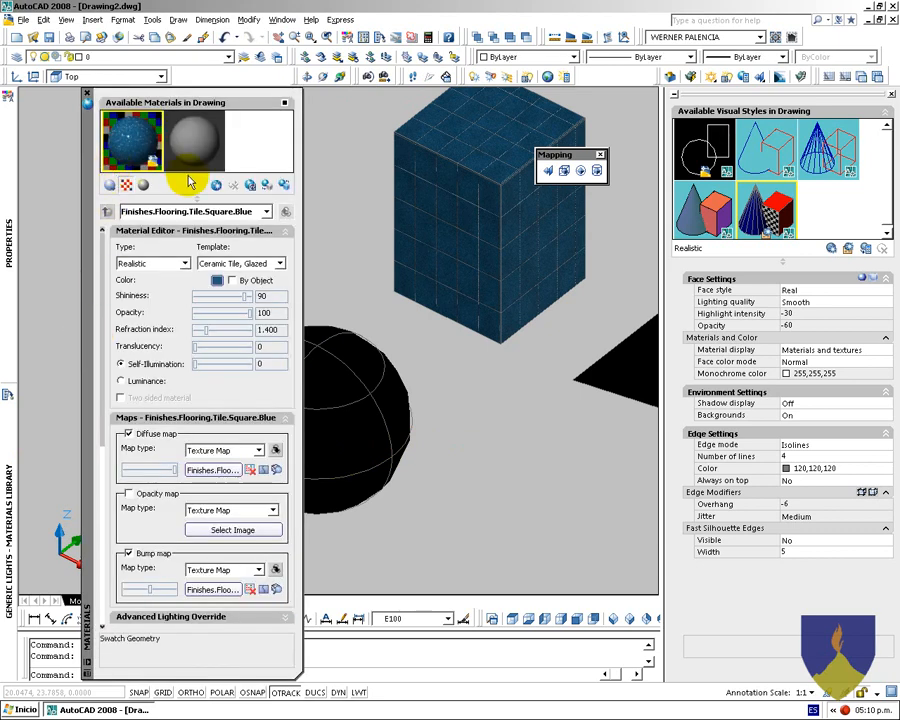
pyautogui.moveTo(195, 197); pyautogui.dragTo(187, 497)
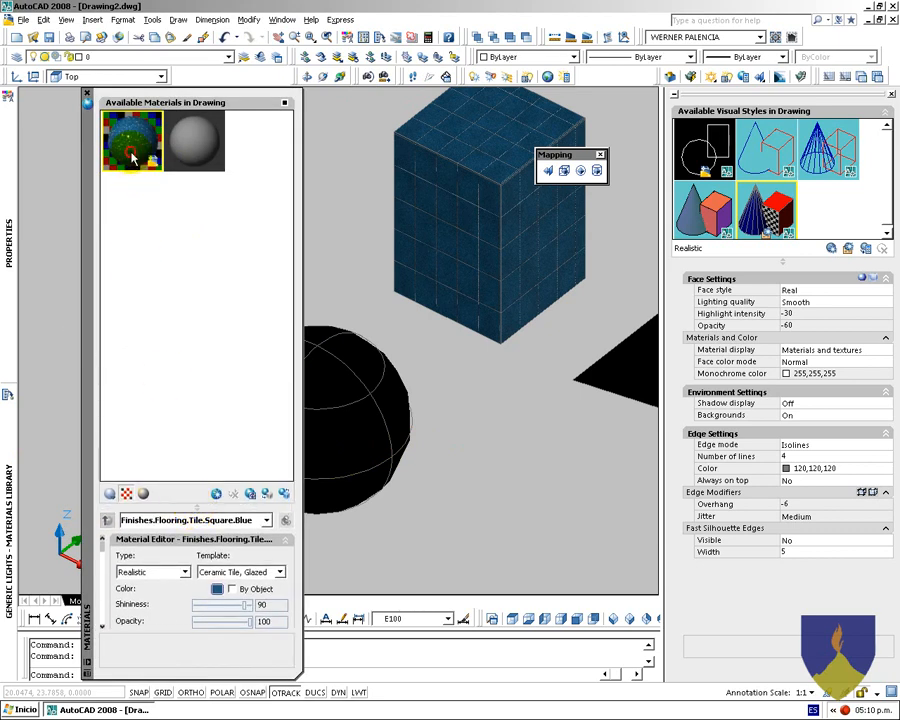
pyautogui.click(135, 172)
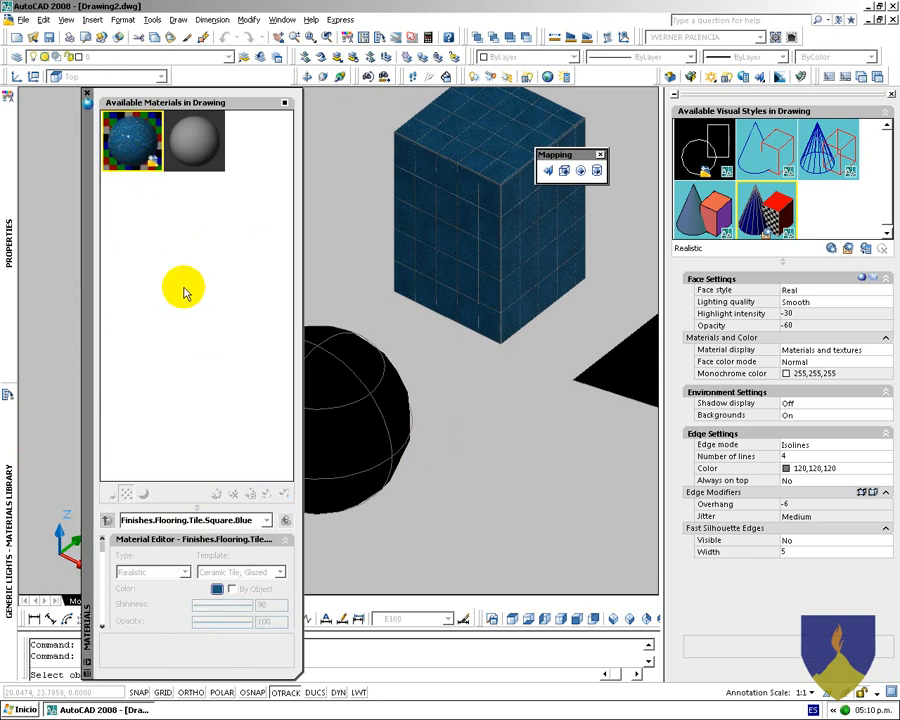
pyautogui.press('Escape')
pyautogui.press('Escape')
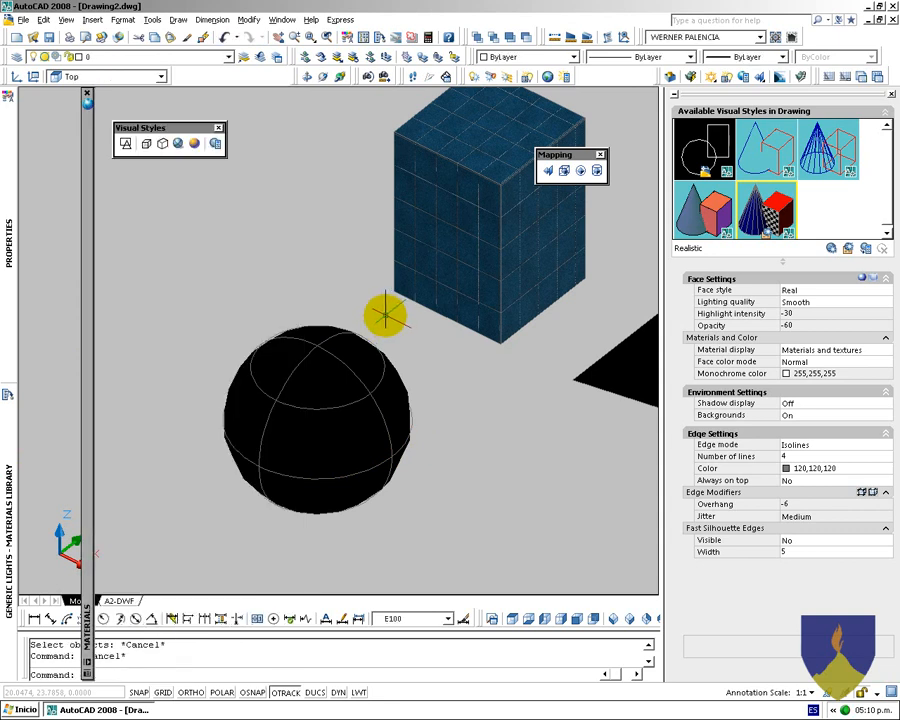
# Apply the Finishes.Flooring.Tile.Square.Blue material to the sphere
pyautogui.moveTo(7, 482)
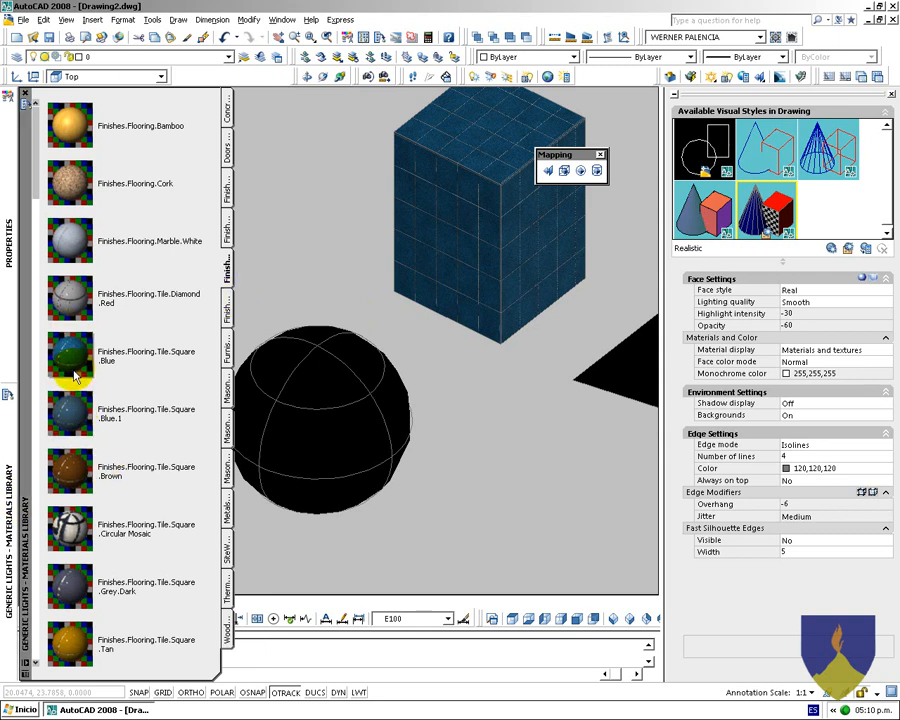
pyautogui.moveTo(88, 280)
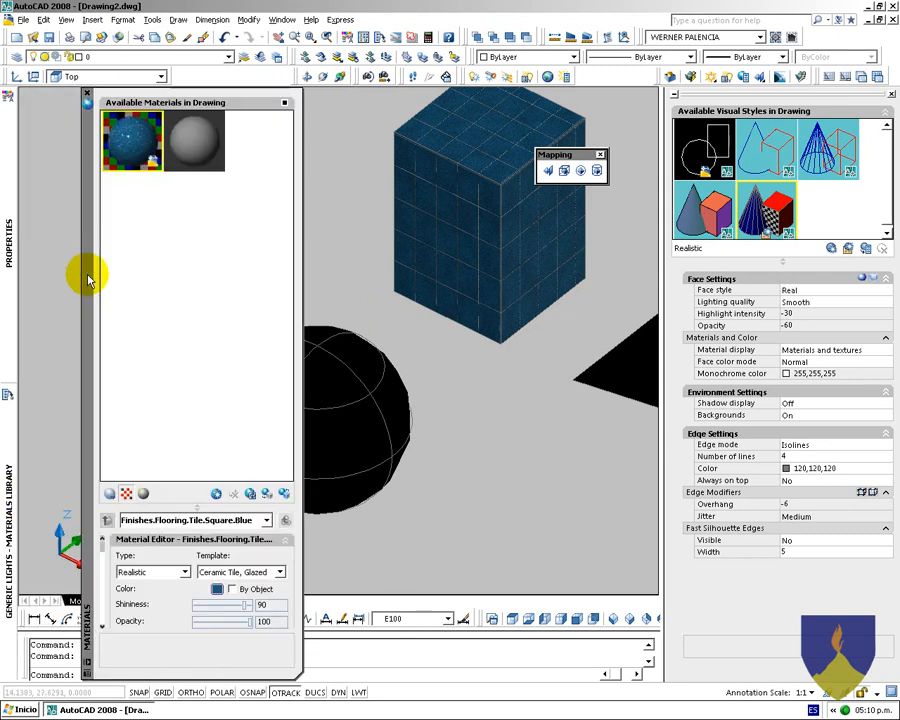
pyautogui.click(88, 668)
pyautogui.click(125, 657)
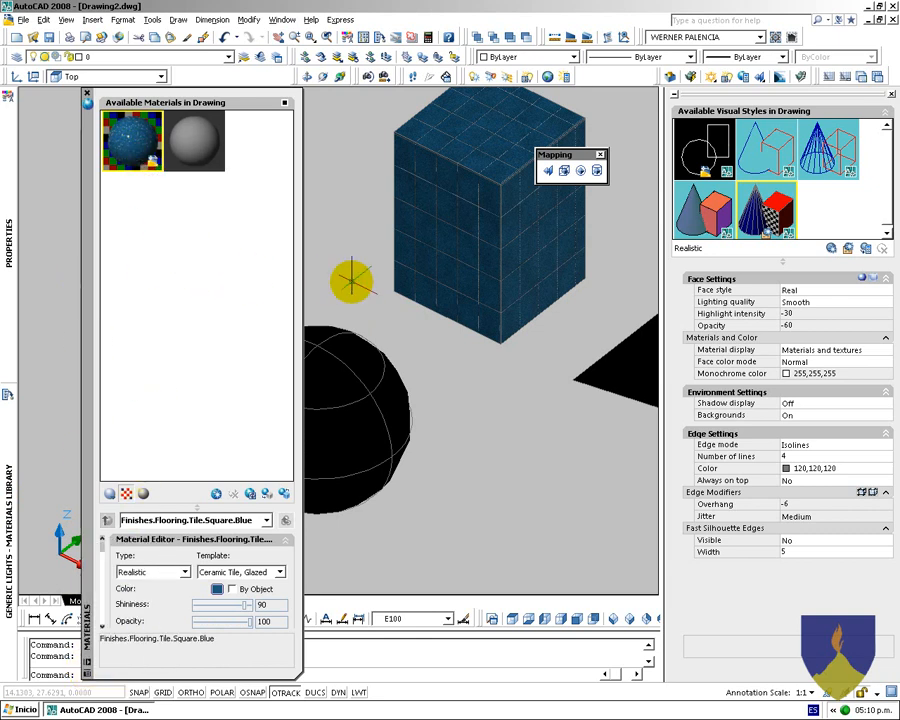
pyautogui.moveTo(138, 148); pyautogui.dragTo(297, 343)
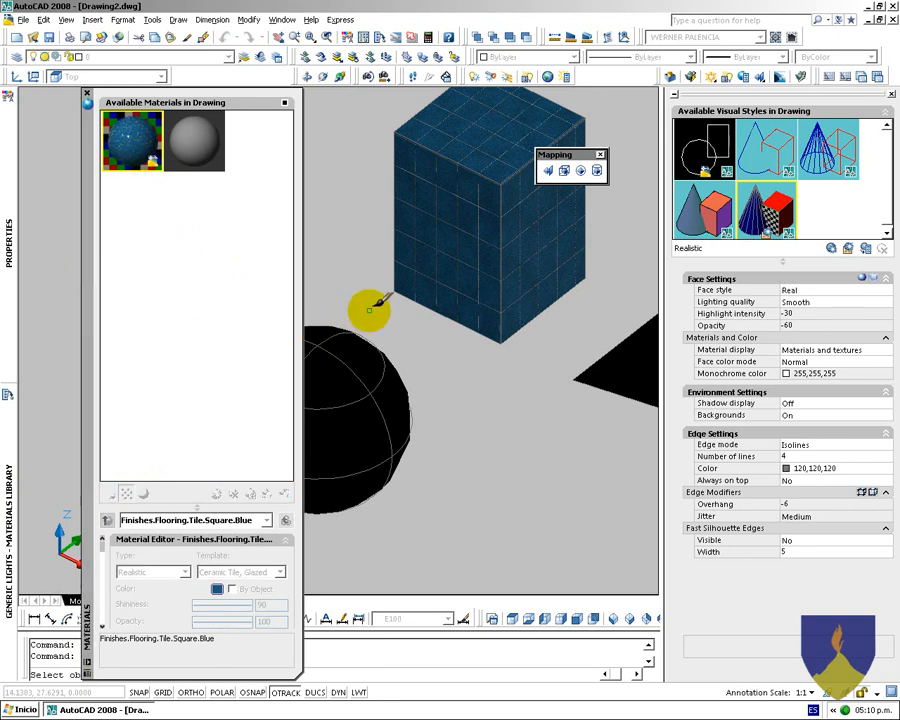
pyautogui.click(330, 392)
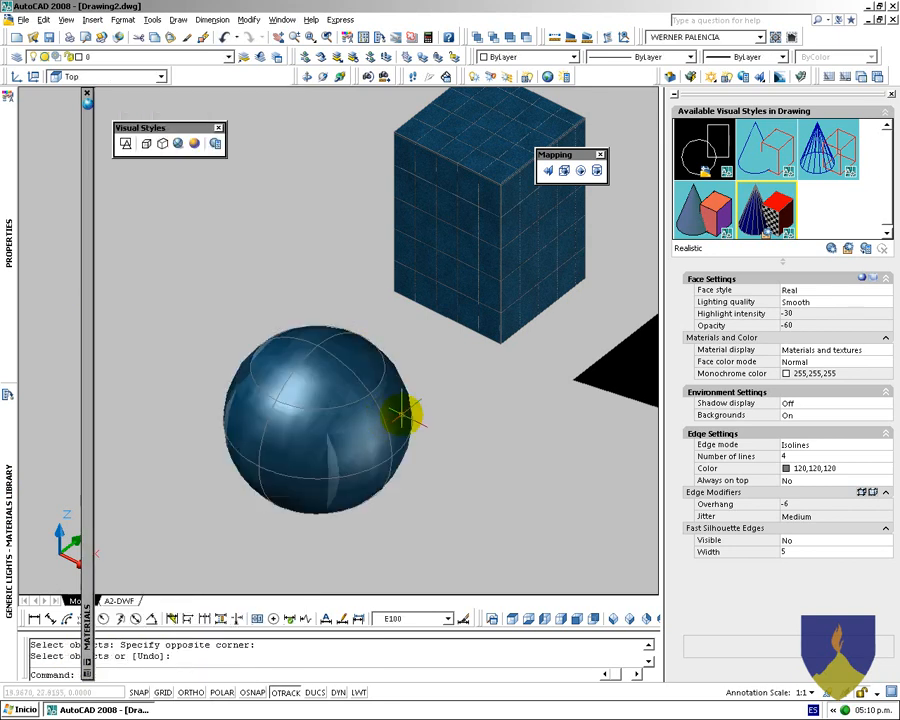
# Apply spherical mapping to the sphere, move the mapping volume upward along the Z axis and leave the command
pyautogui.click(417, 488)
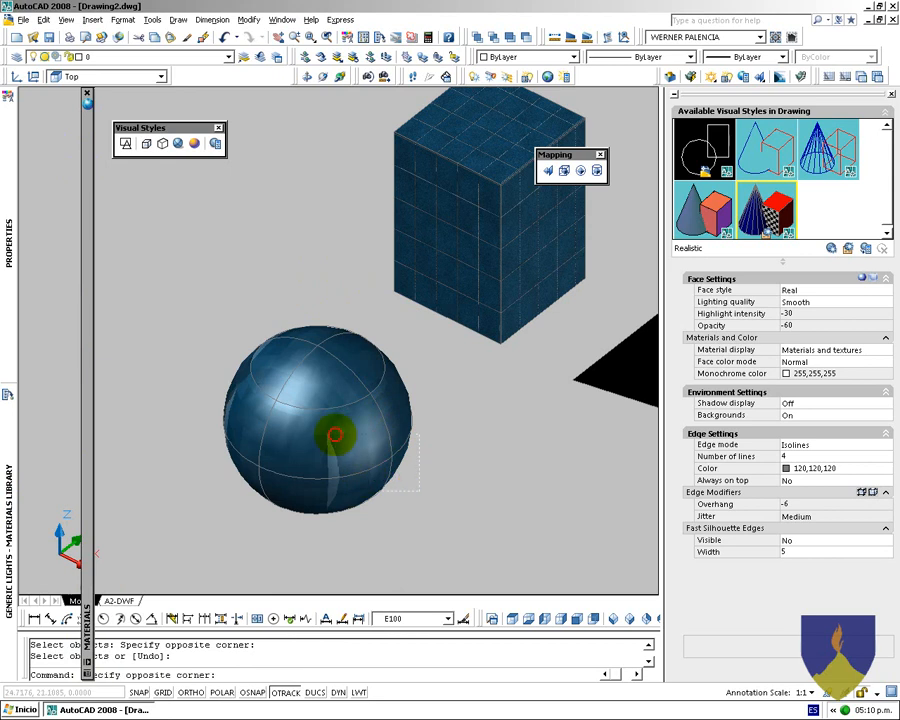
pyautogui.click(335, 435)
pyautogui.moveTo(344, 485)
pyautogui.keyDown('shift'); pyautogui.mouseDown(button='middle')
pyautogui.moveTo(311, 330)
pyautogui.moveTo(281, 438)
pyautogui.moveTo(257, 472)
pyautogui.moveTo(330, 482)
pyautogui.moveTo(400, 539)
pyautogui.moveTo(528, 536)
pyautogui.moveTo(291, 466)
pyautogui.moveTo(291, 476)
pyautogui.mouseUp(button='middle'); pyautogui.keyUp('shift')
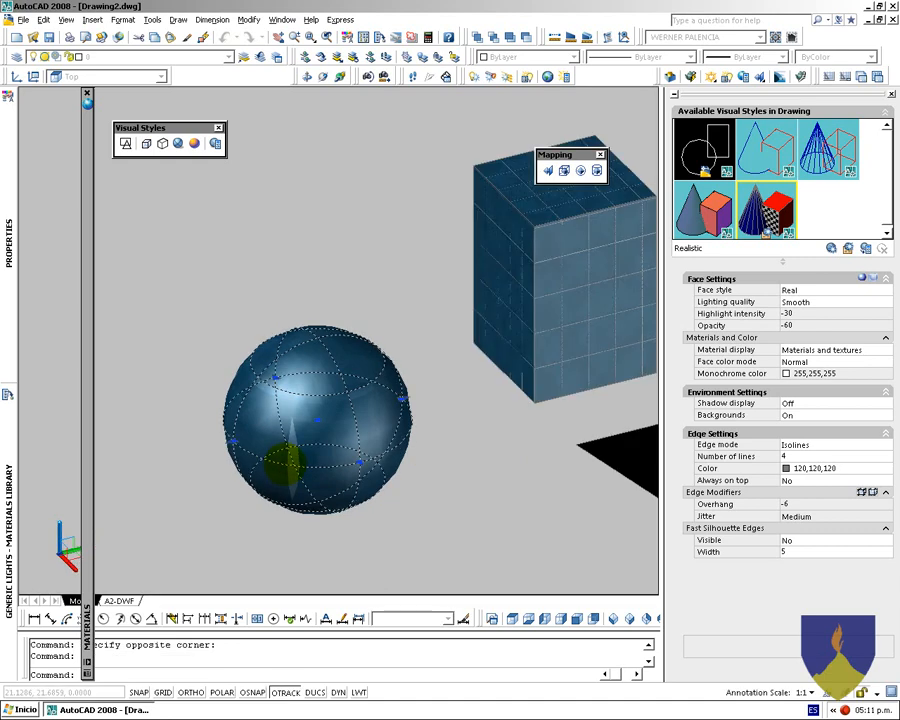
pyautogui.click(582, 171)
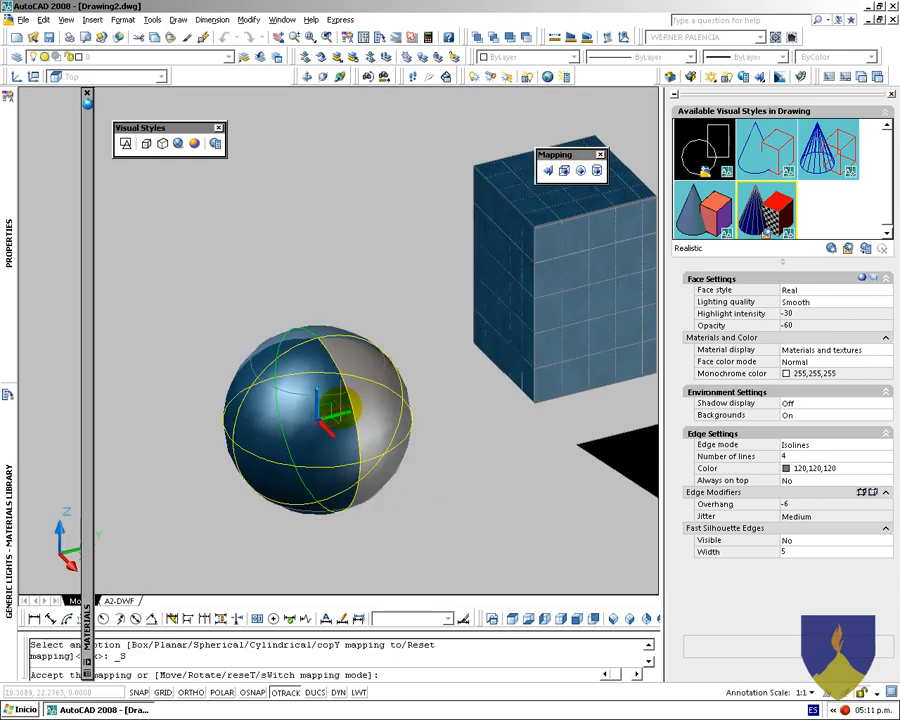
pyautogui.scroll(3, 322, 450)
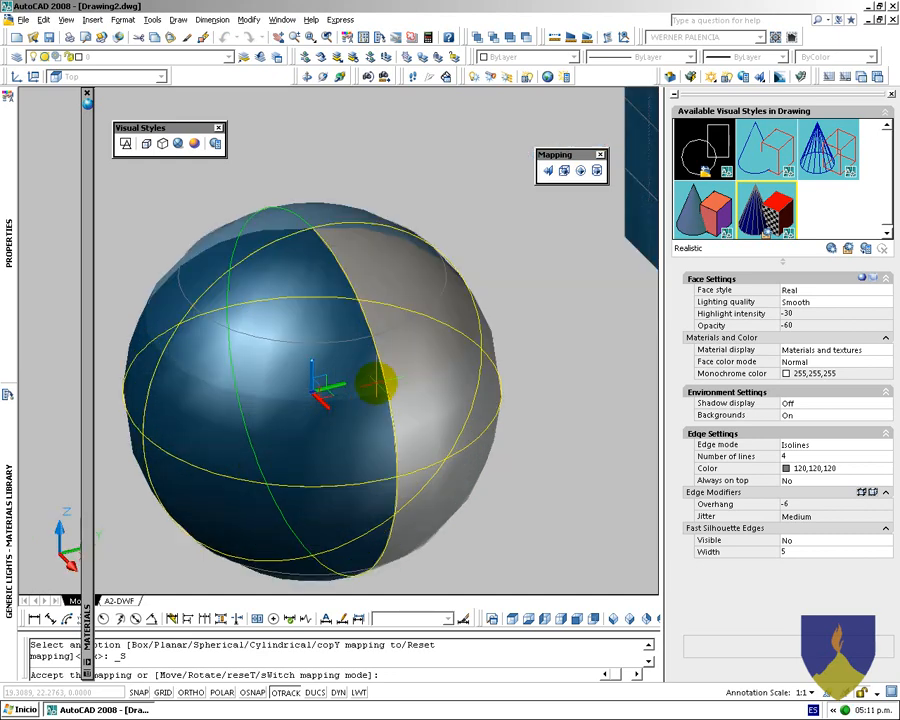
pyautogui.keyDown('shift'); pyautogui.moveTo(375, 383); pyautogui.dragTo(536, 455, button='middle'); pyautogui.keyUp('shift')
pyautogui.moveTo(372, 392); pyautogui.dragTo(363, 310)
pyautogui.press('Escape')
pyautogui.scroll(-6, 394, 353)
pyautogui.scroll(3, 402, 352)
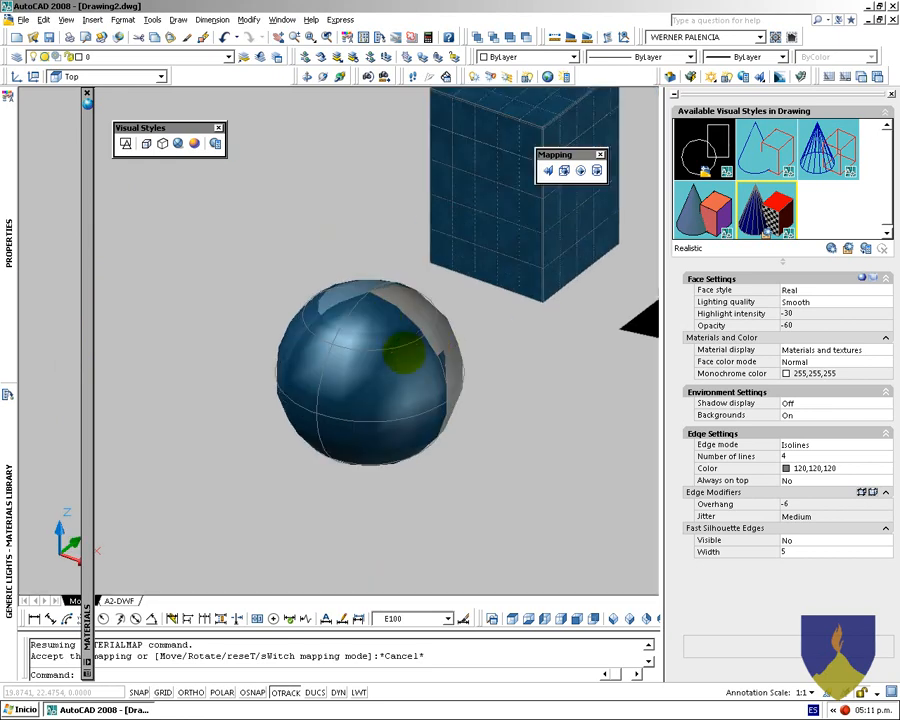
# Match the properties of the tiled box to the sphere
pyautogui.click(405, 325)
pyautogui.press('Escape')
pyautogui.click(540, 282)
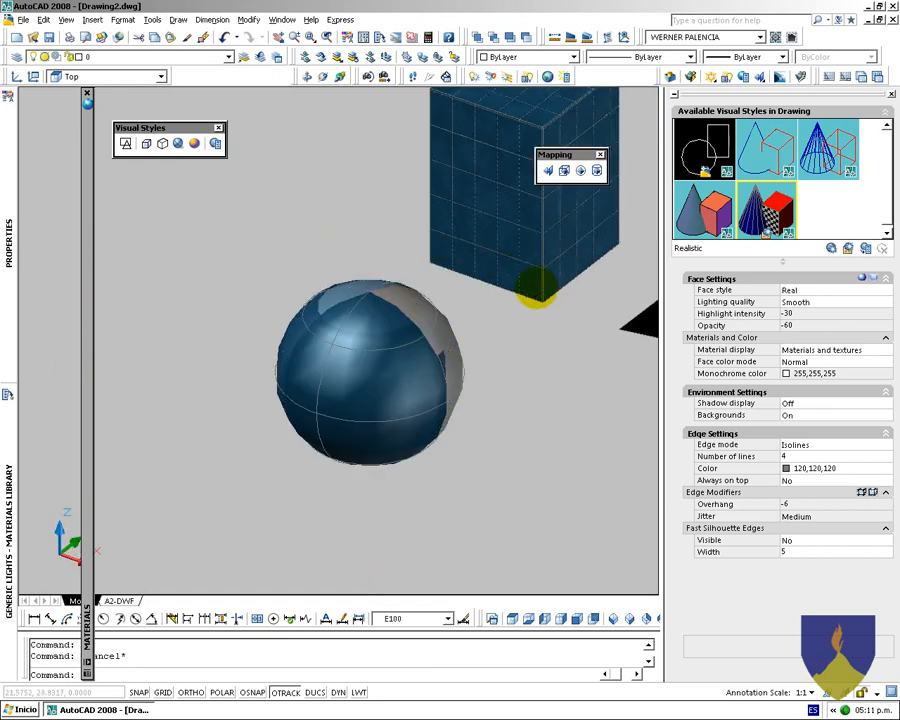
pyautogui.write('ma')
pyautogui.press('Return')
pyautogui.click(535, 294)
pyautogui.click(510, 321)
pyautogui.click(411, 402)
pyautogui.press('Return')
# Restart spherical mapping on the sphere, move the mapping volume back down toward the sphere's centre and leave the command
pyautogui.click(390, 345)
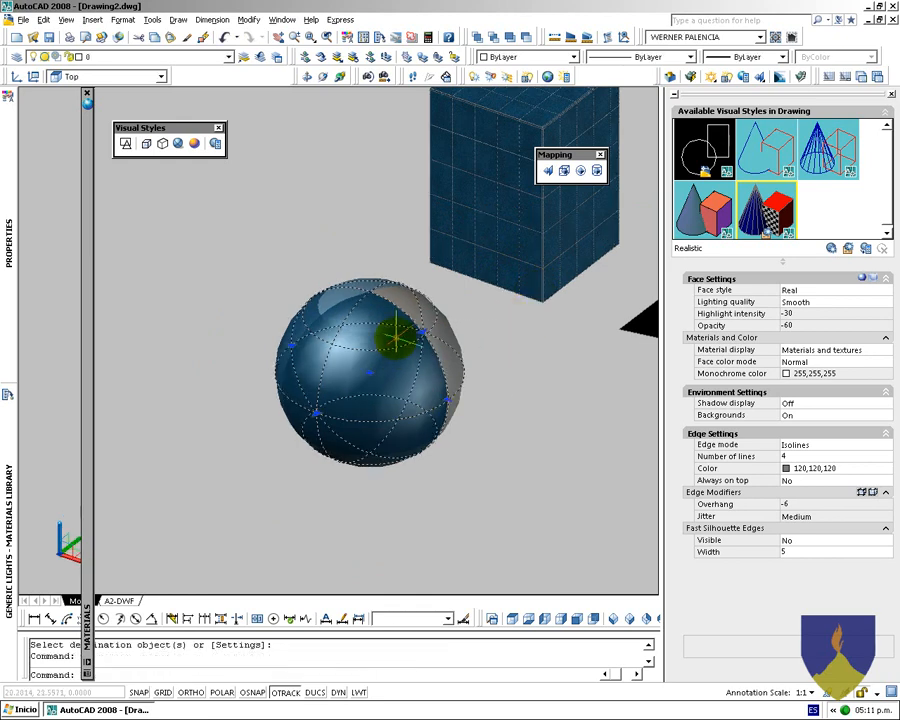
pyautogui.click(583, 173)
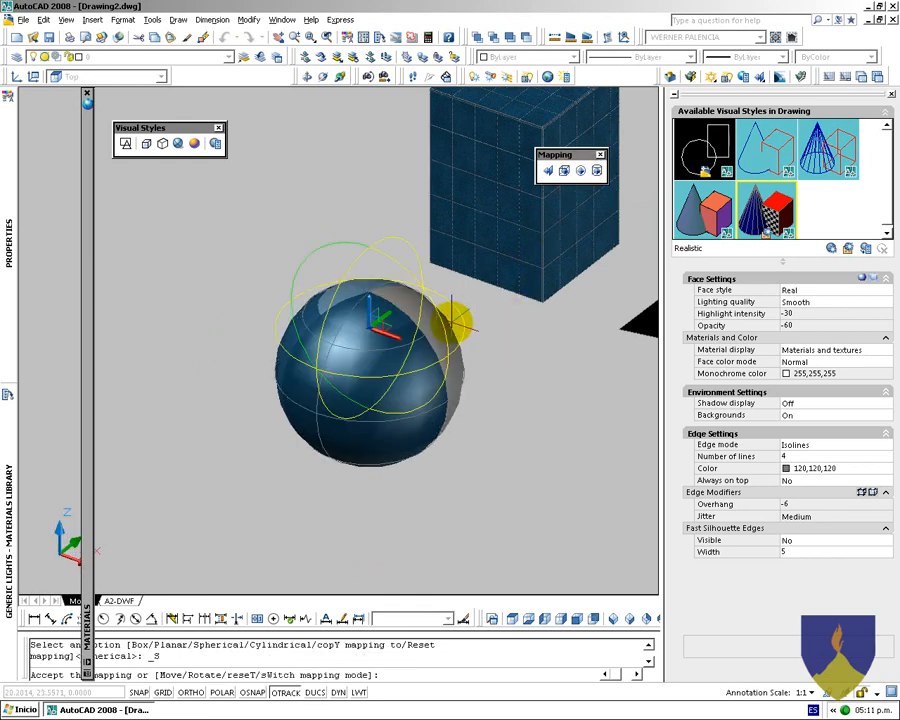
pyautogui.moveTo(369, 341); pyautogui.dragTo(368, 367)
pyautogui.press('Escape')
# Apply the Finishes.Flooring.Tile.Square.Blue material to the cylinder
pyautogui.scroll(-3, 258, 393)
pyautogui.click(366, 226)
pyautogui.click(394, 272)
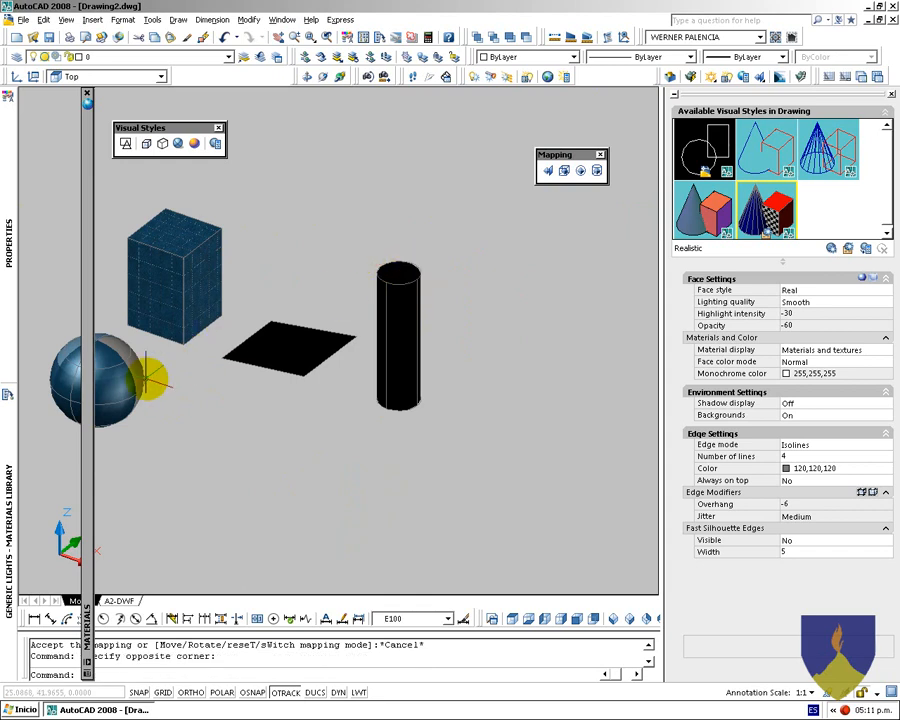
pyautogui.moveTo(88, 384)
pyautogui.doubleClick(134, 154)
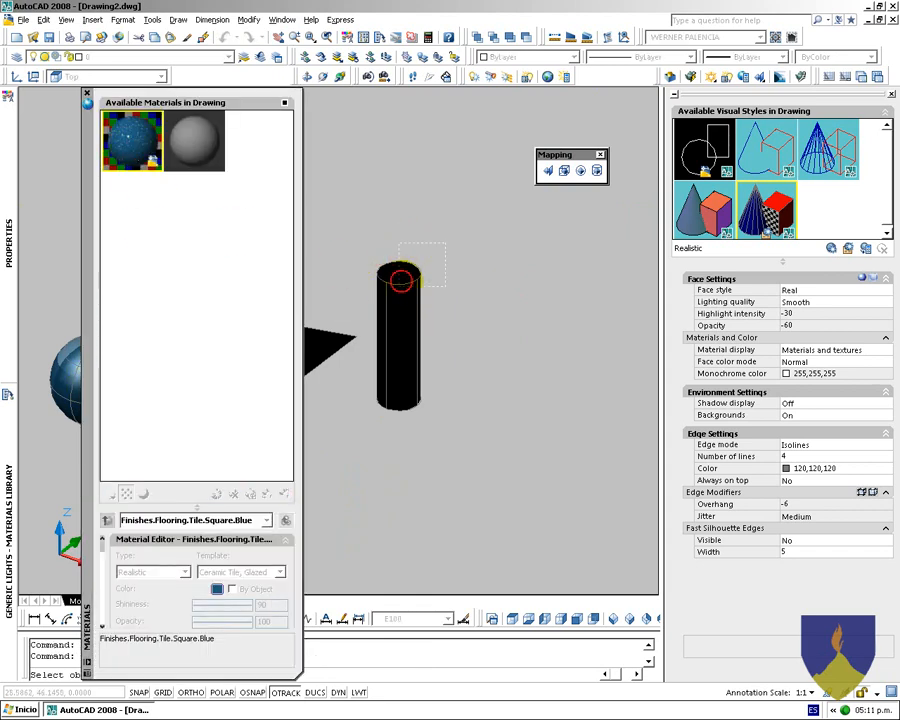
pyautogui.click(443, 245)
pyautogui.click(395, 292)
pyautogui.press('Return')
# Apply cylindrical mapping to the cylinder and shrink the mapping volume's height down to a thin band at the base
pyautogui.scroll(3, 382, 270)
pyautogui.click(404, 307)
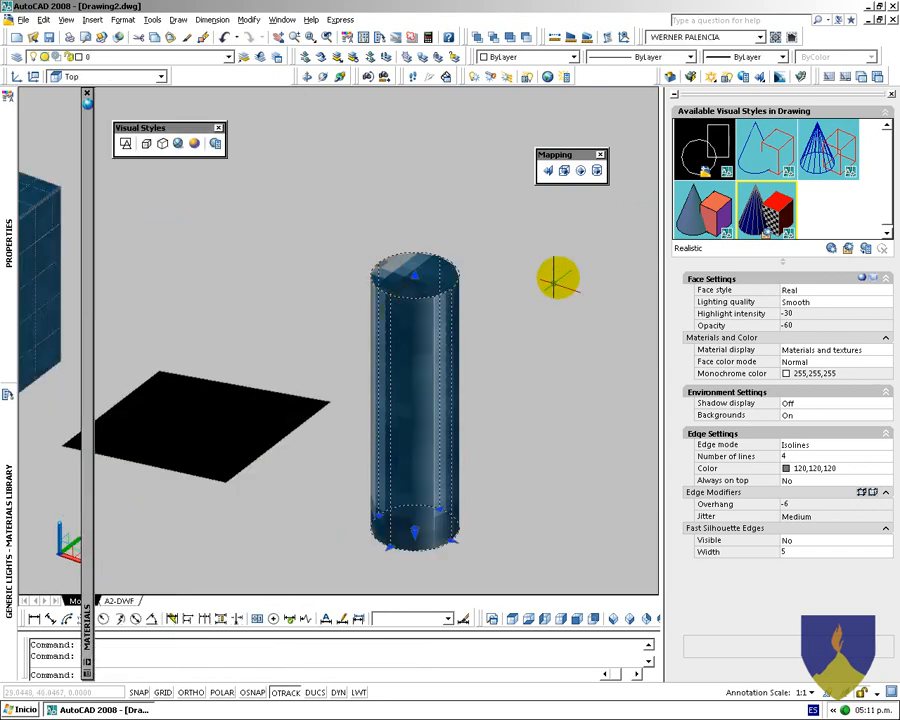
pyautogui.click(597, 171)
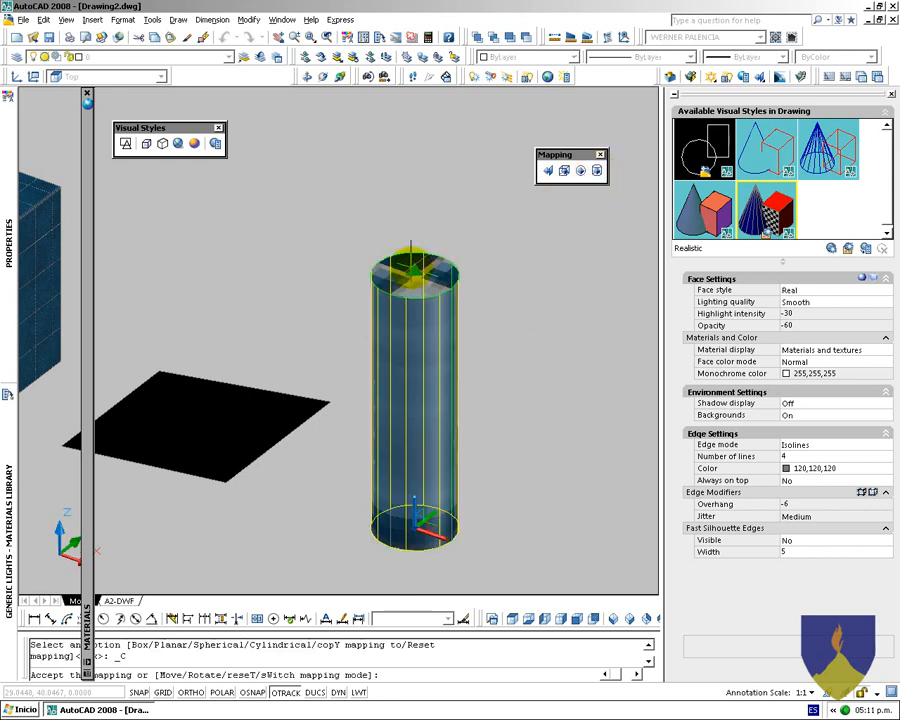
pyautogui.moveTo(413, 270); pyautogui.dragTo(380, 515)
pyautogui.click(388, 516)
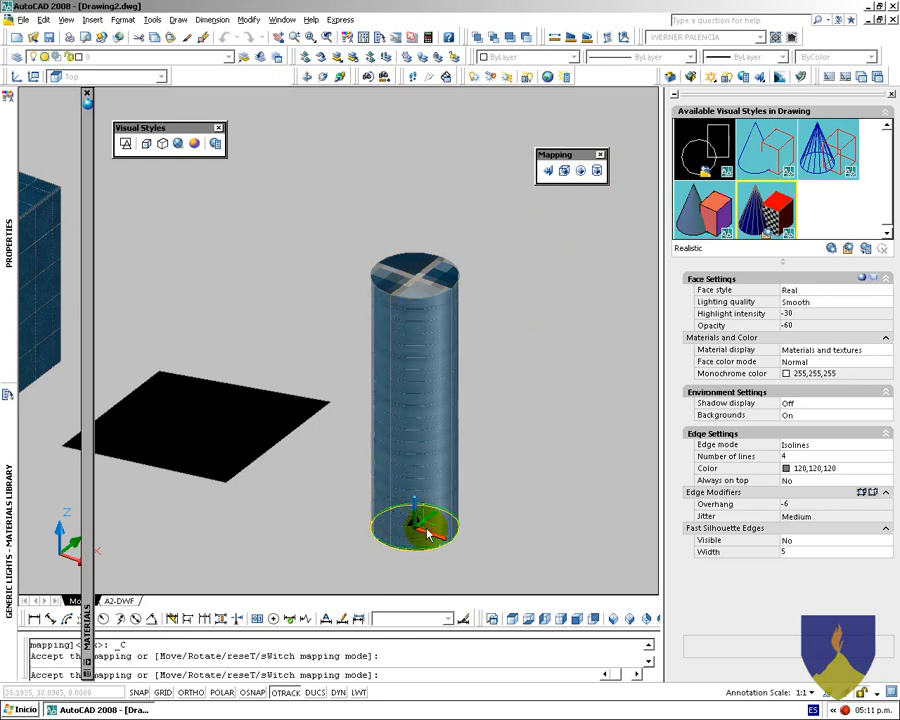
# Raise the top of the cylindrical mapping volume slightly above the cylinder's base and accept the mapping
pyautogui.scroll(3, 427, 536)
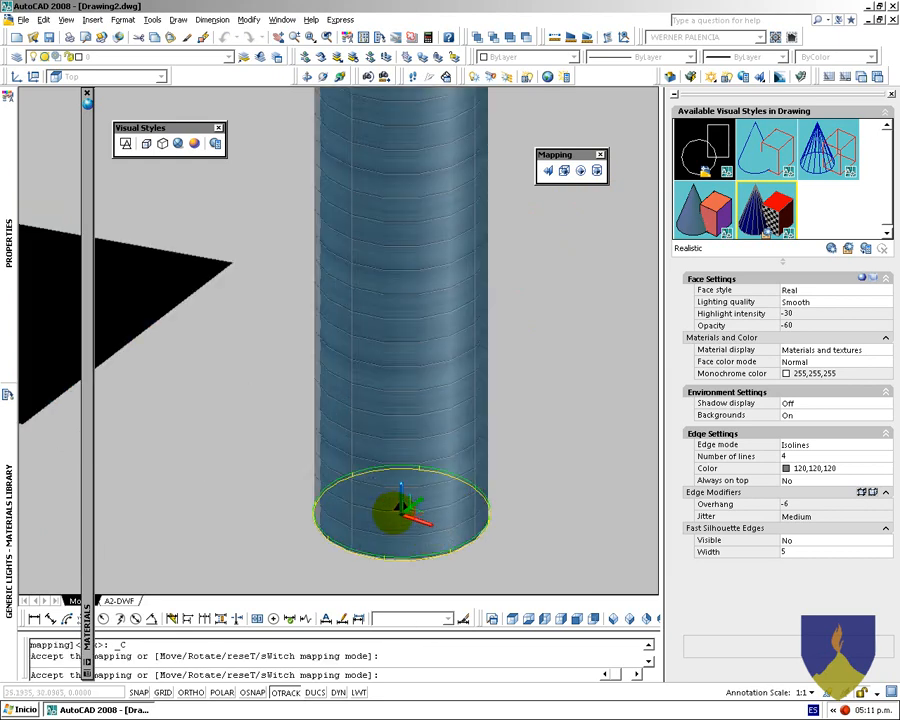
pyautogui.scroll(3, 400, 510)
pyautogui.click(407, 506)
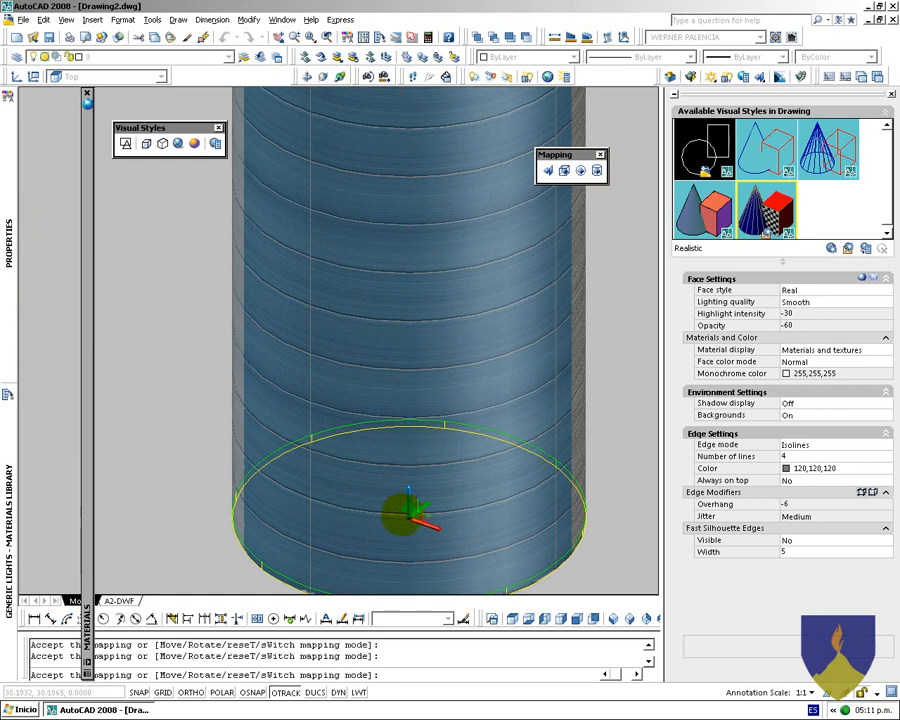
pyautogui.scroll(5, 400, 505)
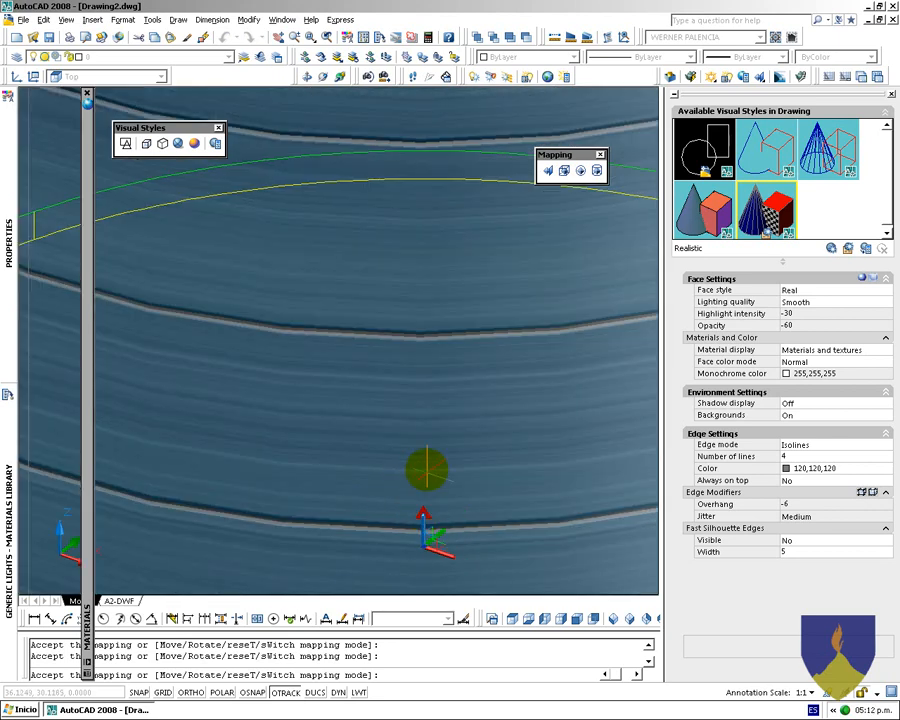
pyautogui.moveTo(427, 468); pyautogui.dragTo(424, 460)
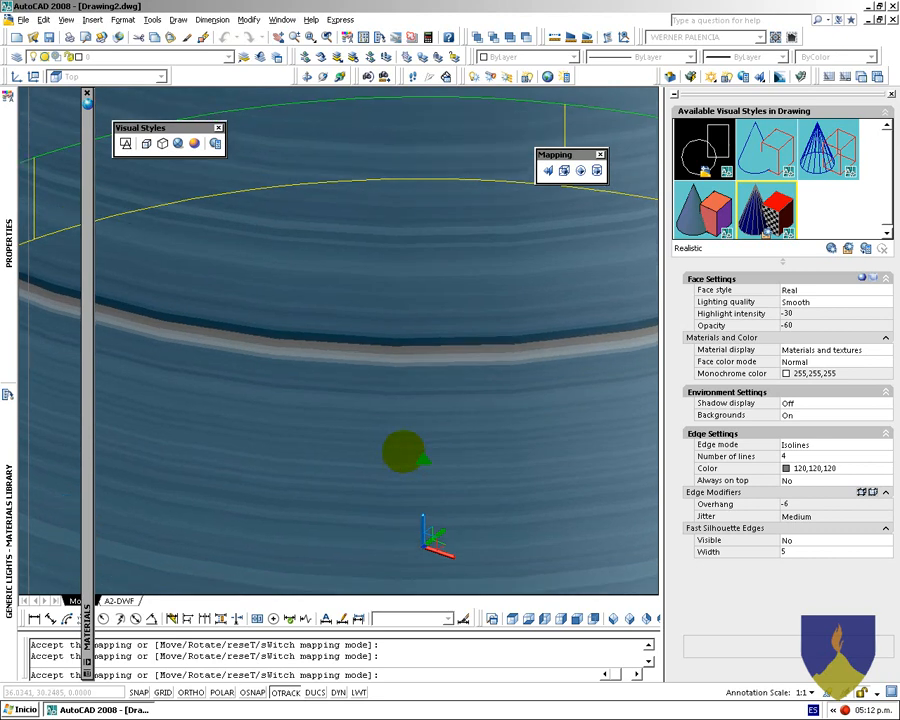
pyautogui.scroll(-6, 403, 452)
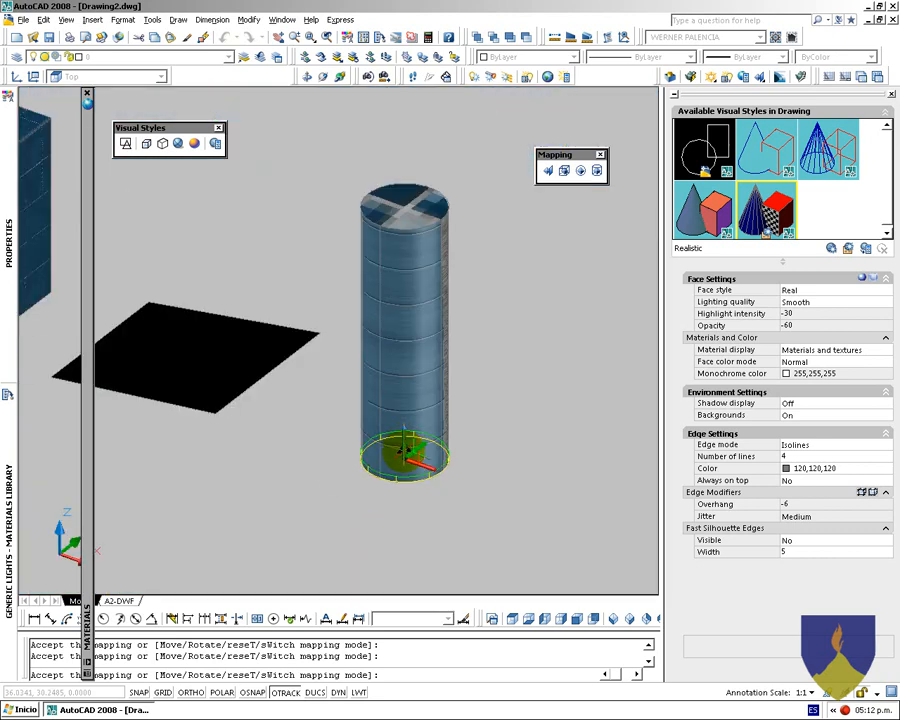
pyautogui.press('Return')
# Start box mapping on the cylinder and shrink the mapping box's width and depth to a narrow column at its origin corner
pyautogui.scroll(3, 452, 355)
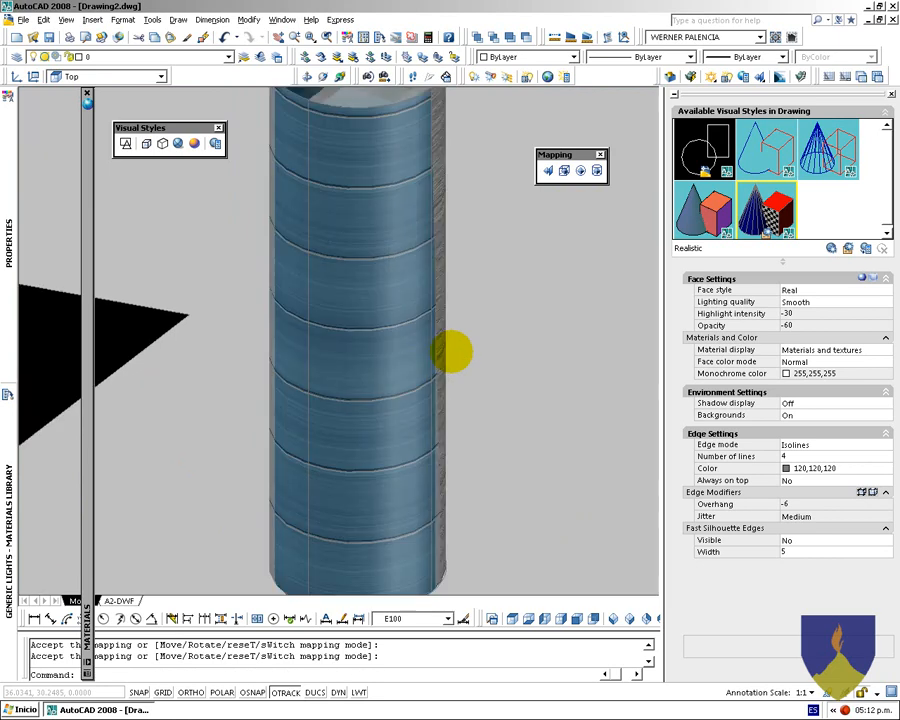
pyautogui.click(327, 341)
pyautogui.scroll(-3, 424, 348)
pyautogui.keyDown('shift'); pyautogui.moveTo(422, 345); pyautogui.dragTo(450, 230, button='middle'); pyautogui.keyUp('shift')
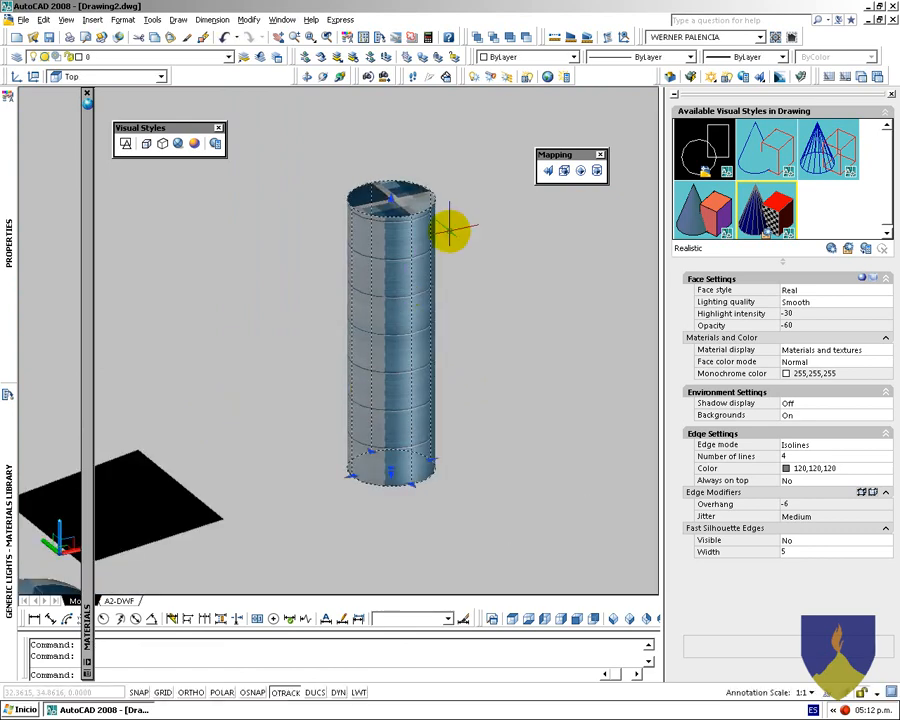
pyautogui.click(564, 170)
pyautogui.scroll(3, 395, 440)
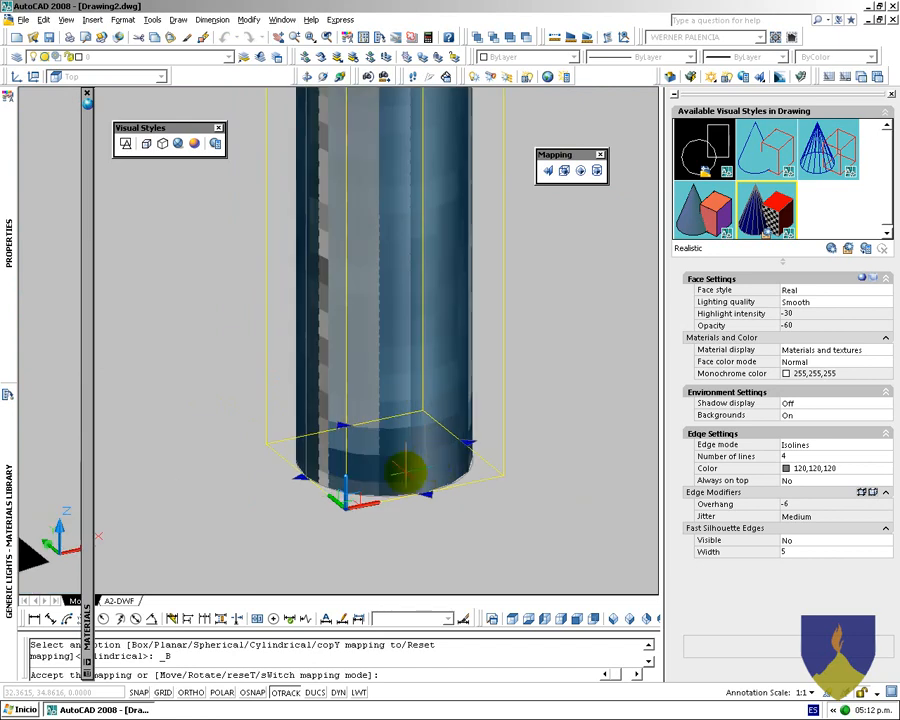
pyautogui.moveTo(466, 441); pyautogui.dragTo(328, 502)
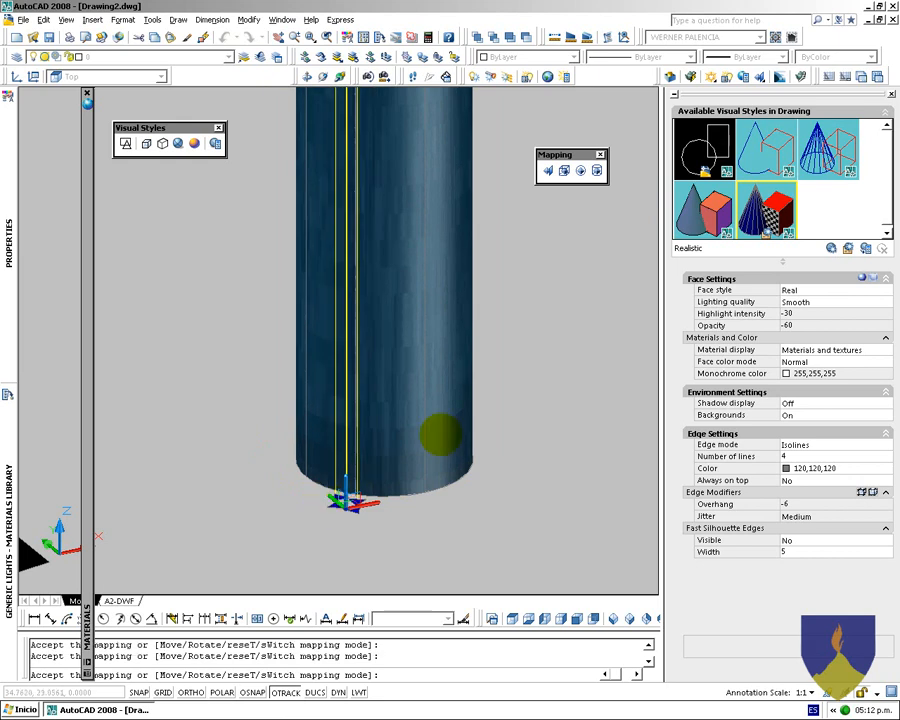
# Reduce the height of the cylinder's mapping box to a small block near the base and accept the mapping
pyautogui.scroll(-5, 425, 398)
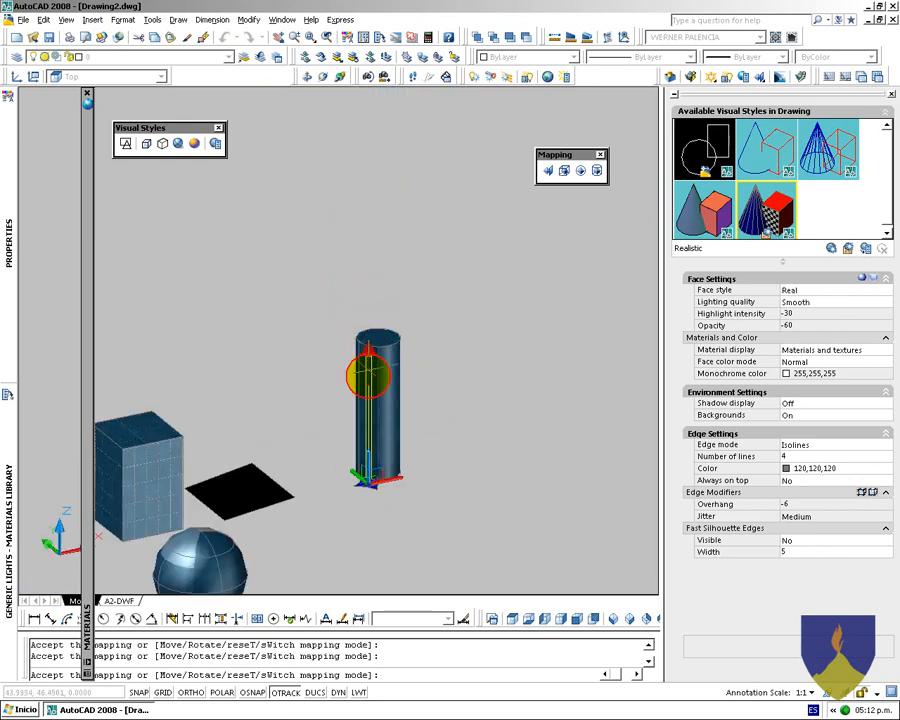
pyautogui.scroll(5, 368, 443)
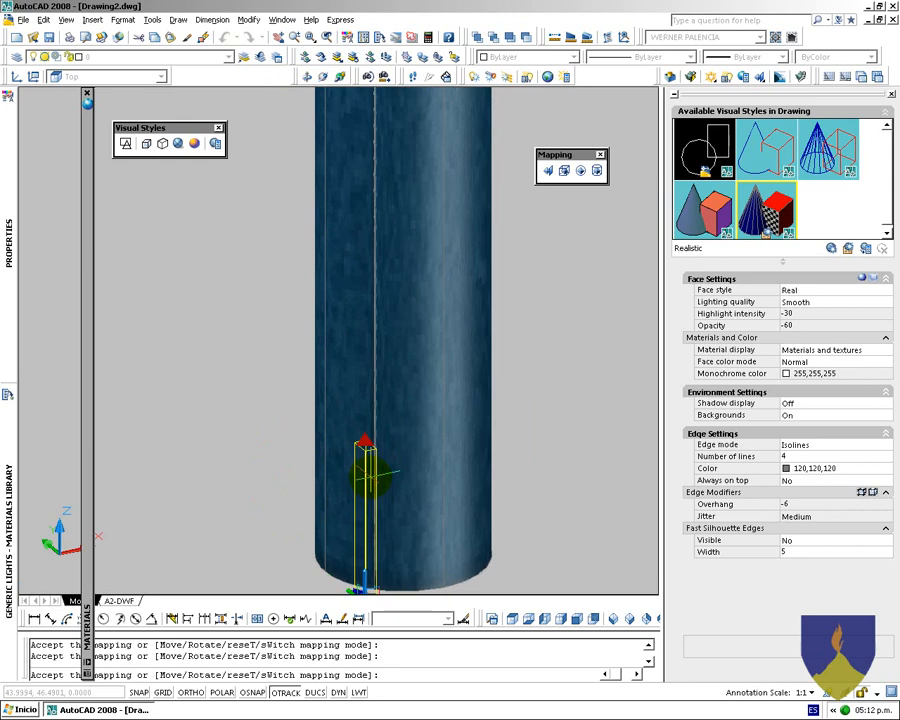
pyautogui.moveTo(342, 373); pyautogui.dragTo(344, 399)
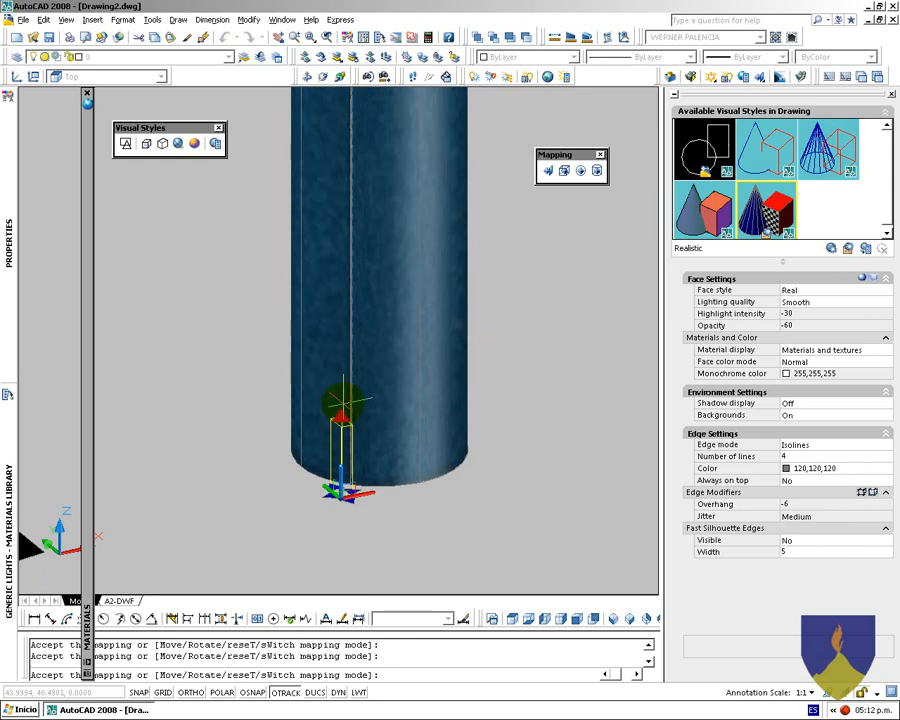
pyautogui.scroll(-3, 342, 370)
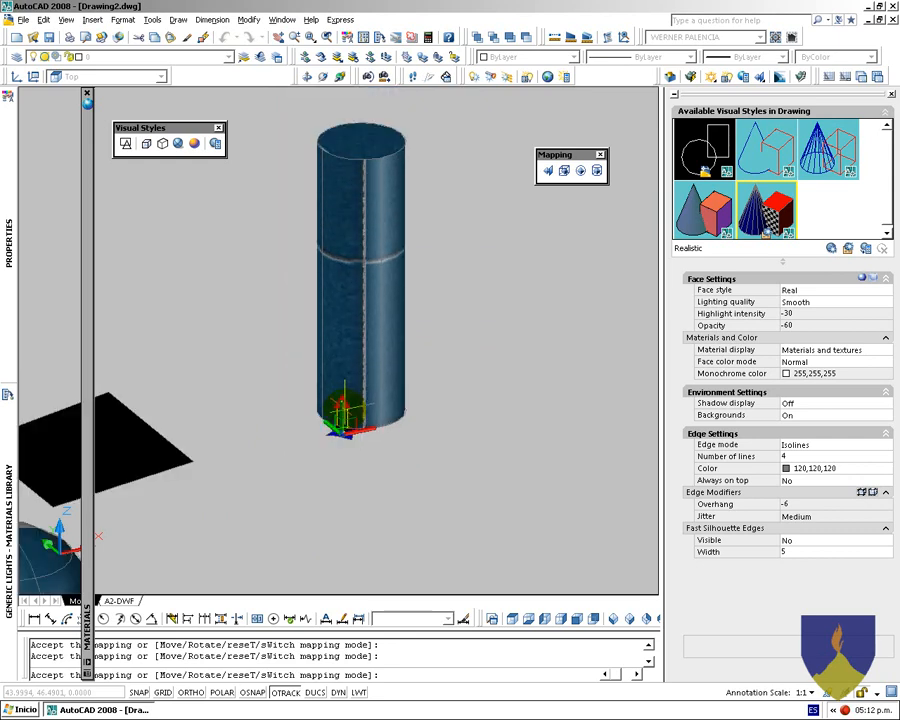
pyautogui.moveTo(352, 412); pyautogui.dragTo(360, 425)
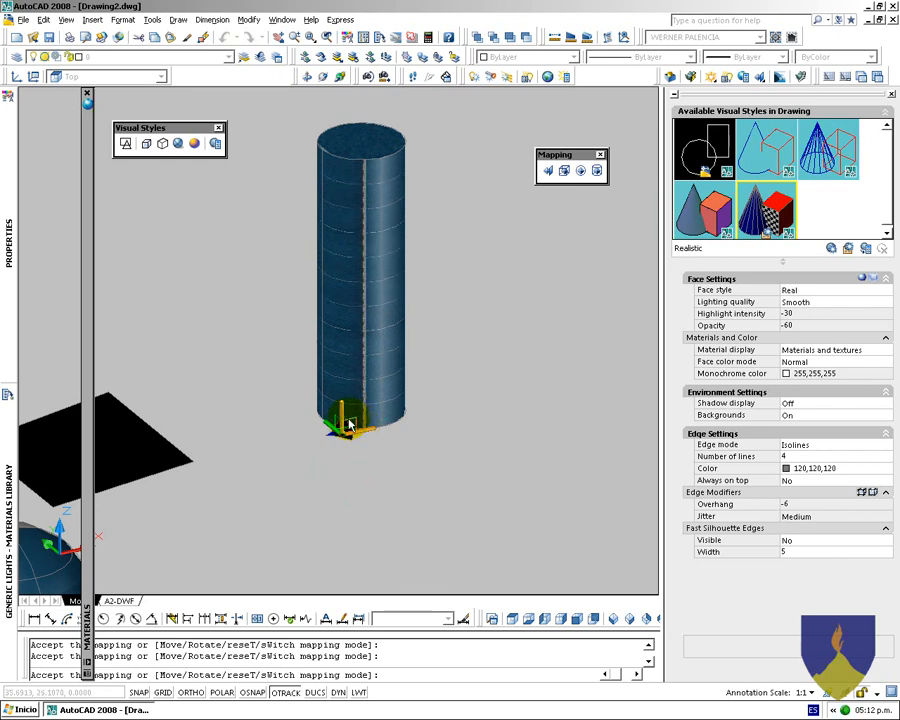
pyautogui.scroll(4, 349, 422)
pyautogui.scroll(-2, 391, 383)
pyautogui.keyDown('shift'); pyautogui.moveTo(304, 349); pyautogui.dragTo(368, 354, button='middle'); pyautogui.keyUp('shift')
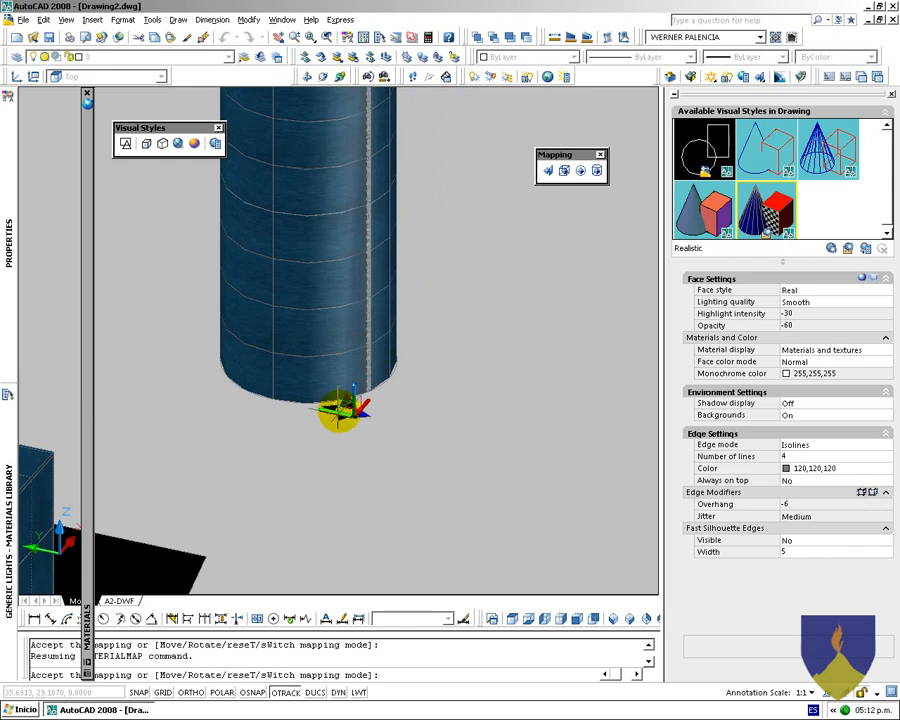
pyautogui.scroll(3, 331, 424)
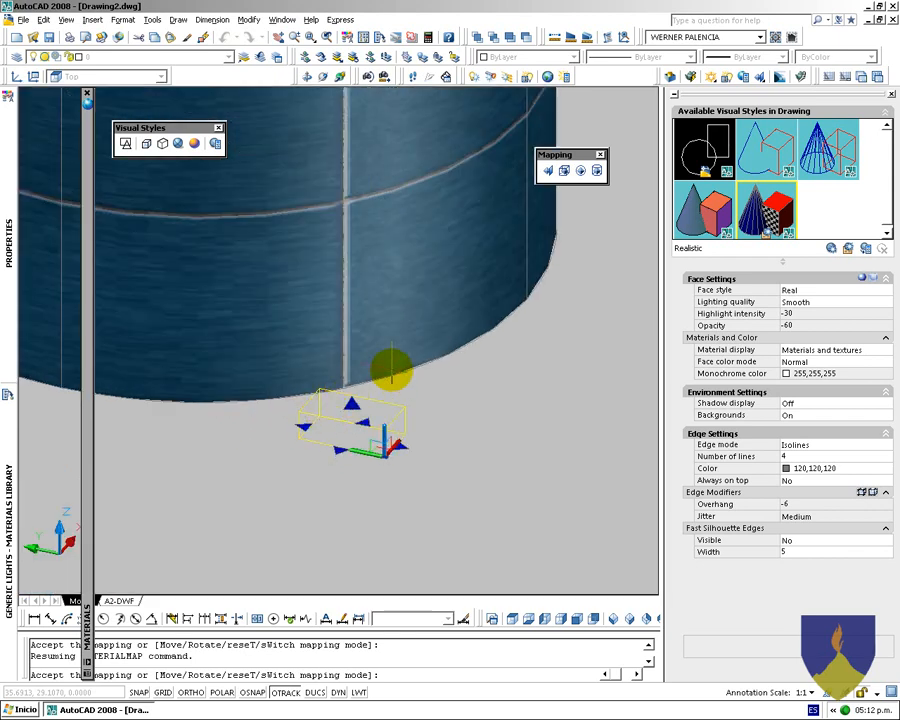
pyautogui.scroll(-5, 394, 368)
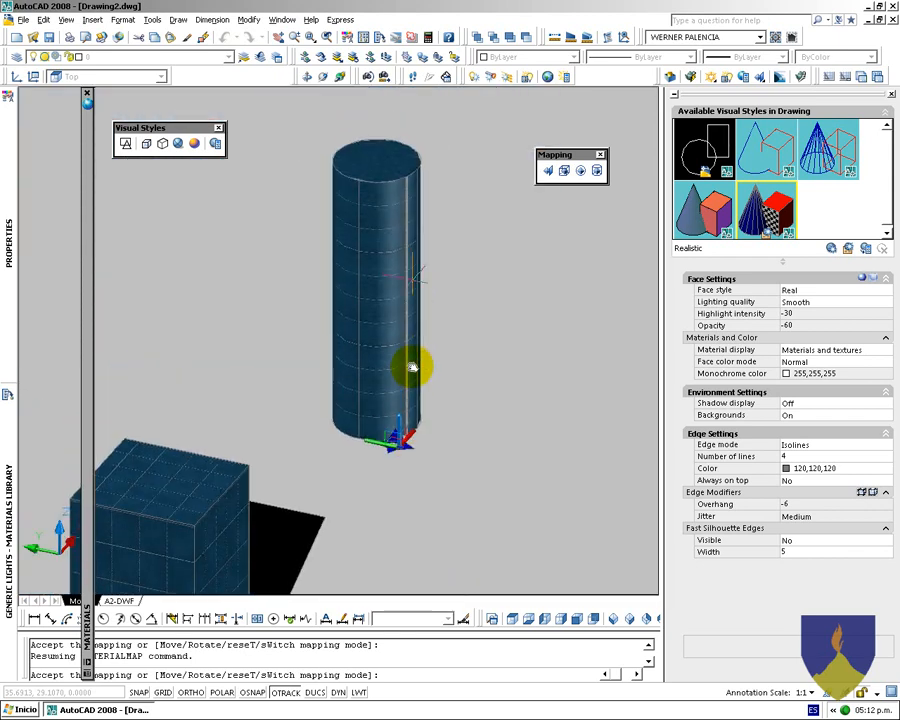
pyautogui.press('Return')
# Render the cylinder together with the neighbouring box and face, and close the render window
pyautogui.keyDown('shift'); pyautogui.moveTo(362, 244); pyautogui.dragTo(538, 385, button='middle'); pyautogui.keyUp('shift')
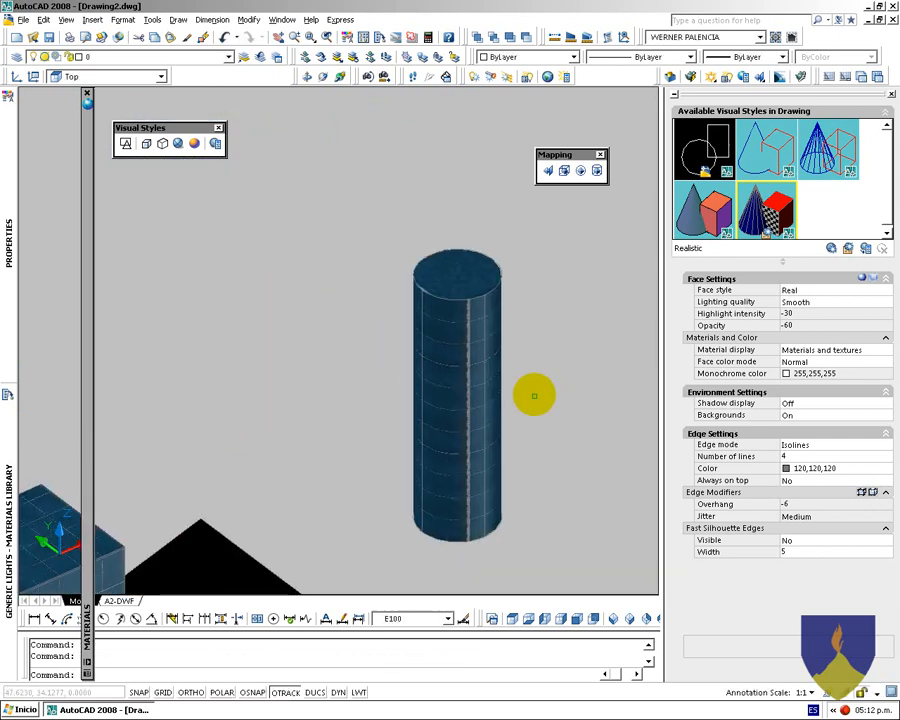
pyautogui.click(538, 385)
pyautogui.click(420, 321)
pyautogui.keyDown('shift'); pyautogui.moveTo(520, 446); pyautogui.dragTo(398, 463, button='middle'); pyautogui.keyUp('shift')
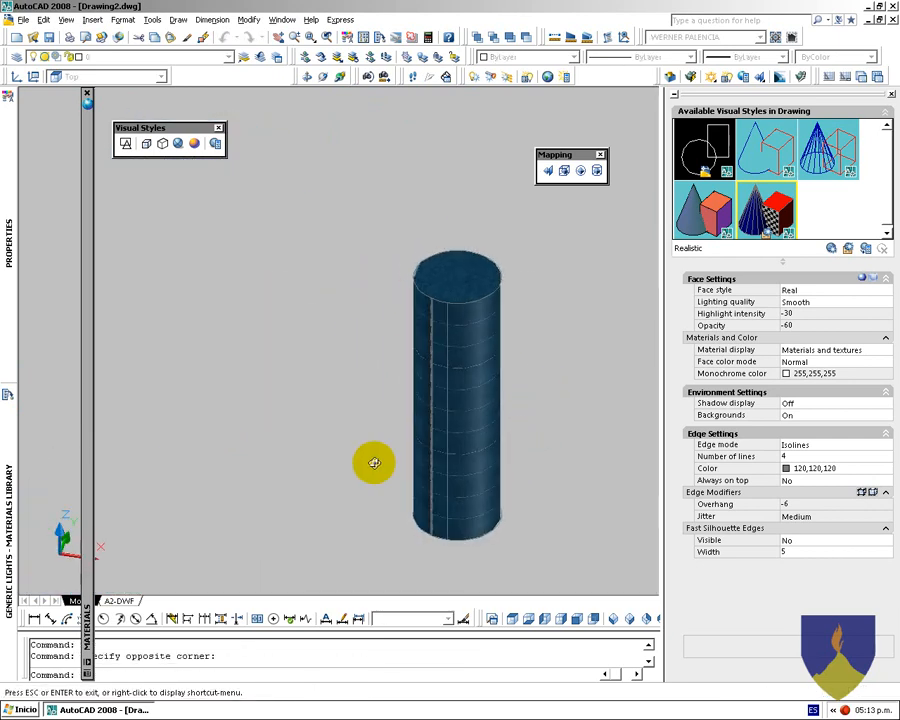
pyautogui.keyDown('shift'); pyautogui.moveTo(398, 463); pyautogui.dragTo(392, 463); pyautogui.keyUp('shift')
pyautogui.keyDown('shift'); pyautogui.moveTo(520, 453); pyautogui.dragTo(450, 454, button='middle'); pyautogui.keyUp('shift')
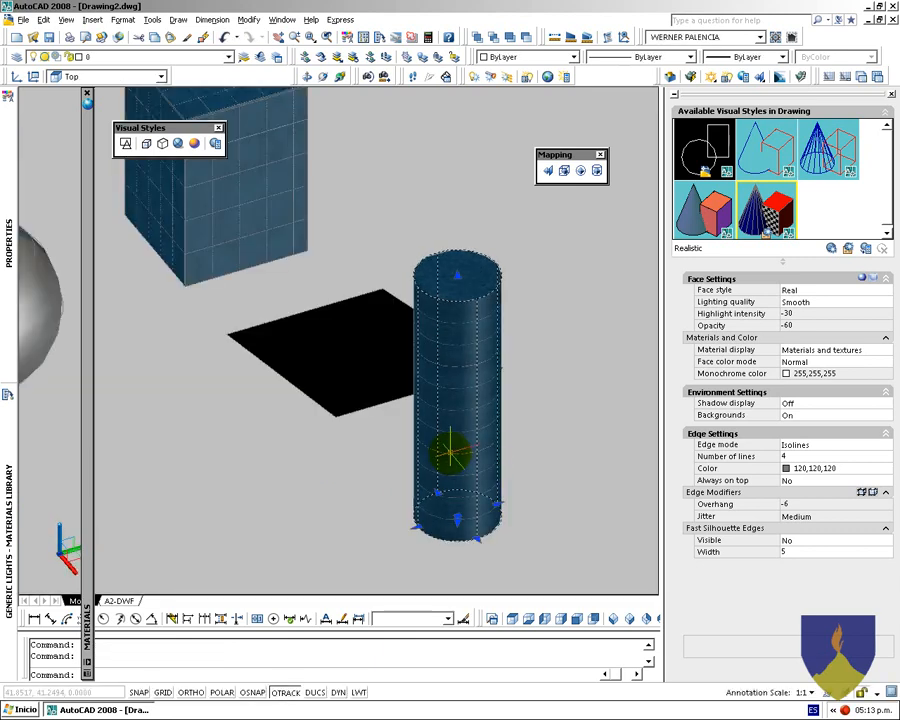
pyautogui.press('Return')
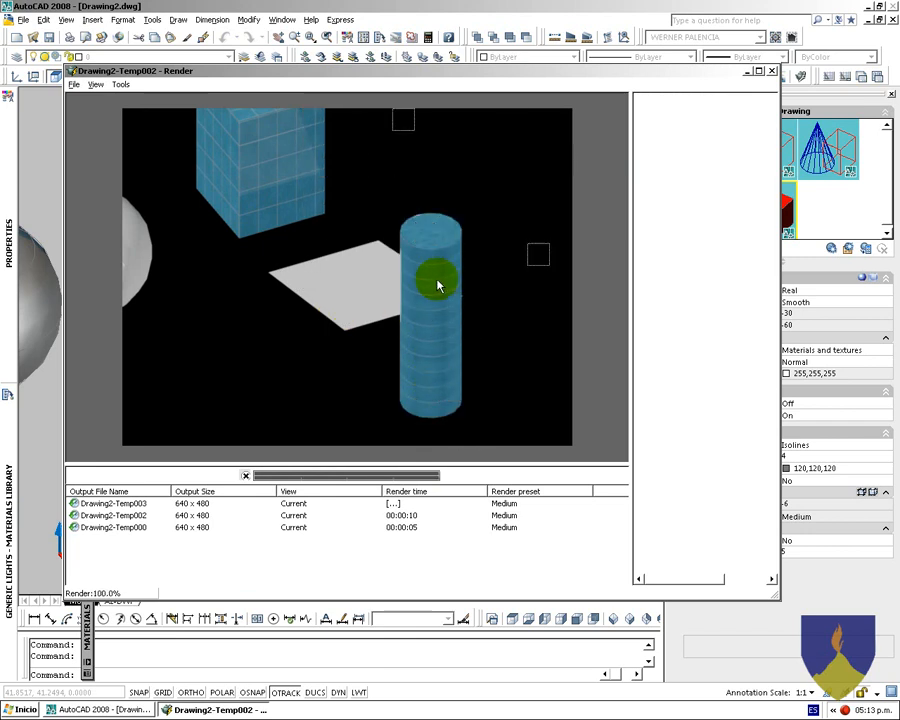
pyautogui.press('Escape')
# Start box mapping on the sphere and shrink the mapping box's width, depth and height to a small block
pyautogui.moveTo(383, 350); pyautogui.dragTo(575, 335, button='middle')
pyautogui.click(283, 337)
pyautogui.click(194, 263)
pyautogui.moveTo(239, 289); pyautogui.dragTo(407, 309, button='middle')
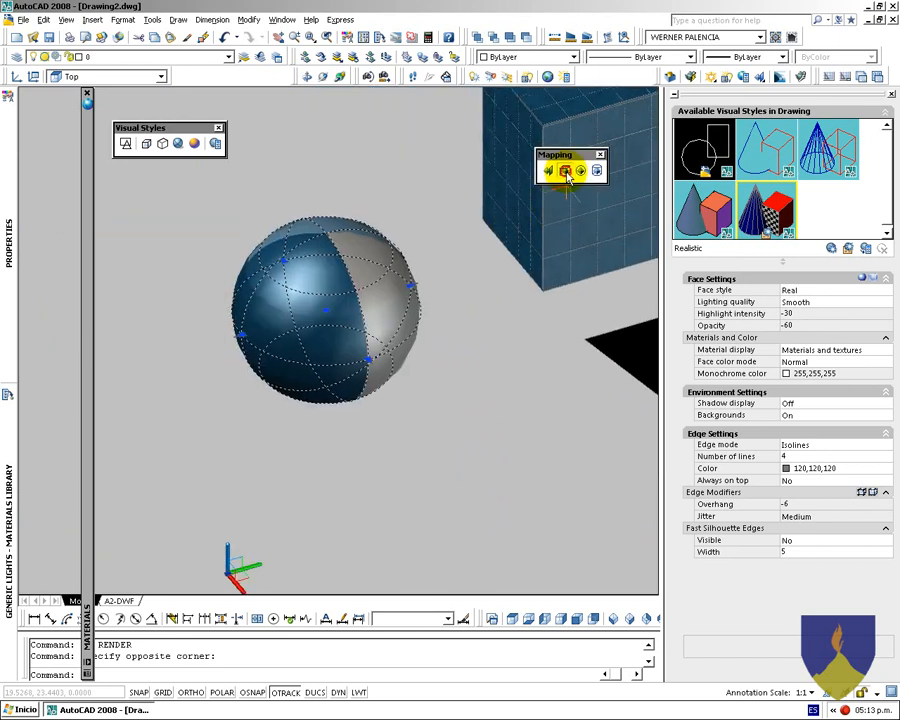
pyautogui.click(565, 173)
pyautogui.moveTo(410, 361); pyautogui.dragTo(238, 400)
pyautogui.moveTo(291, 463); pyautogui.dragTo(162, 378)
pyautogui.moveTo(205, 207); pyautogui.dragTo(167, 313)
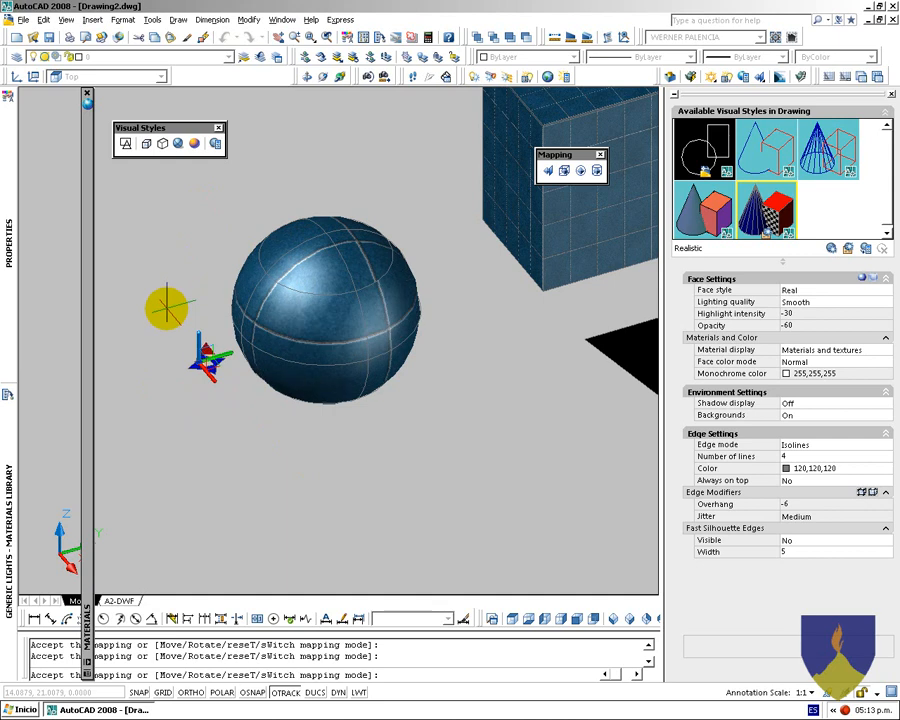
# Refine the footprint and height of the sphere's small mapping box and accept the mapping
pyautogui.scroll(4, 190, 375)
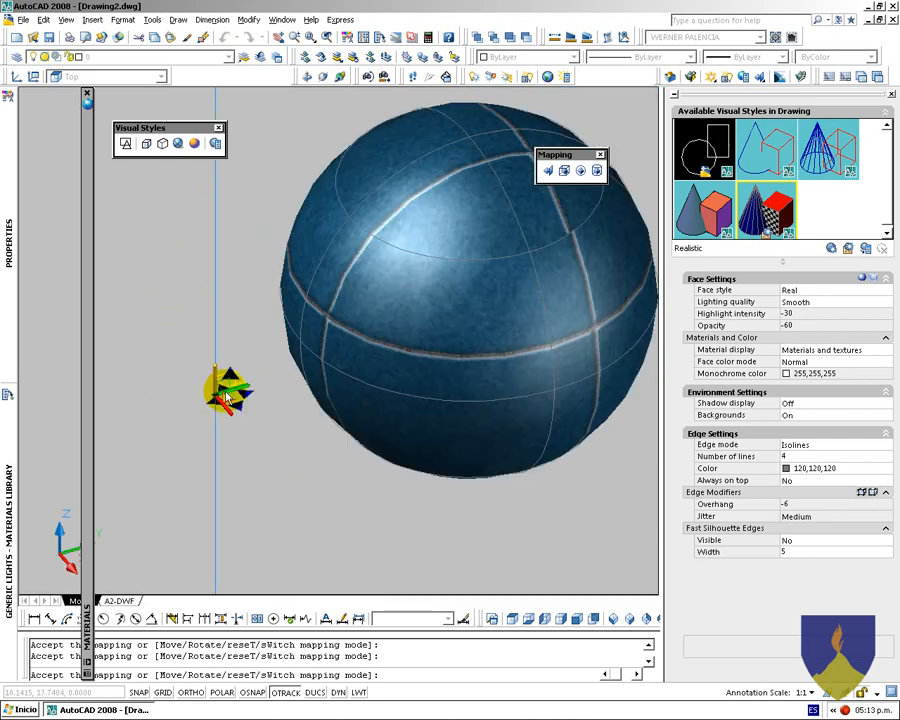
pyautogui.moveTo(249, 414)
pyautogui.mouseDown()
pyautogui.moveTo(240, 406)
pyautogui.moveTo(256, 393)
pyautogui.moveTo(236, 402)
pyautogui.mouseUp()
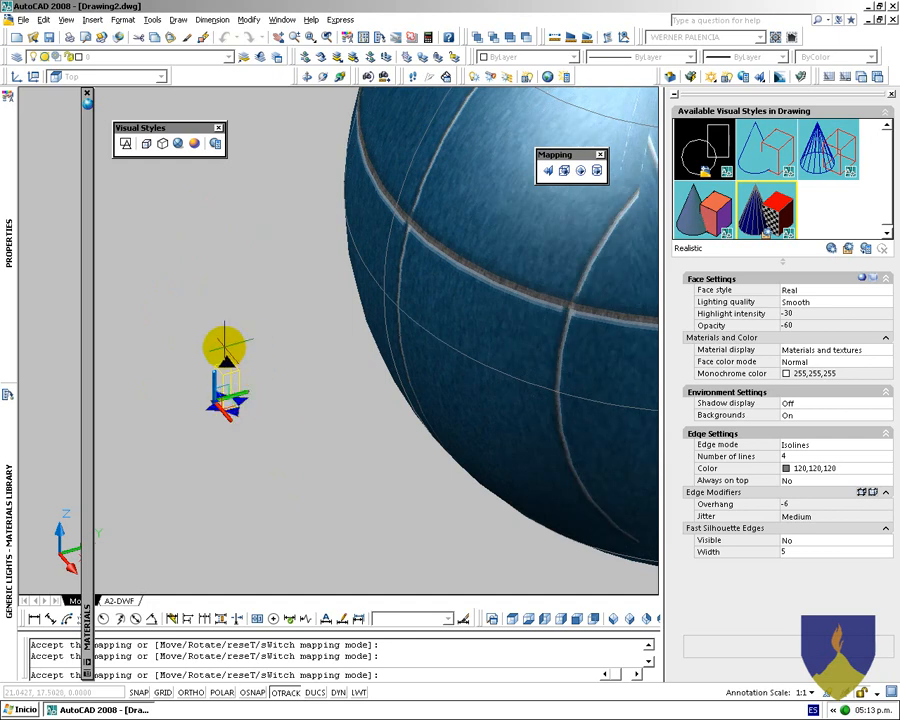
pyautogui.moveTo(227, 369); pyautogui.dragTo(226, 377)
pyautogui.scroll(-5, 190, 312)
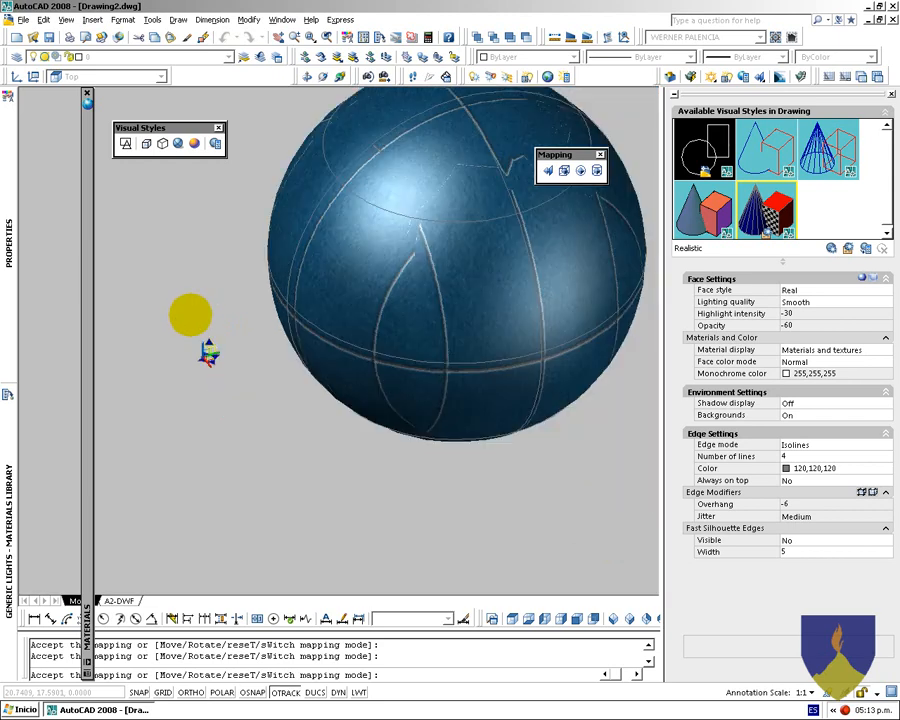
pyautogui.rightClick(205, 300)
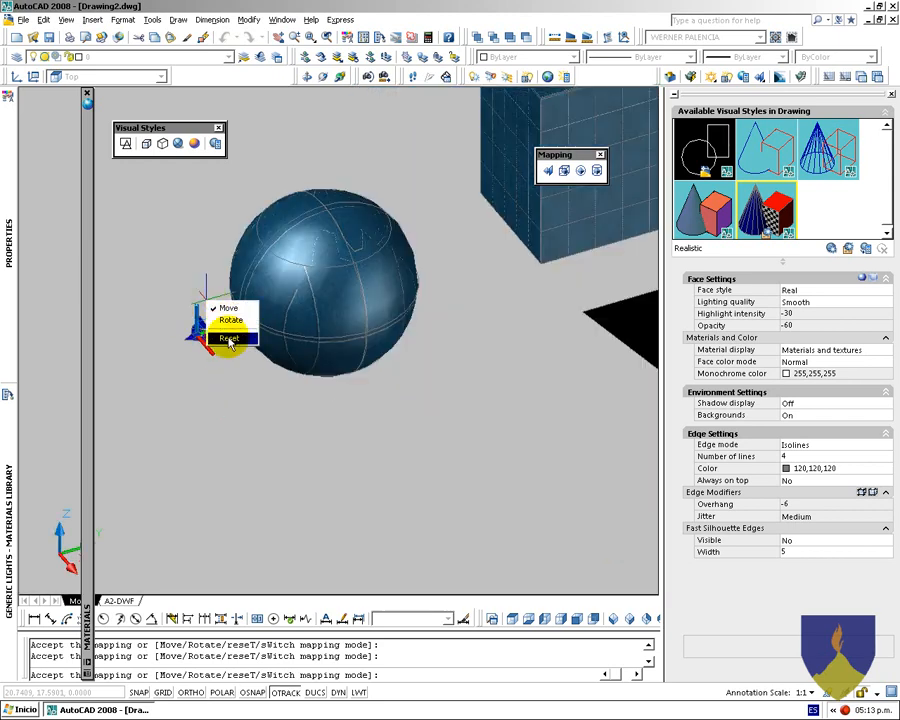
pyautogui.click(268, 403)
pyautogui.press('Return')
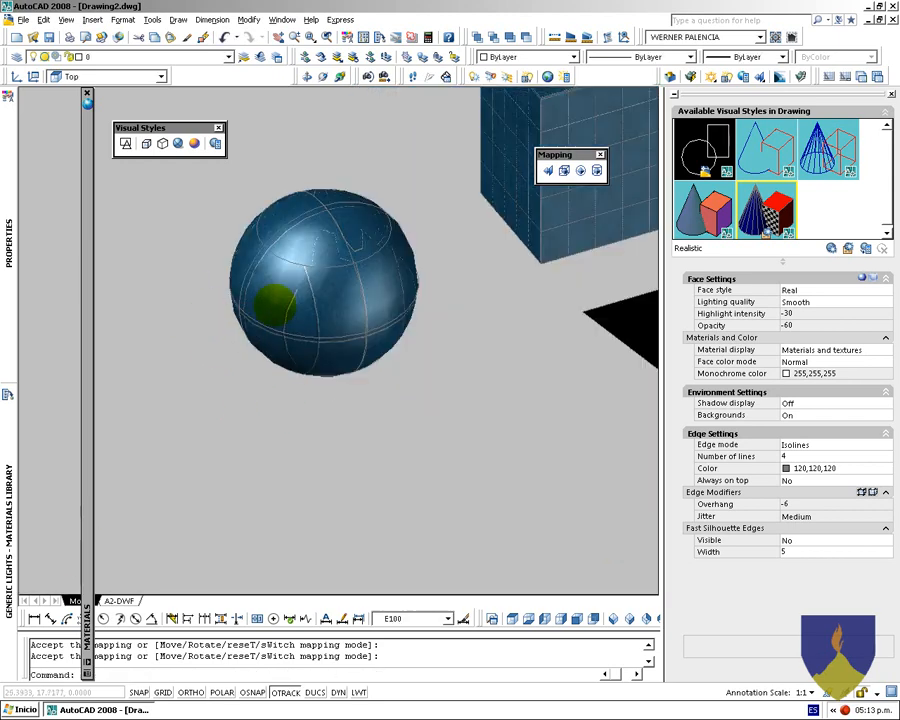
# Try a spherical mapping of the blue tile on the sphere
pyautogui.scroll(3, 272, 300)
pyautogui.click(462, 458)
pyautogui.click(357, 322)
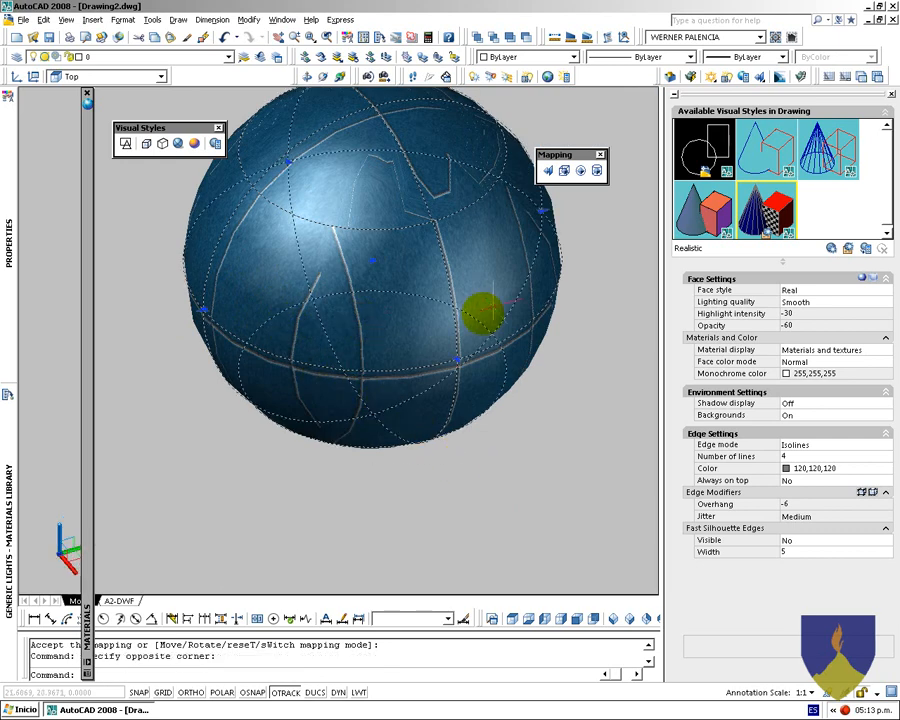
pyautogui.click(577, 180)
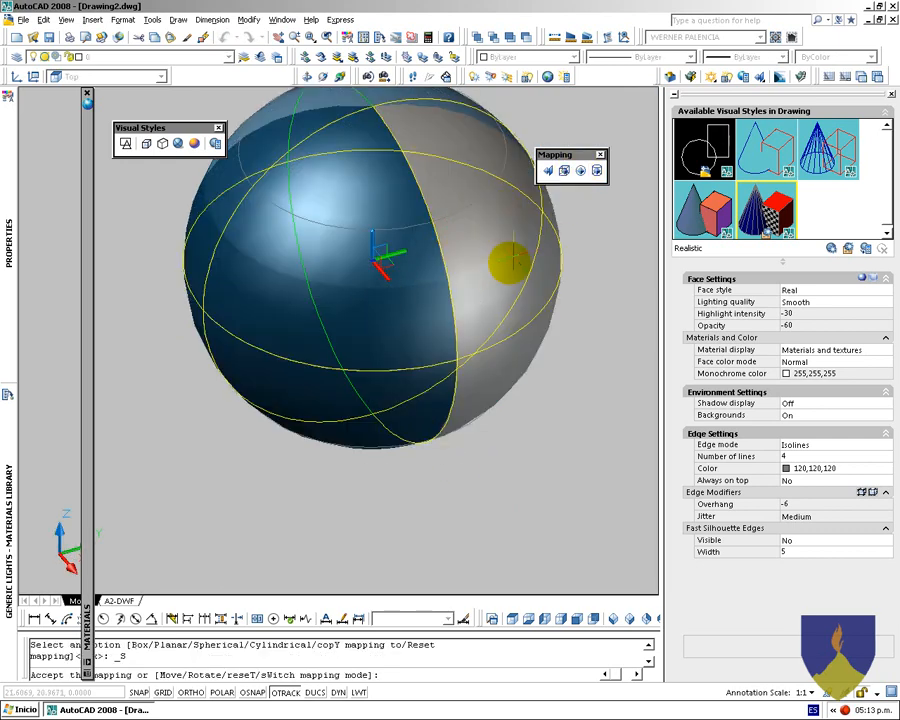
pyautogui.click(596, 172)
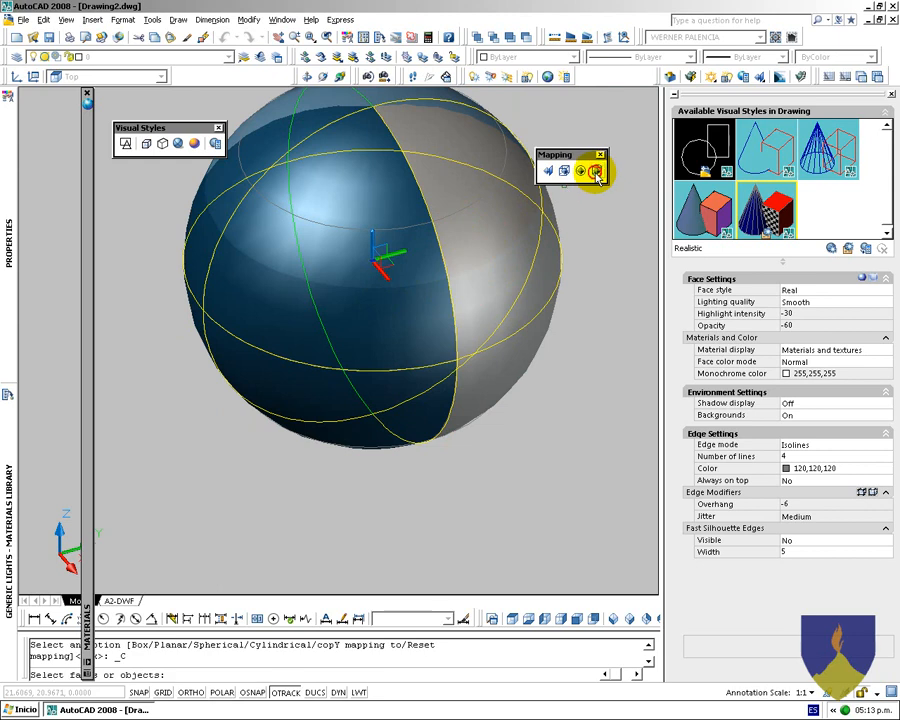
# Apply box mapping to the sphere again, shrink its width, depth and height to a tiny block, and accept the mapping
pyautogui.click(339, 330)
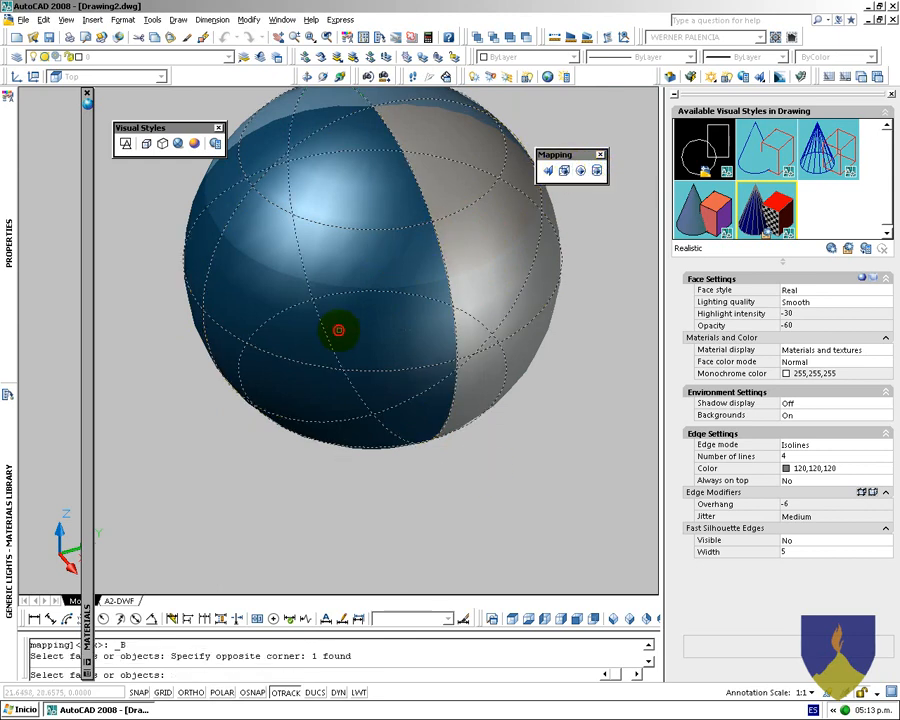
pyautogui.rightClick(346, 328)
pyautogui.scroll(-4, 349, 346)
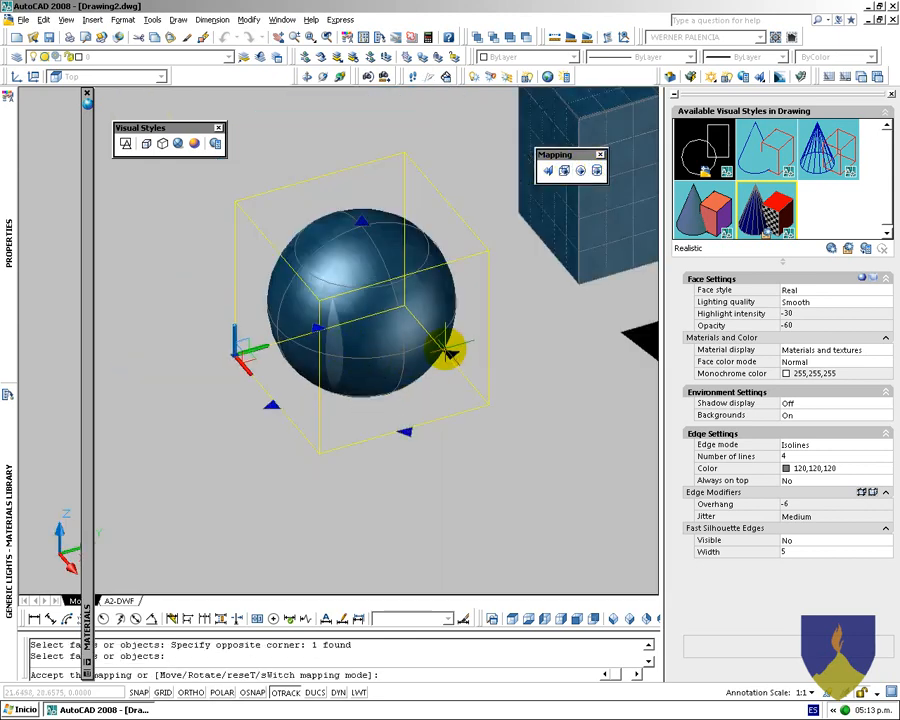
pyautogui.moveTo(451, 352); pyautogui.dragTo(265, 386)
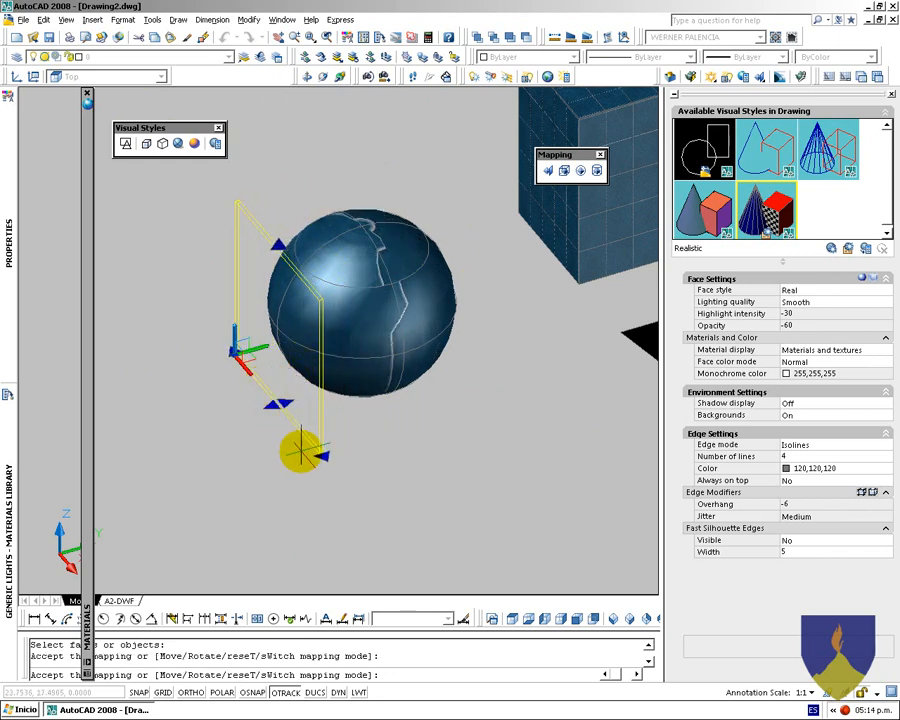
pyautogui.moveTo(323, 458); pyautogui.dragTo(218, 362)
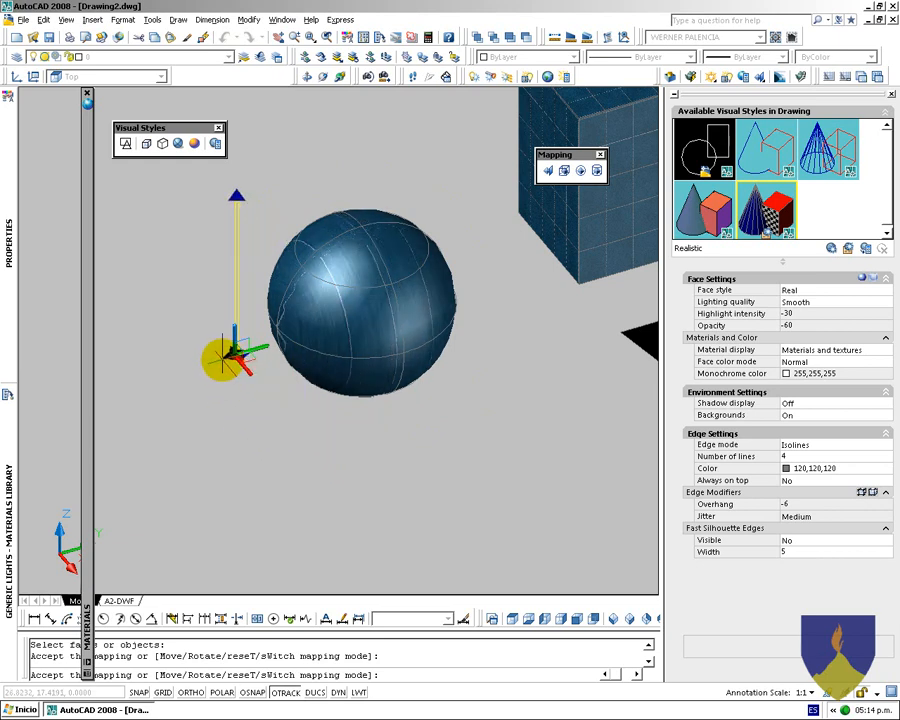
pyautogui.moveTo(224, 363); pyautogui.dragTo(221, 364)
pyautogui.moveTo(238, 197); pyautogui.dragTo(195, 312)
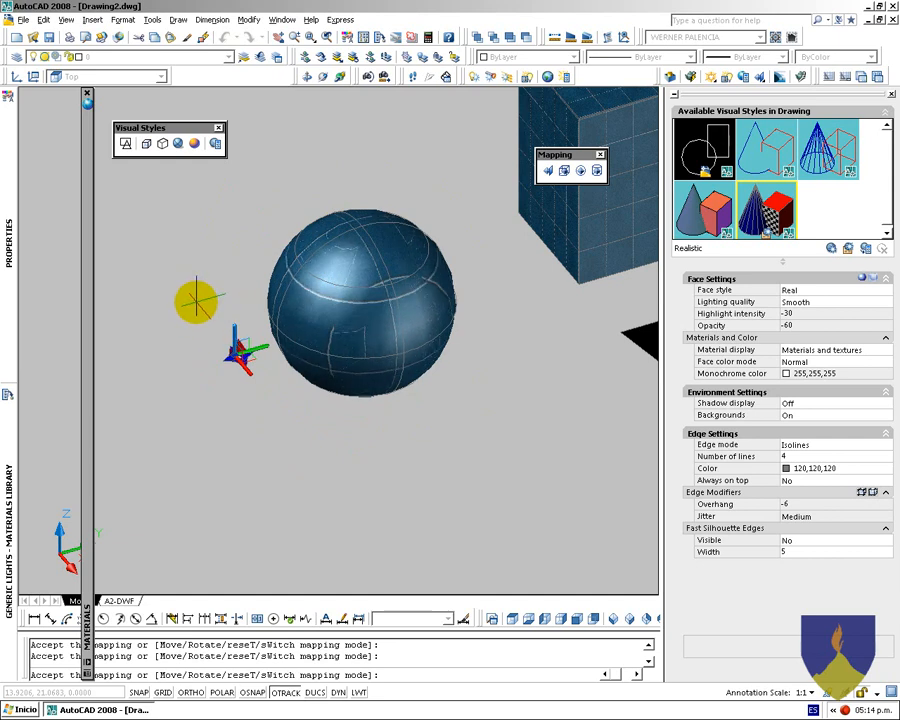
pyautogui.press('Return')
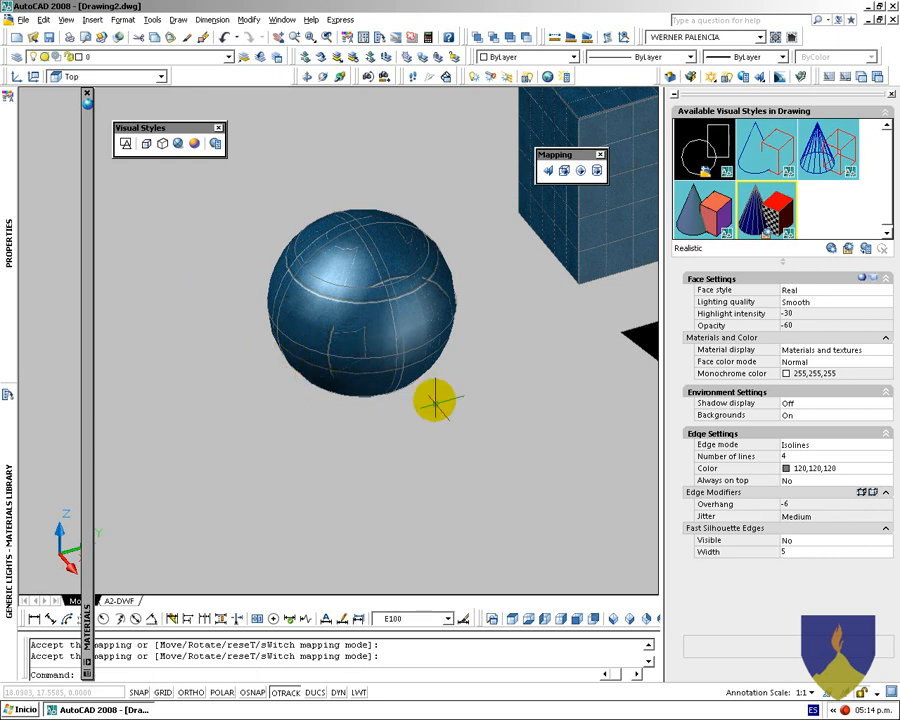
# Regenerate the drawing, render the sphere together with the box beside it, and close the render window
pyautogui.click(419, 367)
pyautogui.click(328, 280)
pyautogui.write('re')
pyautogui.press('Return')
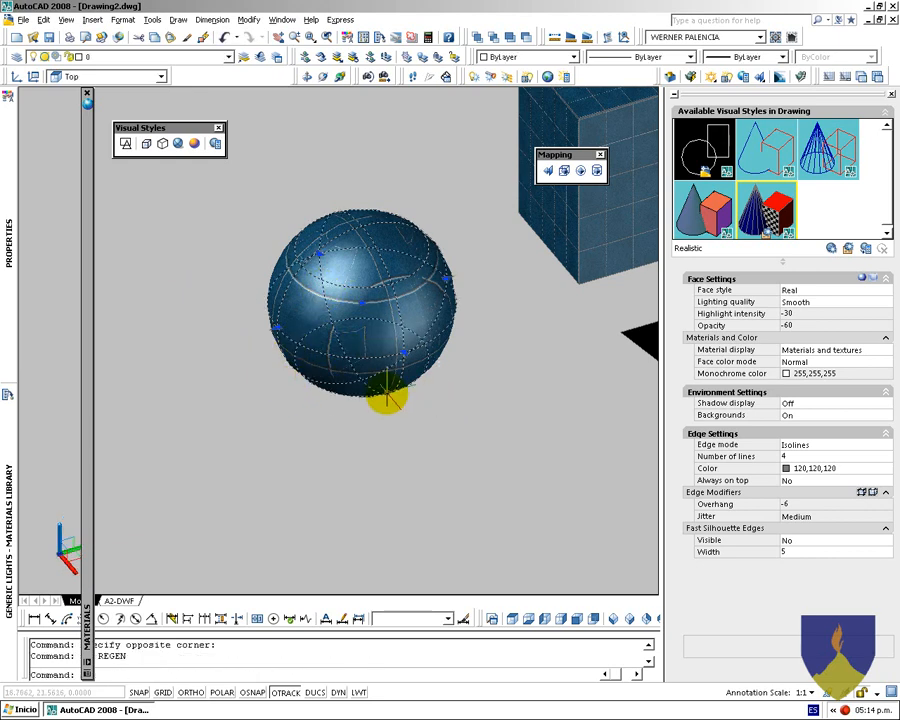
pyautogui.keyDown('shift'); pyautogui.moveTo(233, 390); pyautogui.dragTo(365, 292, button='middle'); pyautogui.keyUp('shift')
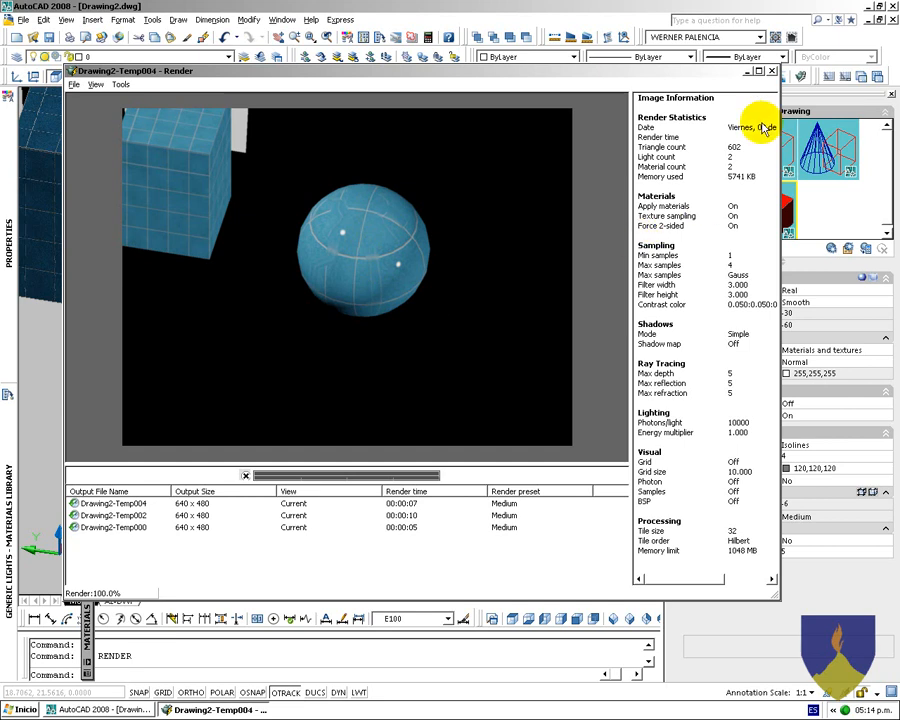
pyautogui.click(772, 71)
# Apply the Finishes.Flooring.Tile.Square.Blue material to the black 3D face between the box and the cylinder
pyautogui.click(554, 255)
pyautogui.keyDown('shift'); pyautogui.moveTo(528, 343); pyautogui.dragTo(211, 362, button='middle'); pyautogui.keyUp('shift')
pyautogui.click(283, 390)
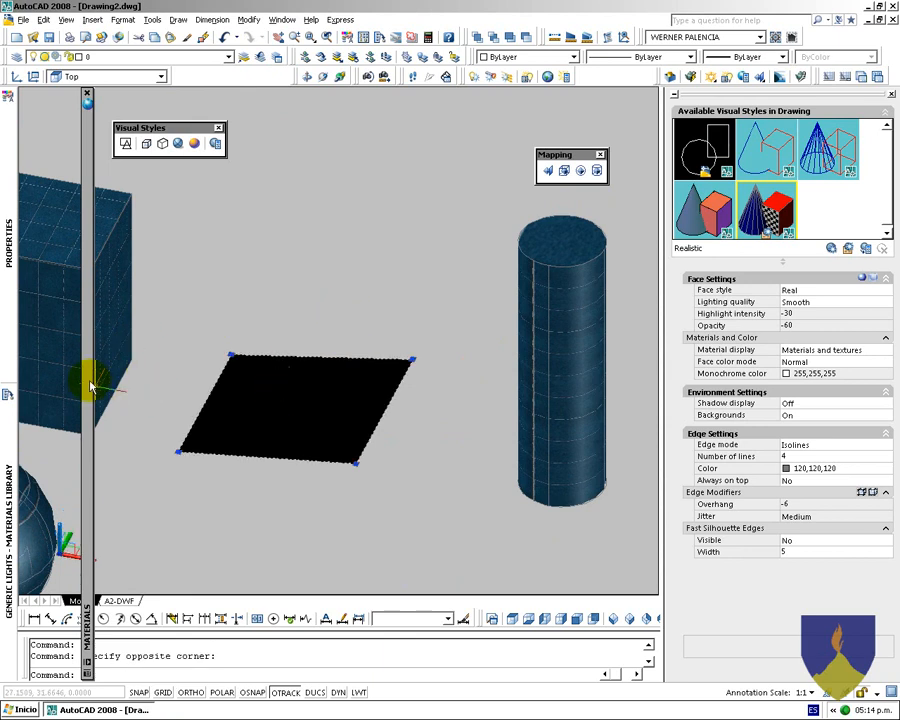
pyautogui.moveTo(92, 382)
pyautogui.moveTo(125, 139); pyautogui.dragTo(370, 370)
pyautogui.moveTo(355, 380); pyautogui.dragTo(455, 418, button='middle')
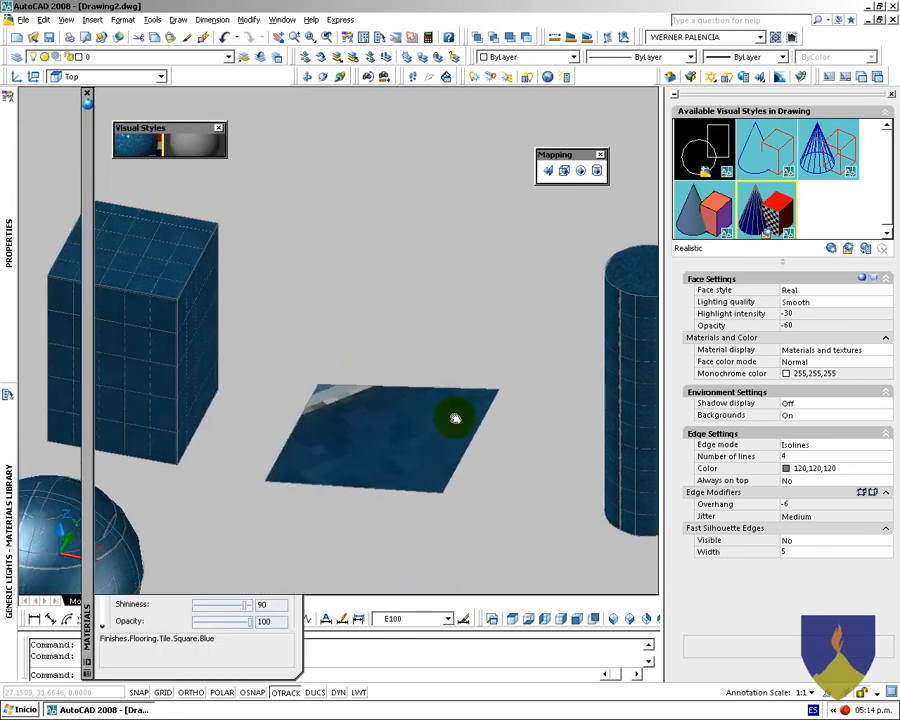
# Apply planar mapping to the 3D face, shrink the mapping plane to a small patch at its near corner, and accept
pyautogui.click(548, 170)
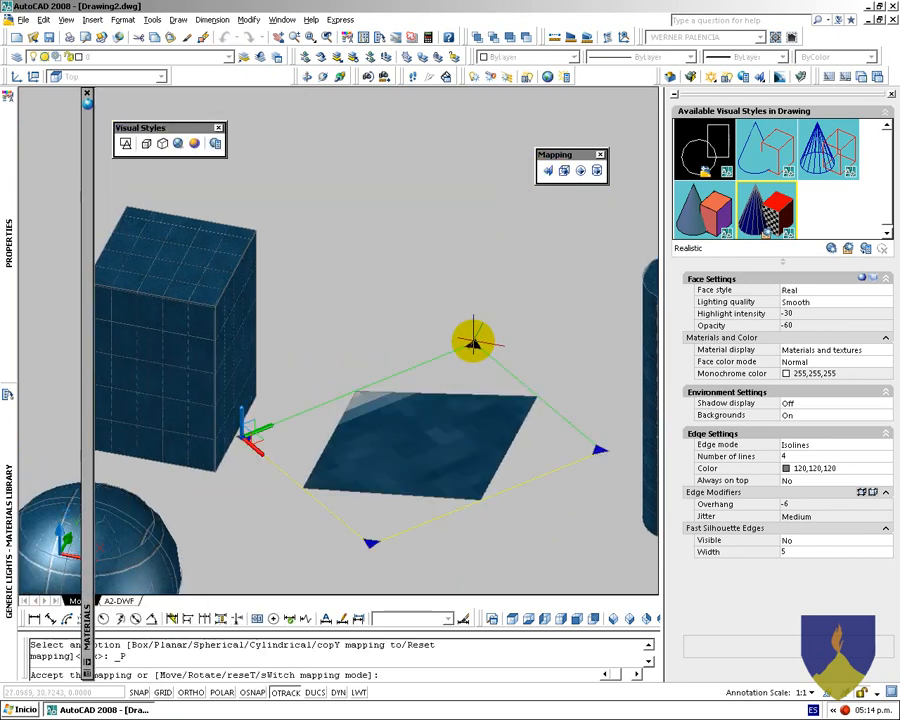
pyautogui.moveTo(472, 340); pyautogui.dragTo(345, 503)
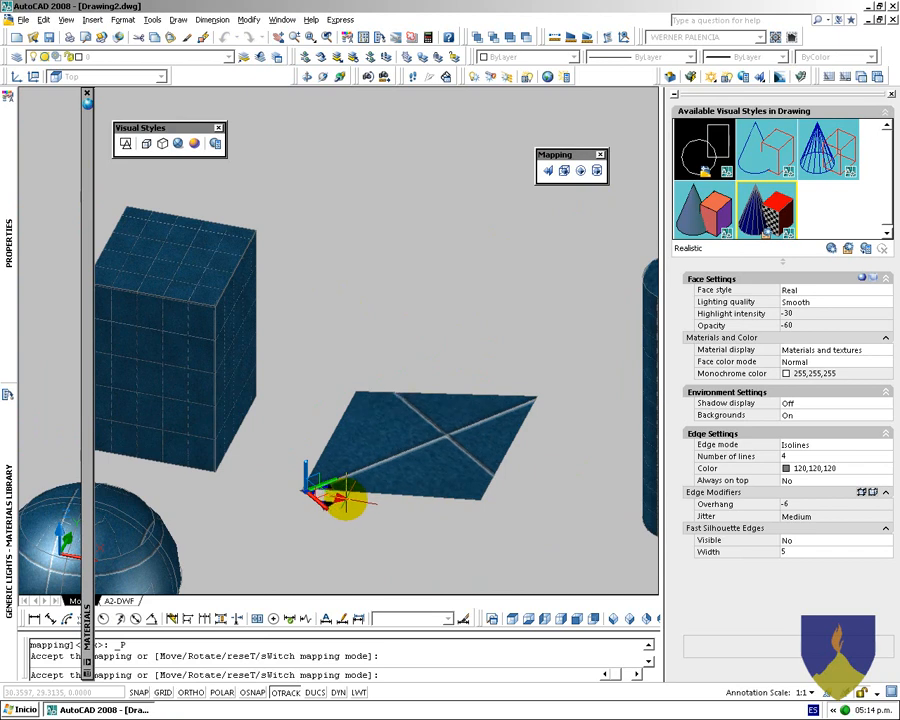
pyautogui.scroll(6, 321, 502)
pyautogui.moveTo(205, 460); pyautogui.dragTo(205, 422)
pyautogui.press('Return')
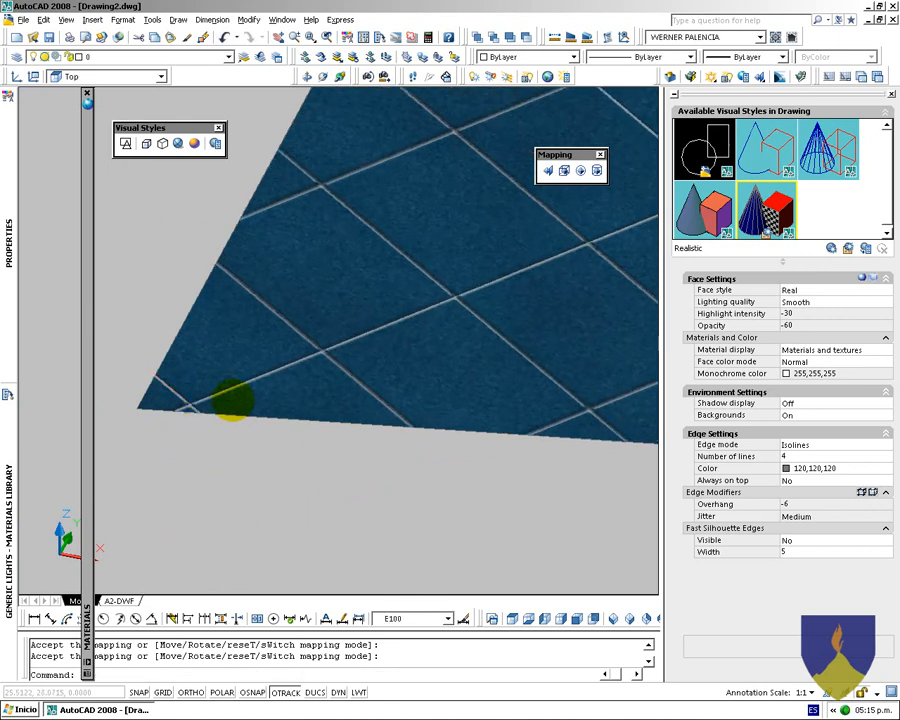
# Rotate the 3D face's planar mapping about the vertical axis to align the tile joints with its edges, then render the face
pyautogui.scroll(-8, 234, 399)
pyautogui.scroll(5, 268, 388)
pyautogui.click(370, 482)
pyautogui.click(275, 335)
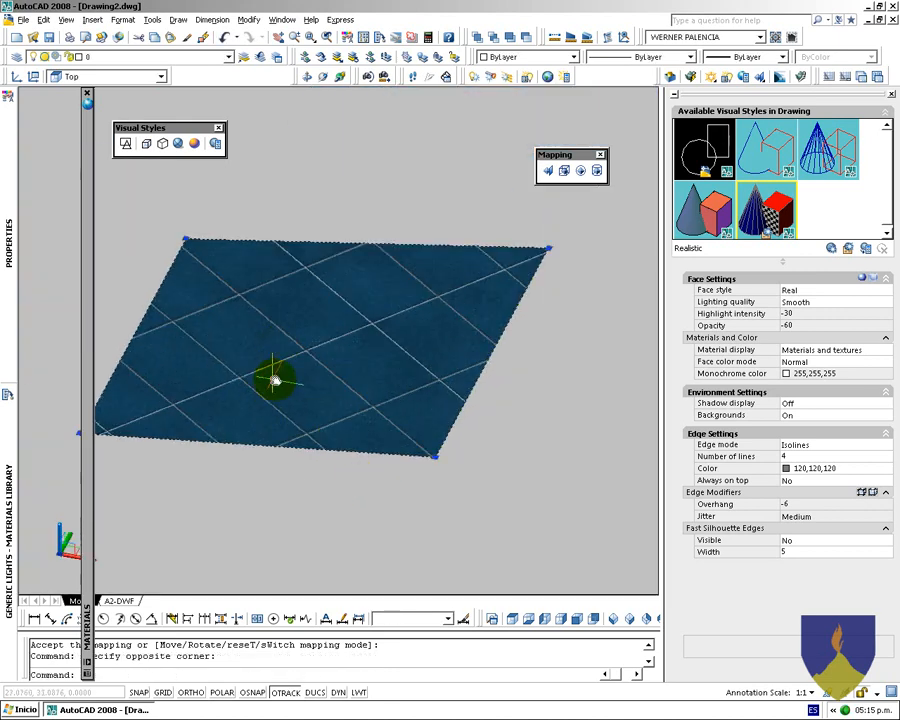
pyautogui.click(547, 170)
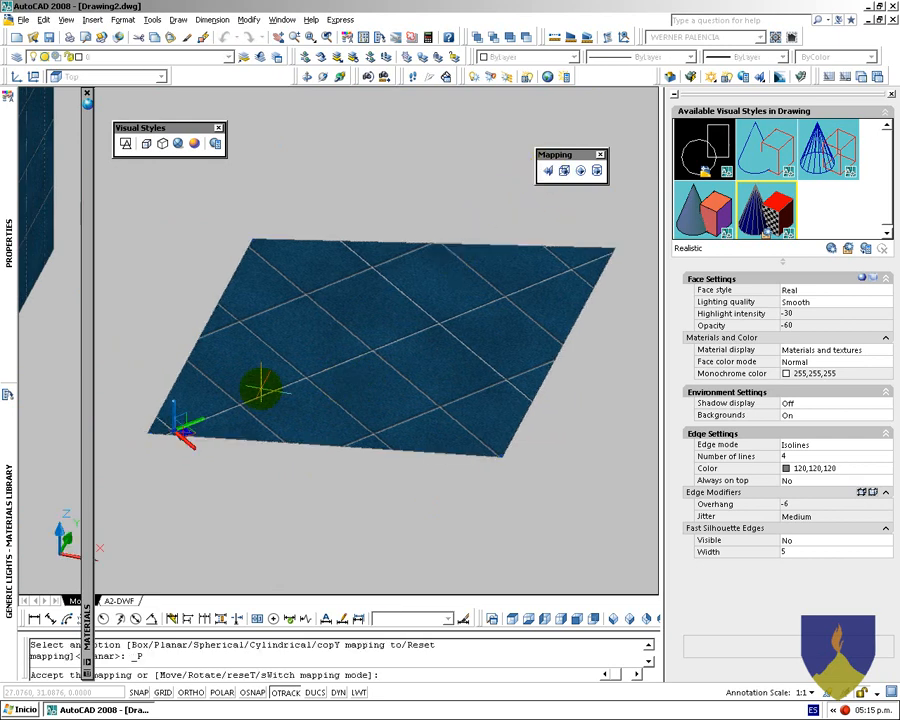
pyautogui.rightClick(194, 433)
pyautogui.click(216, 450)
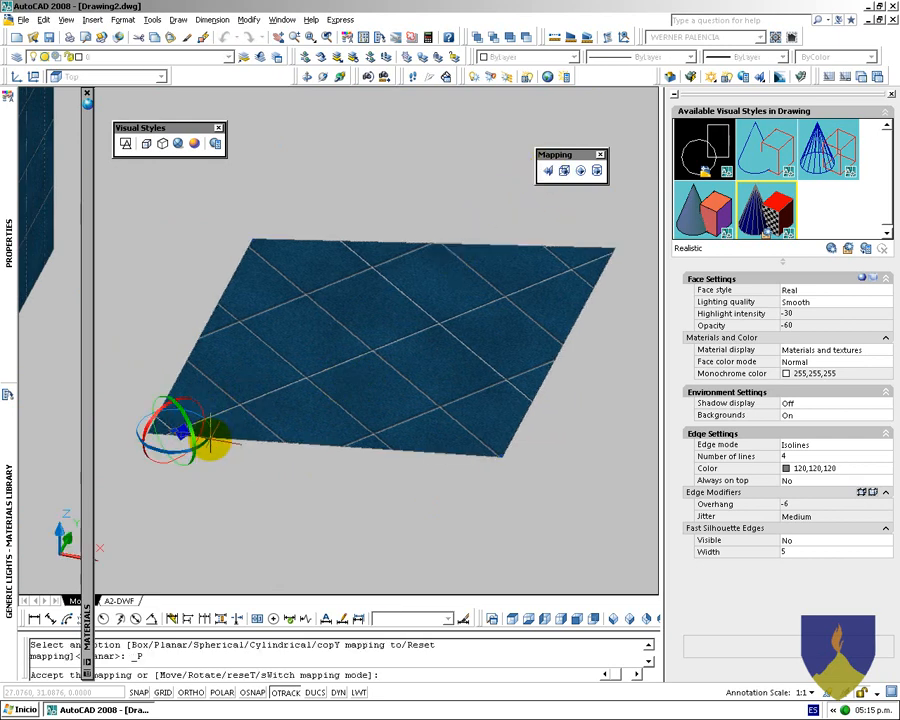
pyautogui.moveTo(200, 447); pyautogui.dragTo(205, 440)
pyautogui.press('Return')
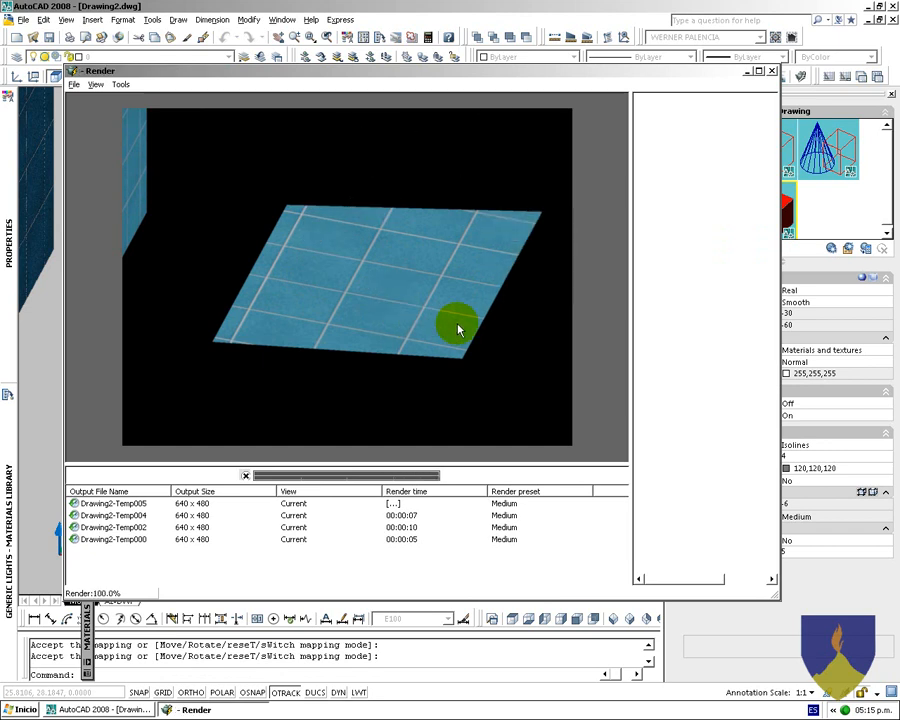
pyautogui.click(771, 71)
# Erase all four objects from the drawing and switch the display to the 2D Wireframe visual style
pyautogui.scroll(-6, 512, 362)
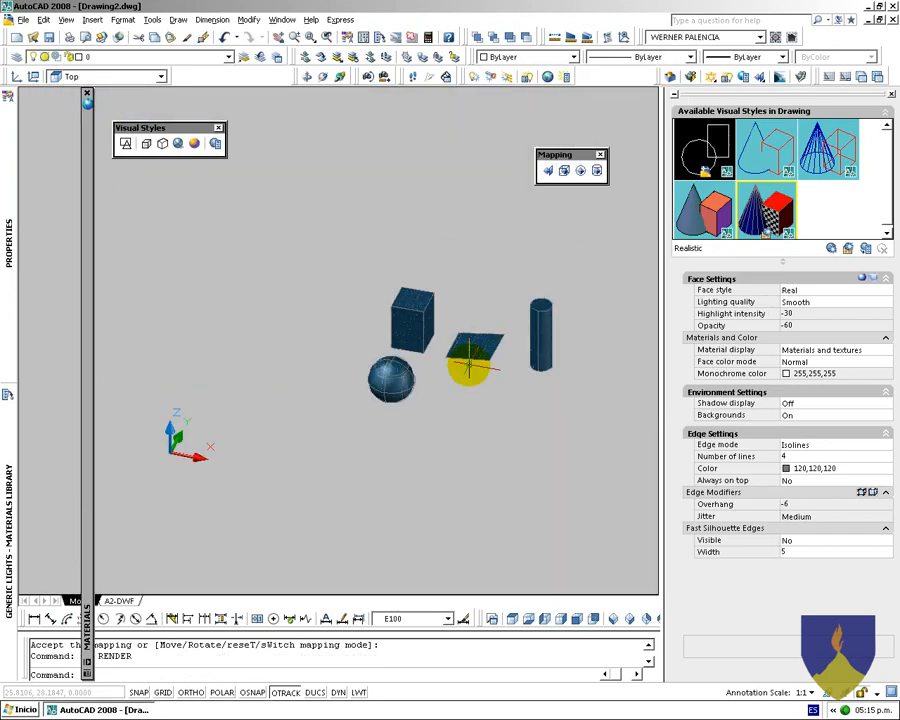
pyautogui.press('Delete')
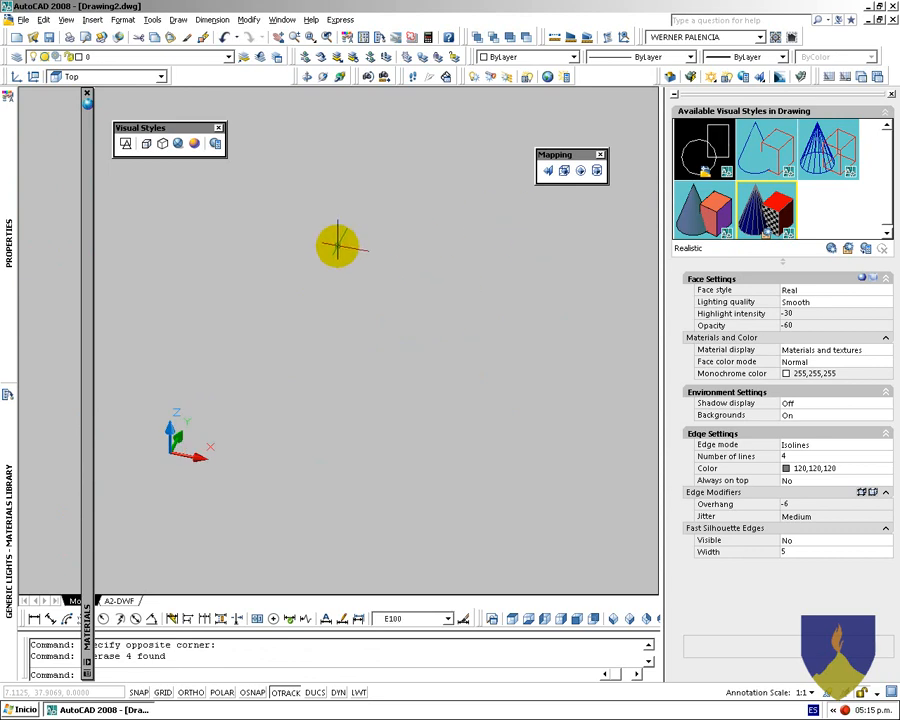
pyautogui.click(125, 145)
pyautogui.scroll(-5, 312, 323)
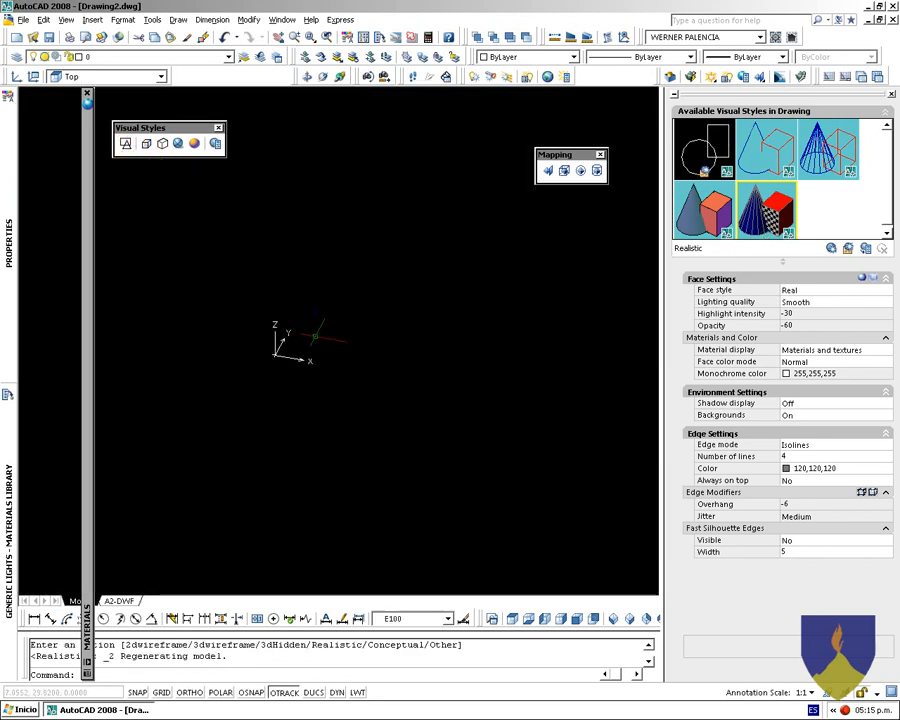
pyautogui.press('Escape')
pyautogui.press('Escape')
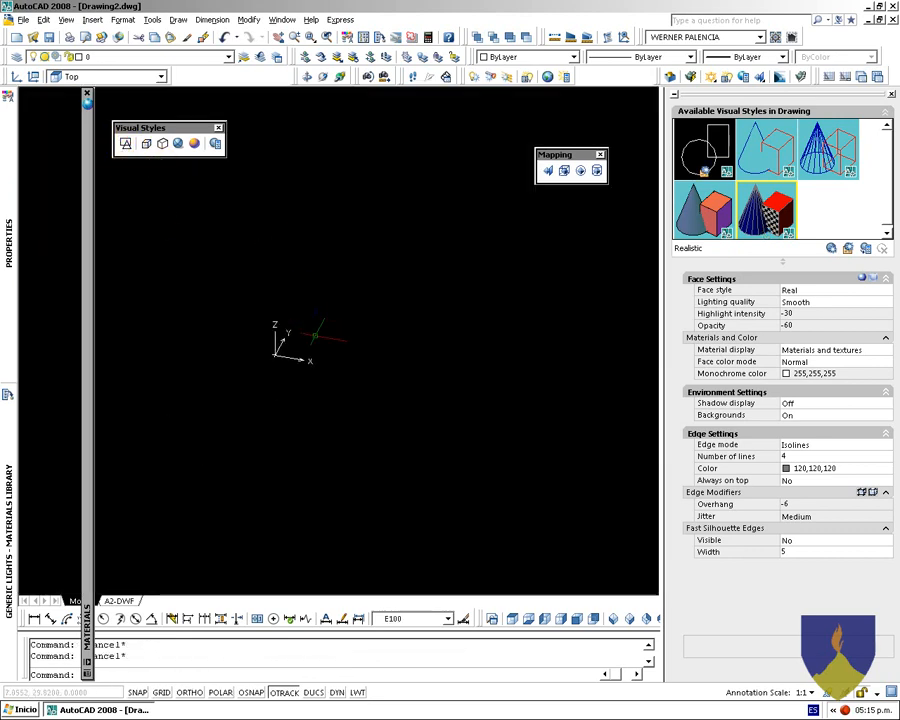
# Draw a rectangle with its opposite corner at @6,4 and zoom to the drawing extents
pyautogui.write('rec')
pyautogui.press('Return')
pyautogui.click(277, 437)
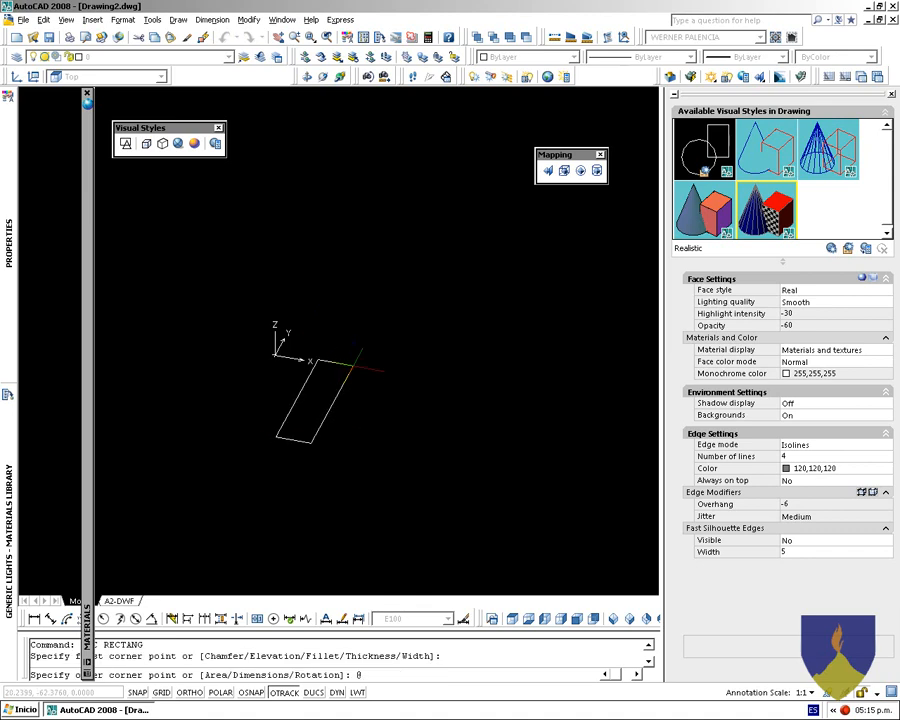
pyautogui.write('@6,4')
pyautogui.press('Return')
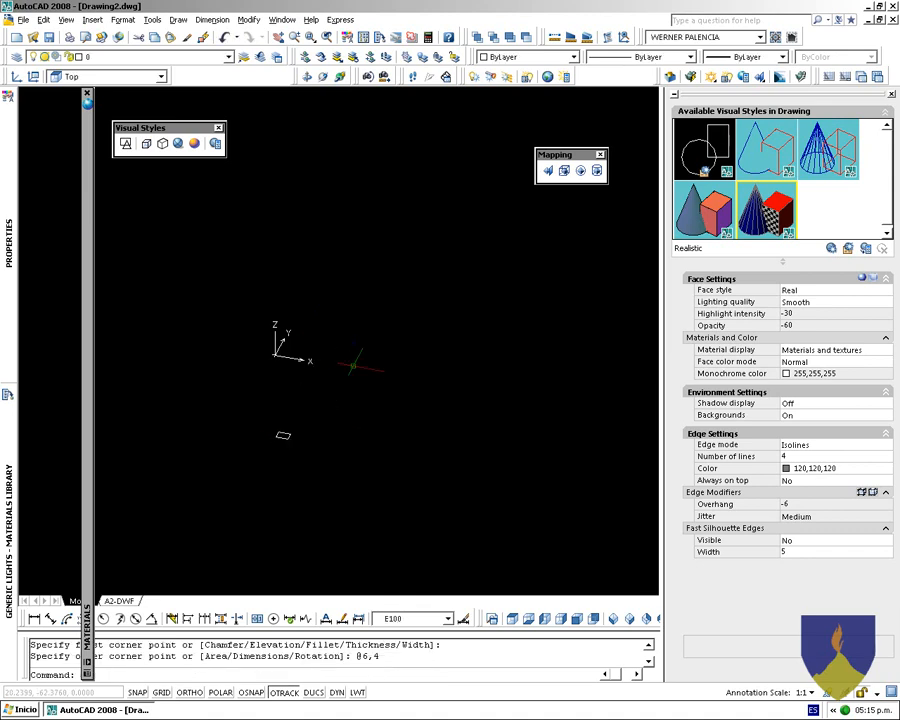
pyautogui.write('z')
pyautogui.press('Return')
pyautogui.write('E')
pyautogui.press('Return')
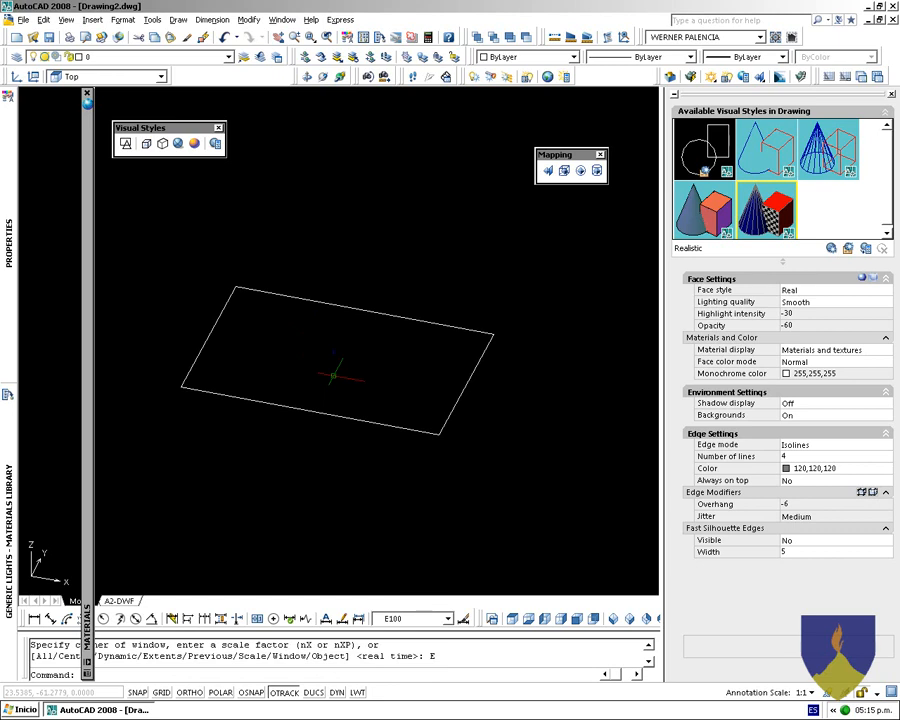
# Extrude the rectangle by -.1 into a thin slab and display it in the Conceptual visual style
pyautogui.write('ext')
pyautogui.press('Return')
pyautogui.click(333, 397)
pyautogui.click(273, 451)
pyautogui.press('Return')
pyautogui.write('-')
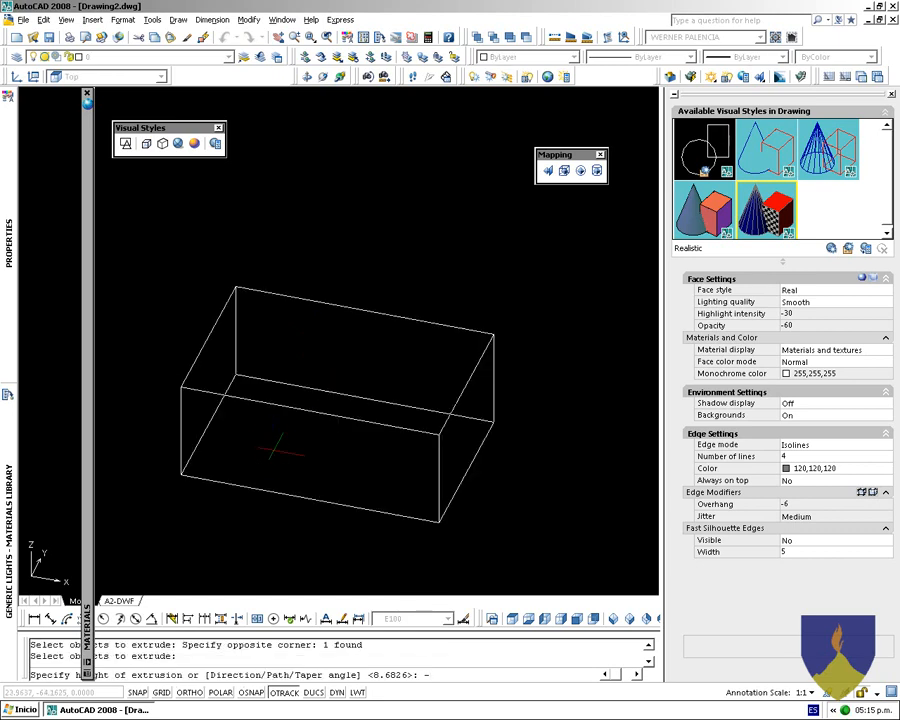
pyautogui.write('.1')
pyautogui.press('Return')
pyautogui.middleClick(273, 438)
pyautogui.middleClick(273, 438)
pyautogui.scroll(-4, 309, 428)
pyautogui.keyDown('shift'); pyautogui.moveTo(375, 498); pyautogui.dragTo(349, 479, button='middle'); pyautogui.keyUp('shift')
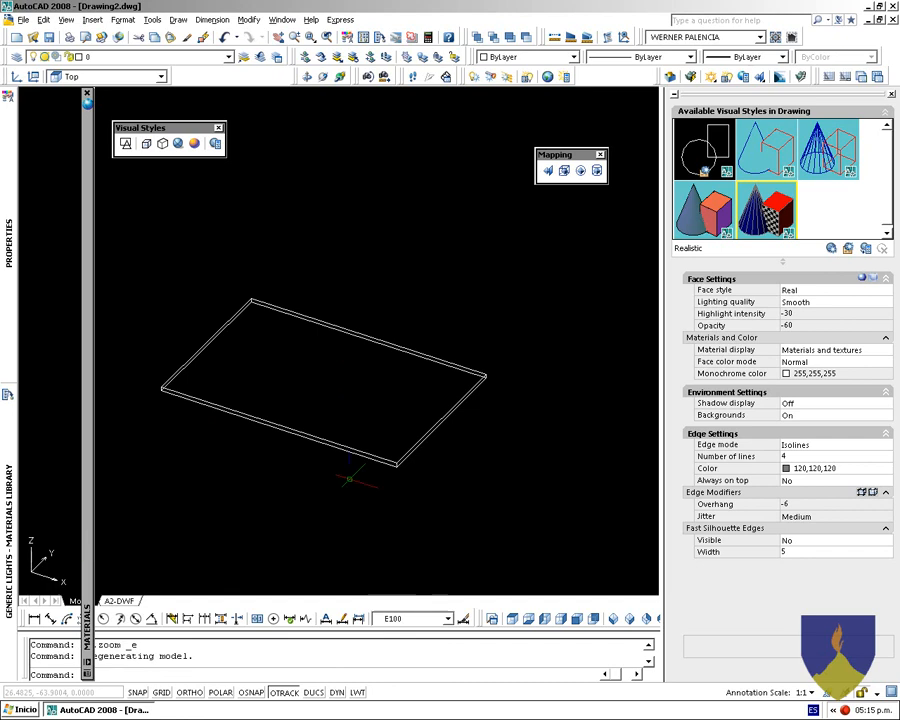
pyautogui.click(191, 148)
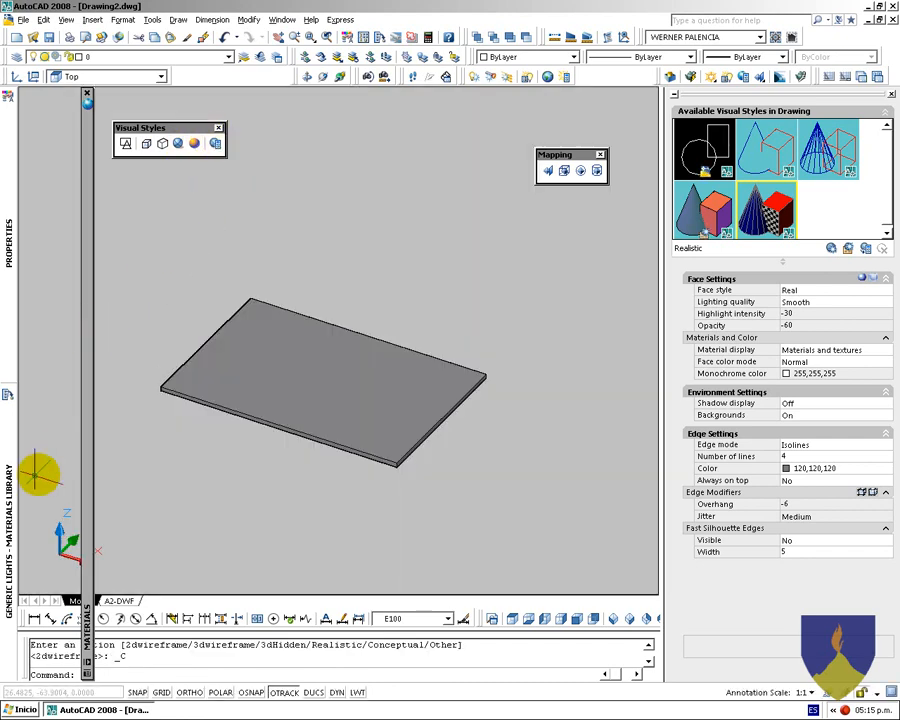
# Apply the Finishes.Tiling.Ceramic.Mosaic.Blue material from the materials library to the slab
pyautogui.moveTo(22, 470)
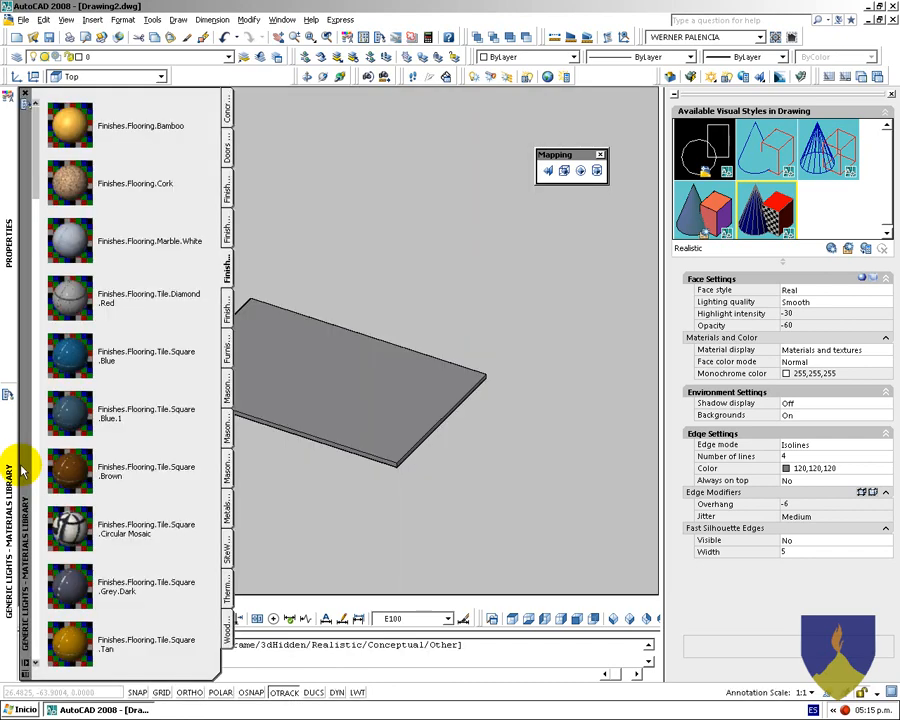
pyautogui.click(228, 236)
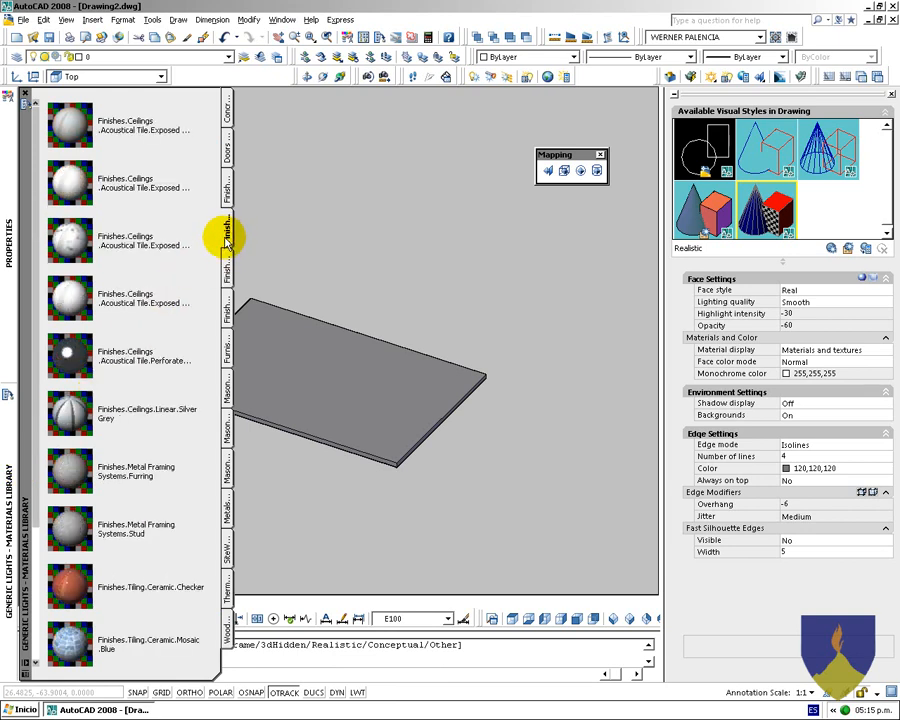
pyautogui.scroll(-3, 169, 388)
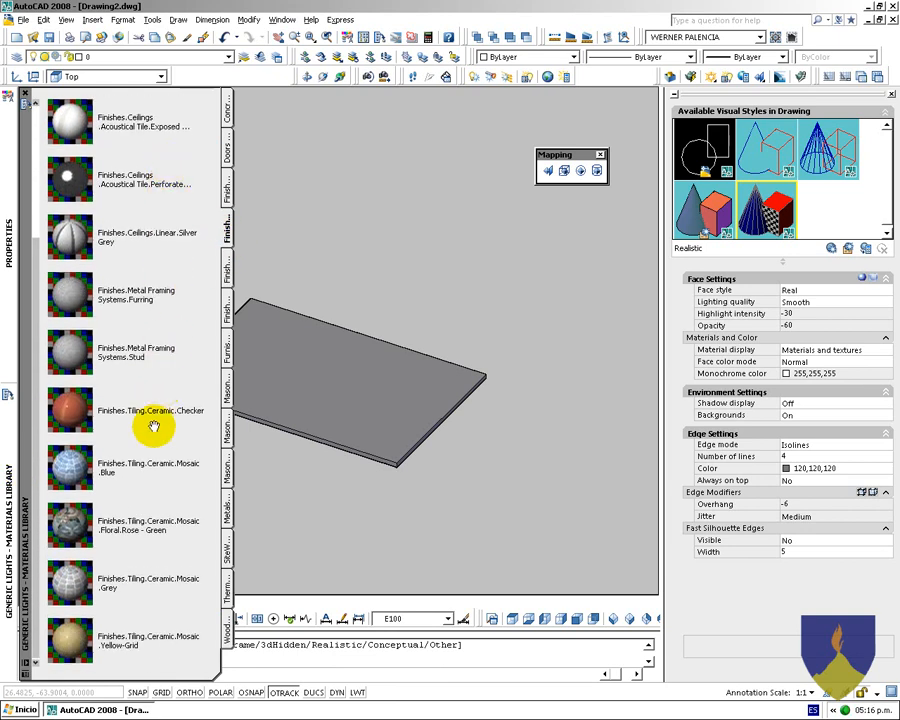
pyautogui.click(66, 478)
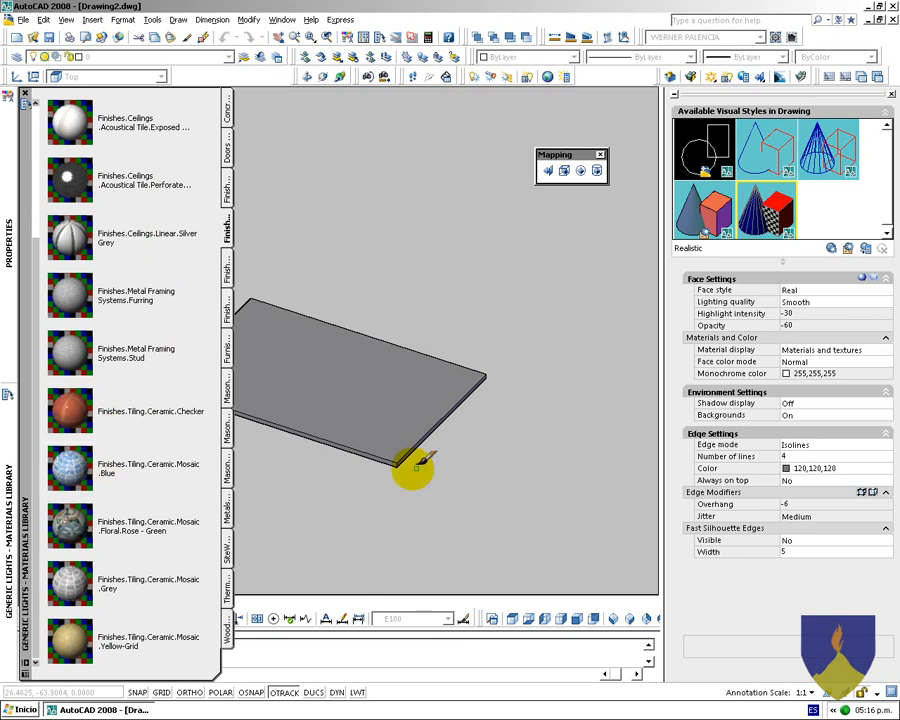
pyautogui.click(444, 487)
pyautogui.click(362, 394)
pyautogui.press('Return')
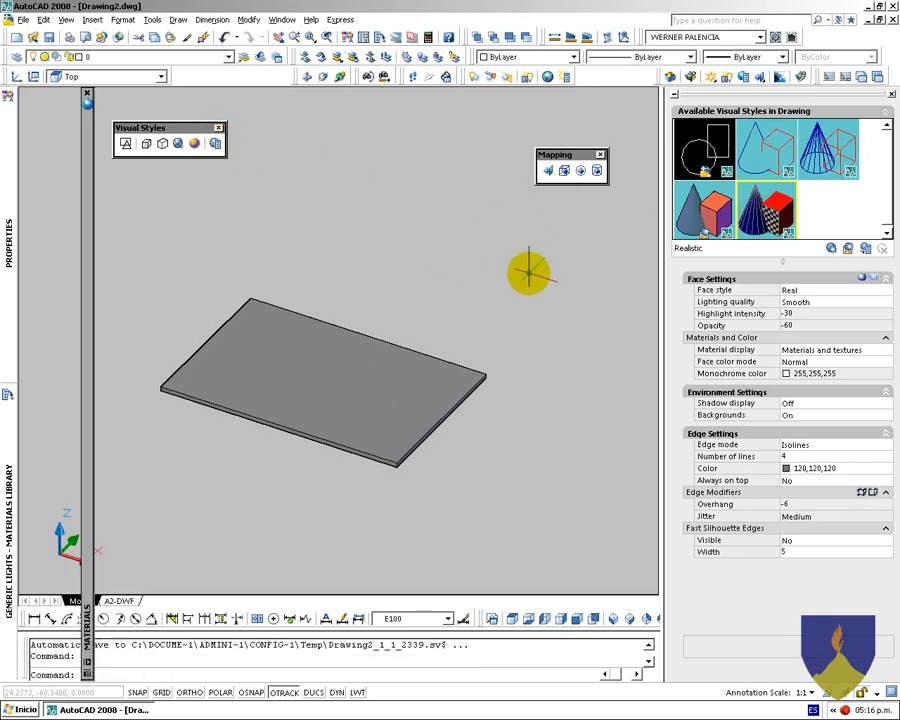
# Display the slab in the Realistic visual style and apply planar material mapping to it
pyautogui.doubleClick(771, 216)
pyautogui.click(421, 294)
pyautogui.click(366, 335)
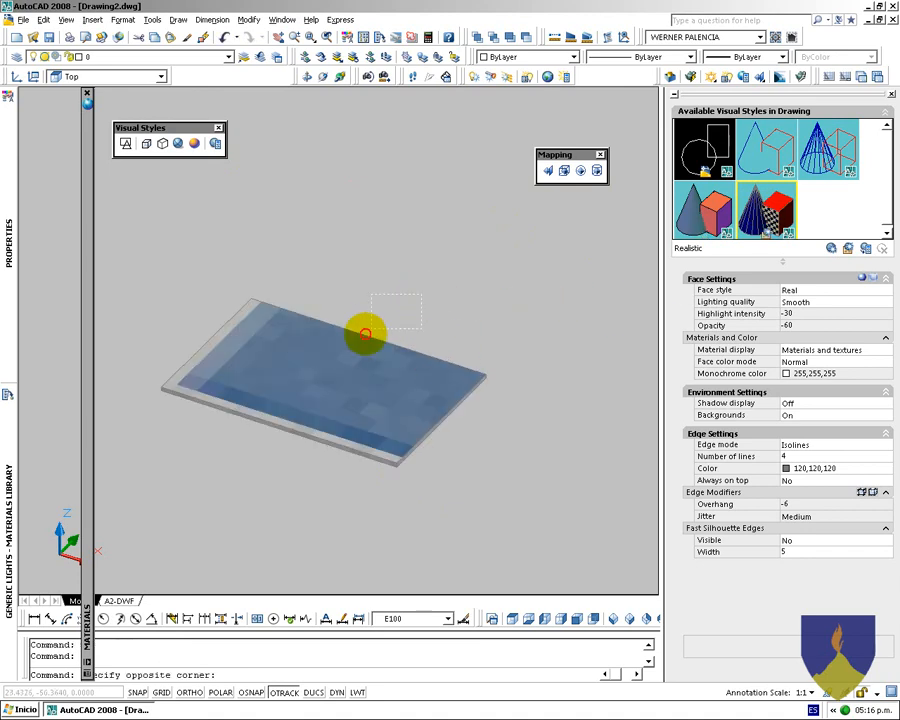
pyautogui.click(547, 171)
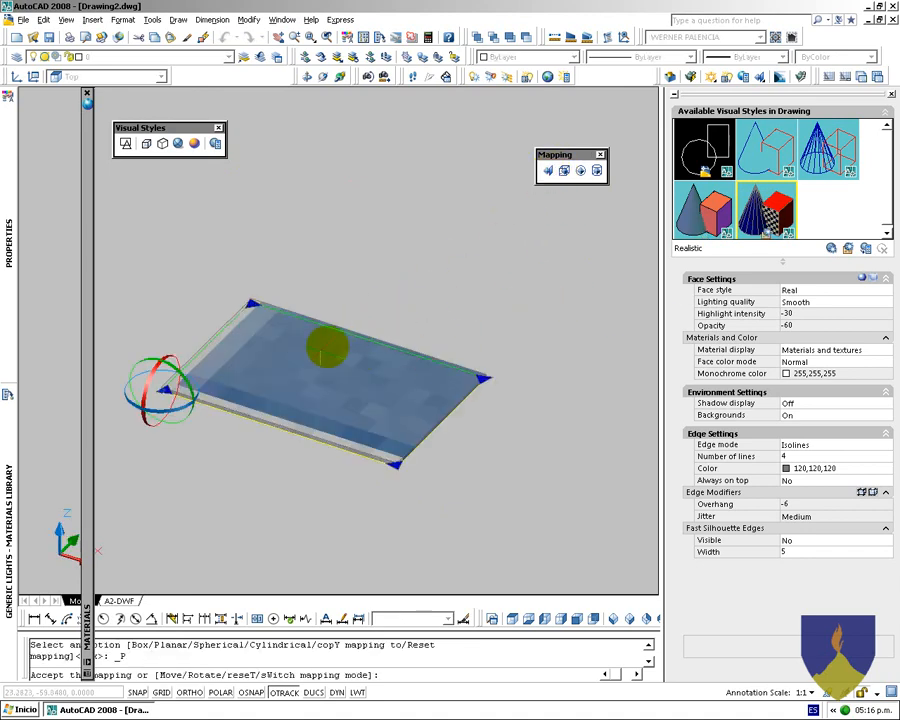
pyautogui.moveTo(250, 304); pyautogui.dragTo(392, 462)
pyautogui.press('Return')
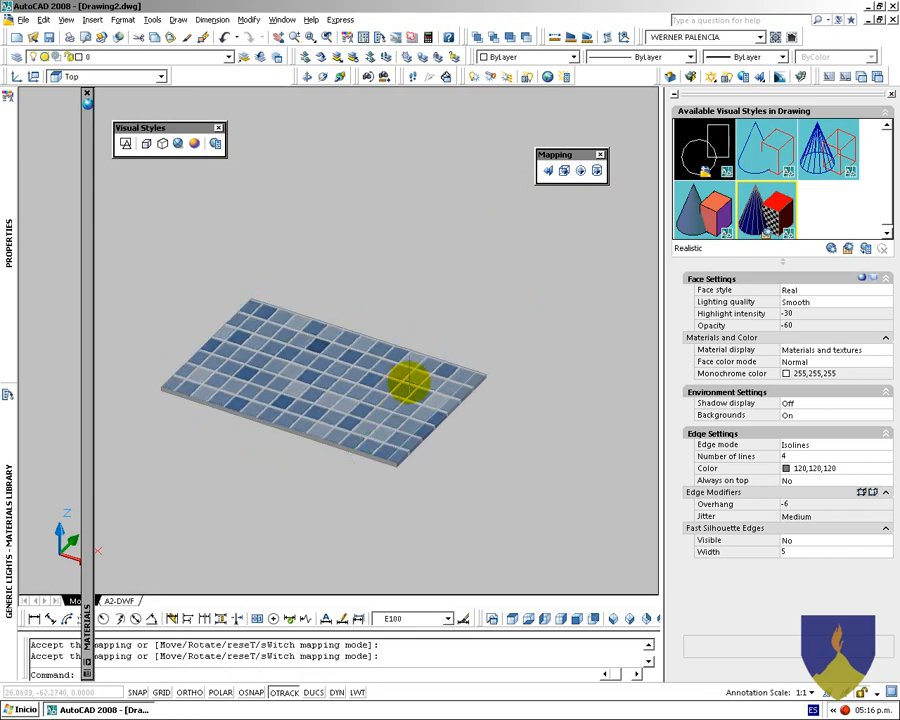
# Switch the 3D orbit view to perspective projection and frame the tiled slab from a closer angle
pyautogui.moveTo(364, 366); pyautogui.dragTo(410, 403, button='middle')
pyautogui.scroll(3, 372, 372)
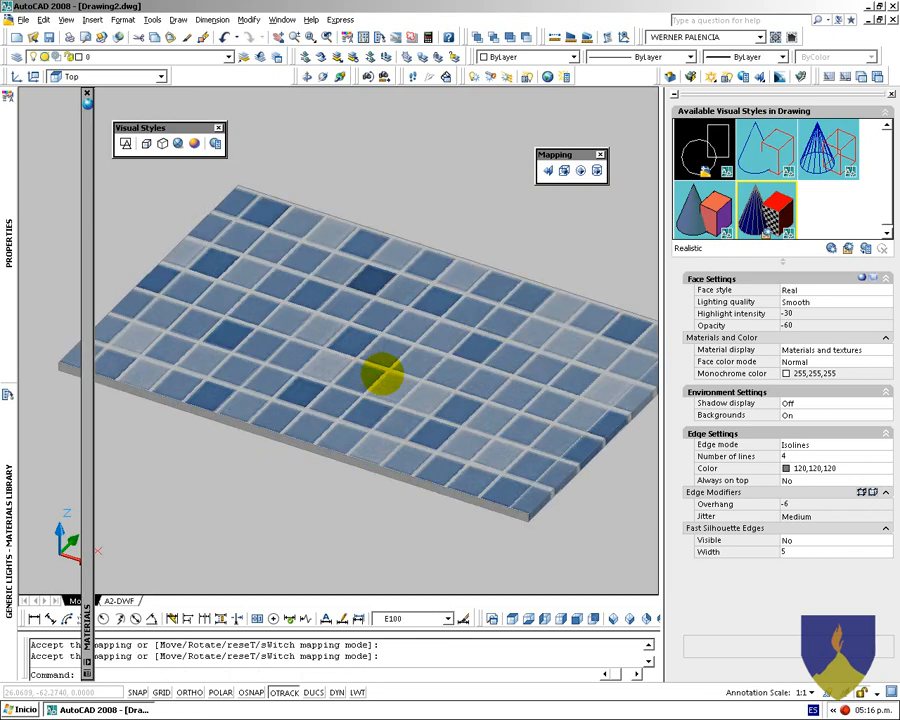
pyautogui.scroll(-5, 383, 376)
pyautogui.scroll(2, 418, 414)
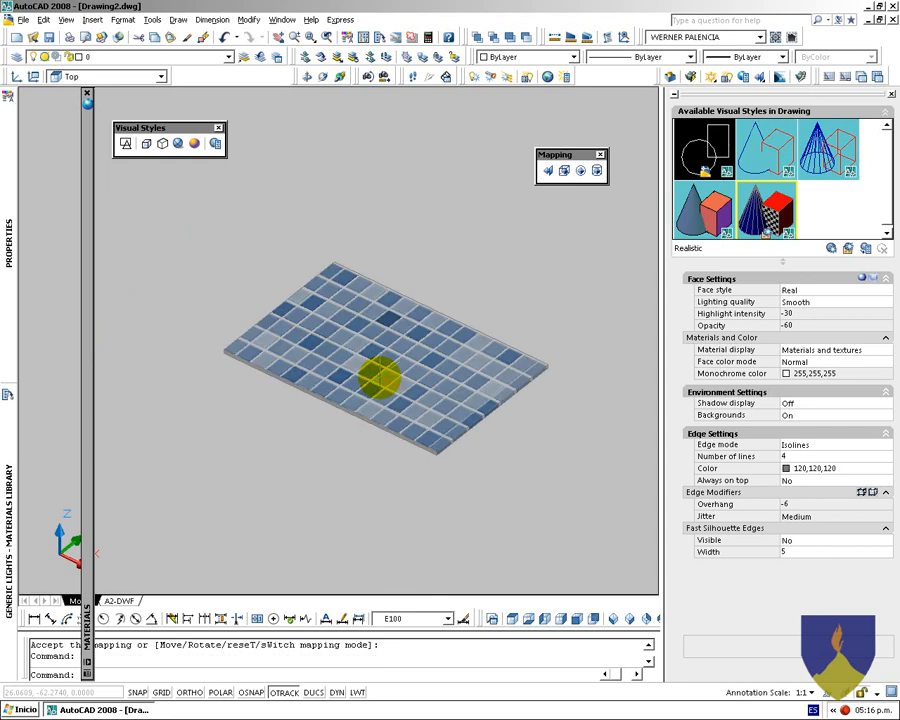
pyautogui.write('3DO')
pyautogui.press('Return')
pyautogui.rightClick(377, 358)
pyautogui.click(405, 503)
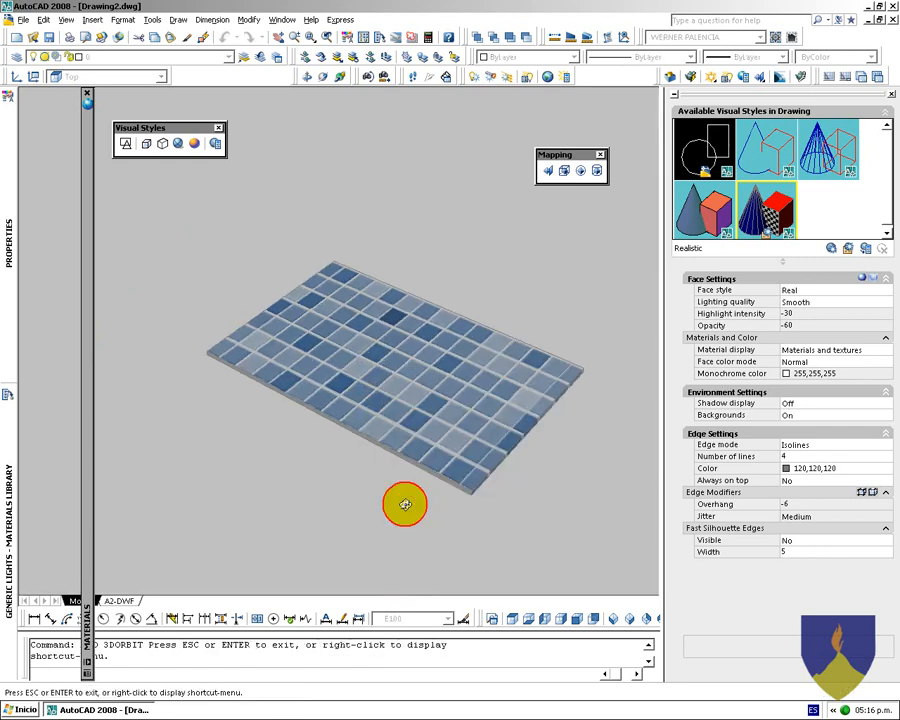
pyautogui.scroll(3, 436, 430)
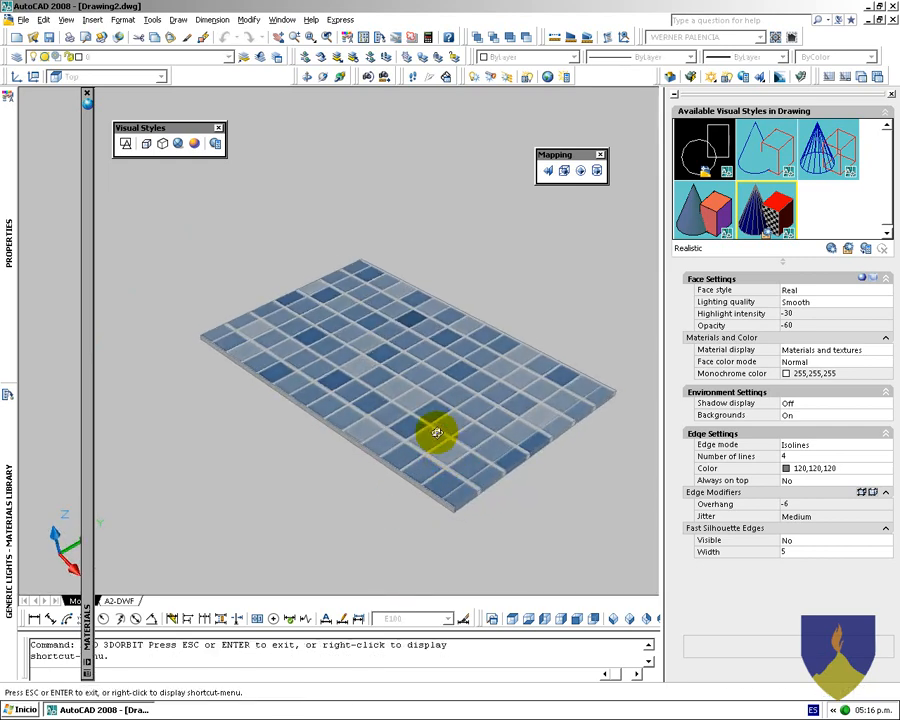
pyautogui.moveTo(423, 416); pyautogui.dragTo(371, 408, button='middle')
pyautogui.rightClick(371, 408)
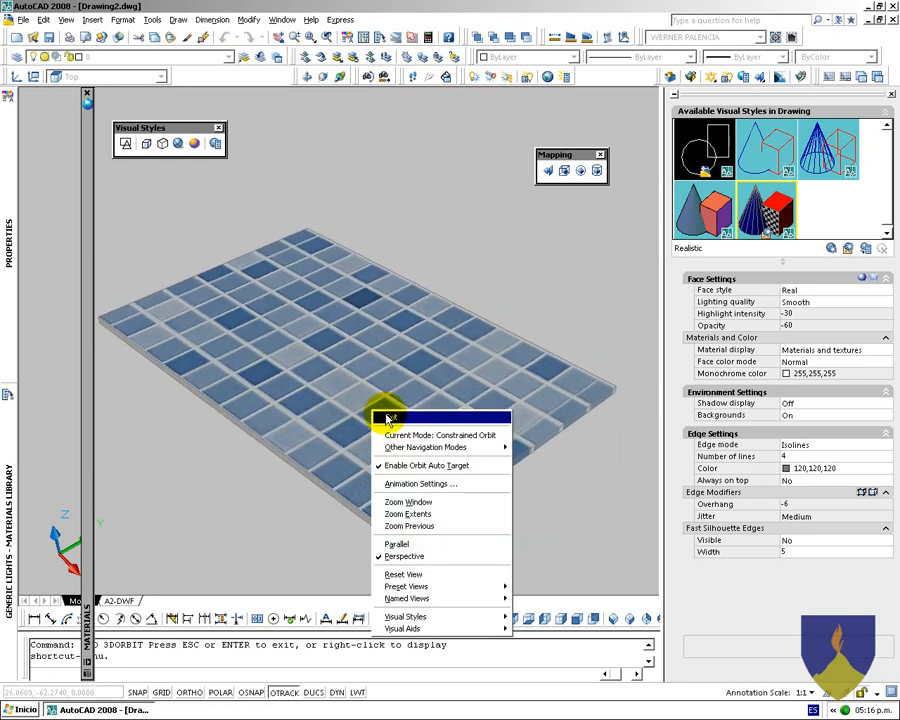
pyautogui.click(388, 418)
# Save the current perspective view as a named view called 1
pyautogui.write('-v')
pyautogui.press('Return')
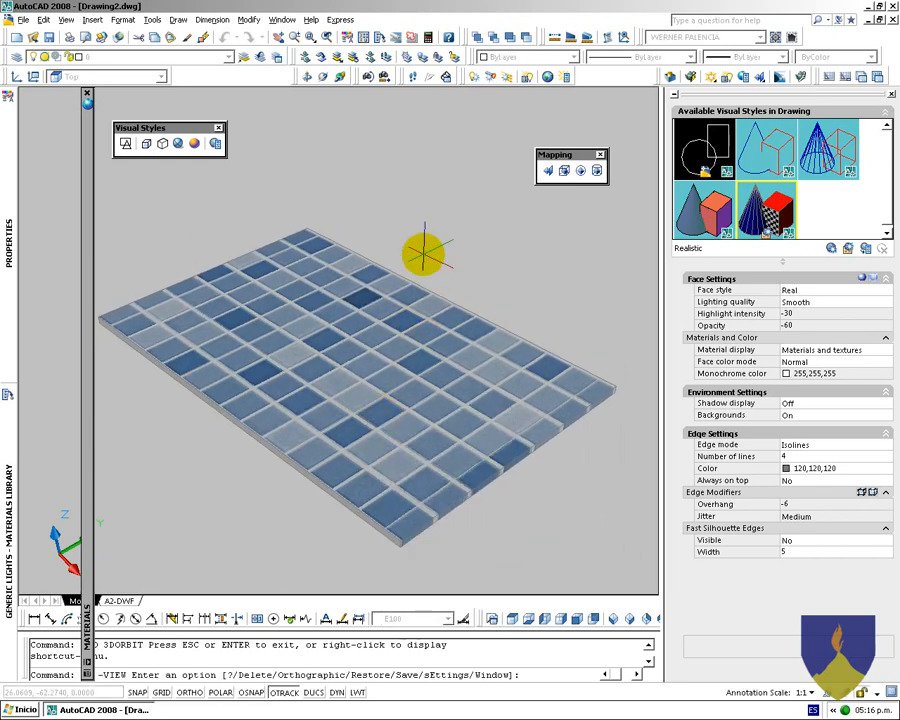
pyautogui.write('S')
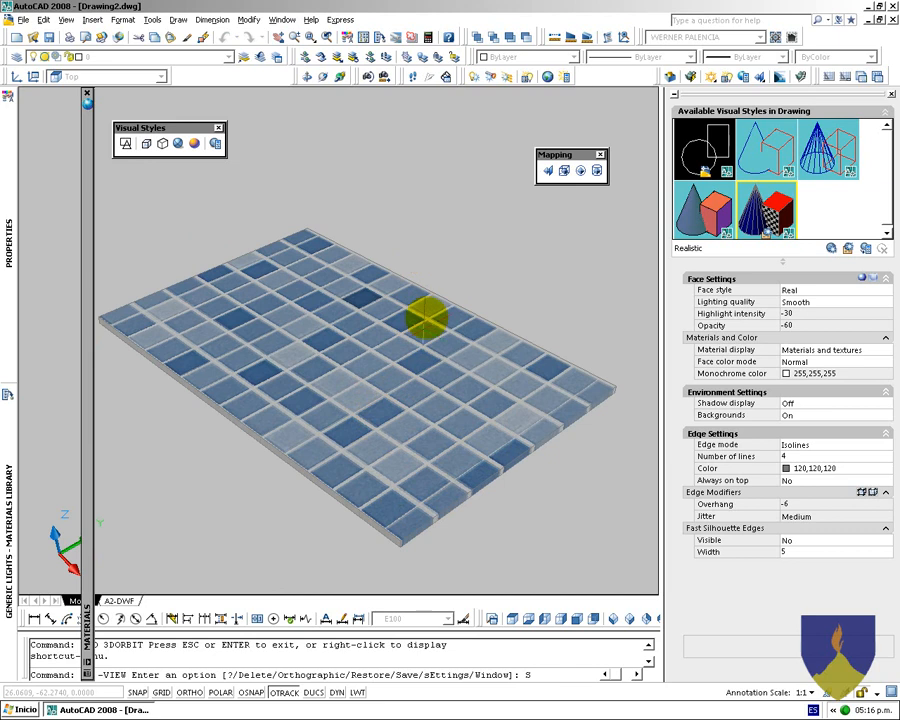
pyautogui.press('Return')
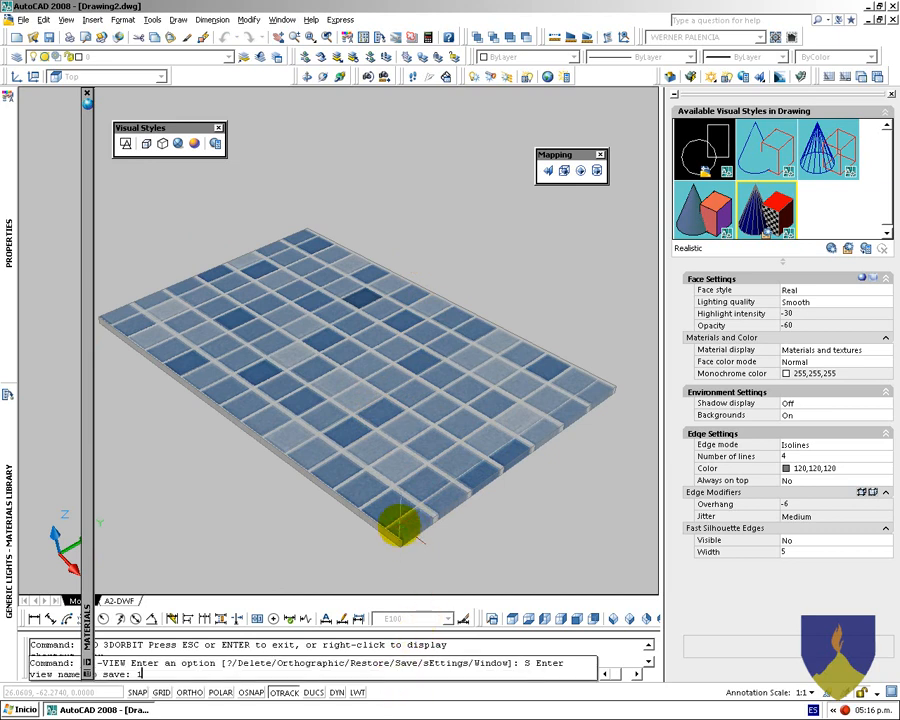
pyautogui.write('1')
pyautogui.press('Return')
pyautogui.press('Escape')
pyautogui.press('Escape')
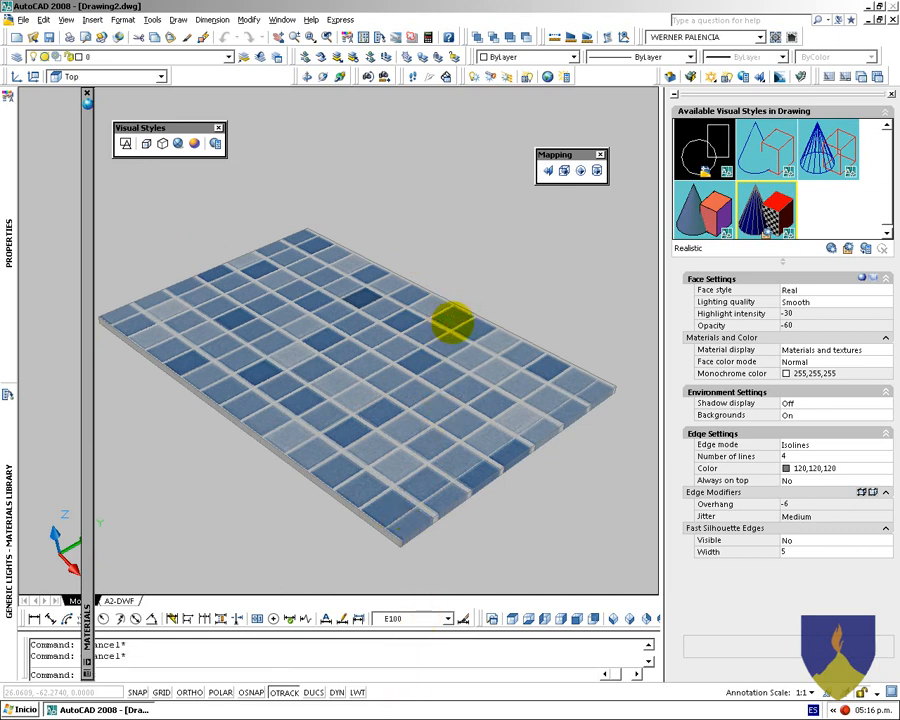
# Render the tiled slab to check the mosaic material, and dismiss the render window
pyautogui.write('rr')
pyautogui.press('Return')
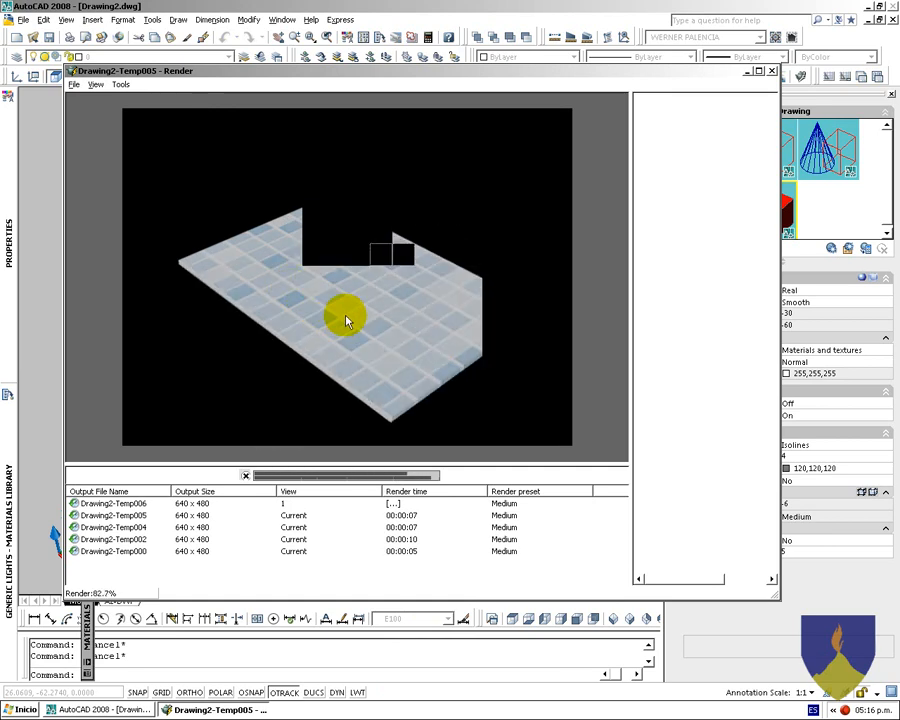
pyautogui.press('Escape')
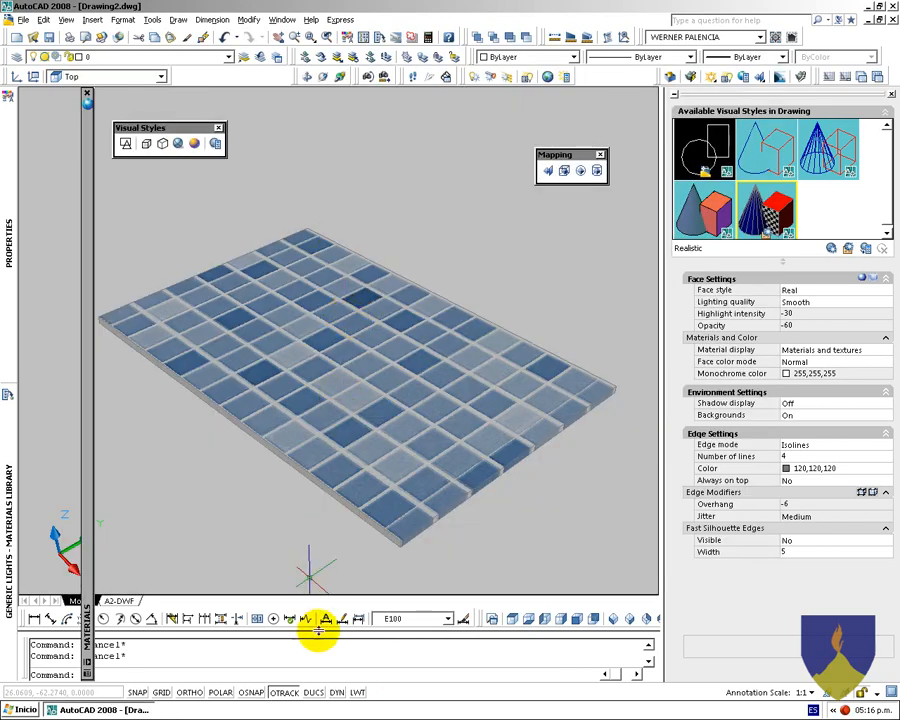
# Turn on Dynamic UCS and draw a small rectangle on the slab's top face
pyautogui.click(313, 692)
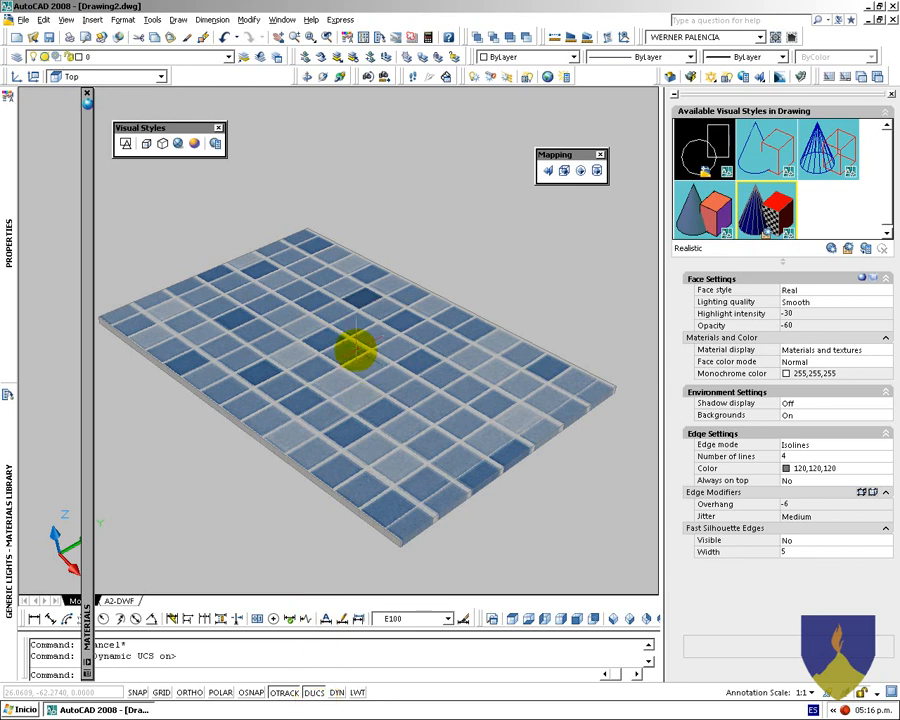
pyautogui.write('rec')
pyautogui.press('Return')
pyautogui.click(250, 325)
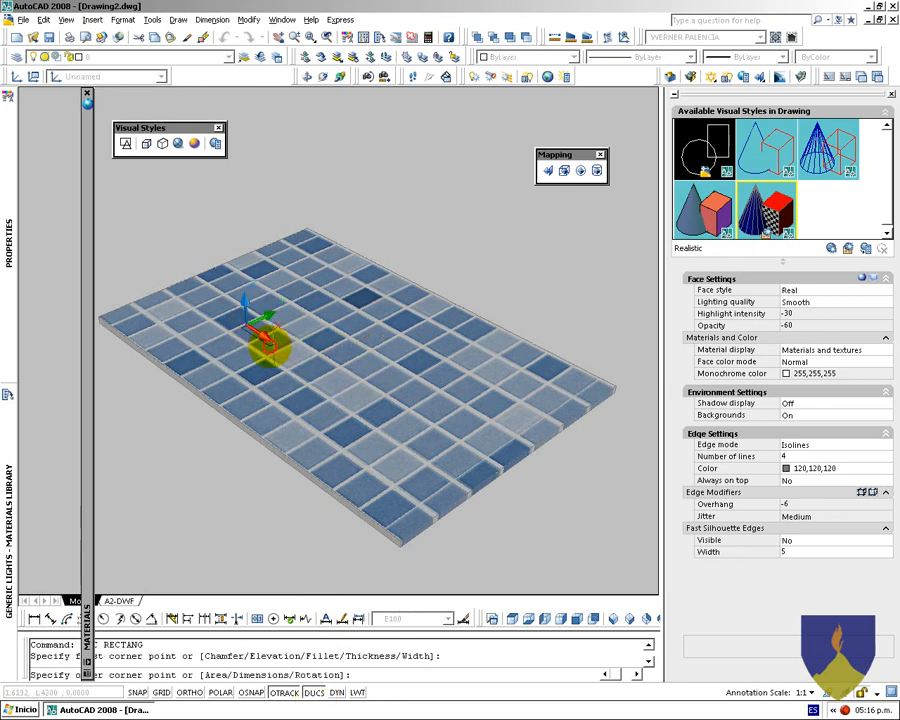
pyautogui.click(338, 329)
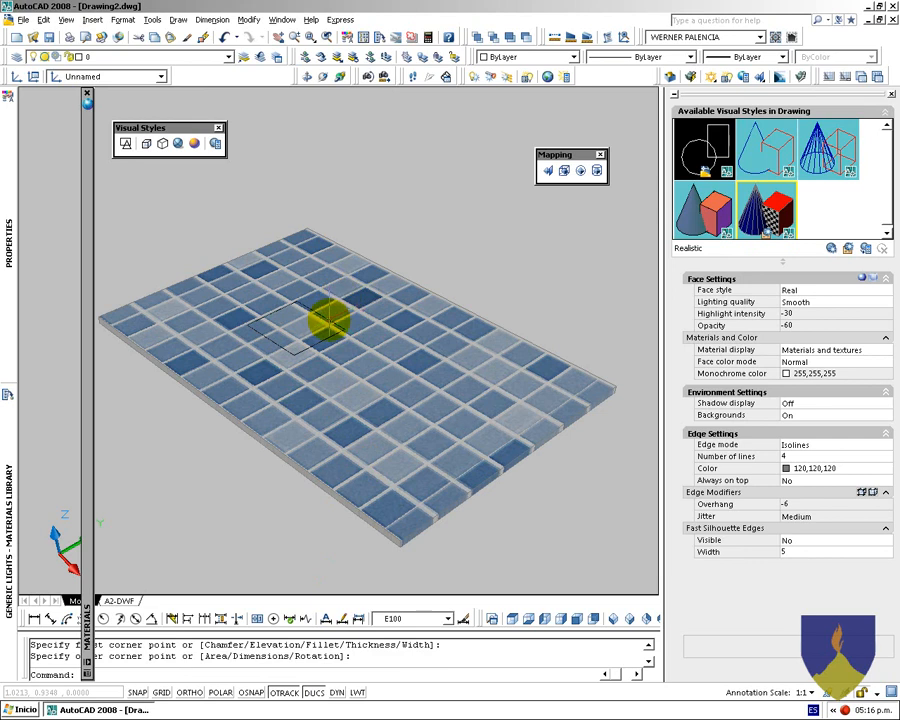
# Erase the small rectangle drawn on the slab's top face
pyautogui.write('ext')
pyautogui.press('Return')
pyautogui.press('Escape')
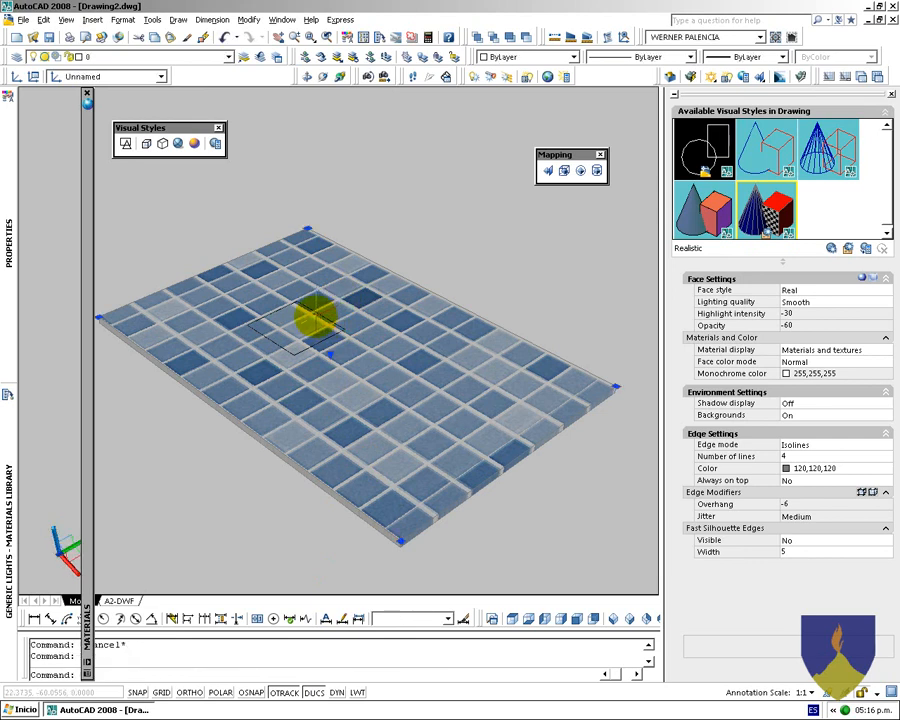
pyautogui.click(187, 215)
pyautogui.click(352, 396)
pyautogui.press('Delete')
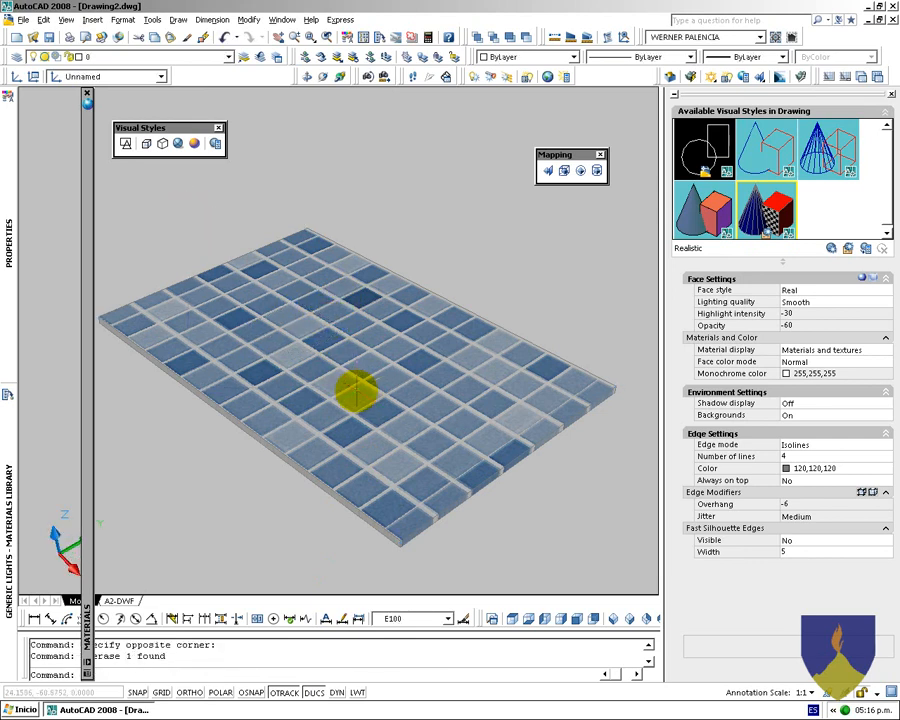
# Model a tall solid box standing on the slab's top face
pyautogui.write('box')
pyautogui.press('Return')
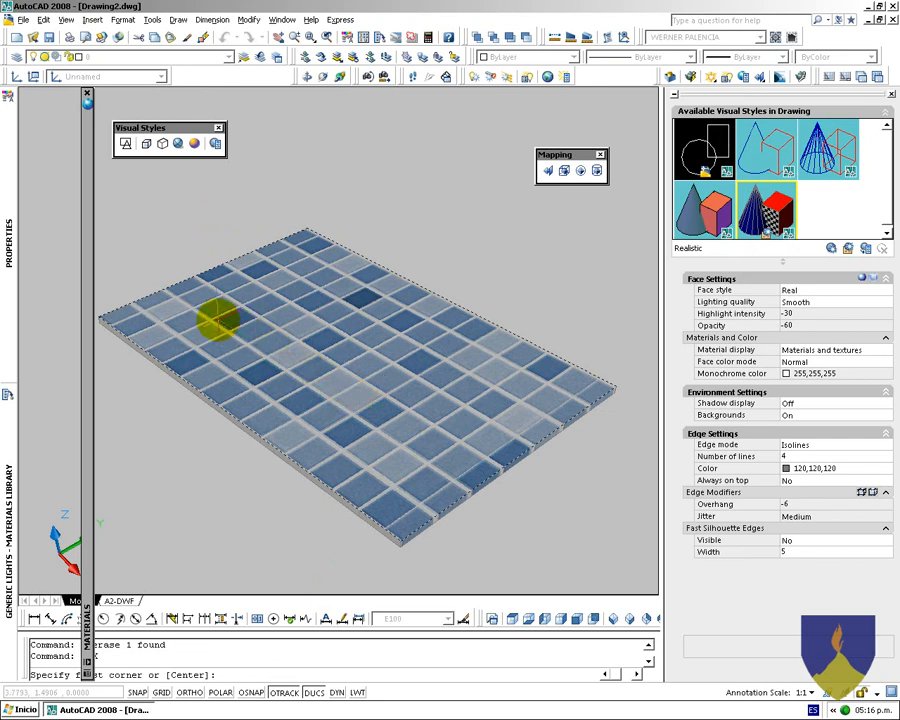
pyautogui.click(225, 318)
pyautogui.click(358, 325)
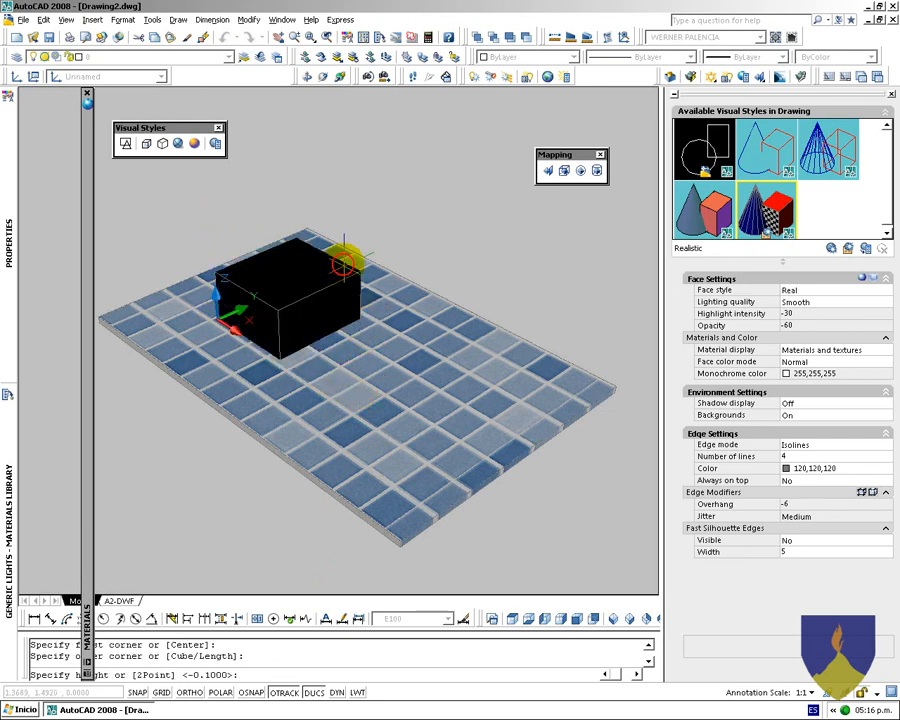
pyautogui.click(325, 193)
# Stretch one top edge of the box outward with polar tracking on so that side face slants
pyautogui.keyDown('ctrl'); pyautogui.click(331, 194); pyautogui.keyUp('ctrl')
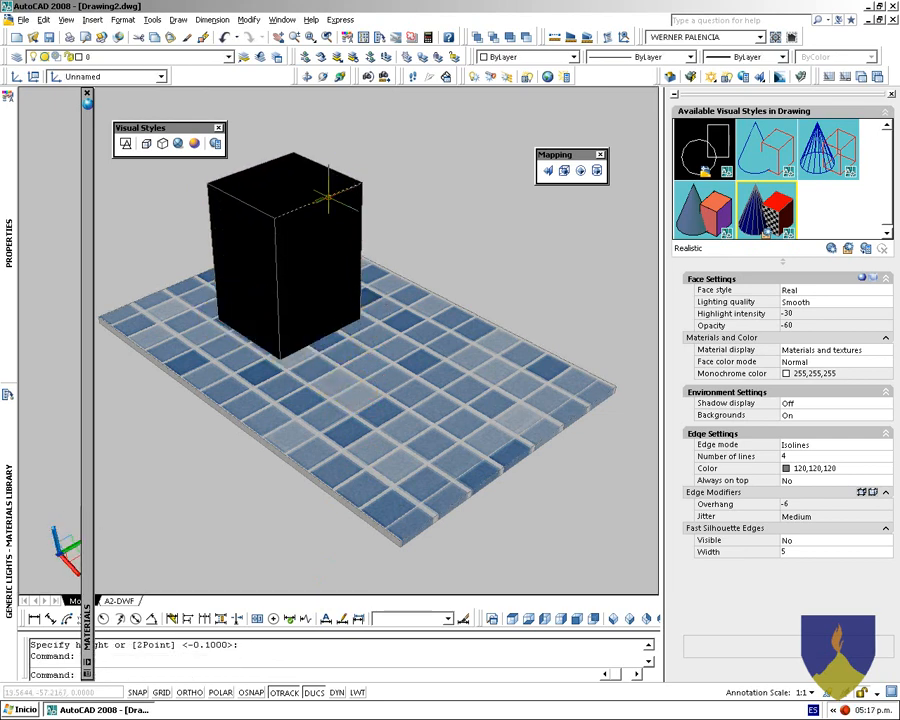
pyautogui.click(320, 201)
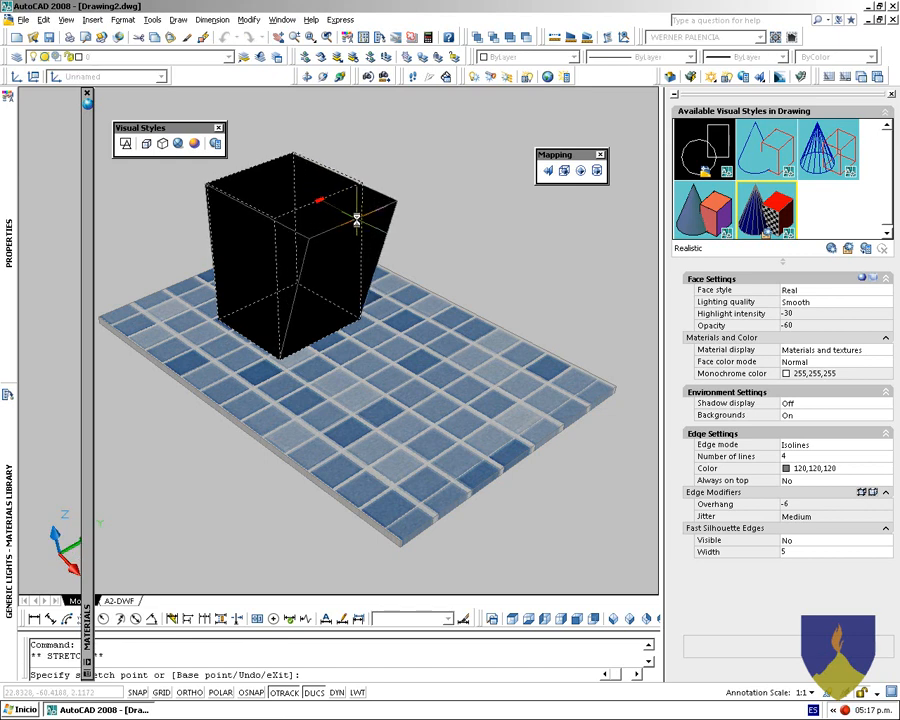
pyautogui.click(220, 692)
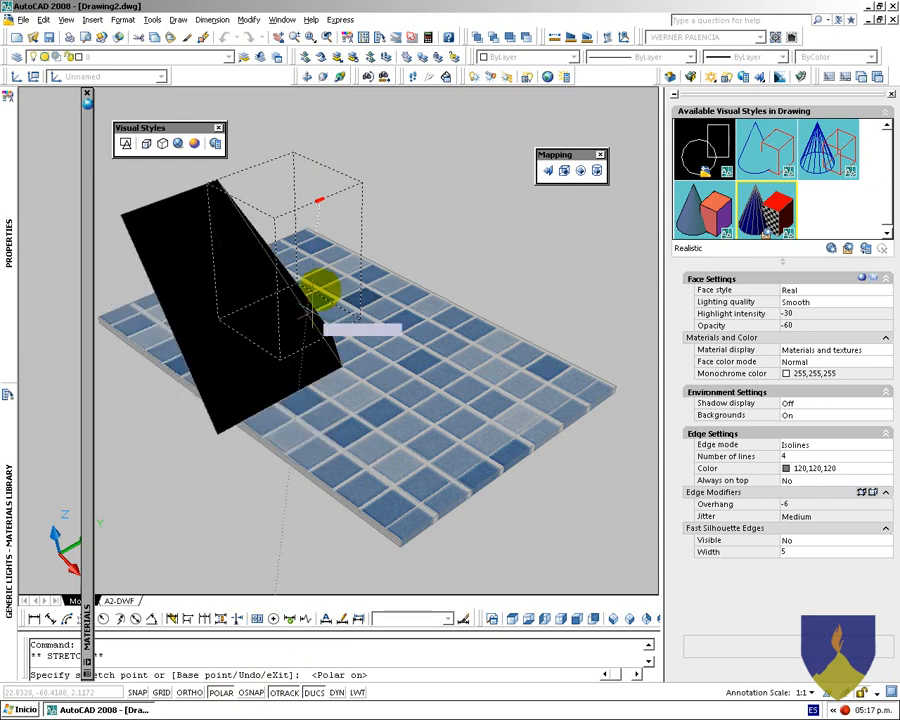
pyautogui.click(353, 218)
# Render the slab with the slanted box to check the scene, and dismiss the render window
pyautogui.moveTo(423, 264)
pyautogui.mouseDown(button='middle')
pyautogui.moveTo(454, 321)
pyautogui.moveTo(427, 288)
pyautogui.mouseUp(button='middle')
pyautogui.press('Escape')
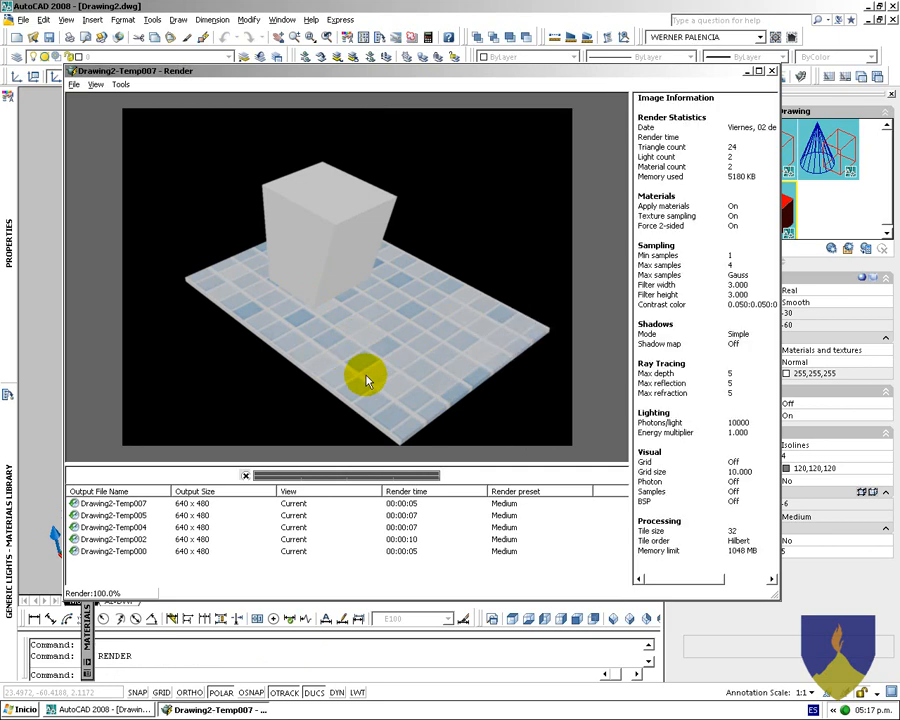
pyautogui.press('Escape')
pyautogui.press('Escape')
pyautogui.click(480, 311)
pyautogui.click(460, 333)
pyautogui.press('Escape')
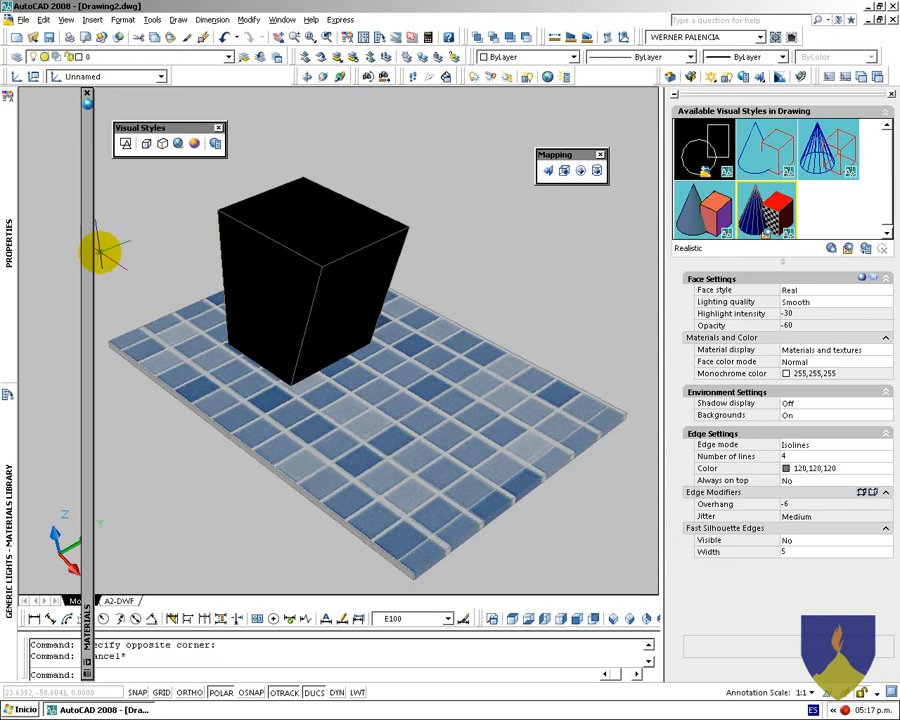
# Select the Finishes.Tiling.Ceramic.Mosaic.Blue material for editing and enlarge the Material Editor to show its property and map settings
pyautogui.moveTo(14, 445)
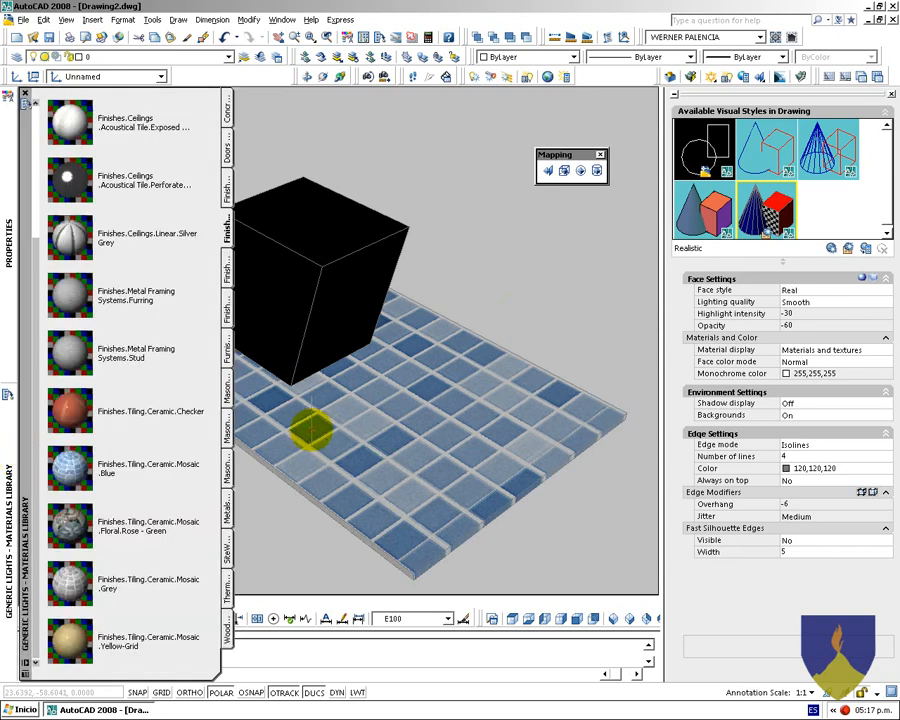
pyautogui.moveTo(311, 428); pyautogui.dragTo(361, 422, button='middle')
pyautogui.moveTo(90, 280)
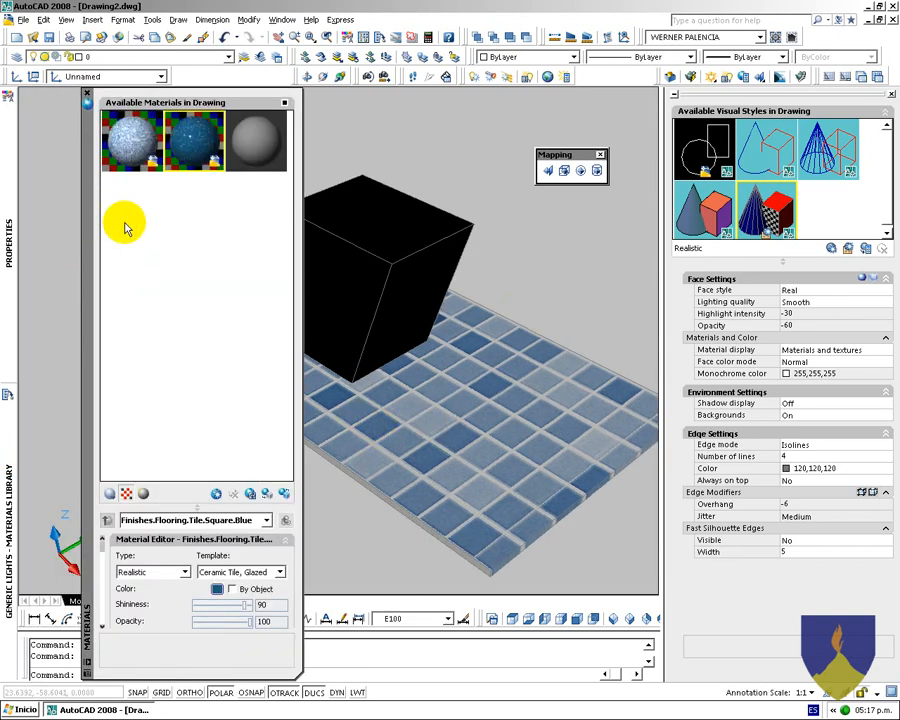
pyautogui.click(125, 162)
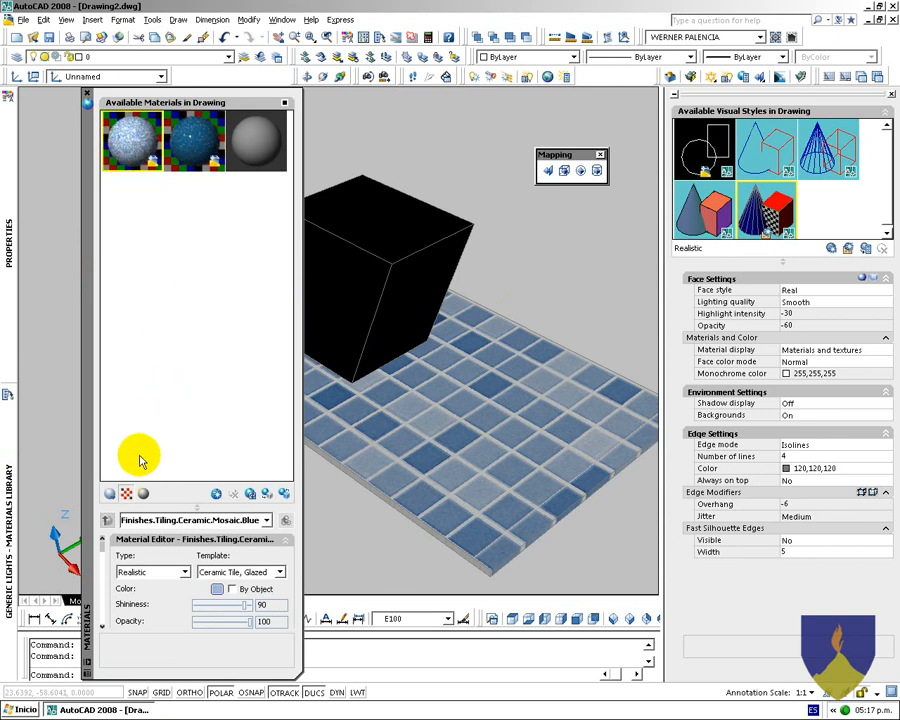
pyautogui.moveTo(105, 547)
pyautogui.mouseDown()
pyautogui.moveTo(104, 585)
pyautogui.moveTo(104, 571)
pyautogui.mouseUp()
pyautogui.moveTo(176, 506); pyautogui.dragTo(177, 191)
pyautogui.moveTo(300, 358); pyautogui.dragTo(469, 358)
pyautogui.moveTo(104, 370); pyautogui.dragTo(101, 250)
# Set the material swatch size to Large and heighten the area of available materials
pyautogui.doubleClick(132, 145)
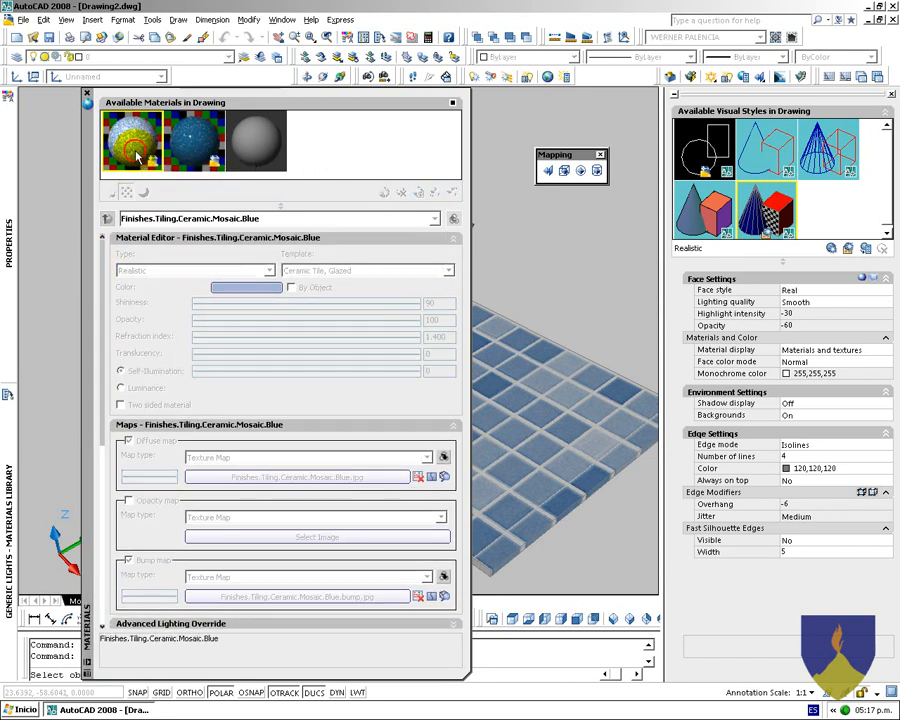
pyautogui.press('Escape')
pyautogui.click(127, 147)
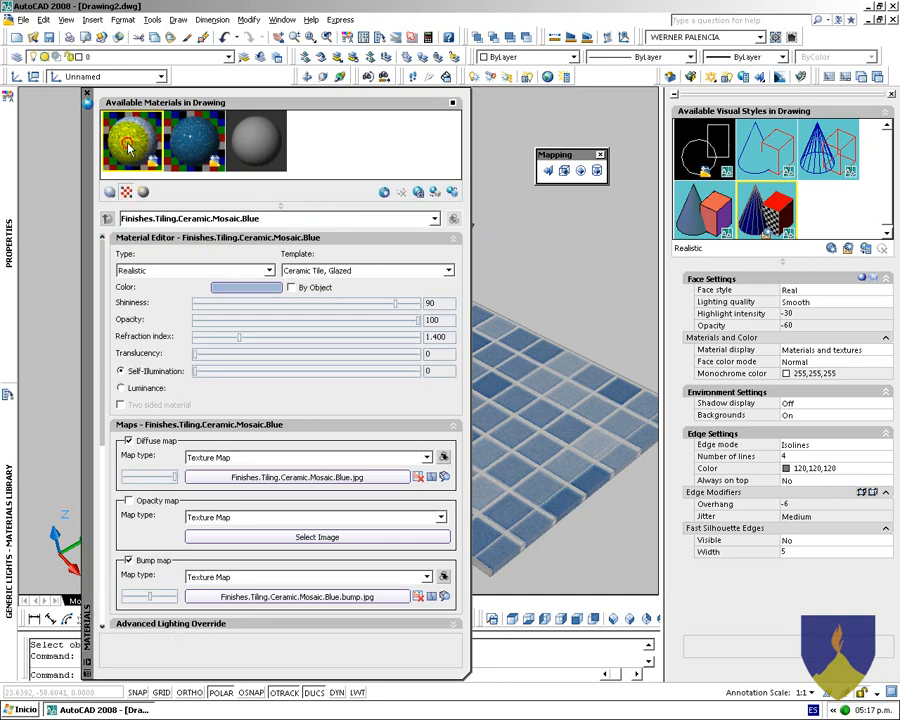
pyautogui.rightClick(128, 148)
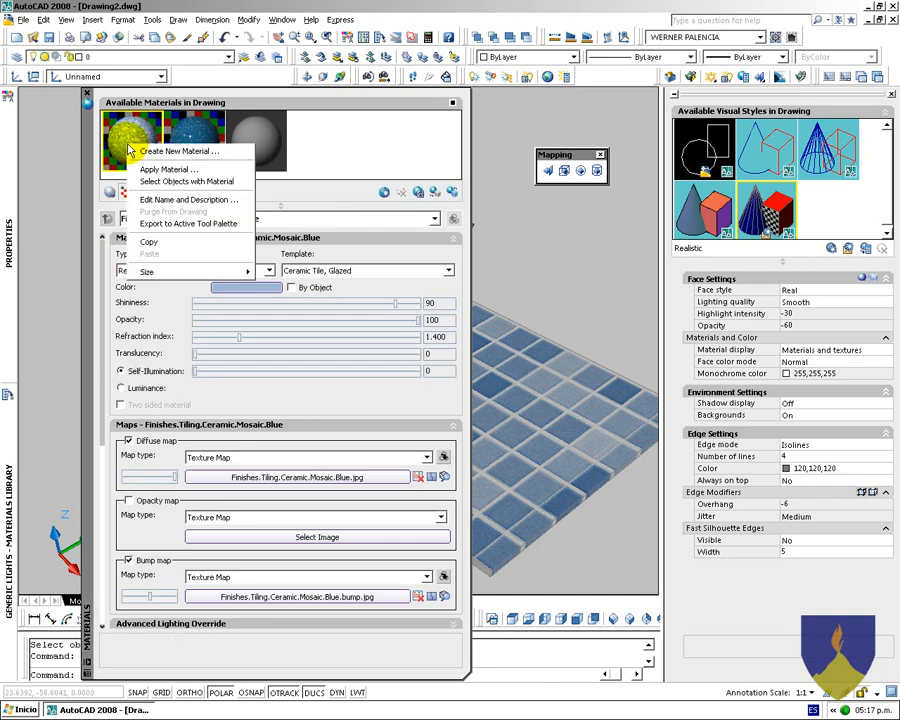
pyautogui.moveTo(215, 271)
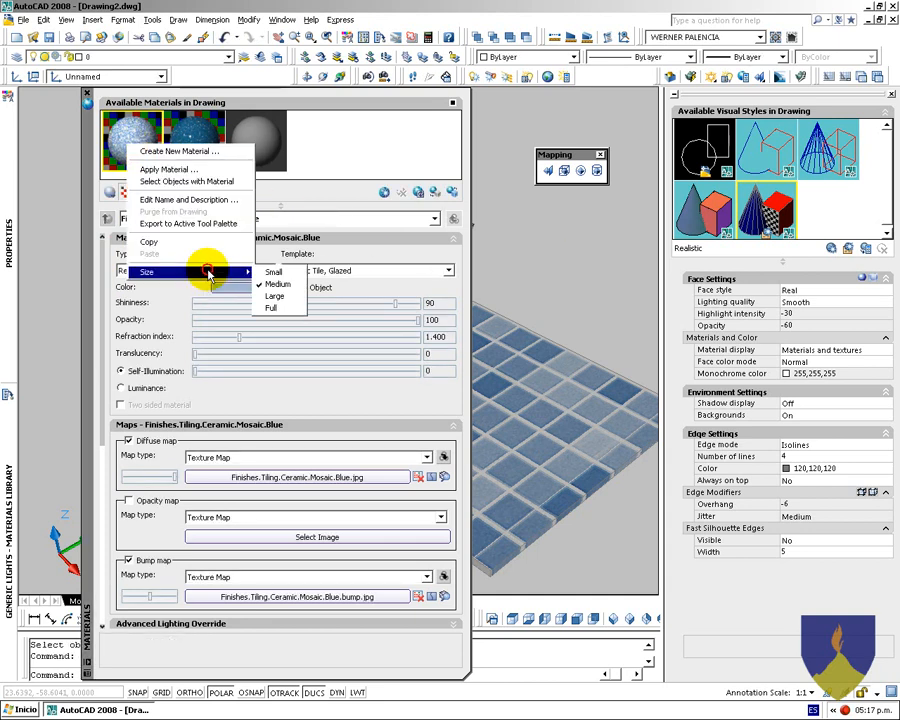
pyautogui.click(280, 295)
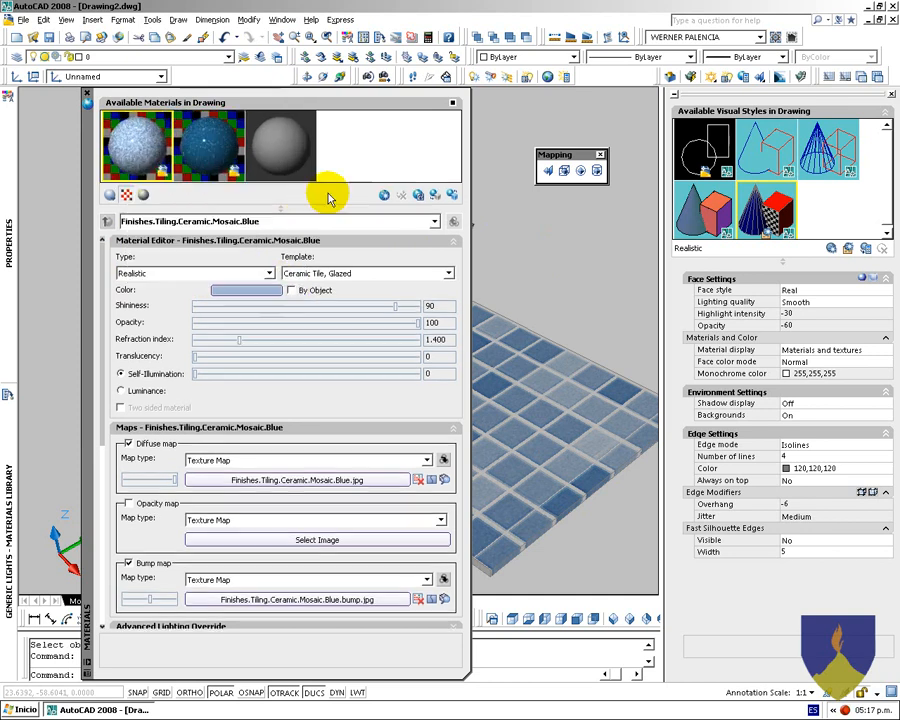
pyautogui.moveTo(244, 210); pyautogui.dragTo(244, 253)
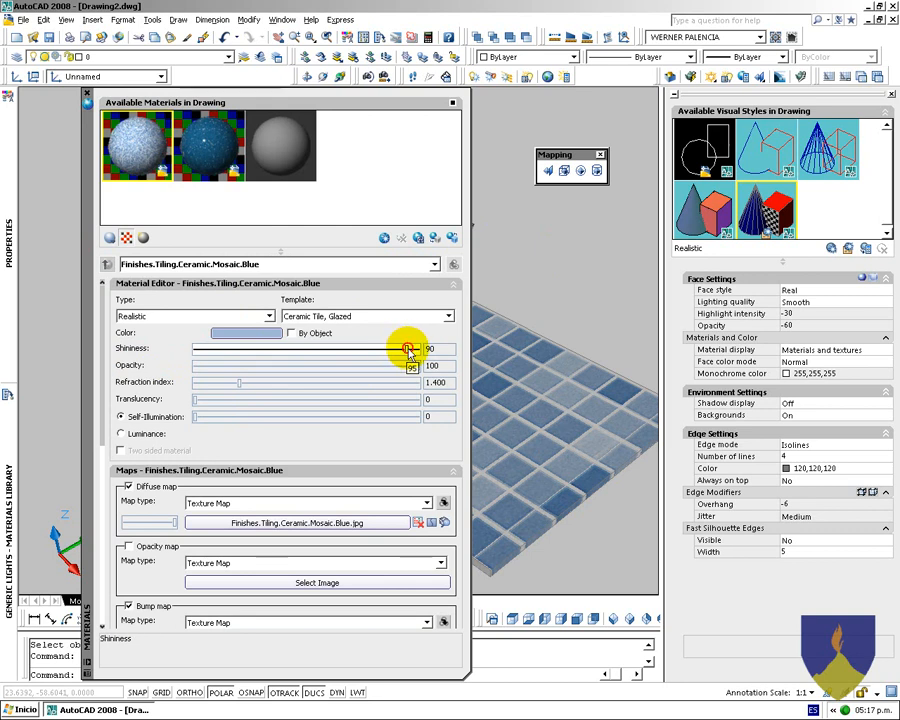
# Raise the mosaic material's refraction index to about 2.24
pyautogui.click(247, 387)
pyautogui.moveTo(243, 386); pyautogui.dragTo(318, 388)
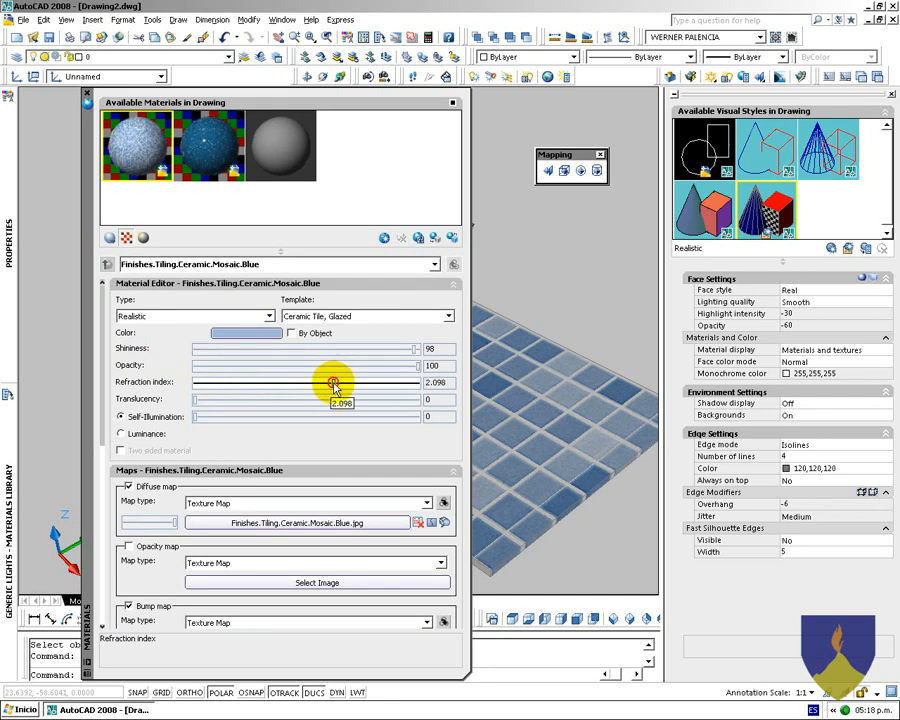
pyautogui.click(197, 414)
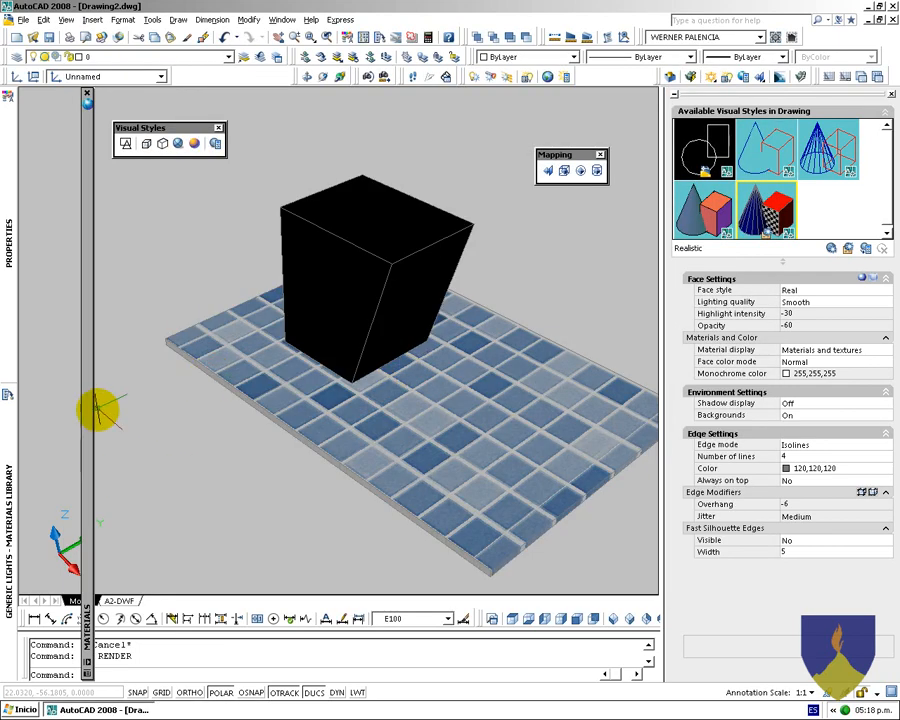
# Set the mosaic material's refraction index to 3 and shininess to 100, and render the scene to check the reflections
pyautogui.moveTo(86, 500)
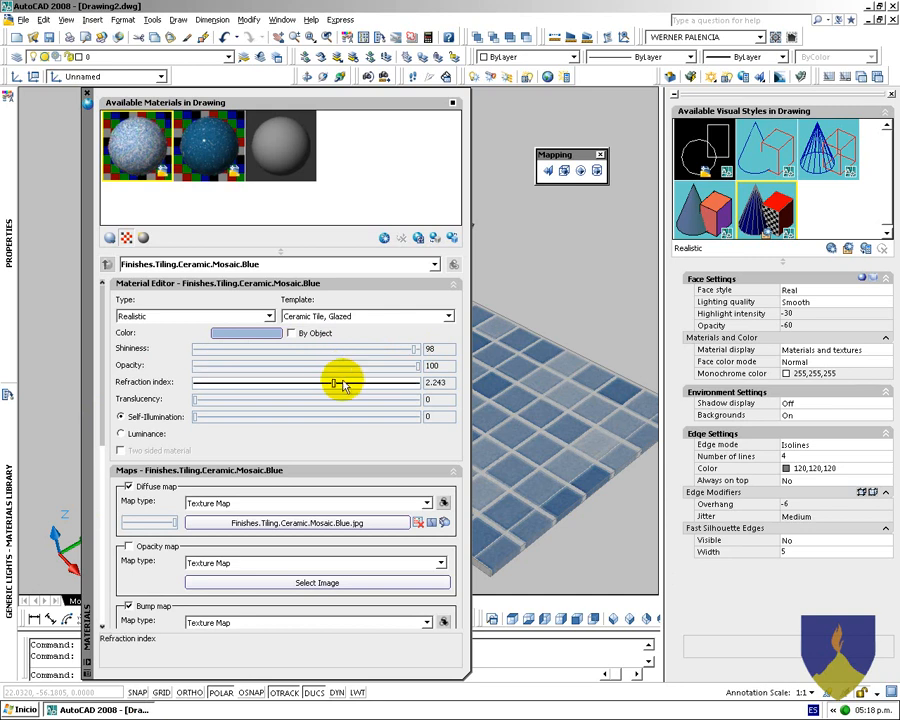
pyautogui.doubleClick(437, 382)
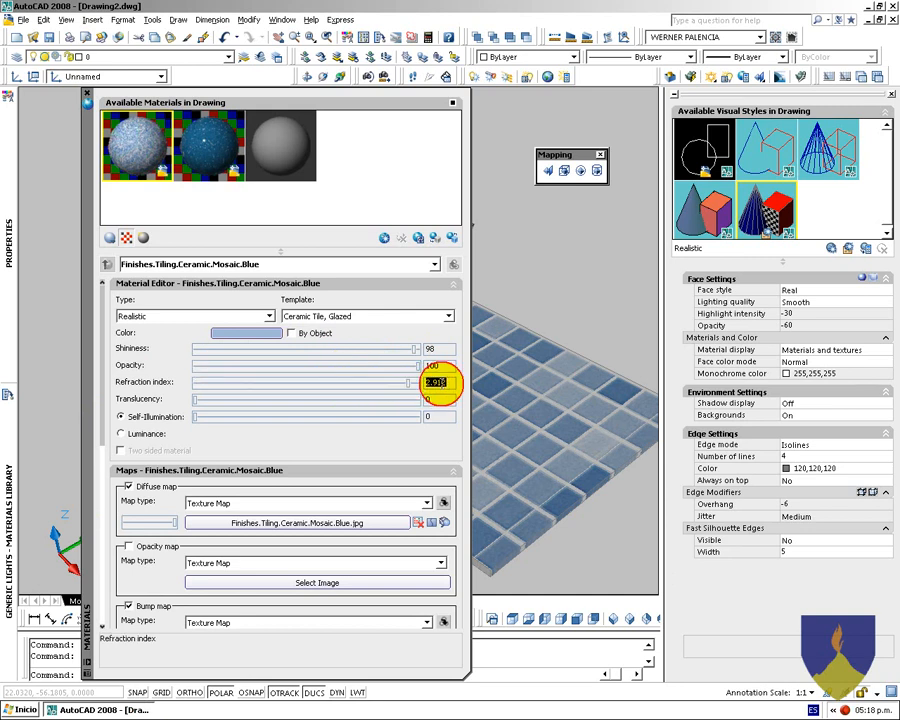
pyautogui.write('3')
pyautogui.press('Return')
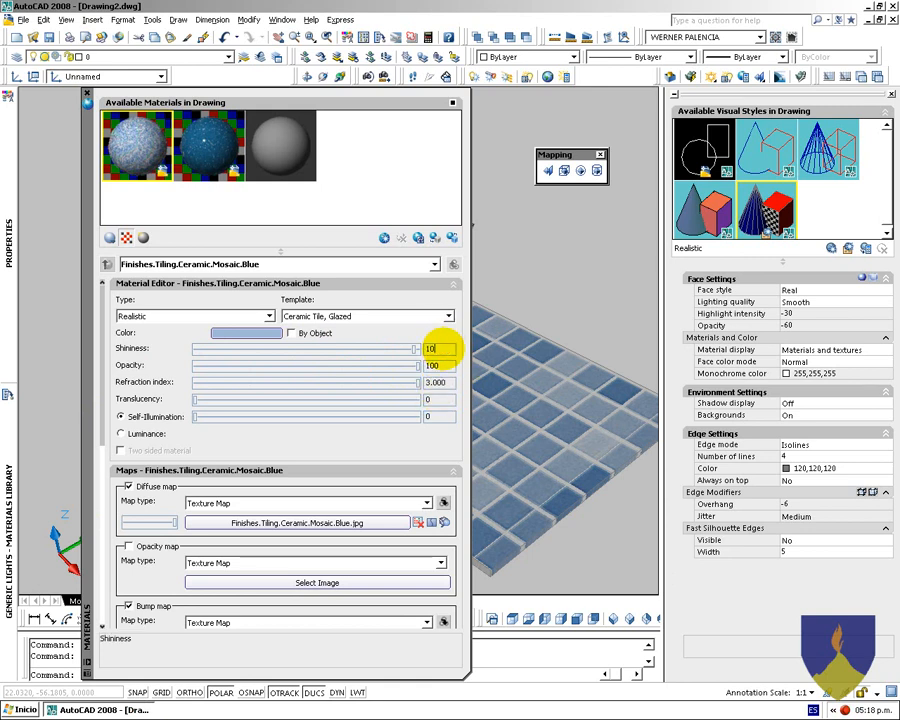
pyautogui.click(439, 382)
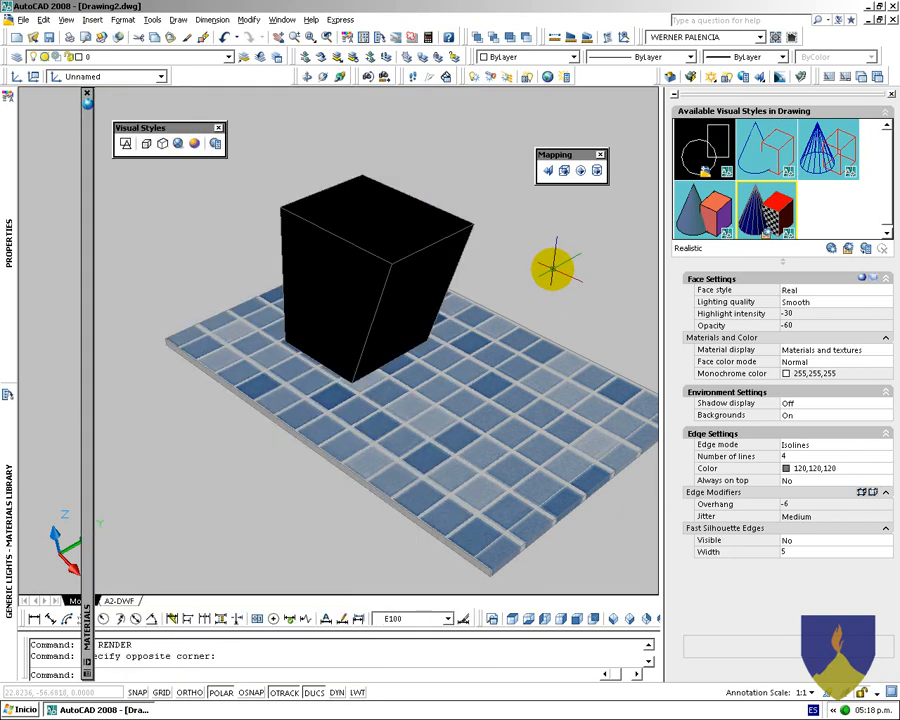
pyautogui.press('Return')
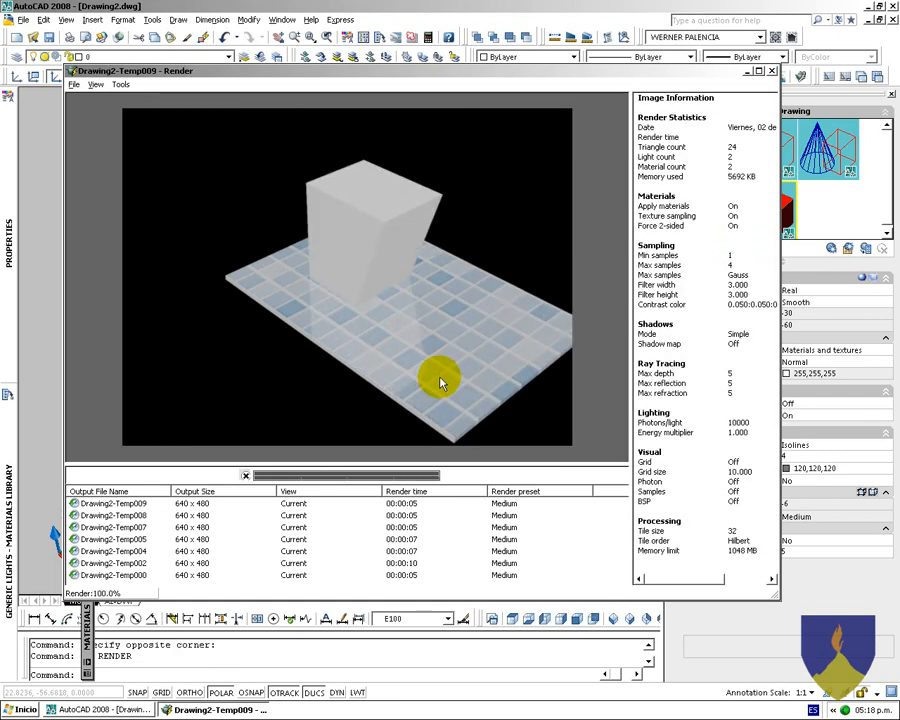
pyautogui.press('Escape')
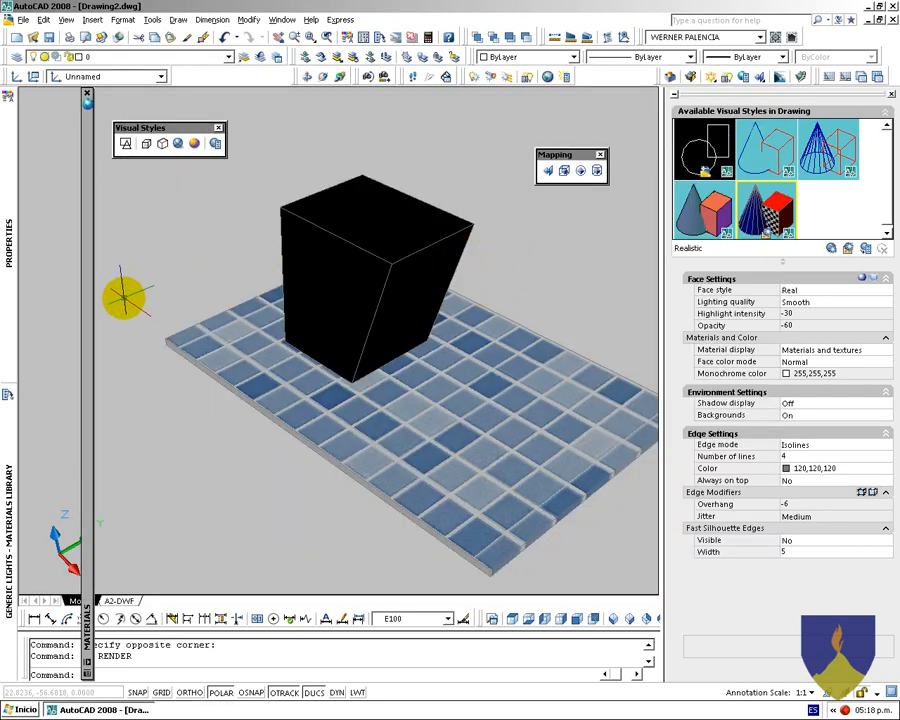
# Apply the dark blue tile material to the slanted box
pyautogui.moveTo(88, 342)
pyautogui.click(202, 167)
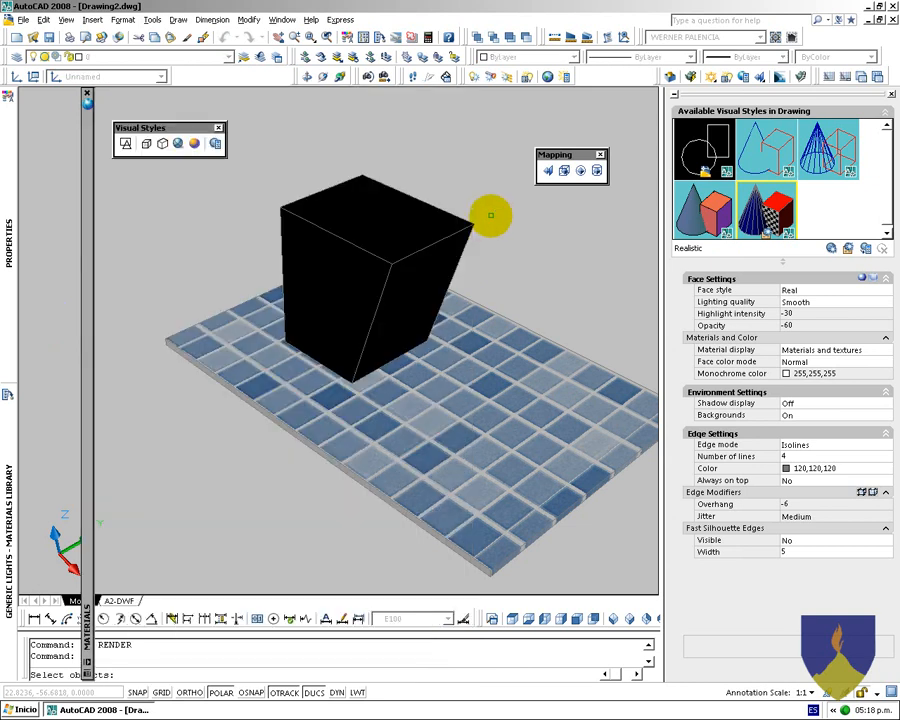
pyautogui.click(484, 215)
pyautogui.click(463, 229)
pyautogui.press('Return')
# Apply box mapping to the slanted box and shrink the mapping frame in all three directions so small tiles cover its faces
pyautogui.click(470, 223)
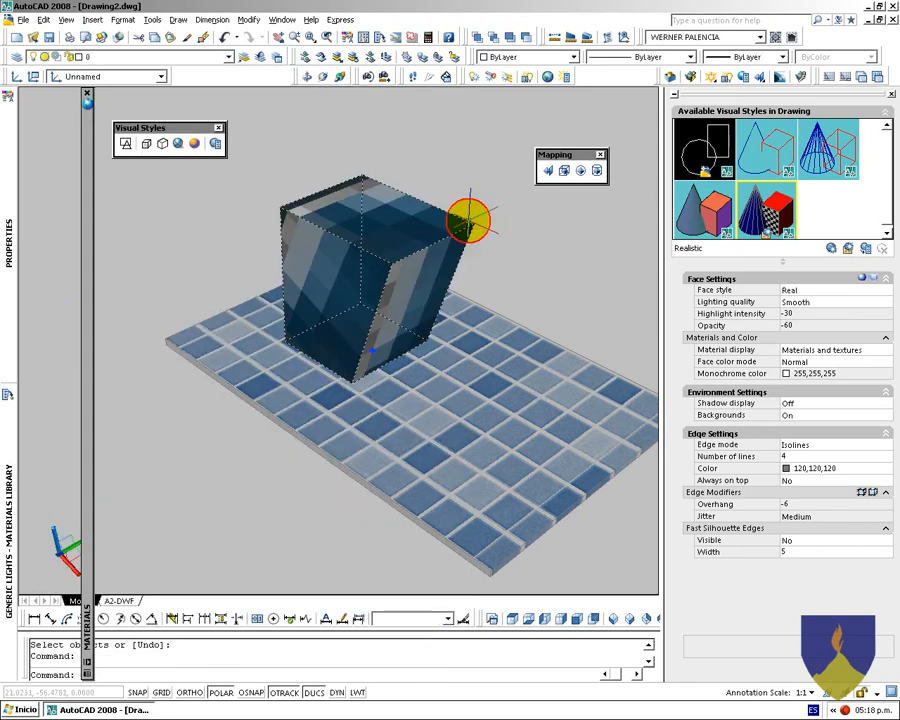
pyautogui.click(565, 170)
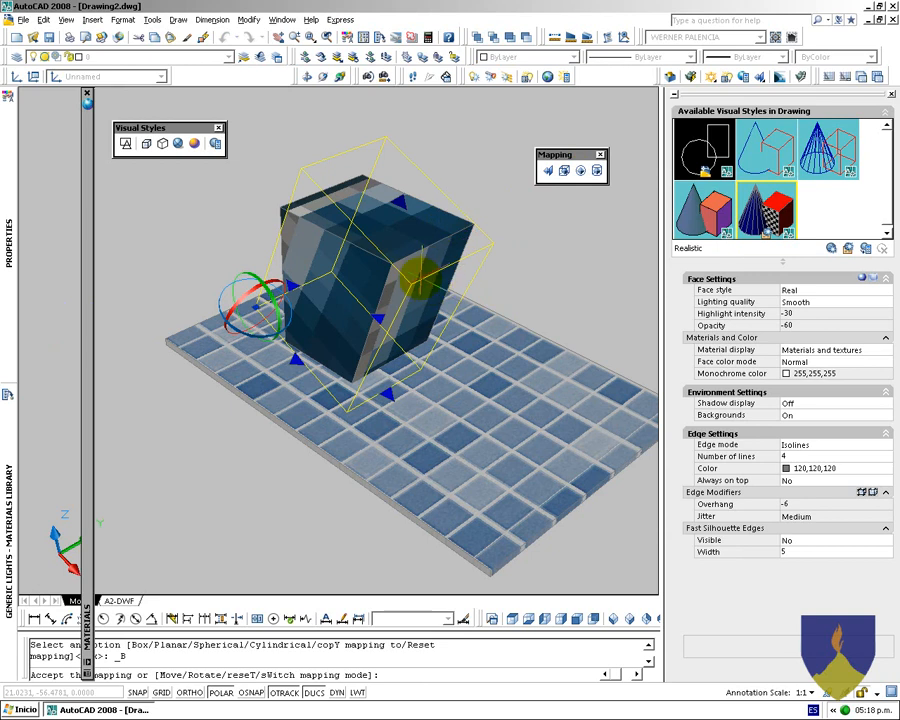
pyautogui.click(389, 395)
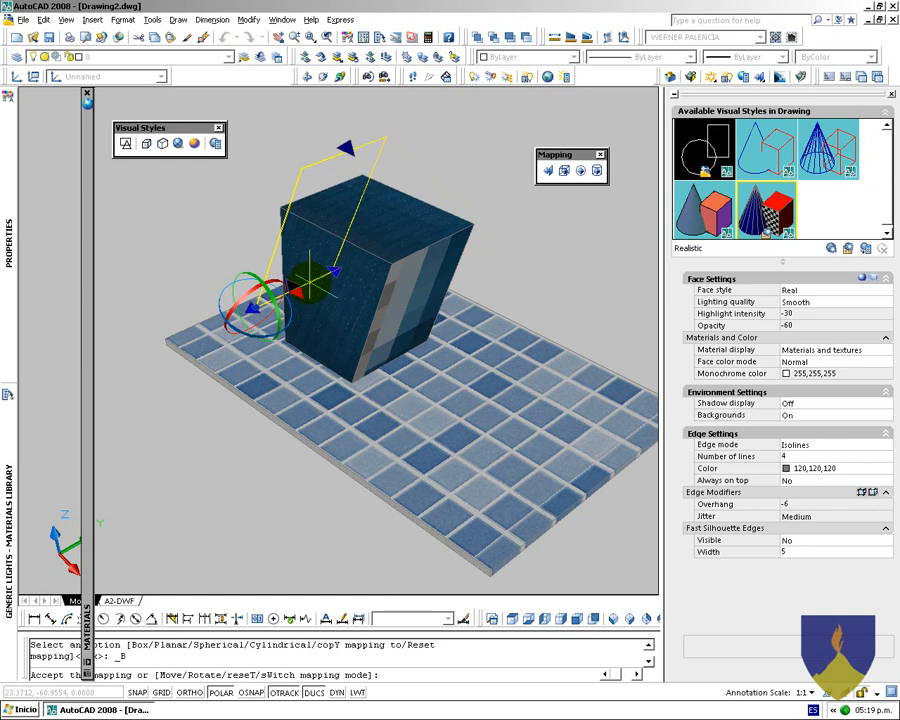
pyautogui.click(312, 280)
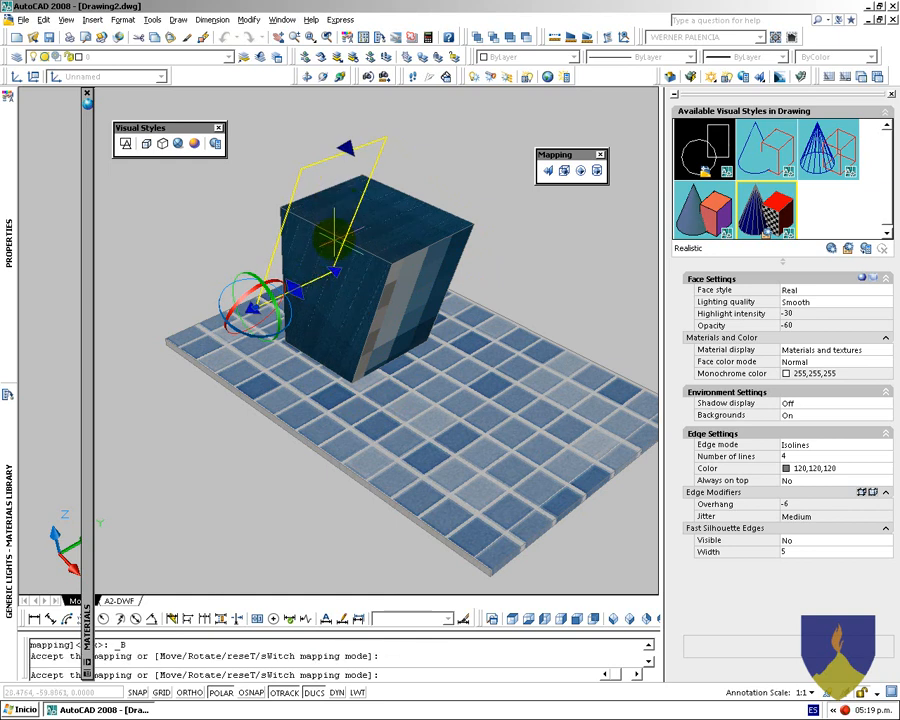
pyautogui.click(334, 271)
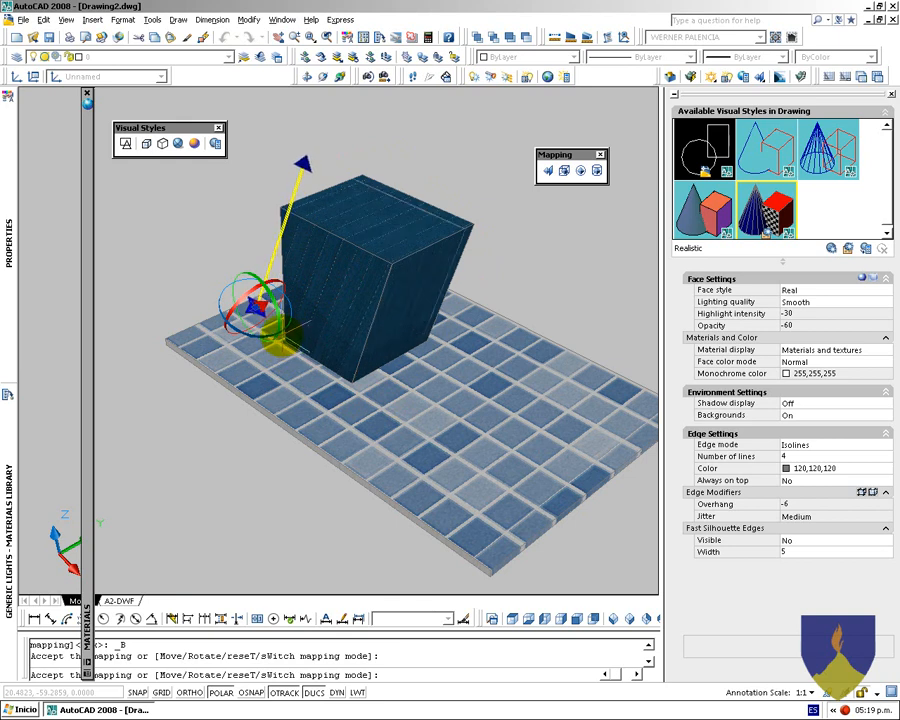
pyautogui.click(282, 338)
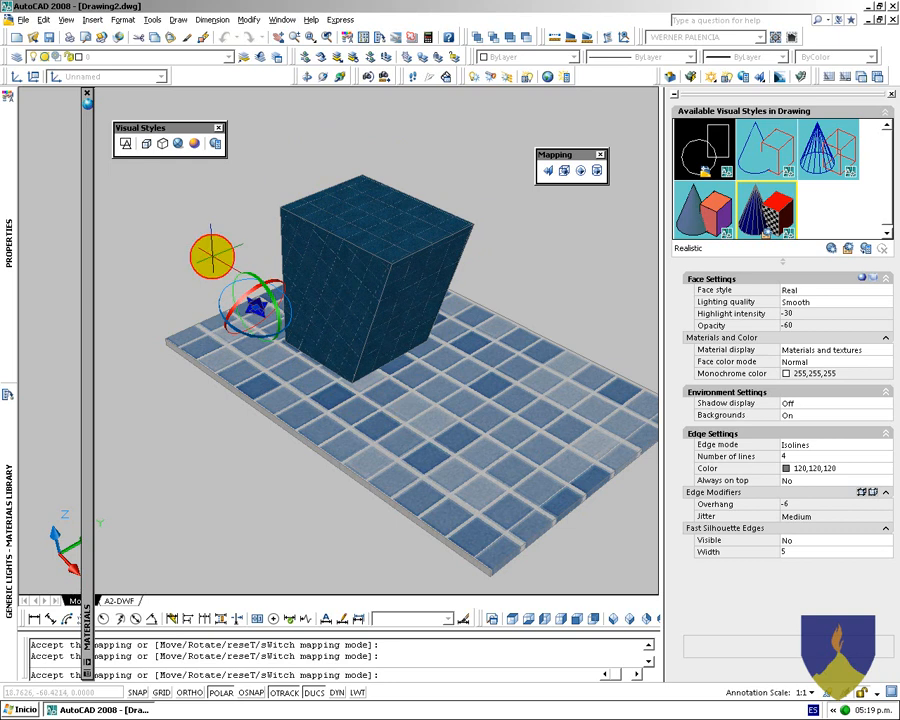
pyautogui.press('Return')
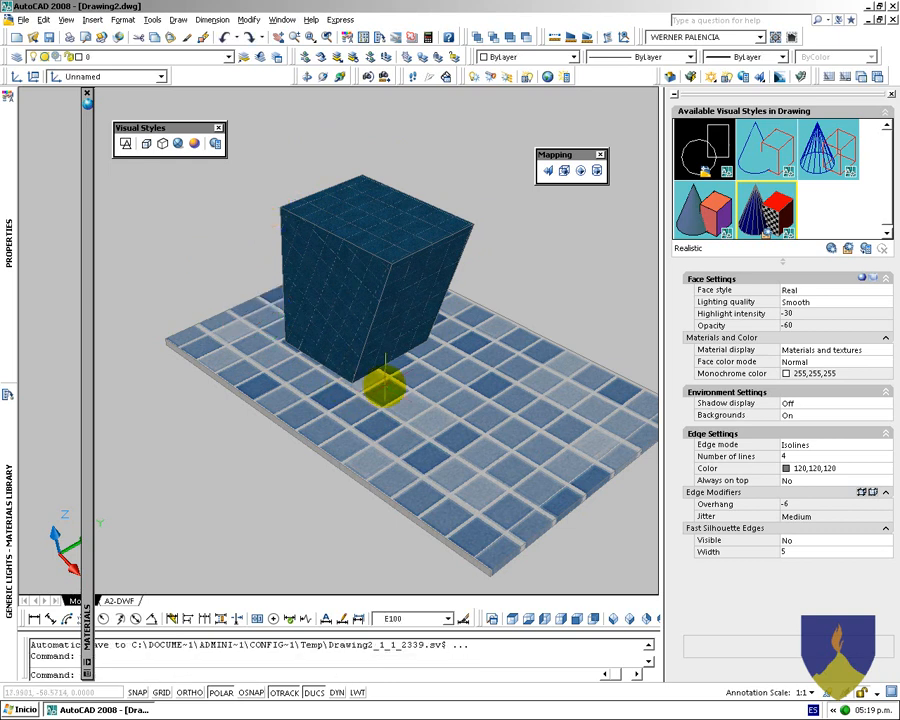
# Render the scene close up from the opposite side to check the box's tile mapping, and dismiss the render window
pyautogui.keyDown('shift'); pyautogui.moveTo(478, 490); pyautogui.dragTo(243, 498, button='middle'); pyautogui.keyUp('shift')
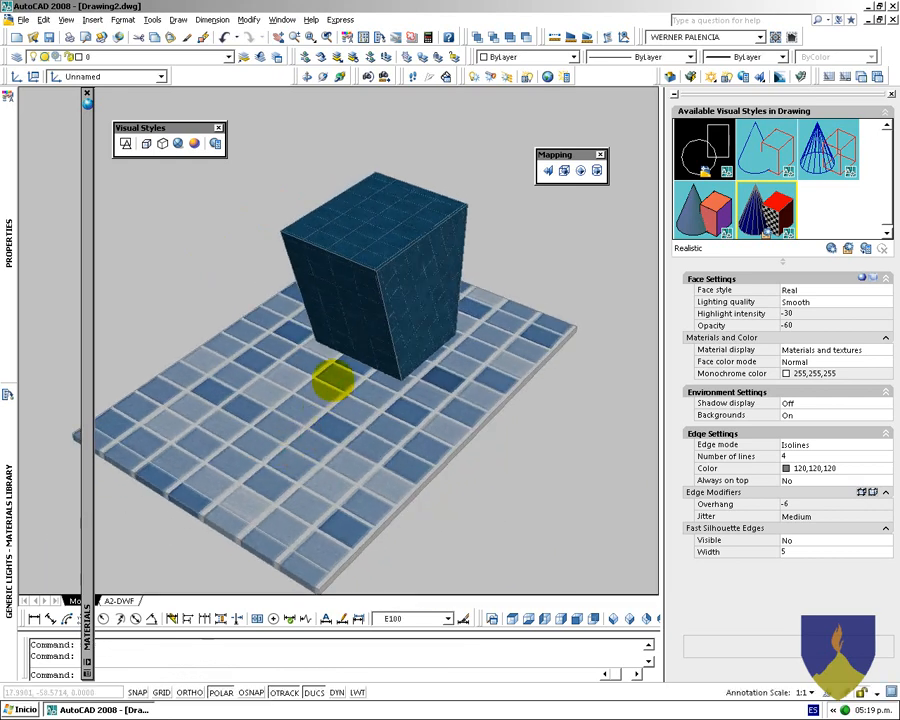
pyautogui.scroll(2, 333, 380)
pyautogui.keyDown('shift'); pyautogui.moveTo(337, 392); pyautogui.dragTo(358, 370, button='middle'); pyautogui.keyUp('shift')
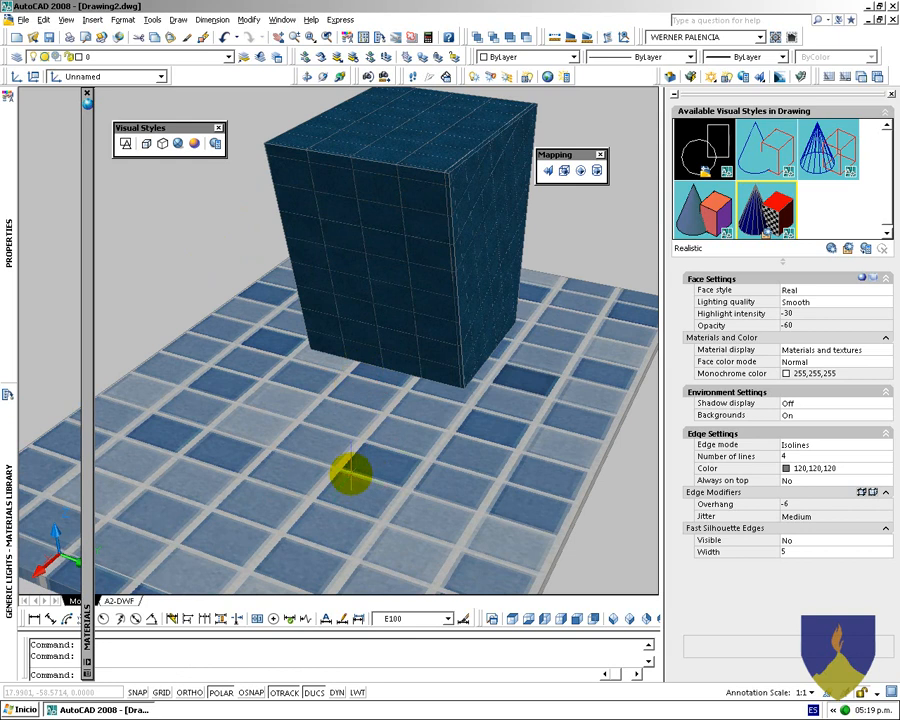
pyautogui.press('Return')
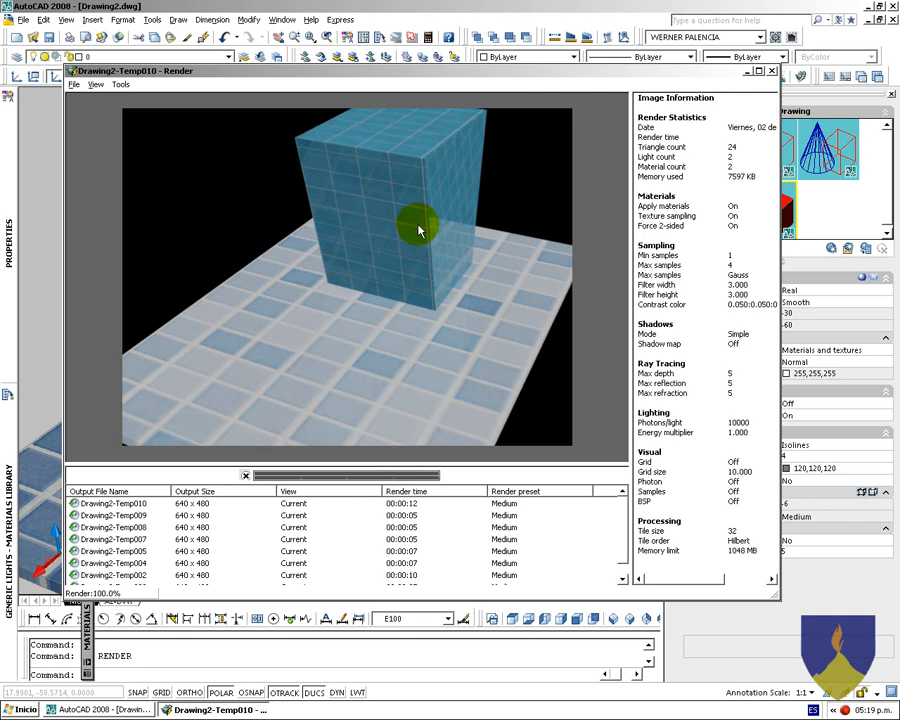
pyautogui.hotkey('alt', 'F4')
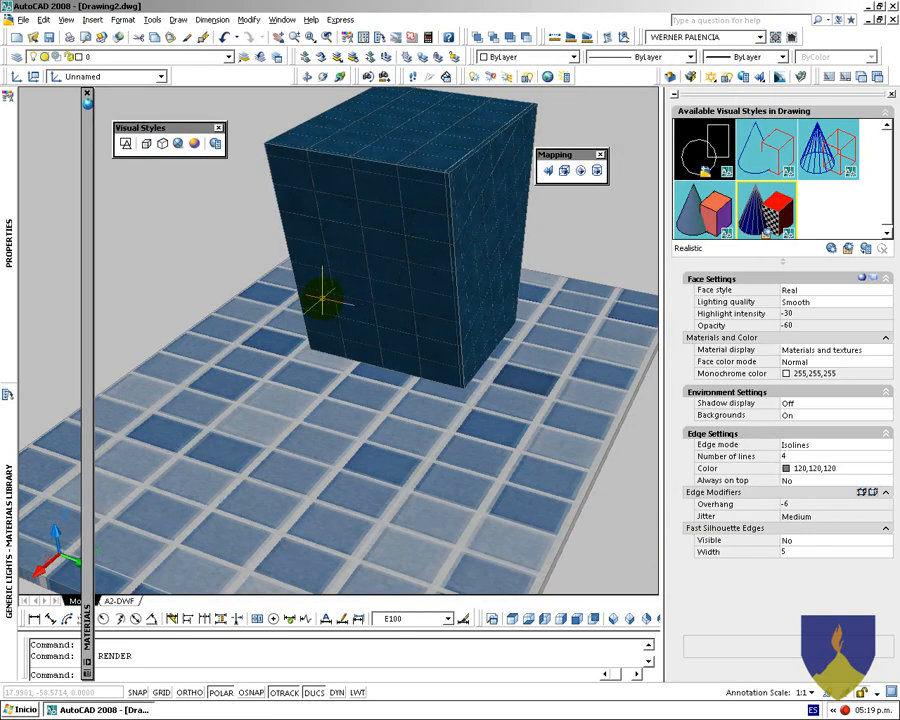
# Restore the saved view of the whole slab and box, and bring up the map settings of Finishes.Tiling.Ceramic.Mosaic.Blue
pyautogui.scroll(-3, 335, 290)
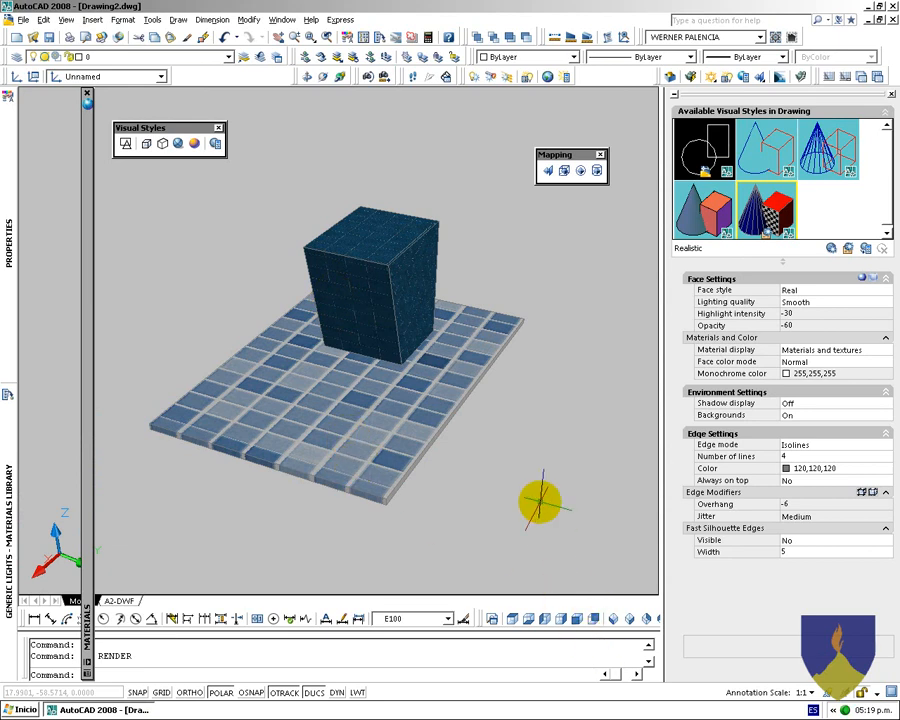
pyautogui.press('Return')
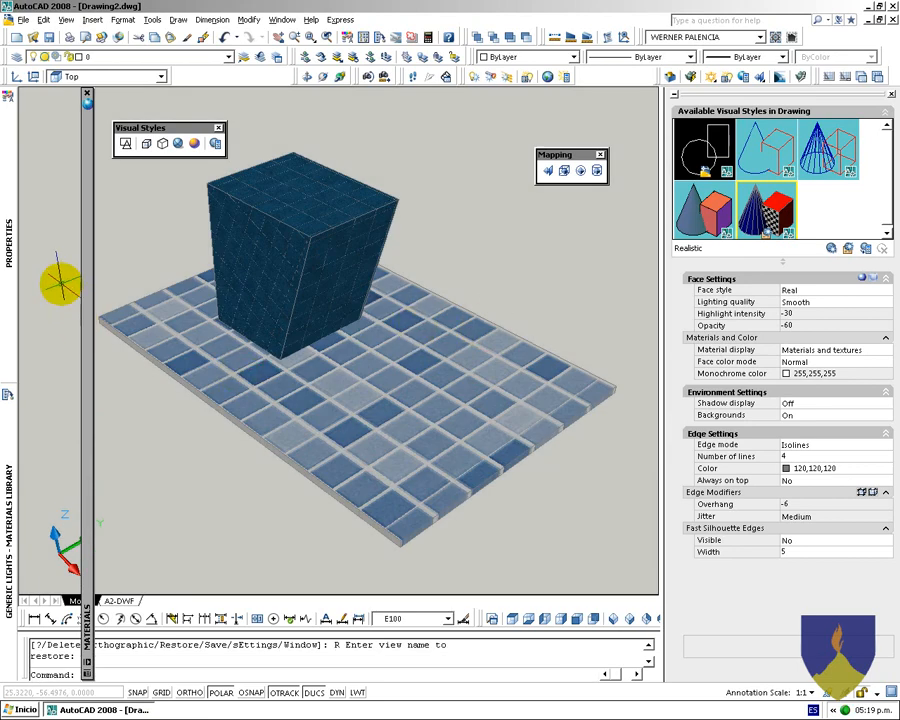
pyautogui.moveTo(90, 285)
pyautogui.click(135, 155)
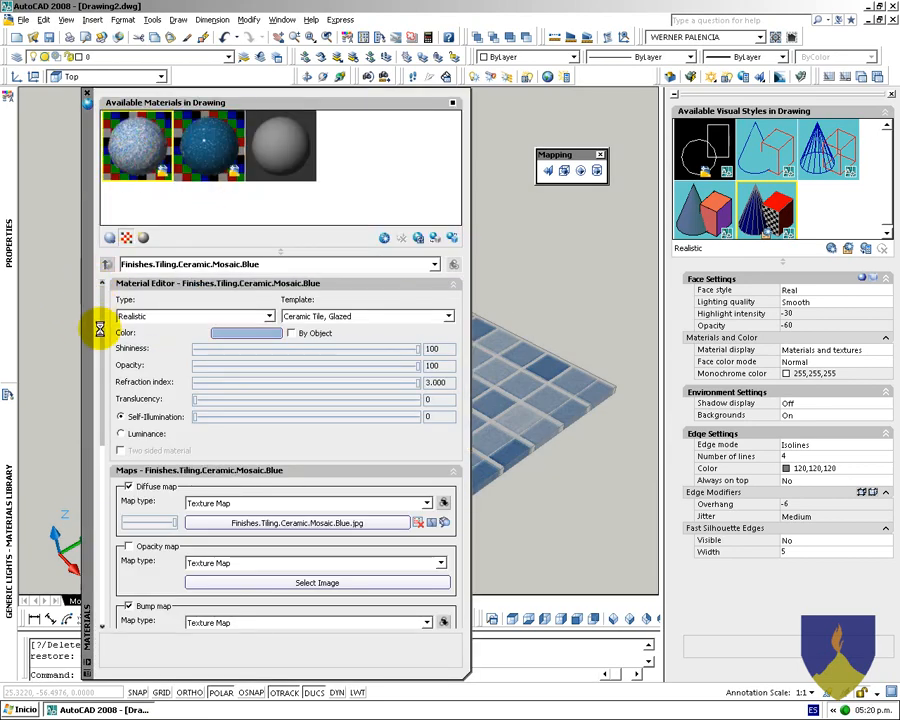
pyautogui.moveTo(103, 328); pyautogui.dragTo(157, 404)
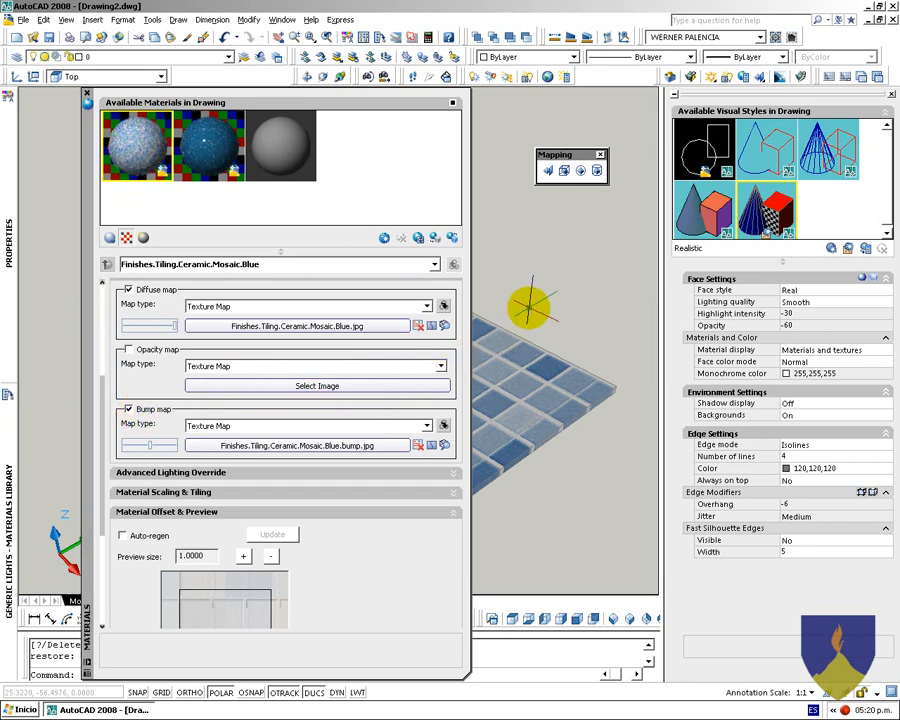
# Search AutoCAD Help for BUMP and read the Bump Map (Concept) topic with its diffuse, bump and result examples
pyautogui.press('F1')
pyautogui.click(57, 86)
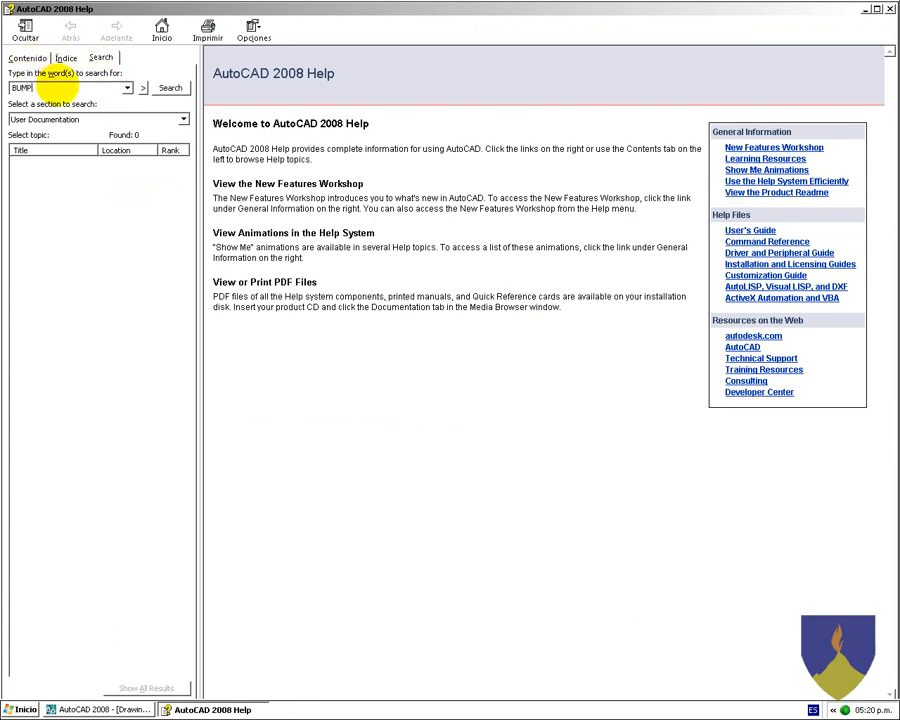
pyautogui.write('BUMP')
pyautogui.press('Return')
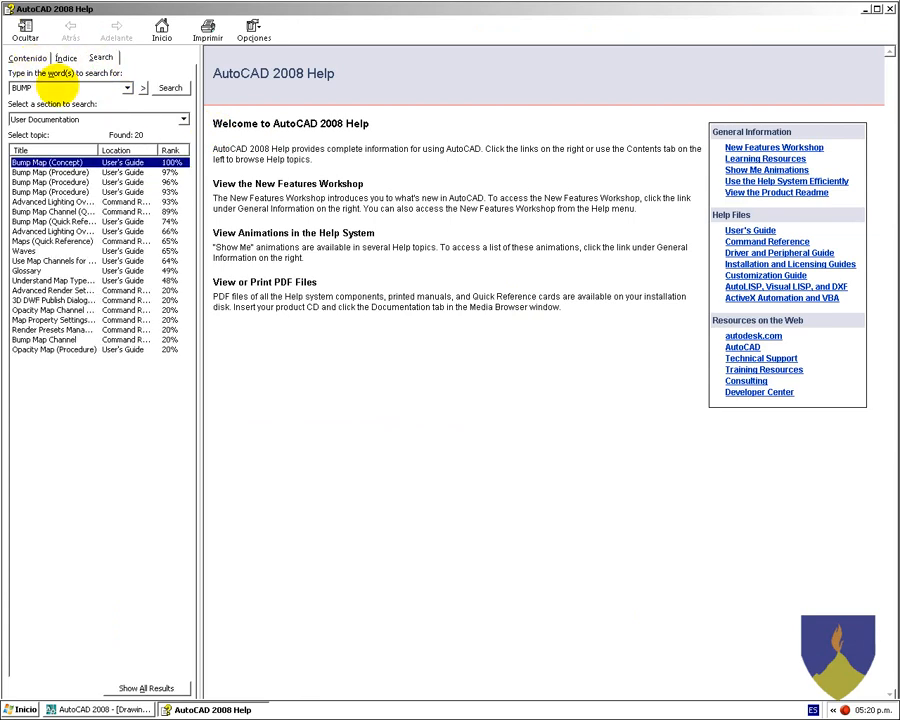
pyautogui.doubleClick(50, 163)
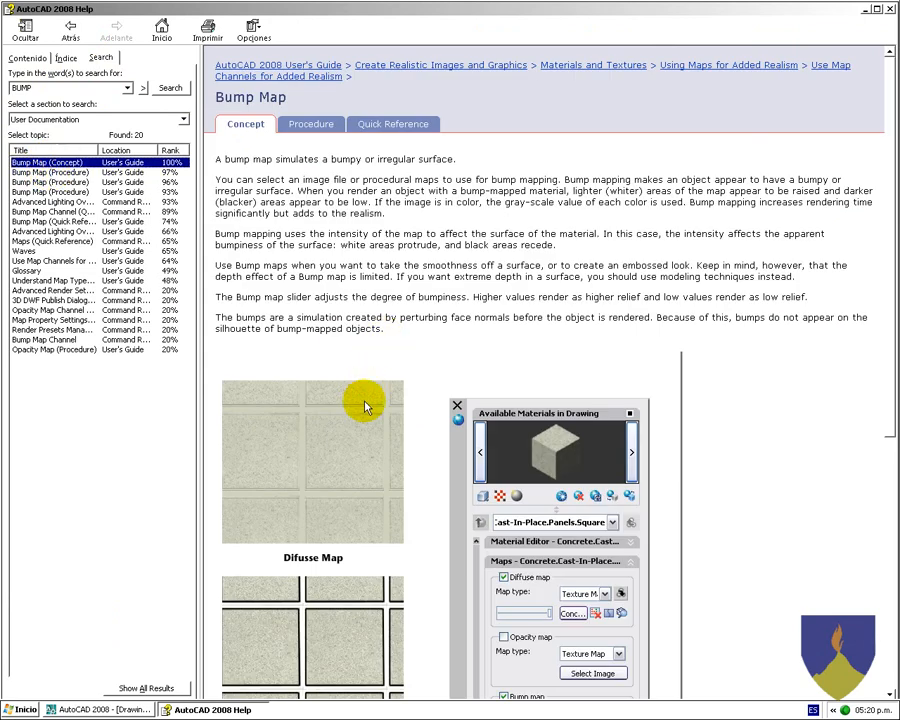
pyautogui.scroll(-2, 365, 400)
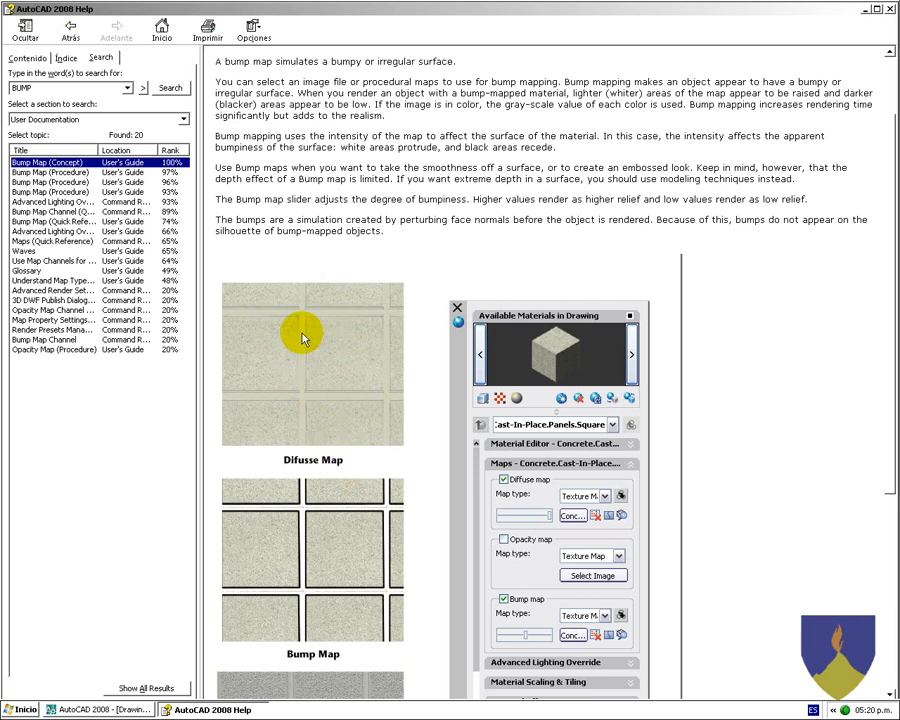
pyautogui.scroll(-4, 303, 340)
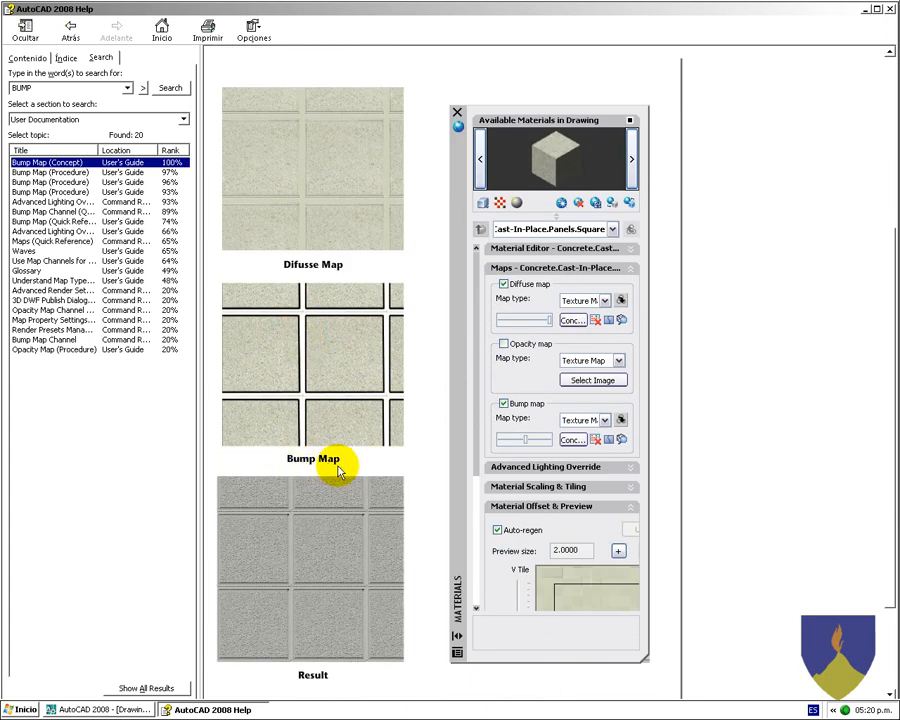
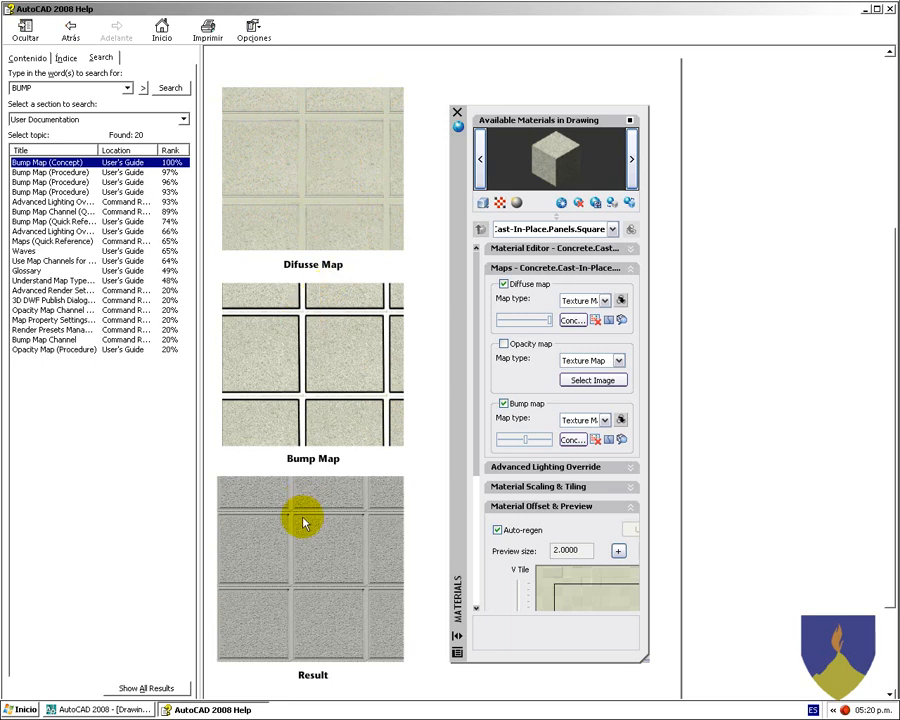
pyautogui.scroll(-3, 303, 533)
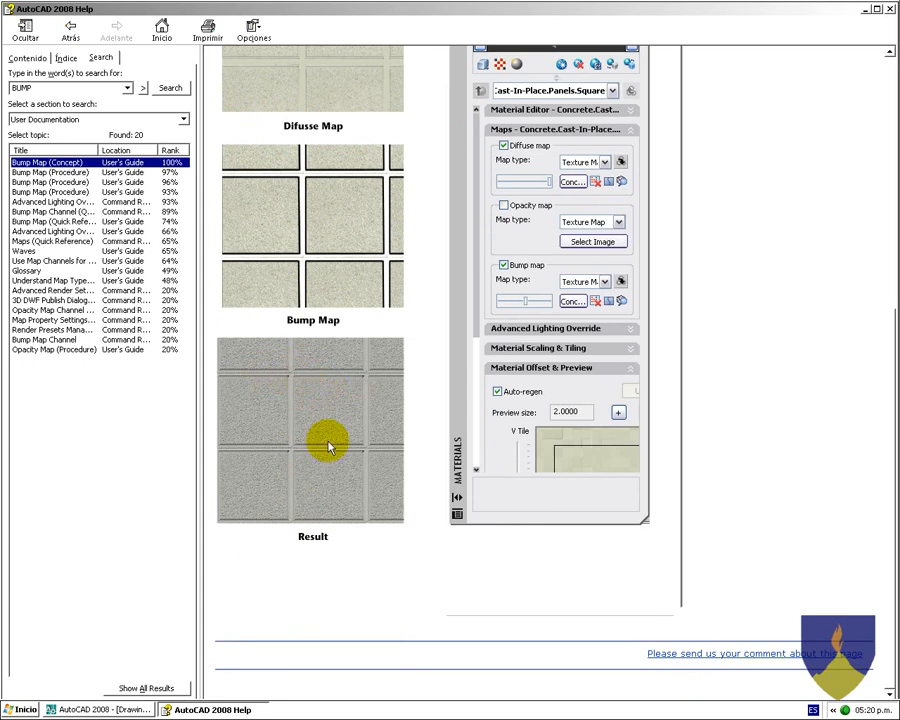
# Return to the drawing and turn off the bump map of Finishes.Tiling.Ceramic.Mosaic.Blue
pyautogui.click(213, 710)
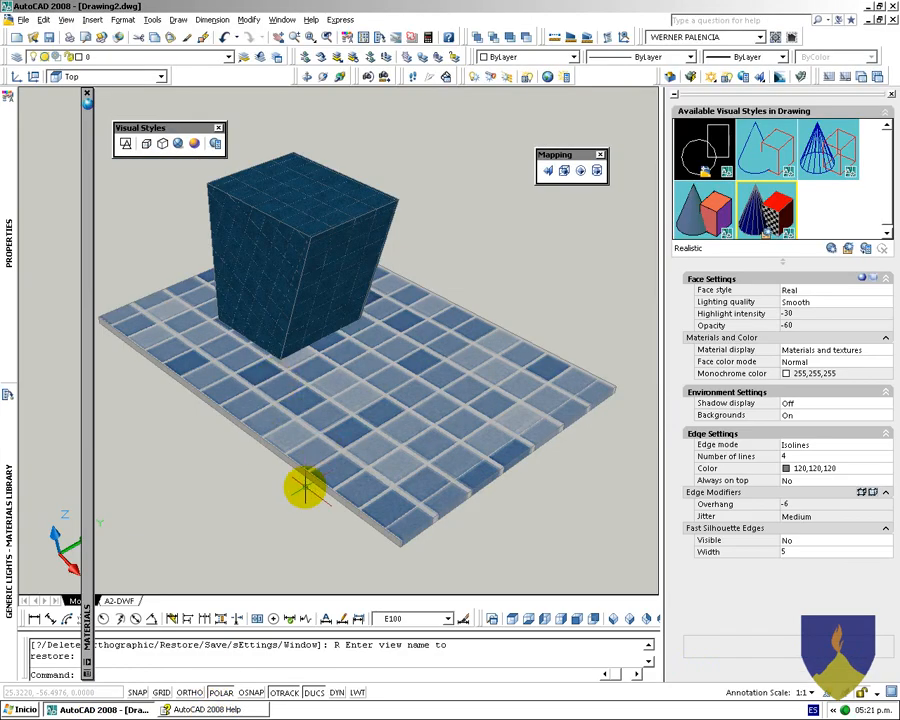
pyautogui.moveTo(93, 386)
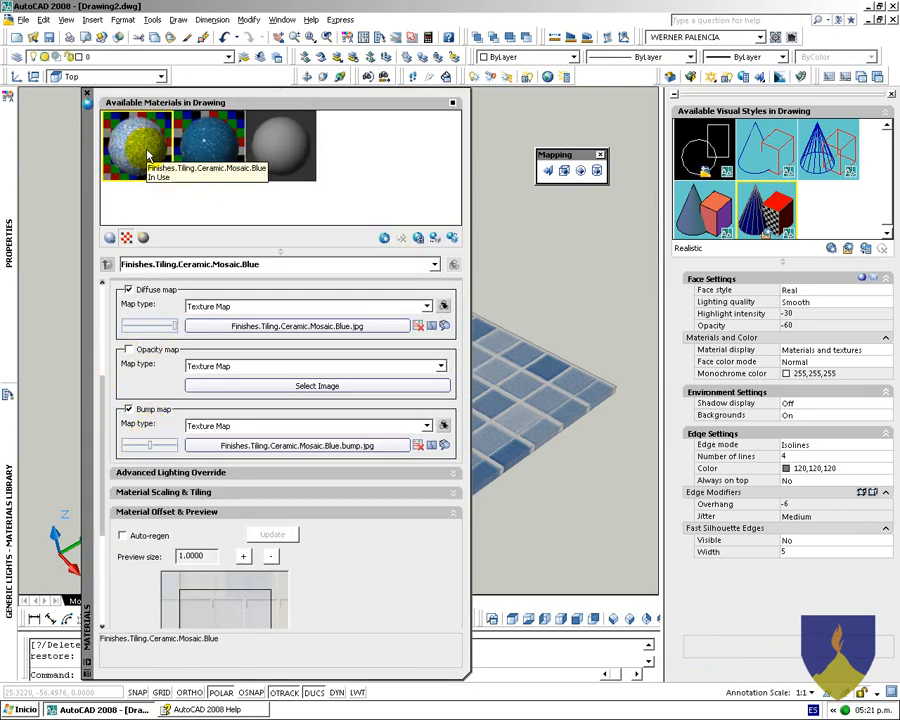
pyautogui.click(129, 410)
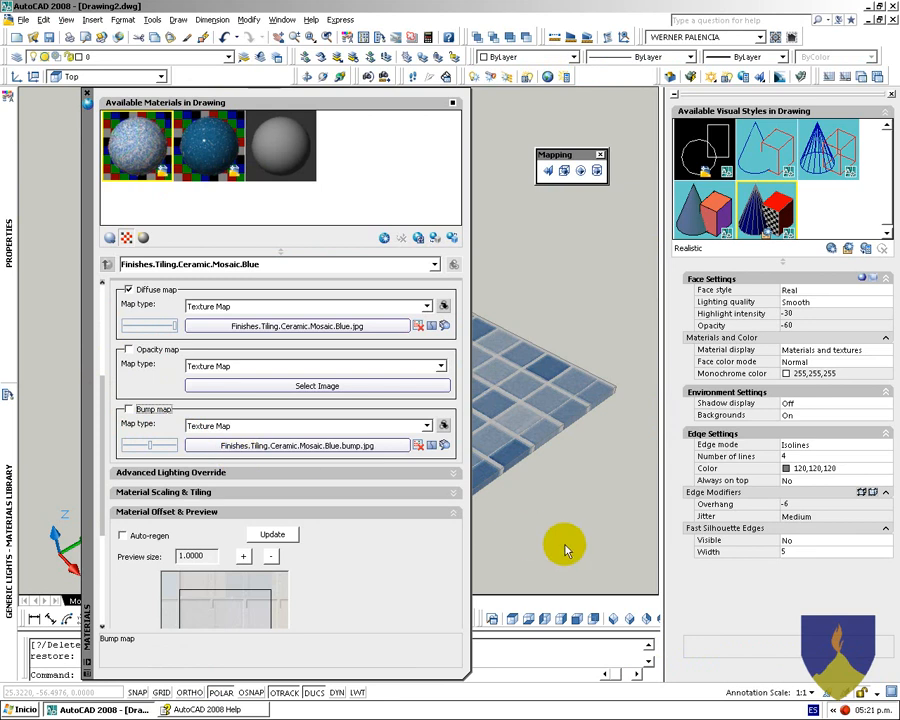
pyautogui.scroll(3, 484, 424)
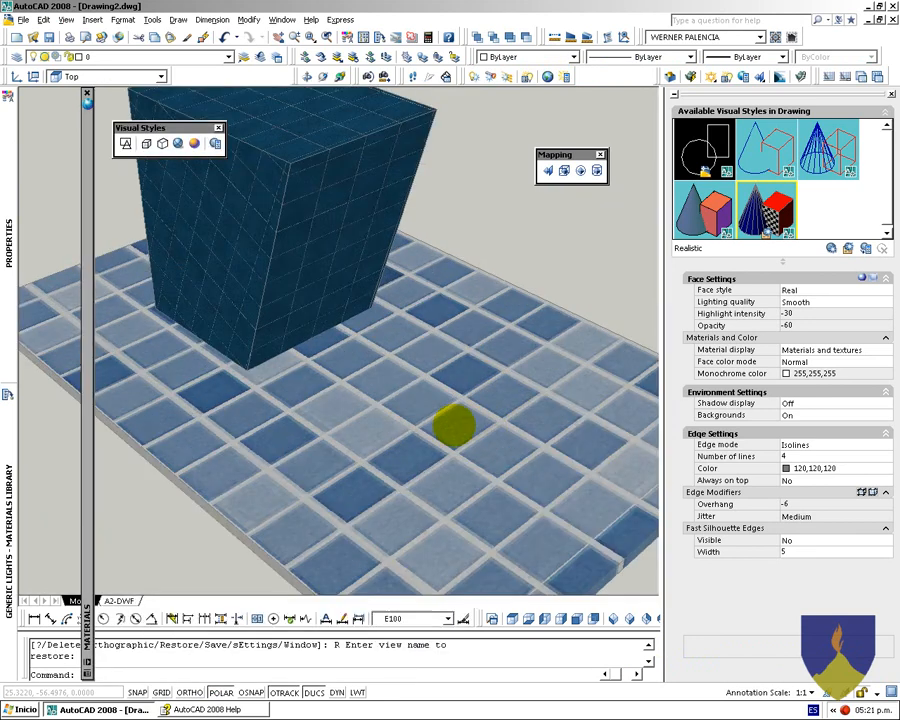
# Render a close view of the box's lower corner and the mosaic floor with the mosaic's bump map turned off
pyautogui.scroll(-5, 482, 422)
pyautogui.scroll(3, 368, 375)
pyautogui.scroll(3, 363, 374)
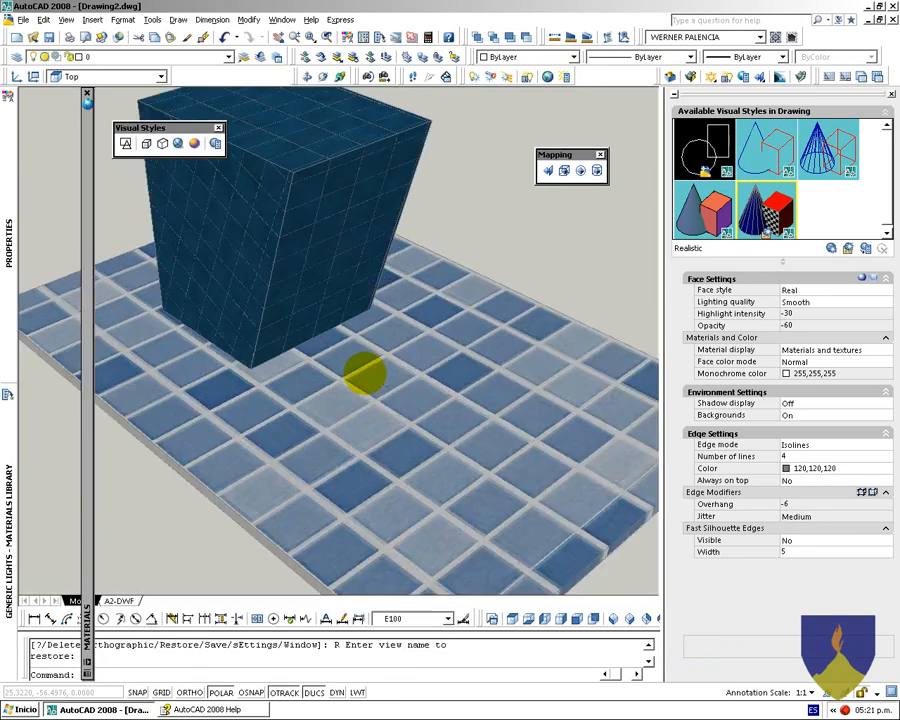
pyautogui.scroll(3, 363, 374)
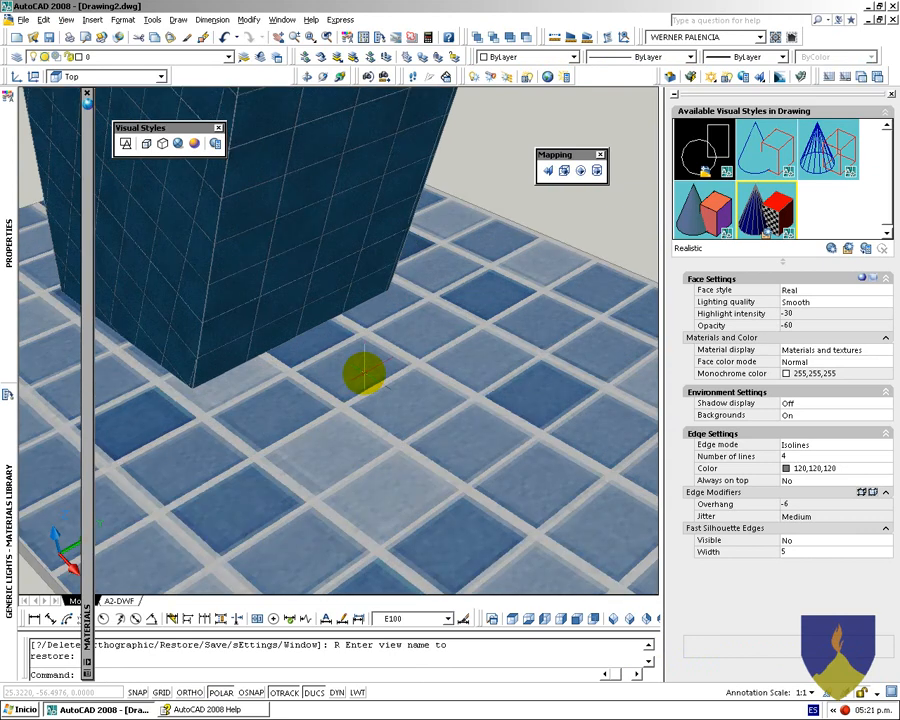
pyautogui.press('Return')
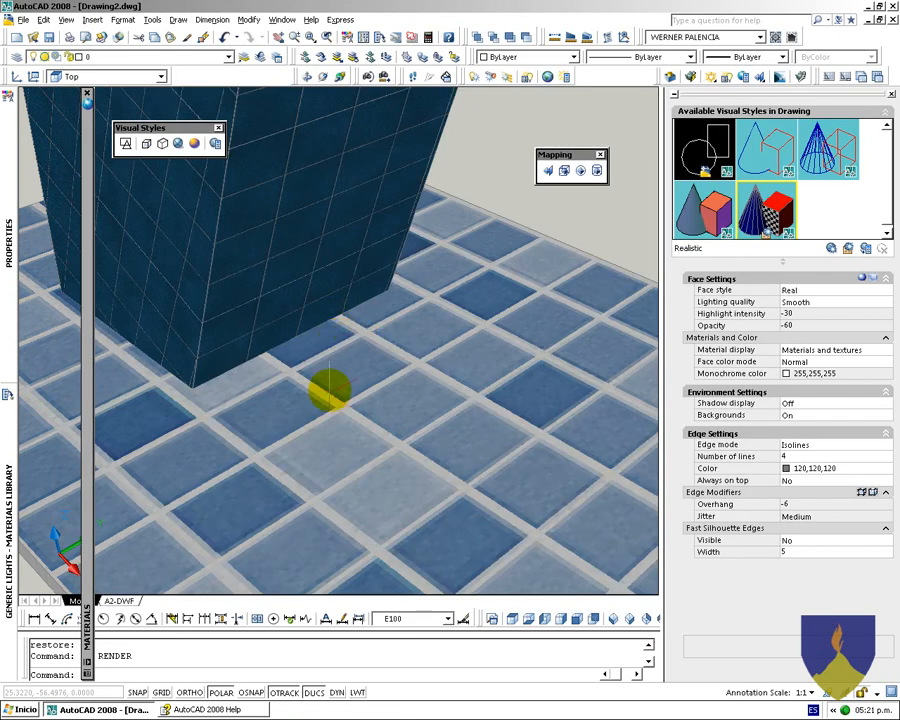
# Turn the bump map of Finishes.Tiling.Ceramic.Mosaic.Blue back on, render the close view again and dismiss the render window
pyautogui.moveTo(89, 413)
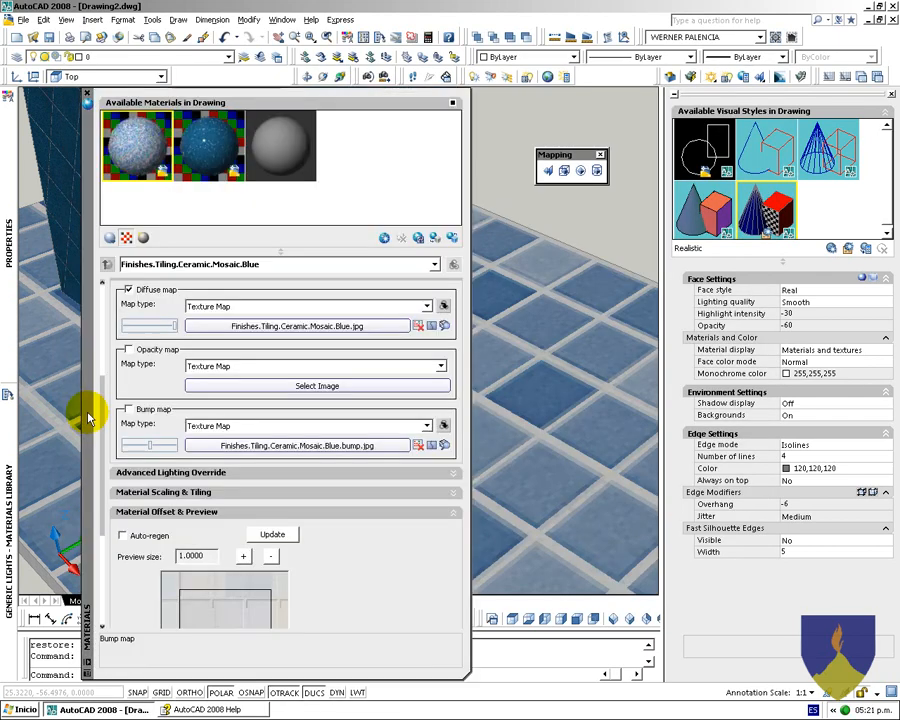
pyautogui.click(127, 410)
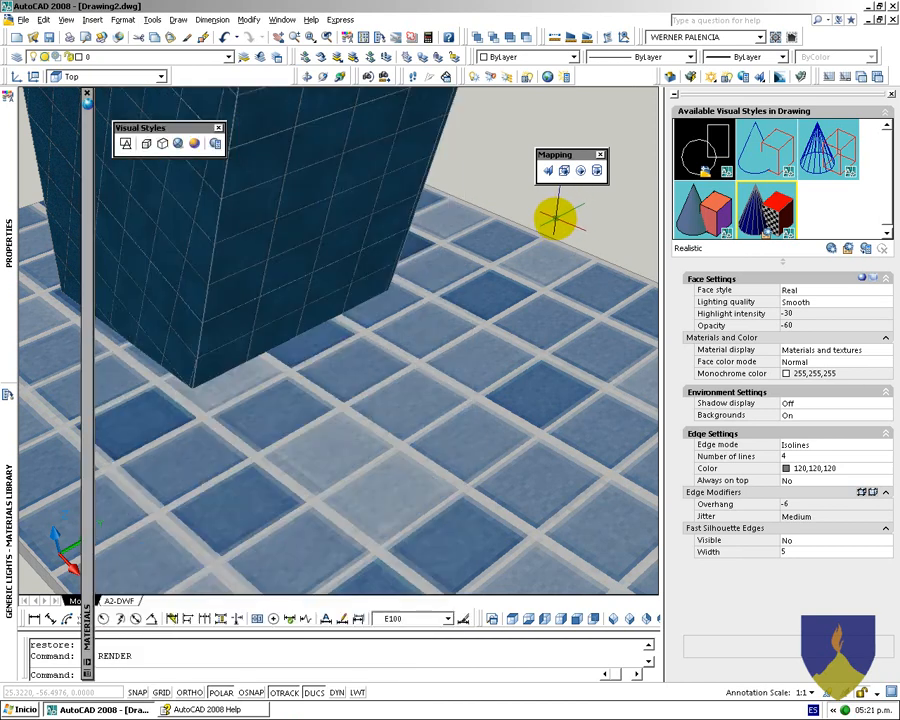
pyautogui.press('Return')
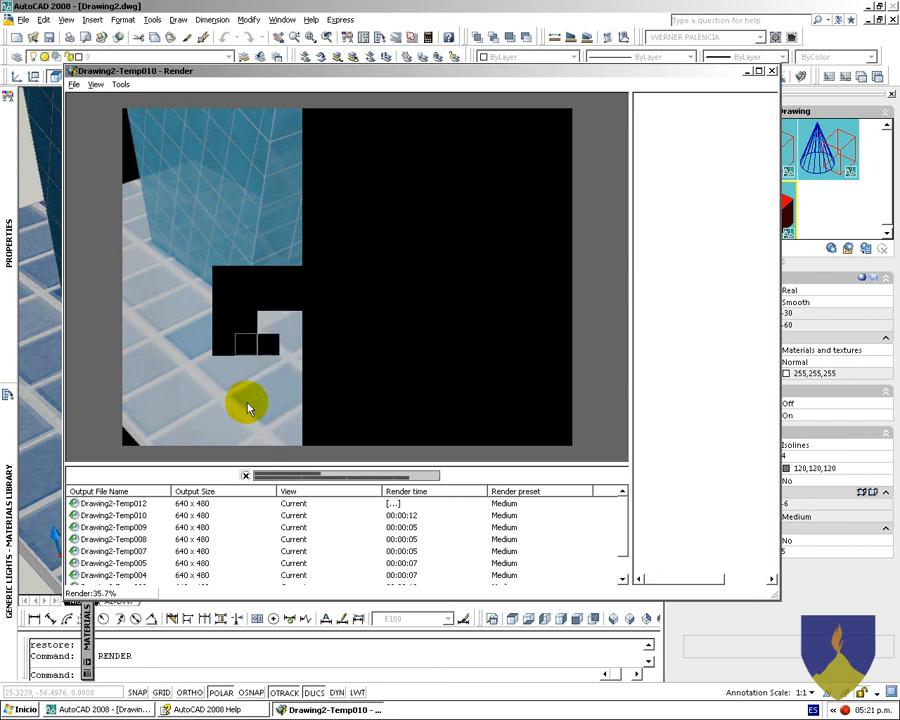
pyautogui.press('Escape')
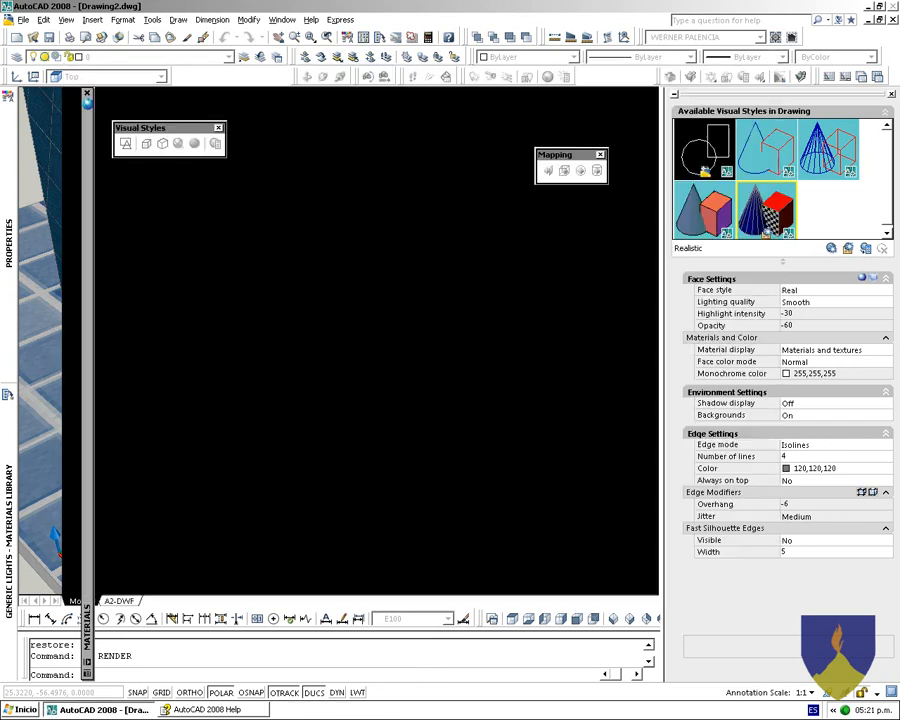
# Increase the bump map strength of Finishes.Flooring.Tile.Square.Blue and render the close view of the box and floor
pyautogui.moveTo(86, 415)
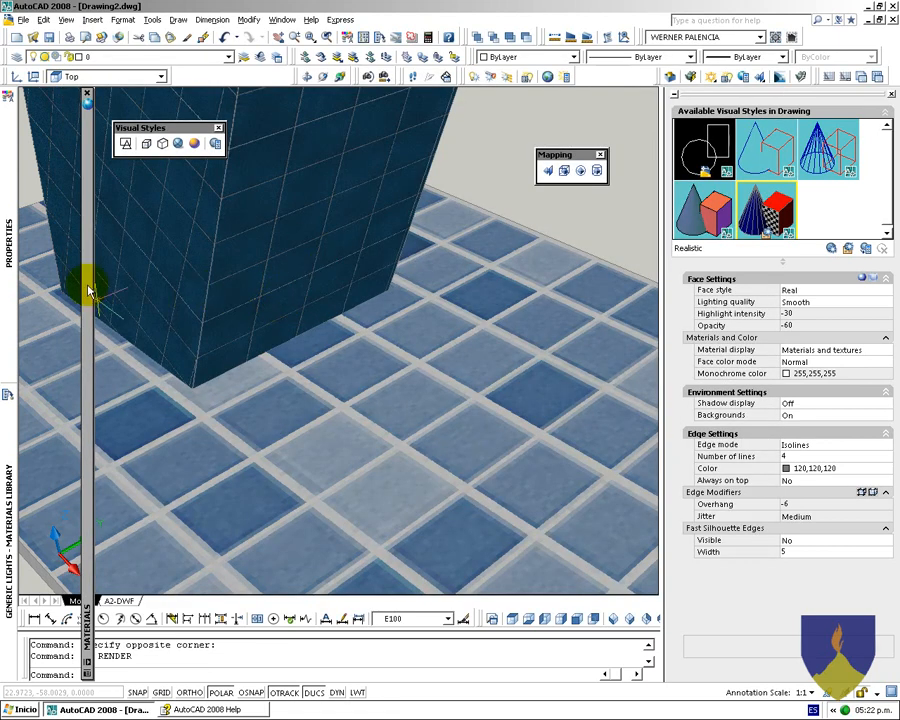
pyautogui.moveTo(89, 291)
pyautogui.click(207, 146)
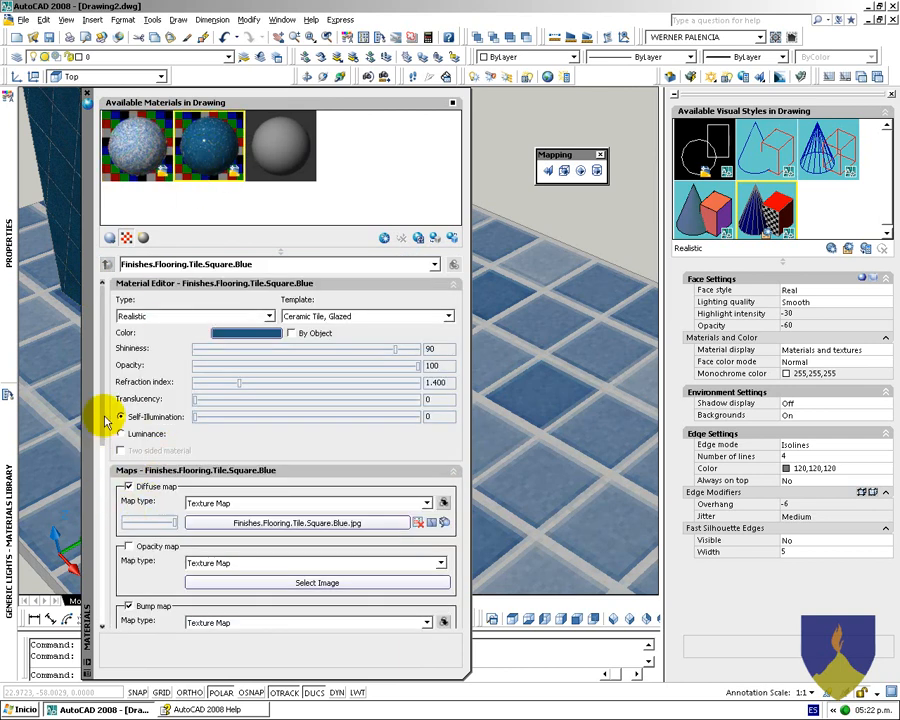
pyautogui.scroll(-5, 100, 516)
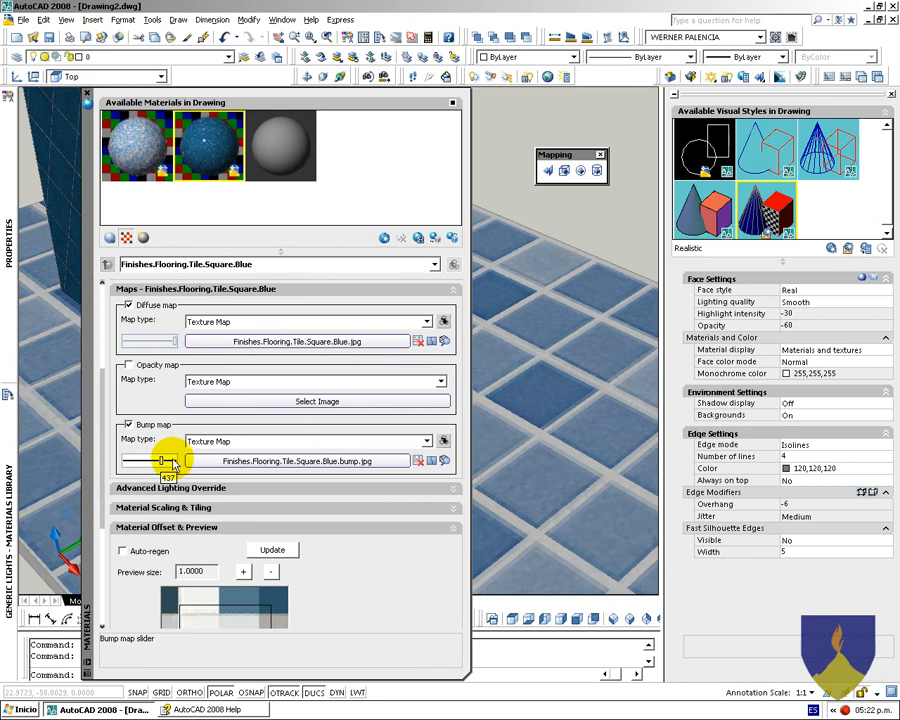
pyautogui.moveTo(175, 462); pyautogui.dragTo(180, 461)
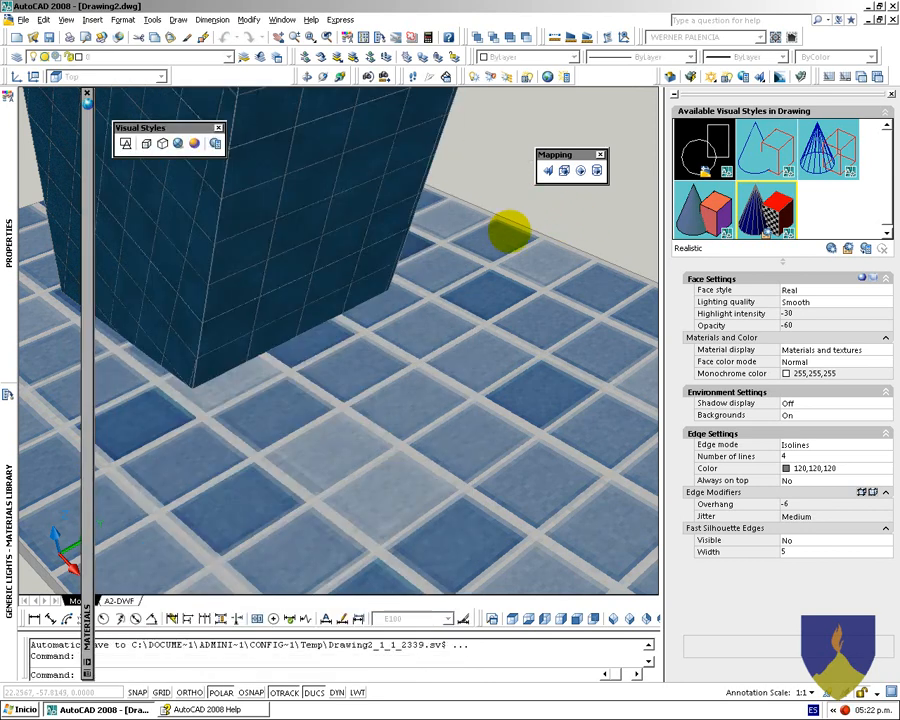
pyautogui.moveTo(510, 232); pyautogui.dragTo(446, 273, button='middle')
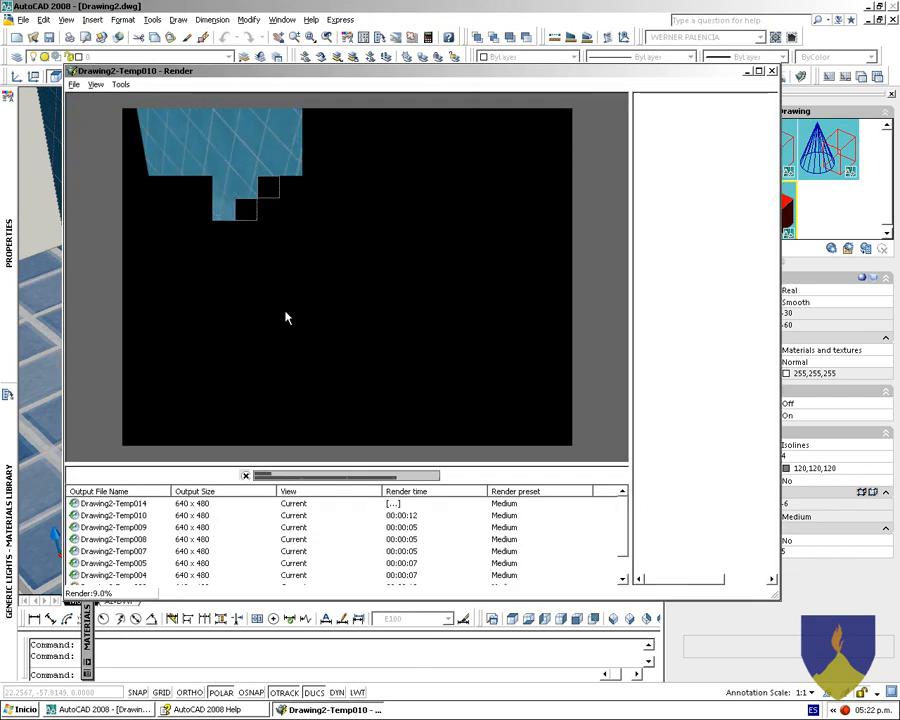
pyautogui.click(266, 160)
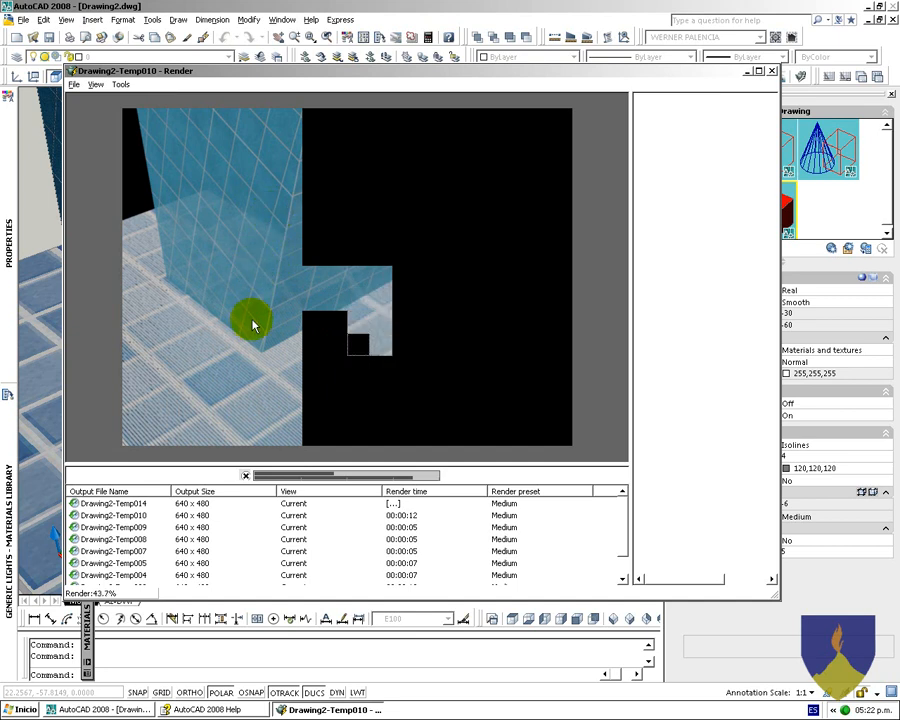
# Switch to AutoCAD Help and compare the diffuse map, bump map and result images in the Bump Map (Concept) topic
pyautogui.click(234, 709)
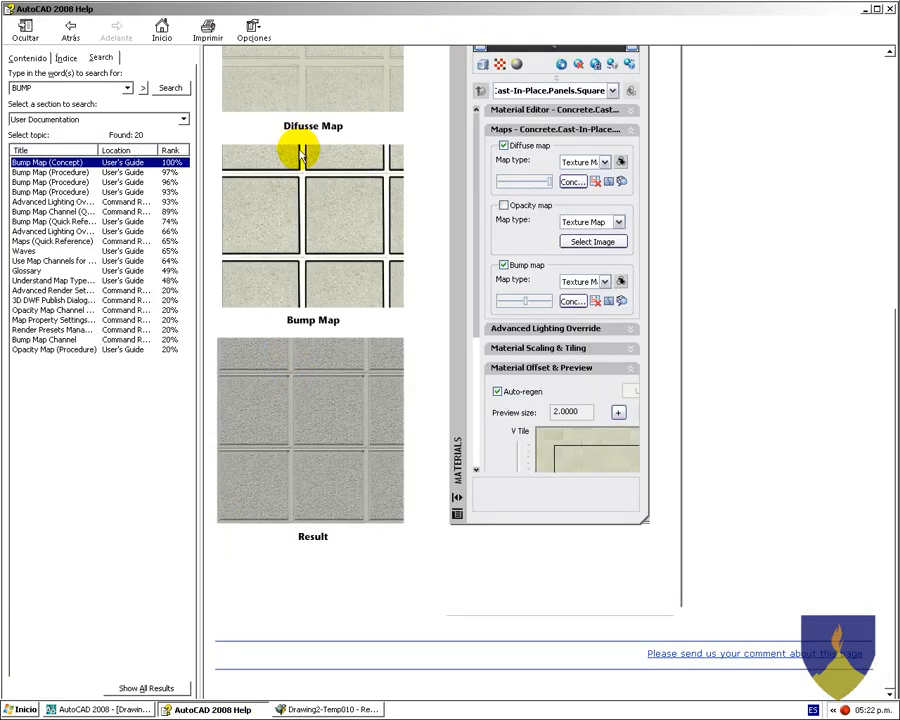
pyautogui.scroll(4, 321, 222)
pyautogui.scroll(-2, 333, 281)
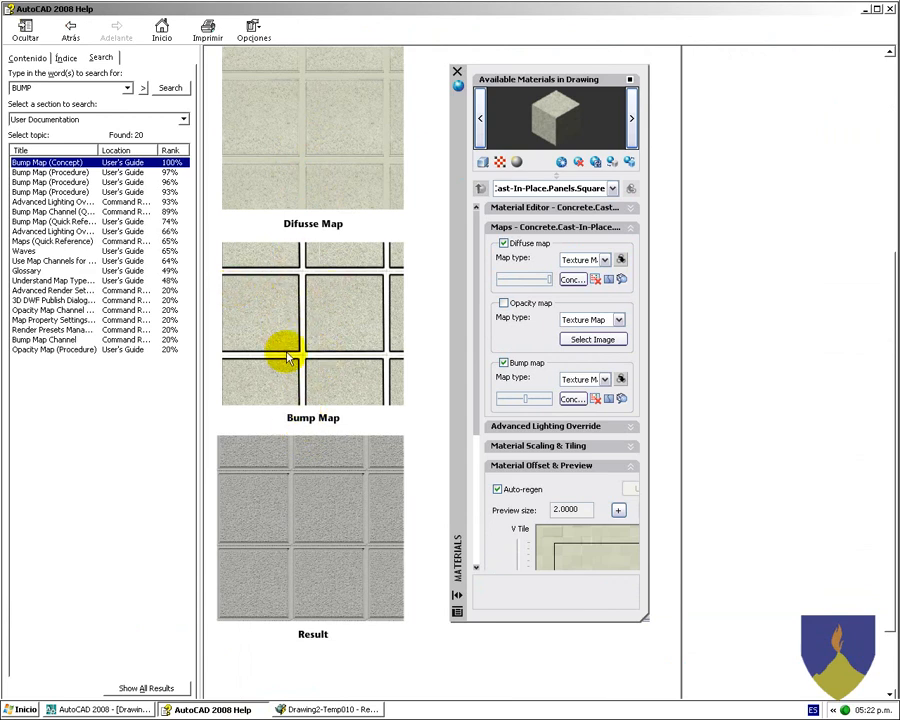
# Switch to Windows Explorer and open the Libreria de CAD folder inside Mis documentos
pyautogui.click(16, 707)
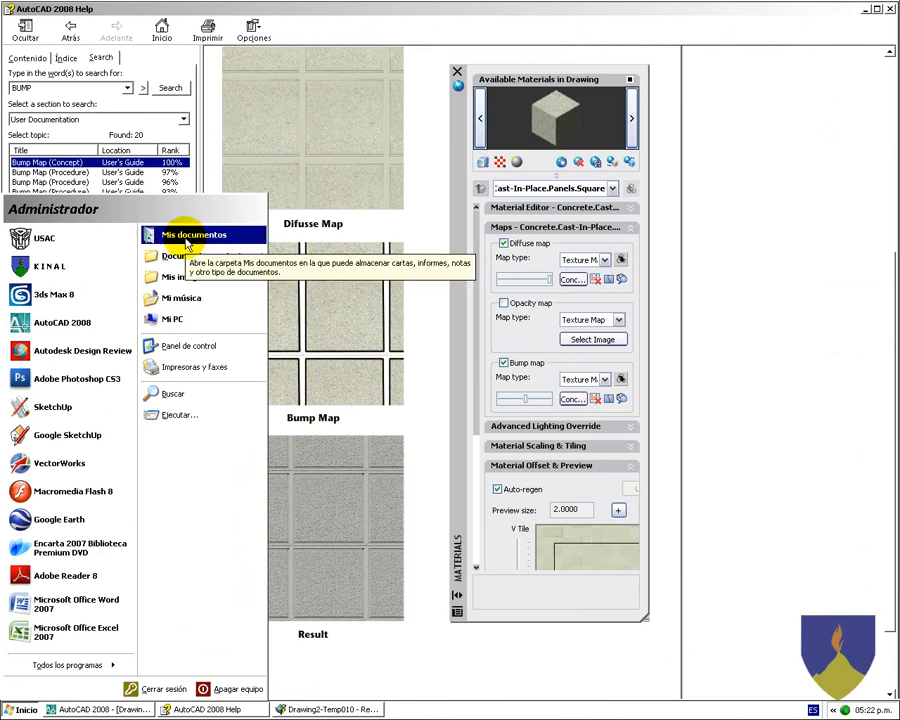
pyautogui.click(185, 240)
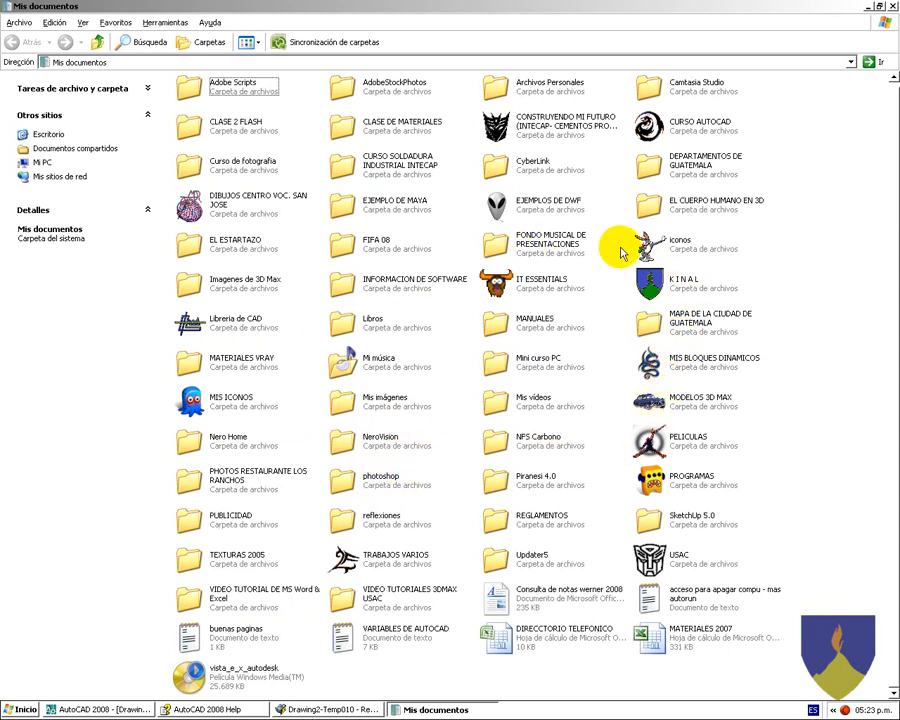
pyautogui.doubleClick(292, 333)
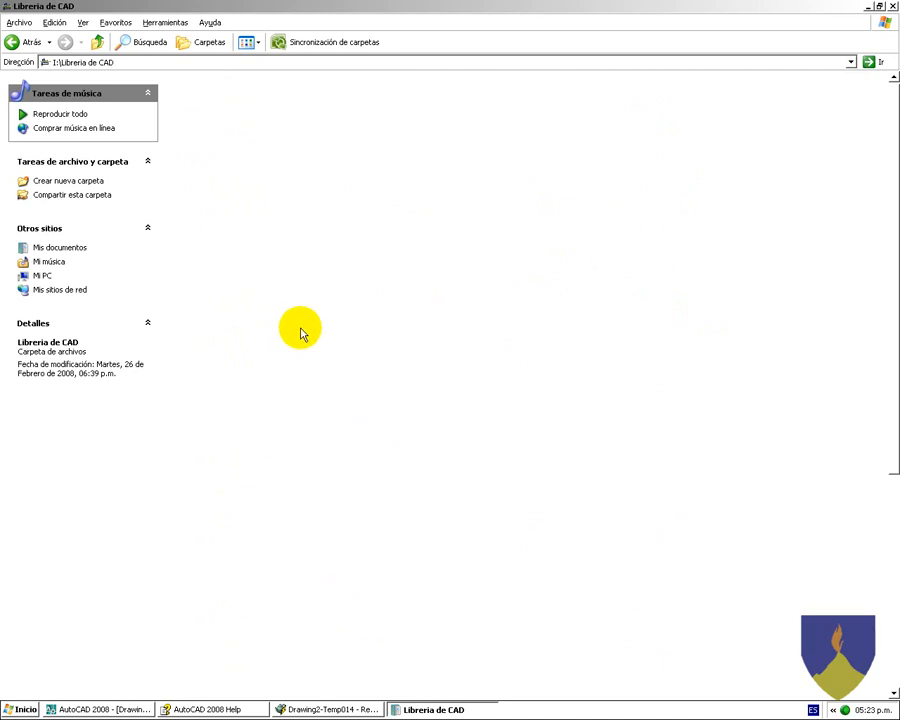
pyautogui.scroll(-2, 344, 392)
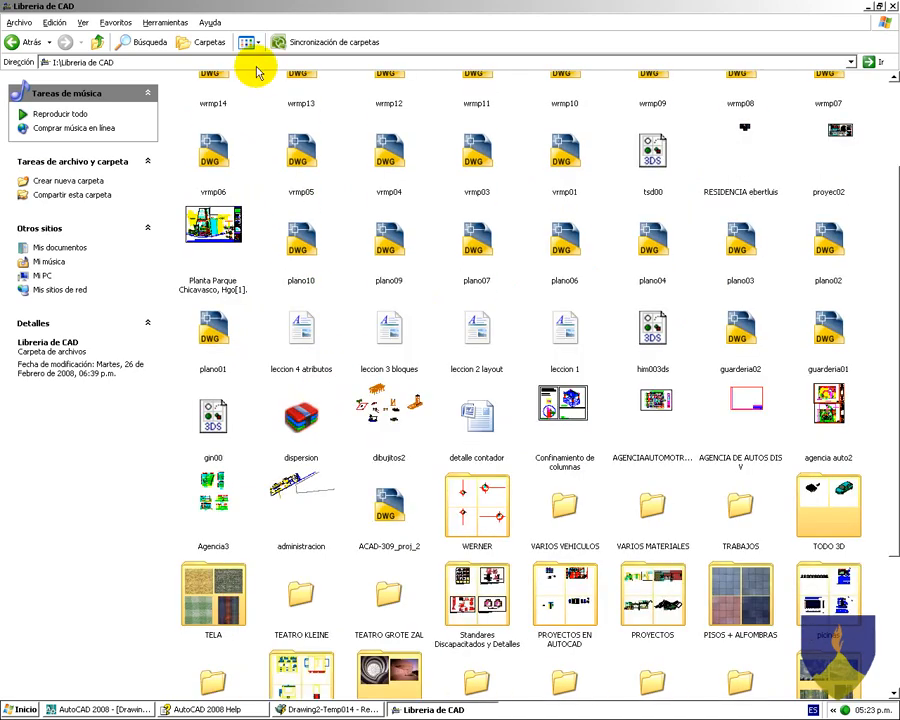
# Display the contents of the Libreria de CAD folder as icons, leaving the folder tree hidden
pyautogui.click(206, 43)
pyautogui.click(245, 43)
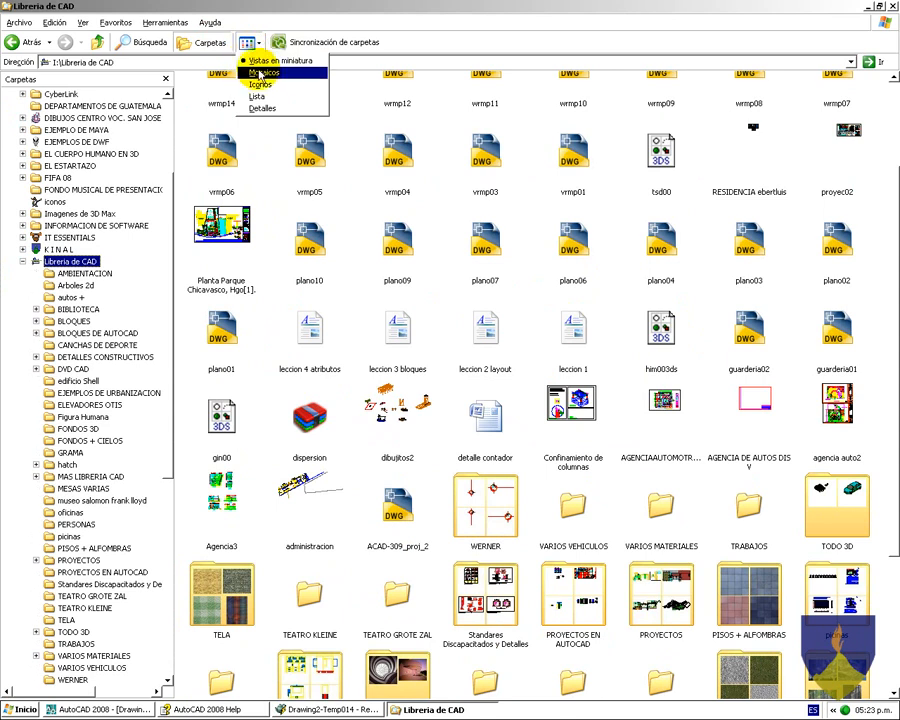
pyautogui.click(260, 84)
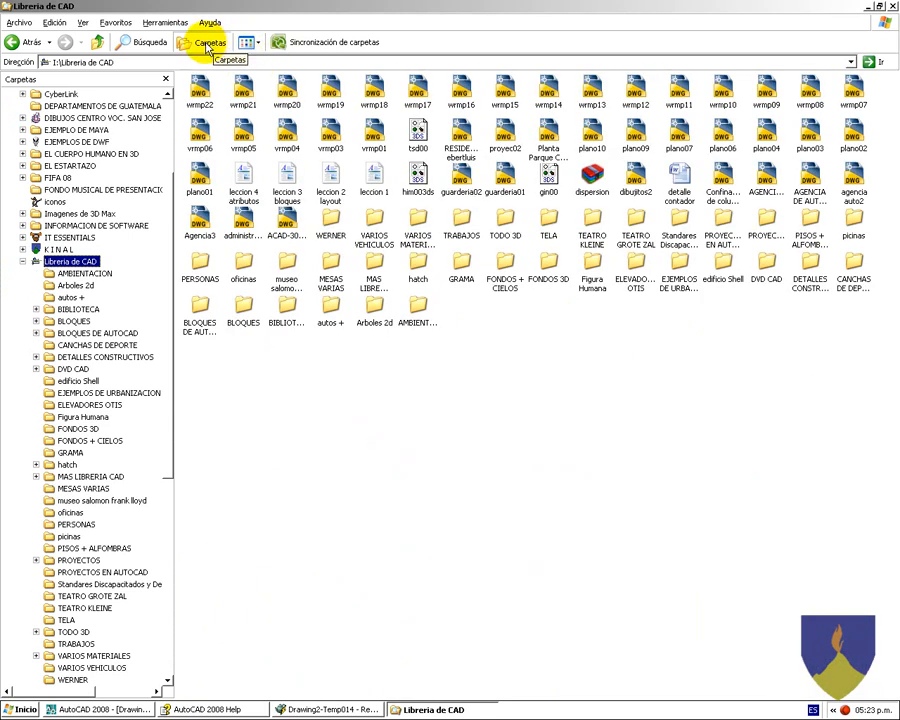
pyautogui.click(209, 45)
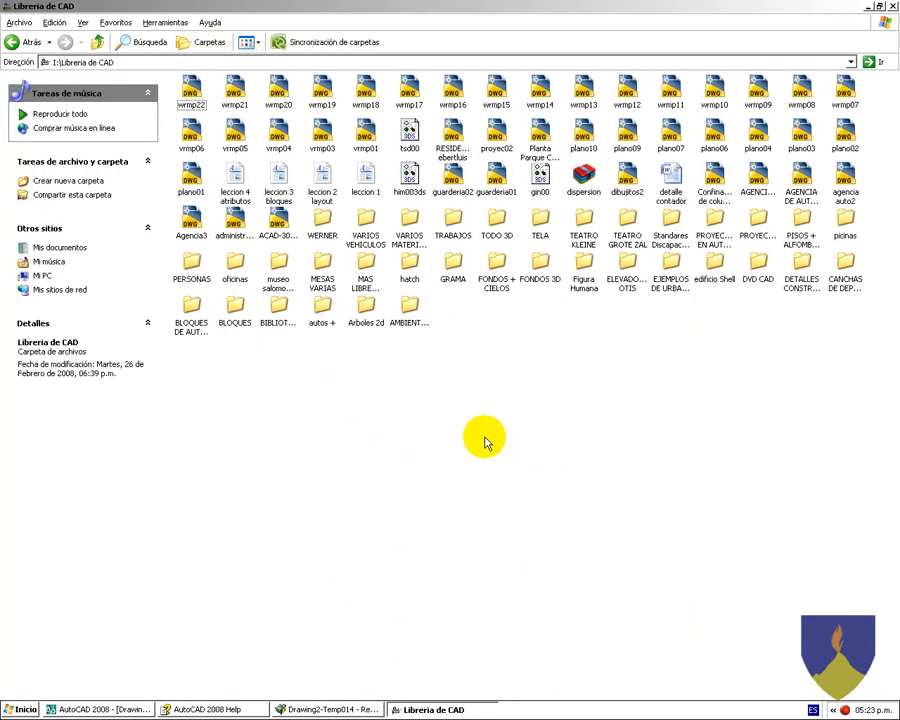
# Open the PISOS + ALFOMBRAS folder and look through its floor and tile textures for matching bump images
pyautogui.doubleClick(800, 232)
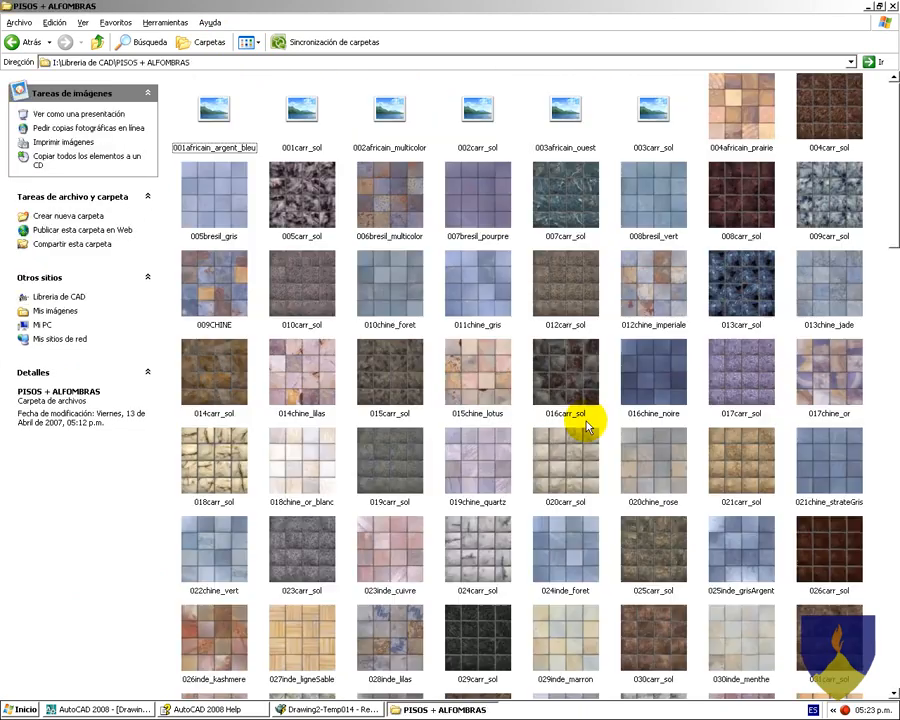
pyautogui.scroll(-5, 500, 345)
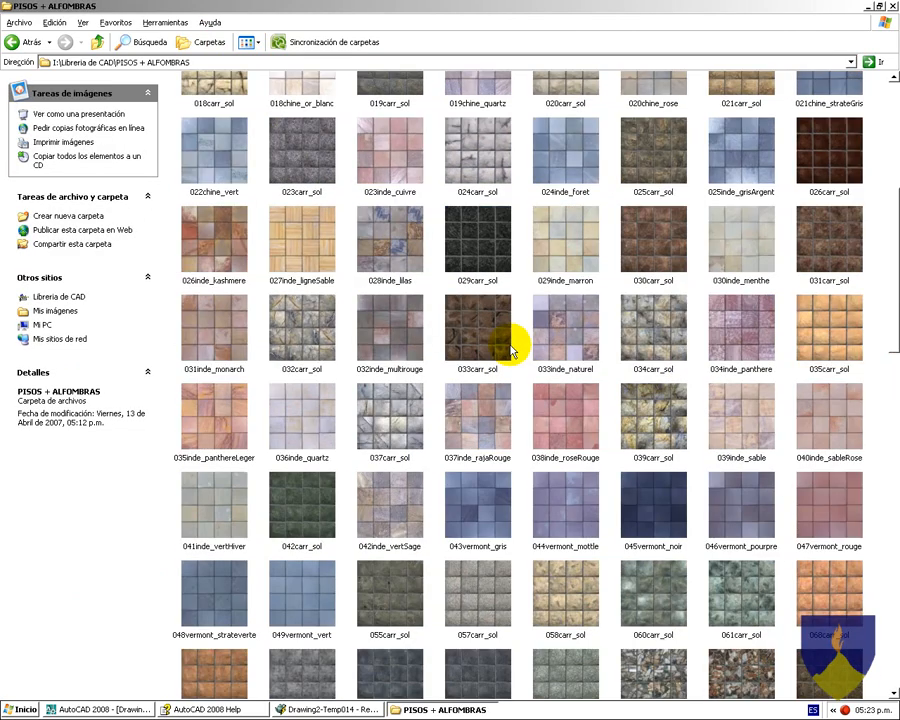
pyautogui.scroll(-4, 510, 350)
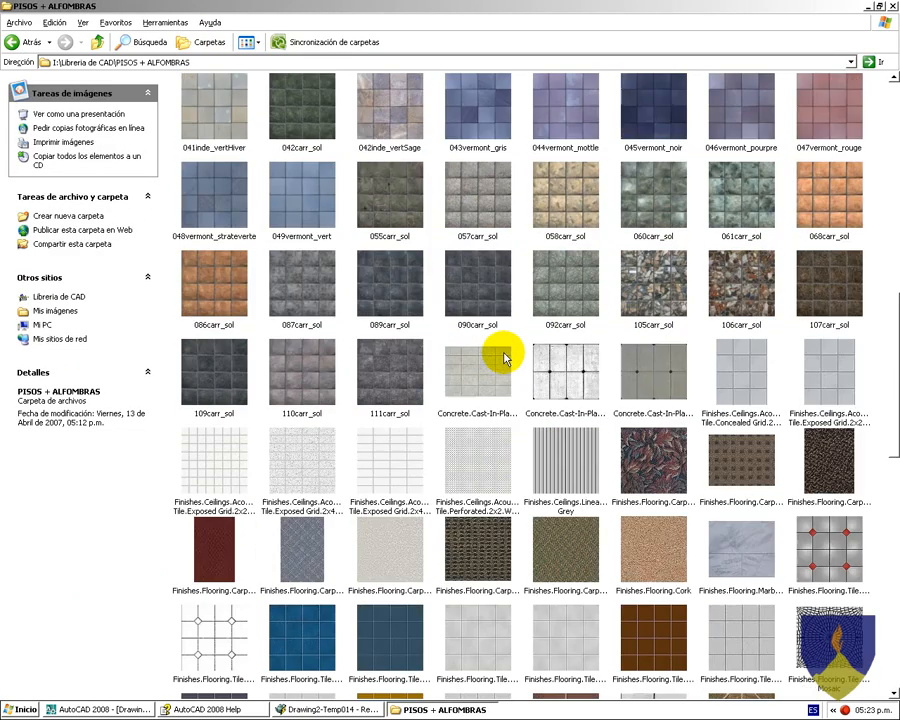
pyautogui.click(389, 461)
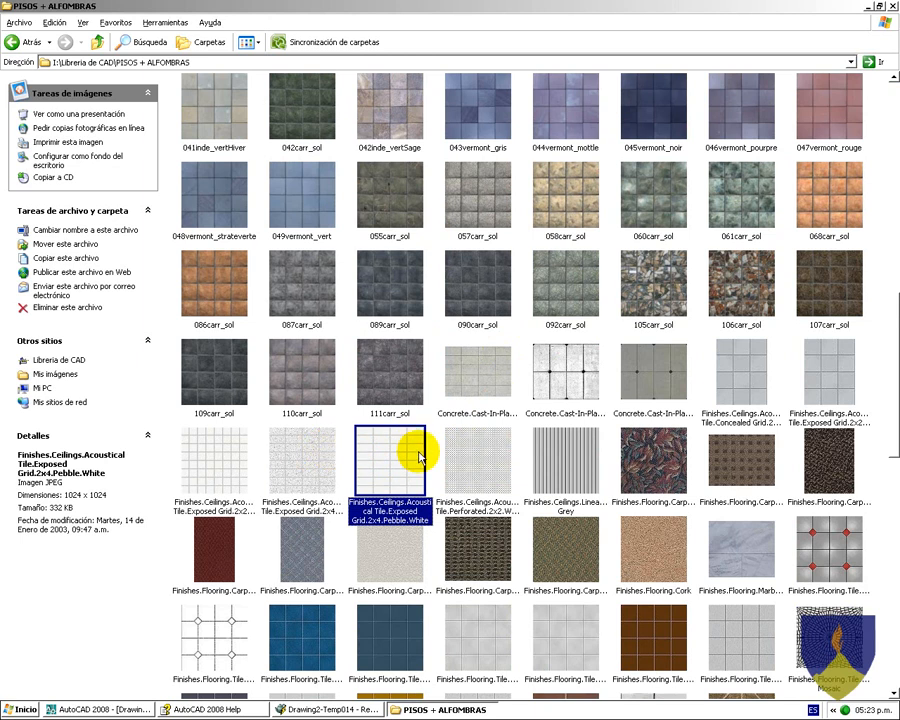
pyautogui.scroll(-3, 396, 458)
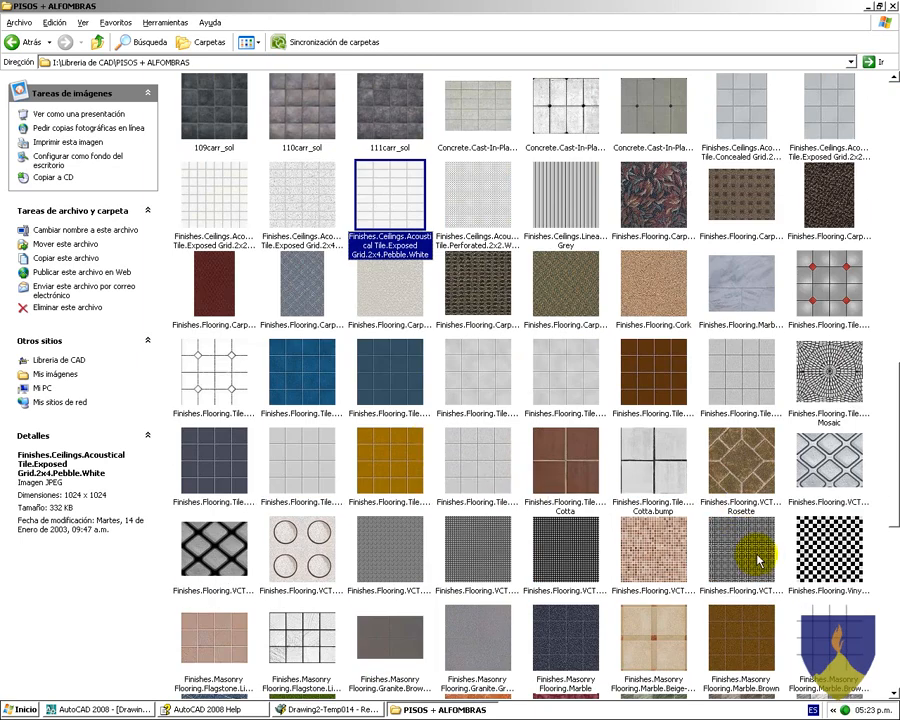
pyautogui.scroll(-2, 744, 600)
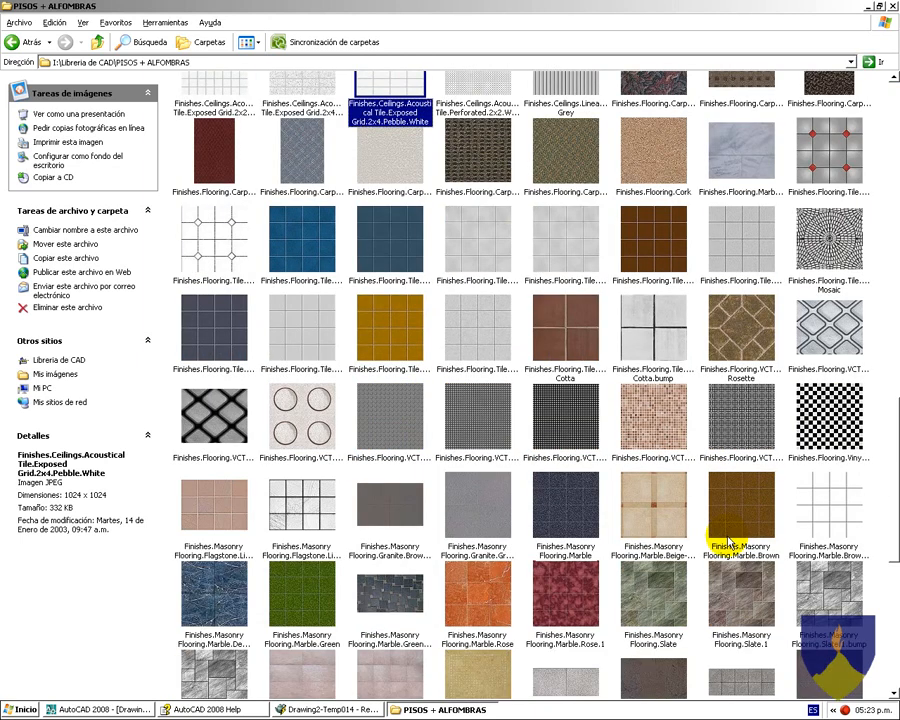
# Compare the Finishes.Masonry Flooring.Marble.Brown texture with its matching Finishes.Masonry Flooring.Marble.Brown.bump image
pyautogui.click(822, 522)
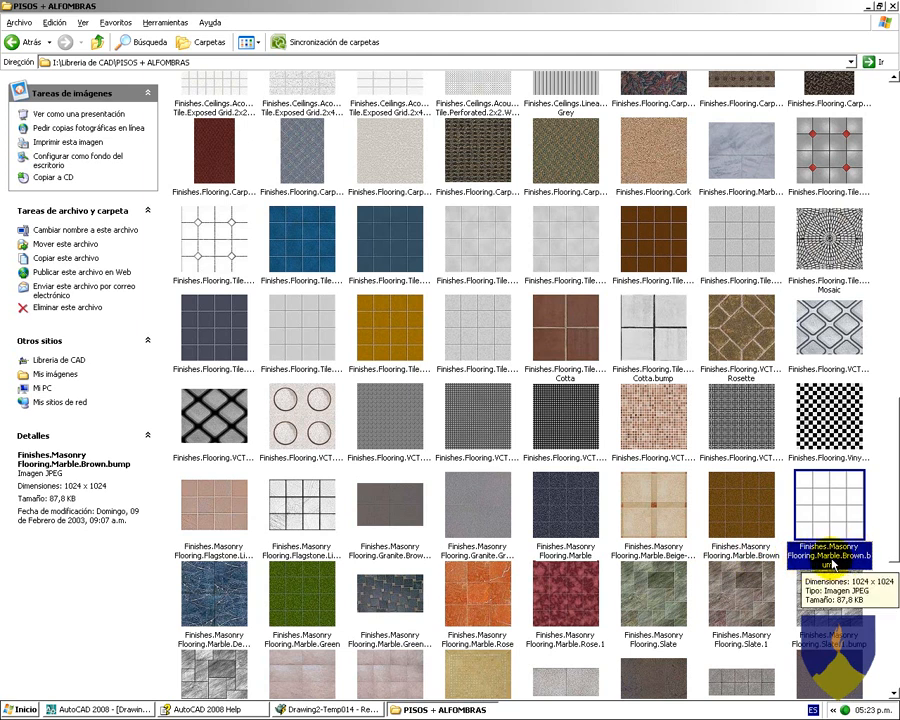
pyautogui.click(767, 515)
pyautogui.click(825, 520)
pyautogui.click(736, 517)
pyautogui.click(830, 515)
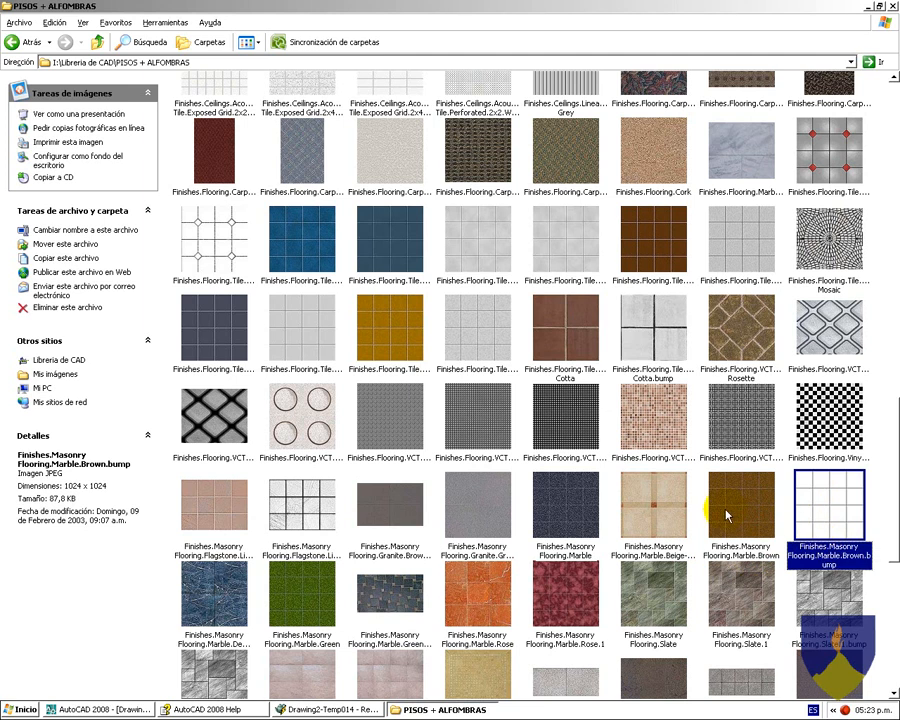
# Look through the remaining textures and bump images in PISOS + ALFOMBRAS, and return to the Libreria de CAD folder
pyautogui.scroll(-3, 735, 505)
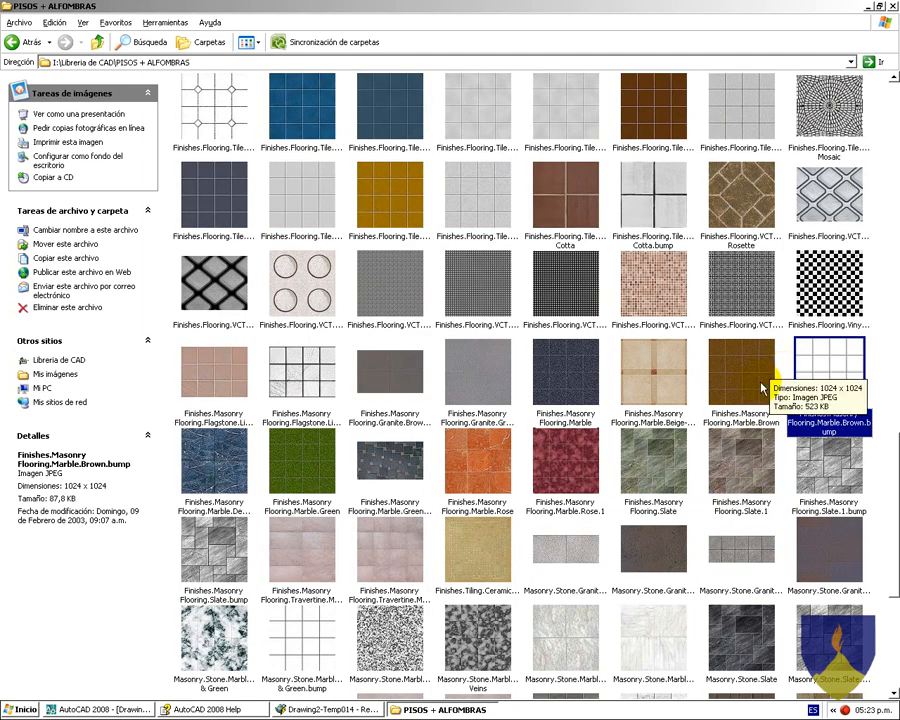
pyautogui.scroll(-3, 760, 390)
pyautogui.scroll(-3, 752, 390)
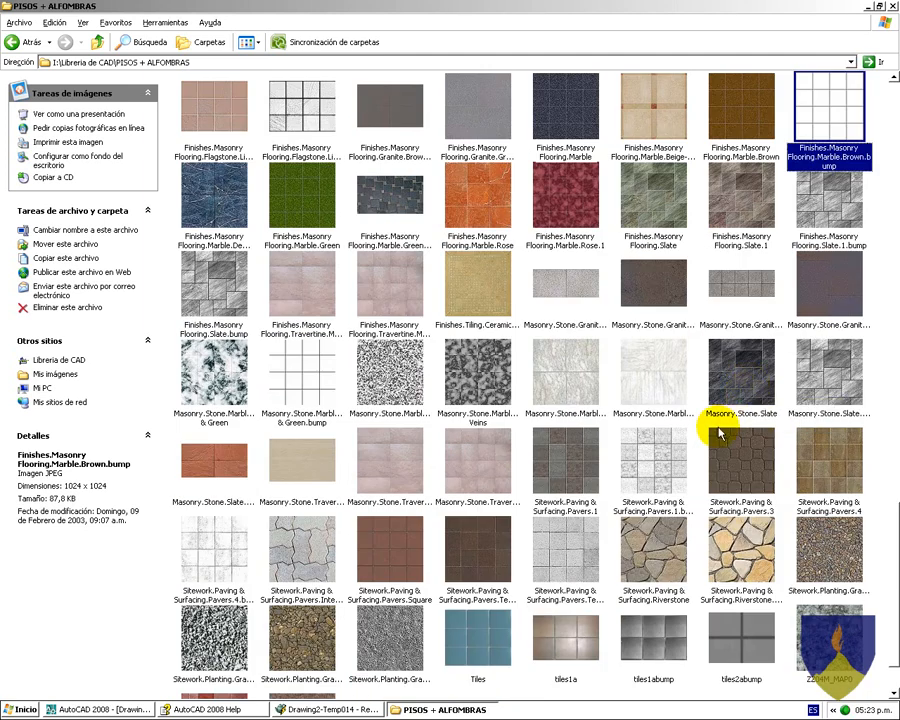
pyautogui.scroll(-2, 348, 512)
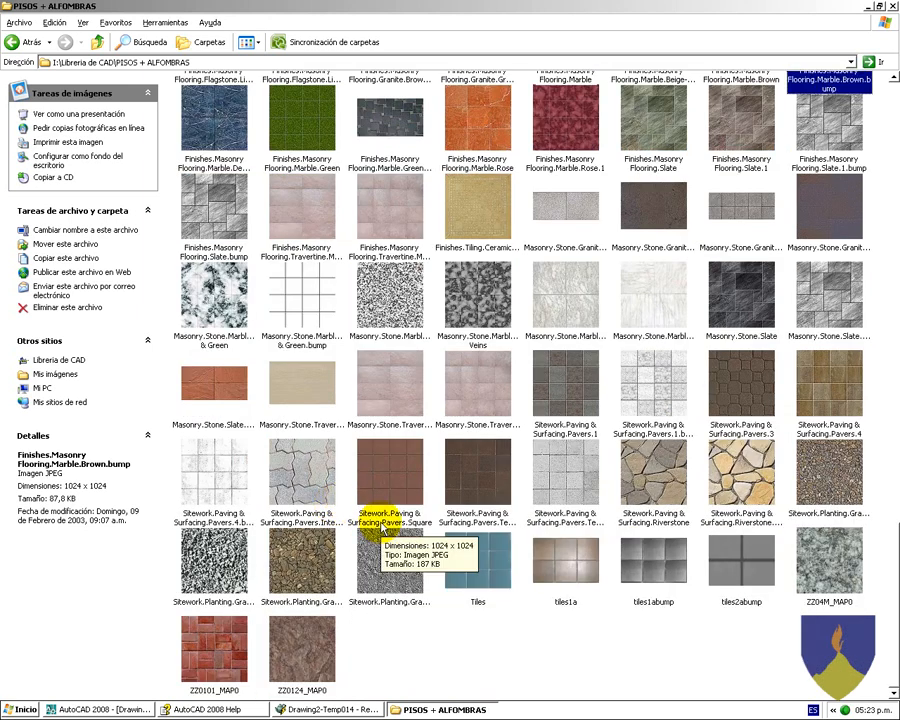
pyautogui.click(466, 658)
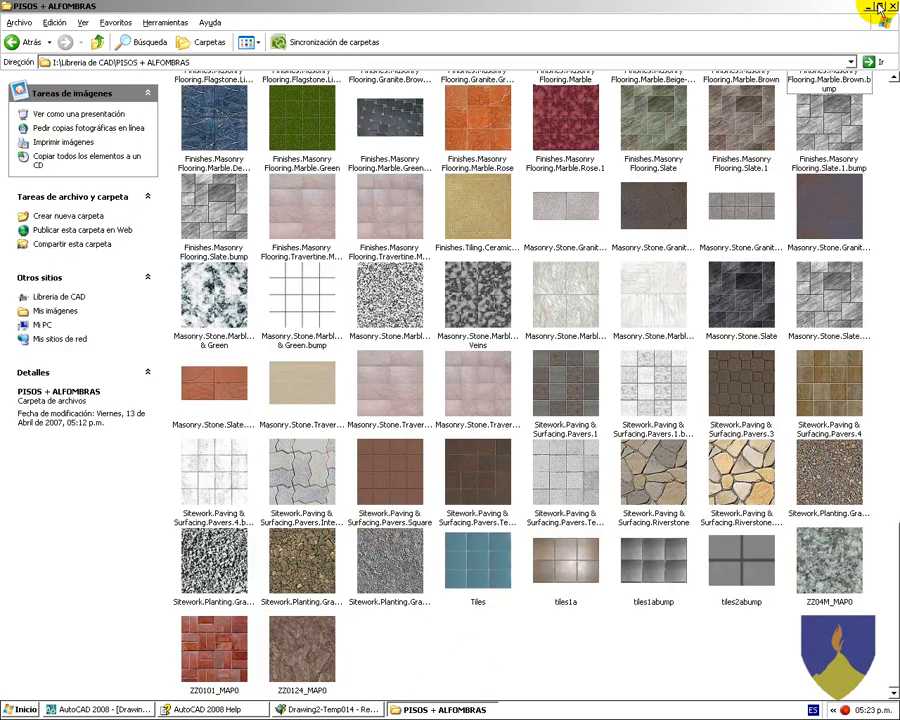
pyautogui.click(14, 42)
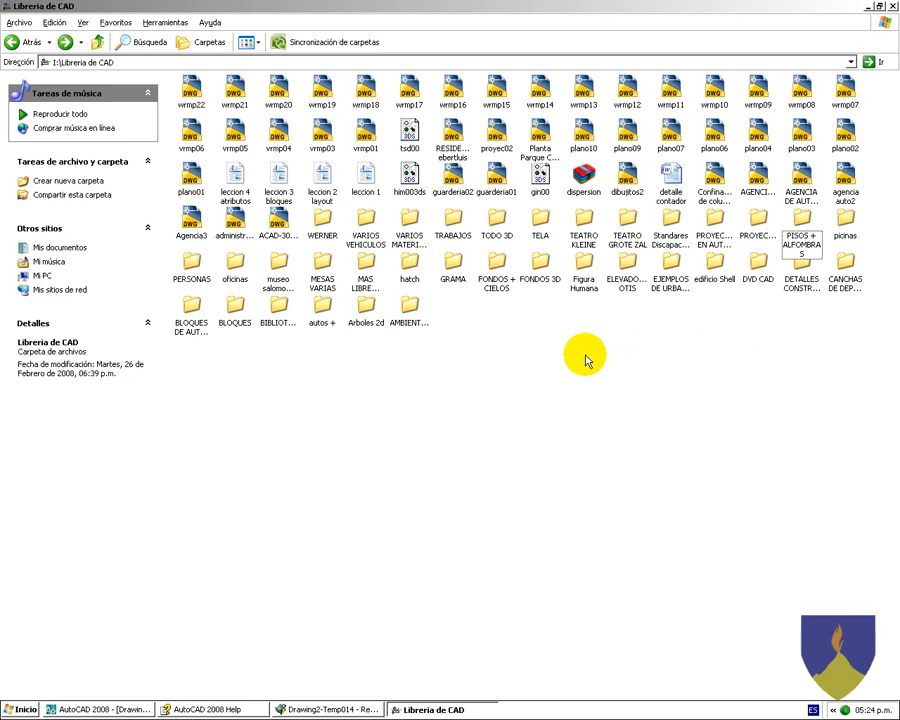
# Close the Libreria de CAD folder, the render window and the help window to return to the AutoCAD drawing
pyautogui.click(743, 388)
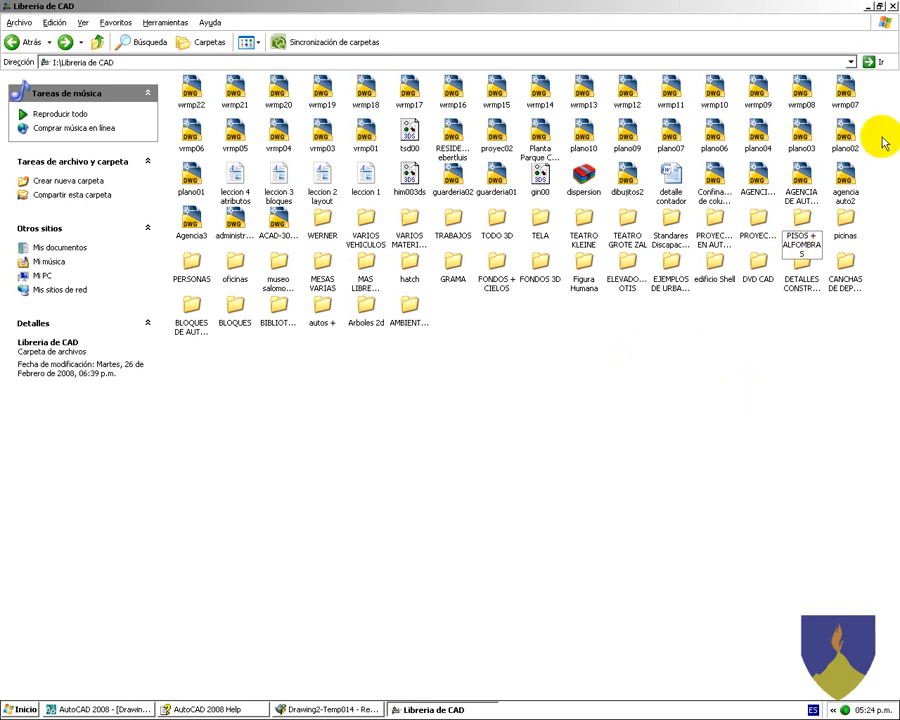
pyautogui.click(784, 271)
pyautogui.click(892, 7)
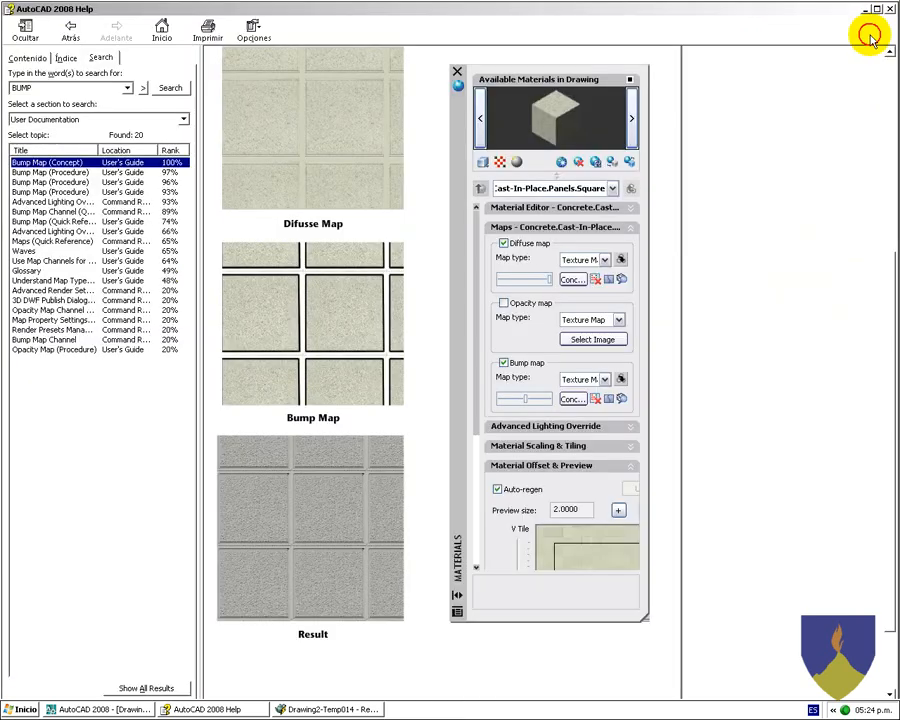
pyautogui.moveTo(731, 407); pyautogui.dragTo(283, 534)
pyautogui.click(305, 709)
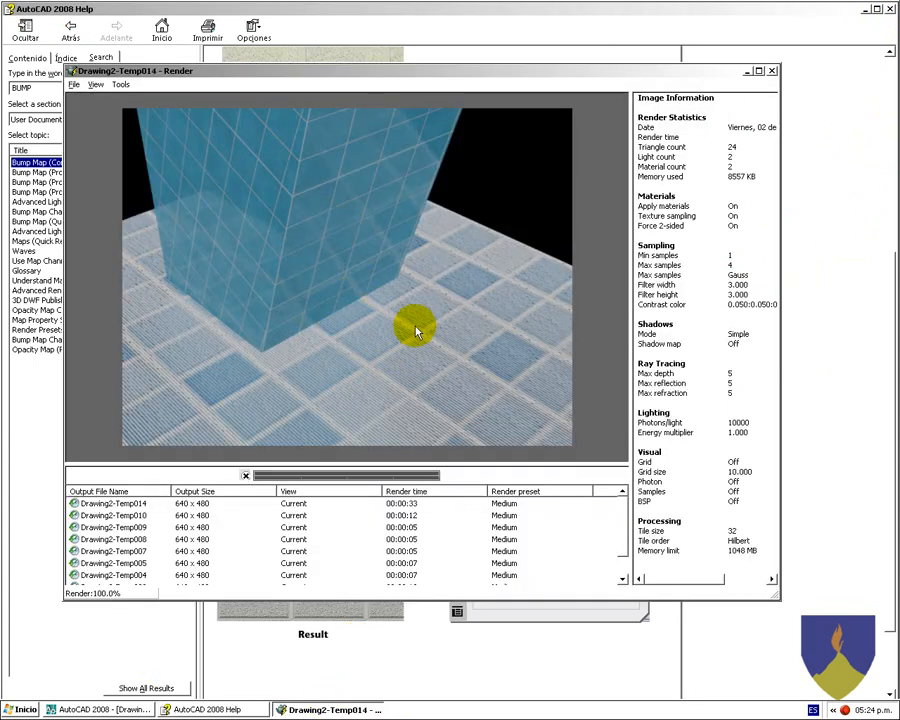
pyautogui.click(772, 71)
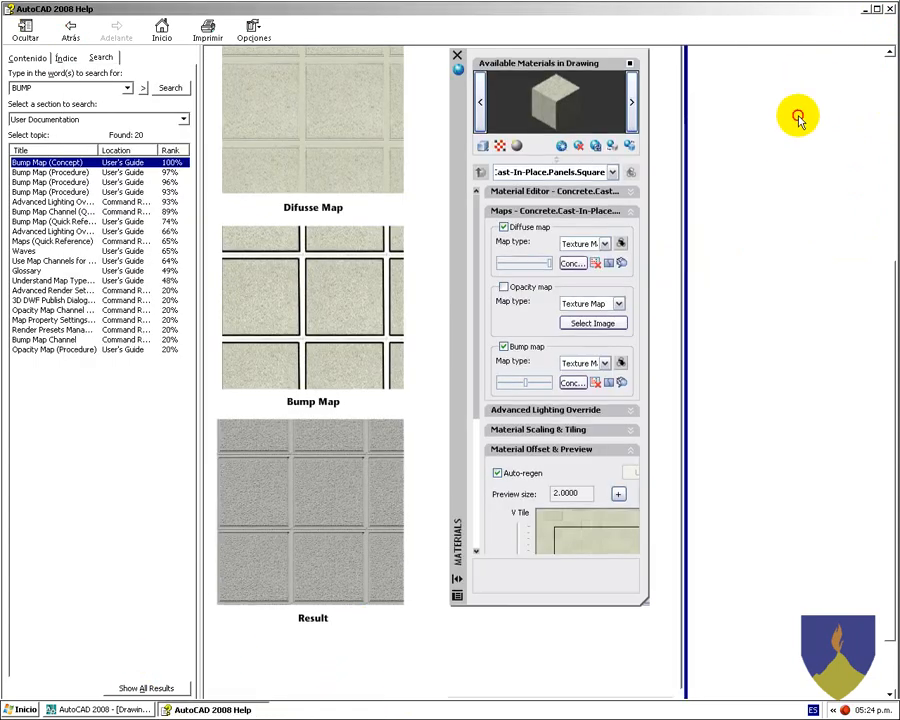
pyautogui.click(890, 9)
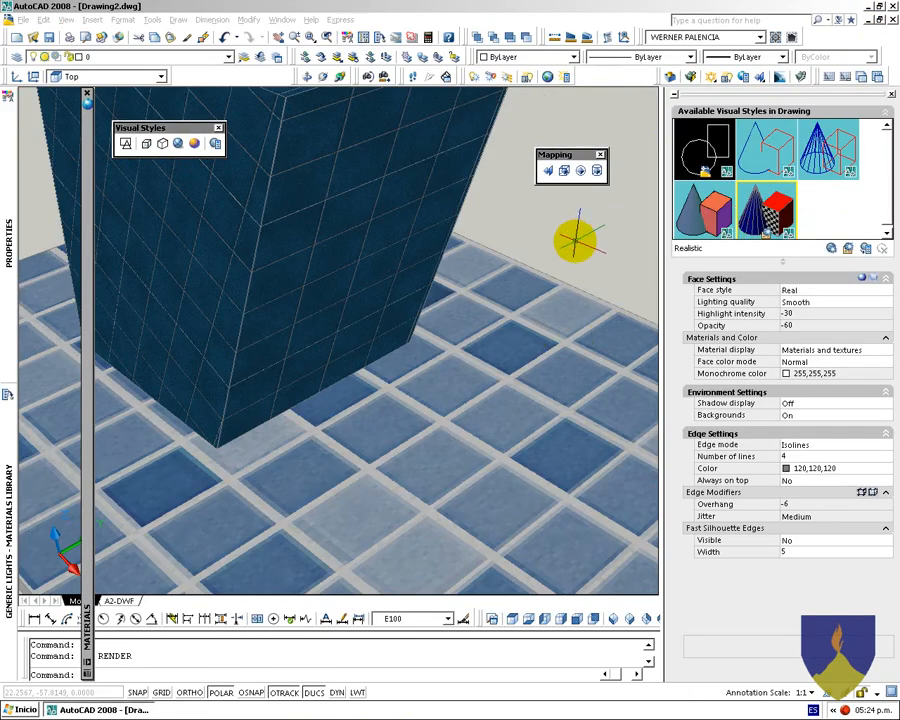
# Turn on Auto-regen for the offset preview of the Finishes.Flooring.Tile.Square.Blue material
pyautogui.click(560, 280)
pyautogui.scroll(-5, 410, 311)
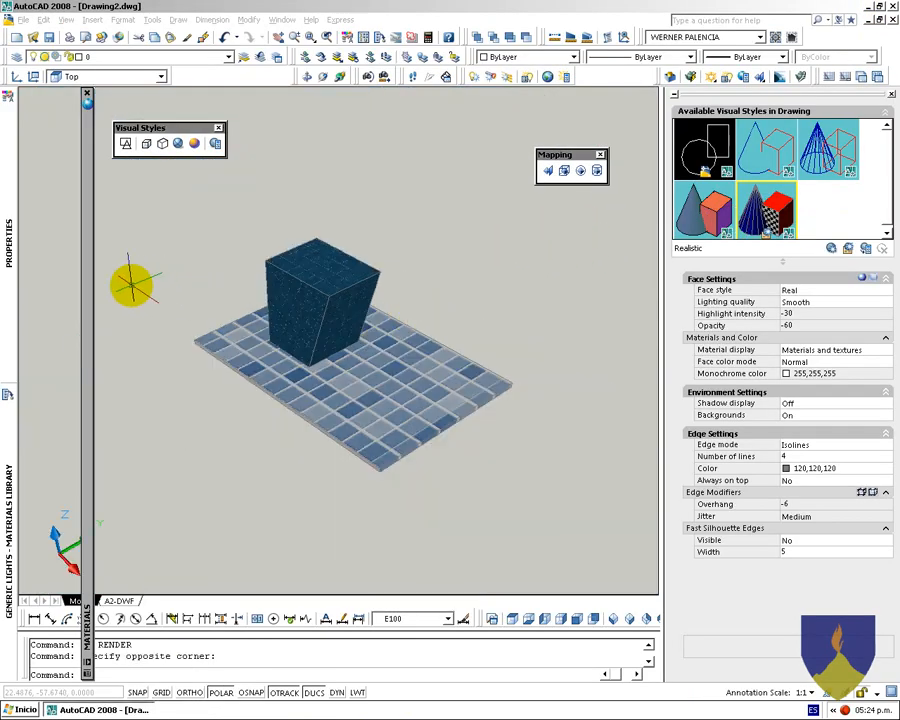
pyautogui.moveTo(86, 268)
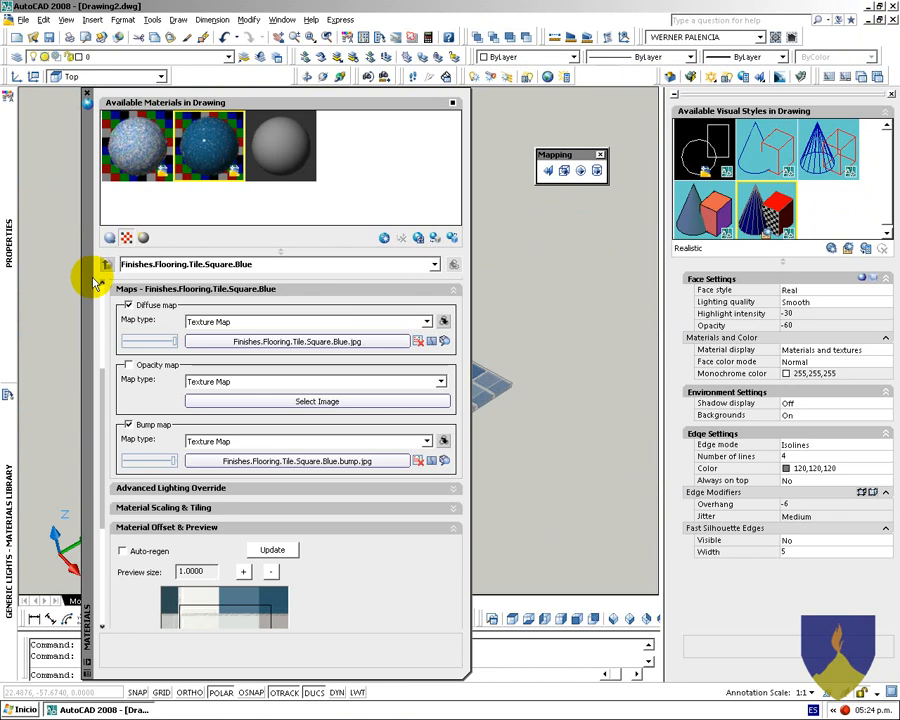
pyautogui.moveTo(104, 388); pyautogui.dragTo(100, 480)
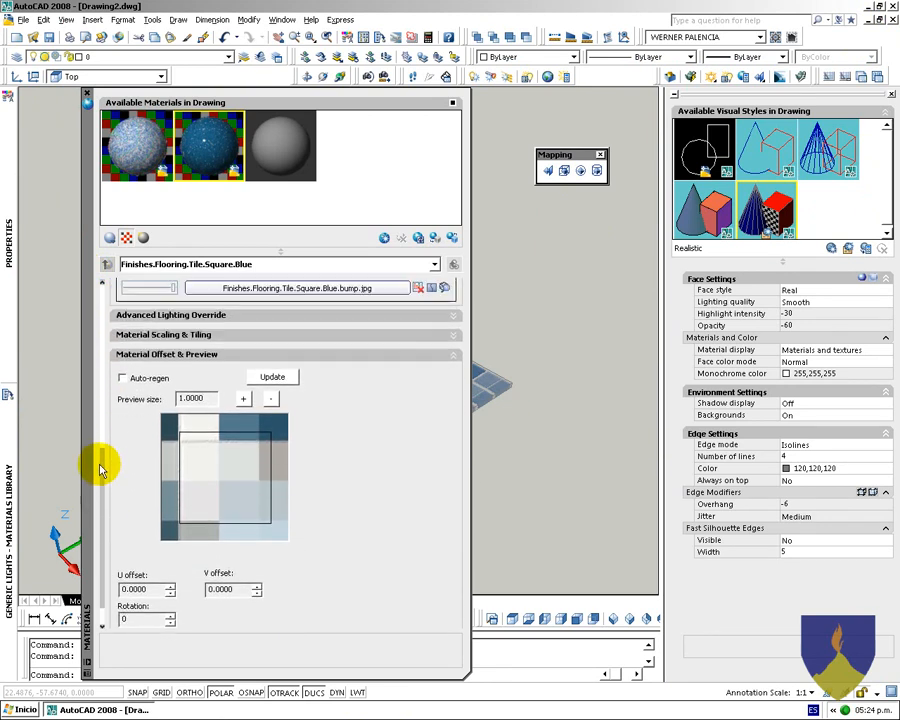
pyautogui.scroll(2, 100, 484)
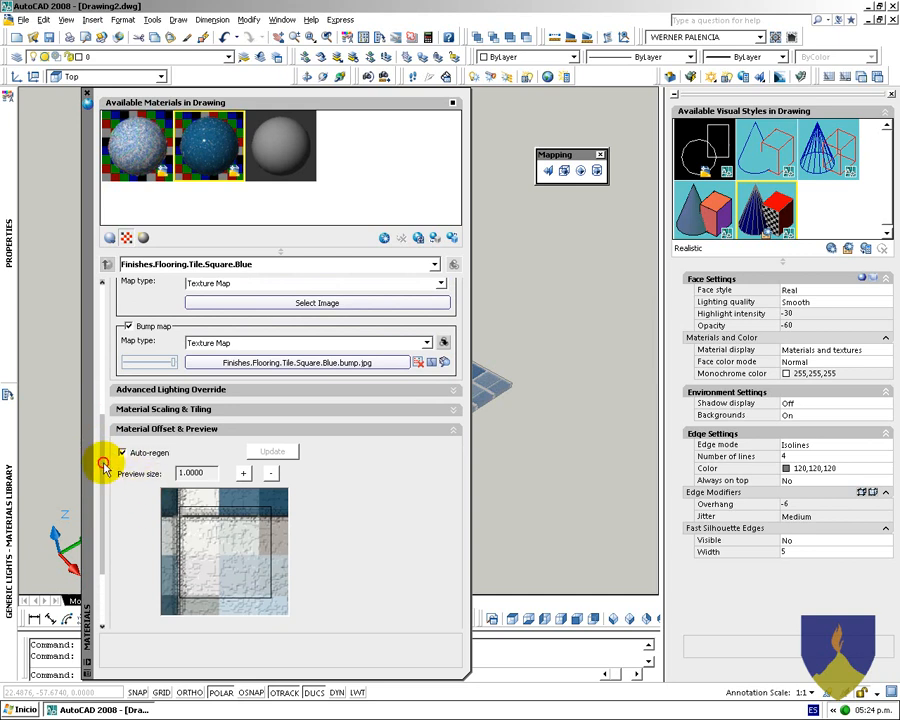
pyautogui.moveTo(104, 478); pyautogui.dragTo(104, 526)
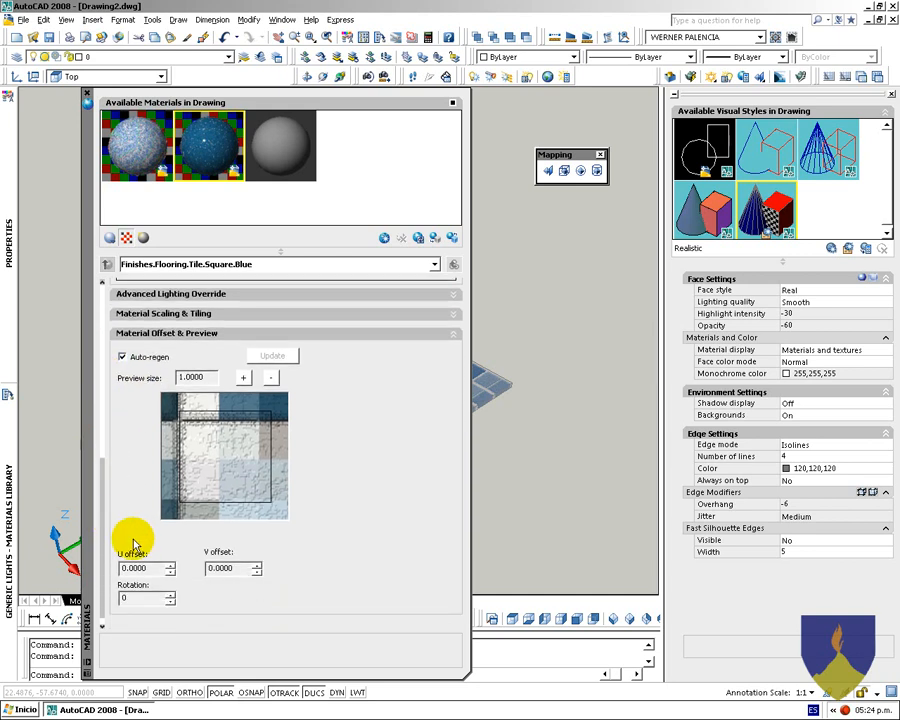
# Draw a circle freehand on the tiled floor slab, in the open area in front of the tapered box
pyautogui.scroll(6, 526, 381)
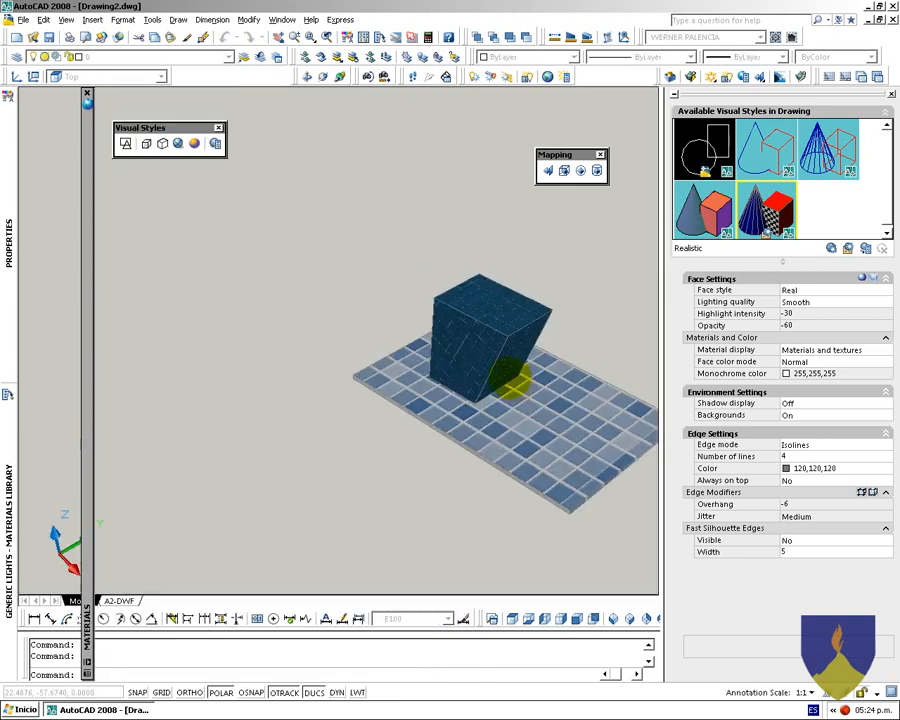
pyautogui.moveTo(403, 385); pyautogui.dragTo(187, 308, button='middle')
pyautogui.moveTo(396, 352); pyautogui.dragTo(323, 355, button='middle')
pyautogui.keyDown('shift'); pyautogui.moveTo(387, 250); pyautogui.dragTo(332, 348, button='middle'); pyautogui.keyUp('shift')
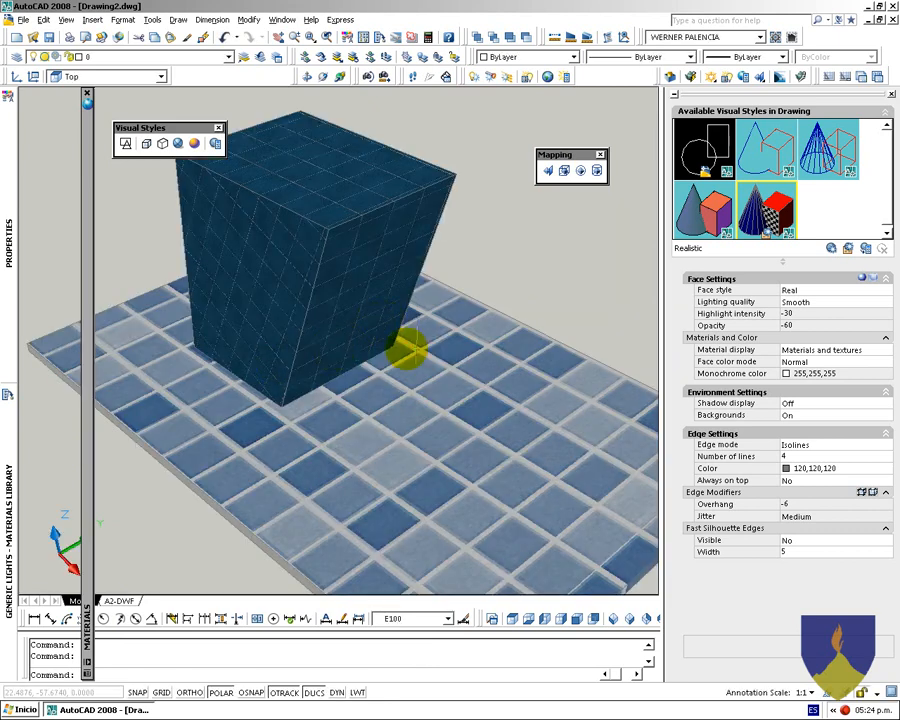
pyautogui.scroll(-4, 412, 303)
pyautogui.moveTo(385, 319); pyautogui.dragTo(316, 347, button='middle')
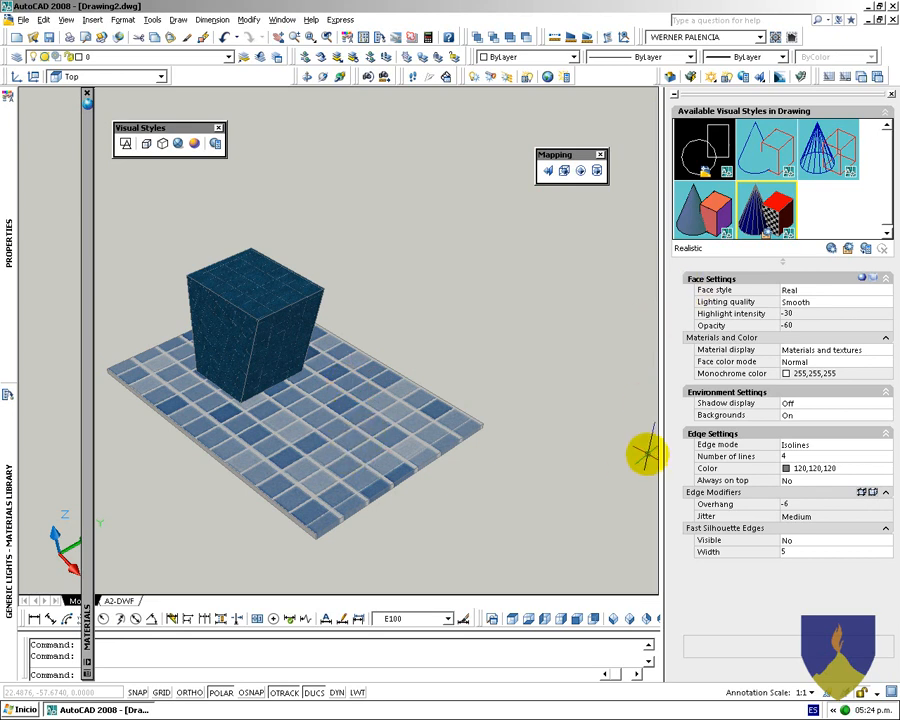
pyautogui.write('c')
pyautogui.press('Return')
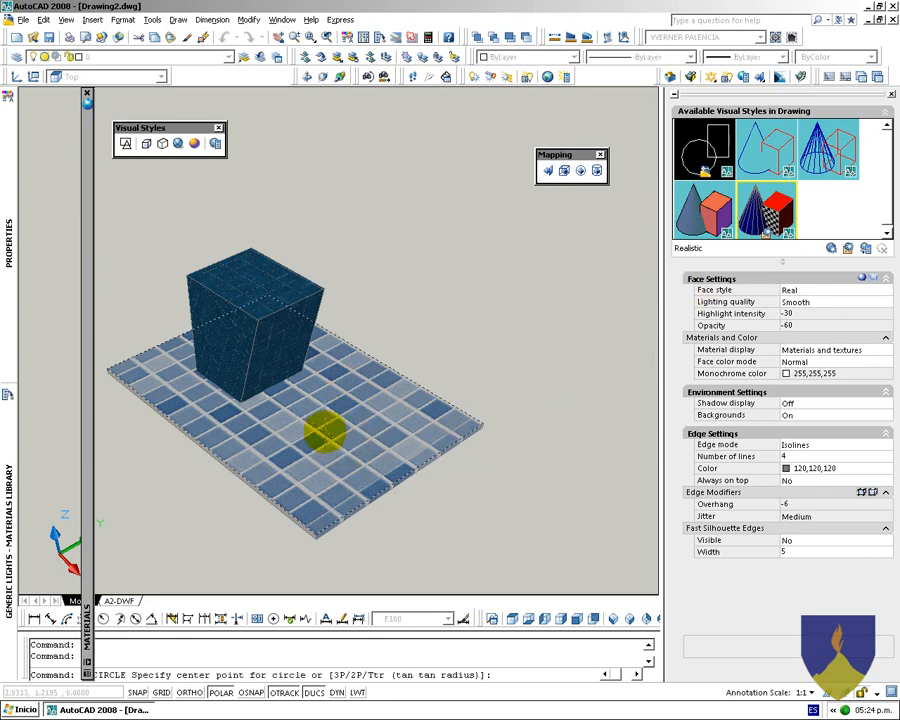
pyautogui.click(320, 425)
pyautogui.click(345, 405)
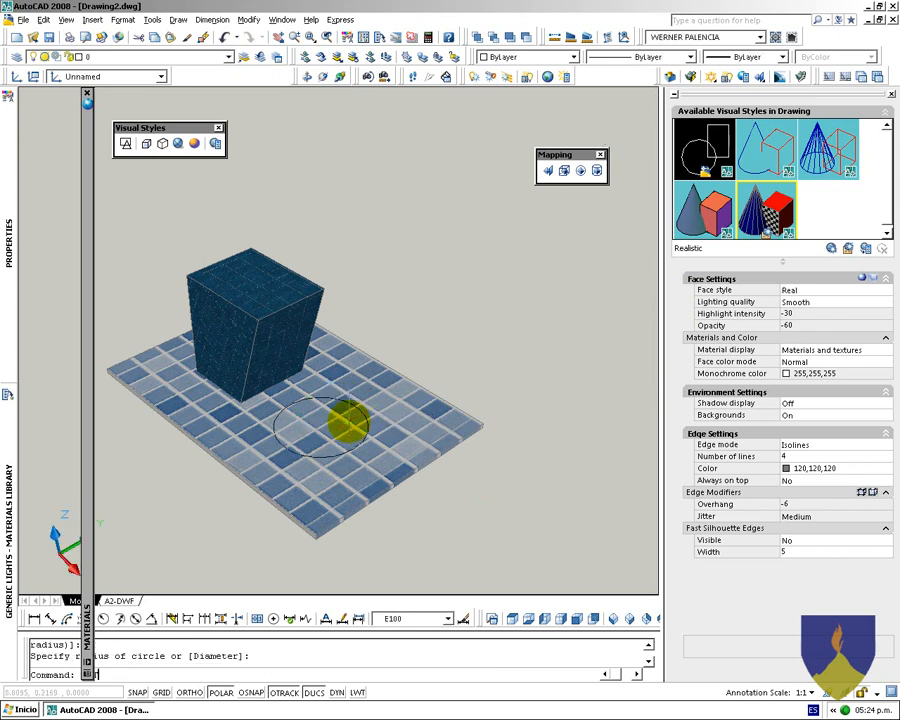
# Extrude the circle upward into a short cylinder, lower than the tapered box
pyautogui.write('ext')
pyautogui.press('Return')
pyautogui.click(341, 452)
pyautogui.press('Return')
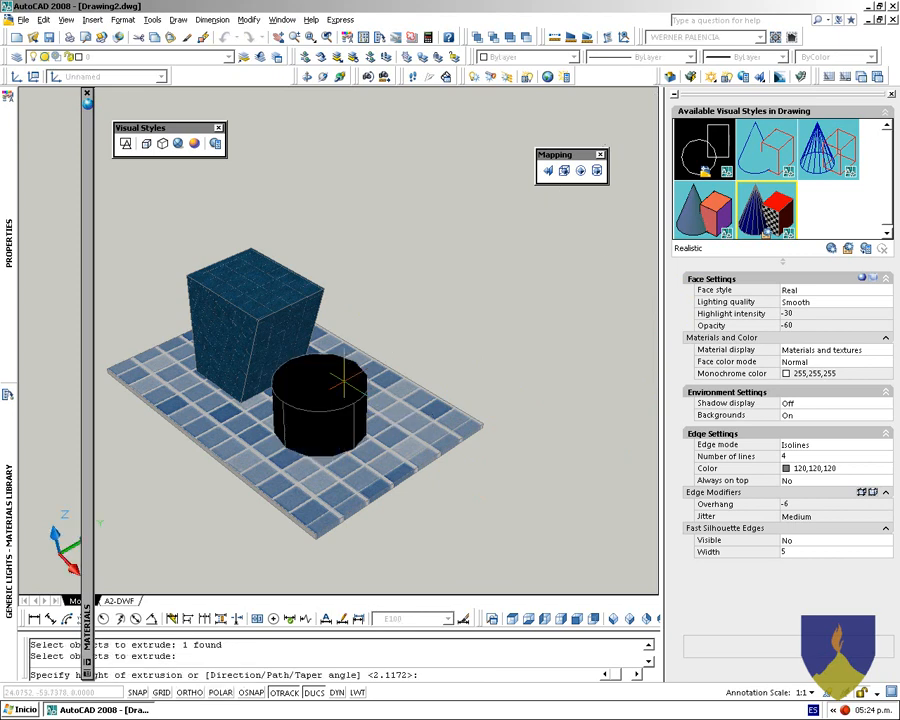
pyautogui.click(343, 382)
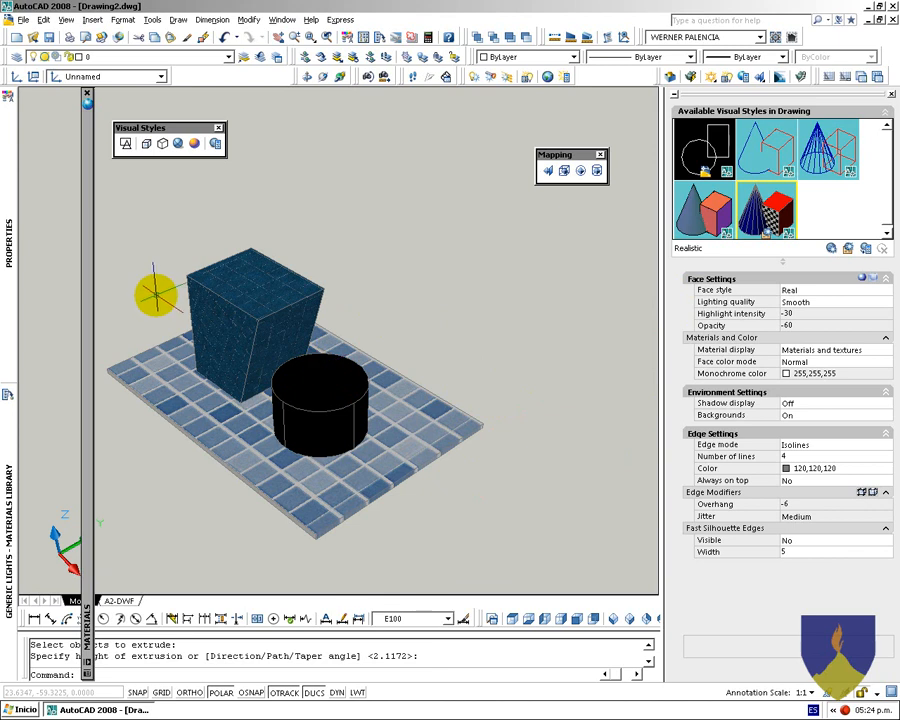
# Apply the light blue speckled material, first among the materials in the drawing, to the new black cylinder
pyautogui.moveTo(82, 276)
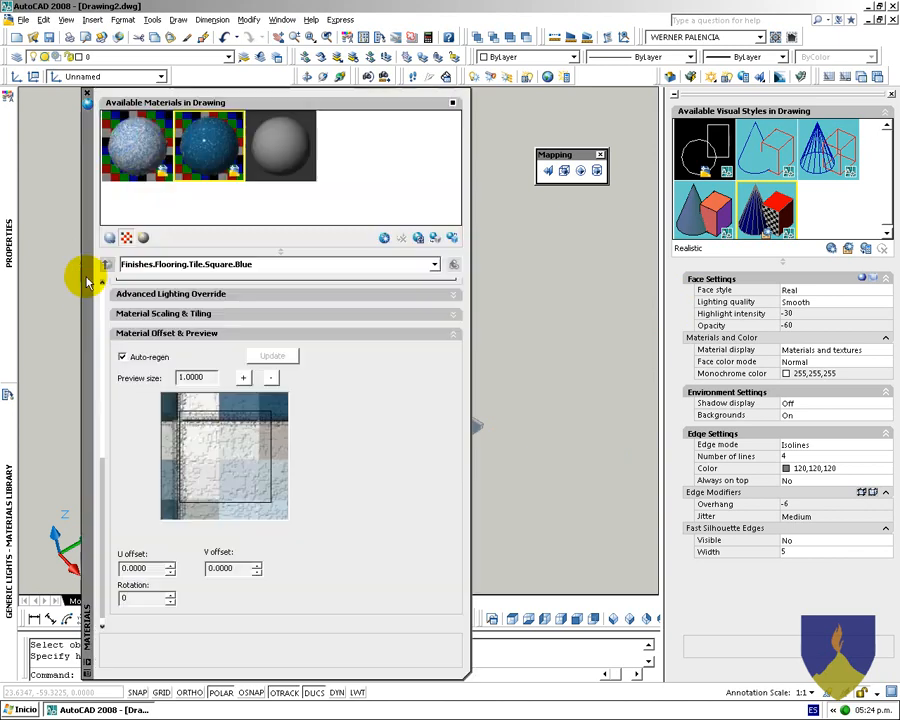
pyautogui.click(143, 152)
pyautogui.click(384, 238)
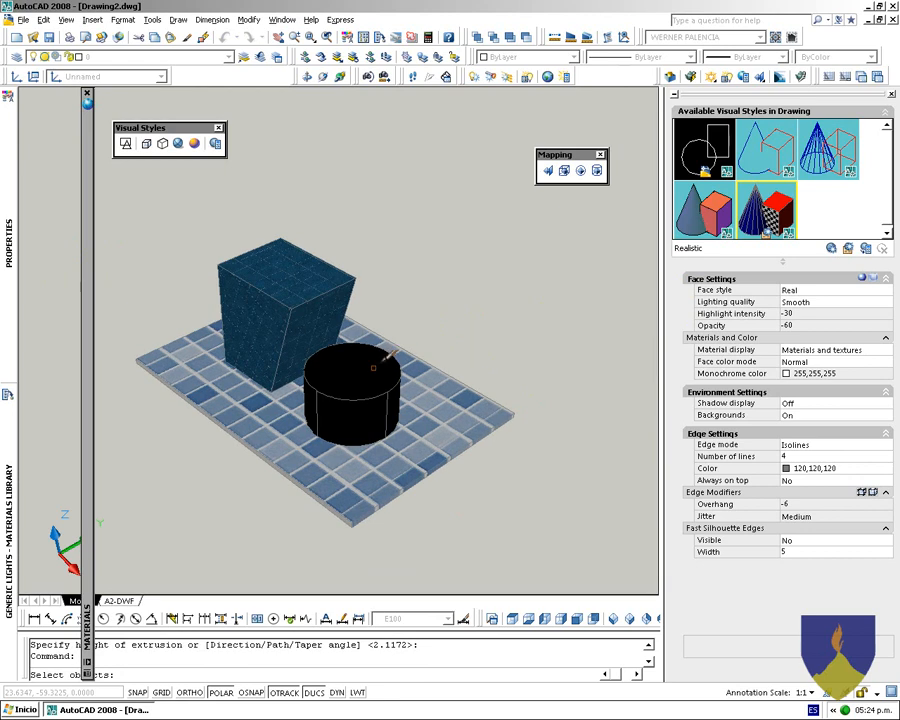
# Apply the Finishes.Tiling.Ceramic.Mosaic.Blue material to the cylinder and end the material assignment
pyautogui.click(346, 381)
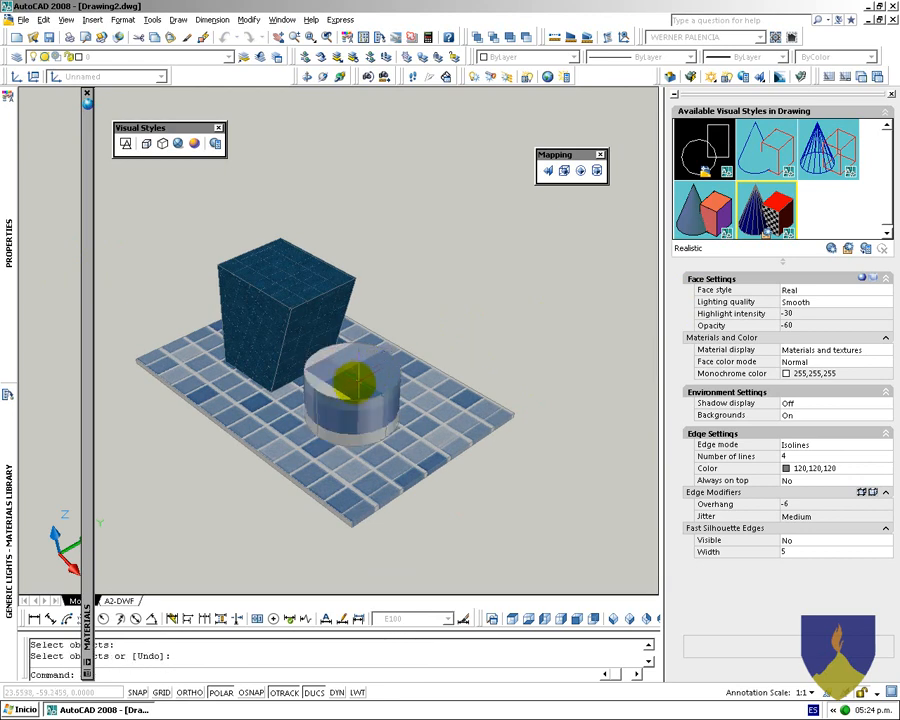
pyautogui.moveTo(333, 378); pyautogui.dragTo(502, 360, button='middle')
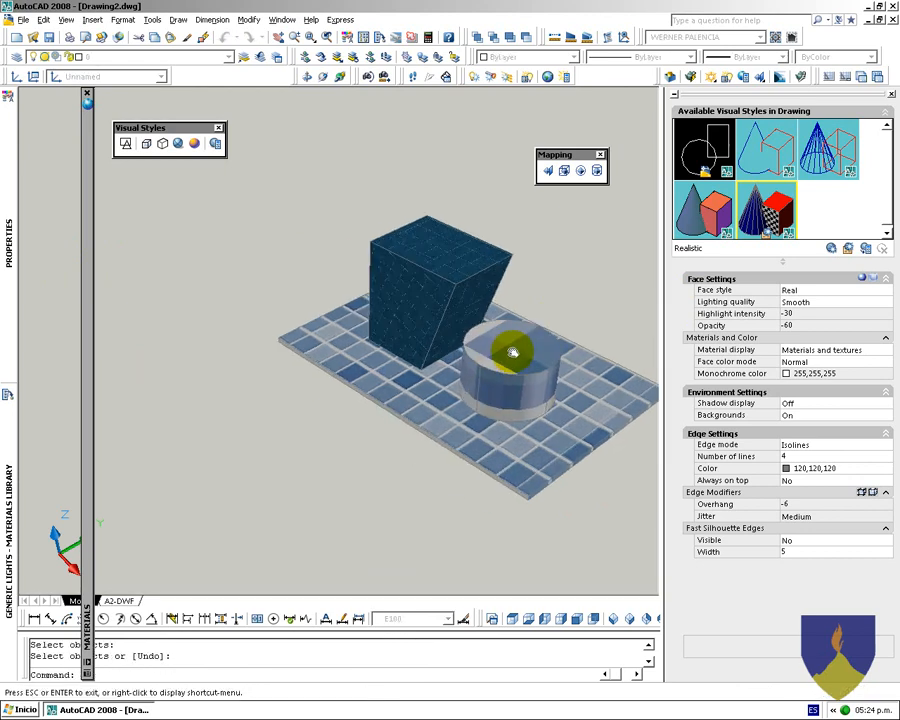
pyautogui.press('Return')
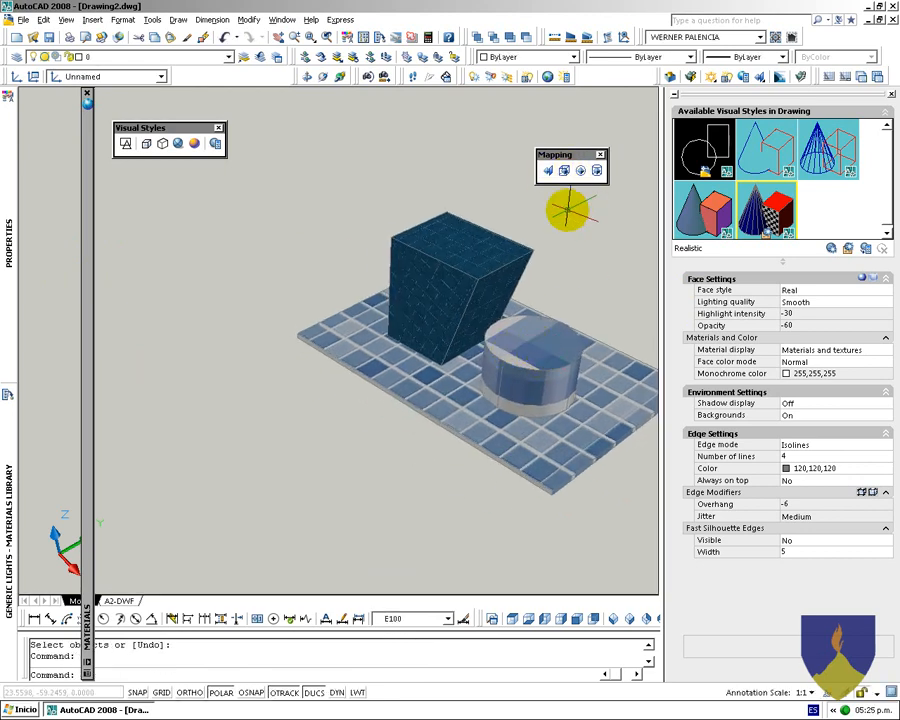
# Open the diffuse texture map settings of the blue mosaic material, enable automatic preview regeneration and set the preview size to 10
pyautogui.moveTo(90, 312)
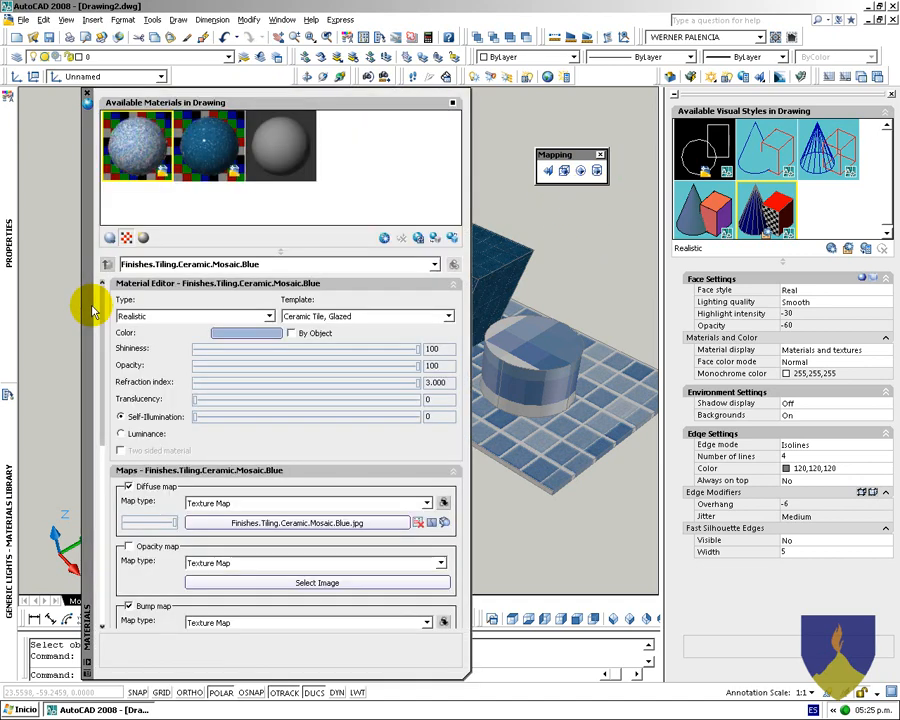
pyautogui.moveTo(89, 243); pyautogui.dragTo(66, 237)
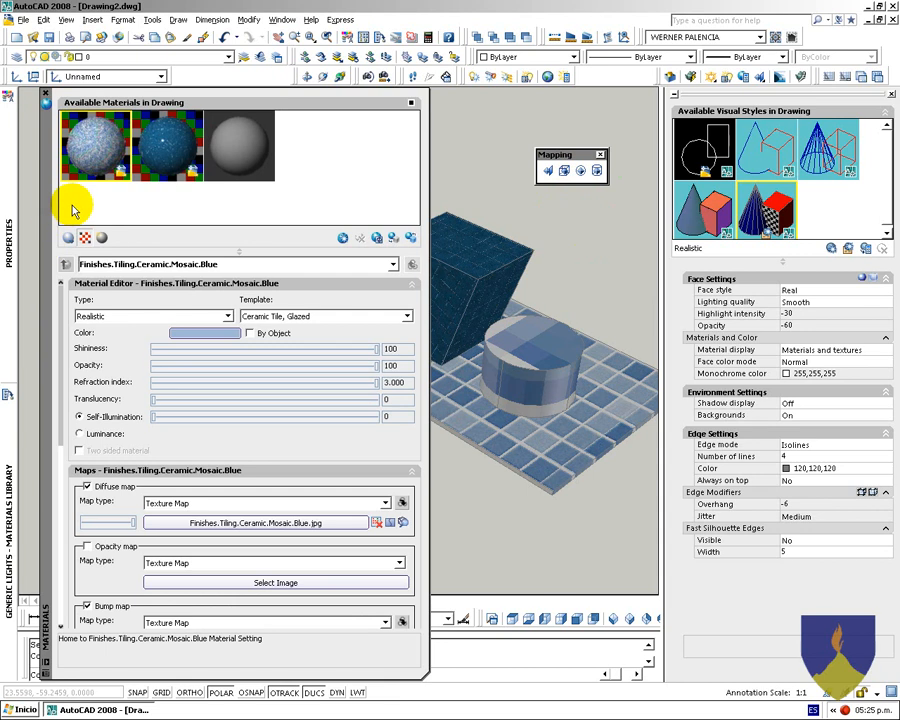
pyautogui.moveTo(61, 320); pyautogui.dragTo(66, 396)
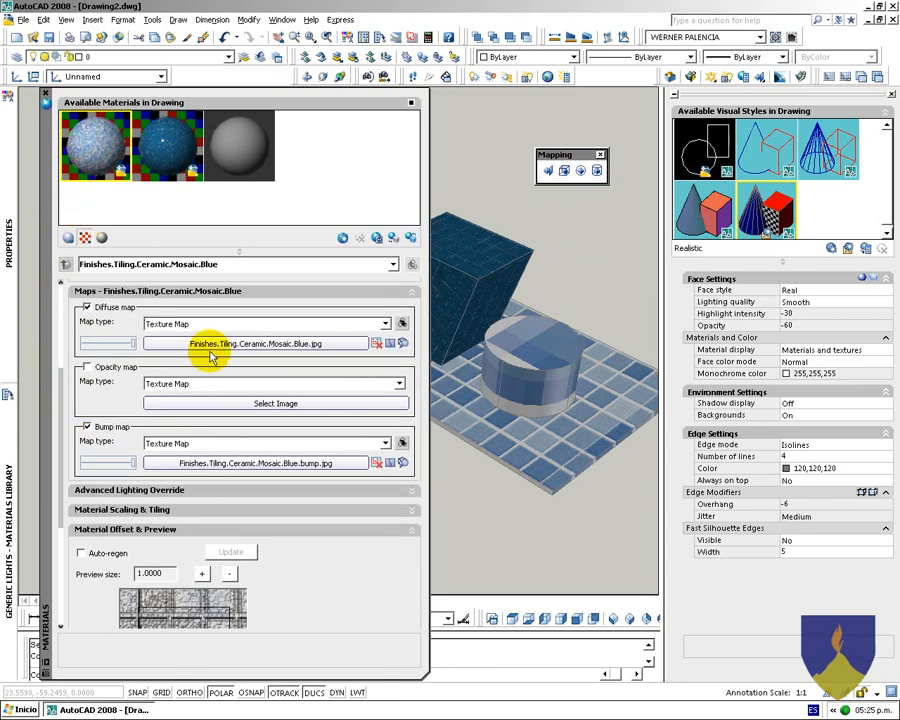
pyautogui.click(402, 324)
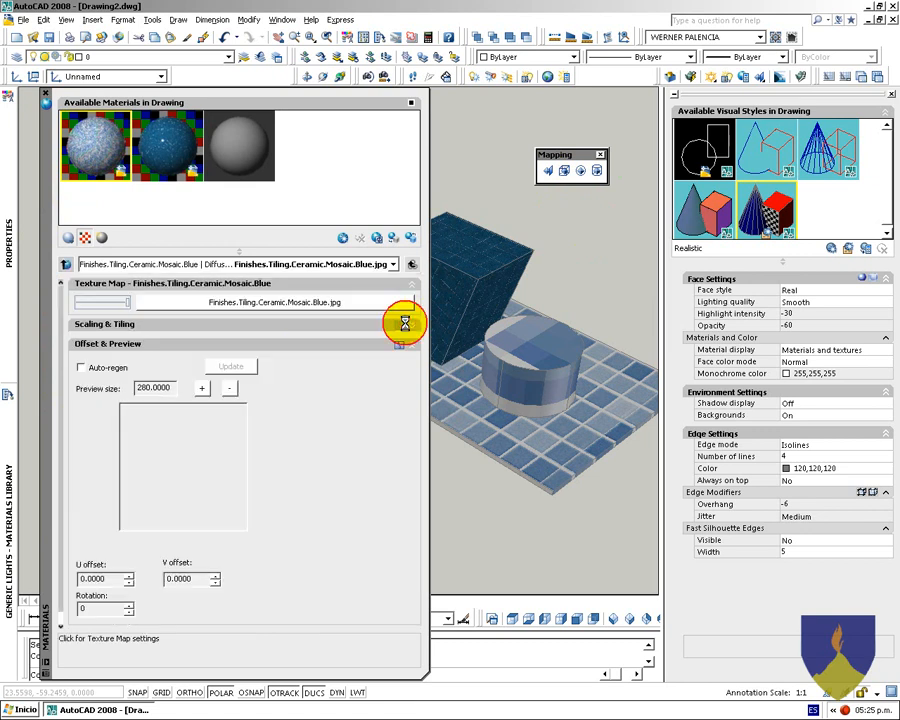
pyautogui.click(170, 387)
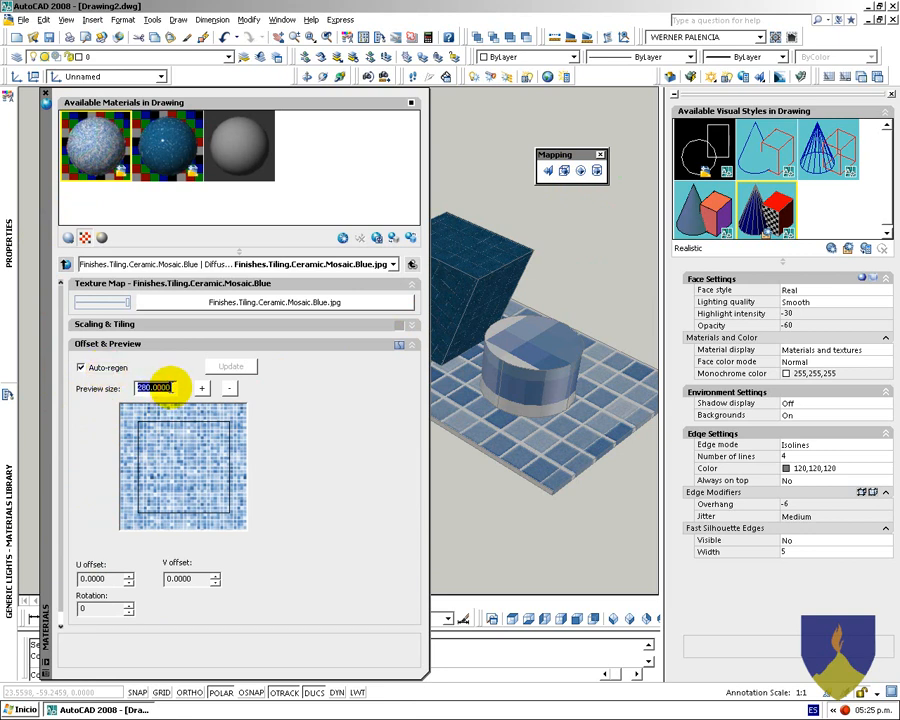
pyautogui.click(108, 579)
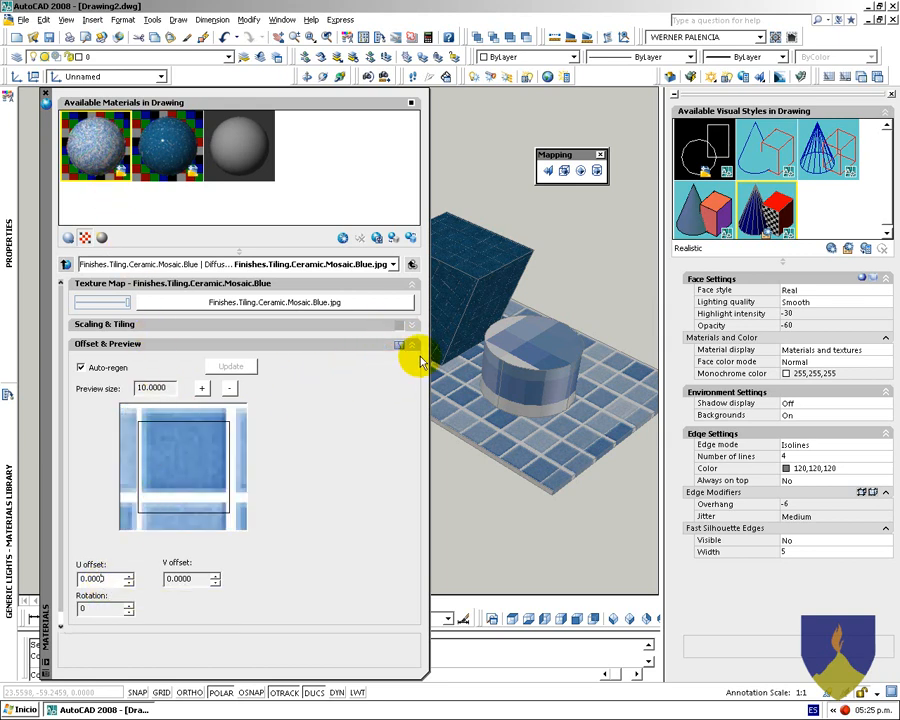
# Reopen the blue mosaic's diffuse map settings from the material's main level and try preview sizes of 1 and 20
pyautogui.click(273, 331)
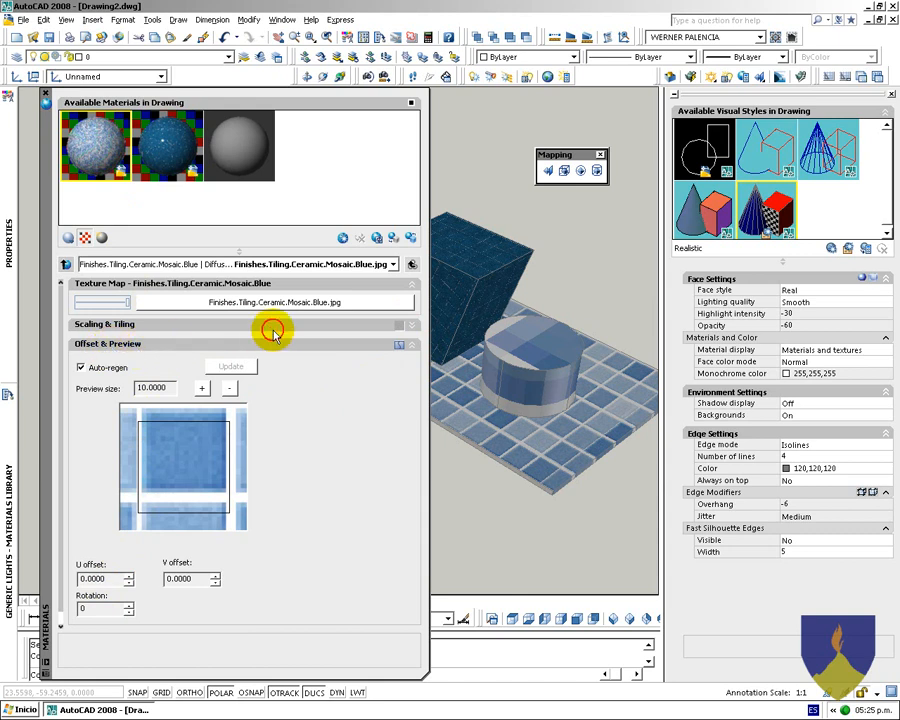
pyautogui.click(411, 264)
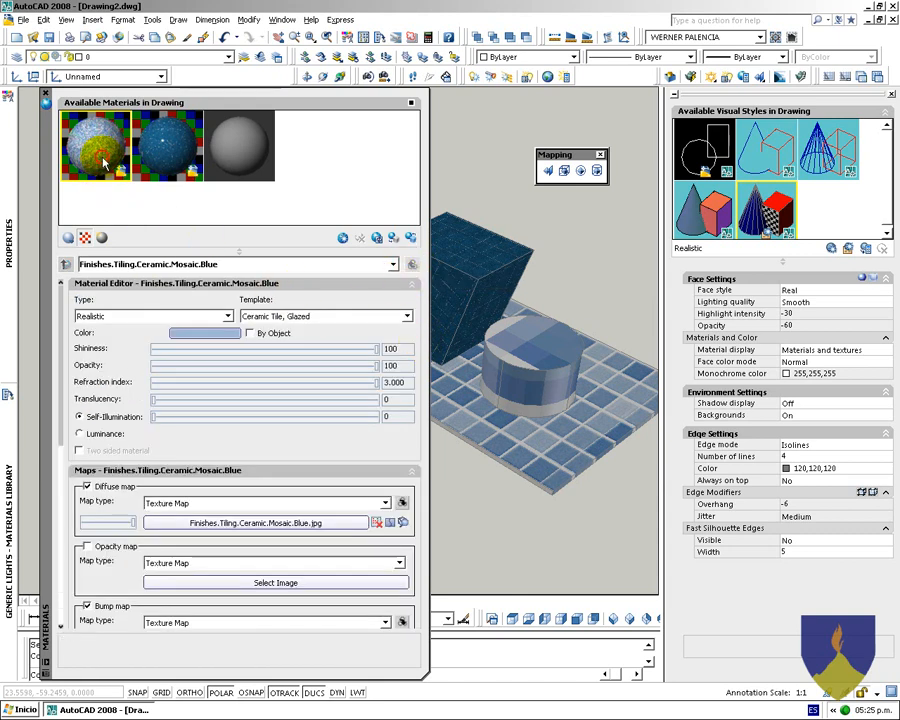
pyautogui.moveTo(62, 409); pyautogui.dragTo(61, 450)
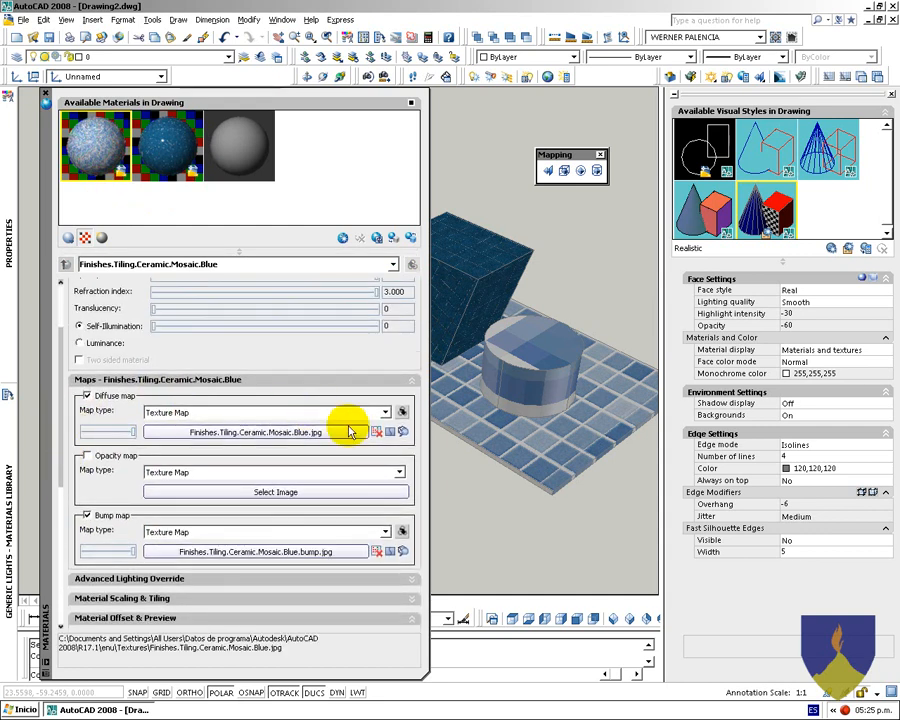
pyautogui.click(401, 413)
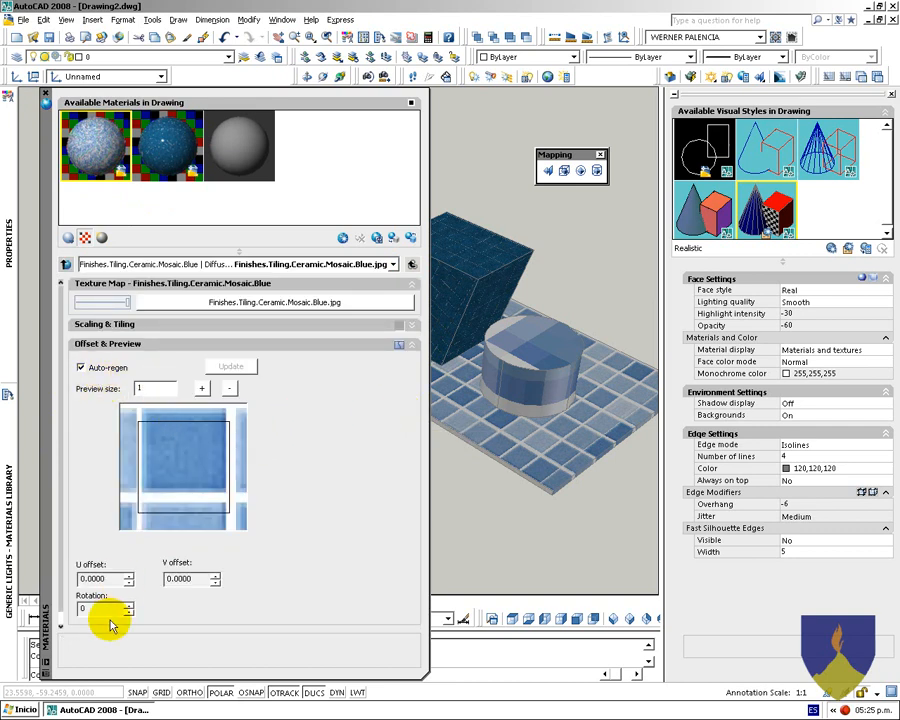
pyautogui.click(113, 583)
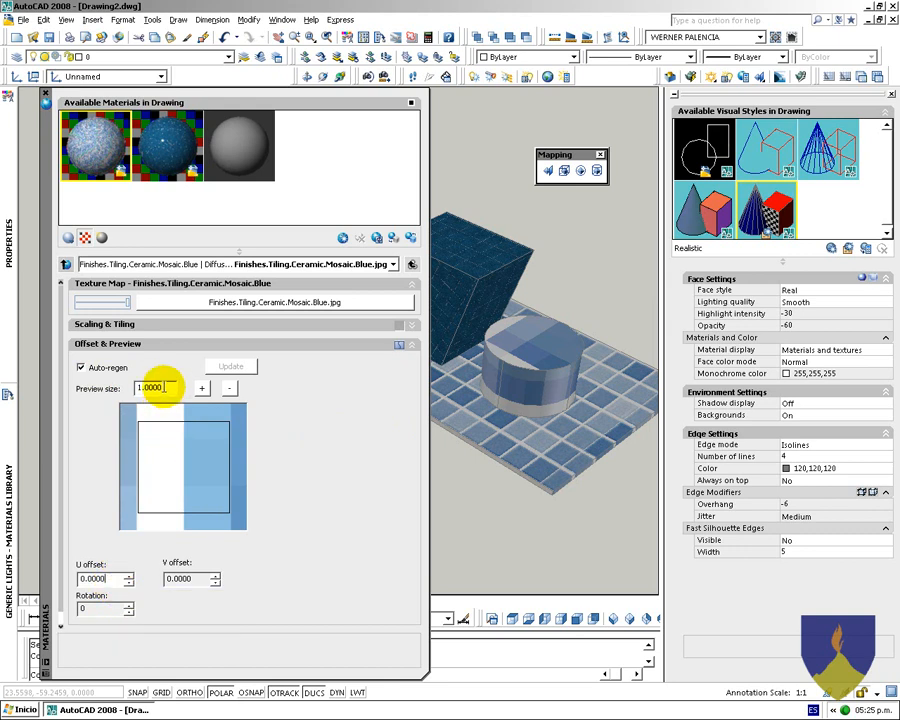
pyautogui.click(108, 578)
# Enlarge the area shown in the blue mosaic's texture preview to a preview size of 160
pyautogui.click(166, 387)
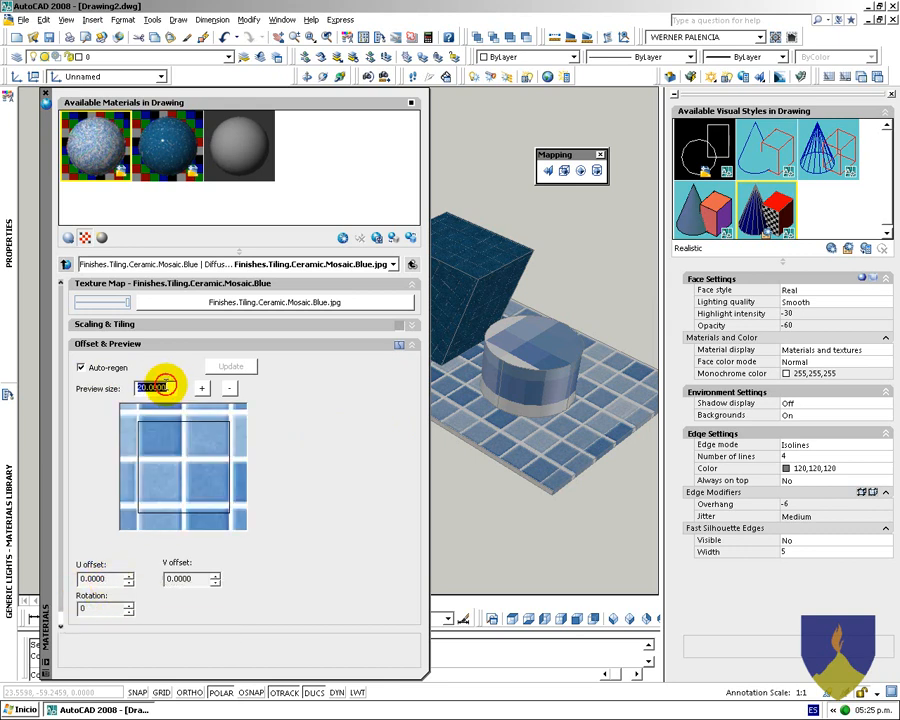
pyautogui.write('10')
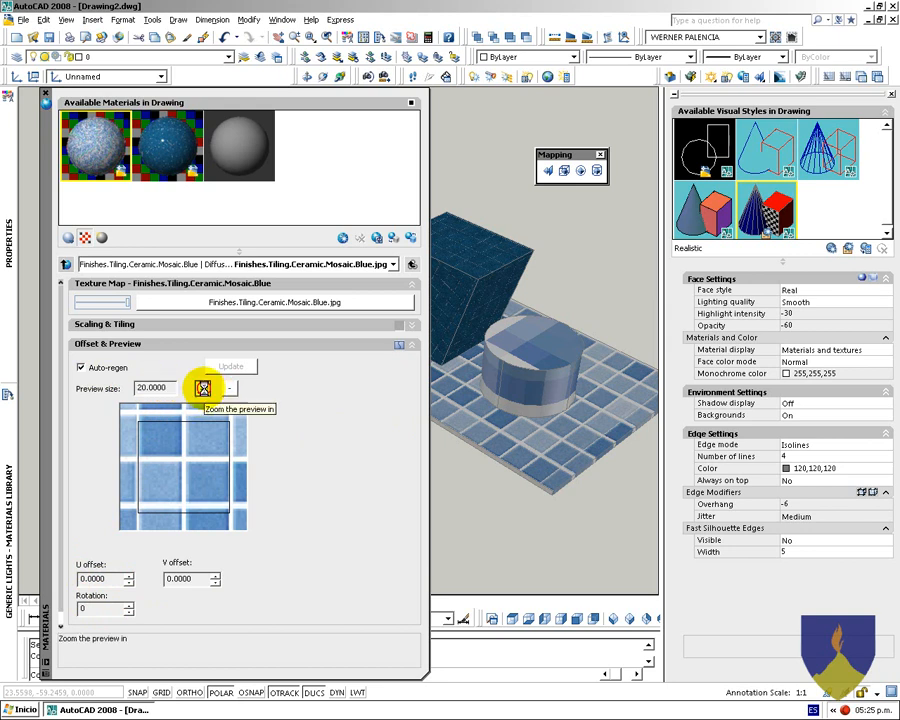
pyautogui.click(201, 388)
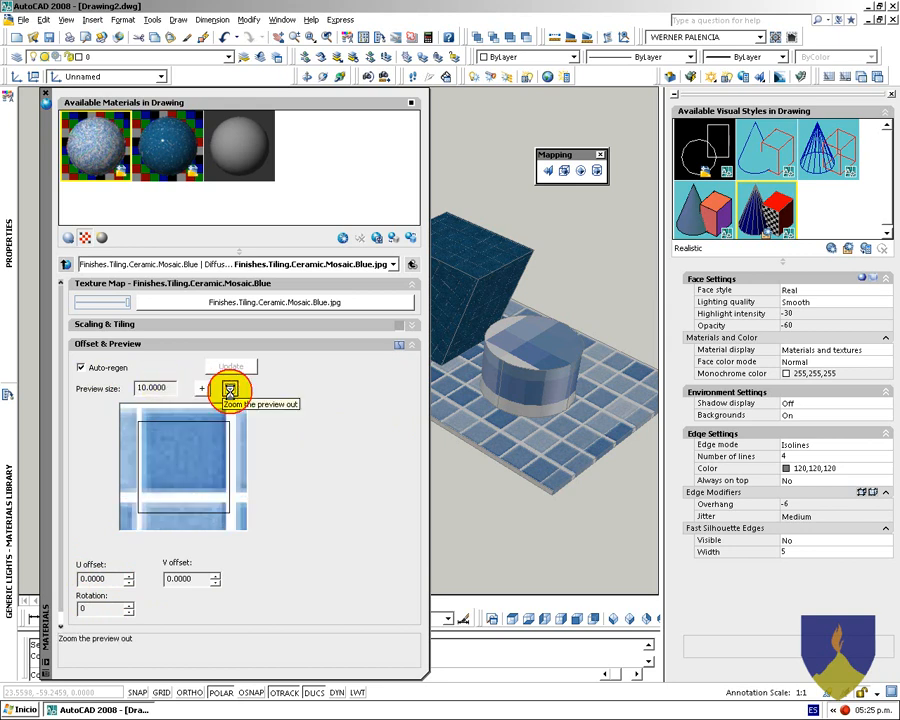
pyautogui.click(229, 390)
pyautogui.click(229, 390)
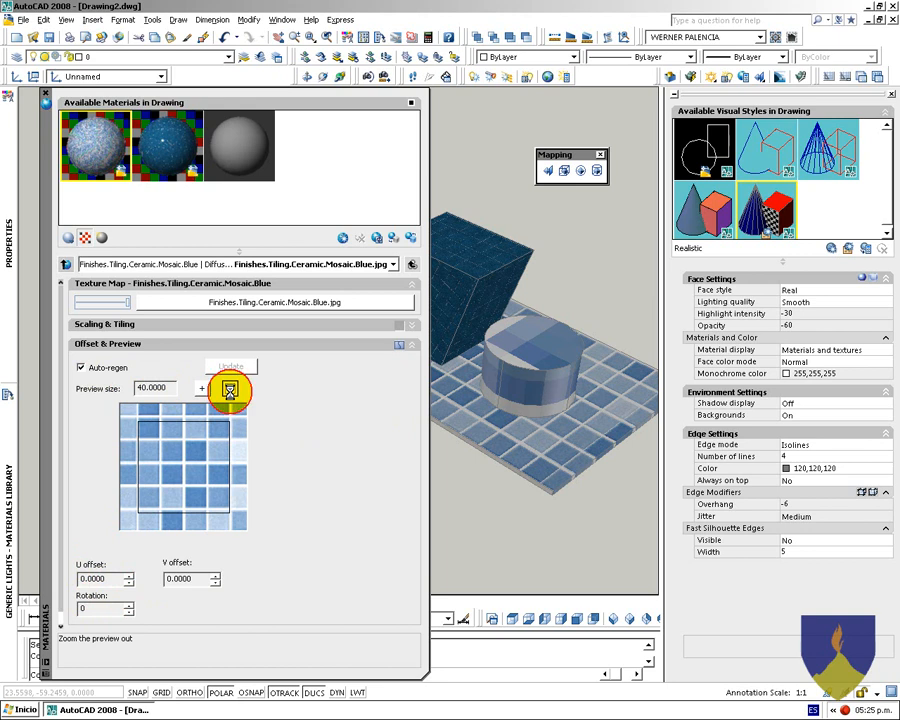
pyautogui.click(229, 390)
pyautogui.click(229, 390)
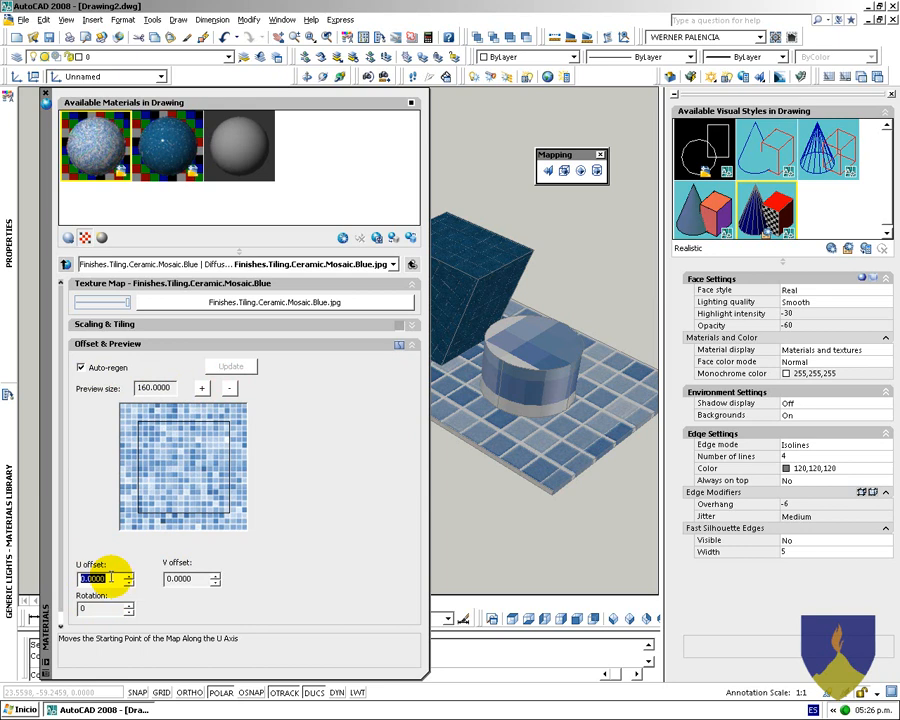
# Show the diffuse texture's scaling and tiling settings and set both its width and height tiling to Mirror
pyautogui.click(410, 345)
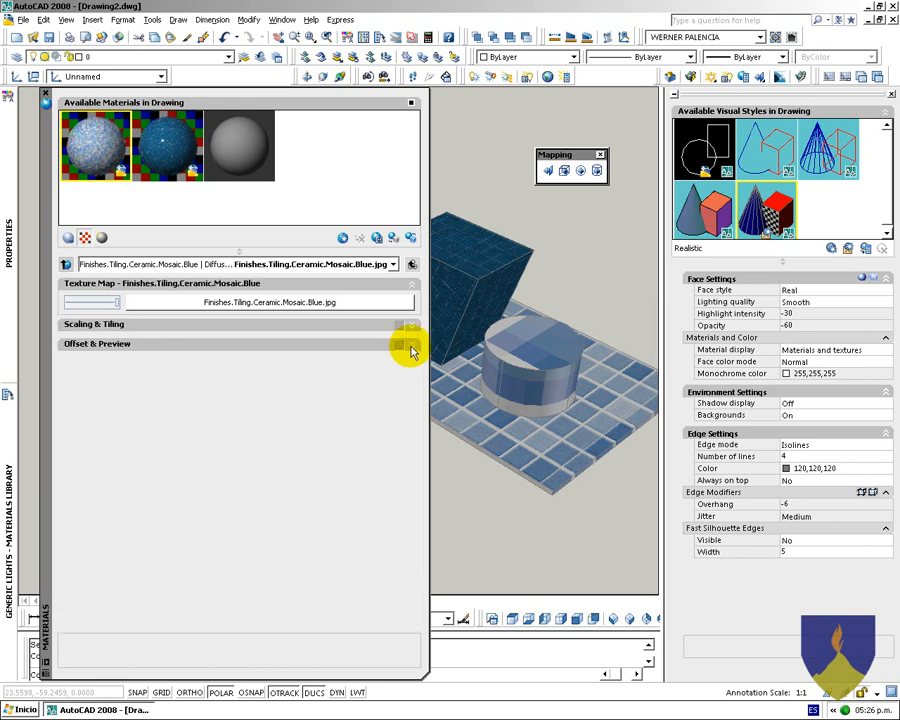
pyautogui.click(408, 325)
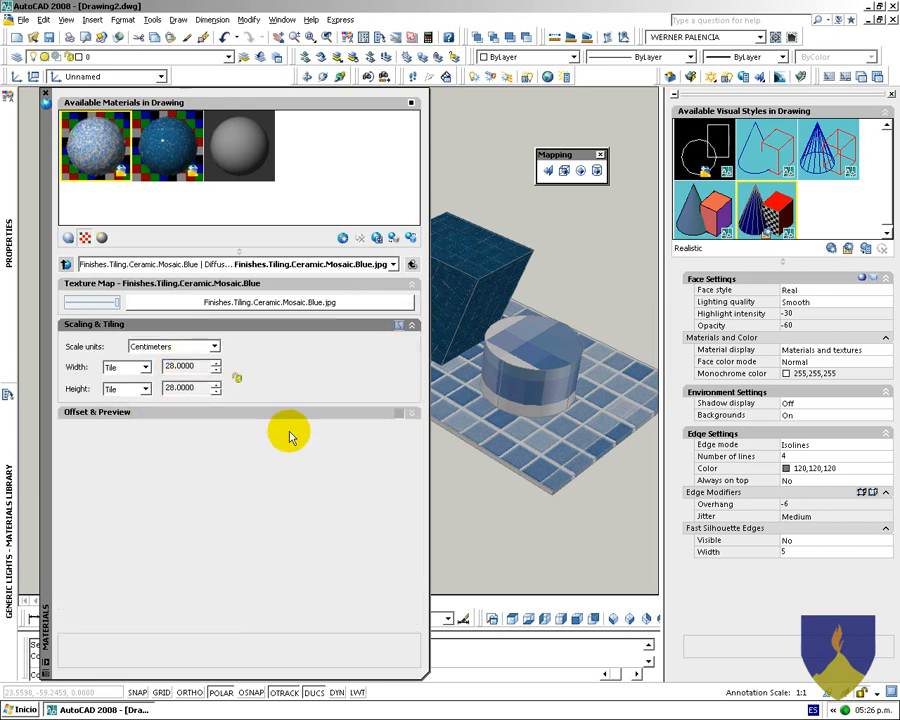
pyautogui.click(410, 413)
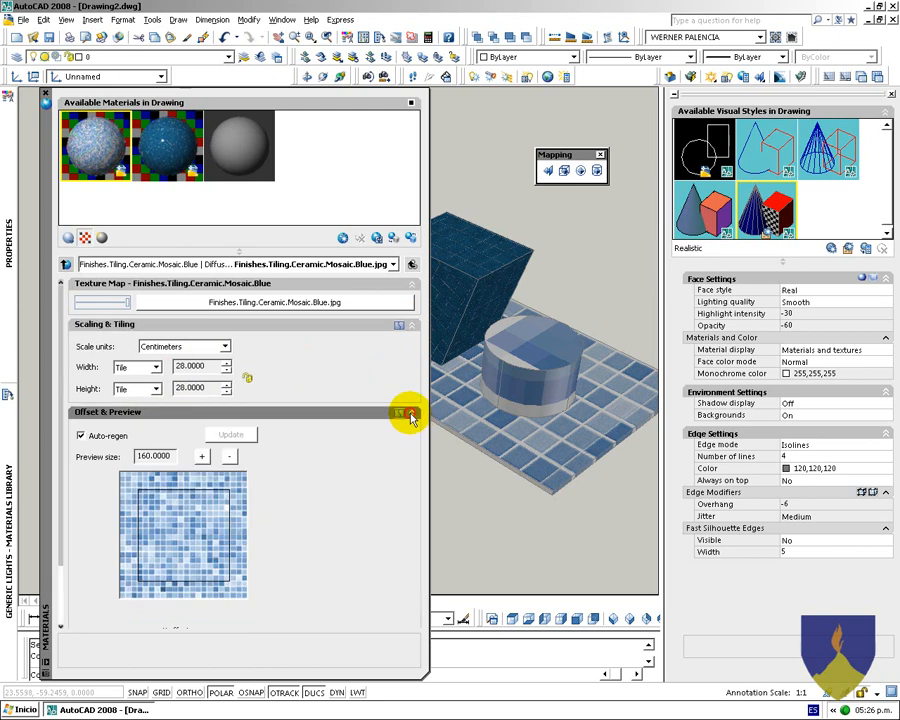
pyautogui.click(156, 367)
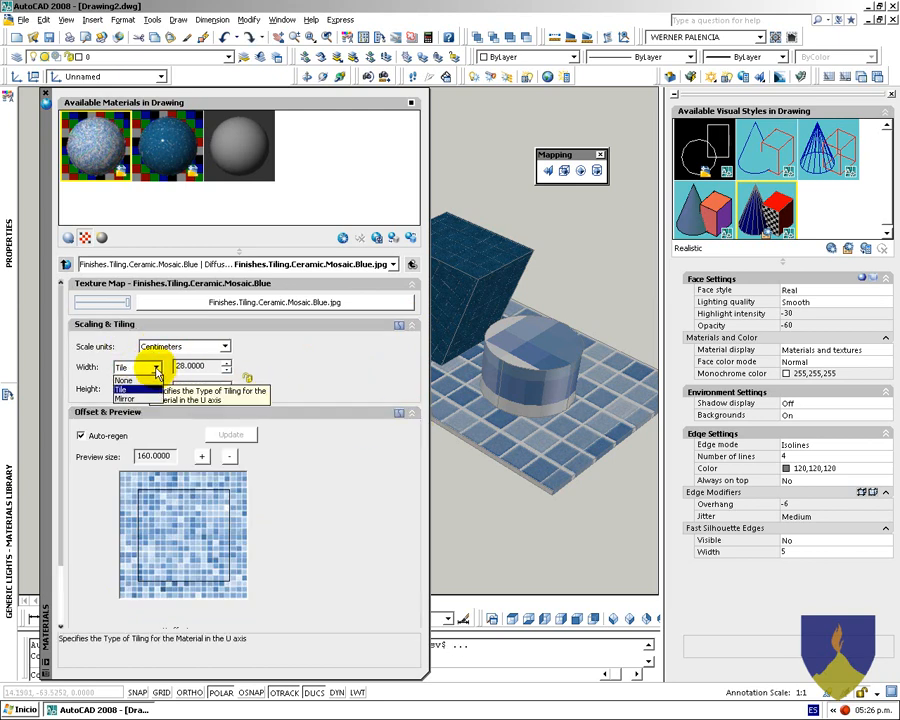
pyautogui.click(156, 367)
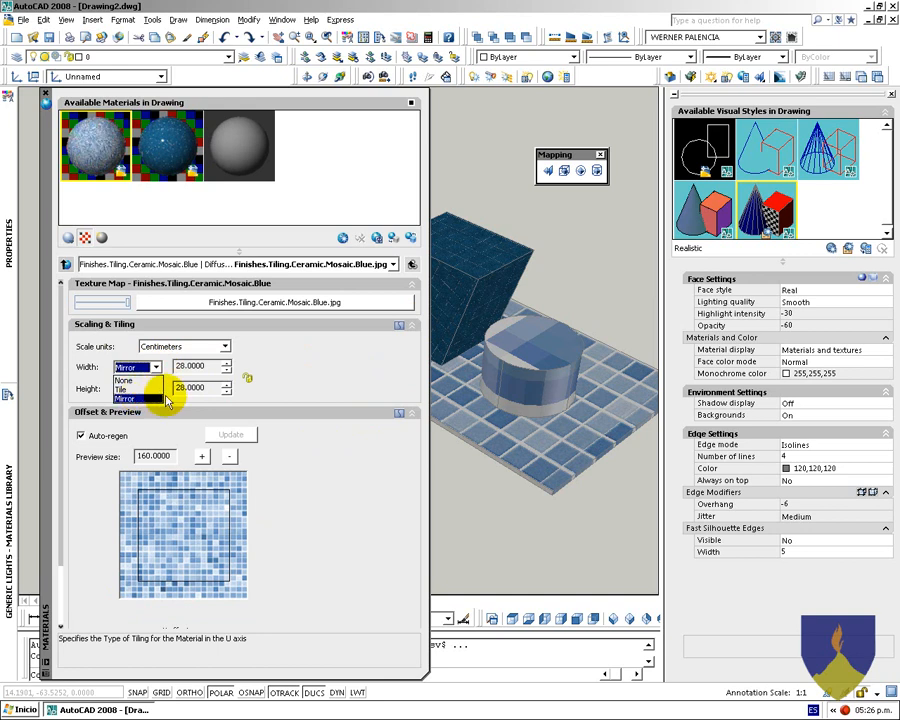
pyautogui.click(188, 392)
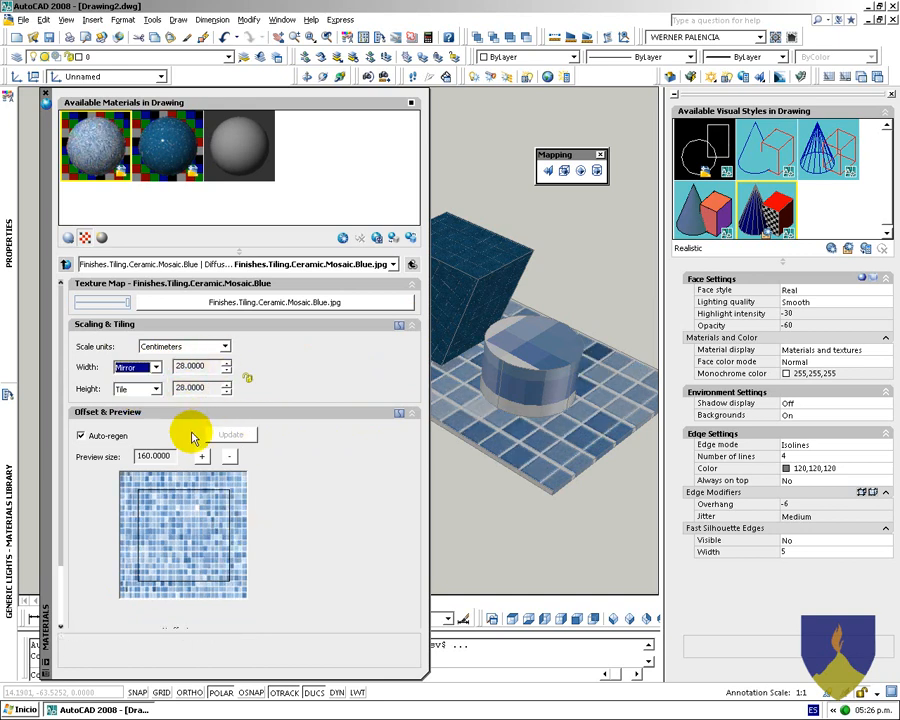
pyautogui.click(156, 389)
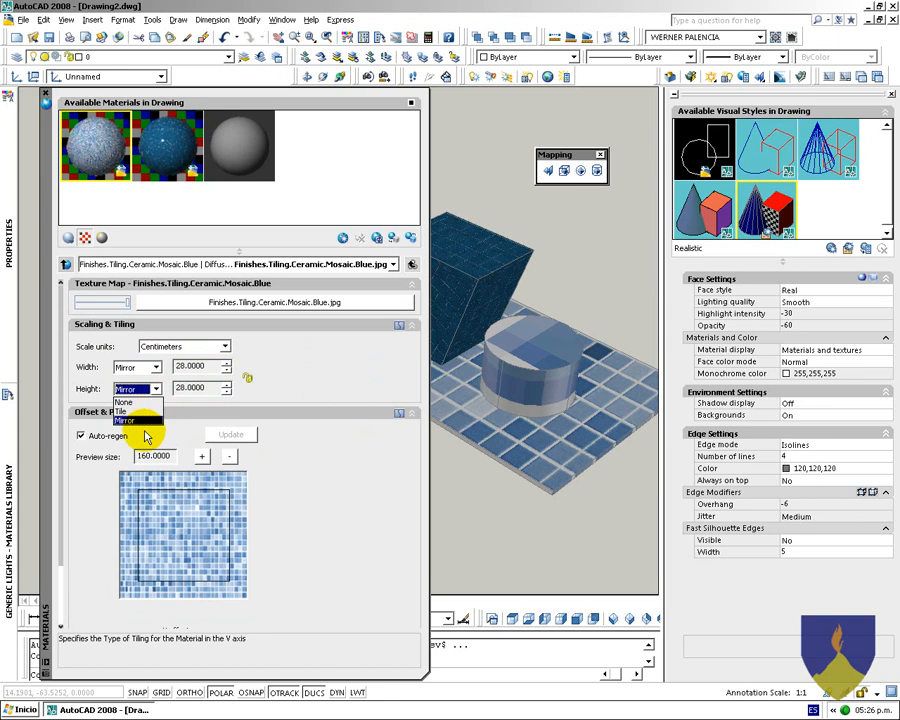
pyautogui.click(231, 434)
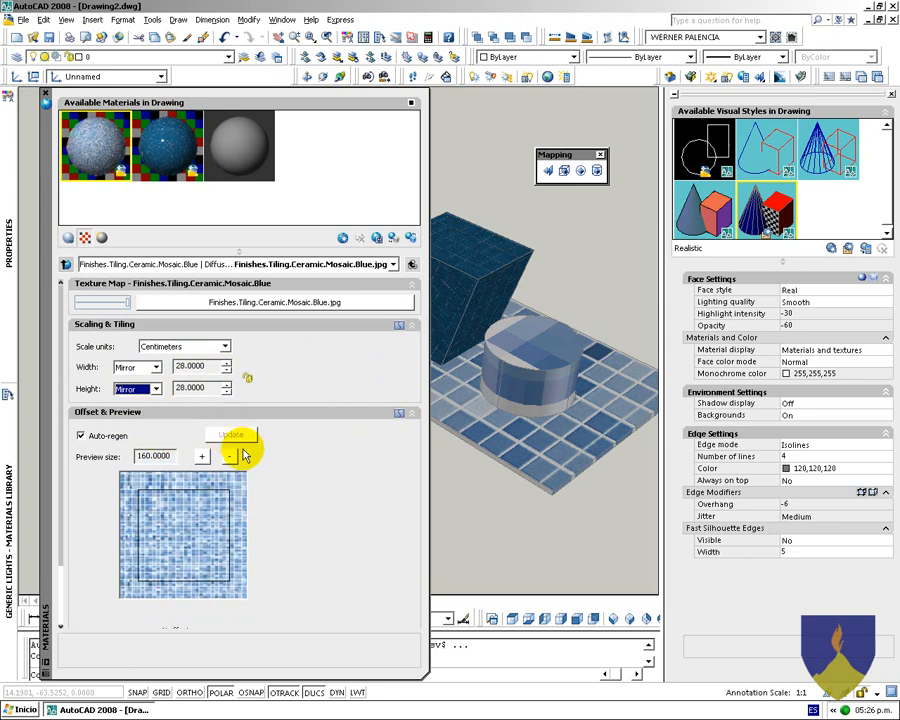
# Set the diffuse texture's width and height to 10 centimeters each
pyautogui.click(202, 364)
pyautogui.write('10')
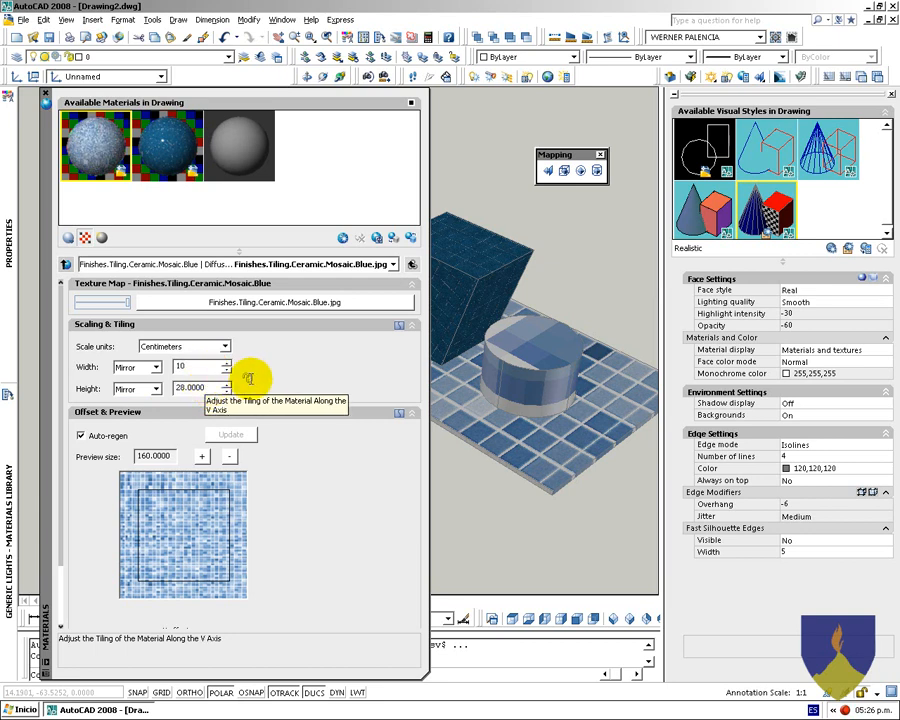
pyautogui.press('Tab')
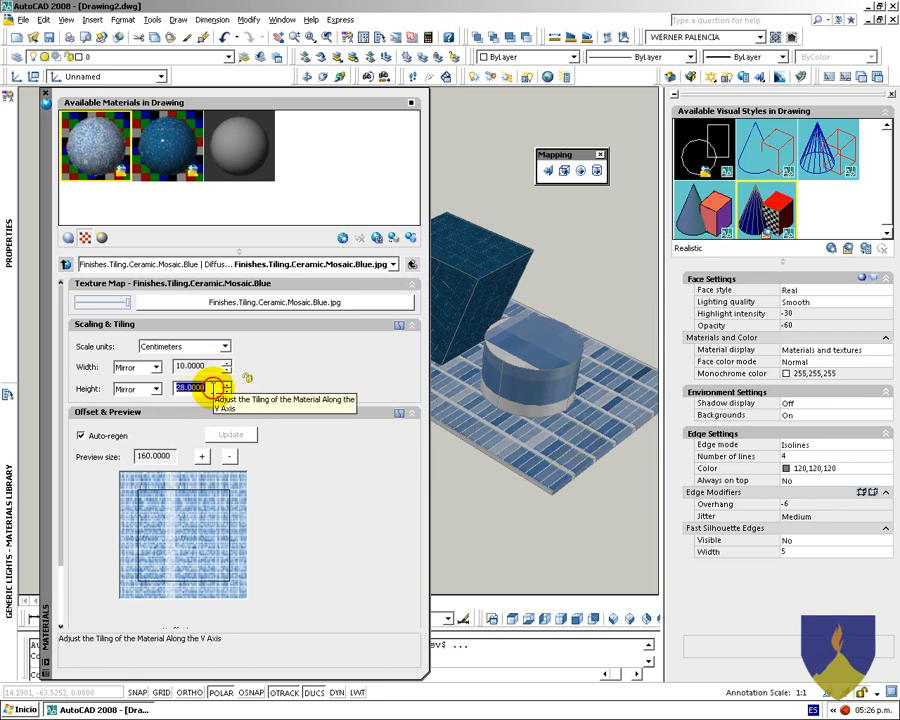
pyautogui.write('10')
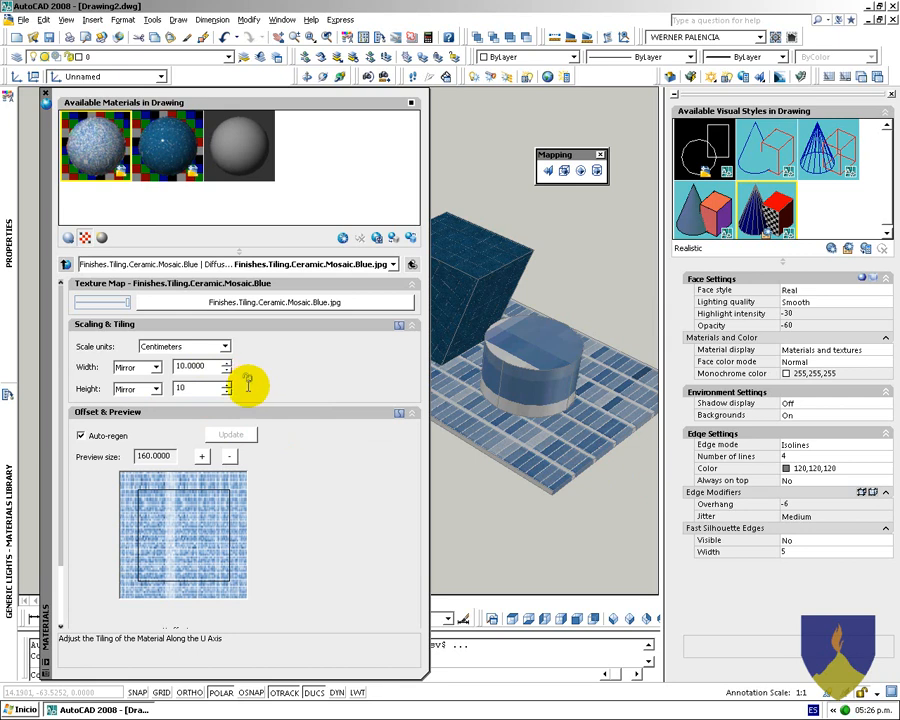
pyautogui.press('Return')
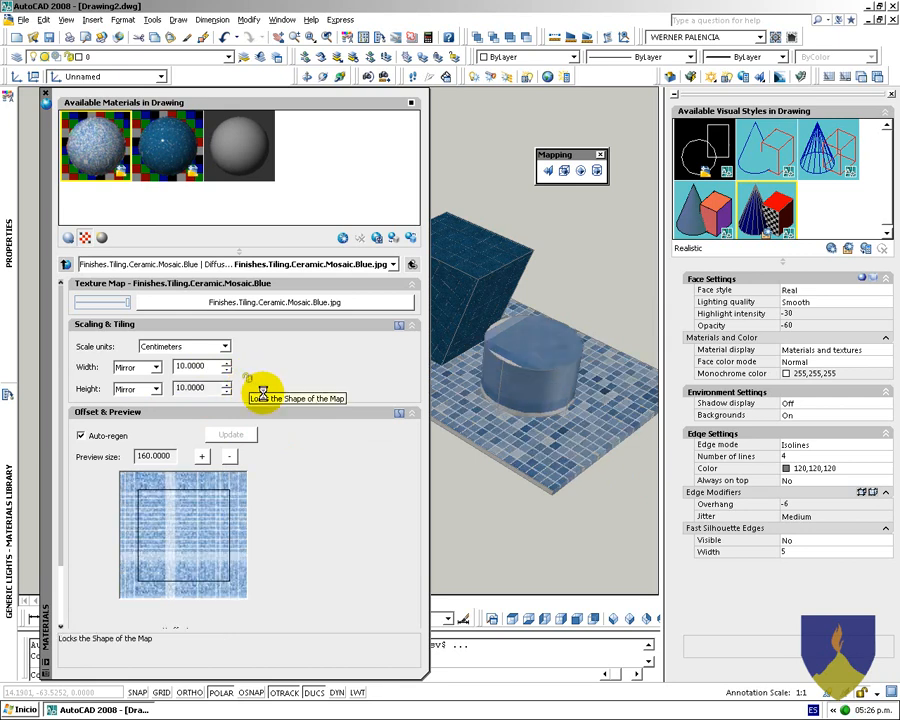
# Set the diffuse texture's width to 1 centimeter and reduce its height to match
pyautogui.doubleClick(207, 366)
pyautogui.write('1')
pyautogui.click(205, 388)
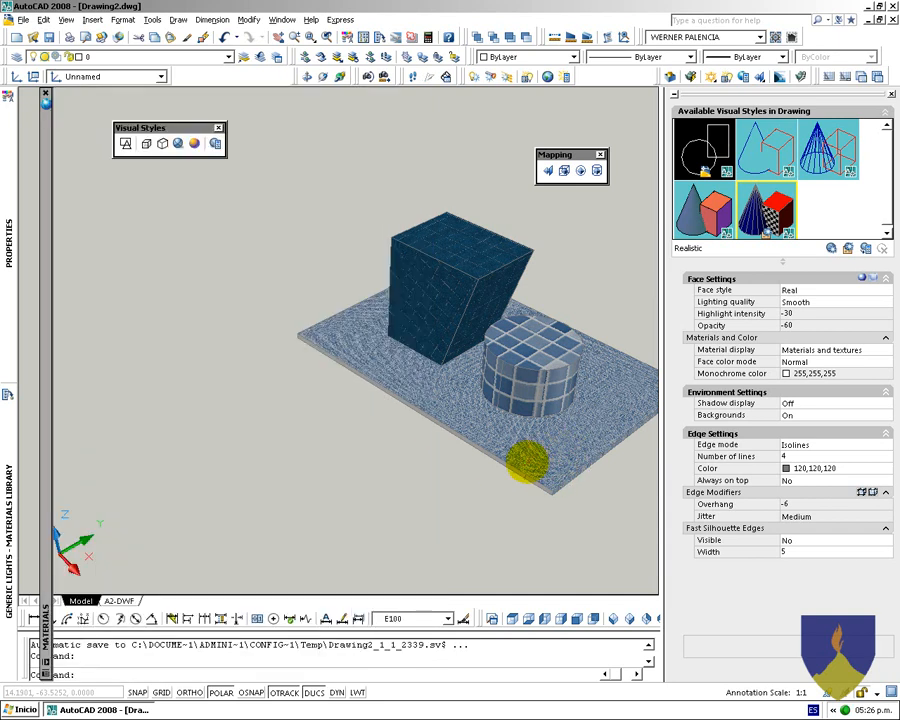
# Apply the blue mosaic material to the base slab under the solids
pyautogui.moveTo(526, 461); pyautogui.dragTo(360, 464, button='middle')
pyautogui.scroll(2, 442, 434)
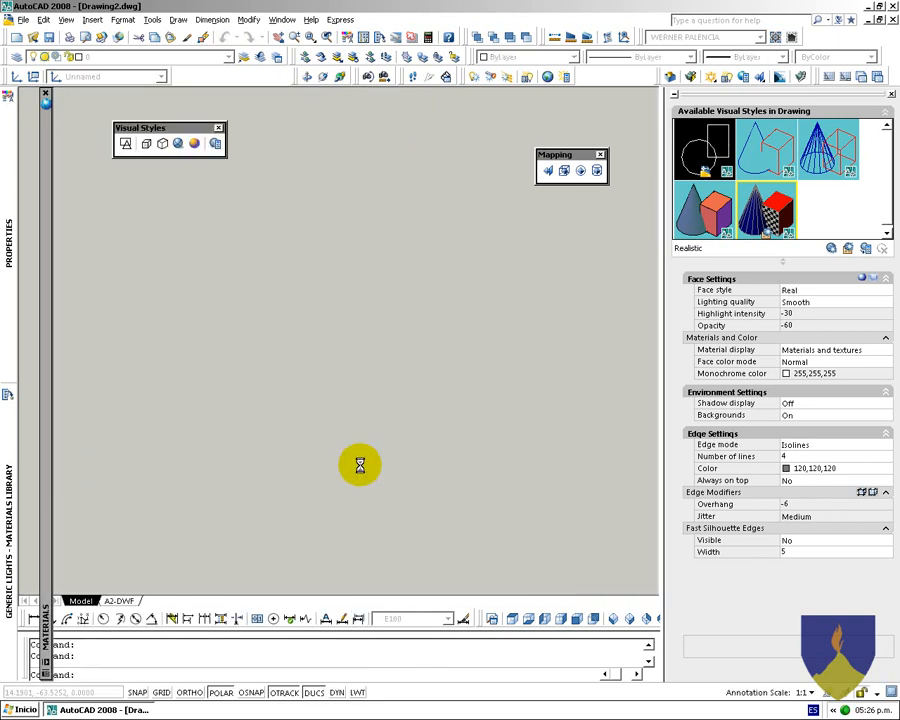
pyautogui.click(564, 172)
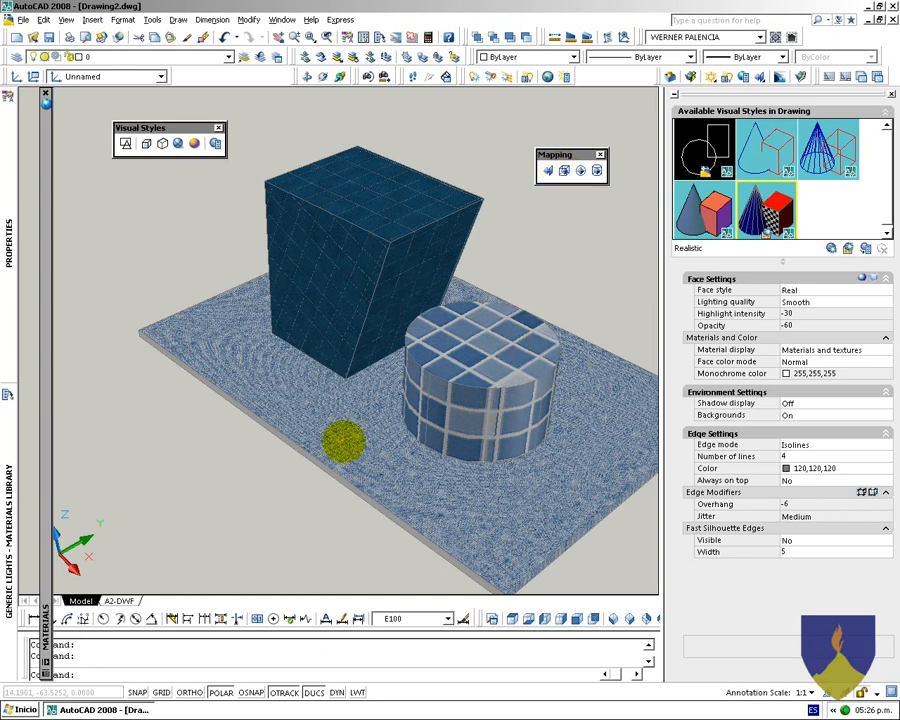
pyautogui.click(281, 436)
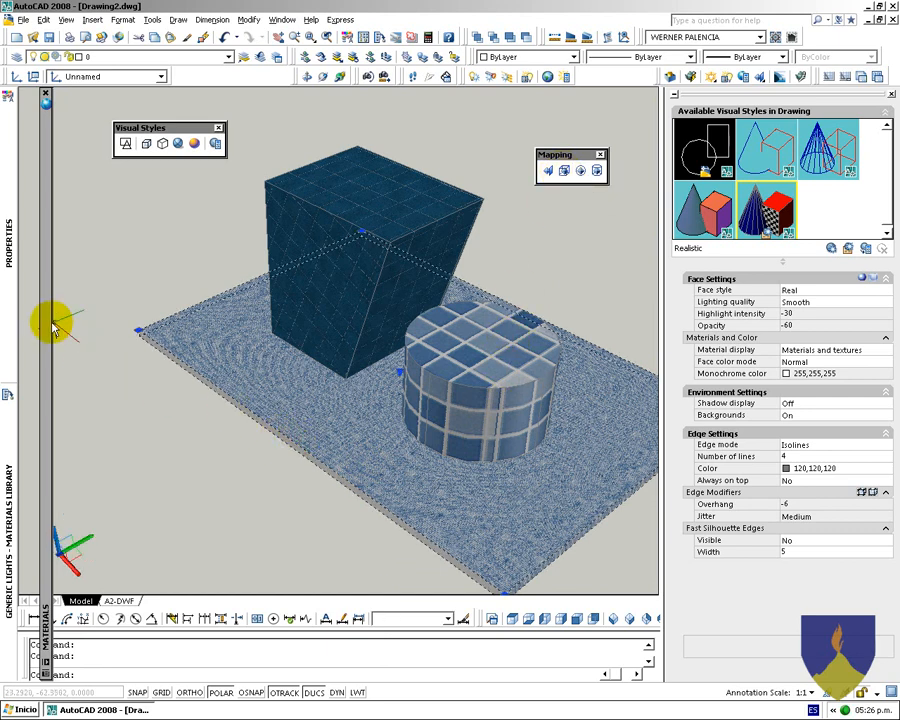
pyautogui.moveTo(42, 228)
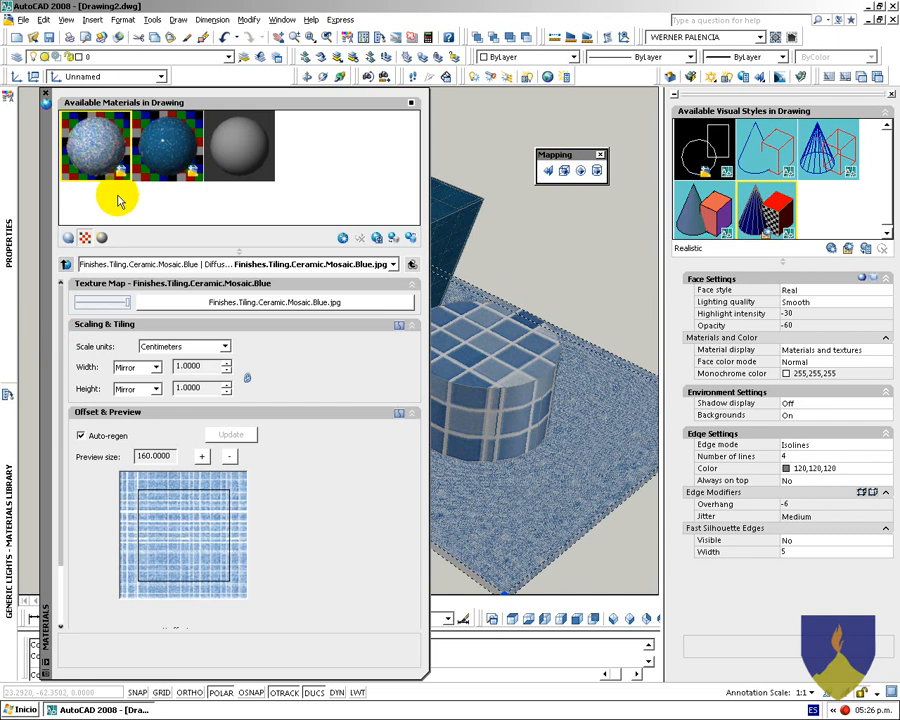
pyautogui.click(392, 240)
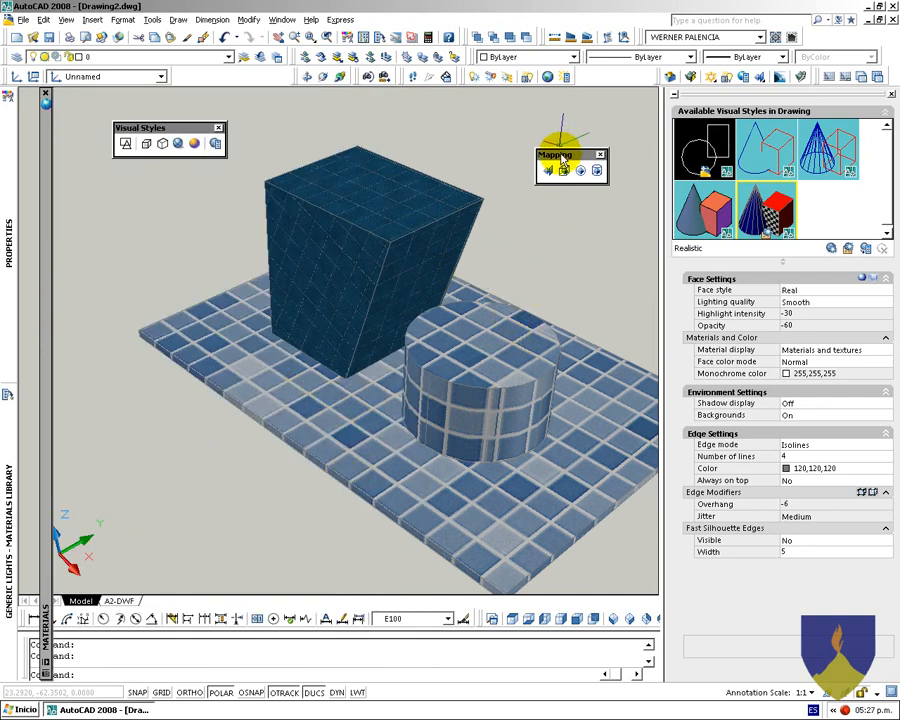
# Draw a circle on the slab beside the box and extrude it upward into a tall, narrow cylinder
pyautogui.moveTo(46, 300)
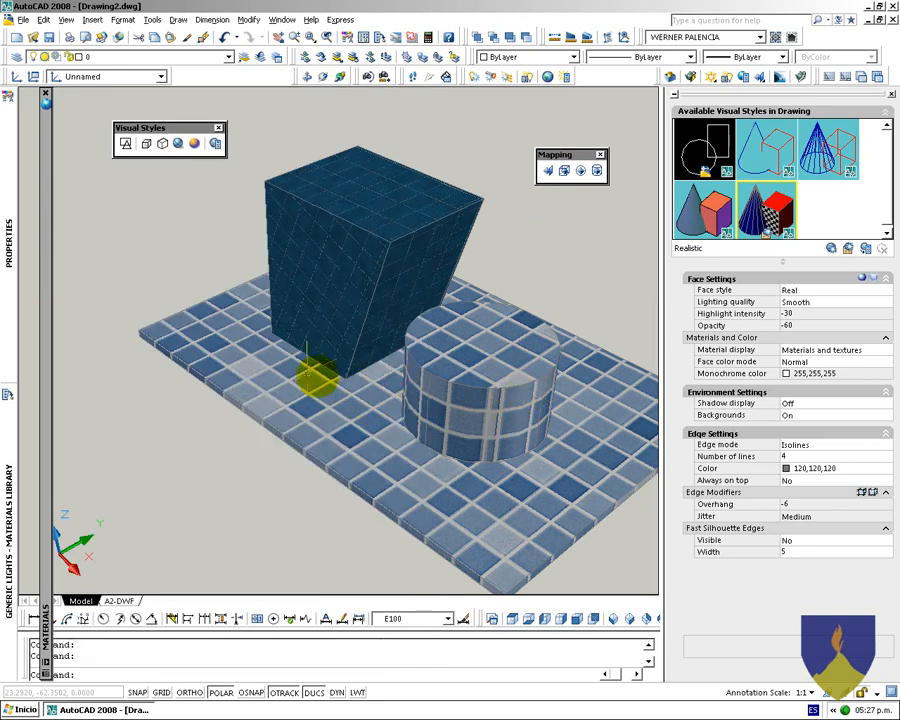
pyautogui.moveTo(45, 253)
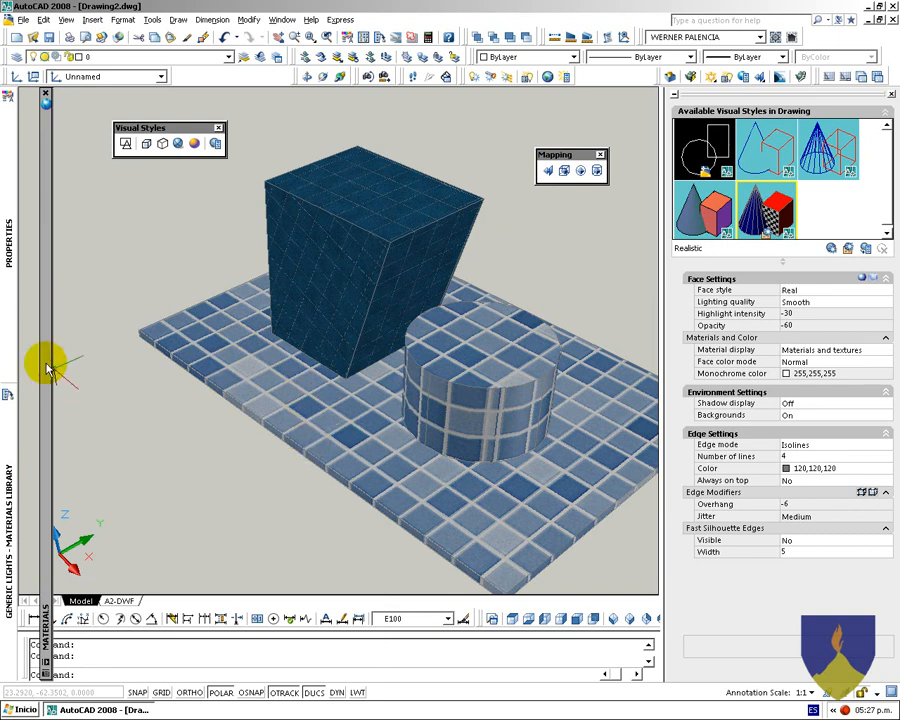
pyautogui.moveTo(44, 363)
pyautogui.keyDown('shift'); pyautogui.moveTo(535, 330); pyautogui.dragTo(362, 375, button='middle'); pyautogui.keyUp('shift')
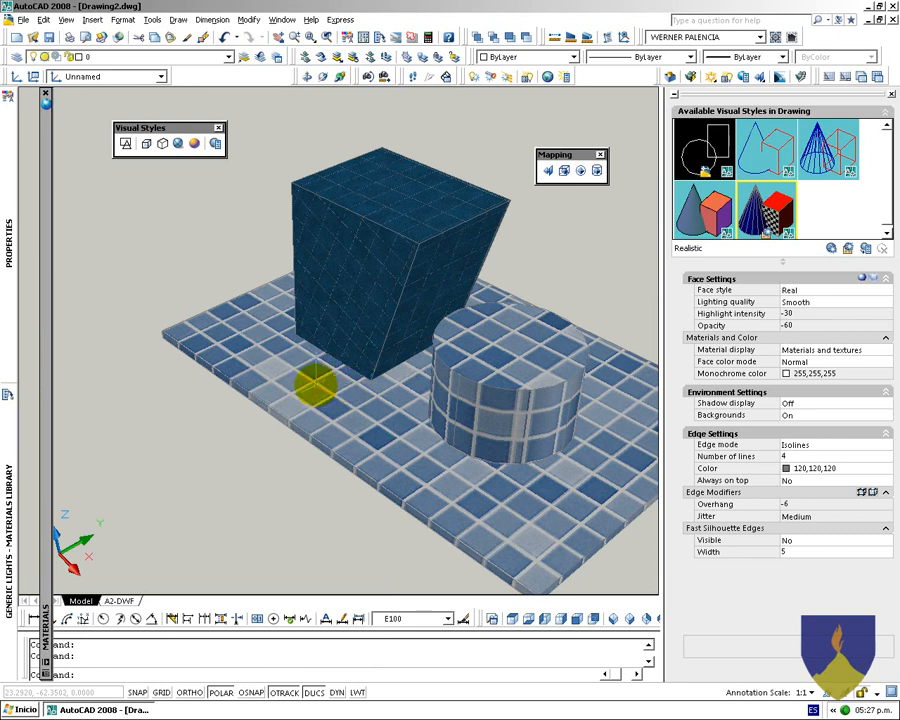
pyautogui.write('c')
pyautogui.press('Return')
pyautogui.click(282, 372)
pyautogui.click(279, 355)
pyautogui.write('EXT')
pyautogui.press('Return')
pyautogui.click(262, 360)
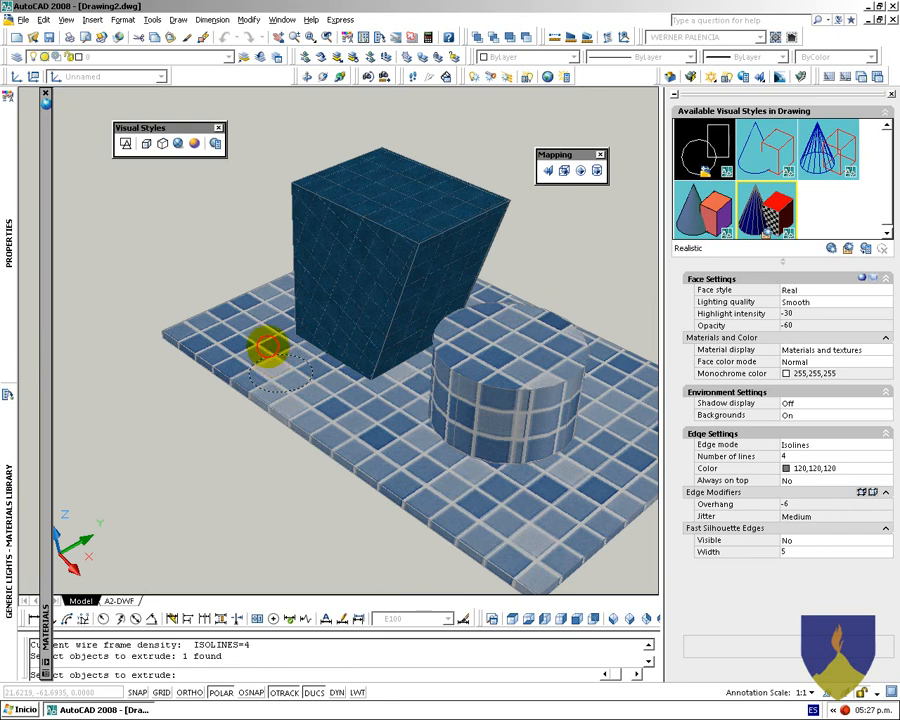
pyautogui.press('Return')
pyautogui.click(243, 265)
# Apply the blue mosaic material to the tall cylinder and shrink its box mapping in width and height
pyautogui.click(243, 265)
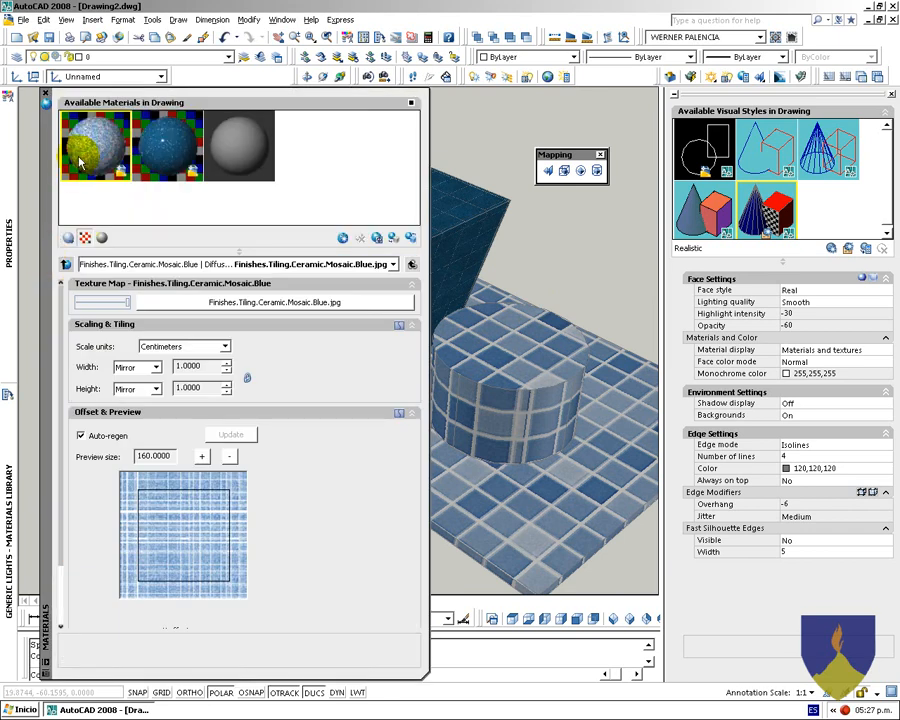
pyautogui.click(92, 152)
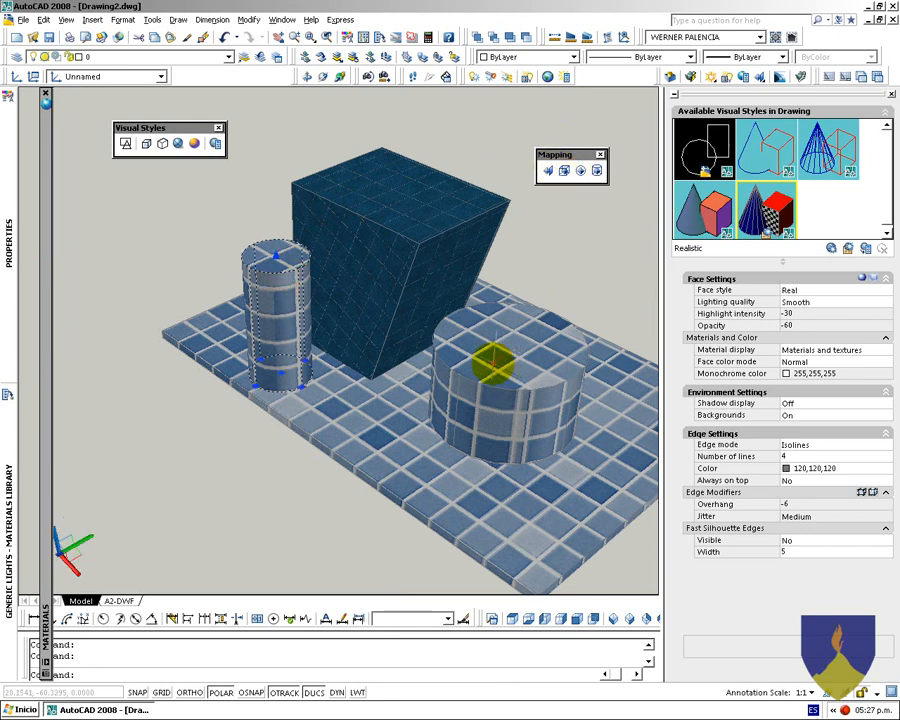
pyautogui.scroll(3, 277, 257)
pyautogui.keyDown('shift'); pyautogui.moveTo(320, 257); pyautogui.dragTo(391, 288, button='middle'); pyautogui.keyUp('shift')
pyautogui.click(565, 172)
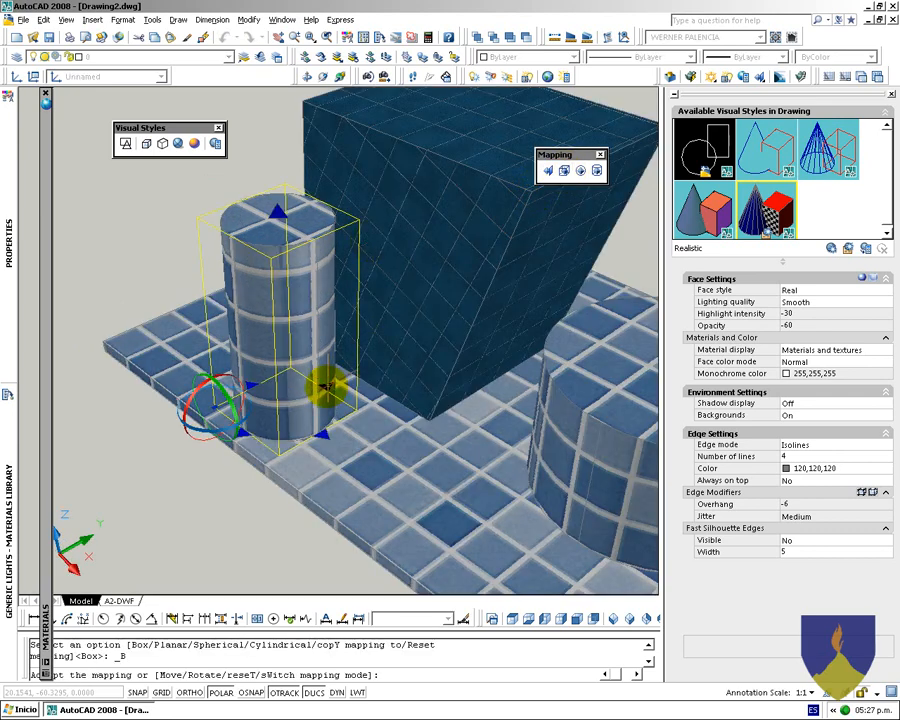
pyautogui.moveTo(327, 388); pyautogui.dragTo(275, 422)
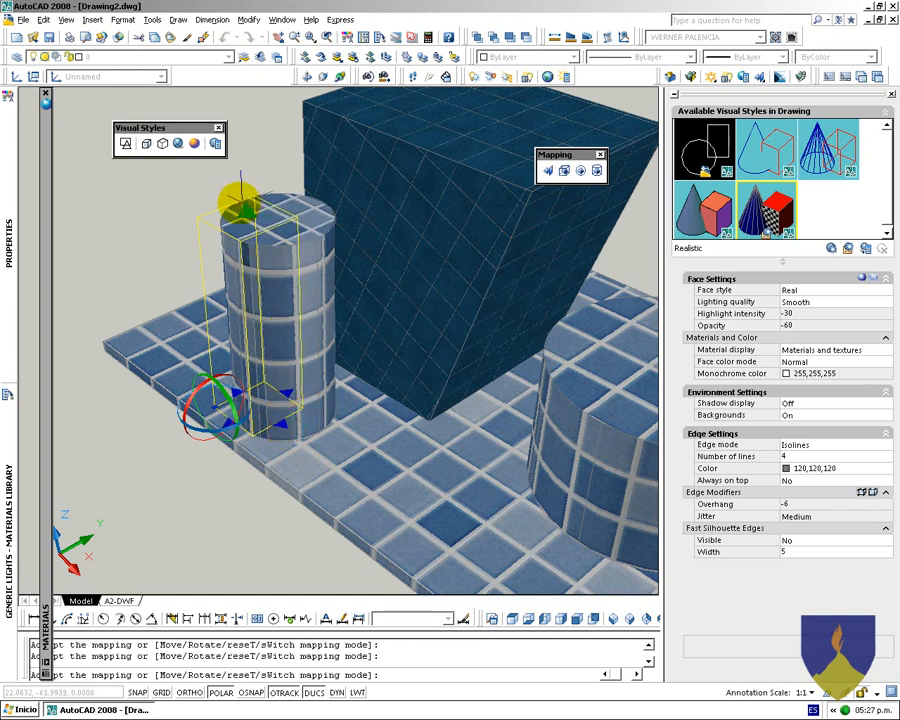
pyautogui.moveTo(245, 211); pyautogui.dragTo(254, 326)
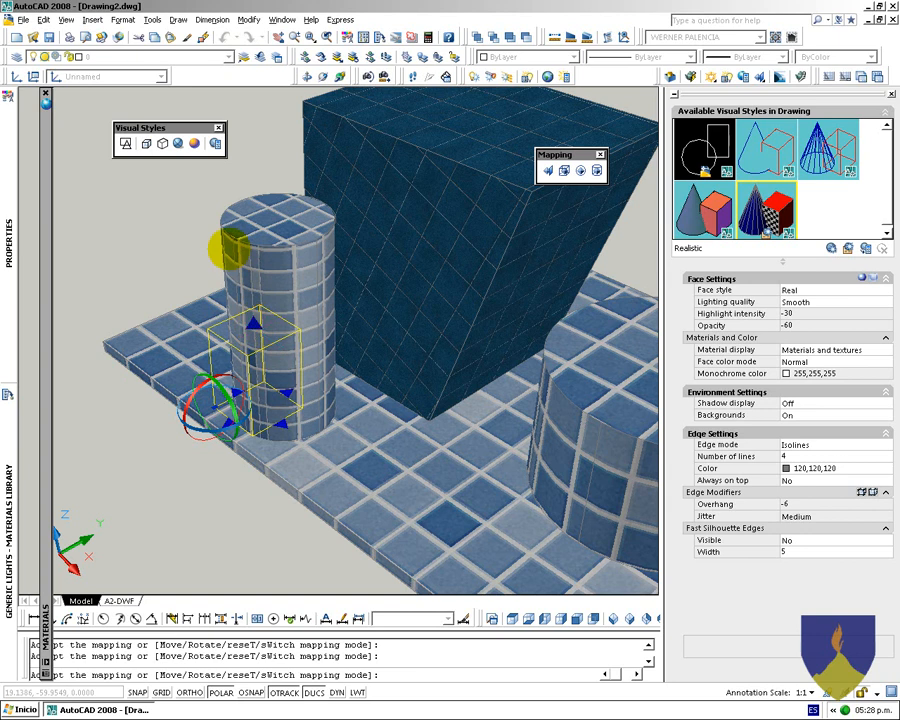
pyautogui.press('Return')
# Orbit freely around the model to examine the tiled cylinders from a low, frontal viewpoint
pyautogui.keyDown('shift'); pyautogui.moveTo(301, 360); pyautogui.dragTo(296, 355, button='middle'); pyautogui.keyUp('shift')
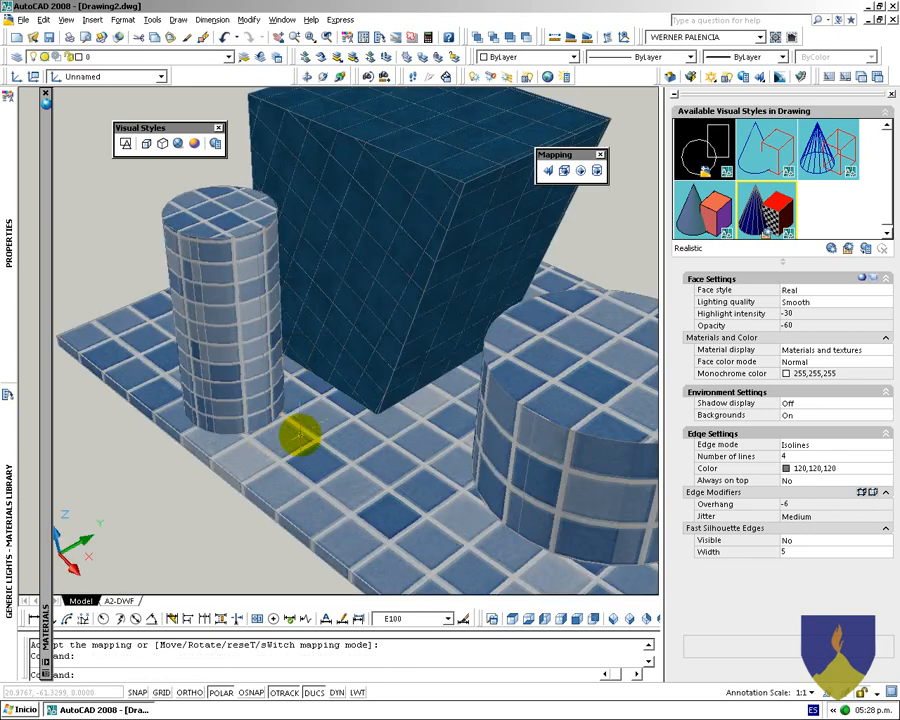
pyautogui.write('3DO')
pyautogui.press('Return')
pyautogui.rightClick(346, 430)
pyautogui.moveTo(388, 420)
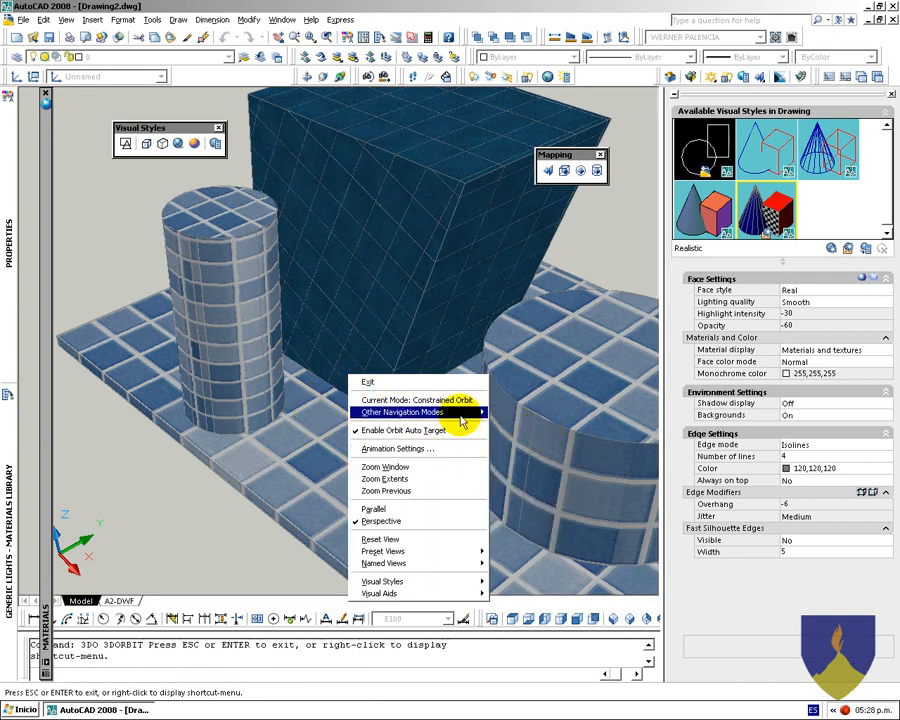
pyautogui.click(540, 426)
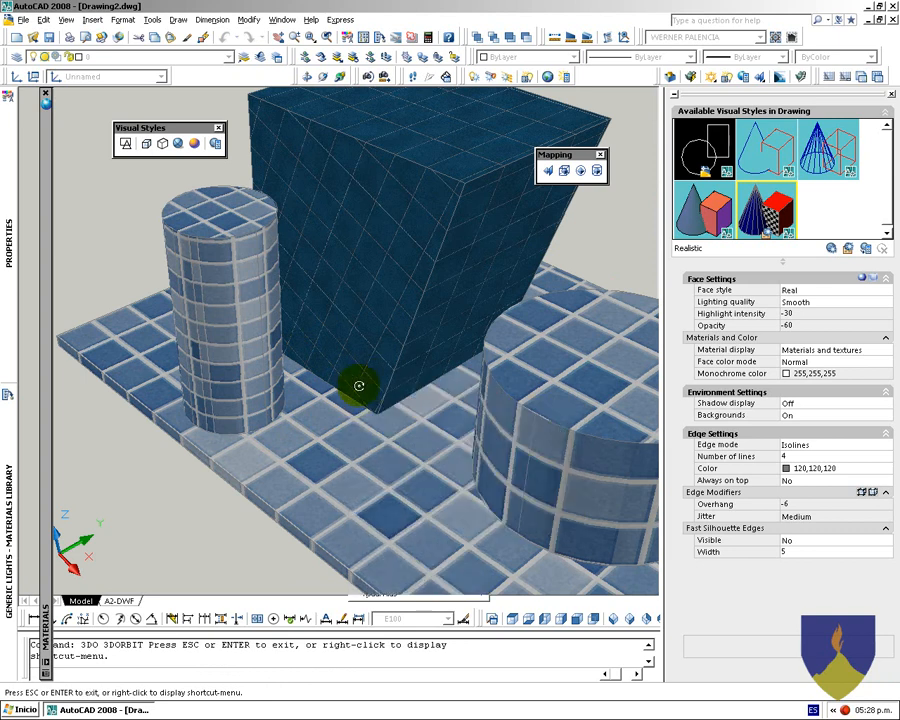
pyautogui.moveTo(358, 440); pyautogui.dragTo(287, 364)
pyautogui.moveTo(486, 426); pyautogui.dragTo(318, 352)
pyautogui.rightClick(347, 423)
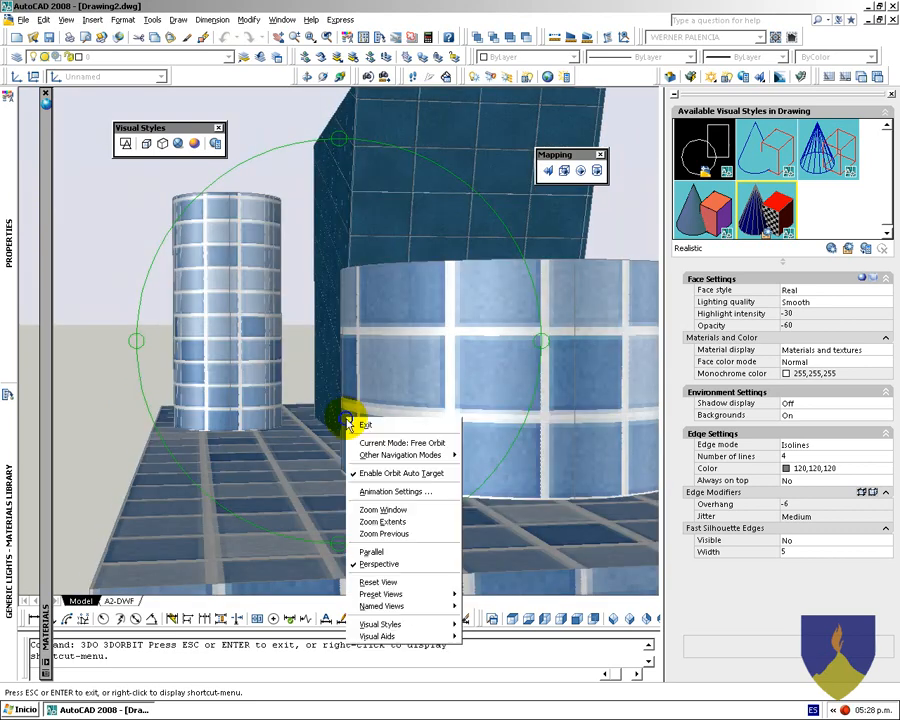
# Move closer to the cylinders with first-person navigation and render the resulting view
pyautogui.moveTo(390, 455)
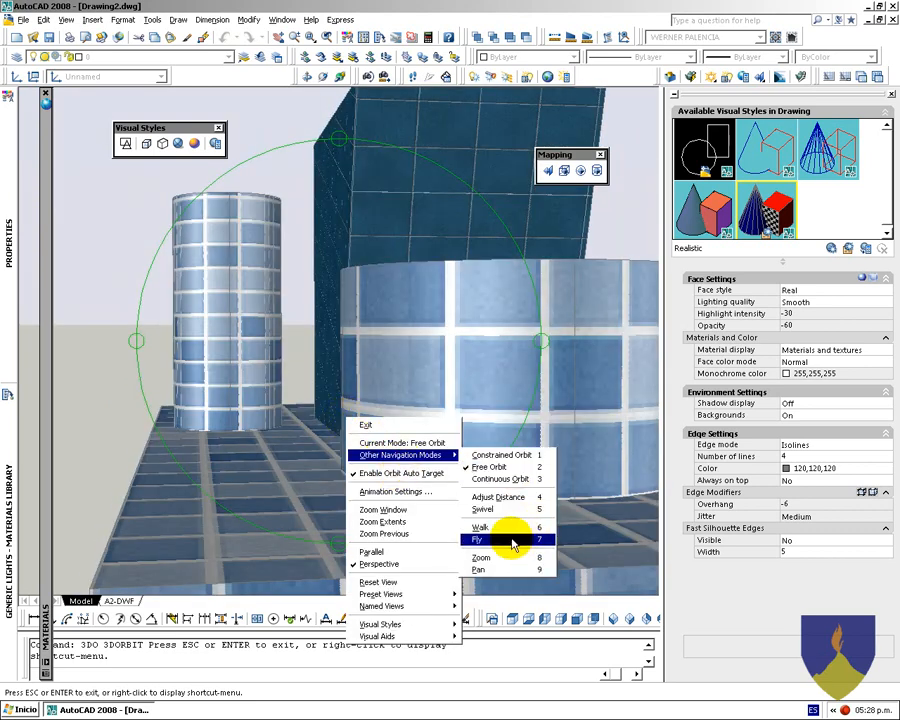
pyautogui.click(478, 479)
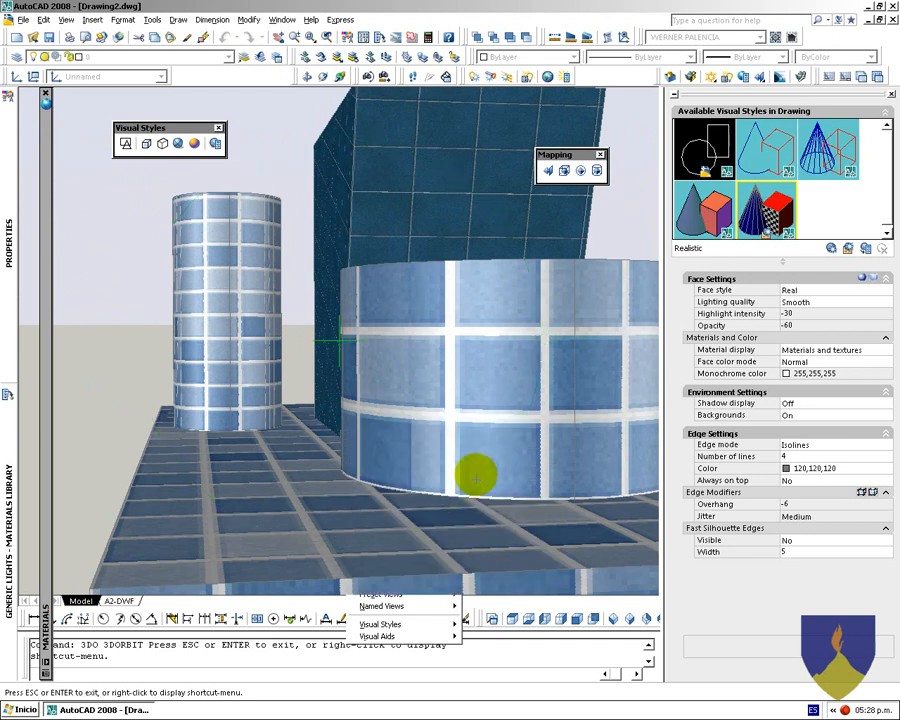
pyautogui.press('Up')
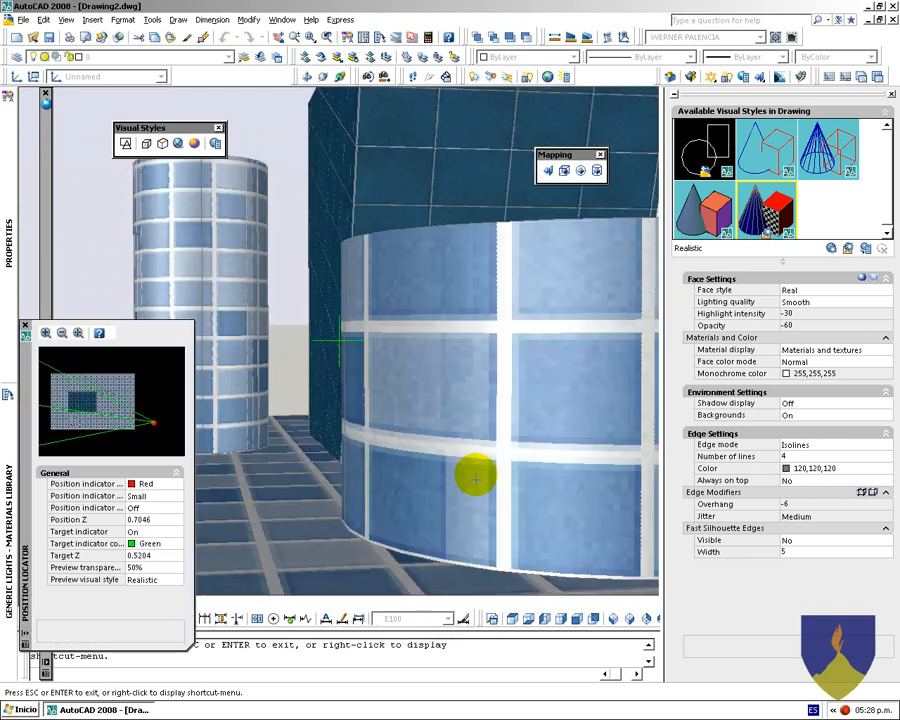
pyautogui.press('Up')
pyautogui.press('Left')
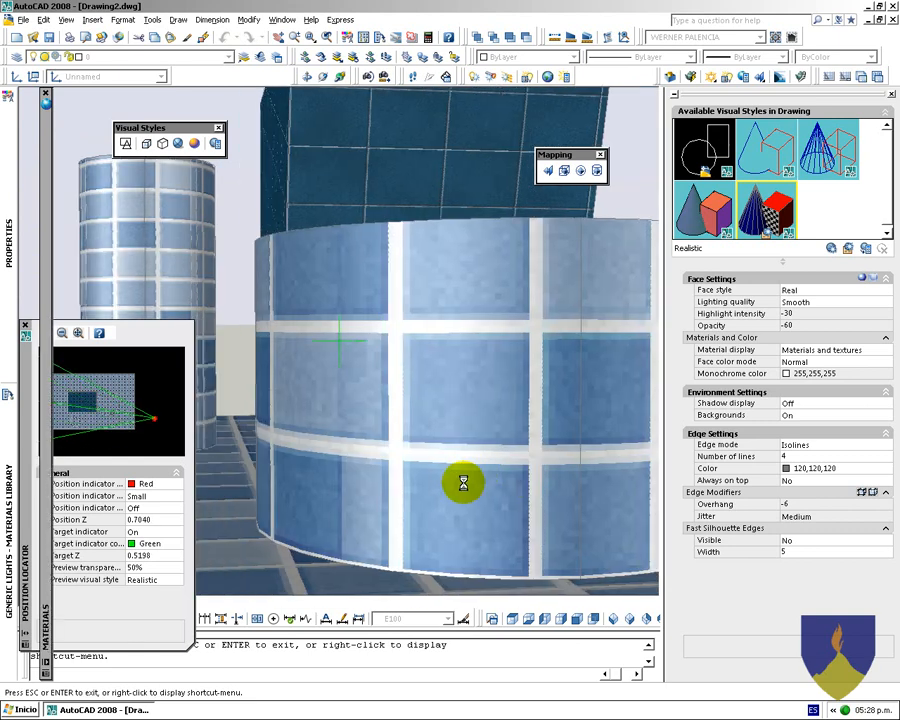
pyautogui.press('Escape')
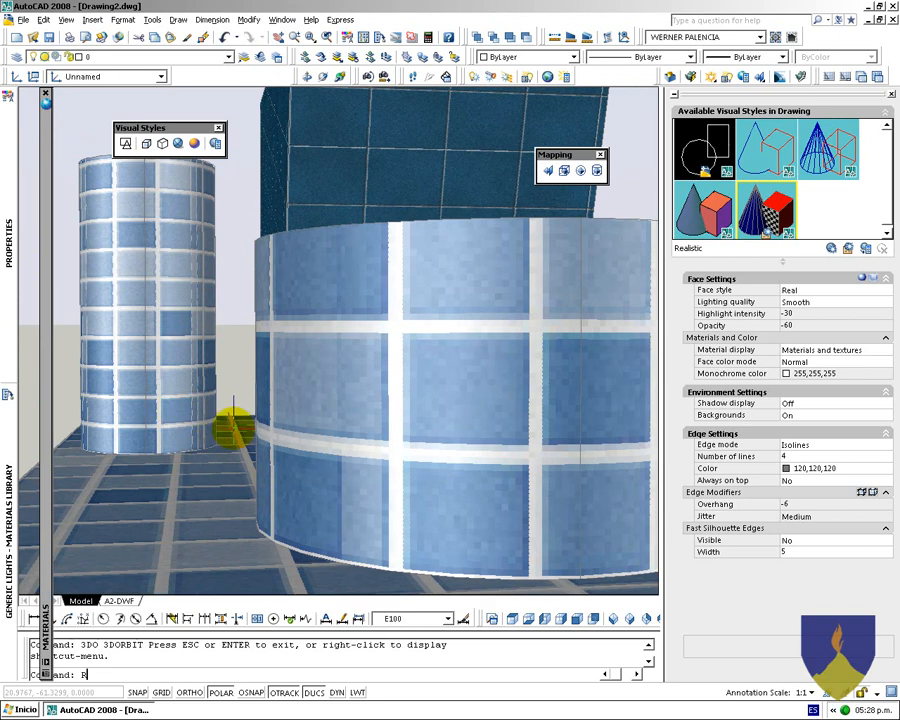
pyautogui.write('RR')
pyautogui.press('Return')
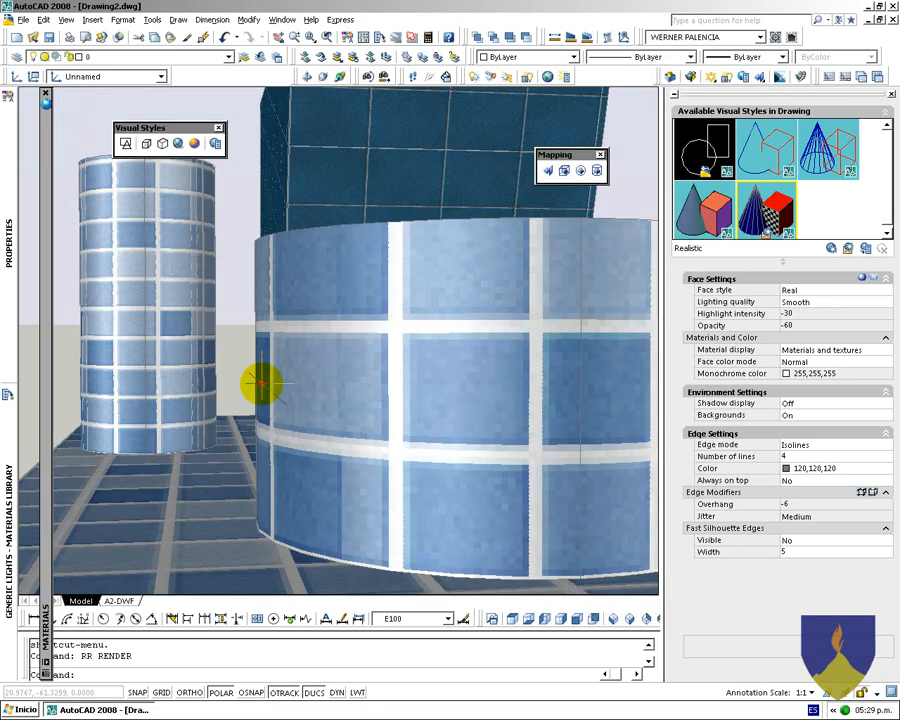
# Open the blue mosaic's bump map settings and show its scaling and tiling options
pyautogui.moveTo(36, 297)
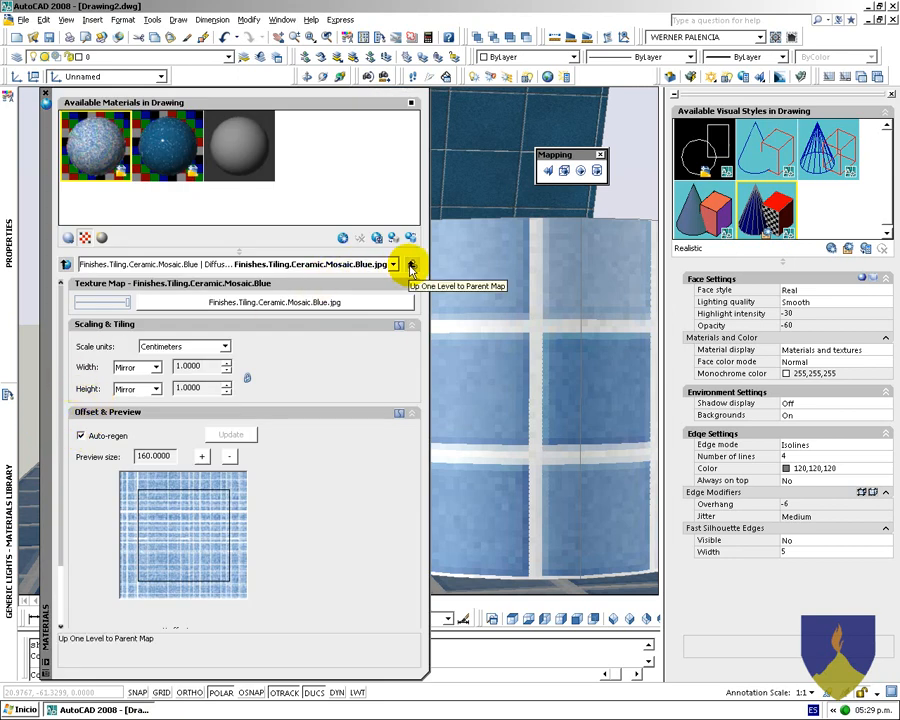
pyautogui.click(411, 268)
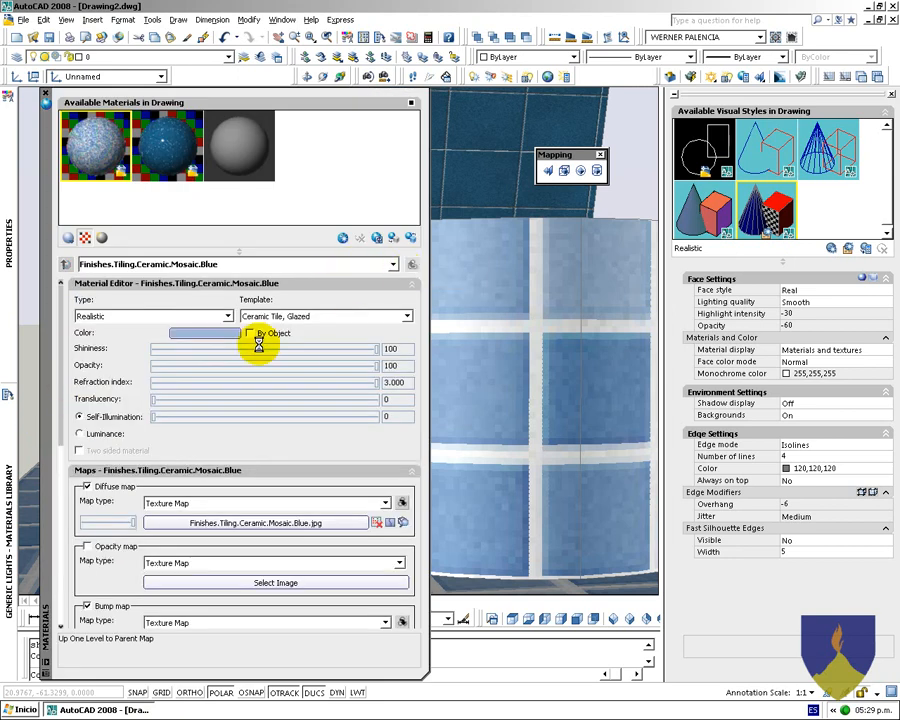
pyautogui.moveTo(61, 328); pyautogui.dragTo(20, 388)
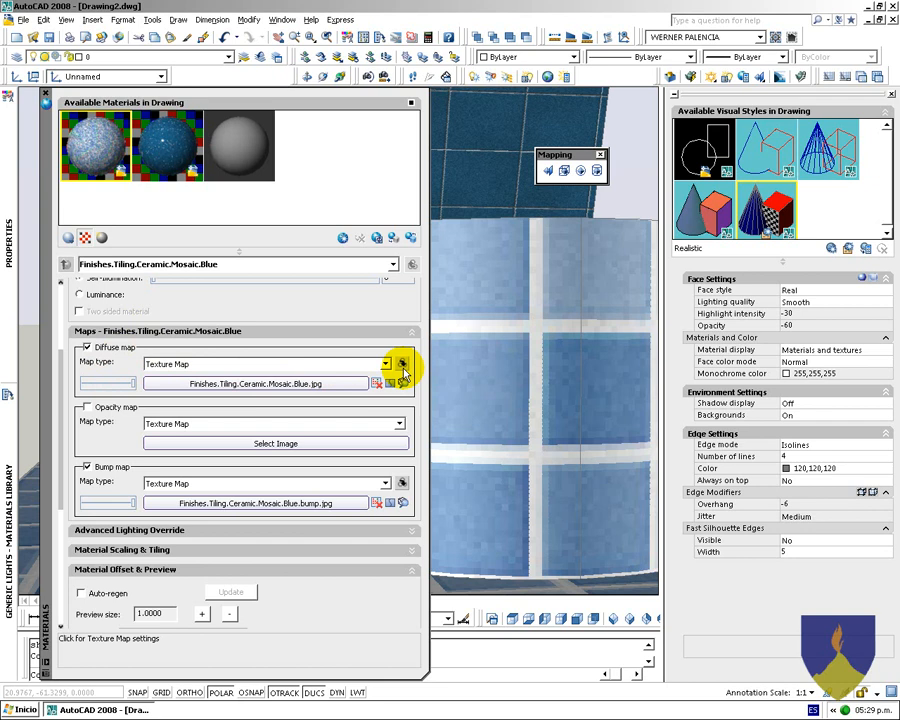
pyautogui.click(402, 482)
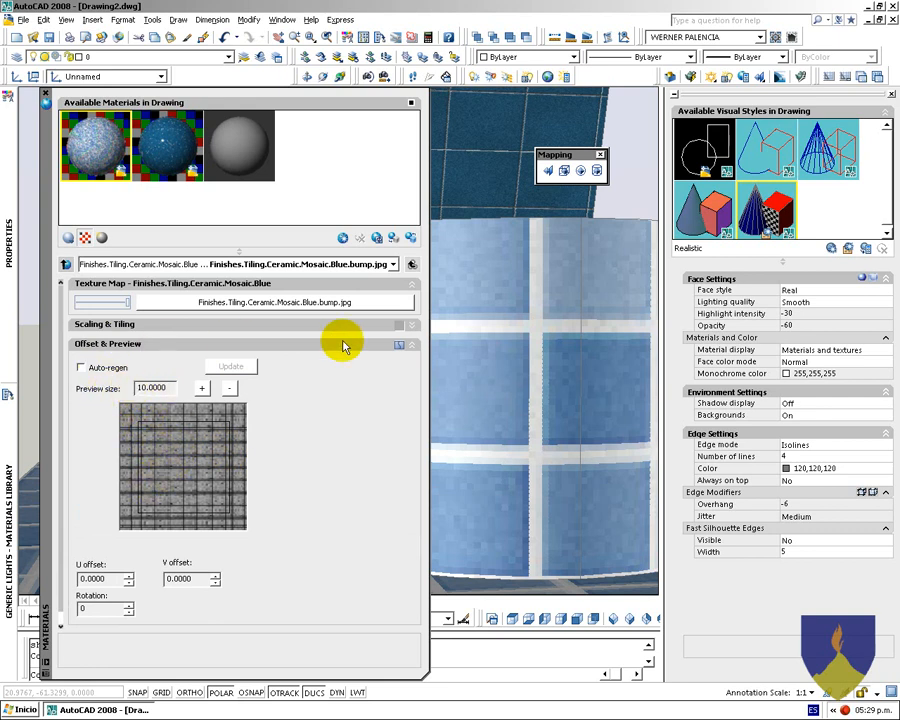
pyautogui.click(405, 325)
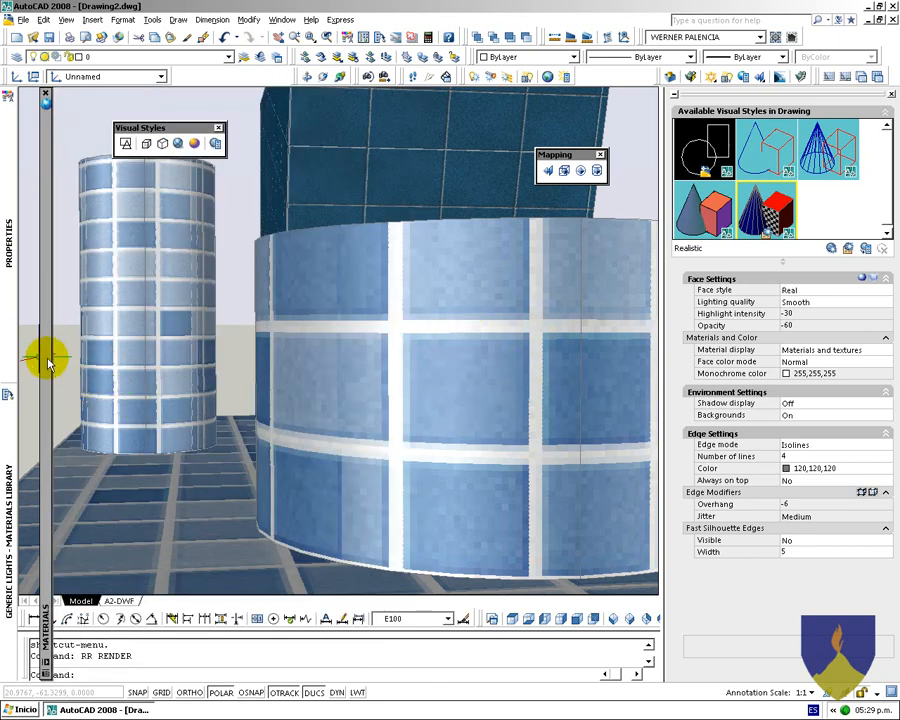
# Enable the blue mosaic's opacity map, lower its bump map strength to about half, and render the view
pyautogui.moveTo(49, 365)
pyautogui.click(412, 264)
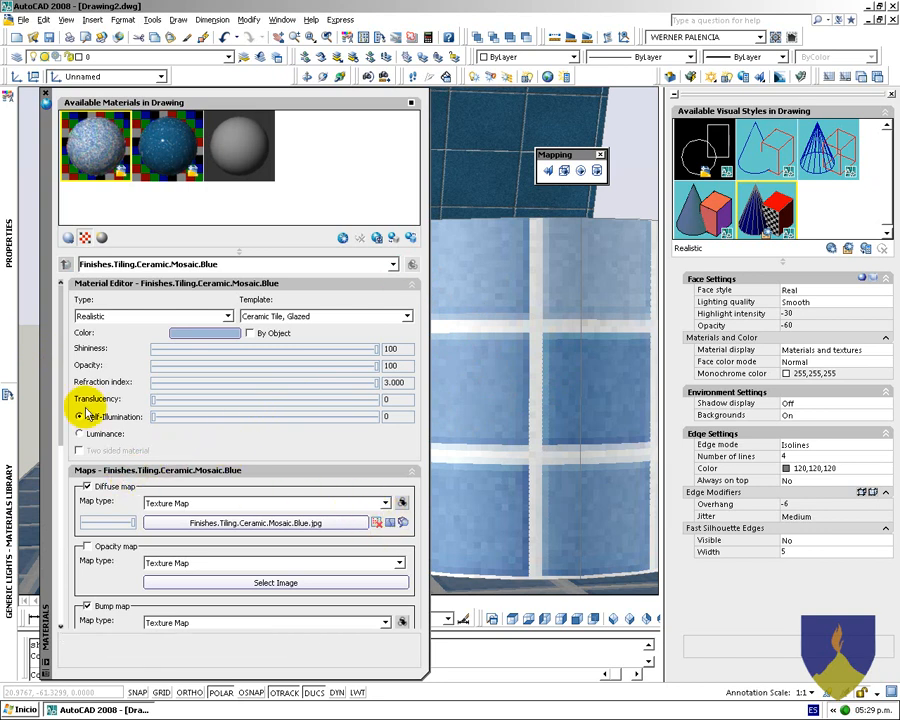
pyautogui.scroll(-3, 62, 372)
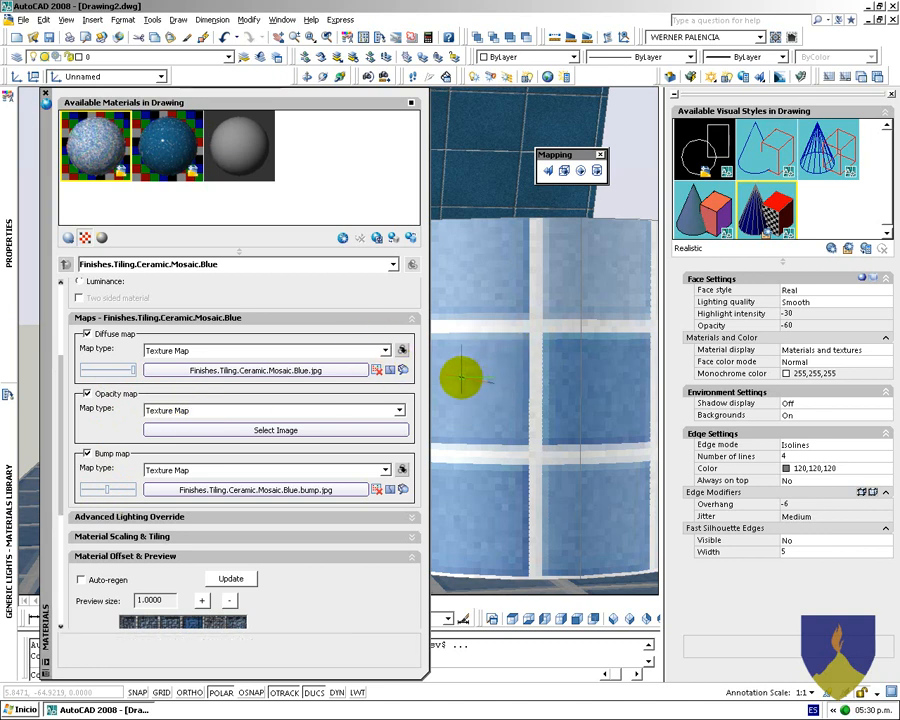
pyautogui.press('Return')
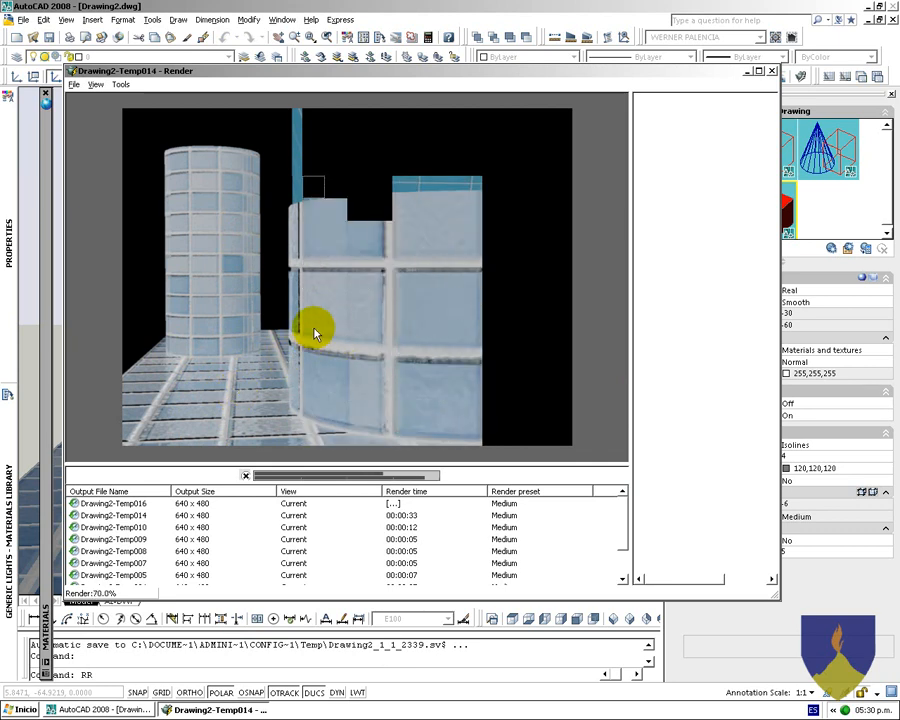
pyautogui.press('Escape')
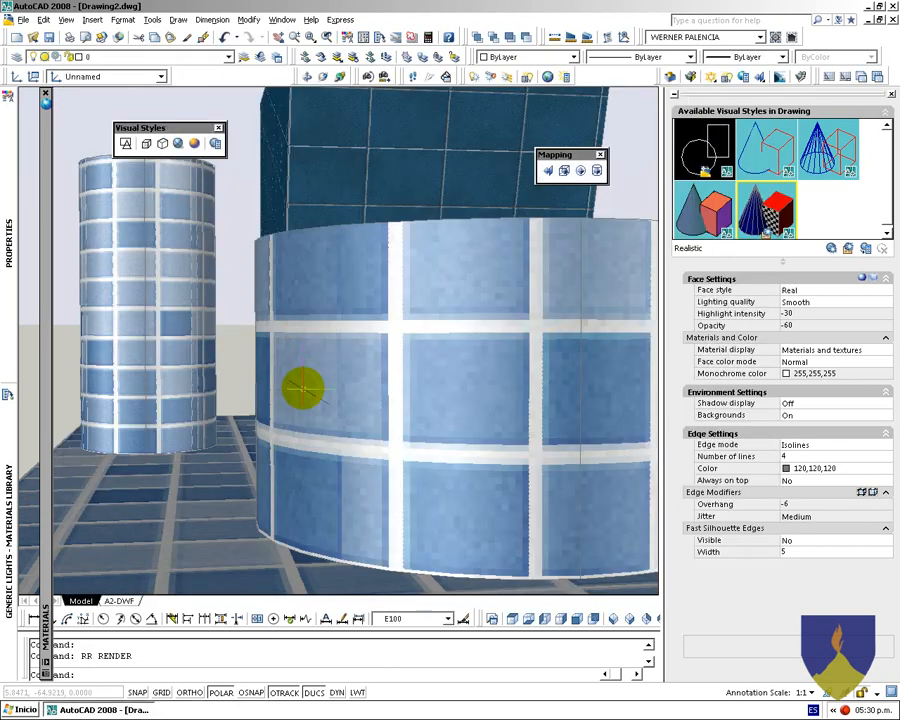
# Search the help documentation for "OPACITY MAP" and open the Opacity Map procedure topic
pyautogui.moveTo(180, 452)
pyautogui.keyDown('shift'); pyautogui.mouseDown(button='middle')
pyautogui.moveTo(218, 456)
pyautogui.moveTo(220, 470)
pyautogui.mouseUp(button='middle'); pyautogui.keyUp('shift')
pyautogui.keyDown('shift'); pyautogui.moveTo(307, 430); pyautogui.dragTo(277, 380, button='middle'); pyautogui.keyUp('shift')
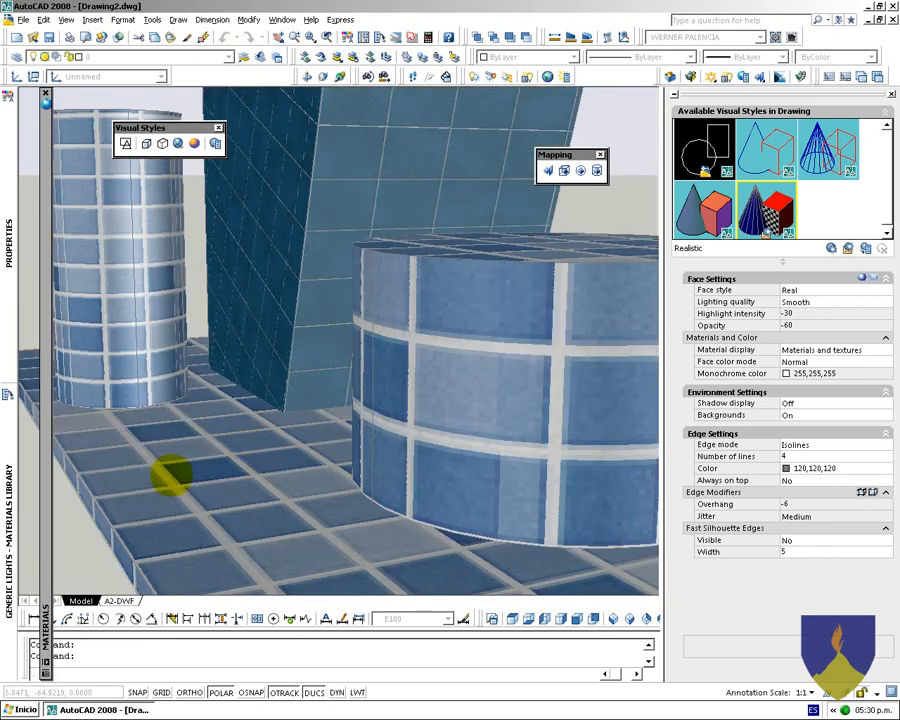
pyautogui.press('F1')
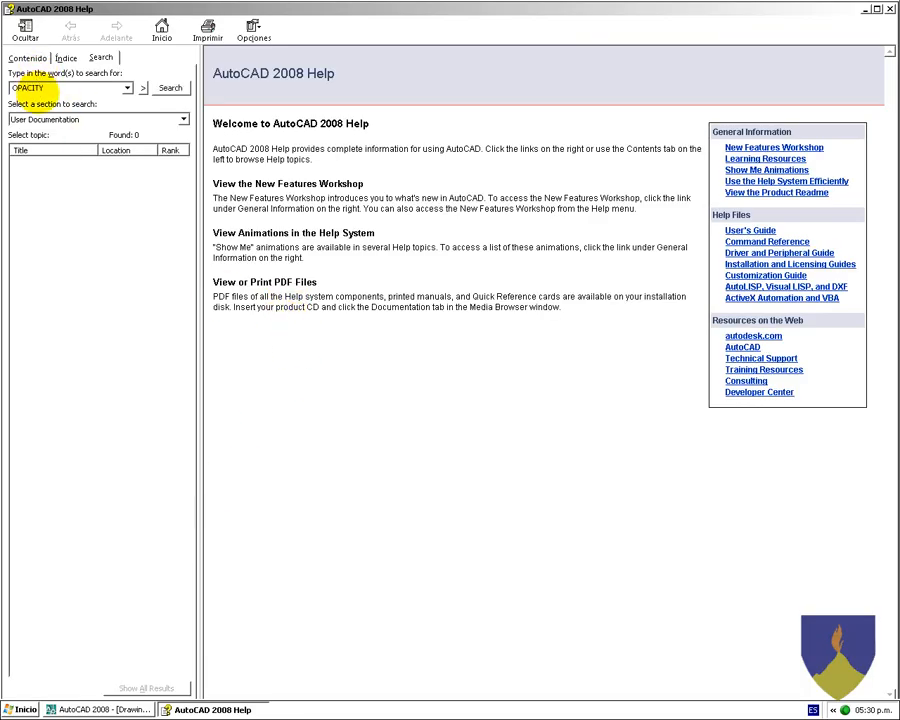
pyautogui.press('Return')
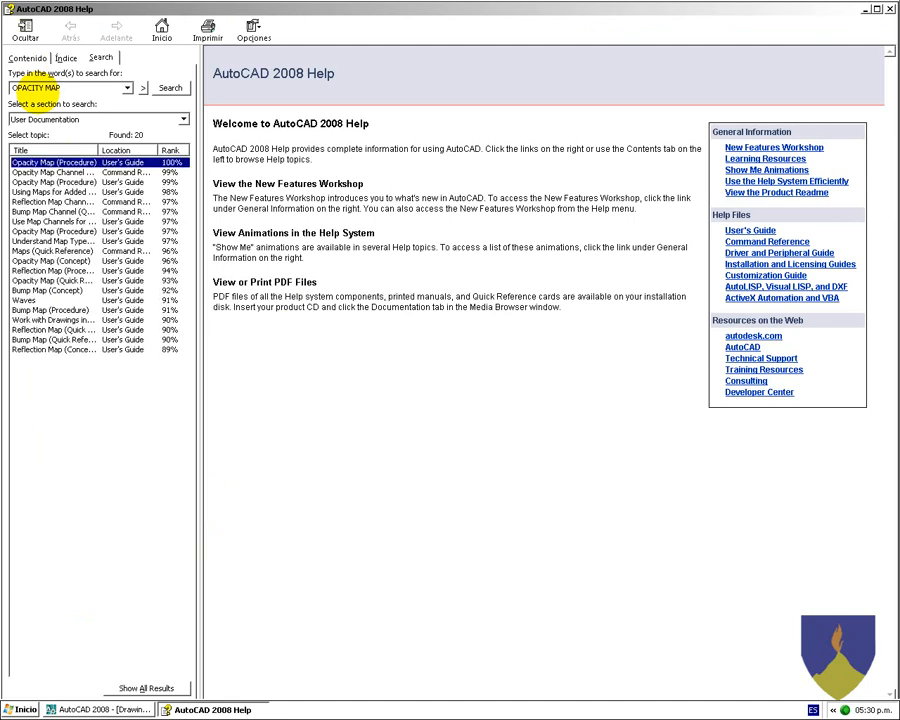
pyautogui.doubleClick(60, 162)
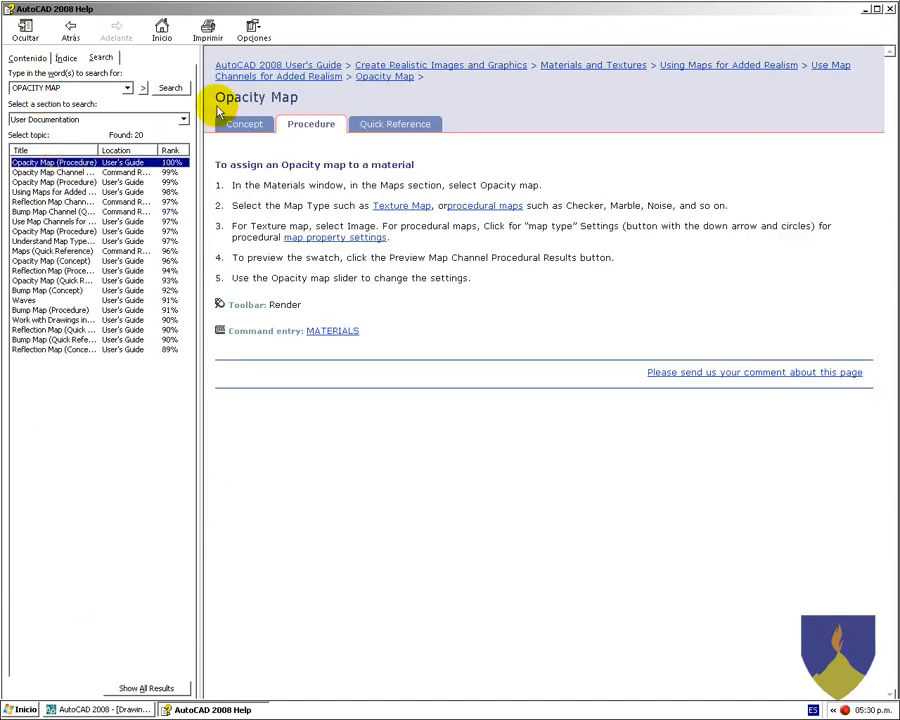
# Read the help topics on opacity, reflection and bump map channels, including the Opacity Map concept page, and close the help
pyautogui.click(244, 124)
pyautogui.doubleClick(46, 172)
pyautogui.doubleClick(62, 183)
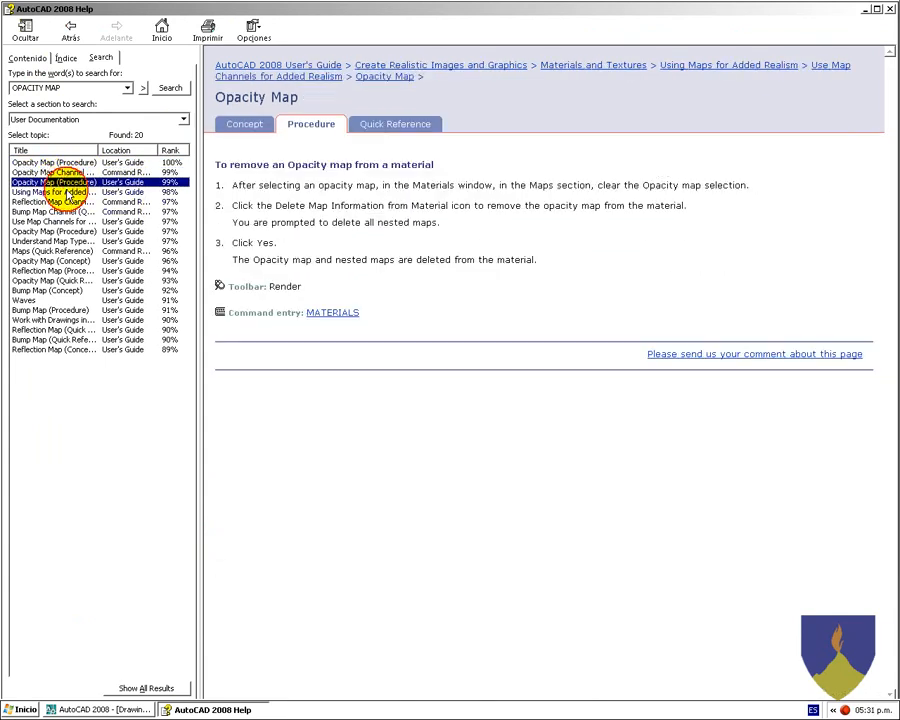
pyautogui.doubleClick(66, 193)
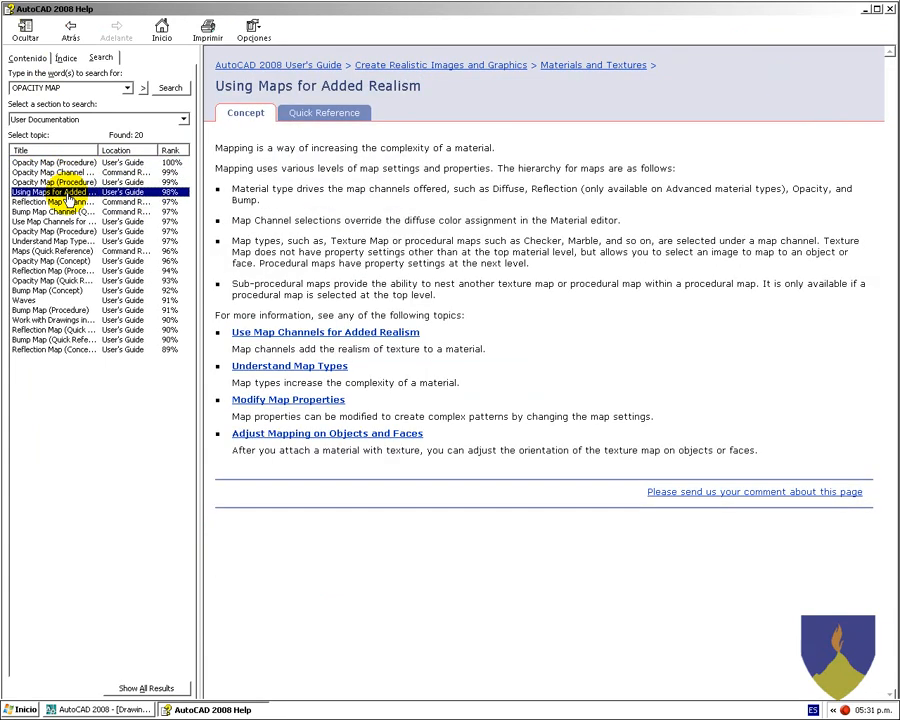
pyautogui.doubleClick(32, 202)
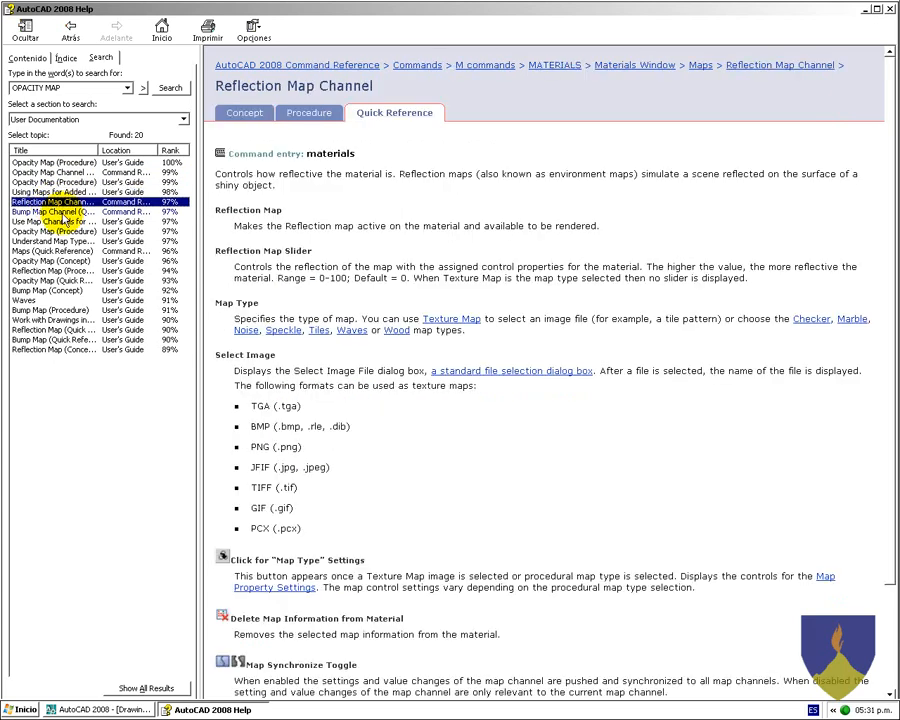
pyautogui.doubleClick(48, 212)
pyautogui.doubleClick(44, 222)
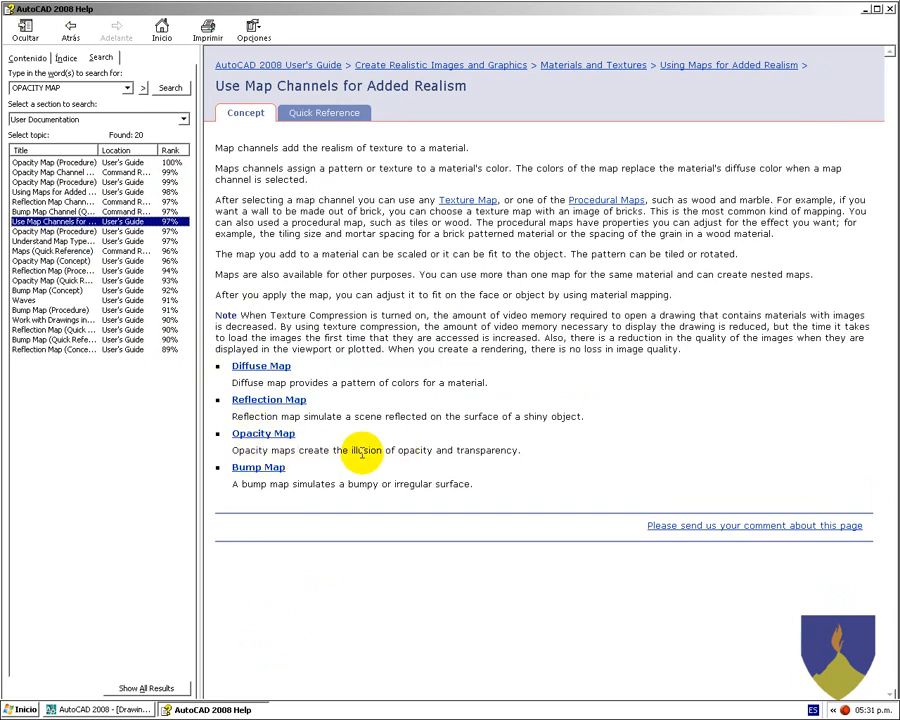
pyautogui.click(266, 436)
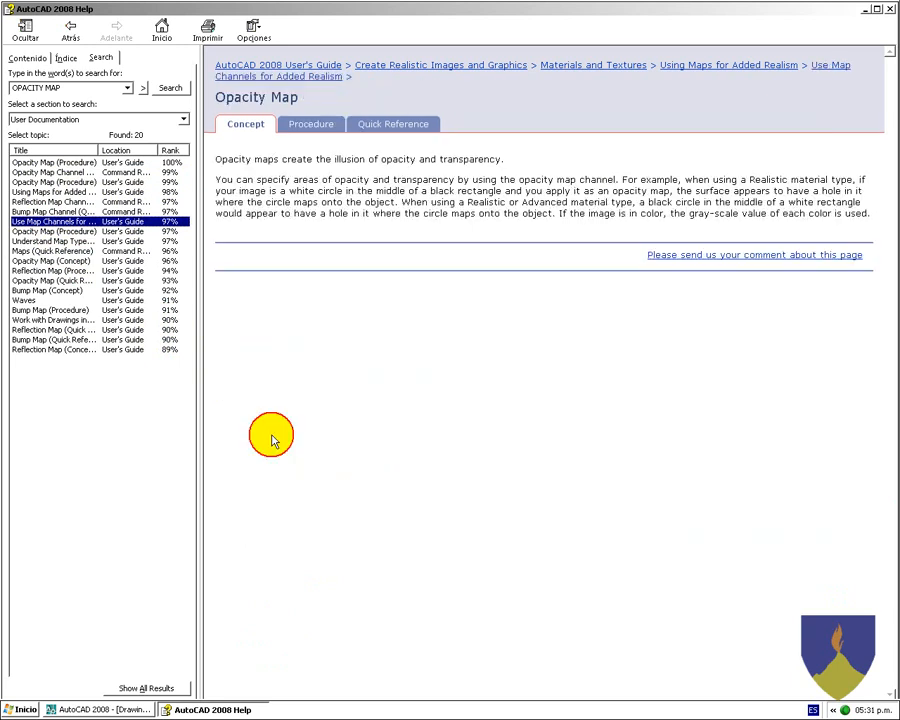
pyautogui.click(889, 9)
# Set the opacity map type of the blue mosaic material to Noise and open its noise settings
pyautogui.moveTo(46, 368)
pyautogui.click(97, 134)
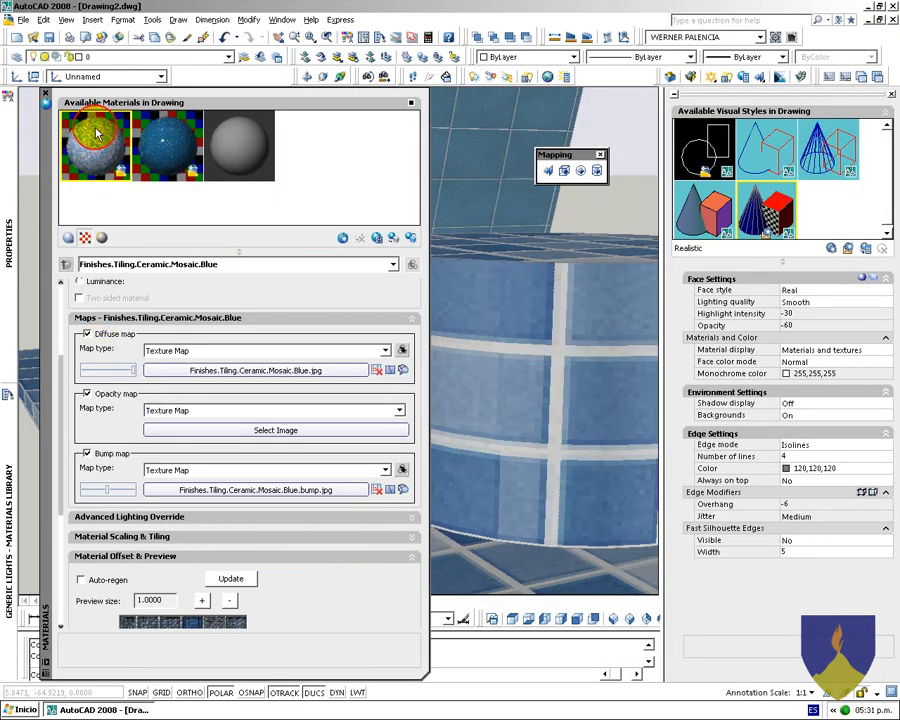
pyautogui.click(399, 411)
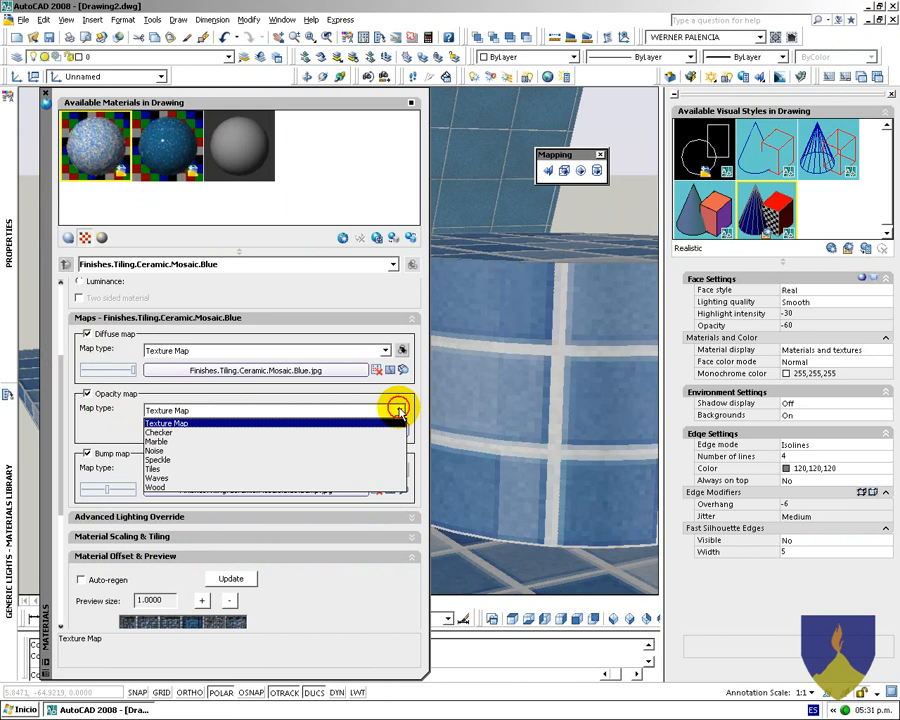
pyautogui.click(166, 452)
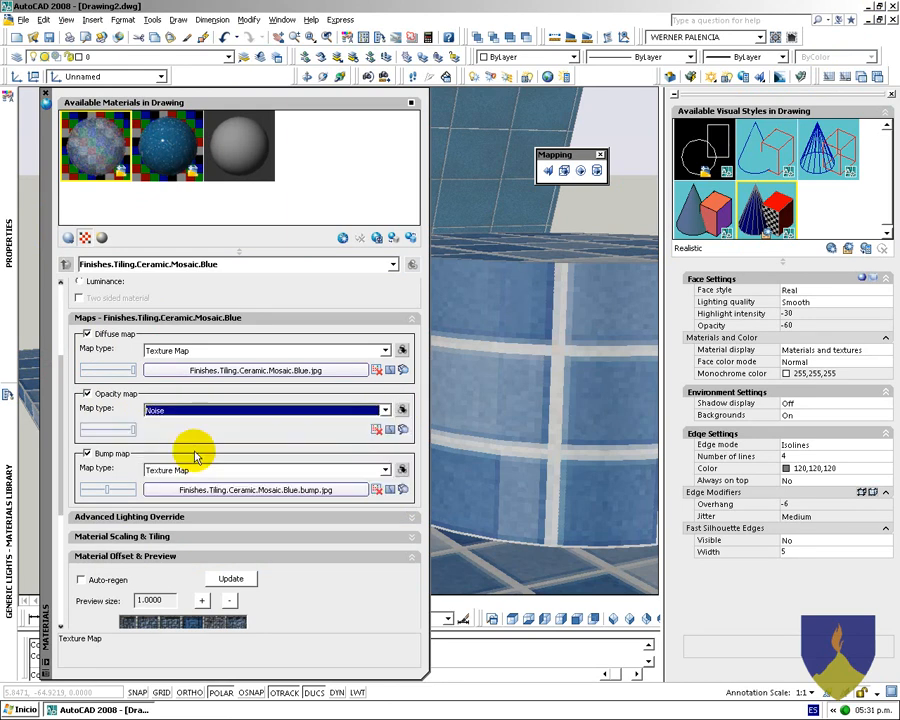
pyautogui.click(403, 412)
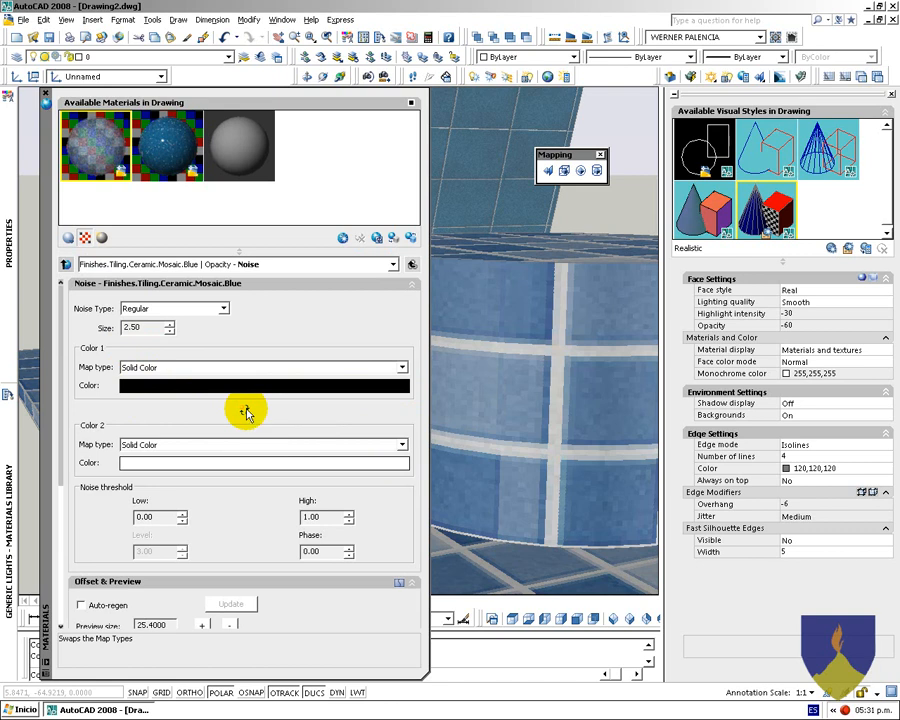
# Try the Fractal and Turbulence noise types on the blue mosaic's opacity map
pyautogui.click(223, 310)
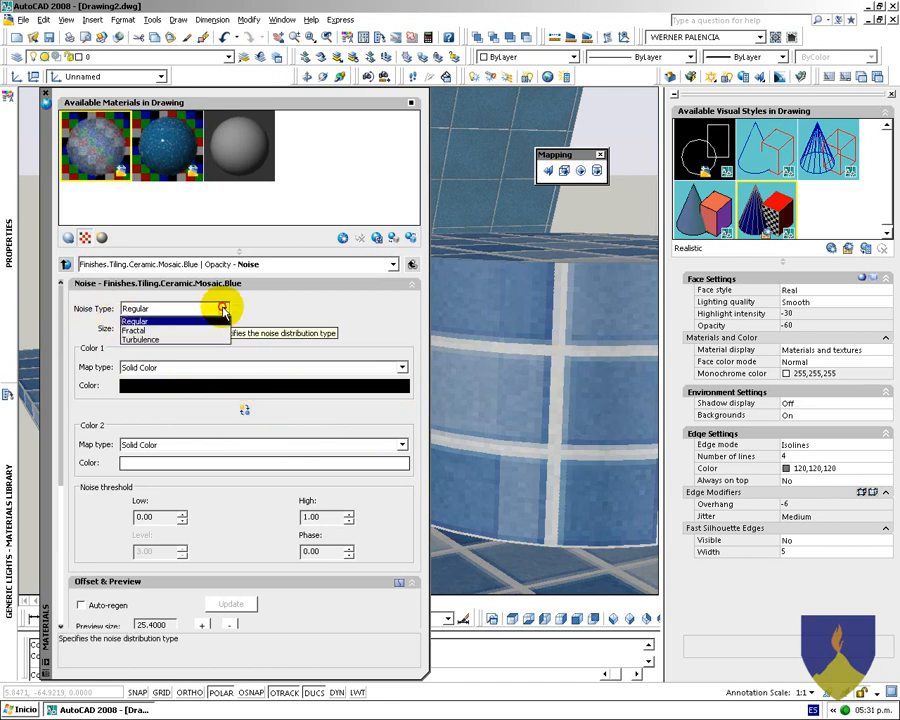
pyautogui.click(170, 330)
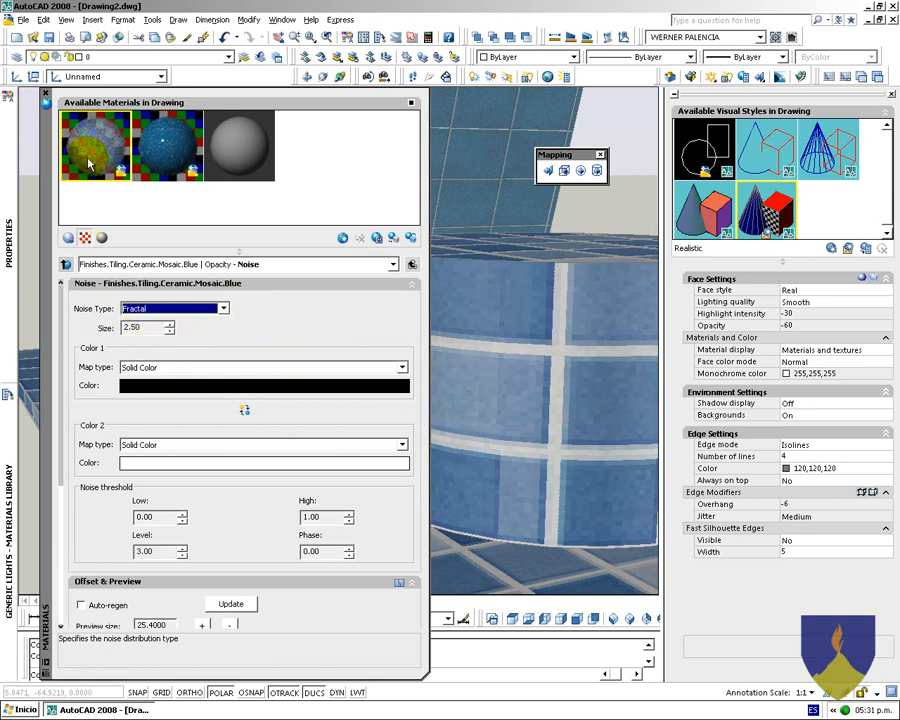
pyautogui.click(223, 308)
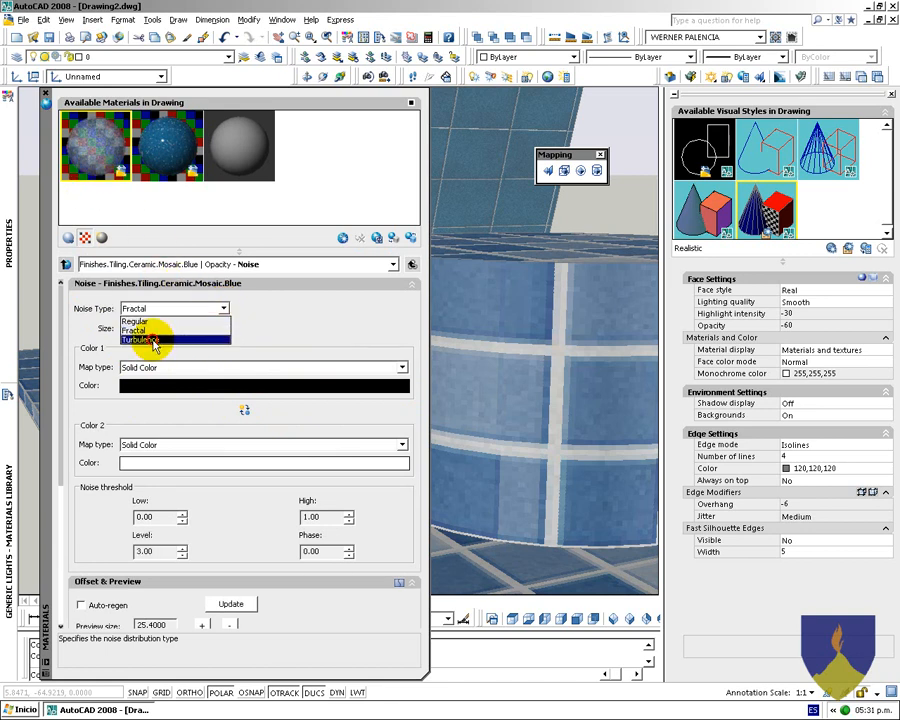
pyautogui.click(155, 338)
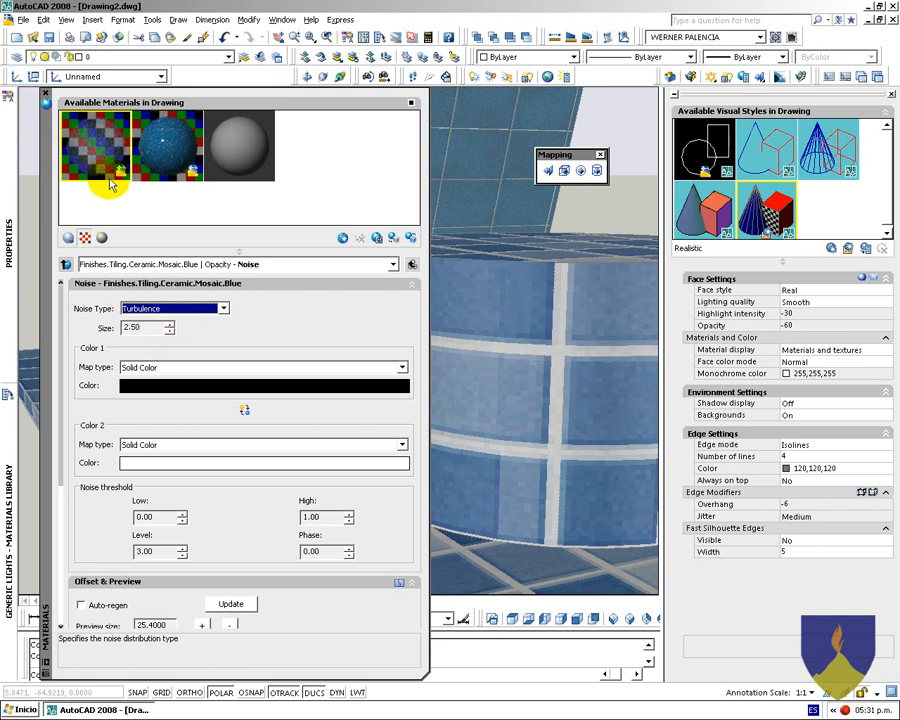
# Set the opacity map's noise size to 1 and its noise type to Regular
pyautogui.doubleClick(140, 328)
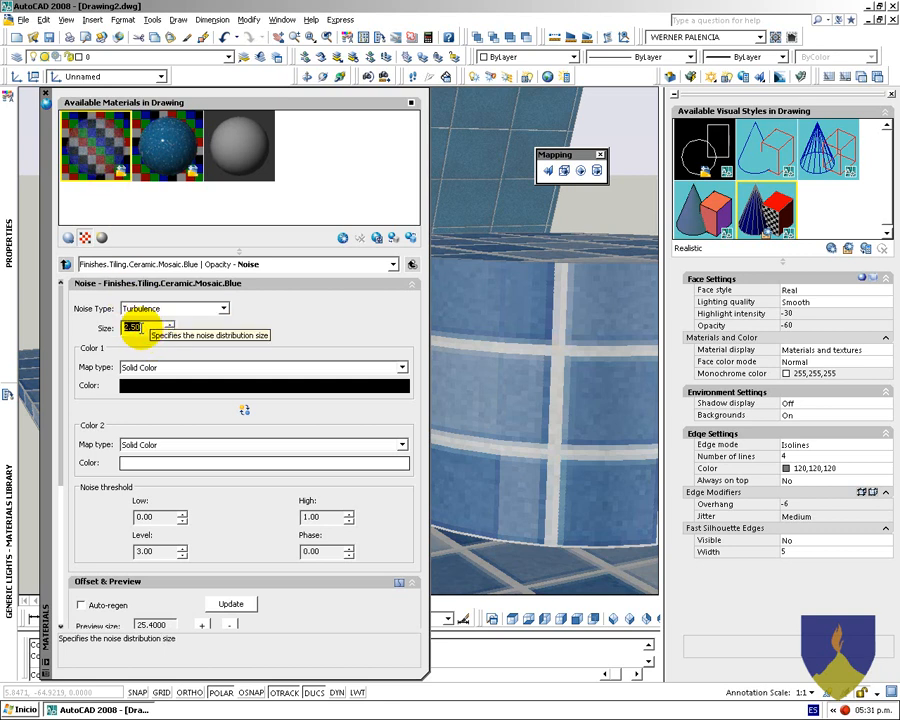
pyautogui.write('1')
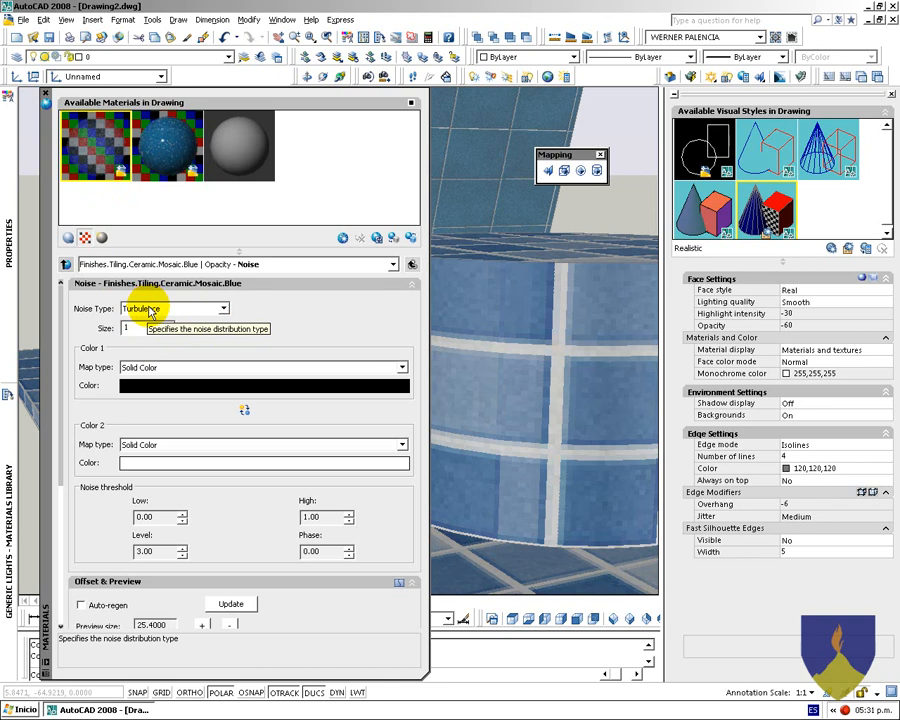
pyautogui.click(226, 309)
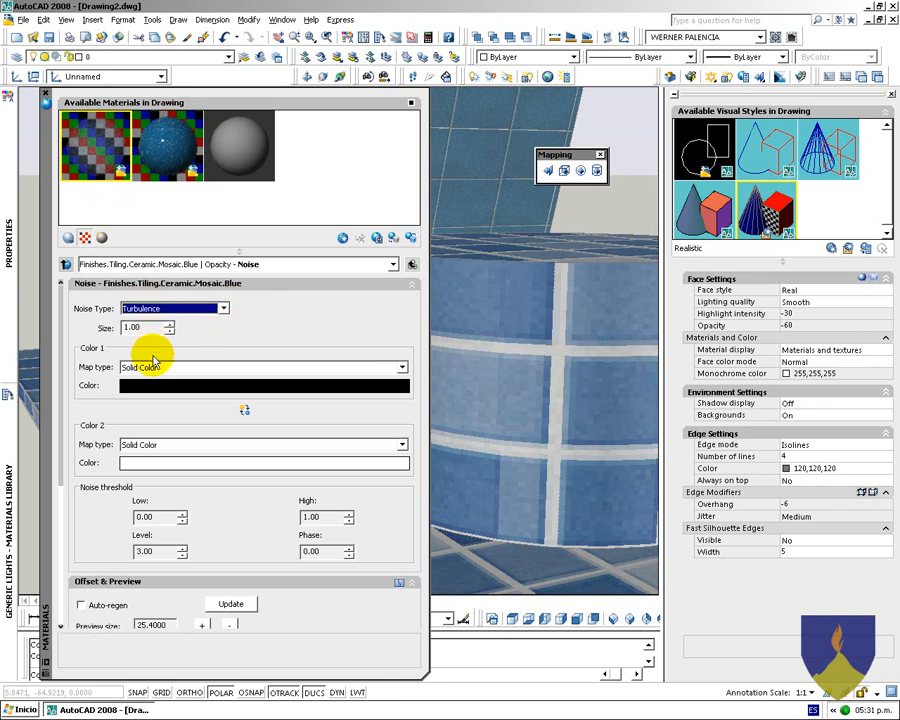
pyautogui.click(207, 312)
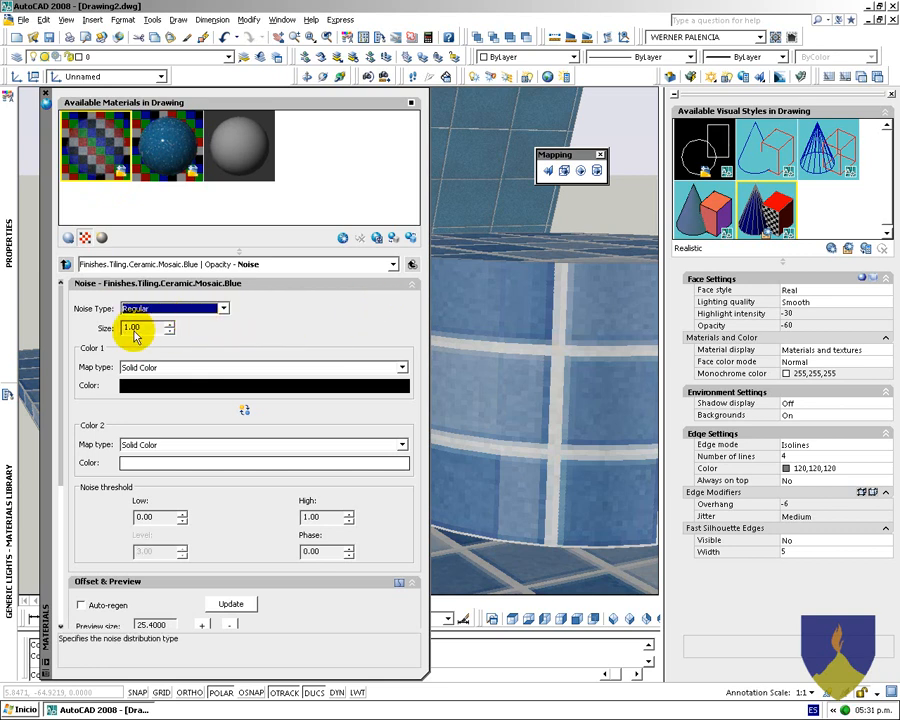
pyautogui.click(151, 332)
pyautogui.click(221, 328)
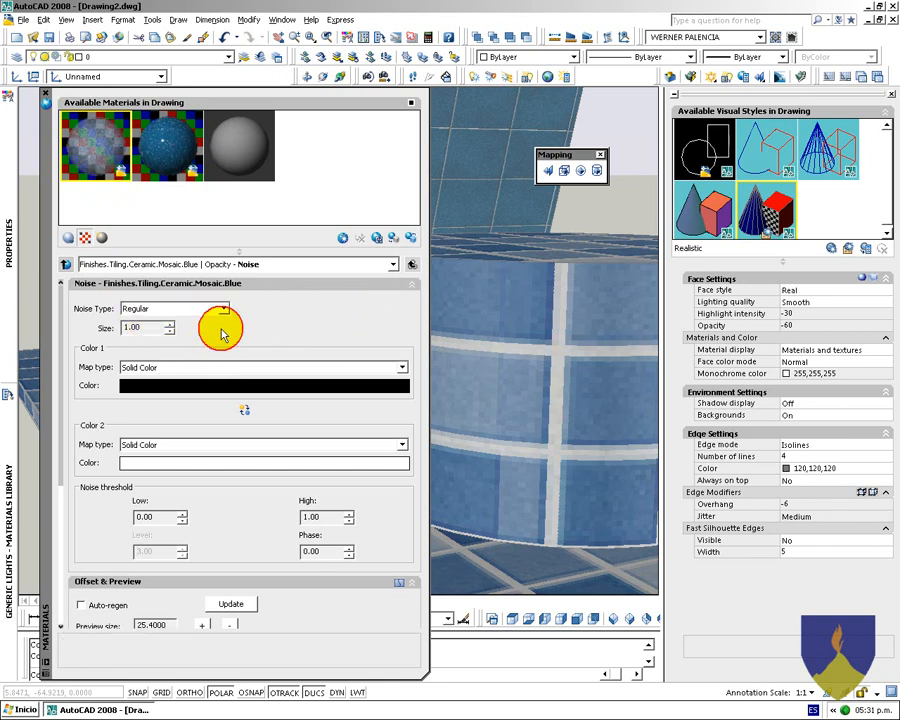
# Examine the noise map's preview and return to the blue mosaic's main material settings
pyautogui.moveTo(62, 420); pyautogui.dragTo(66, 536)
pyautogui.moveTo(123, 540); pyautogui.dragTo(193, 582)
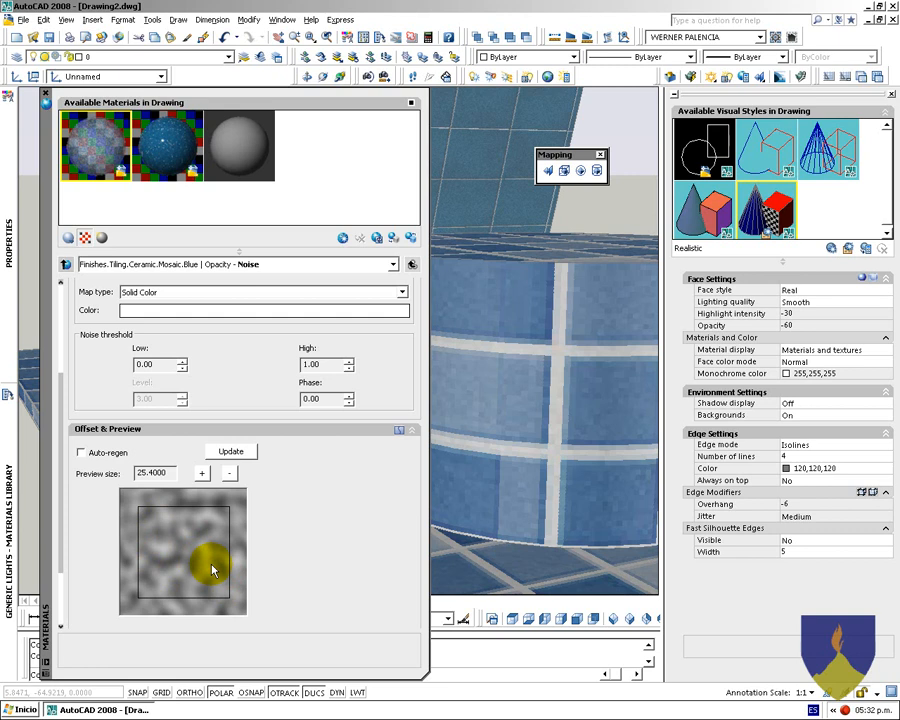
pyautogui.click(412, 265)
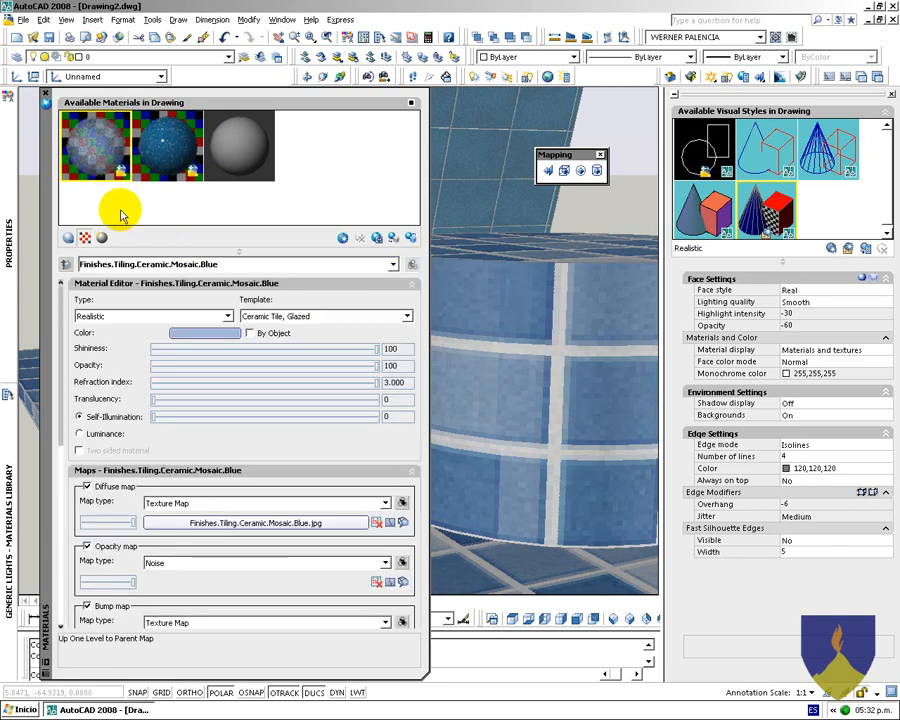
pyautogui.rightClick(100, 160)
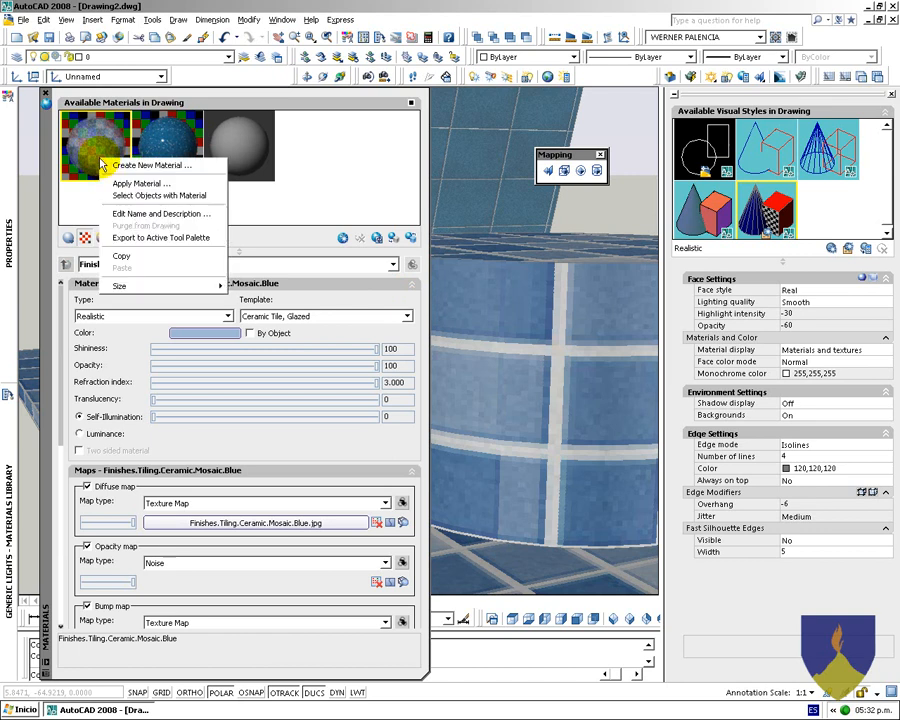
pyautogui.click(327, 193)
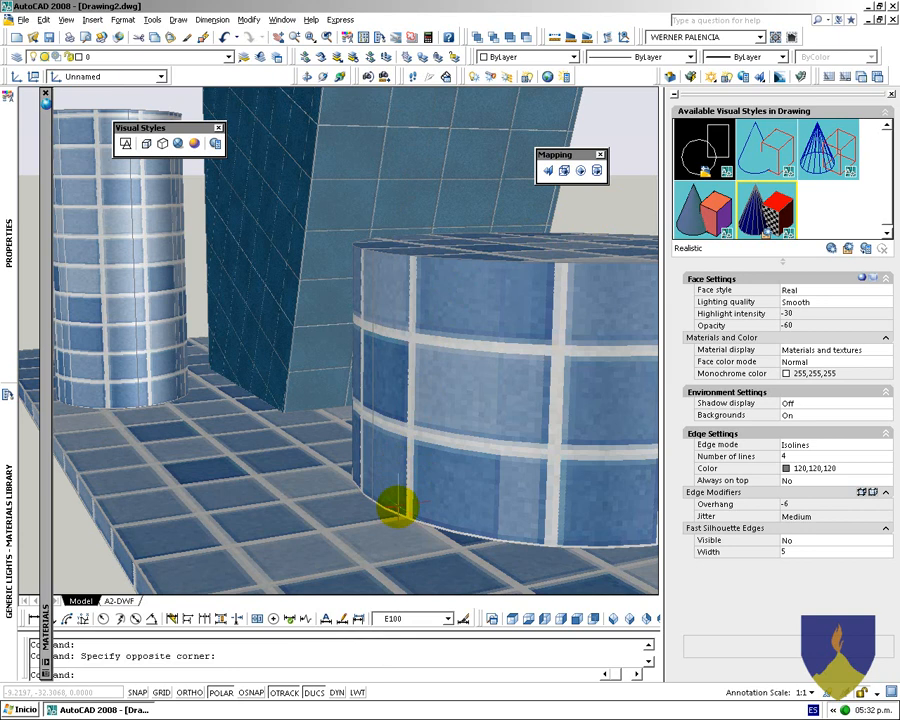
# Apply the blue mosaic material to the short cylinder, the floor slab and the tall cylinder, and render the view
pyautogui.click(401, 497)
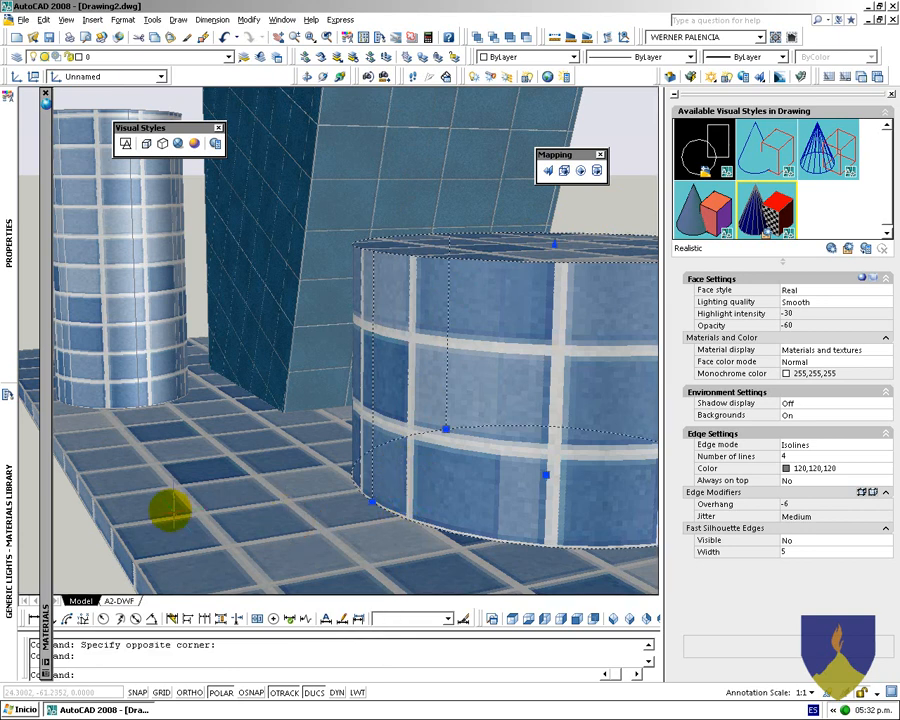
pyautogui.click(96, 551)
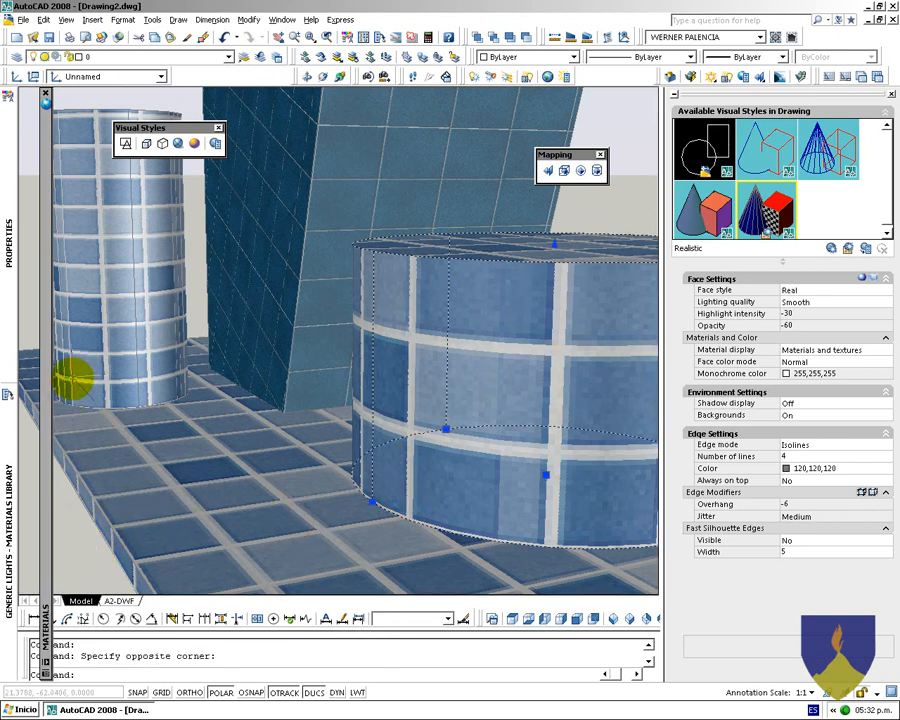
pyautogui.click(52, 372)
pyautogui.moveTo(44, 368)
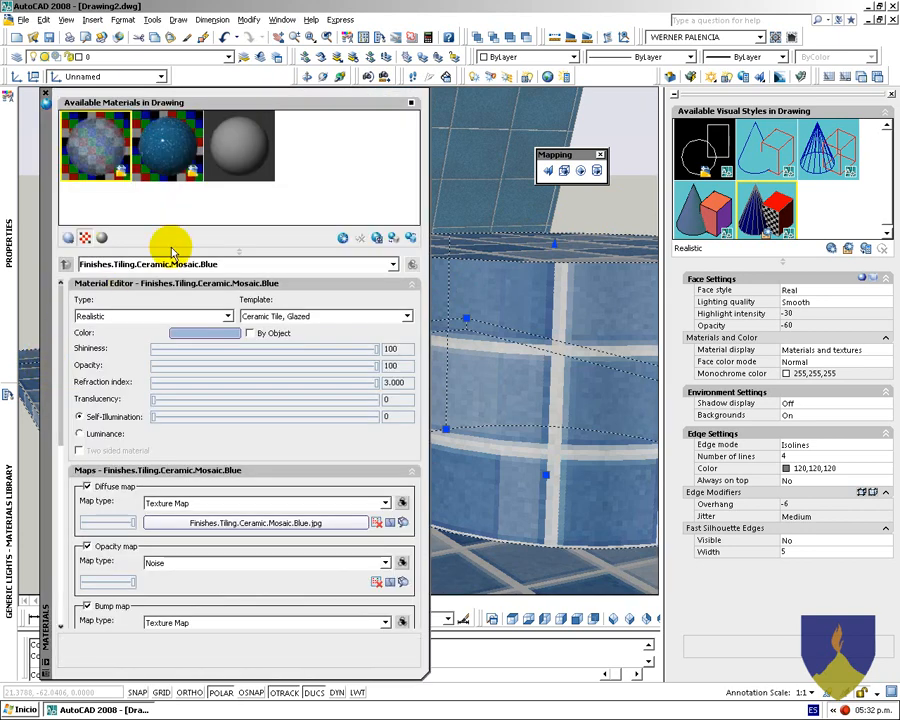
pyautogui.click(393, 237)
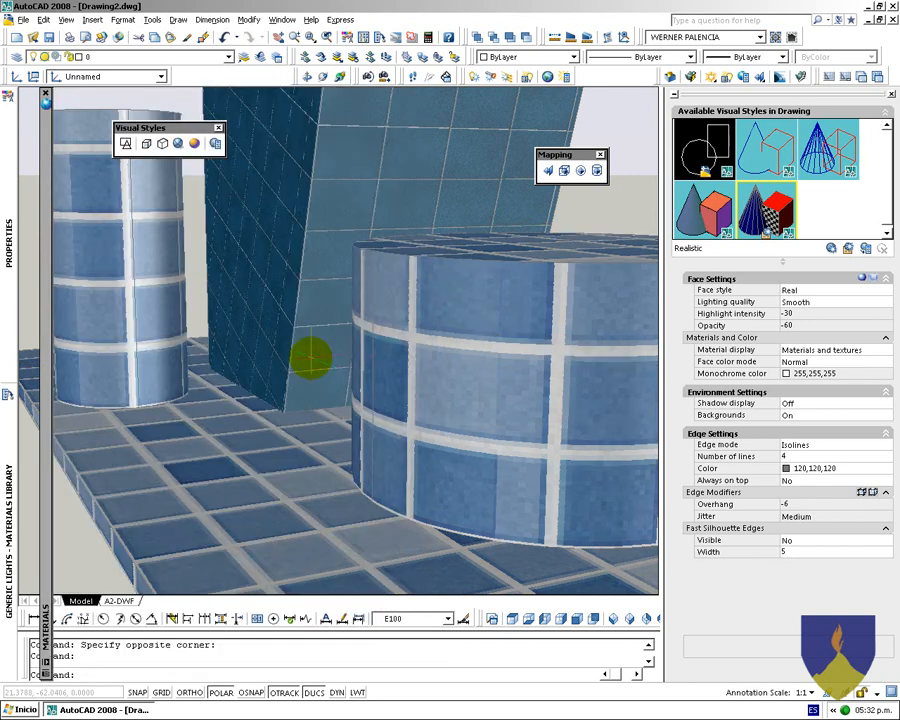
pyautogui.press('Return')
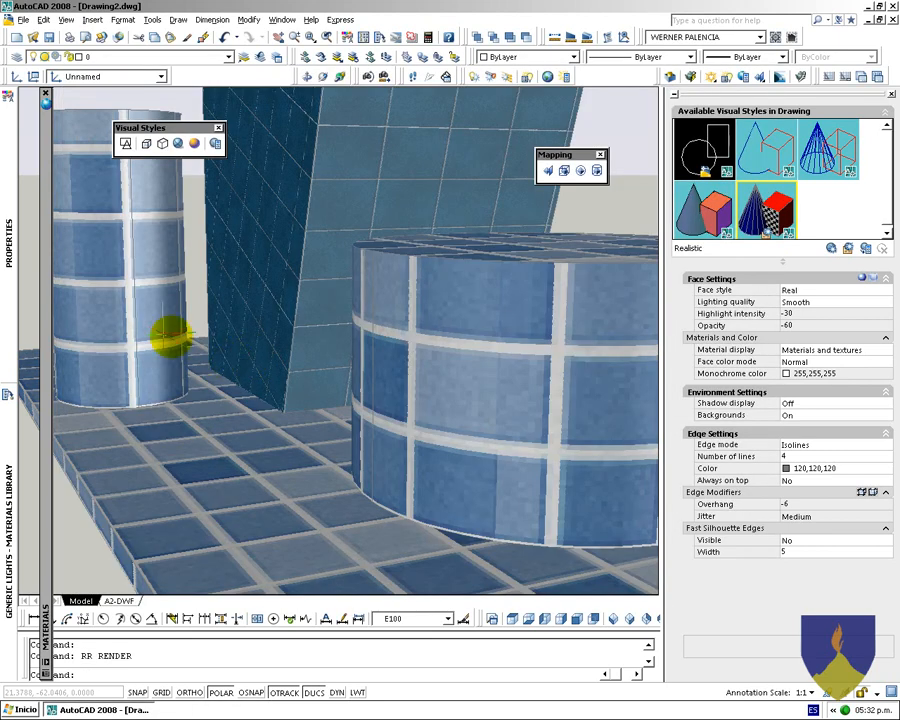
# Set the blue mosaic's opacity map type back to Texture Map
pyautogui.moveTo(44, 295)
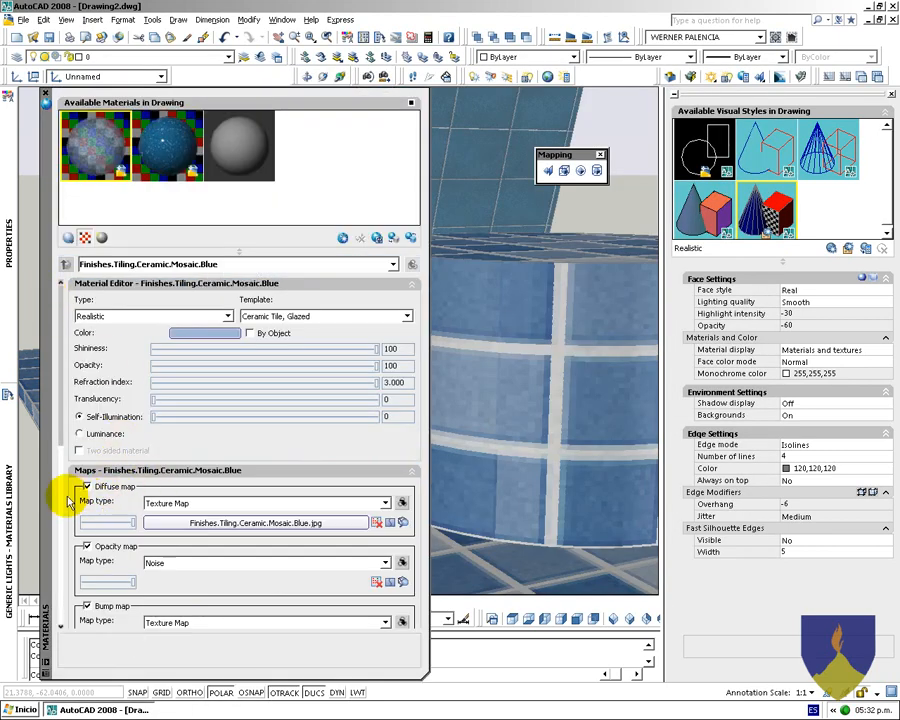
pyautogui.scroll(-3, 62, 480)
pyautogui.scroll(-2, 62, 480)
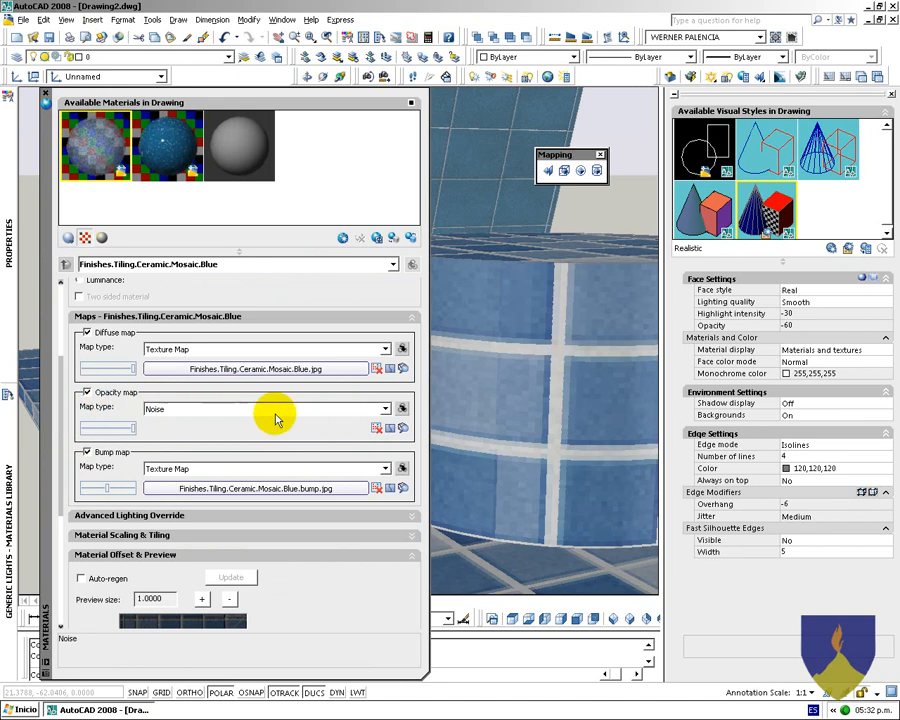
pyautogui.click(385, 409)
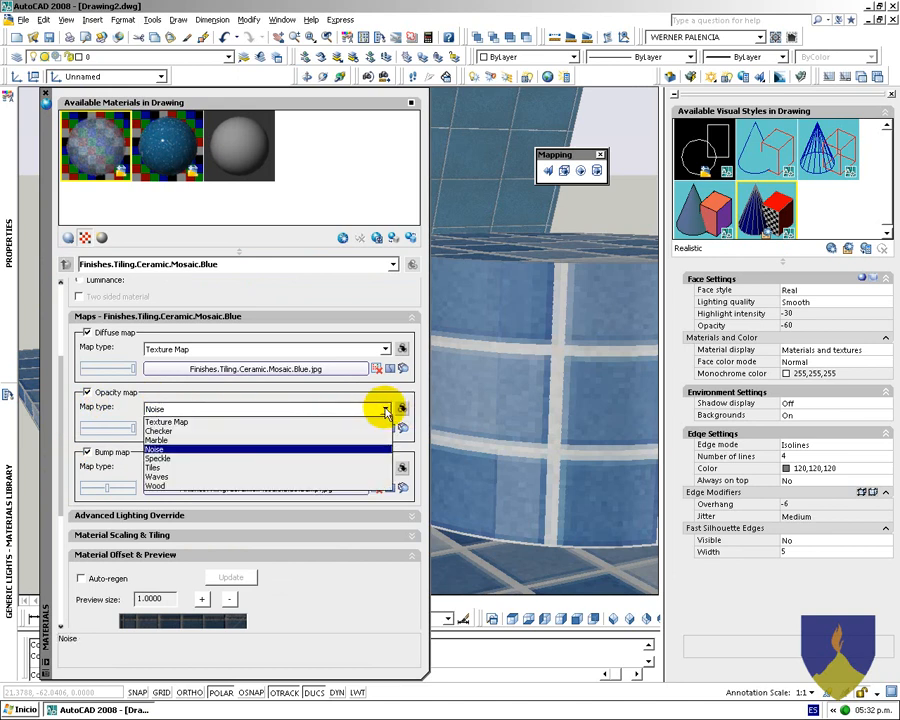
pyautogui.click(200, 421)
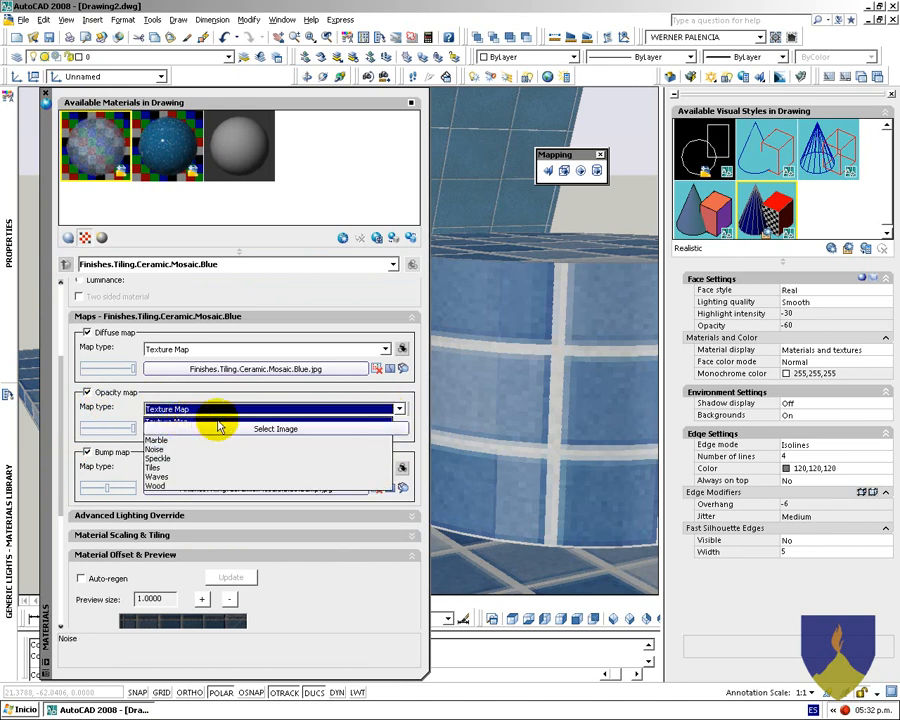
# Load the red plaid fabric image Furnishings.Fabrics.Plaid.1.jpg from the Libreria de CAD\TELA folder as the blue mosaic's opacity map
pyautogui.click(297, 430)
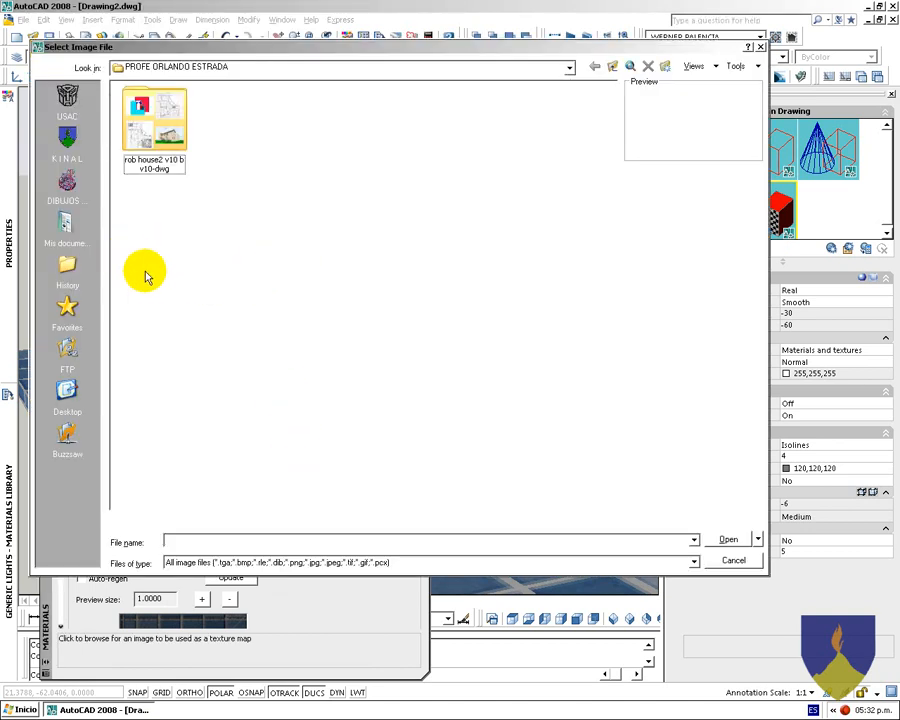
pyautogui.click(67, 243)
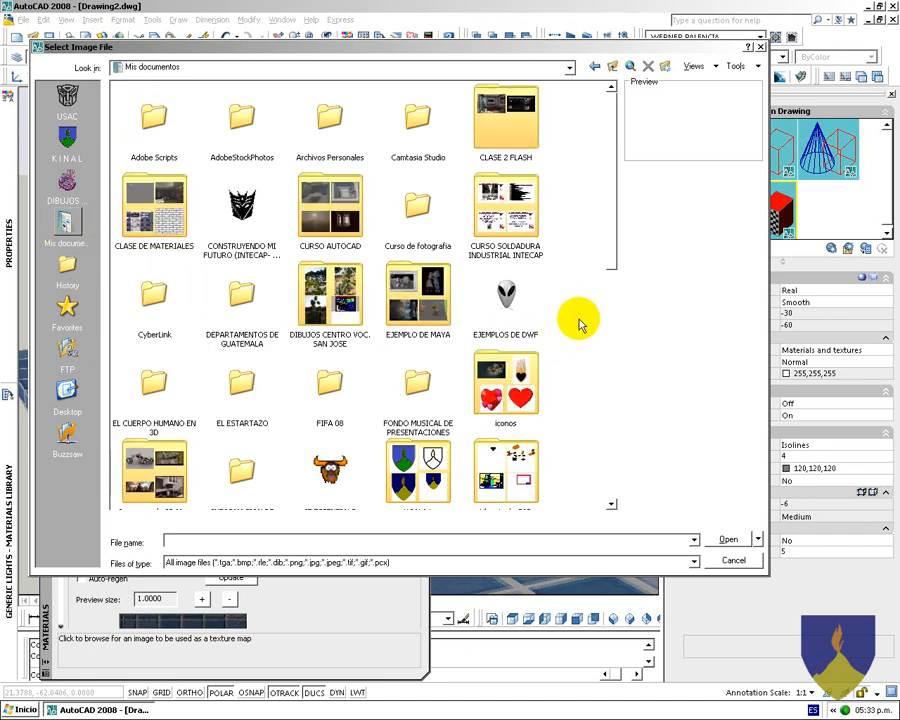
pyautogui.press('End')
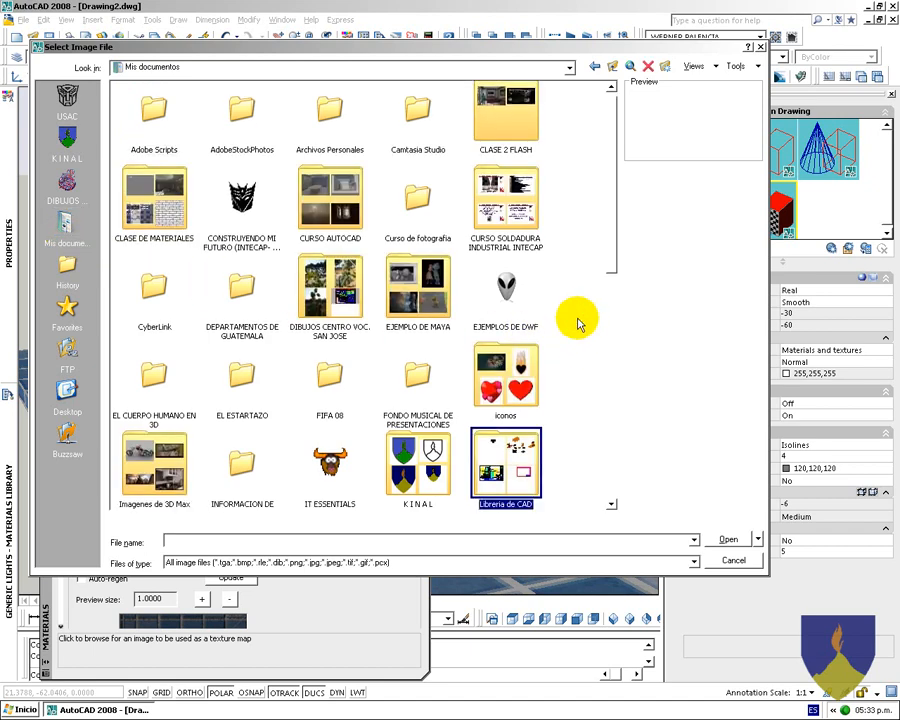
pyautogui.press('Return')
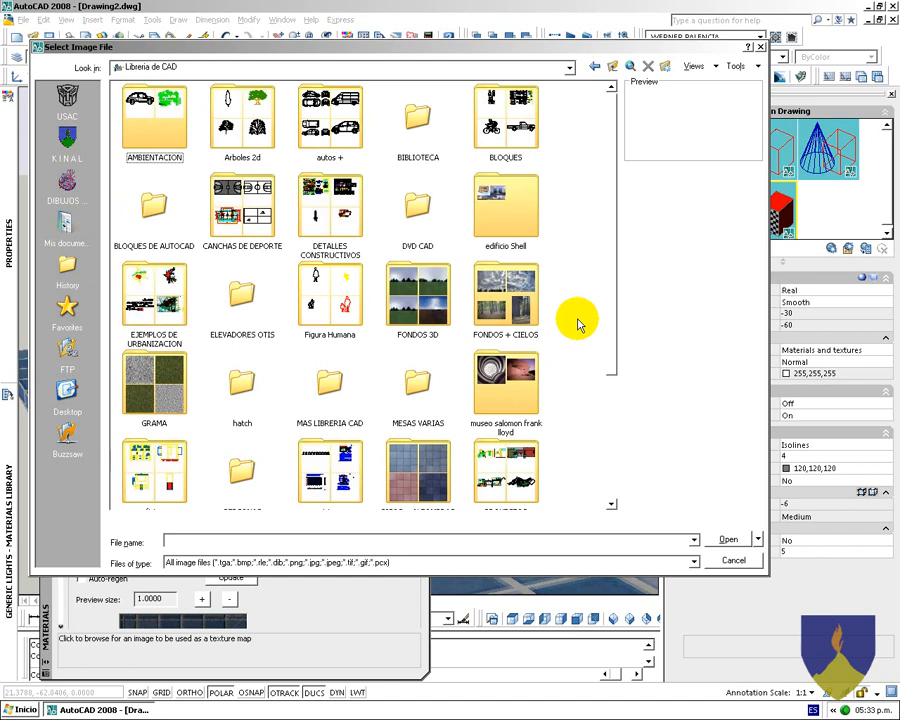
pyautogui.scroll(-3, 576, 327)
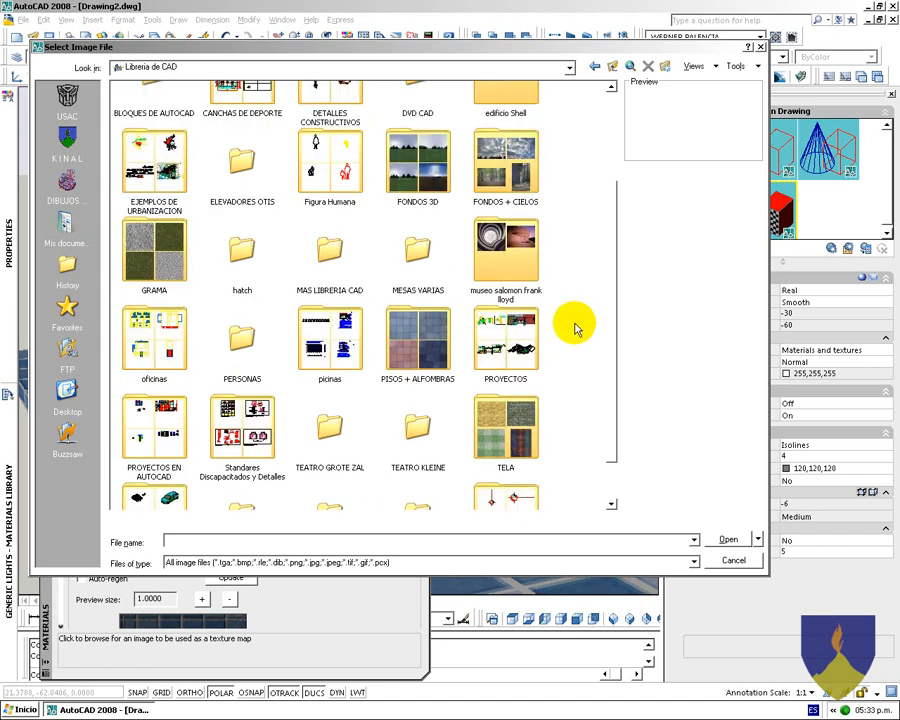
pyautogui.doubleClick(512, 438)
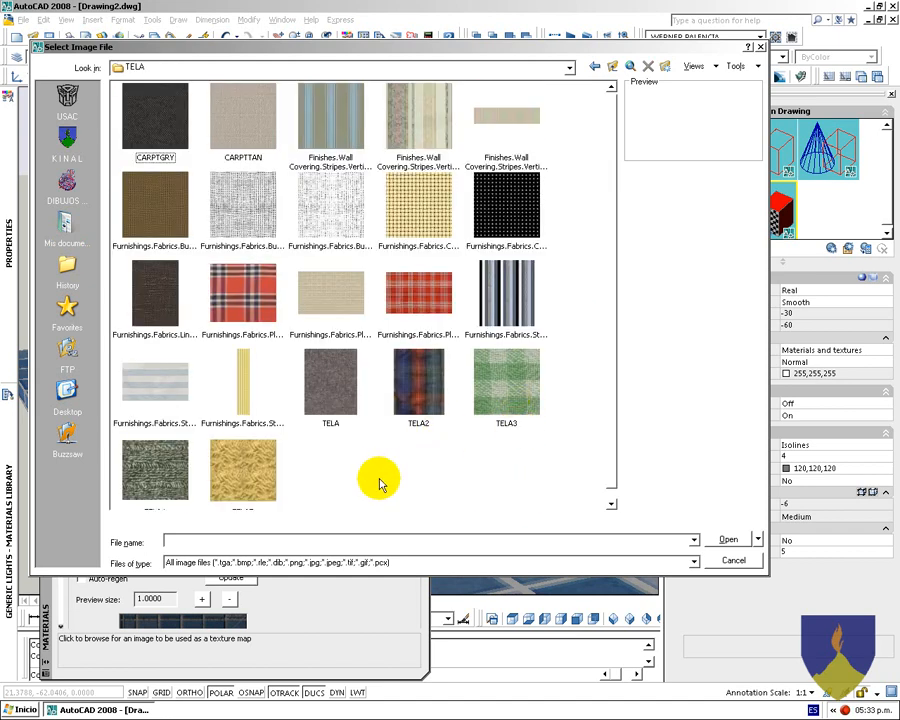
pyautogui.doubleClick(251, 314)
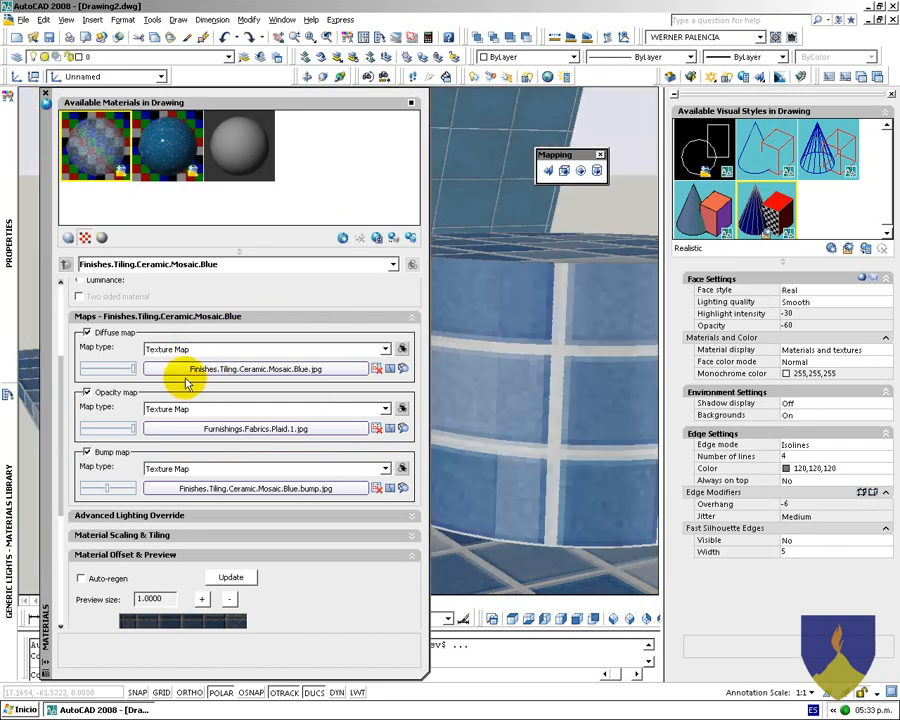
# Lock the opacity map's width and height together, set its tiling to 1, and return to the main material settings
pyautogui.click(403, 409)
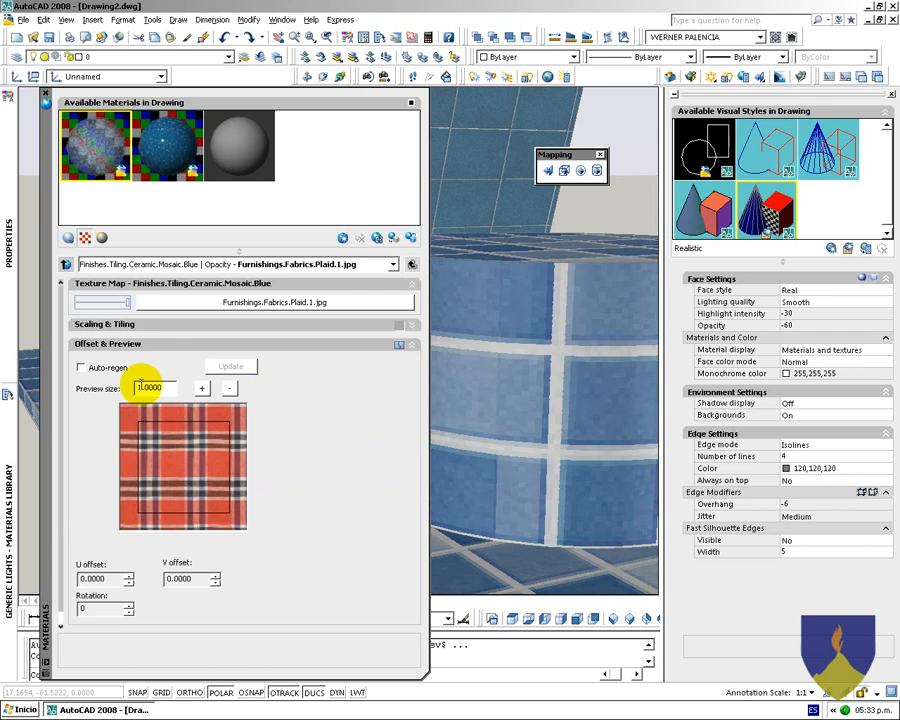
pyautogui.click(412, 326)
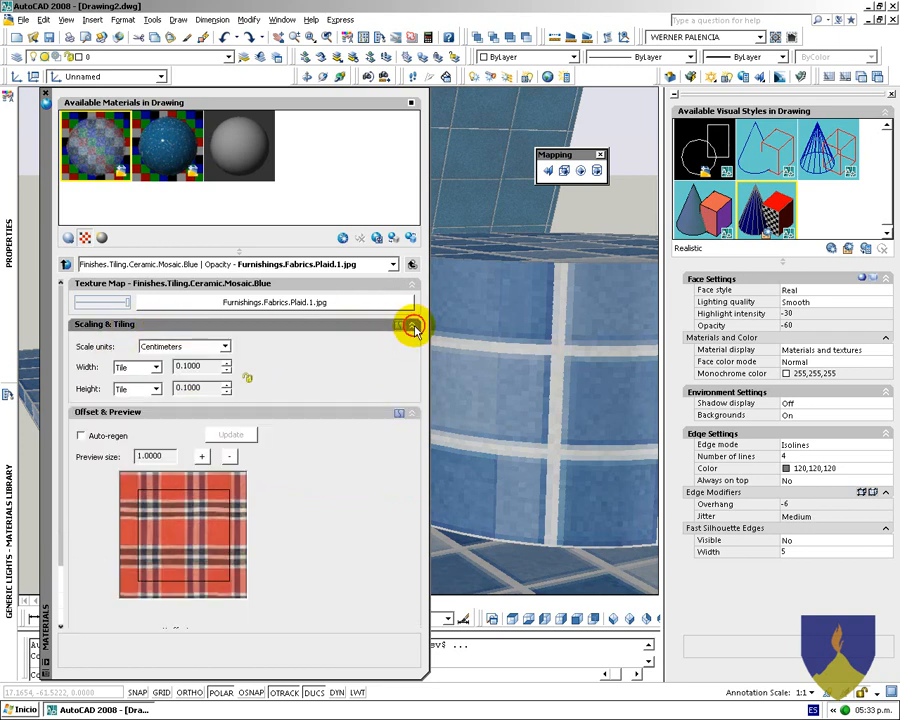
pyautogui.click(249, 381)
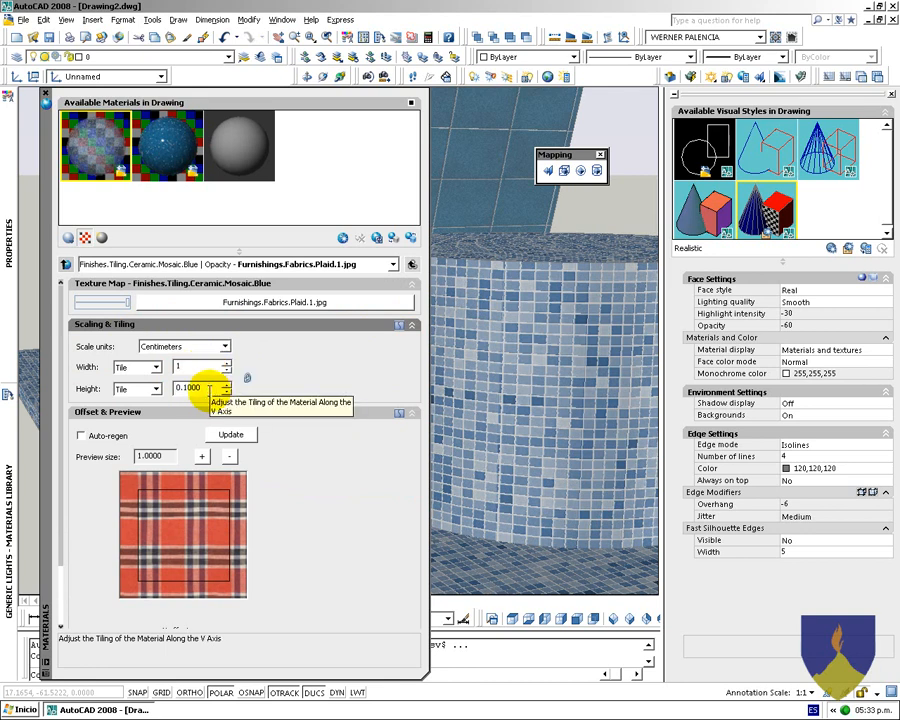
pyautogui.click(208, 391)
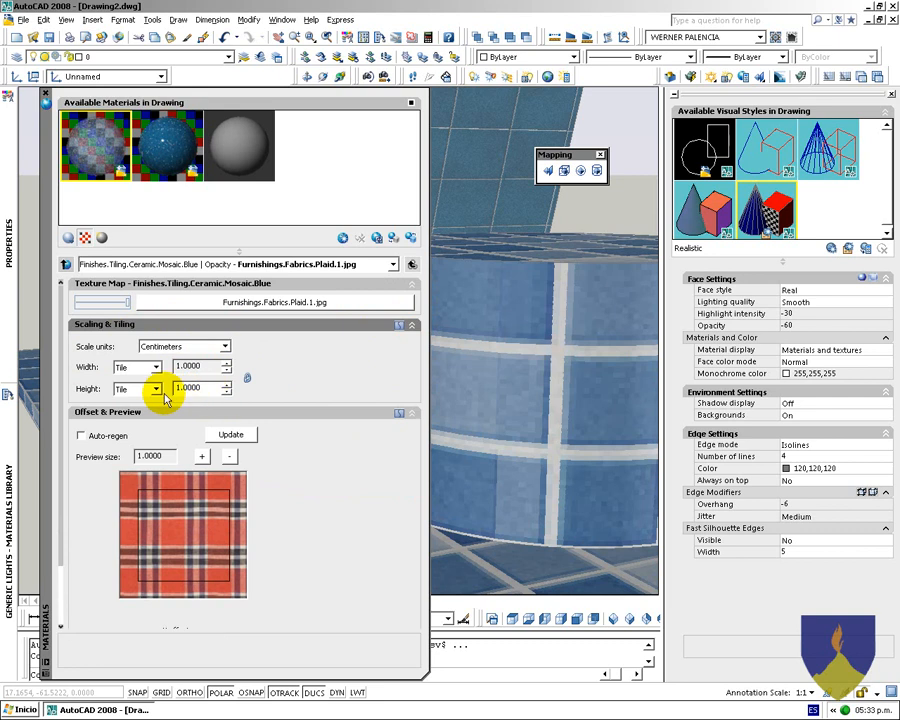
pyautogui.moveTo(62, 350); pyautogui.dragTo(53, 305)
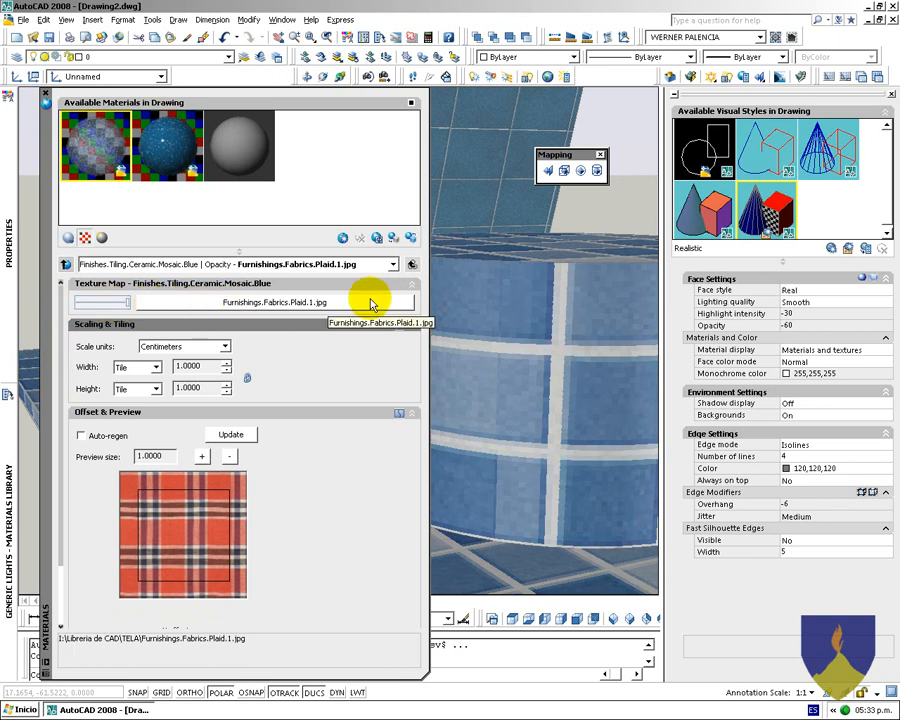
pyautogui.click(411, 264)
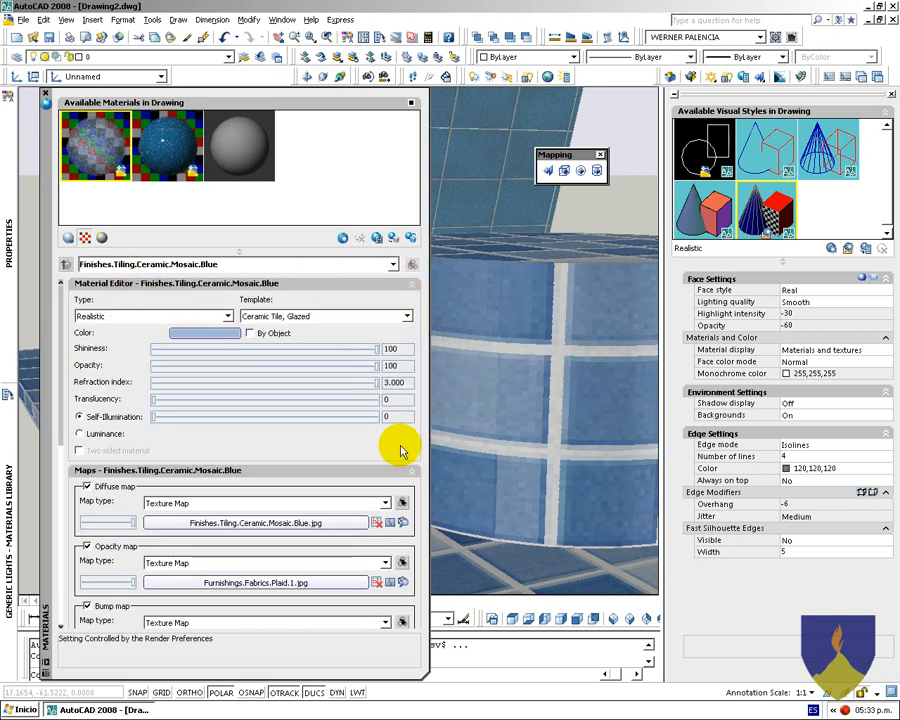
# Apply the blue mosaic with the plaid opacity map to the short cylinder, floor slab and tall cylinder, and render the view
pyautogui.click(624, 187)
pyautogui.click(388, 482)
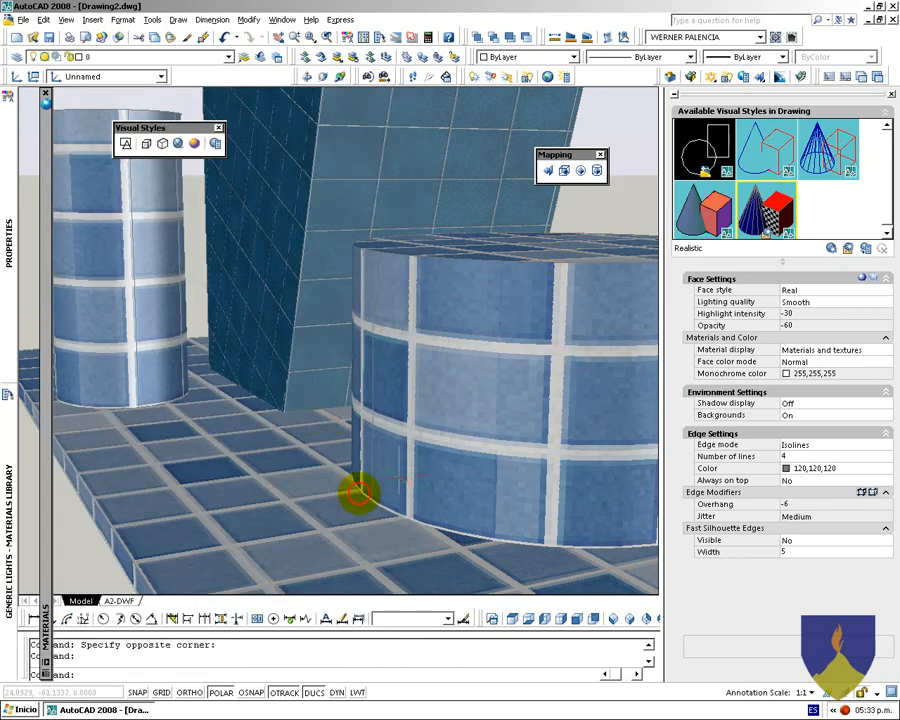
pyautogui.moveTo(101, 558); pyautogui.dragTo(73, 382)
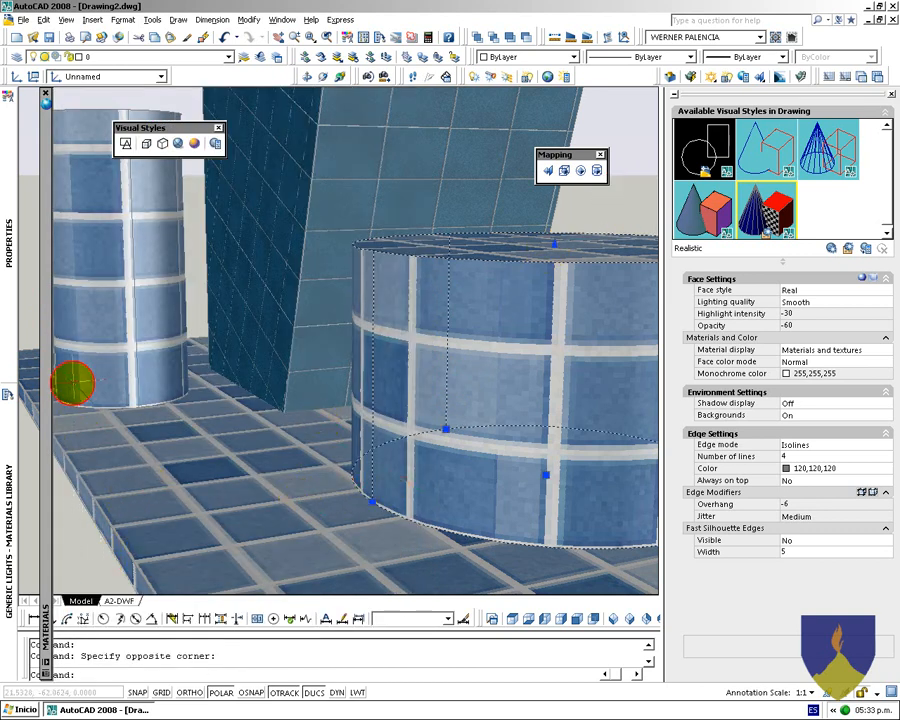
pyautogui.moveTo(45, 378)
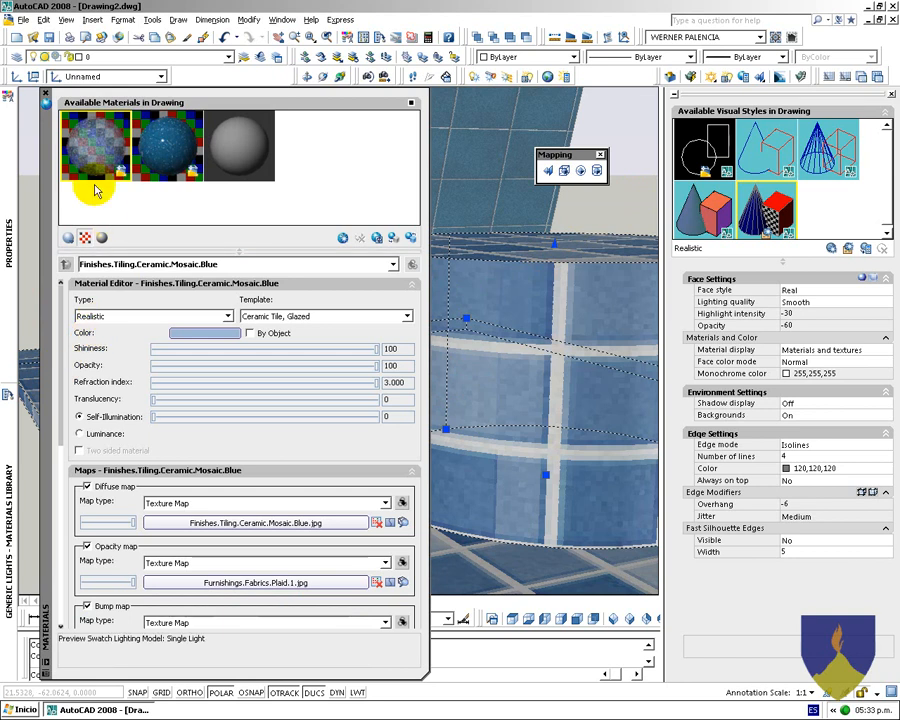
pyautogui.click(396, 239)
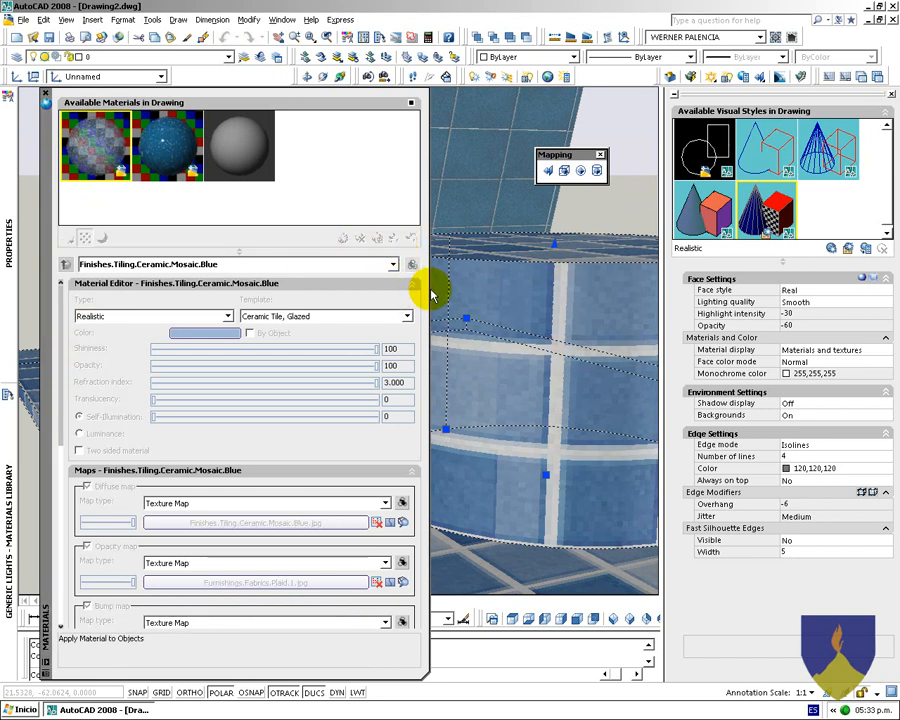
pyautogui.write('RR')
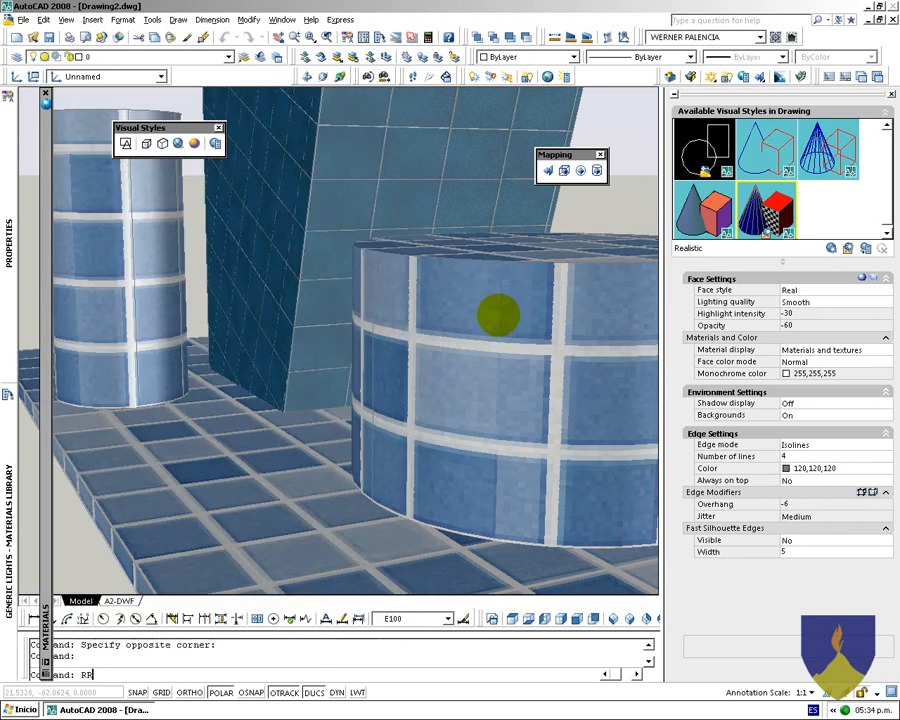
pyautogui.press('Return')
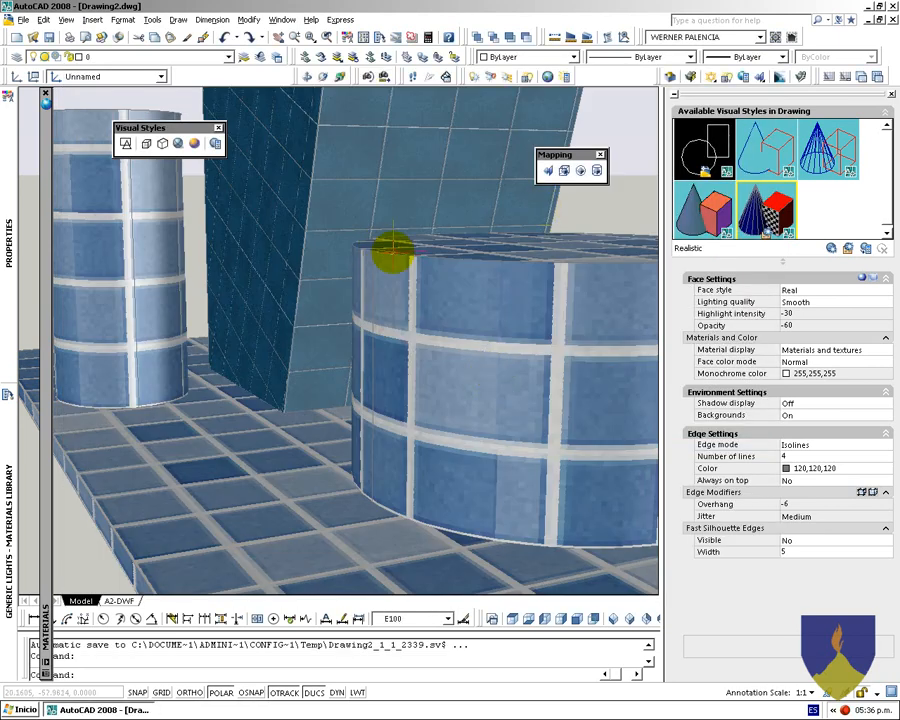
# Replace the opacity map image with Finishes.Flooring.Tile.Diamond.Red.bump.jpg from the PISOS + ALFOMBRAS folder and check its tiling settings
pyautogui.moveTo(46, 366)
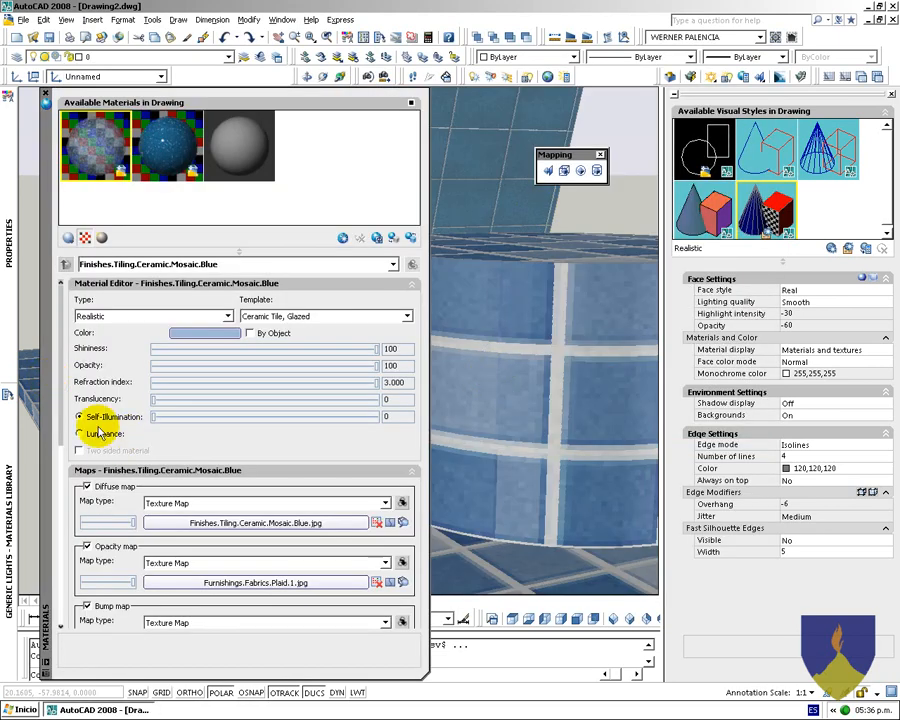
pyautogui.click(303, 582)
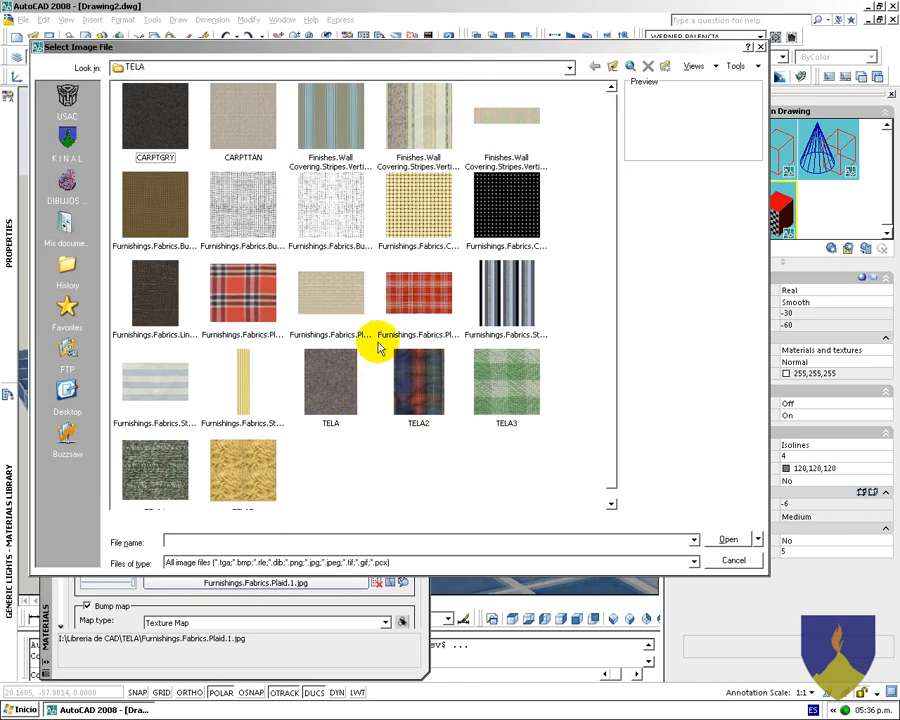
pyautogui.click(611, 67)
pyautogui.scroll(-5, 562, 332)
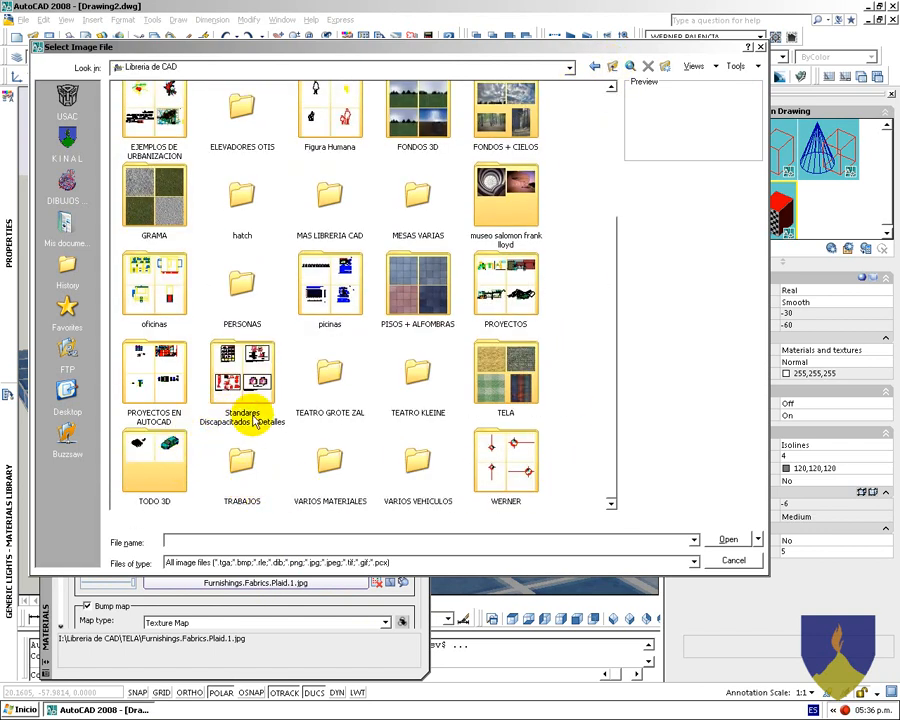
pyautogui.doubleClick(416, 310)
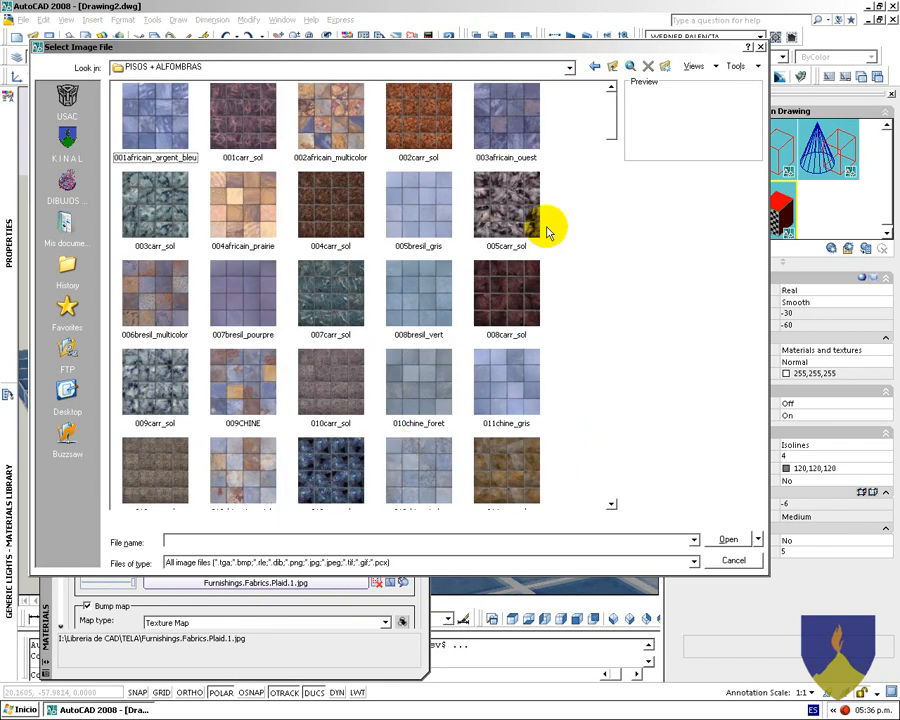
pyautogui.scroll(-5, 608, 176)
pyautogui.moveTo(613, 155); pyautogui.dragTo(605, 349)
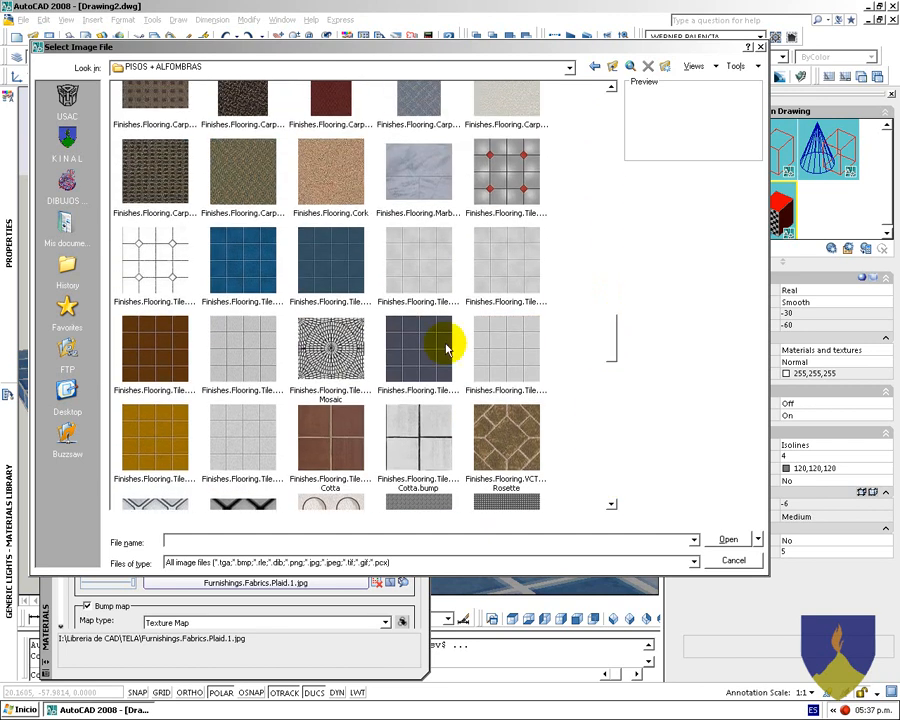
pyautogui.click(148, 265)
pyautogui.rightClick(150, 258)
pyautogui.click(145, 258)
pyautogui.doubleClick(168, 260)
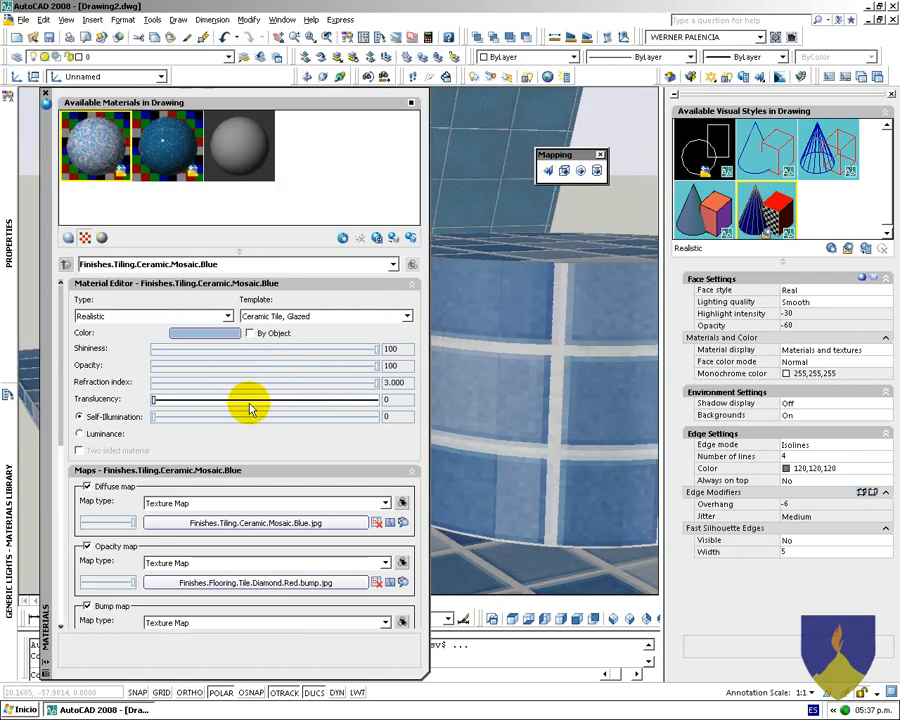
pyautogui.click(390, 582)
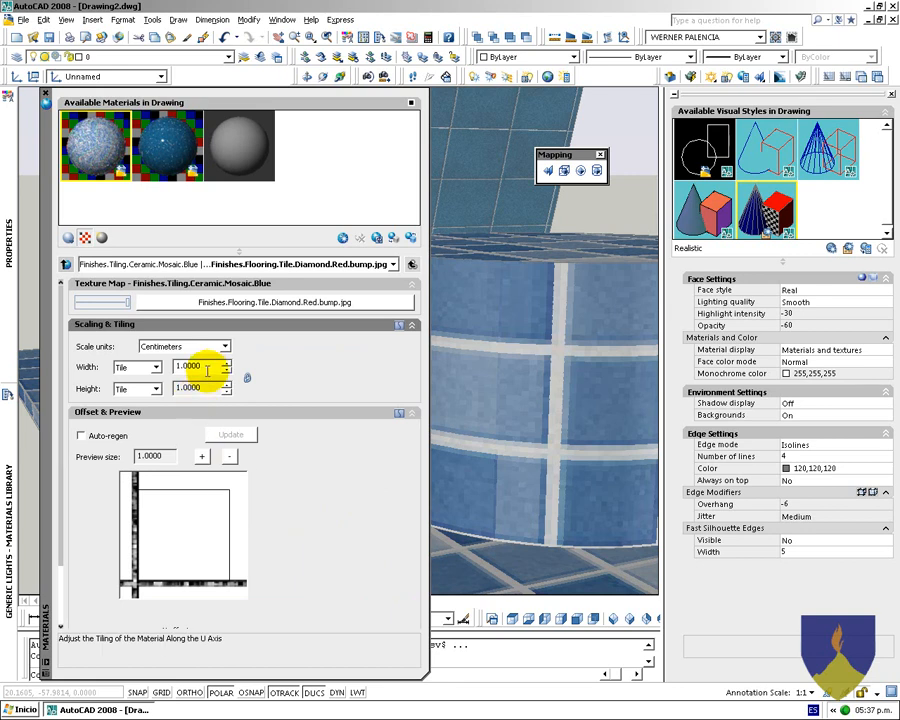
pyautogui.click(411, 264)
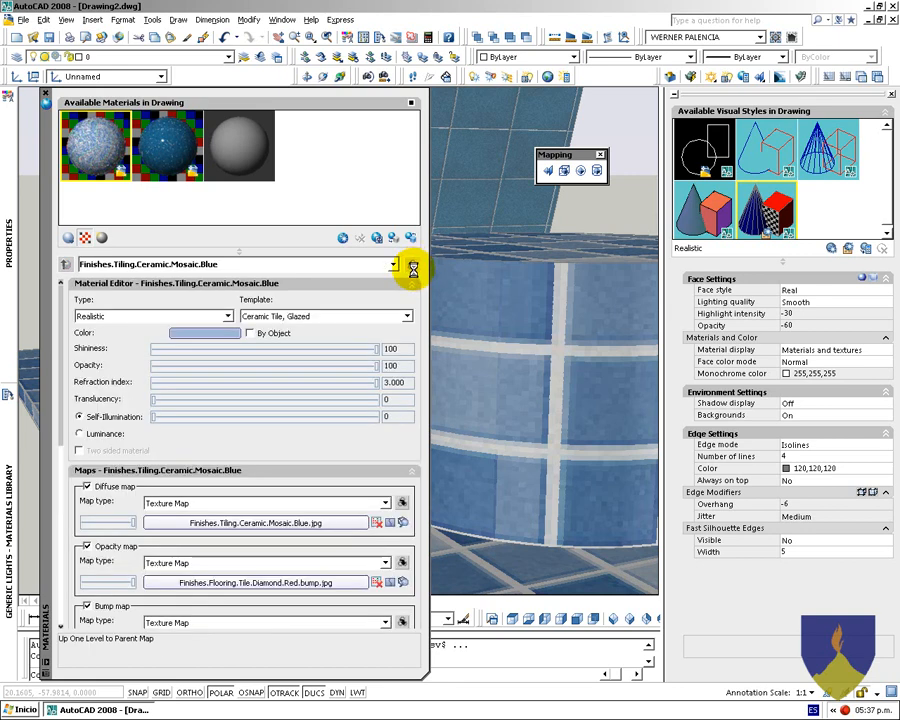
# Reapply the blue mosaic material with the diamond tile opacity map to the short cylinder, floor slab and tall cylinder
pyautogui.click(585, 210)
pyautogui.click(330, 548)
pyautogui.click(80, 380)
pyautogui.moveTo(40, 365)
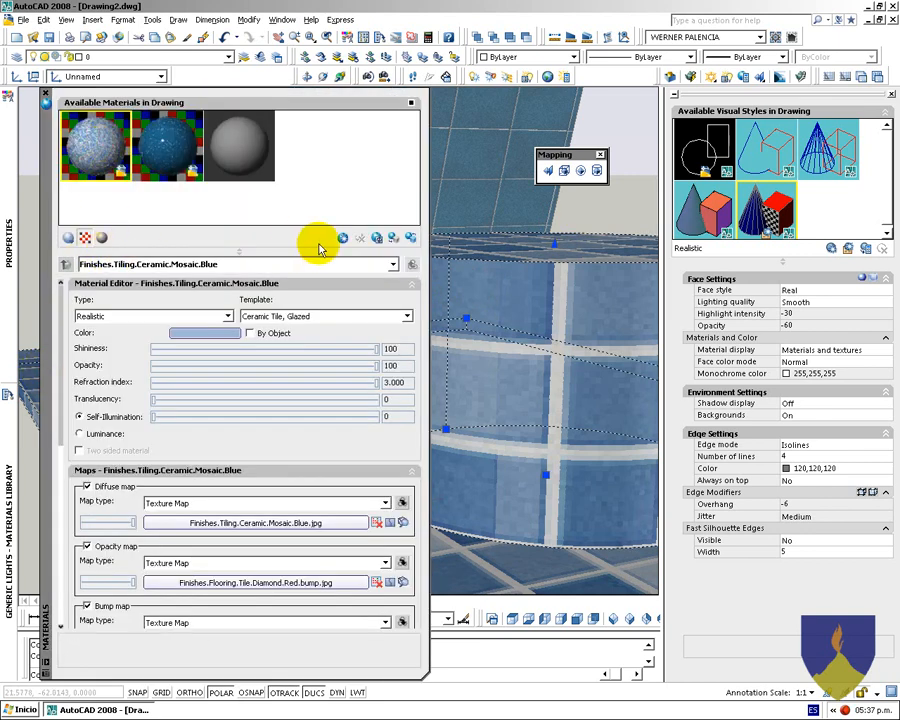
pyautogui.click(393, 237)
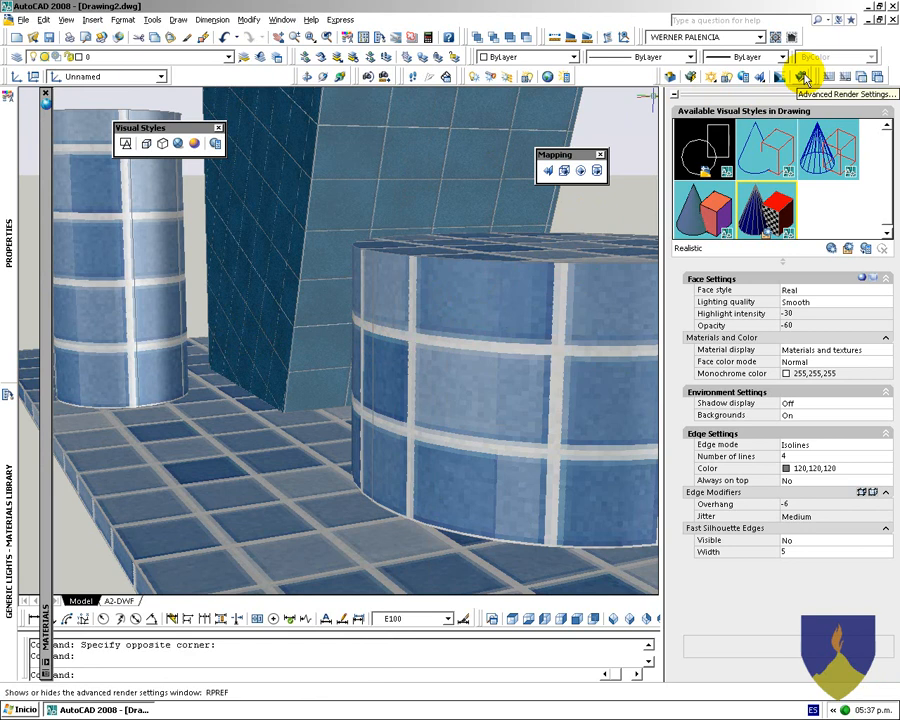
# Set the render output size to 320 x 240 and the render preset to Low in the advanced render settings
pyautogui.click(803, 76)
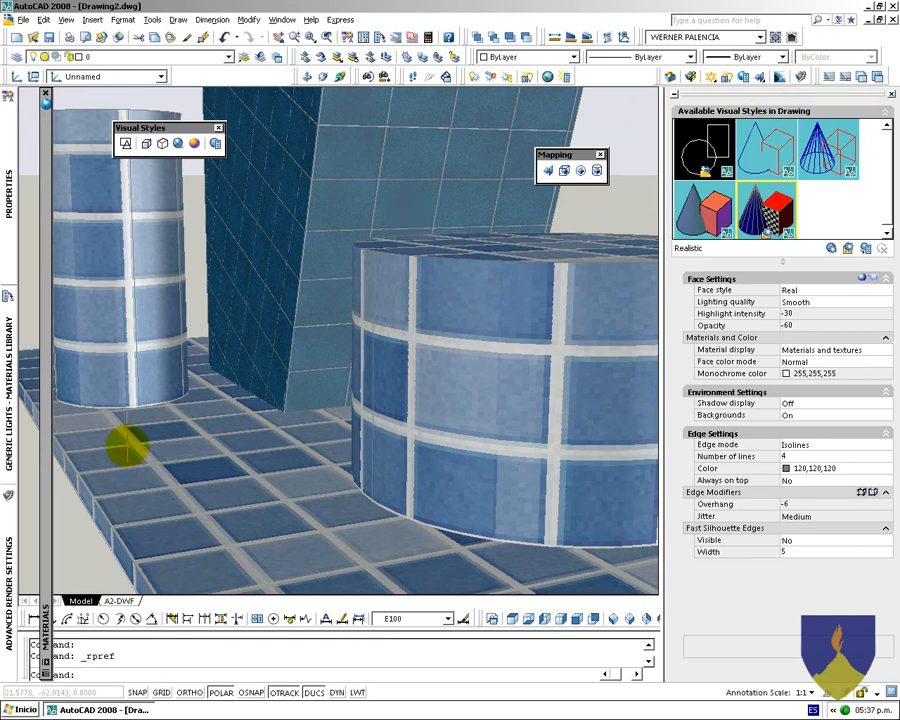
pyautogui.moveTo(8, 535)
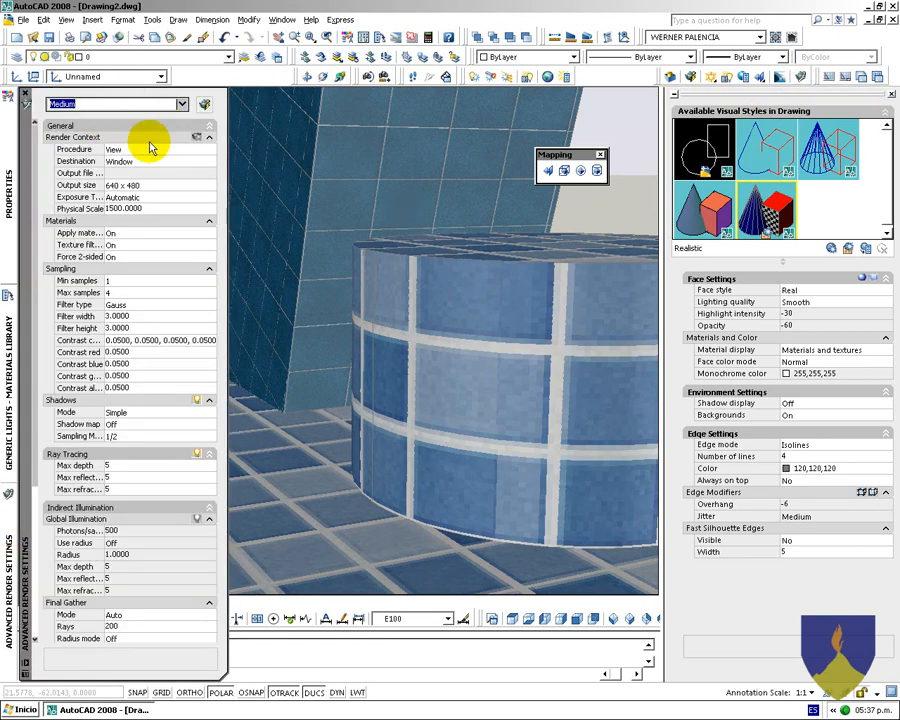
pyautogui.click(178, 185)
pyautogui.click(209, 185)
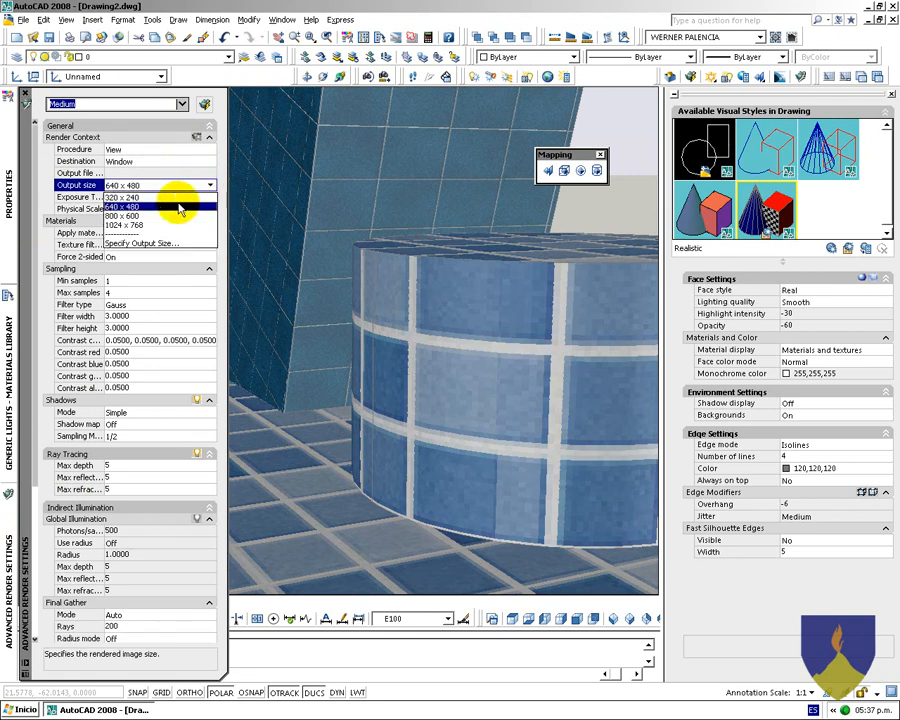
pyautogui.click(148, 199)
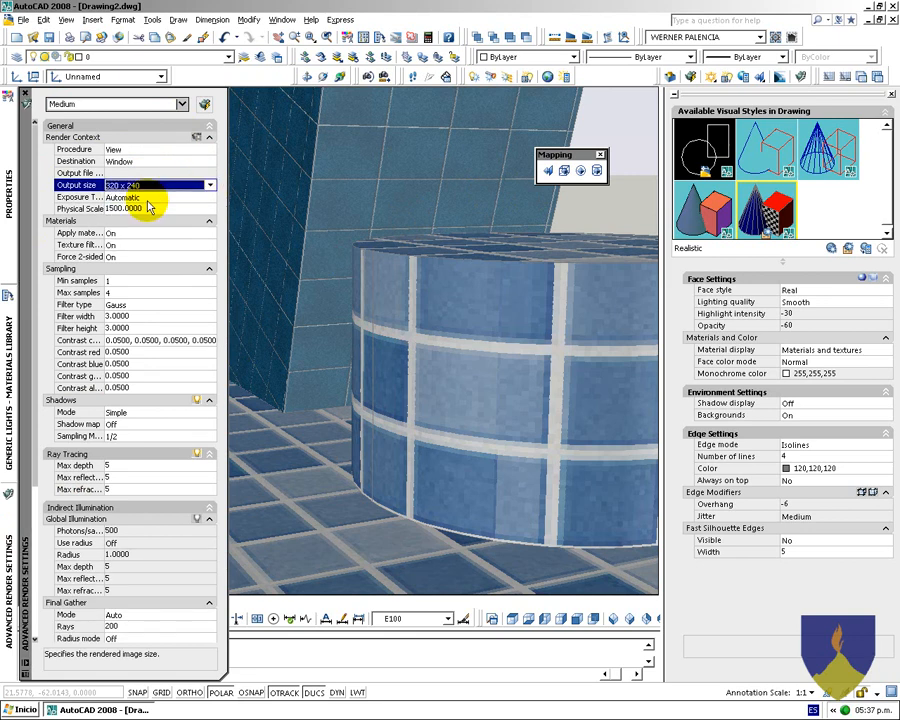
pyautogui.click(181, 104)
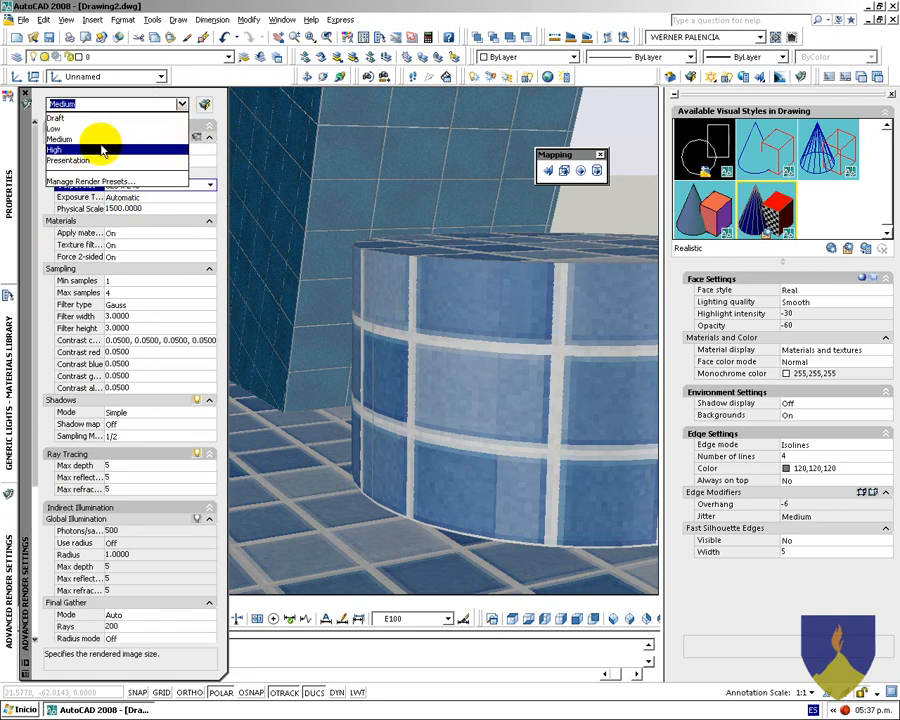
pyautogui.click(55, 130)
pyautogui.click(600, 197)
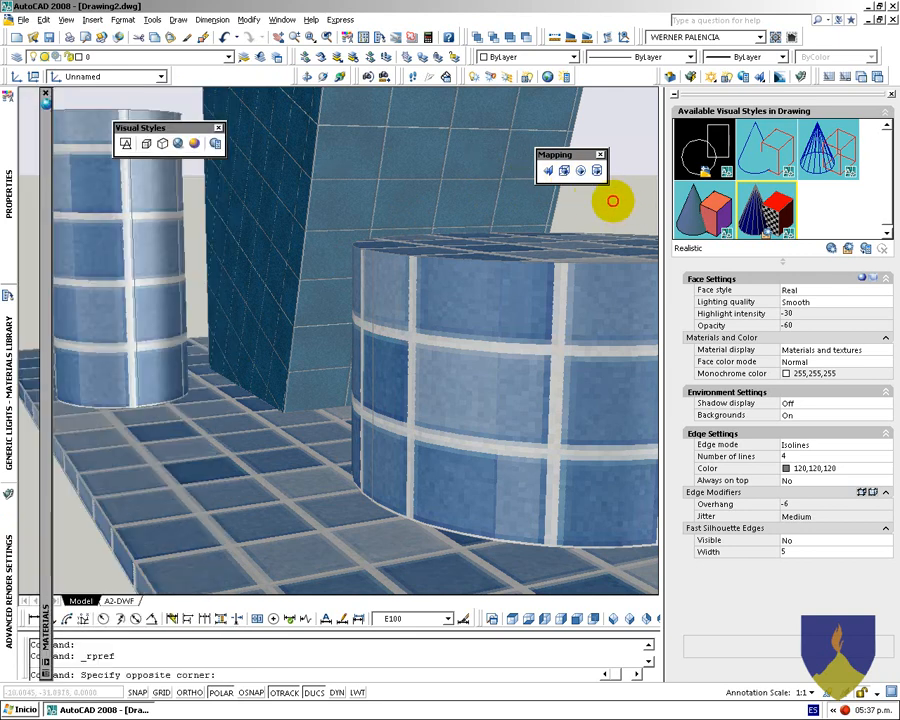
# Render the view at the low-quality preset, enlarge the rendered tiles to examine them, and close the render
pyautogui.write('RR')
pyautogui.press('Return')
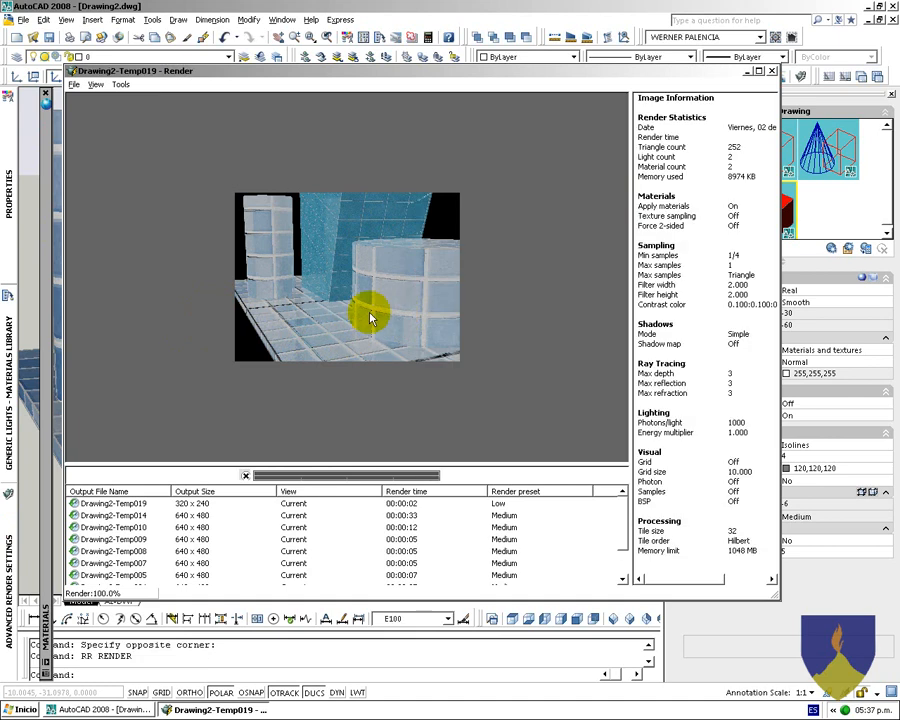
pyautogui.scroll(1, 298, 336)
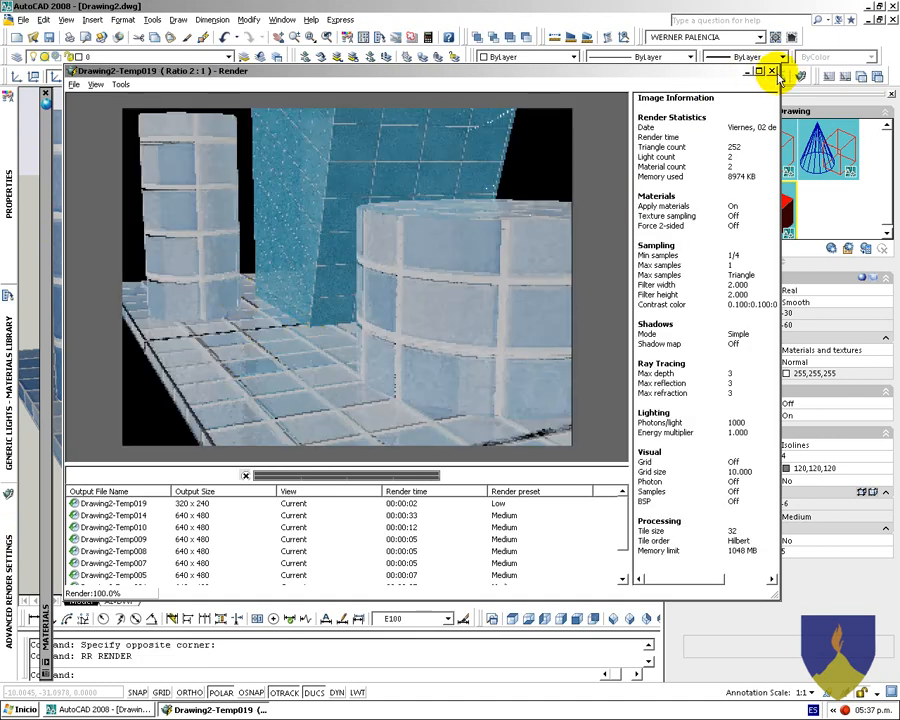
pyautogui.click(772, 71)
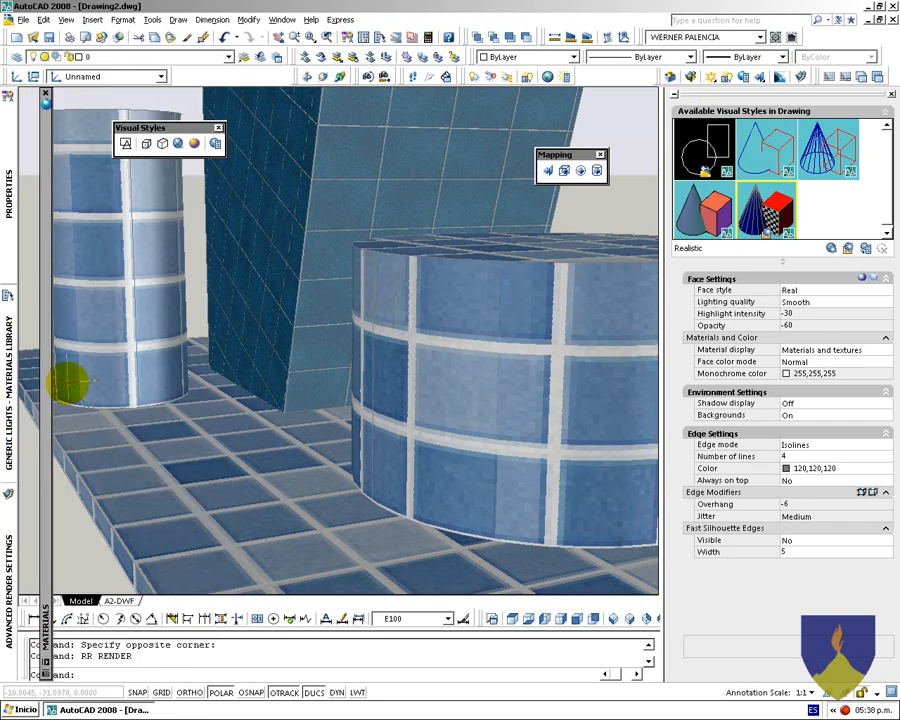
# Set the render preset to Medium in the advanced render settings and render the view
pyautogui.moveTo(25, 537)
pyautogui.click(182, 104)
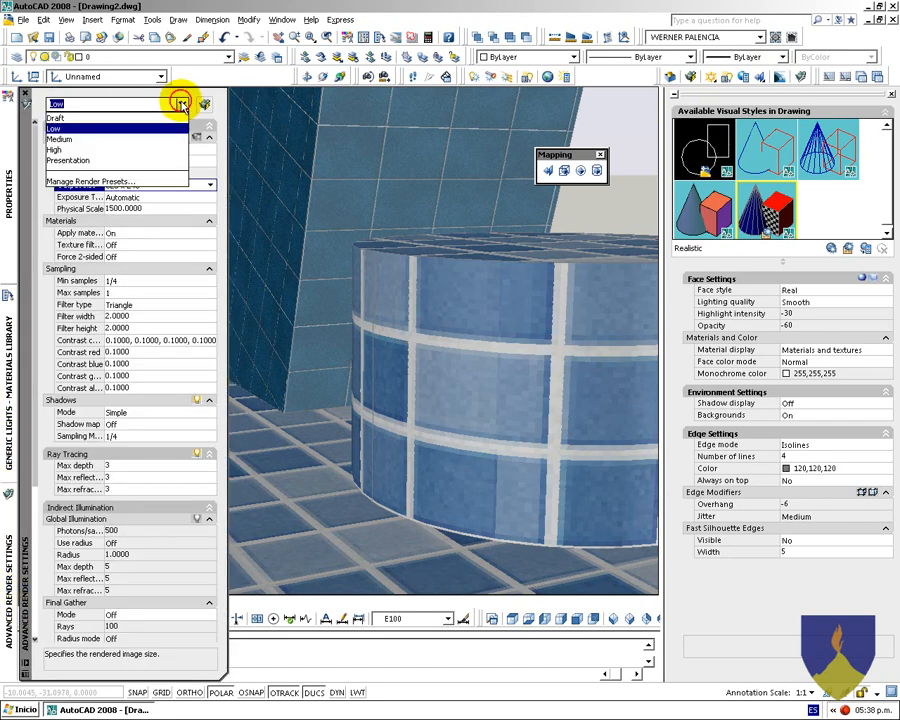
pyautogui.click(91, 143)
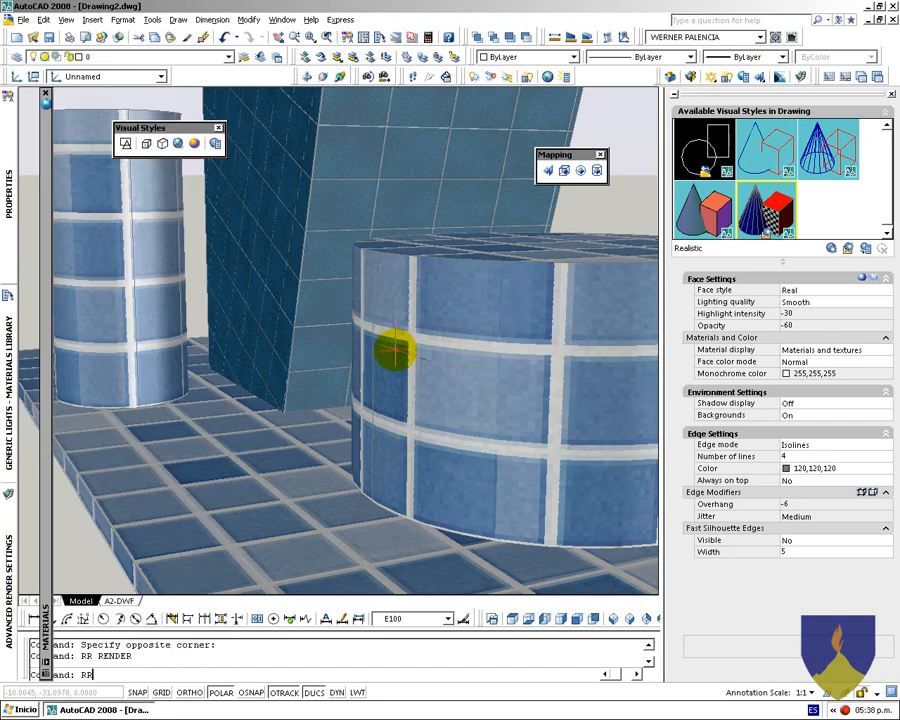
pyautogui.press('Return')
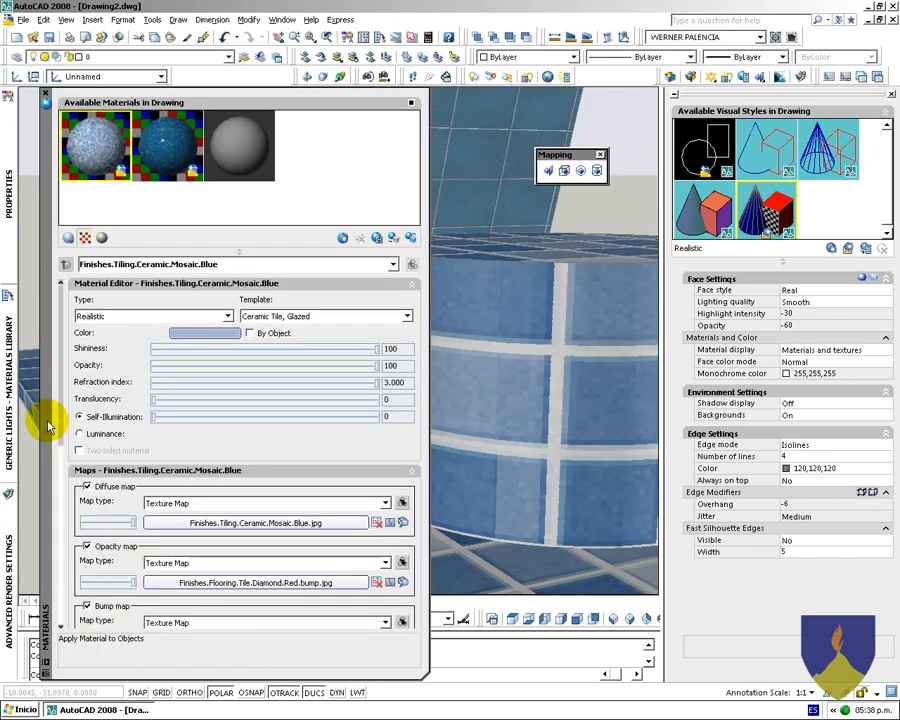
# Set the blue mosaic material's opacity map strength to 15
pyautogui.moveTo(44, 440)
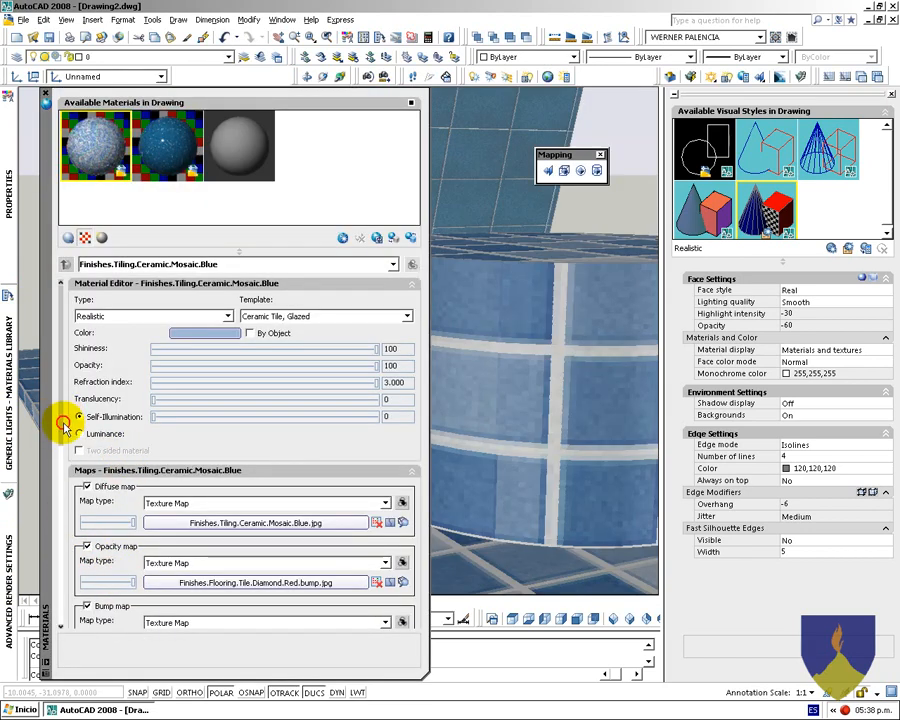
pyautogui.scroll(-5, 62, 400)
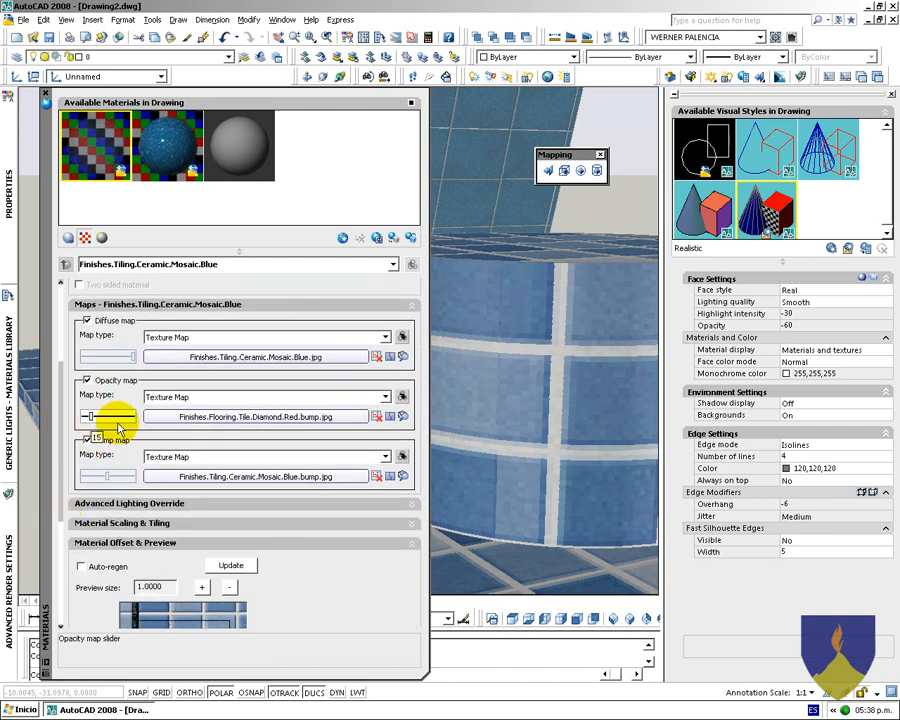
pyautogui.moveTo(92, 418); pyautogui.dragTo(130, 423)
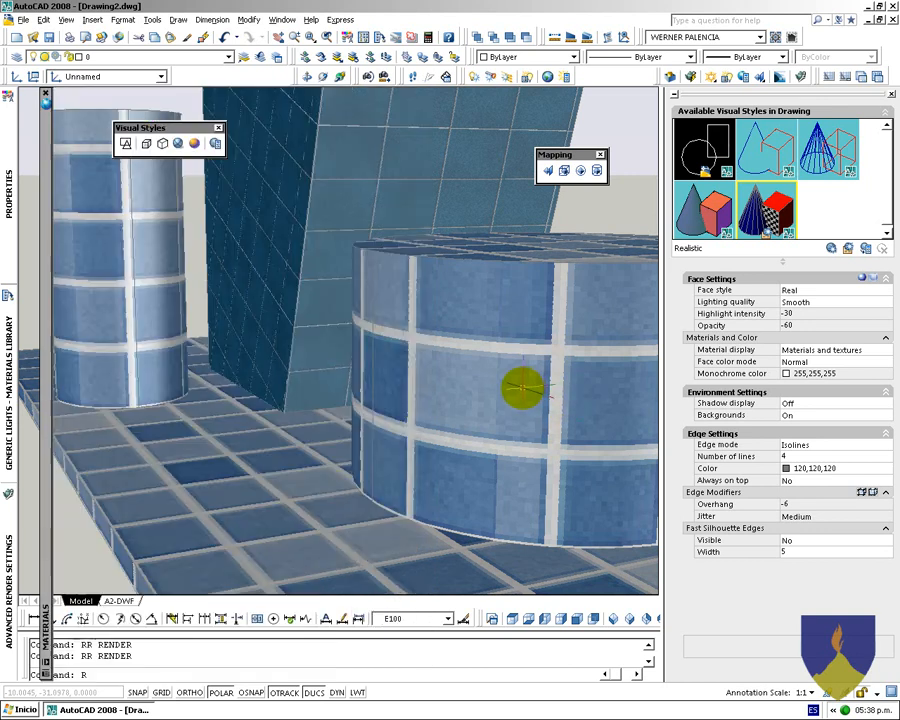
# Render the view with the reduced opacity map, examine the transparent tiles while it processes, and close the render
pyautogui.press('Return')
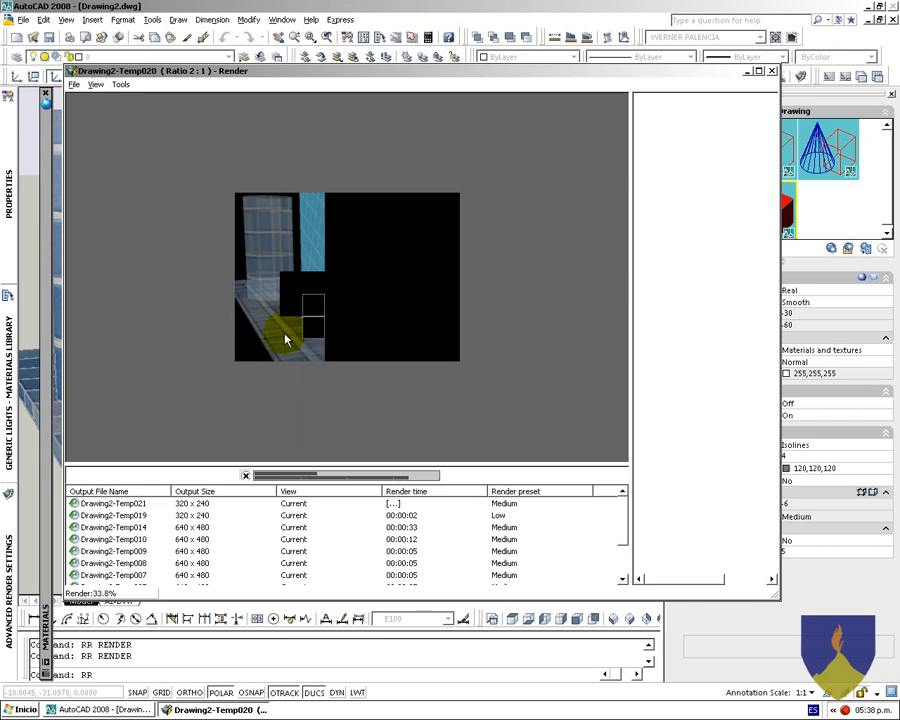
pyautogui.scroll(1, 302, 348)
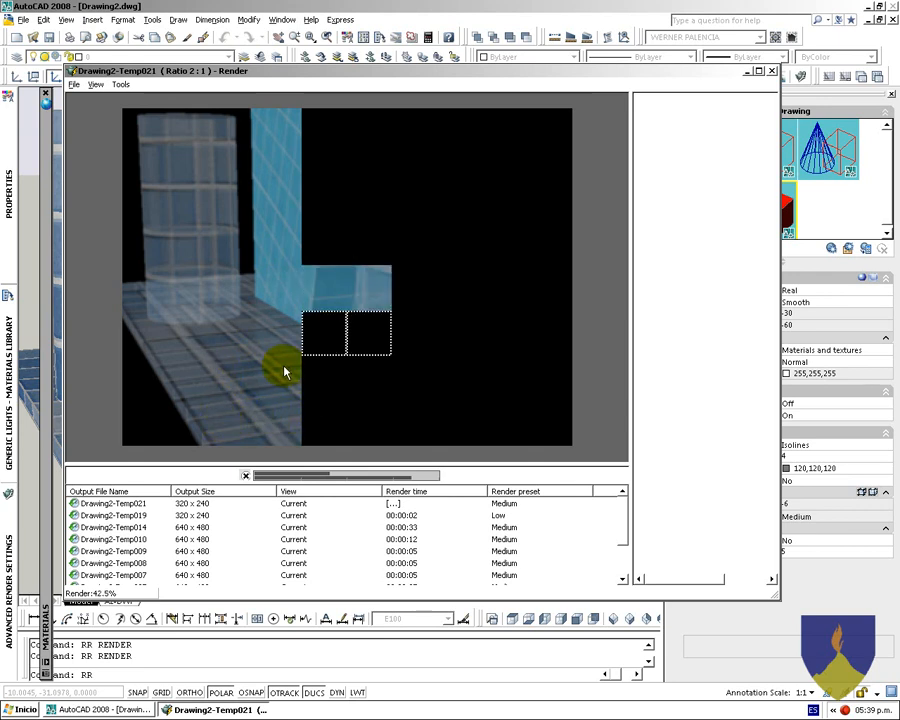
pyautogui.click(268, 377)
pyautogui.scroll(-2, 268, 377)
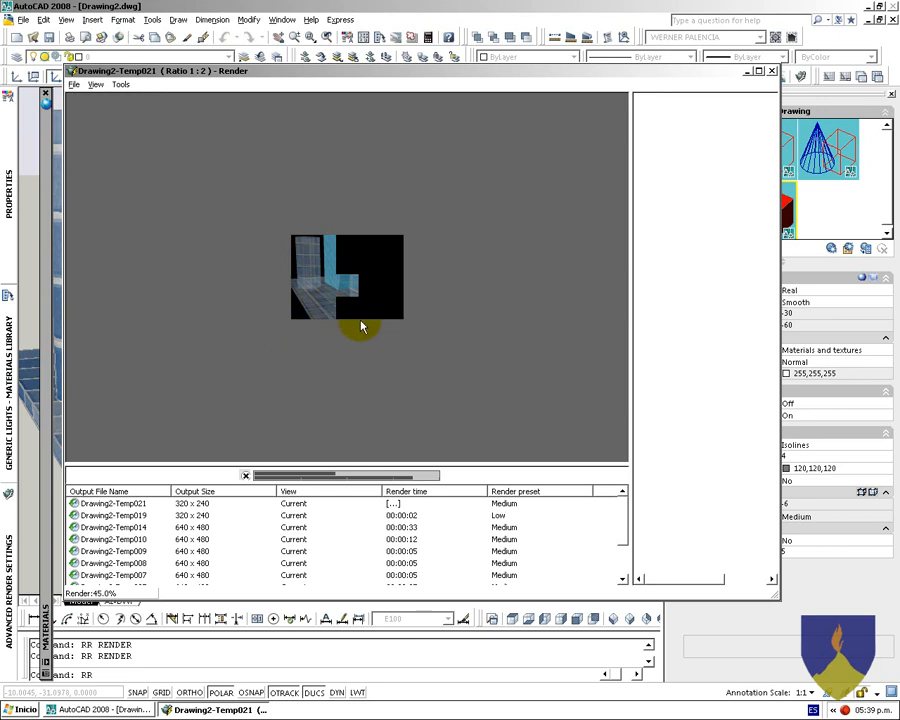
pyautogui.scroll(1, 362, 326)
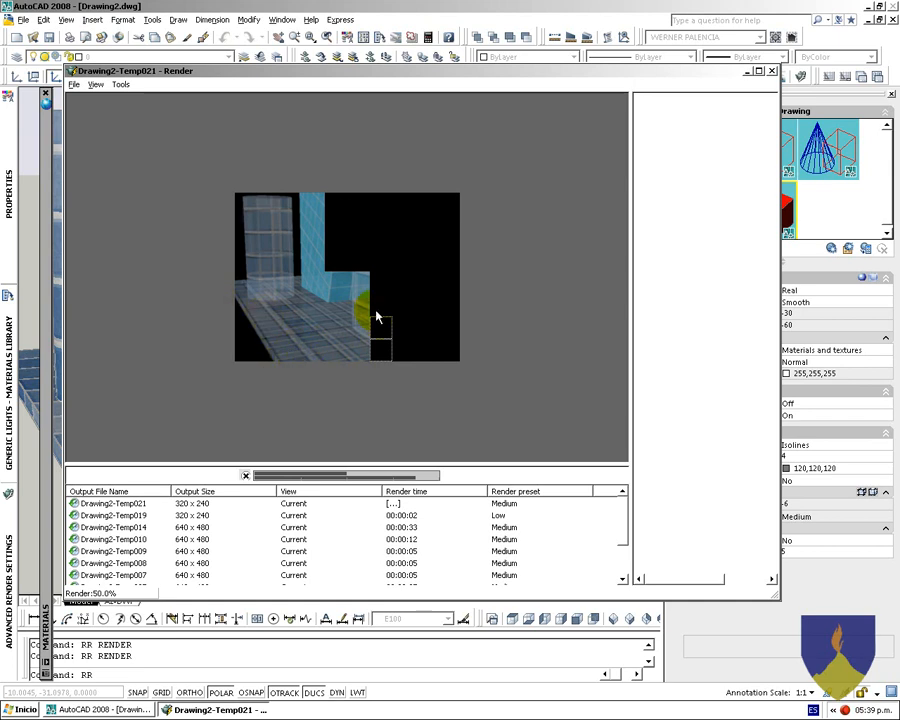
pyautogui.scroll(1, 355, 338)
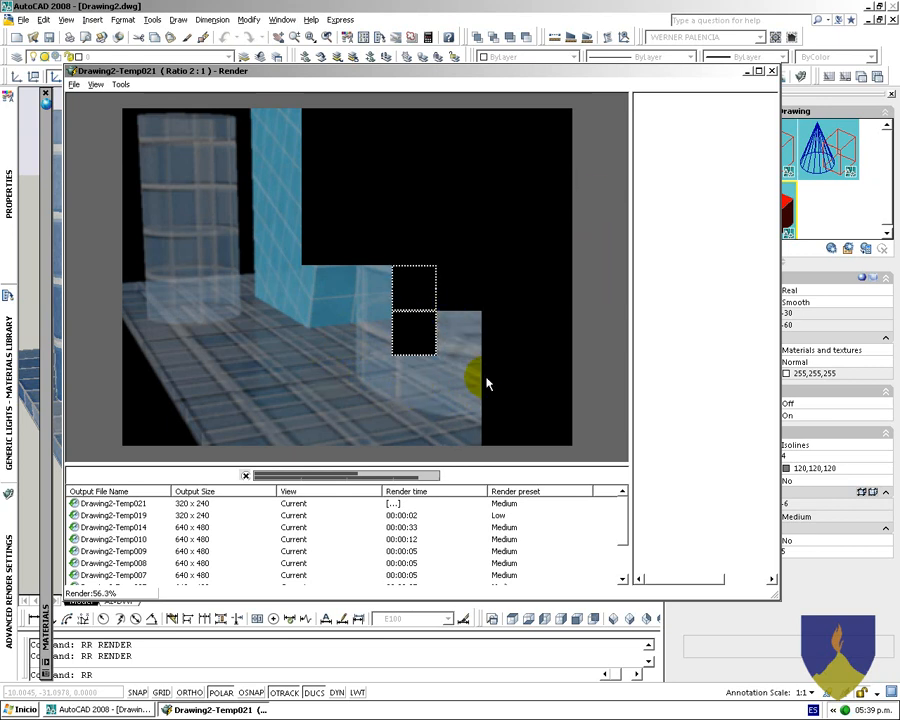
pyautogui.click(772, 72)
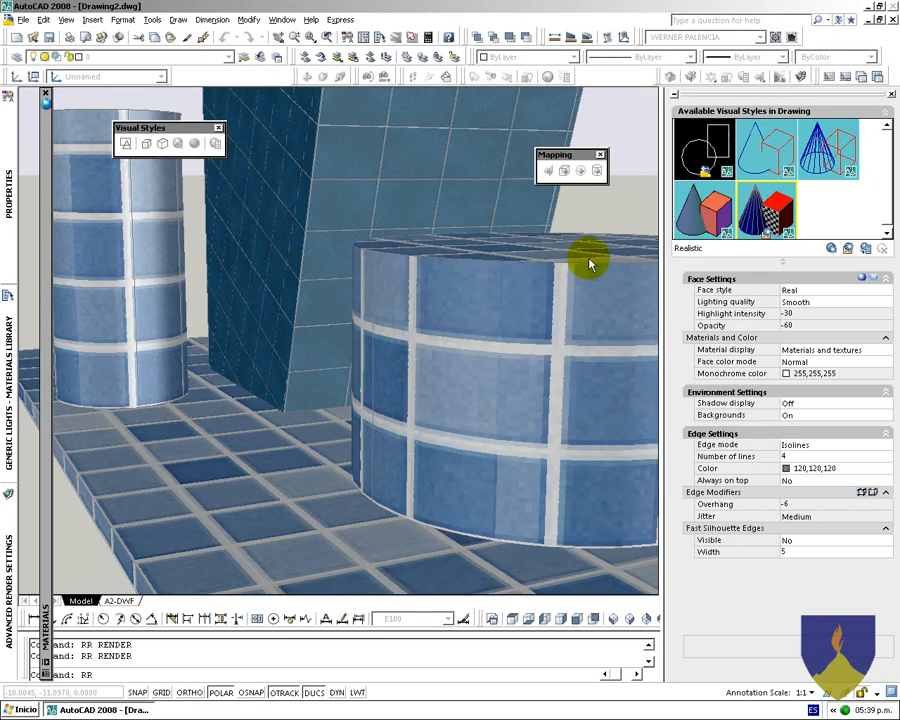
pyautogui.click(622, 204)
pyautogui.click(397, 264)
# Change the blue mosaic's opacity map type to Checker and raise its strength to the maximum
pyautogui.scroll(-6, 393, 265)
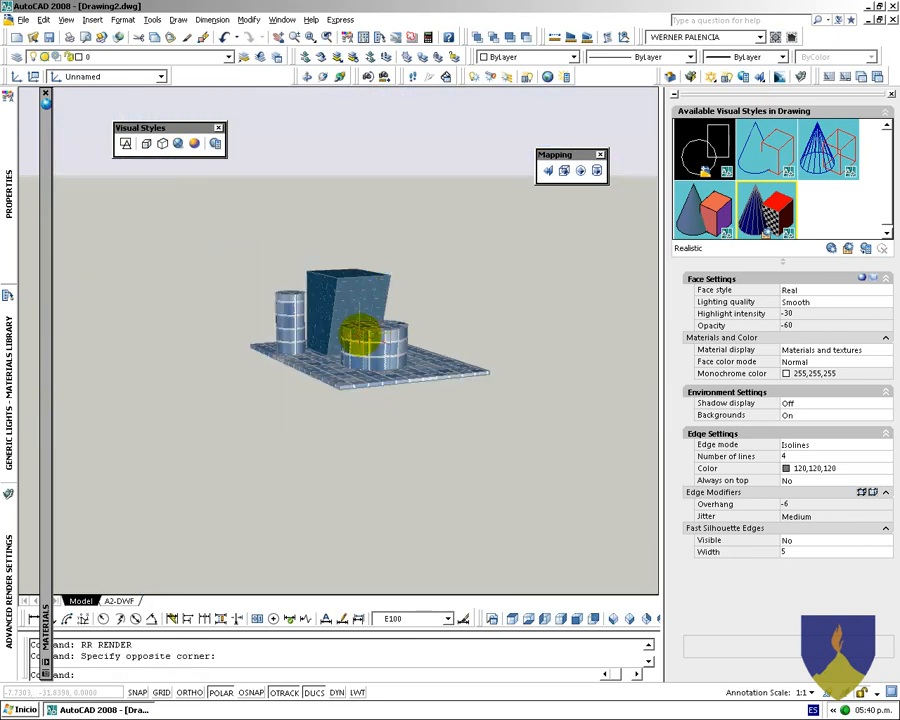
pyautogui.scroll(4, 364, 336)
pyautogui.keyDown('shift'); pyautogui.moveTo(257, 382); pyautogui.dragTo(184, 415, button='middle'); pyautogui.keyUp('shift')
pyautogui.scroll(3, 305, 370)
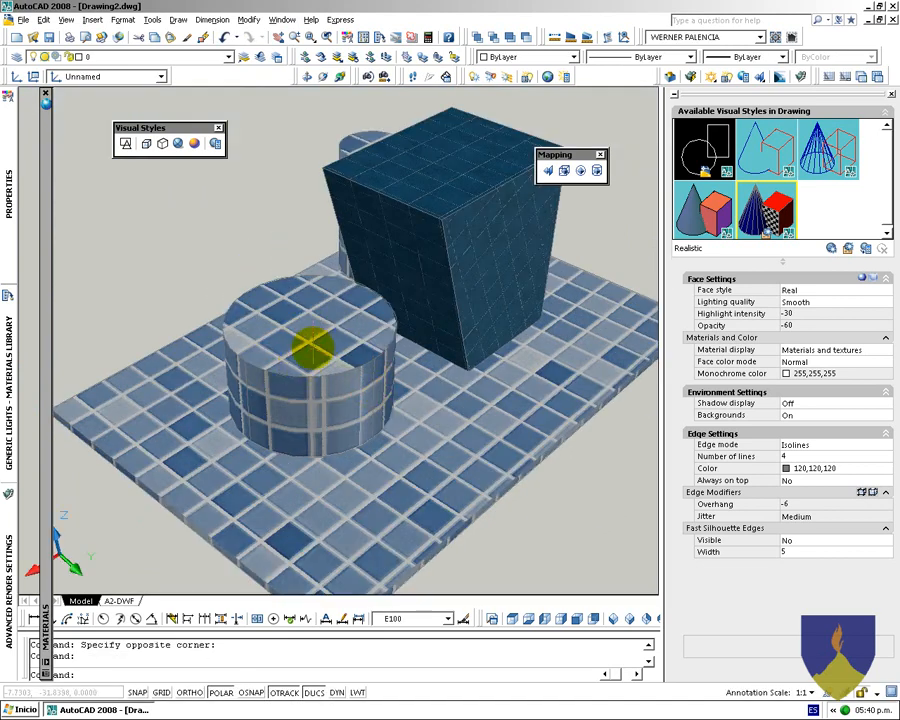
pyautogui.moveTo(45, 372)
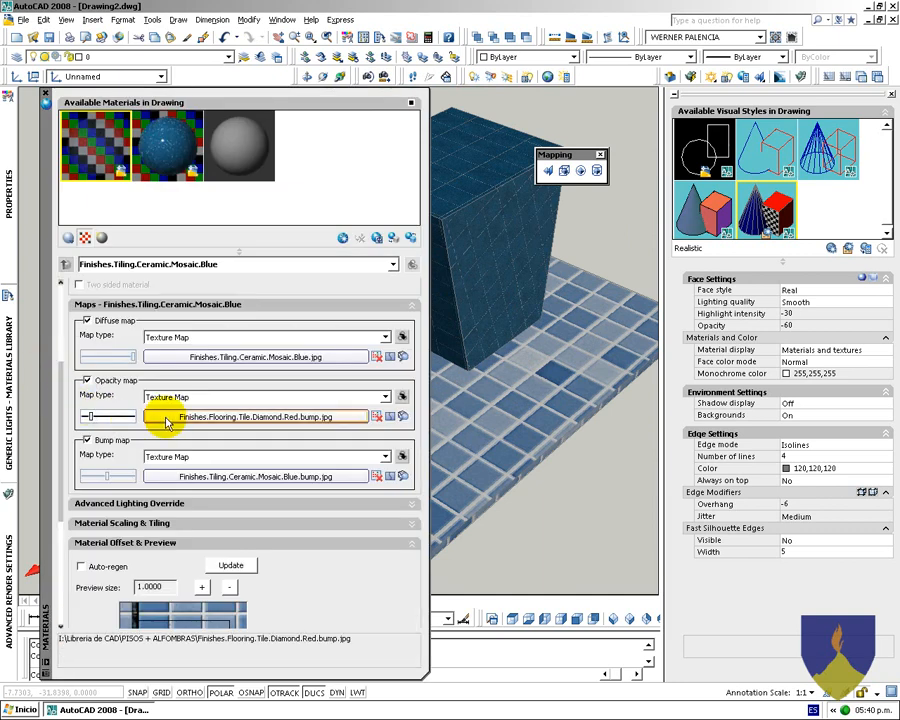
pyautogui.click(384, 398)
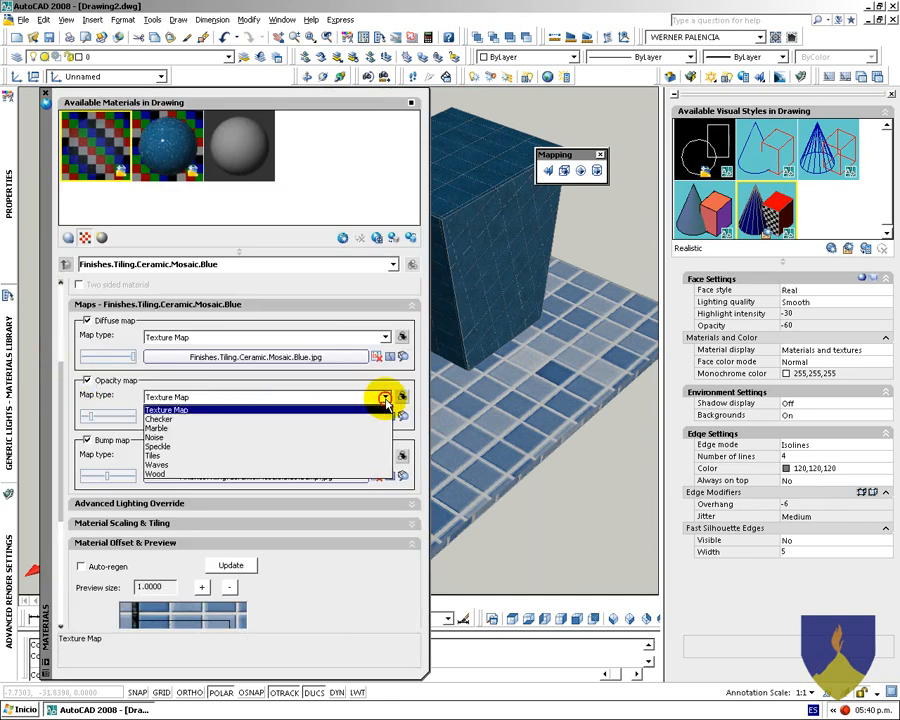
pyautogui.click(185, 420)
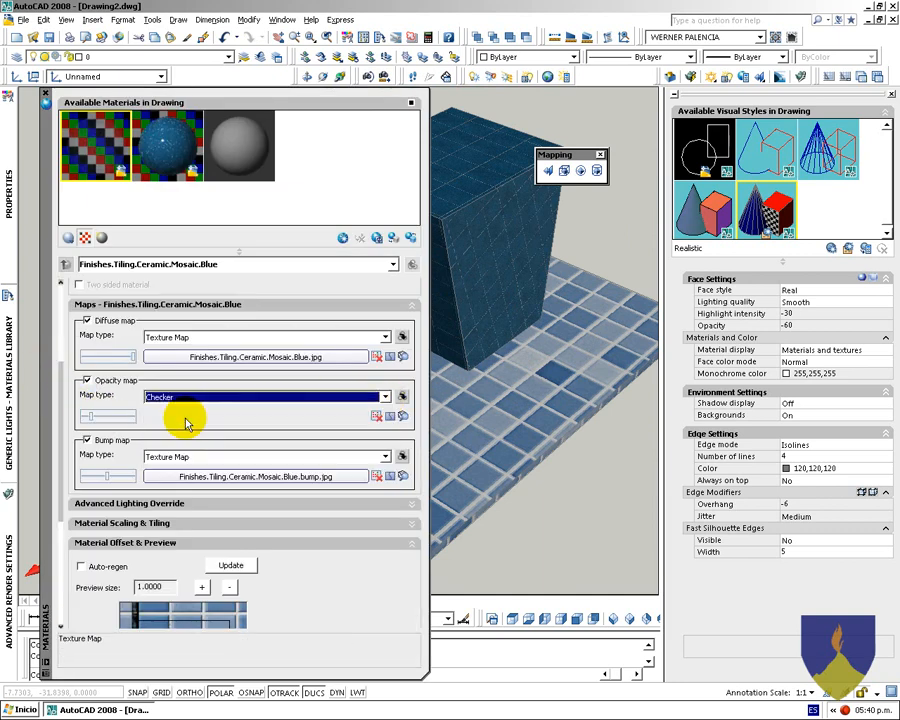
pyautogui.click(87, 418)
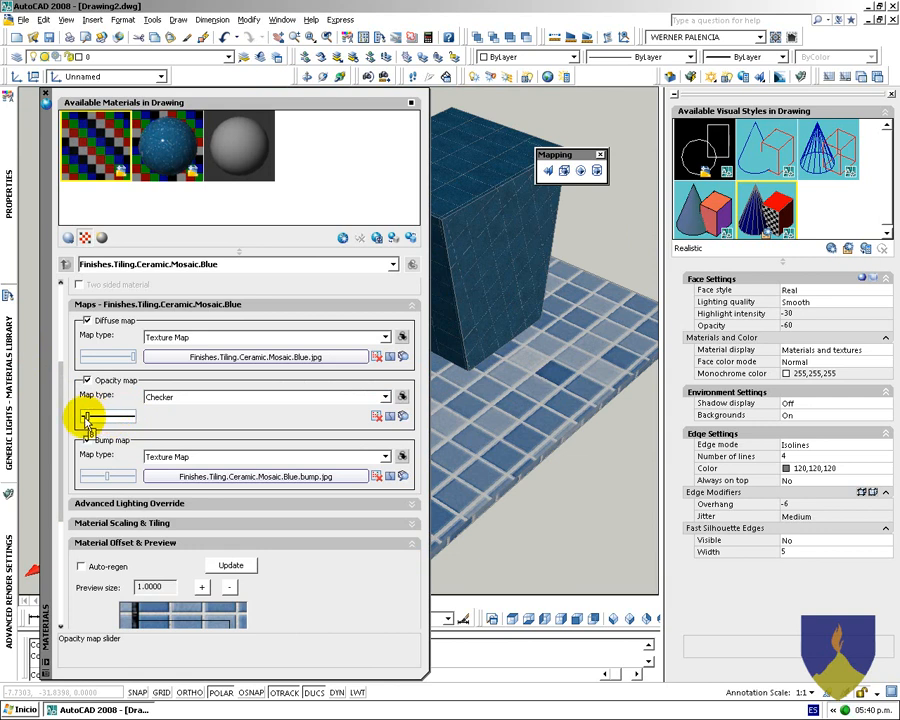
pyautogui.moveTo(87, 418); pyautogui.dragTo(187, 418)
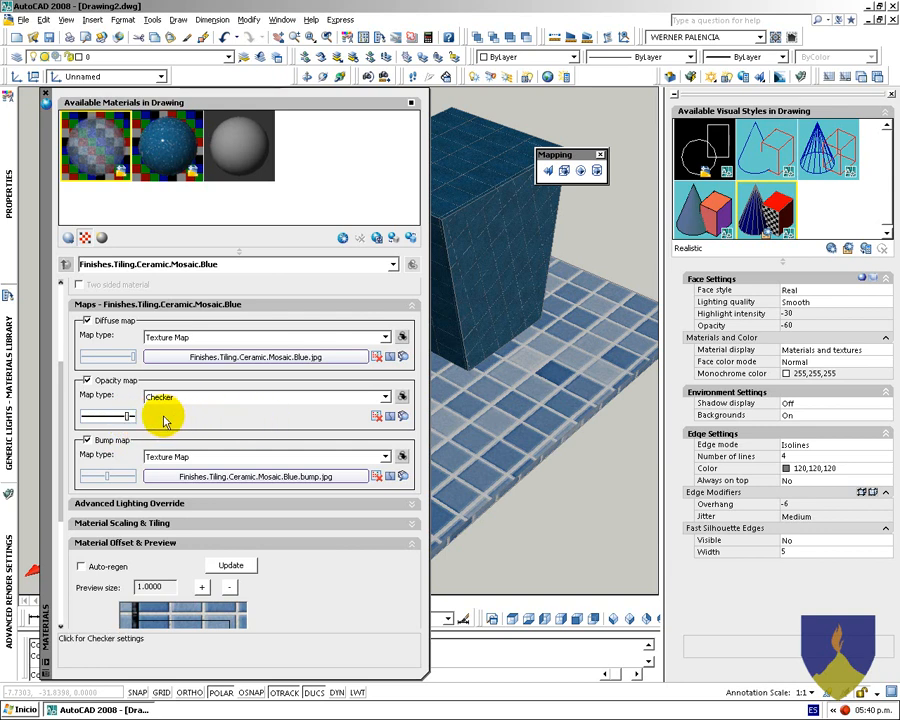
pyautogui.moveTo(127, 416); pyautogui.dragTo(145, 417)
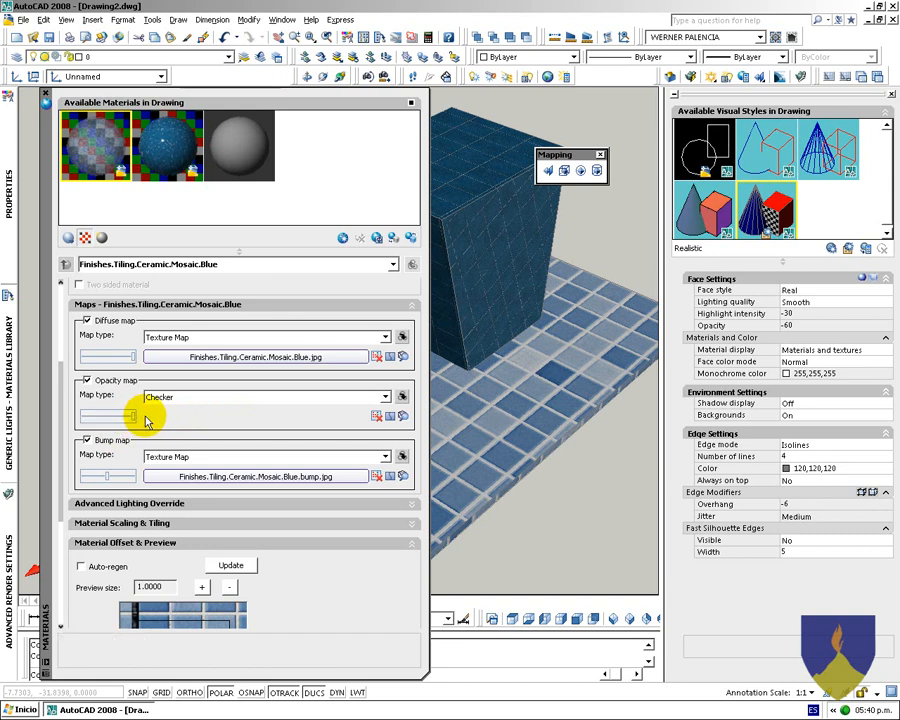
# Try Marble and Noise as the opacity map type, and return it to Checker
pyautogui.click(385, 399)
pyautogui.click(385, 399)
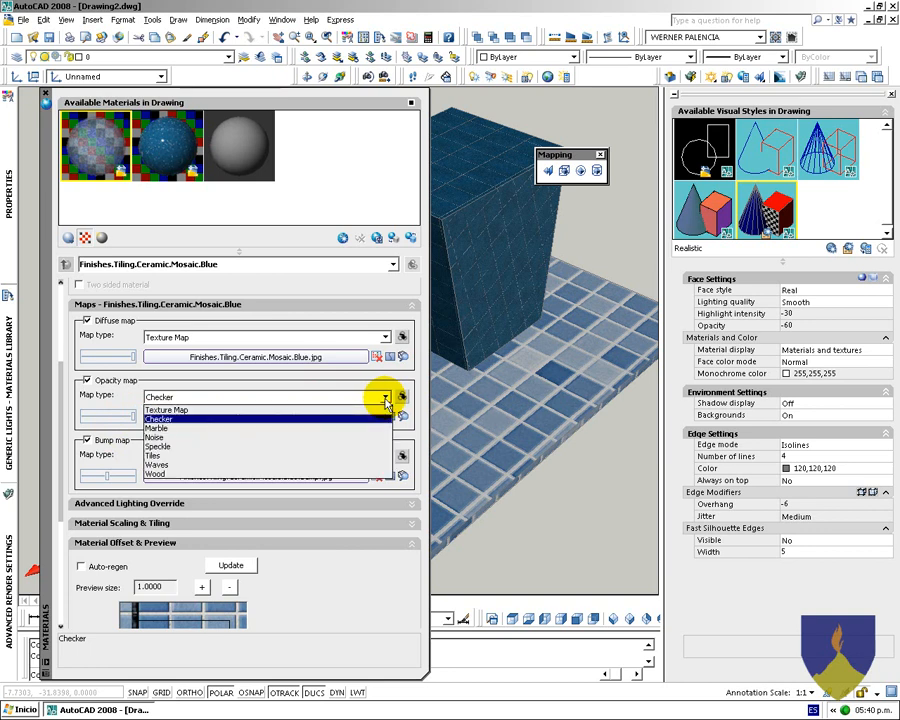
pyautogui.click(187, 430)
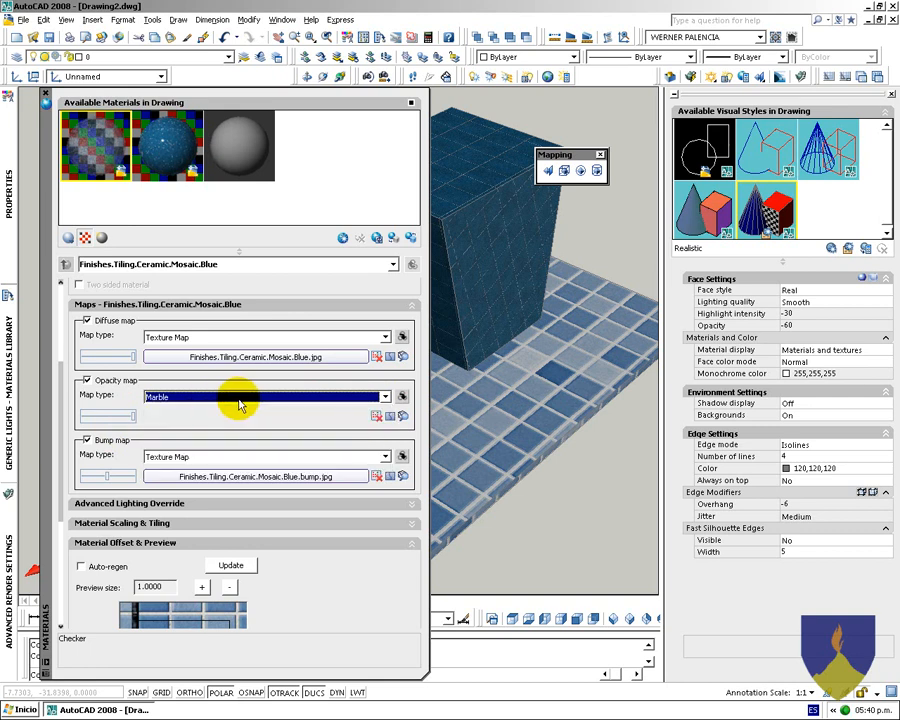
pyautogui.click(380, 397)
pyautogui.click(197, 447)
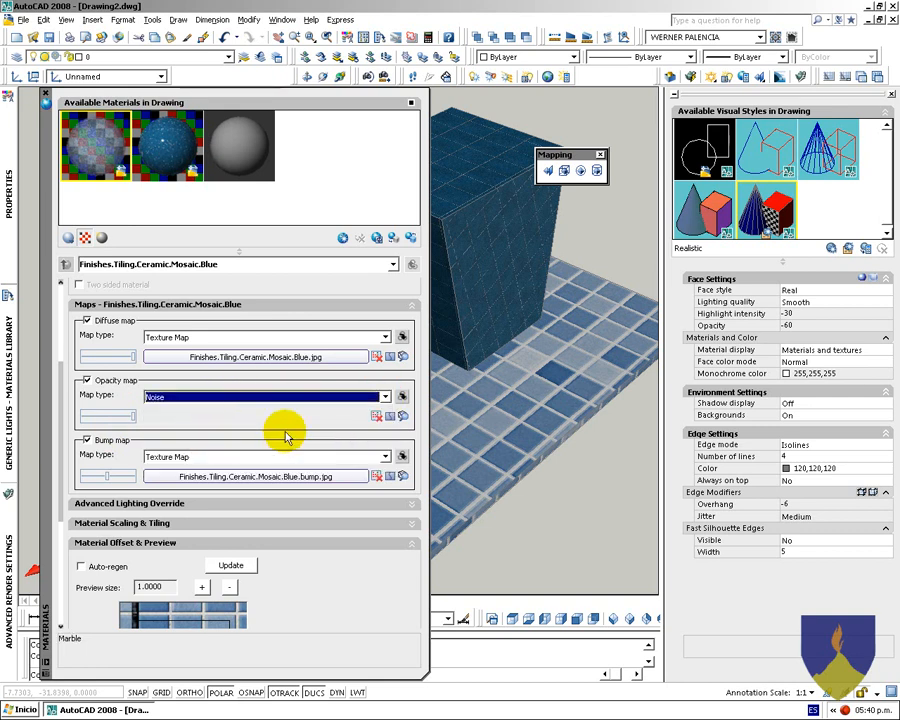
pyautogui.click(195, 398)
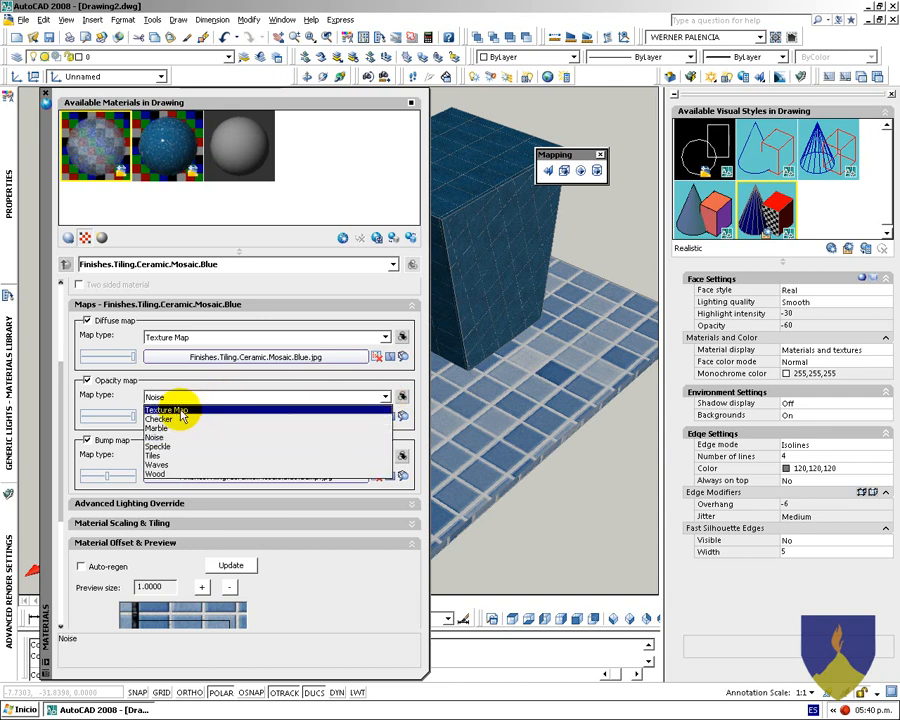
pyautogui.click(178, 424)
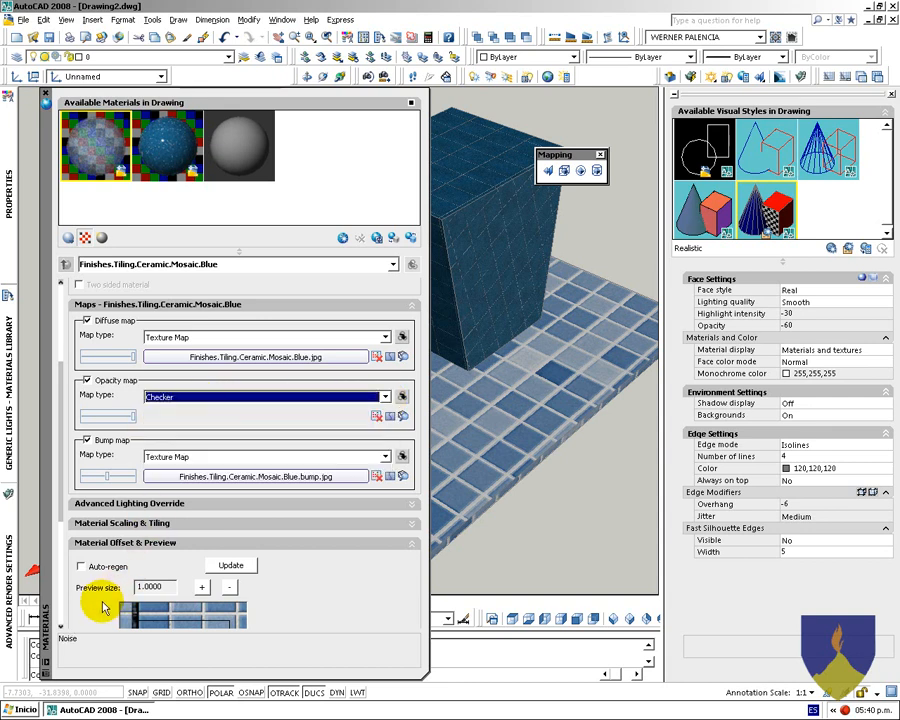
# Try Wood as the blue mosaic's opacity map type
pyautogui.moveTo(62, 516); pyautogui.dragTo(60, 557)
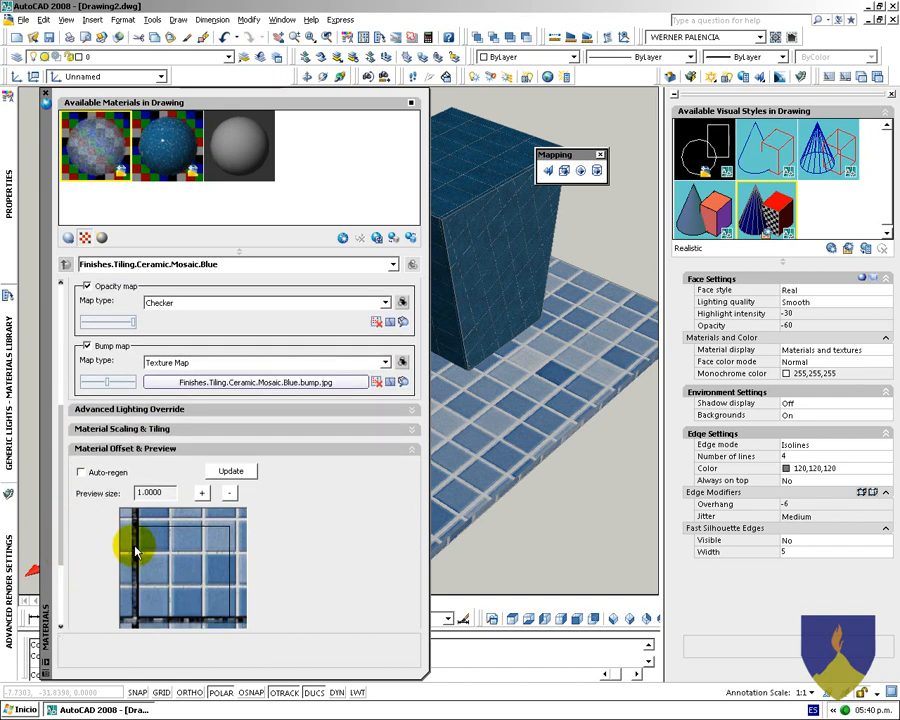
pyautogui.moveTo(140, 578)
pyautogui.mouseDown()
pyautogui.moveTo(122, 608)
pyautogui.moveTo(160, 598)
pyautogui.moveTo(140, 588)
pyautogui.moveTo(131, 558)
pyautogui.mouseUp()
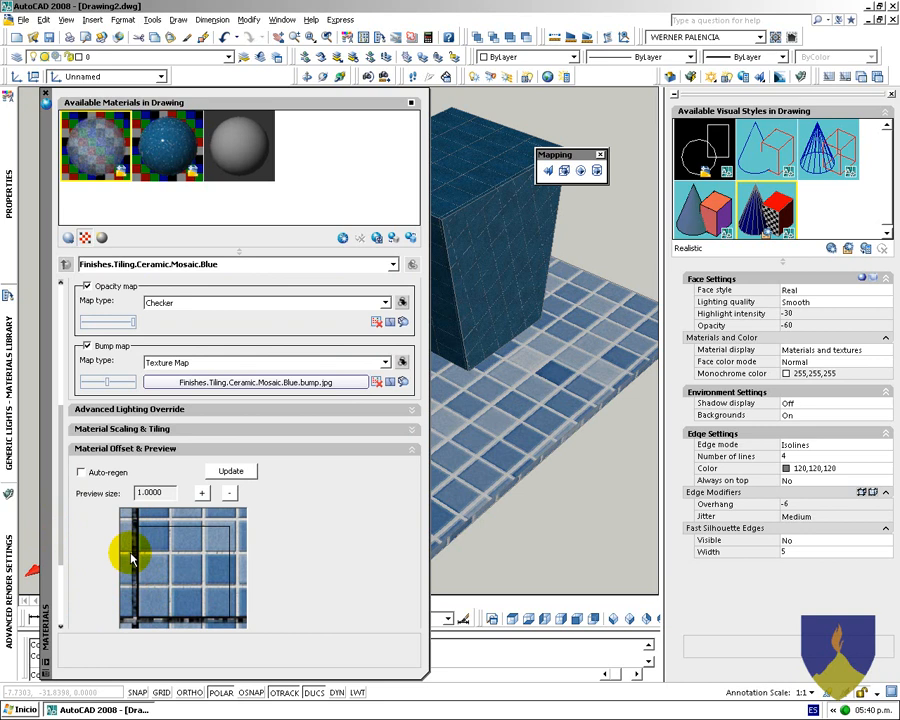
pyautogui.click(383, 302)
pyautogui.click(198, 379)
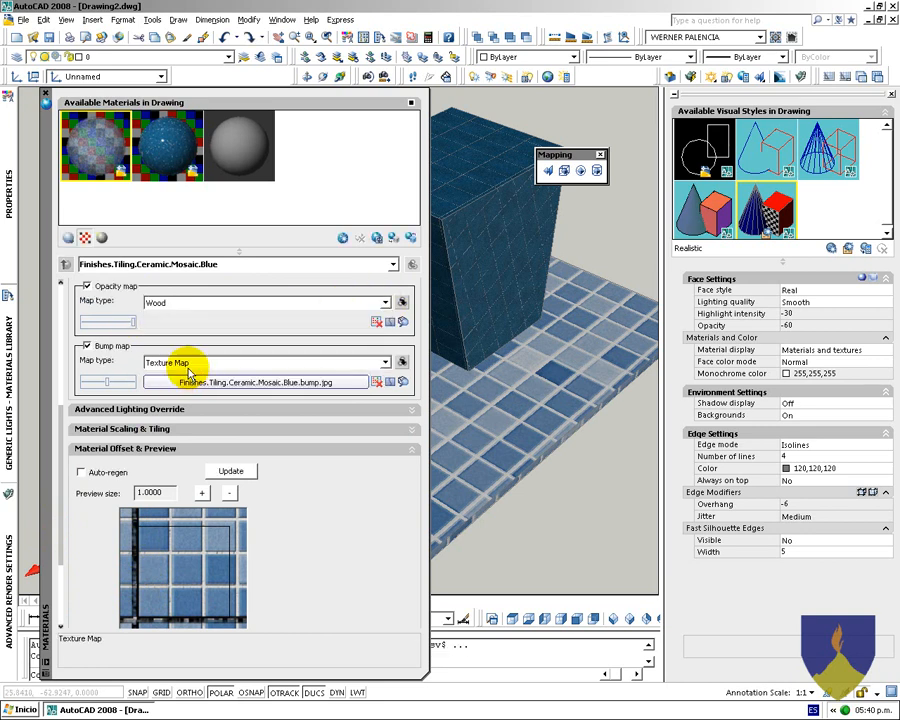
# Examine the opacity map's Checker settings and return to the opacity map in the blue mosaic's map list
pyautogui.click(401, 302)
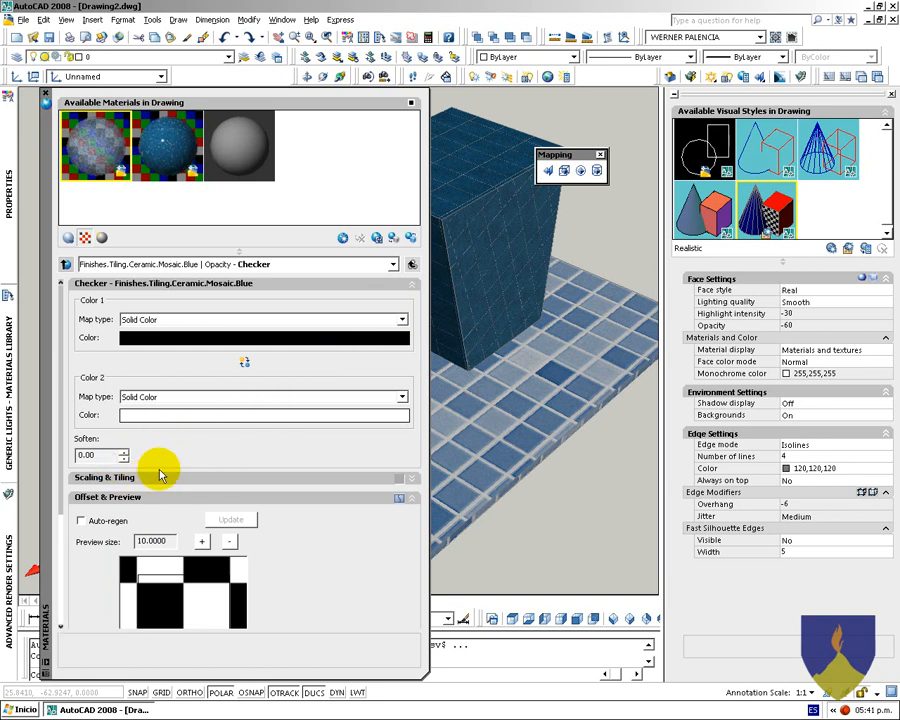
pyautogui.click(411, 265)
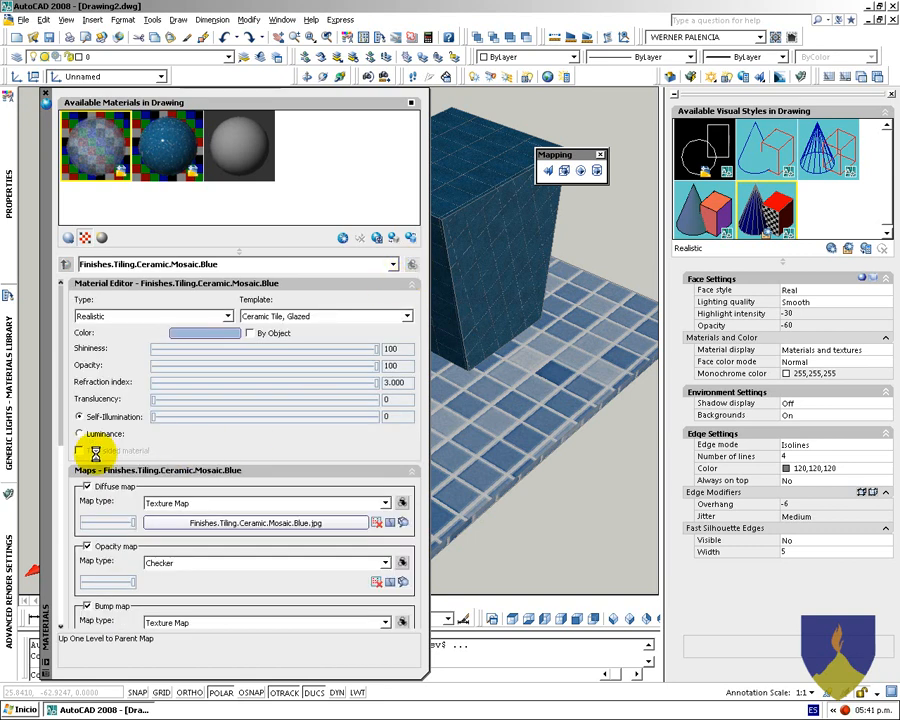
pyautogui.moveTo(60, 412); pyautogui.dragTo(60, 547)
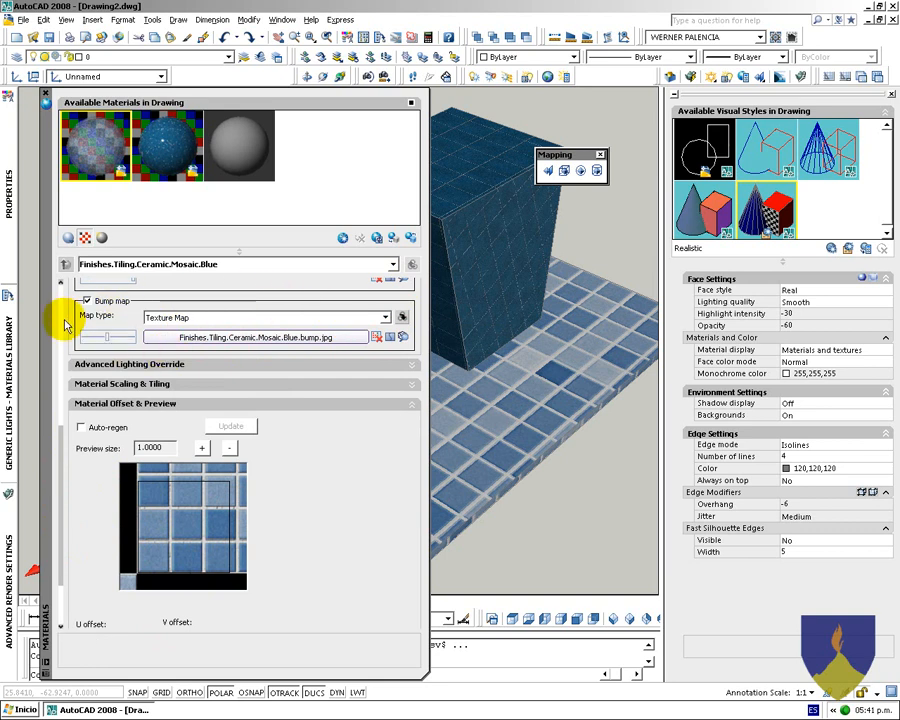
pyautogui.click(60, 433)
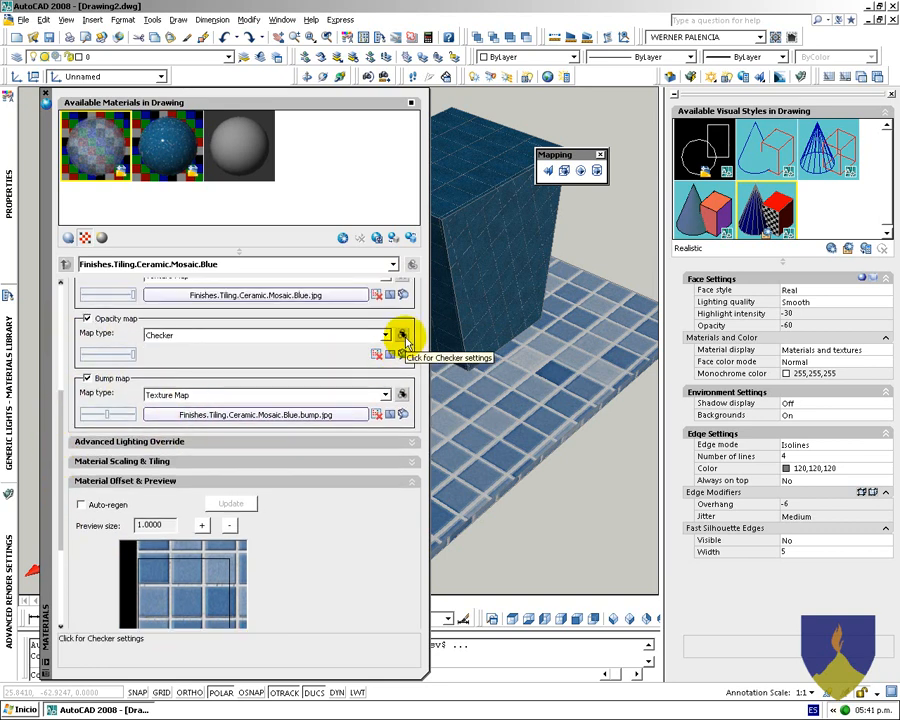
# Set the Checker opacity map's tile width and height to 0.1 cm, update its preview, and return to the blue mosaic's main settings
pyautogui.click(401, 306)
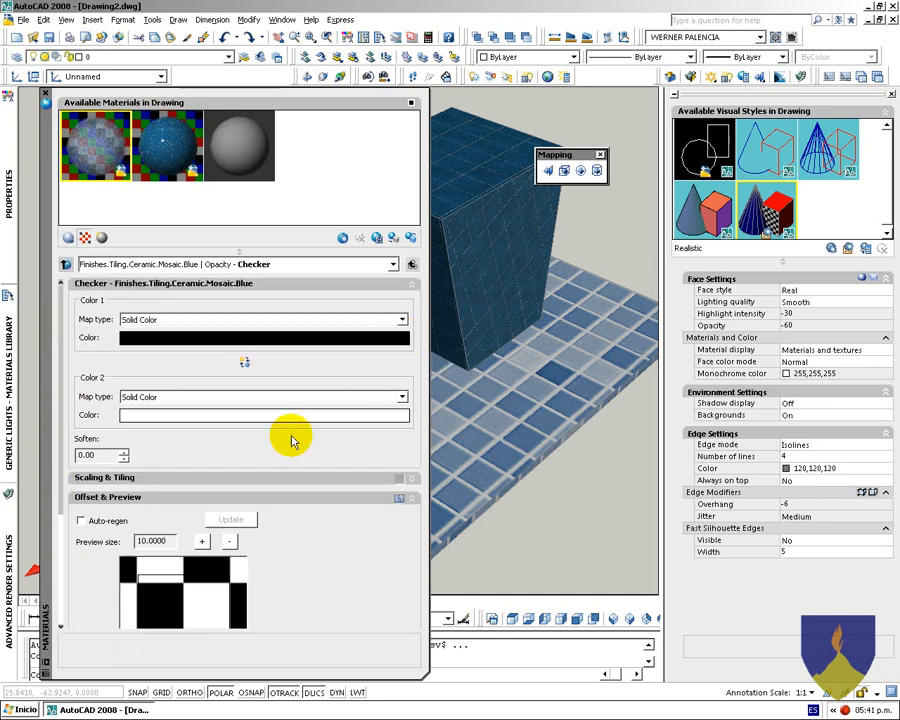
pyautogui.click(407, 480)
pyautogui.moveTo(60, 490); pyautogui.dragTo(60, 588)
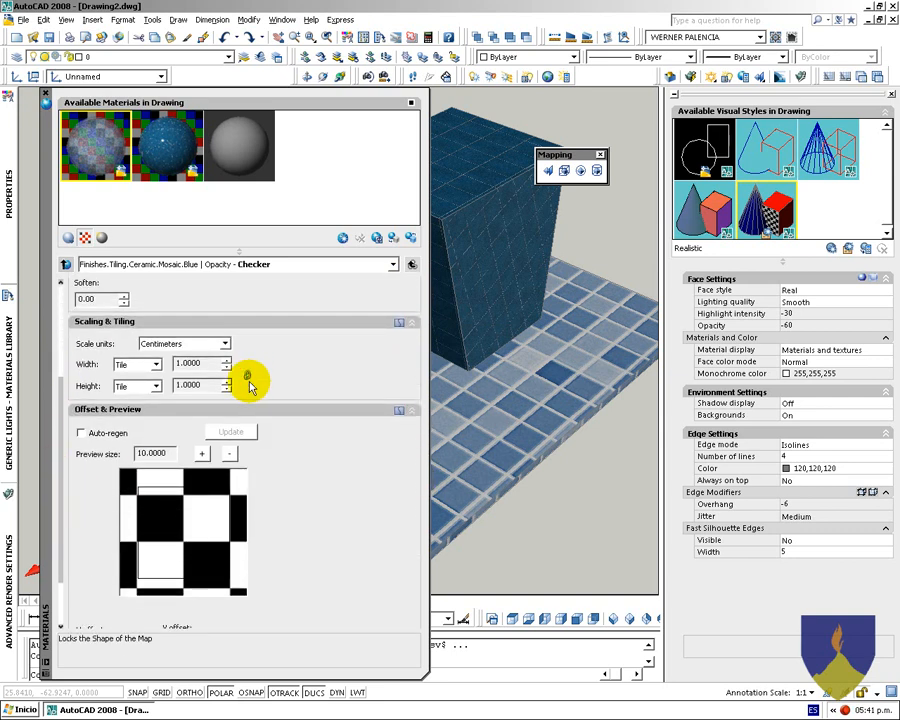
pyautogui.click(248, 376)
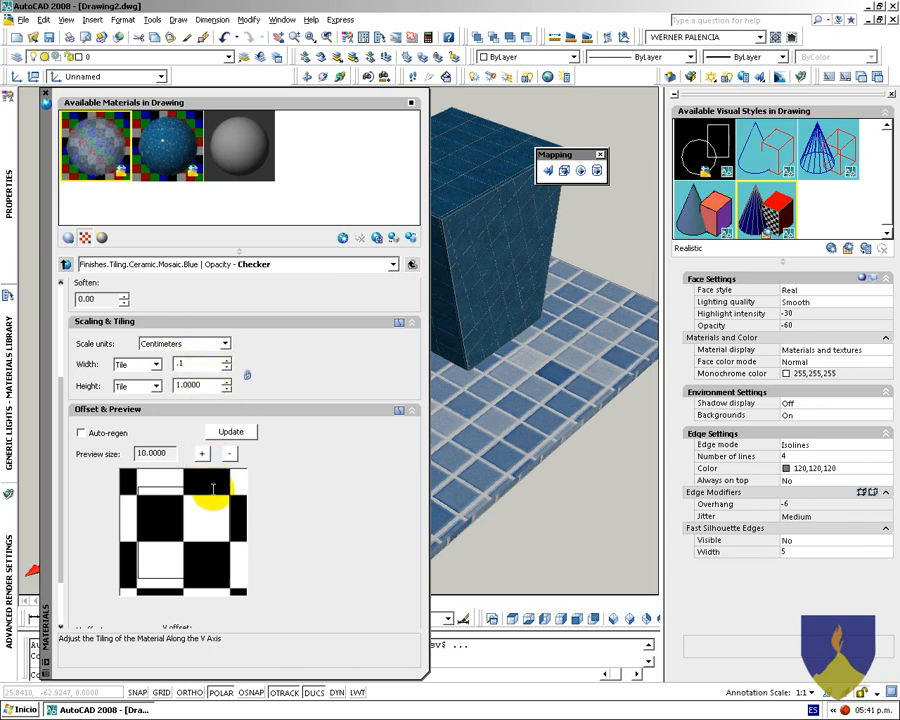
pyautogui.press('Return')
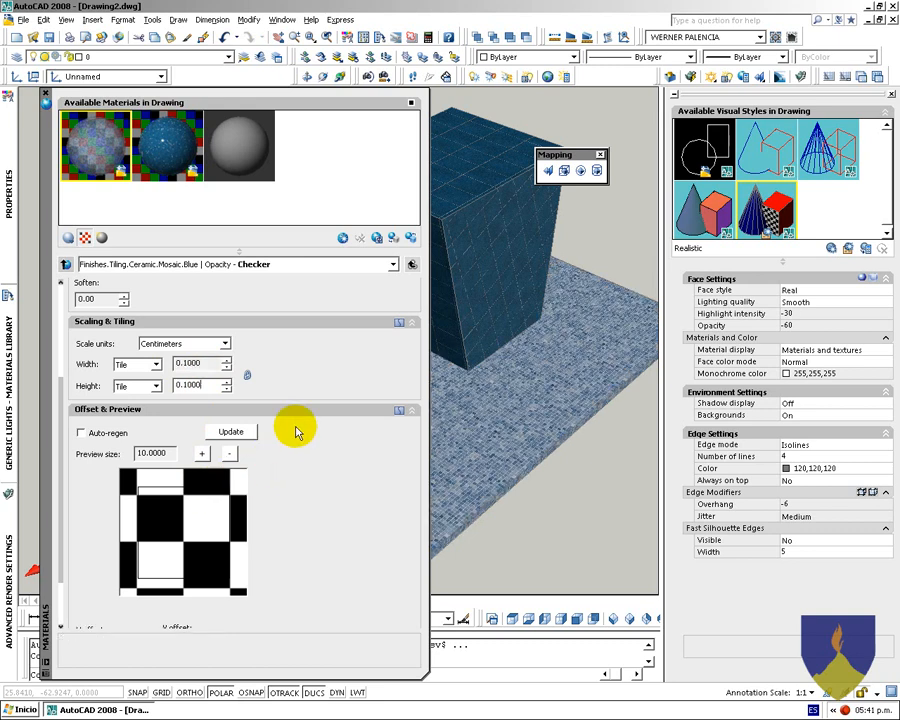
pyautogui.click(231, 431)
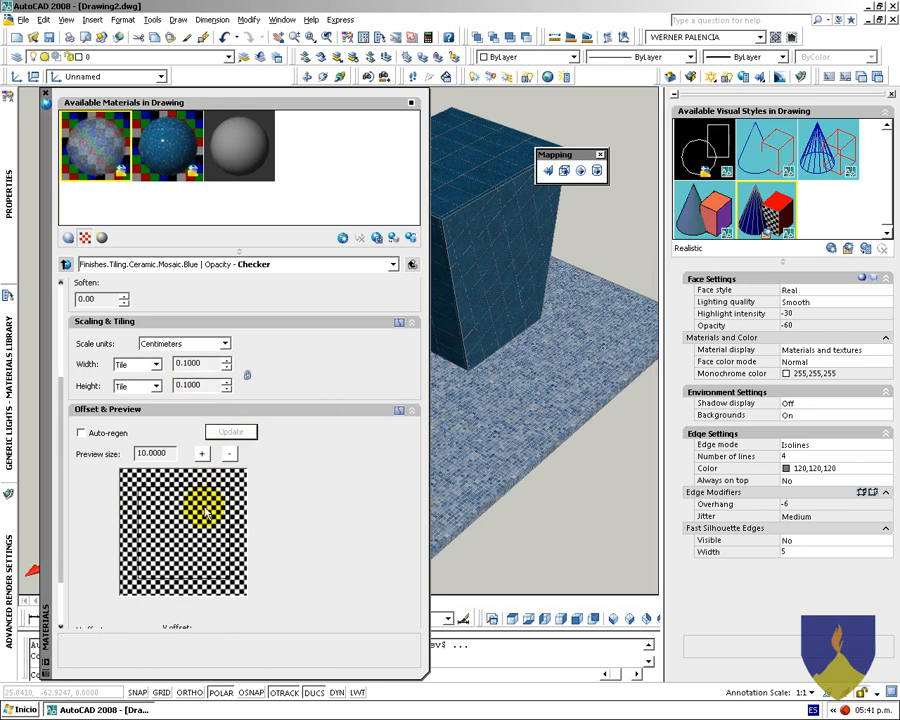
pyautogui.click(411, 264)
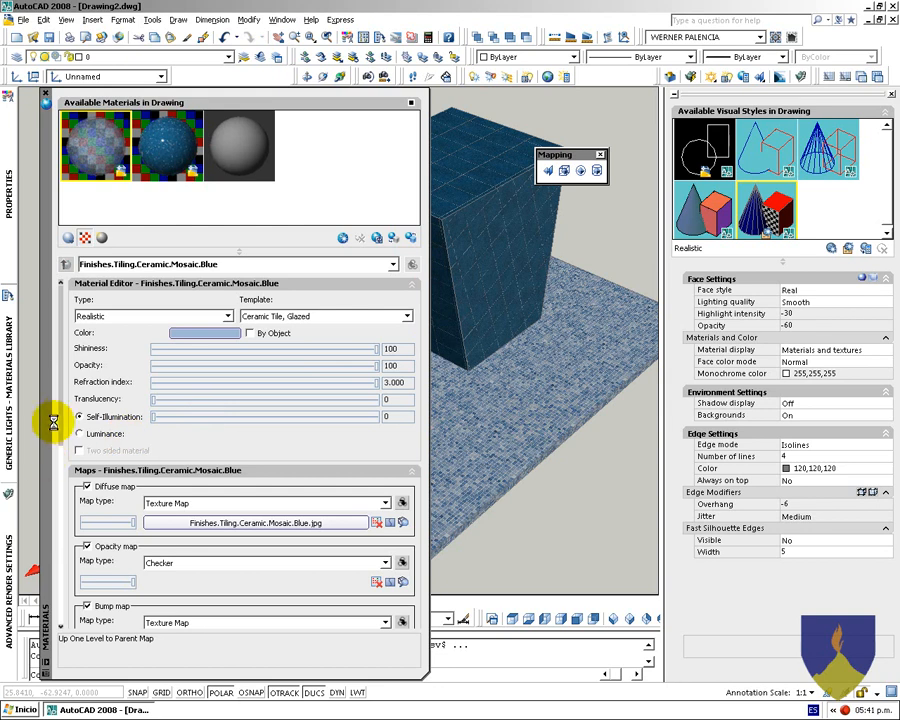
pyautogui.moveTo(62, 416); pyautogui.dragTo(62, 556)
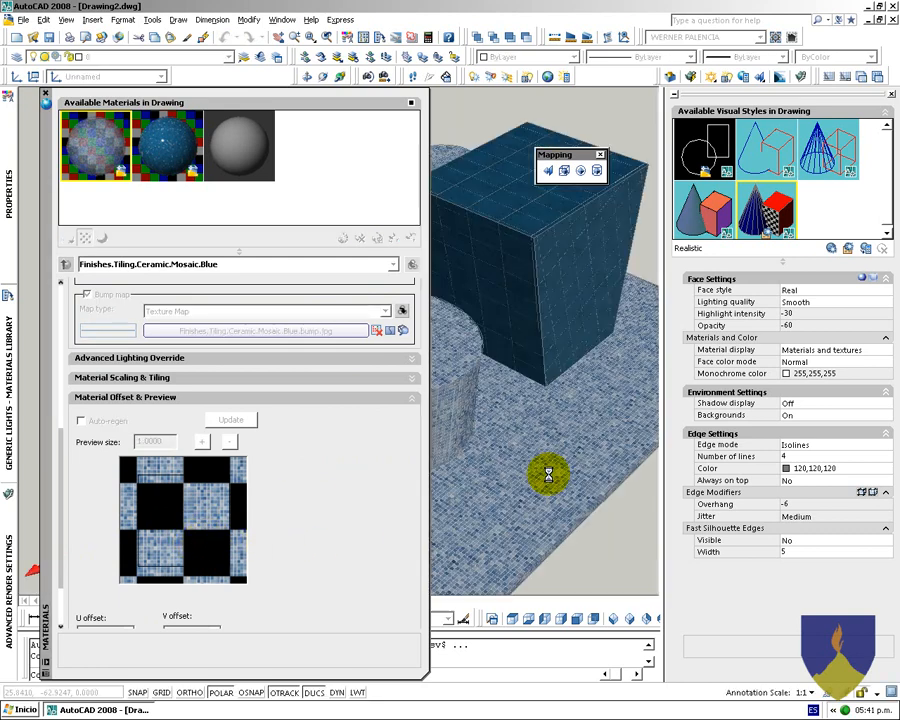
# Render a close-up of the large mosaic cylinder and the floor slab, examine the opacity pattern, and close the render
pyautogui.scroll(3, 446, 380)
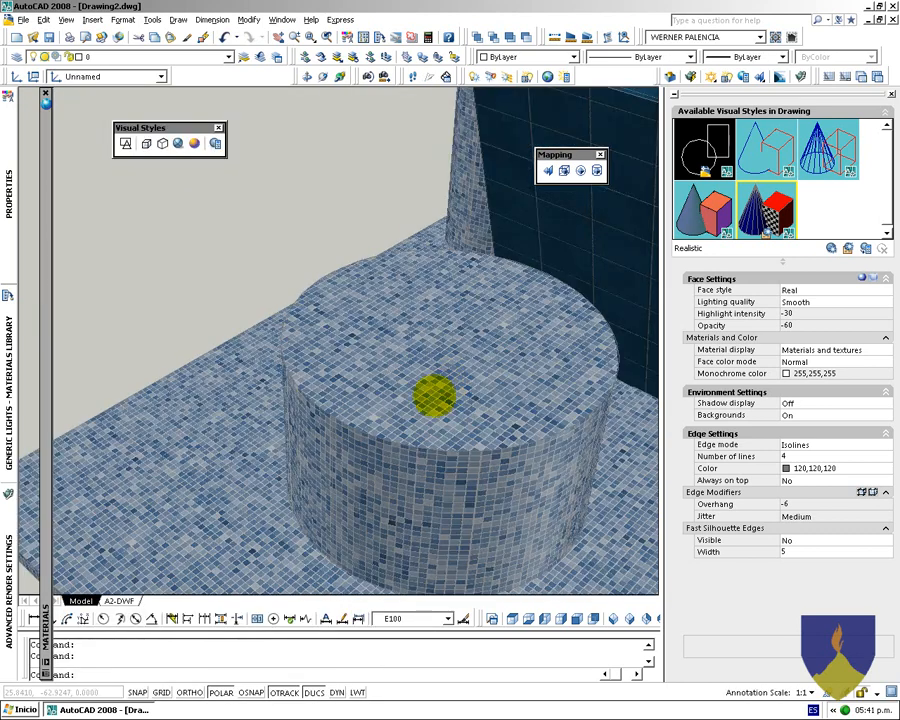
pyautogui.scroll(2, 372, 422)
pyautogui.scroll(2, 267, 422)
pyautogui.keyDown('shift'); pyautogui.moveTo(220, 402); pyautogui.dragTo(303, 370, button='middle'); pyautogui.keyUp('shift')
pyautogui.write('RR')
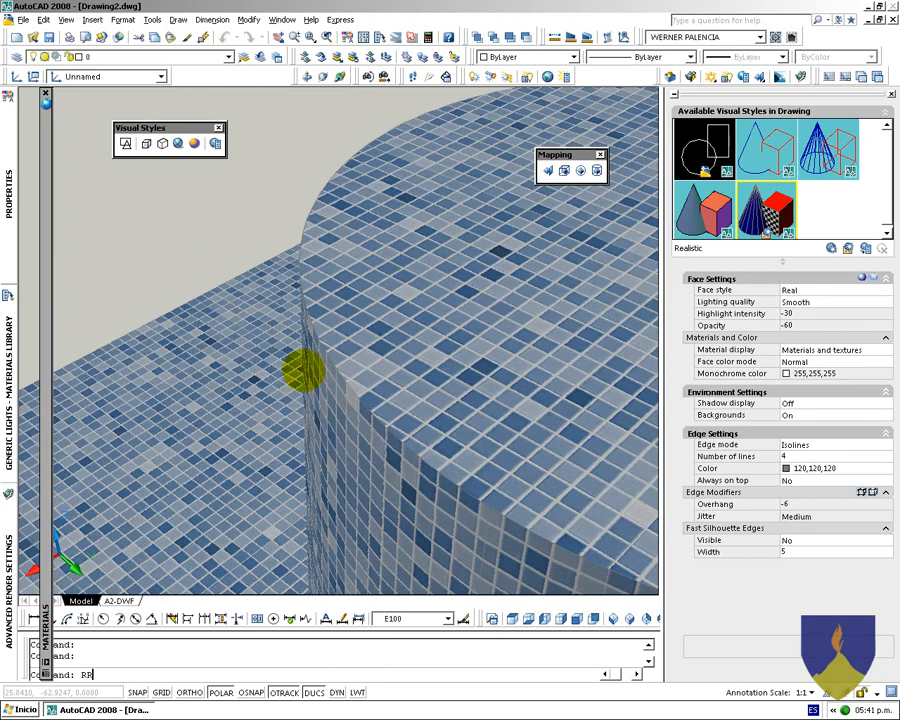
pyautogui.press('Return')
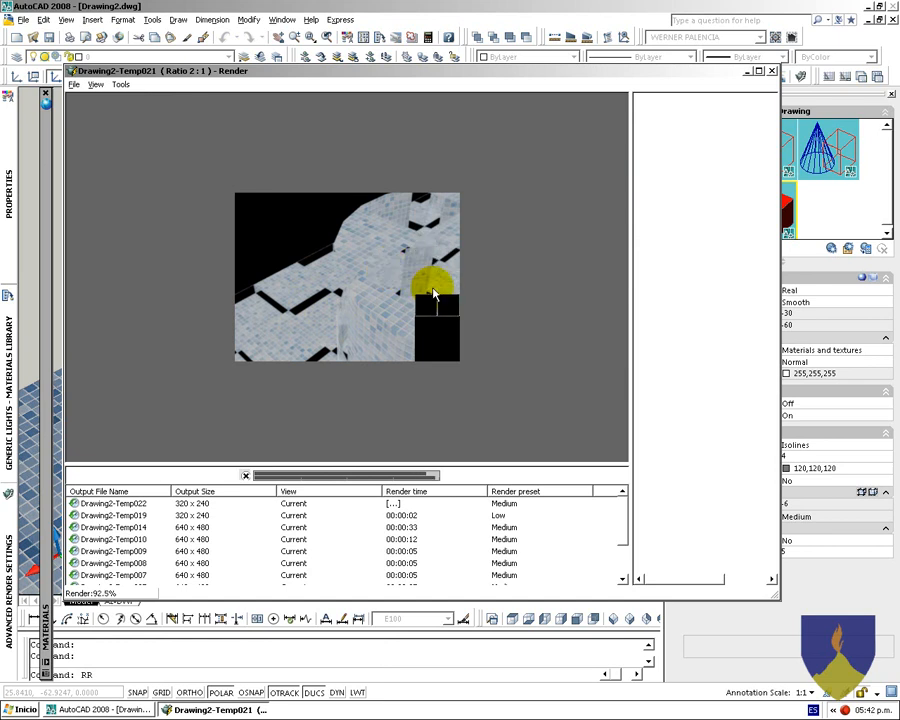
pyautogui.scroll(-3, 360, 270)
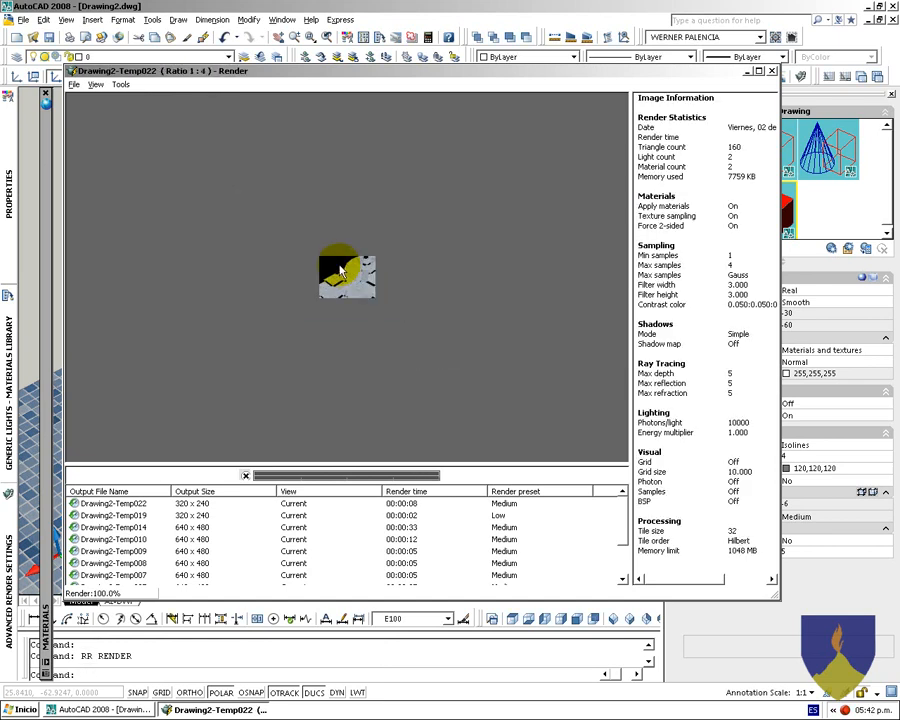
pyautogui.scroll(4, 352, 265)
pyautogui.click(771, 71)
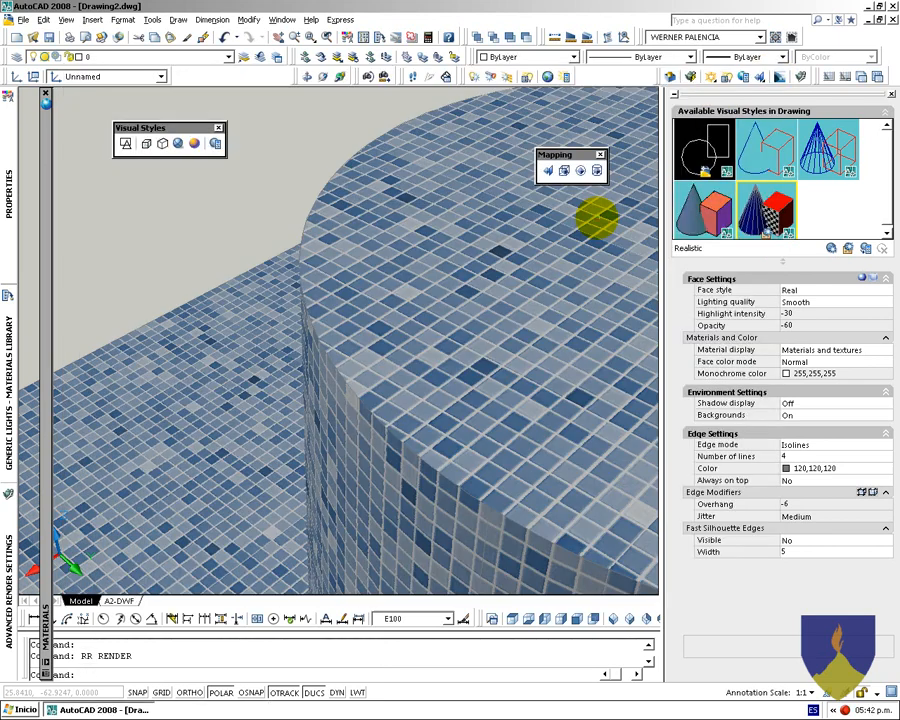
# Delete the large cylinder and the small cylinder from the floor slab
pyautogui.scroll(-6, 285, 257)
pyautogui.keyDown('shift'); pyautogui.moveTo(267, 494); pyautogui.dragTo(426, 392, button='middle'); pyautogui.keyUp('shift')
pyautogui.click(437, 393)
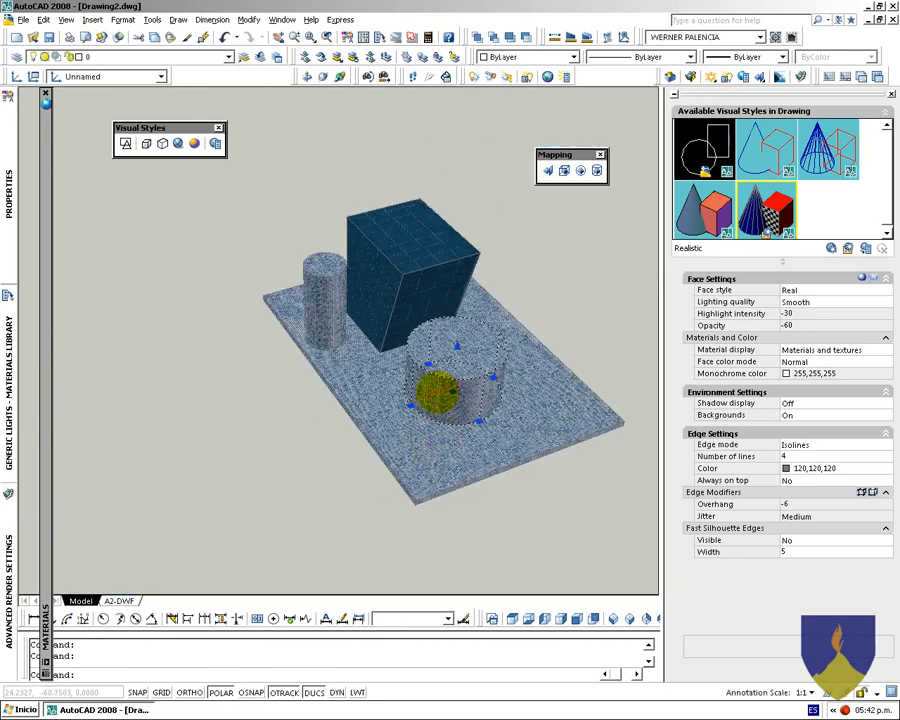
pyautogui.press('Delete')
pyautogui.click(322, 318)
pyautogui.press('Delete')
# Render the remaining box and floor slab, inspect the checker opacity pattern up close, and close the render
pyautogui.write('R')
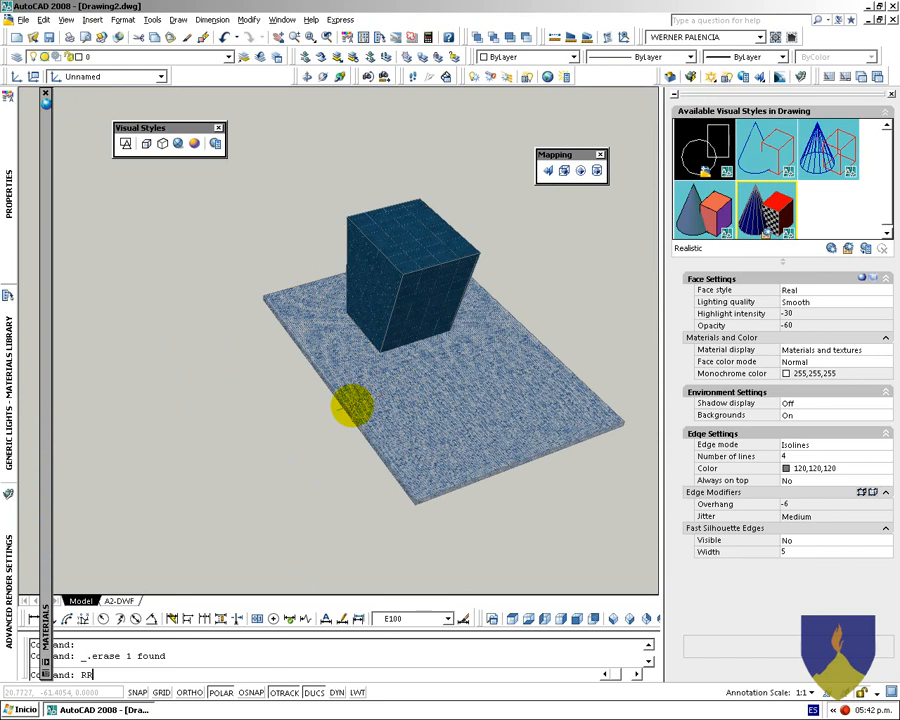
pyautogui.write('R')
pyautogui.press('Return')
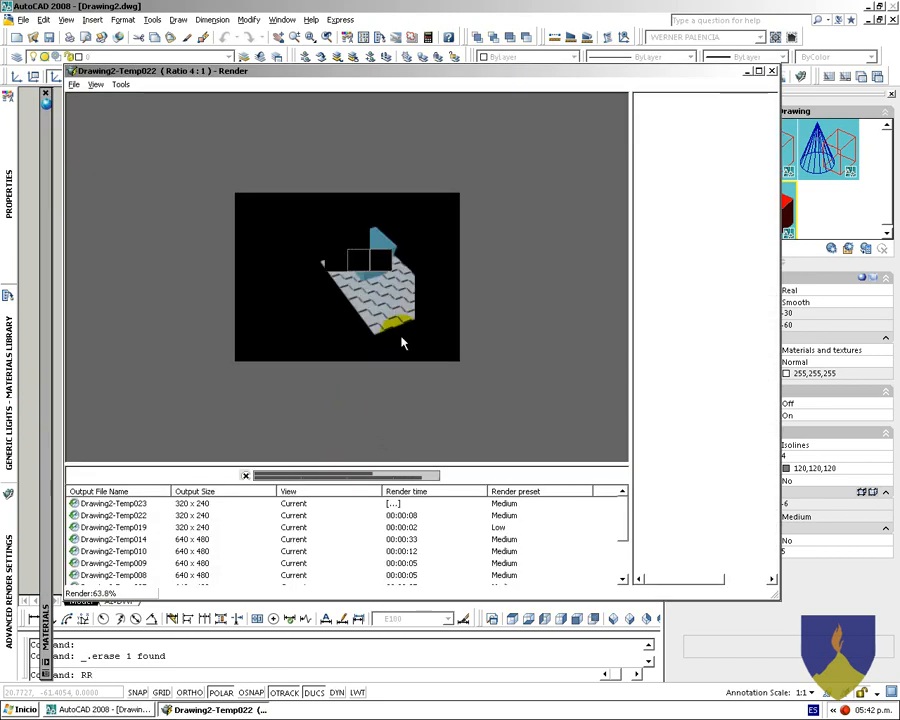
pyautogui.scroll(3, 400, 320)
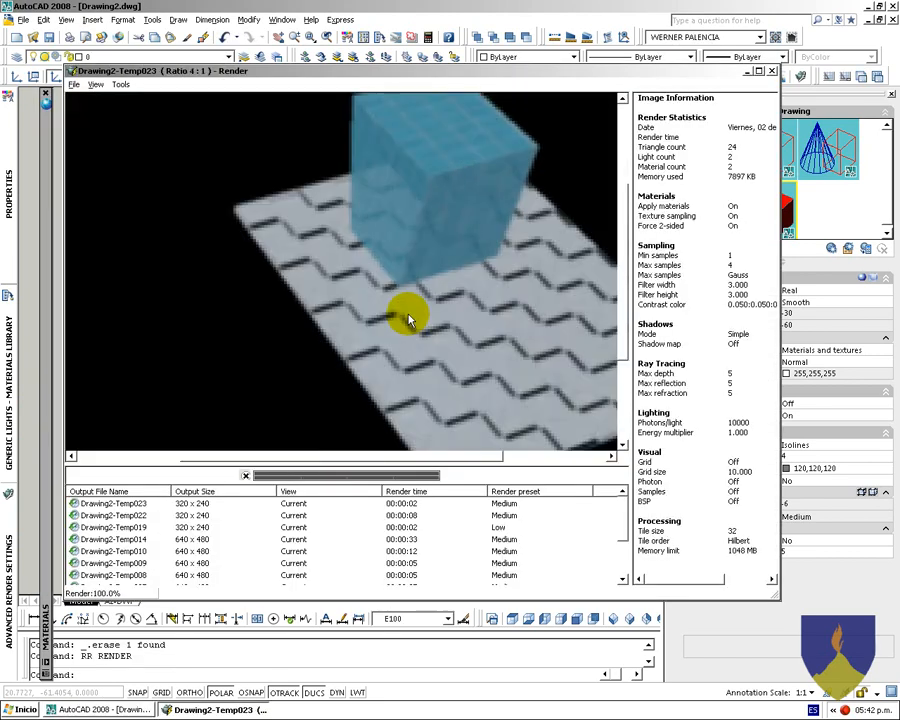
pyautogui.moveTo(408, 318); pyautogui.dragTo(285, 284, button='middle')
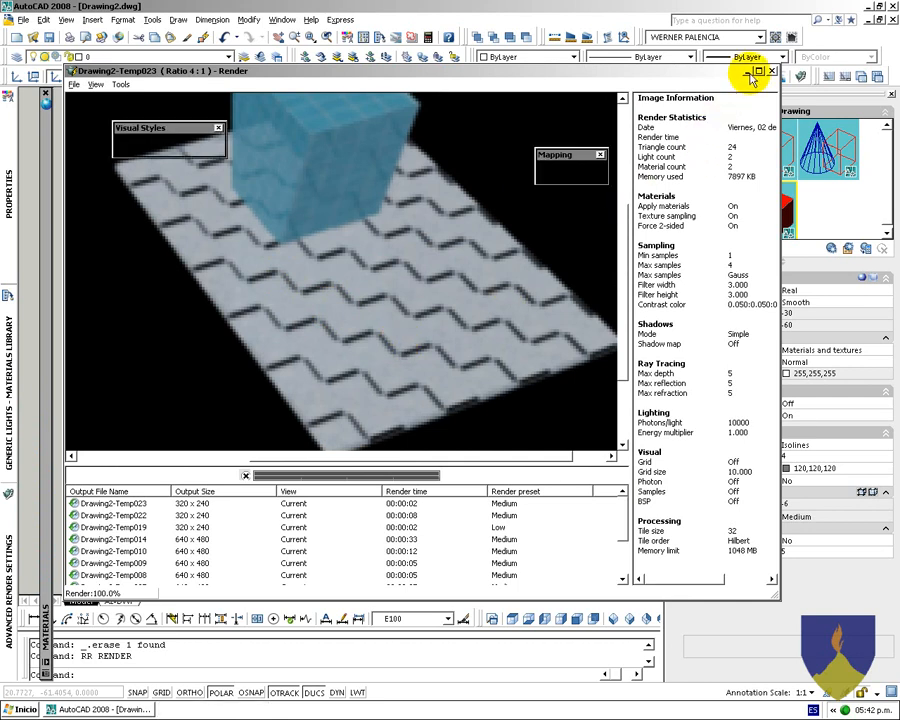
pyautogui.click(772, 71)
# Render a close-up of the floor slab in front of the box to check the checker opacity, and dismiss the render
pyautogui.scroll(6, 425, 390)
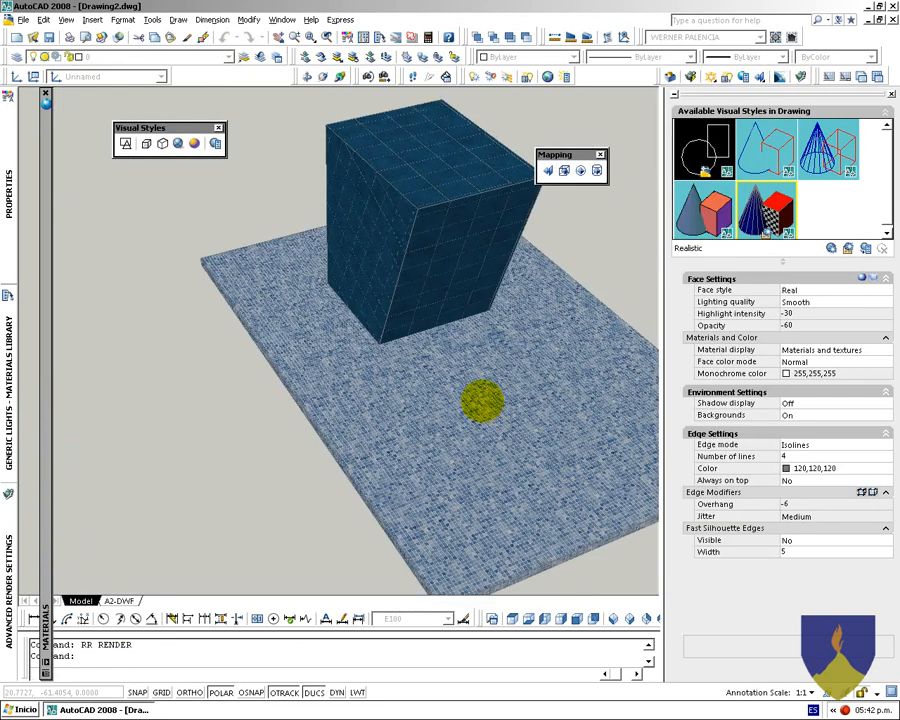
pyautogui.moveTo(441, 369); pyautogui.dragTo(322, 289, button='middle')
pyautogui.scroll(2, 321, 292)
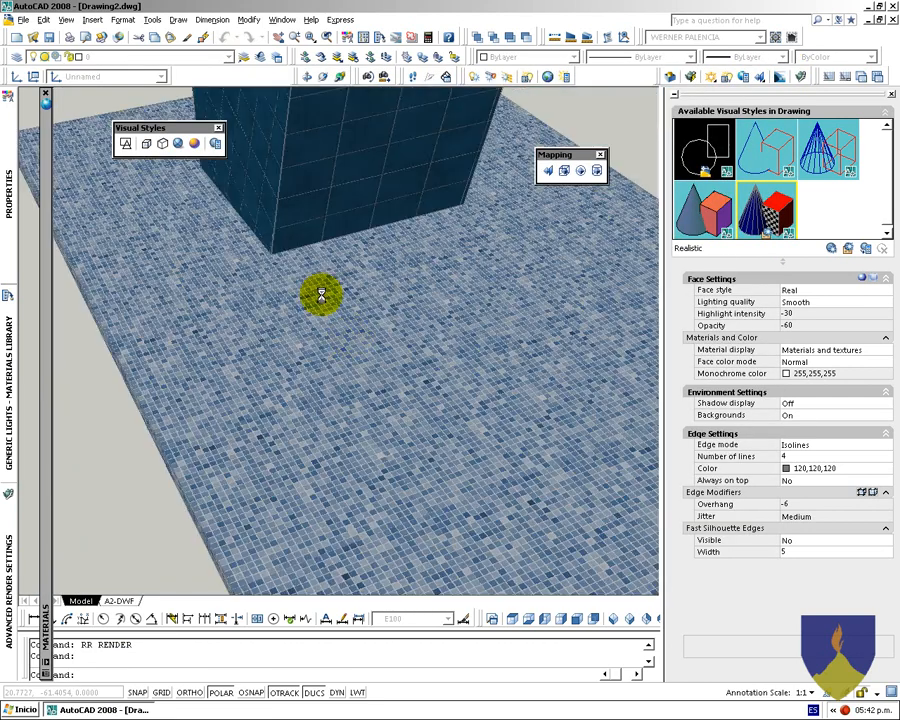
pyautogui.scroll(3, 405, 380)
pyautogui.press('Escape')
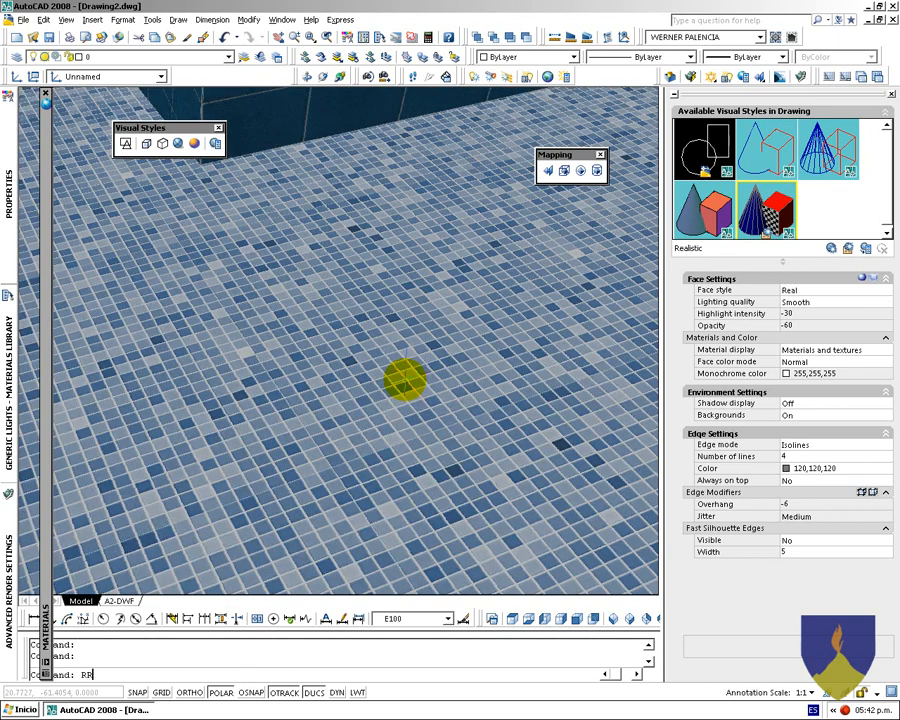
pyautogui.write('RR')
pyautogui.press('Return')
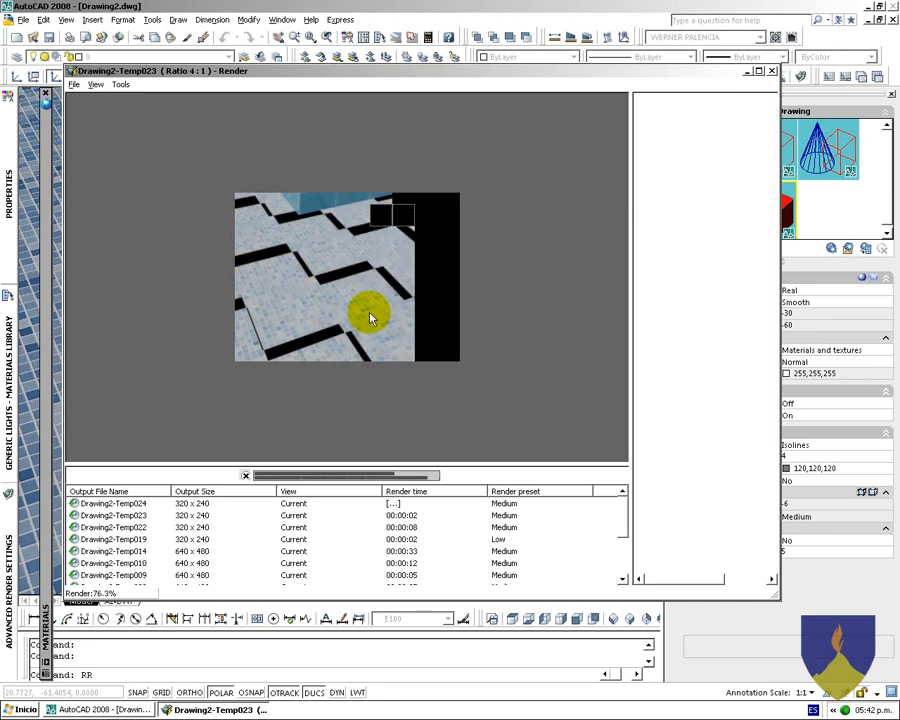
pyautogui.press('Escape')
pyautogui.scroll(-5, 429, 297)
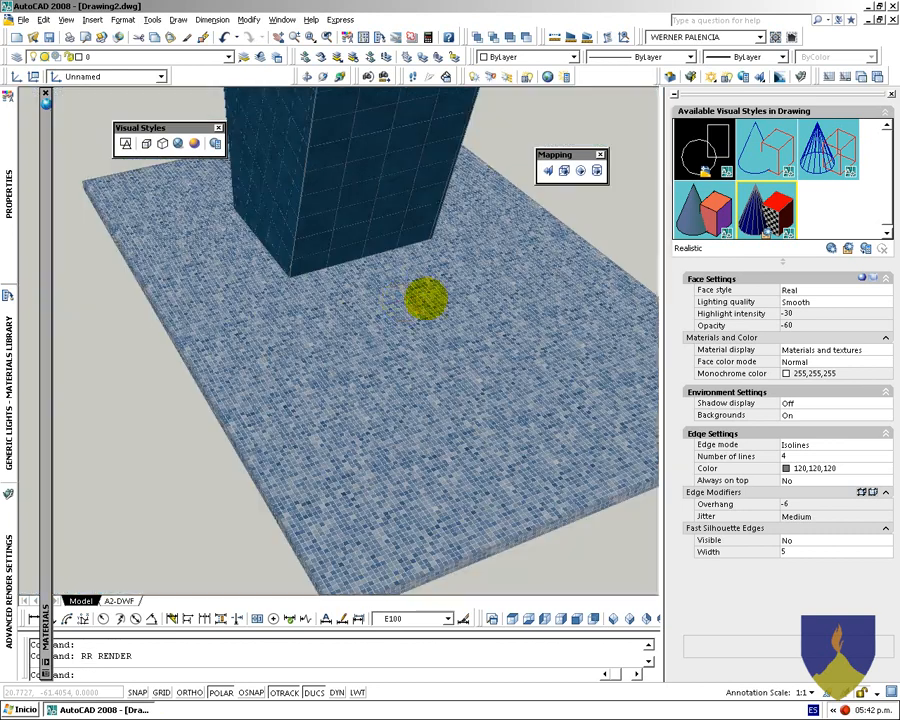
# Change the blue mosaic's opacity map type to Marble, review its stone and vein settings, and return to the main material settings
pyautogui.moveTo(45, 260)
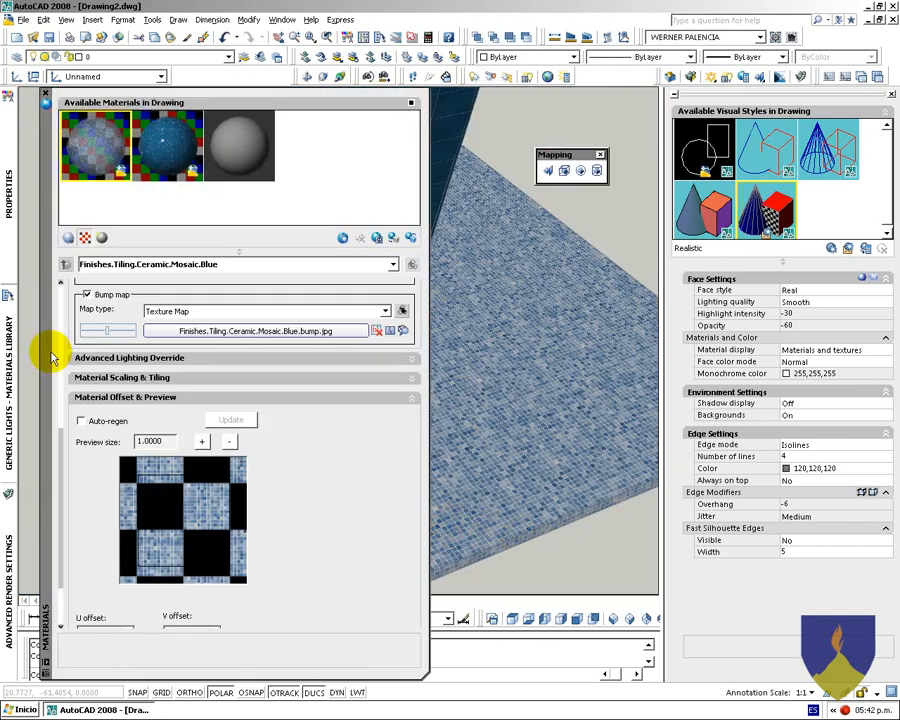
pyautogui.scroll(5, 60, 362)
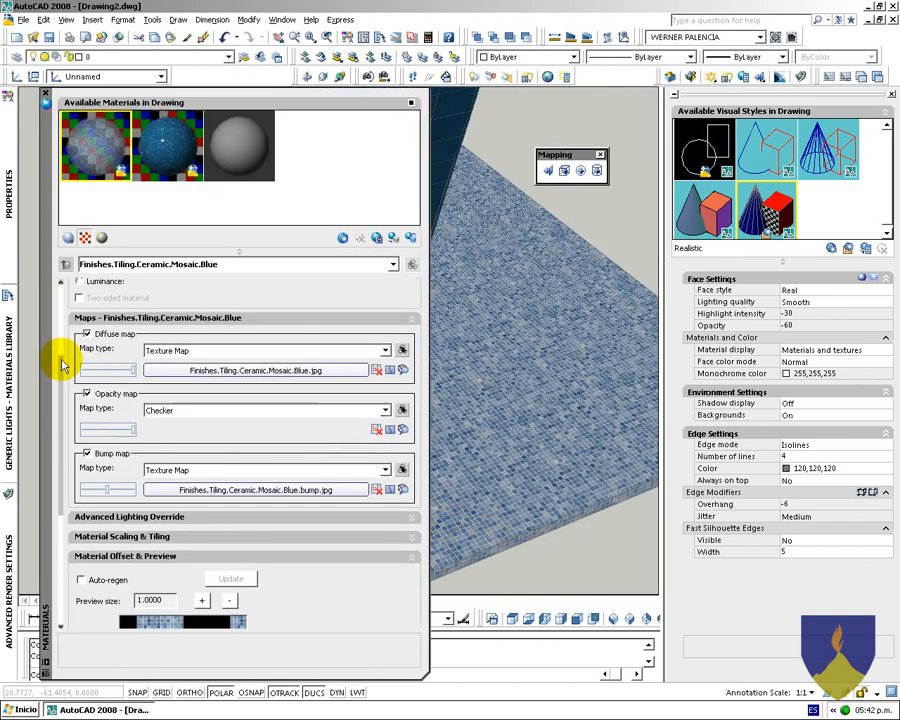
pyautogui.click(268, 435)
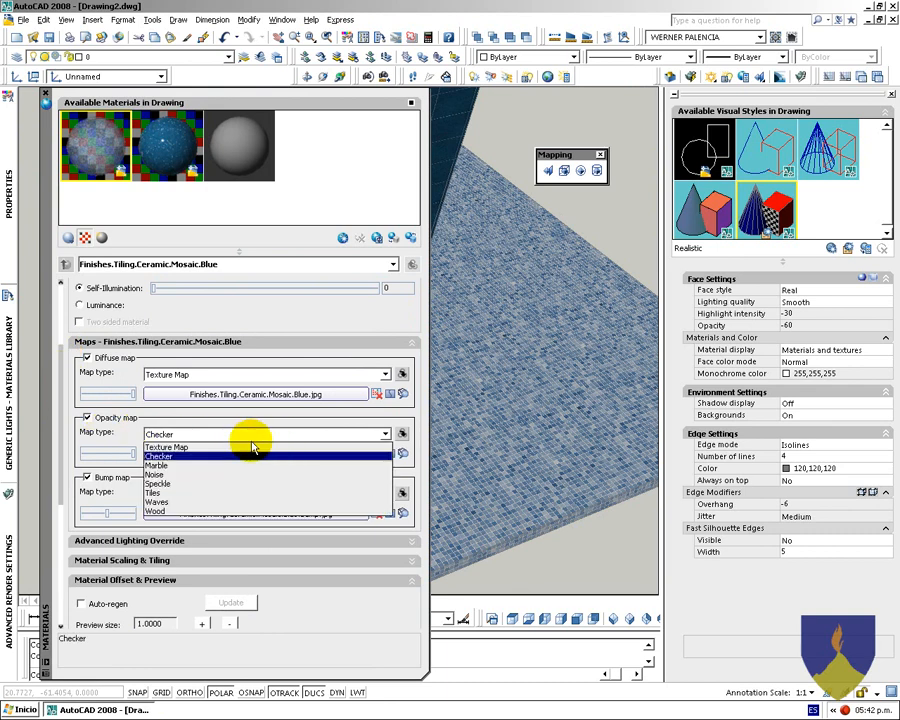
pyautogui.click(202, 466)
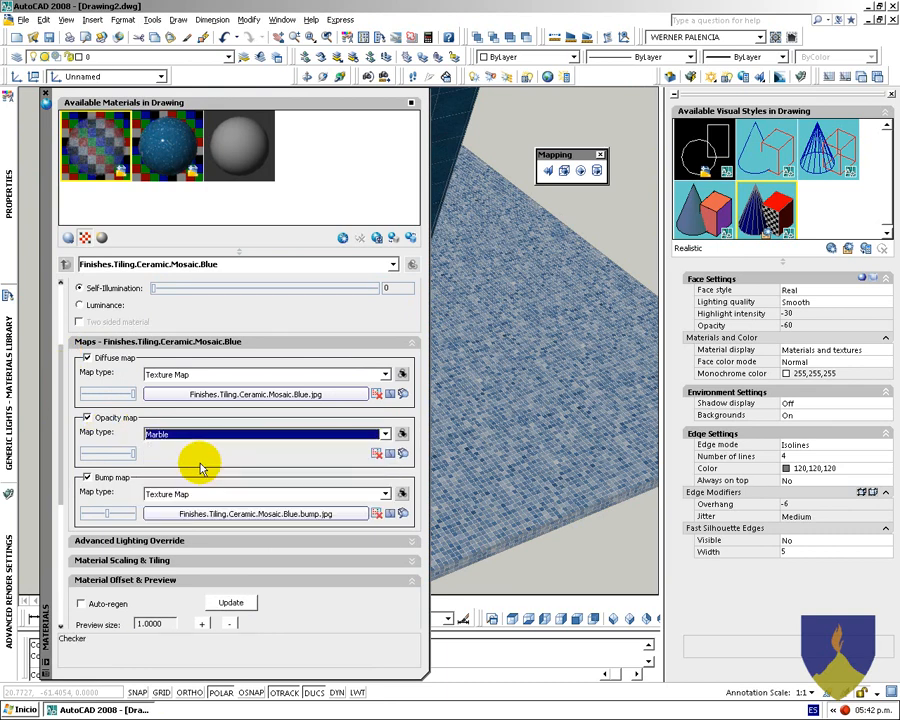
pyautogui.click(403, 435)
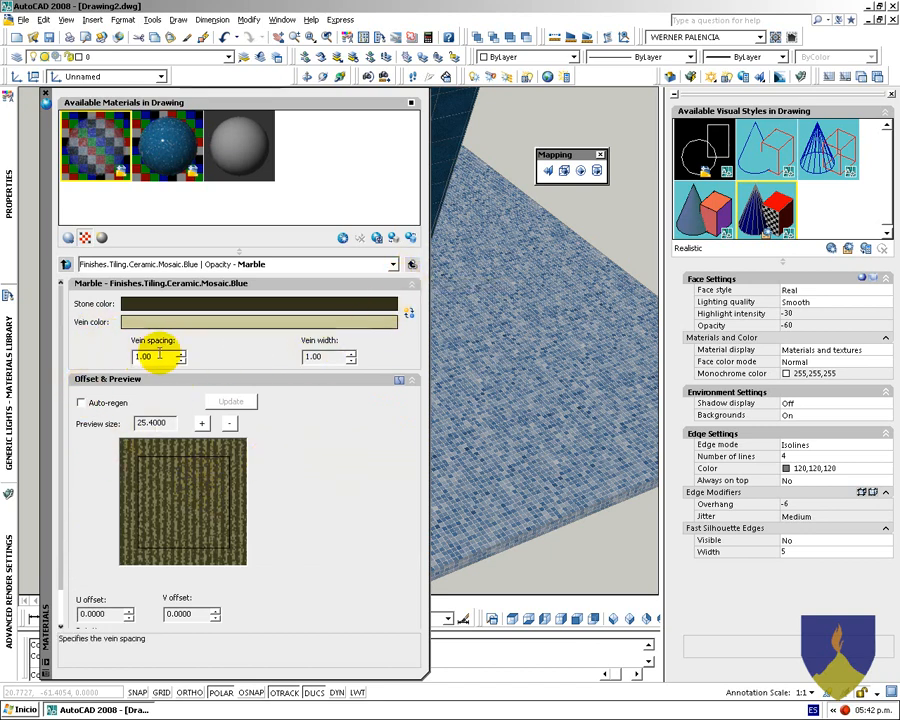
pyautogui.click(411, 264)
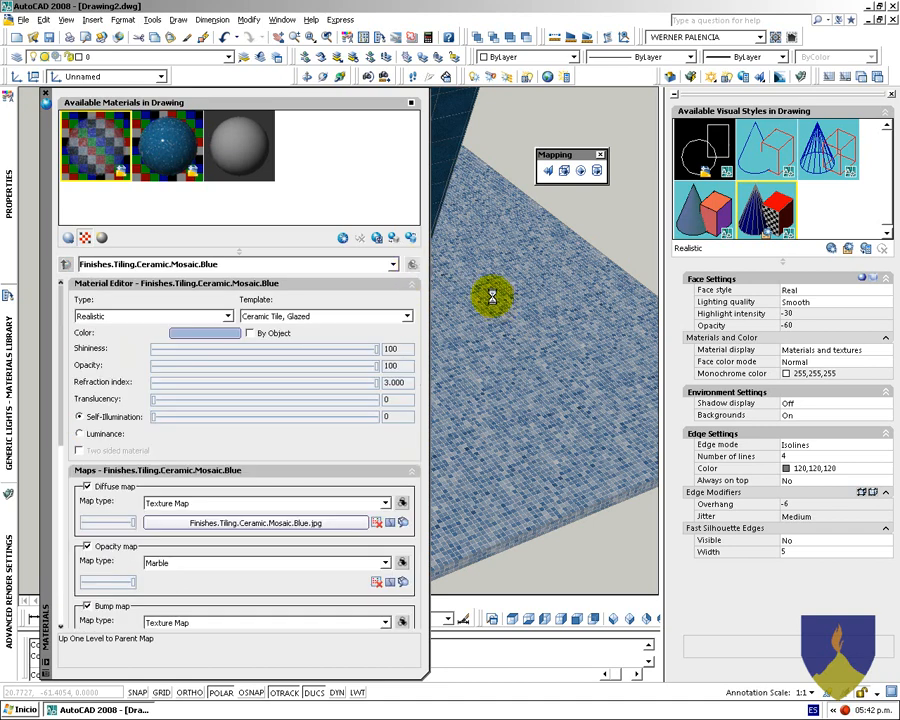
# Render the whole box and floor slab to check the Marble opacity map
pyautogui.scroll(-5, 457, 348)
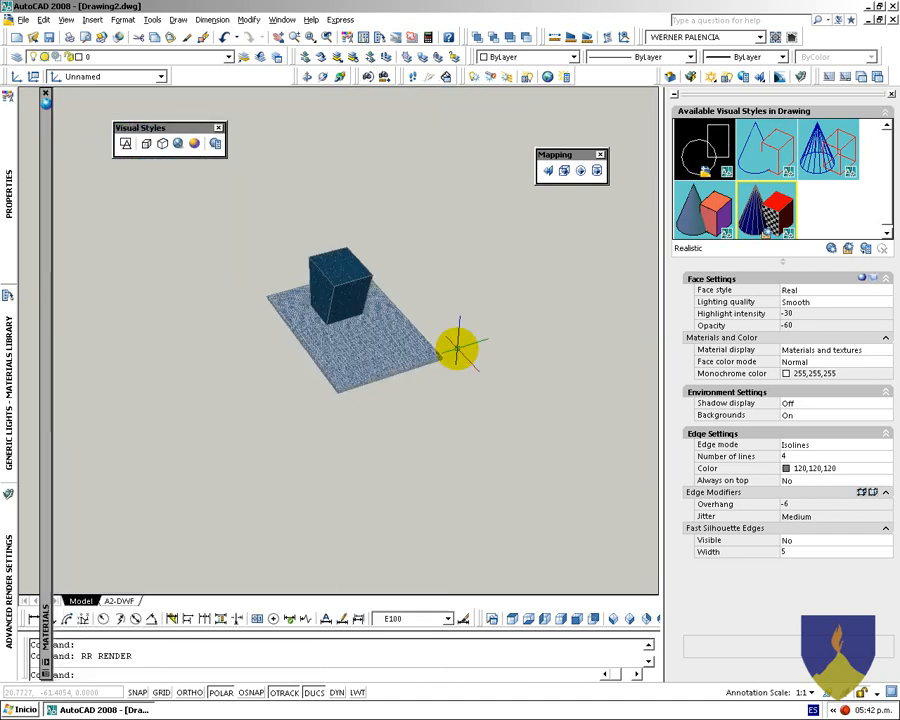
pyautogui.scroll(3, 390, 340)
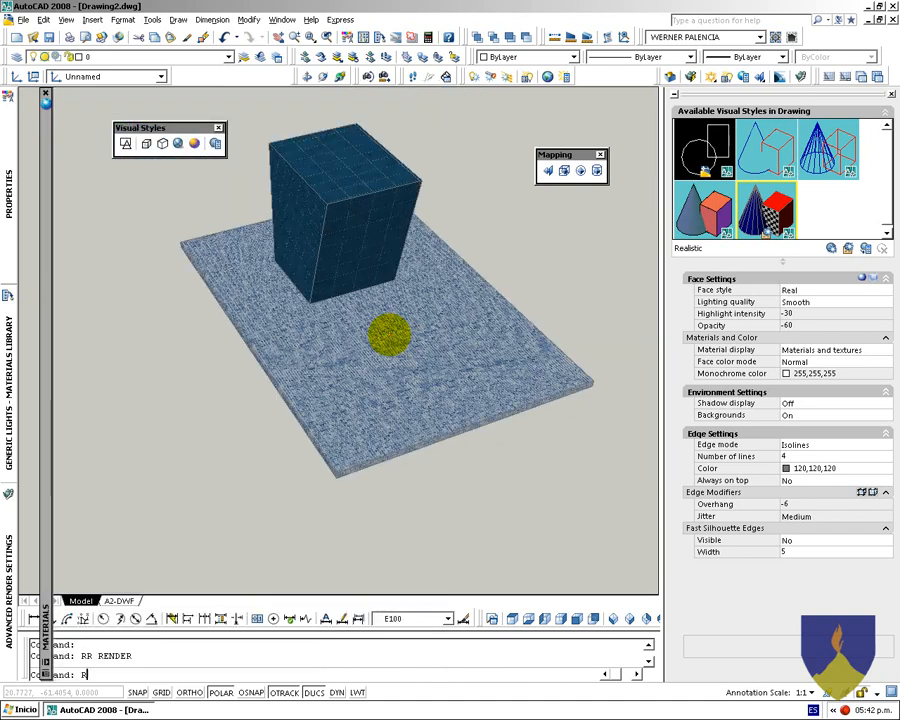
pyautogui.press('Return')
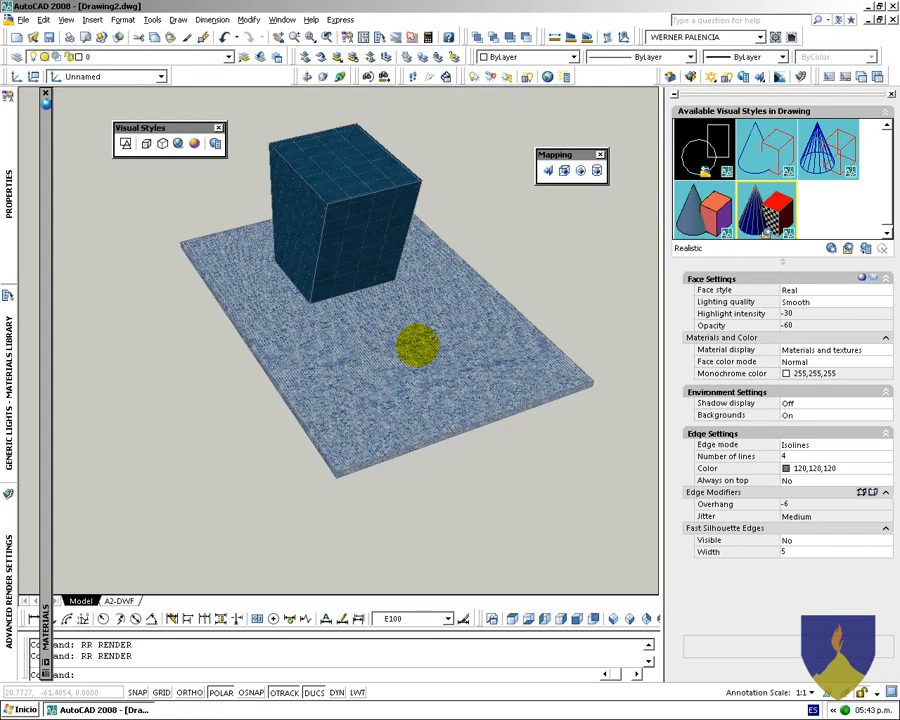
# Render a closer view of the floor slab to examine the Marble opacity veins
pyautogui.scroll(3, 418, 345)
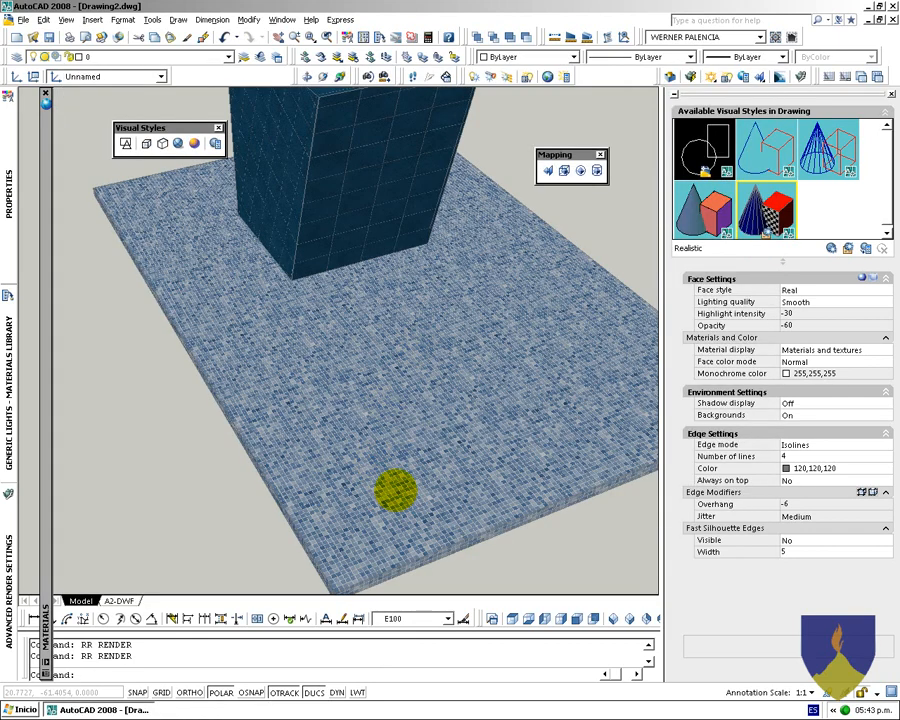
pyautogui.scroll(3, 396, 490)
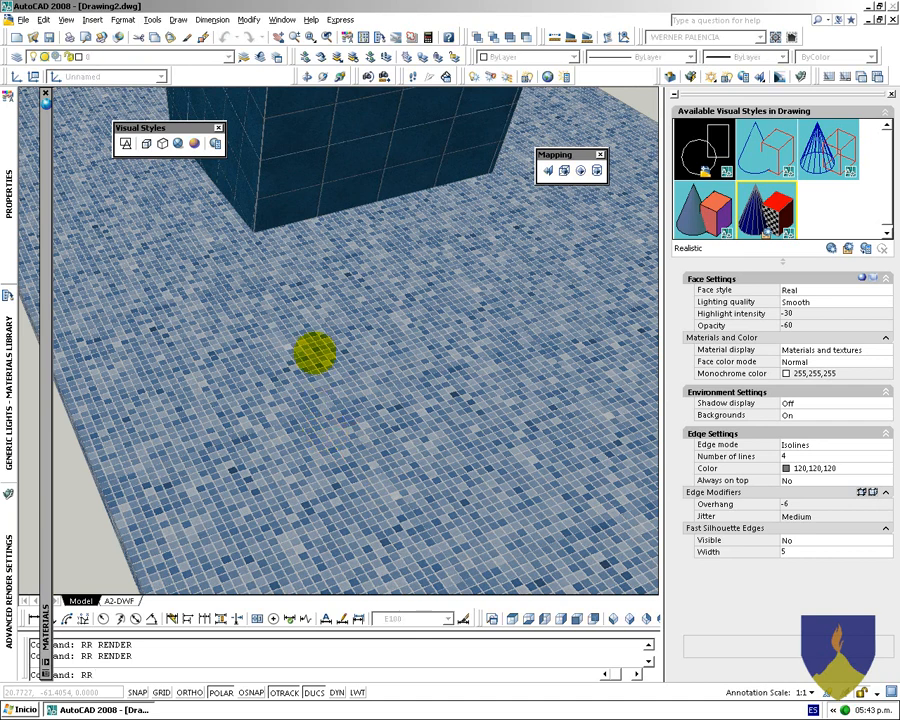
pyautogui.press('Return')
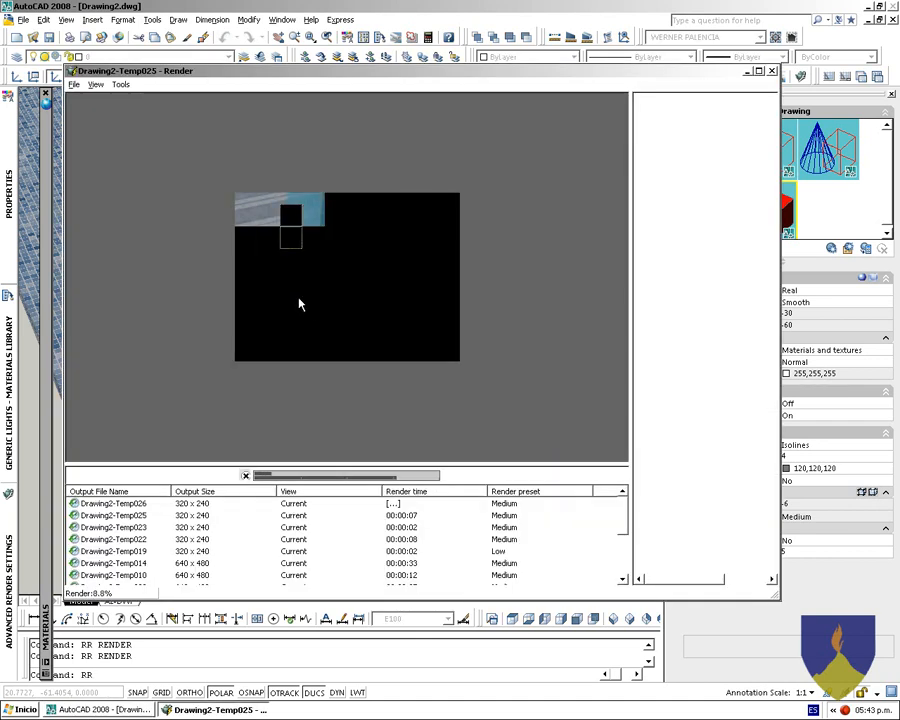
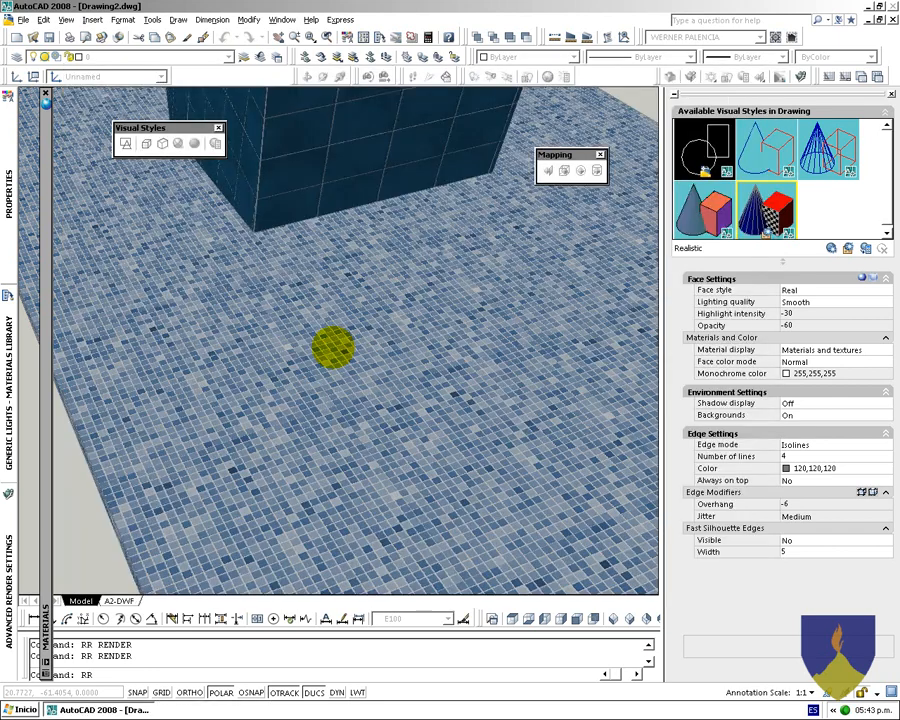
# Render a closer view of the floor slab's mosaic tiles to check the Marble opacity, and dismiss the render
pyautogui.scroll(3, 330, 382)
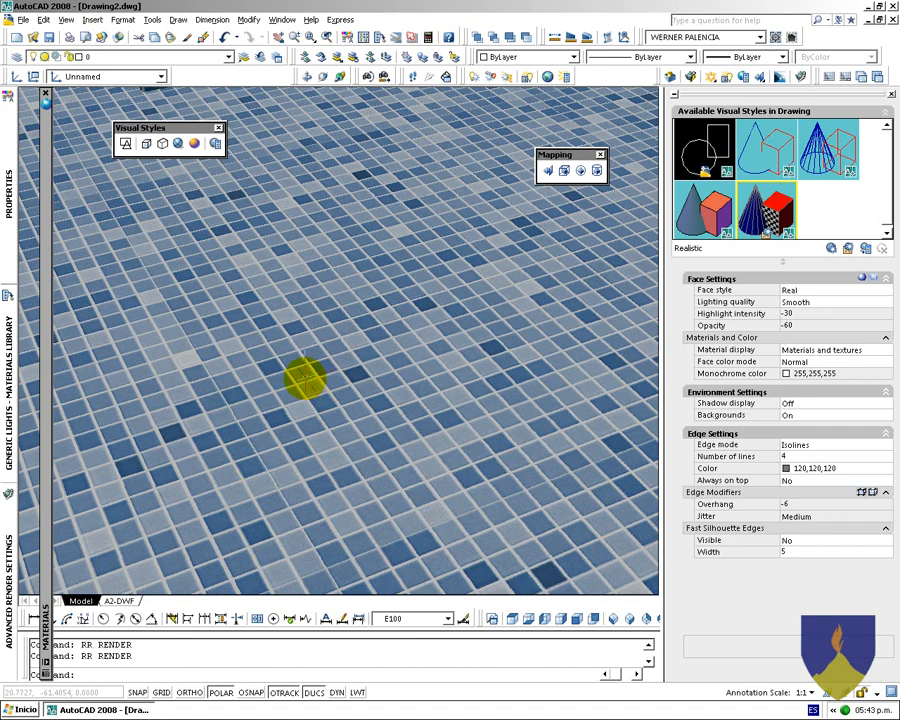
pyautogui.write('RR')
pyautogui.press('Return')
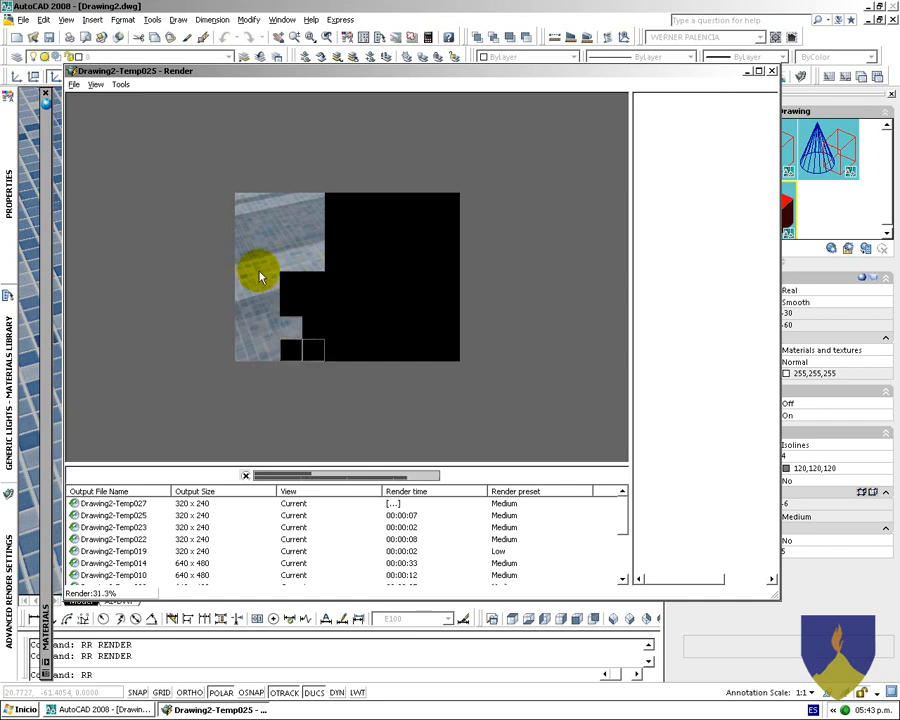
pyautogui.press('Escape')
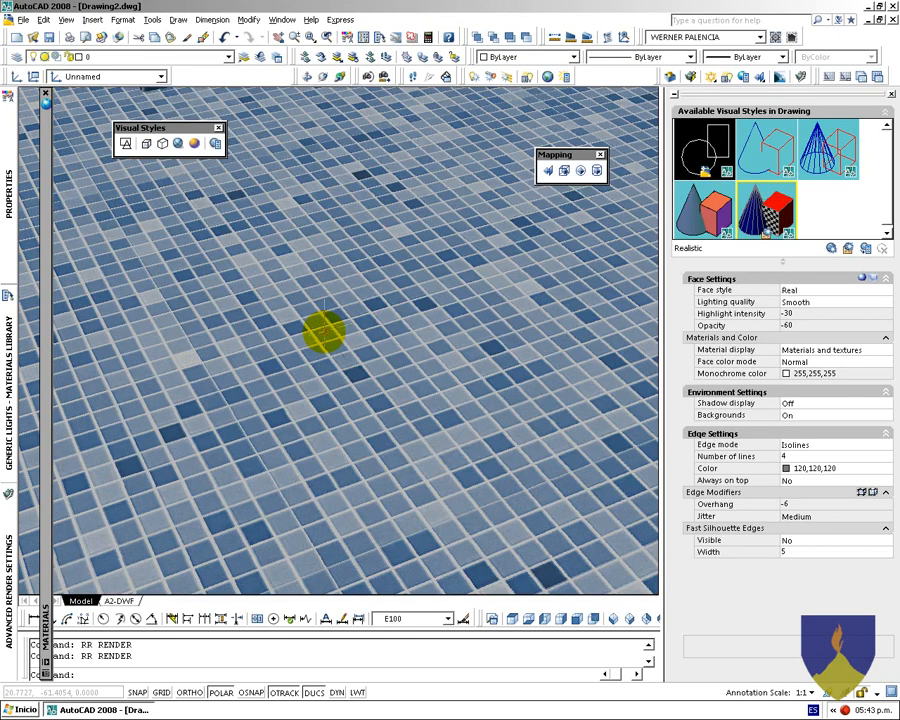
# Set the blue mosaic's diffuse texture tiling to 1 in width and height, and return to the main material settings
pyautogui.moveTo(45, 275)
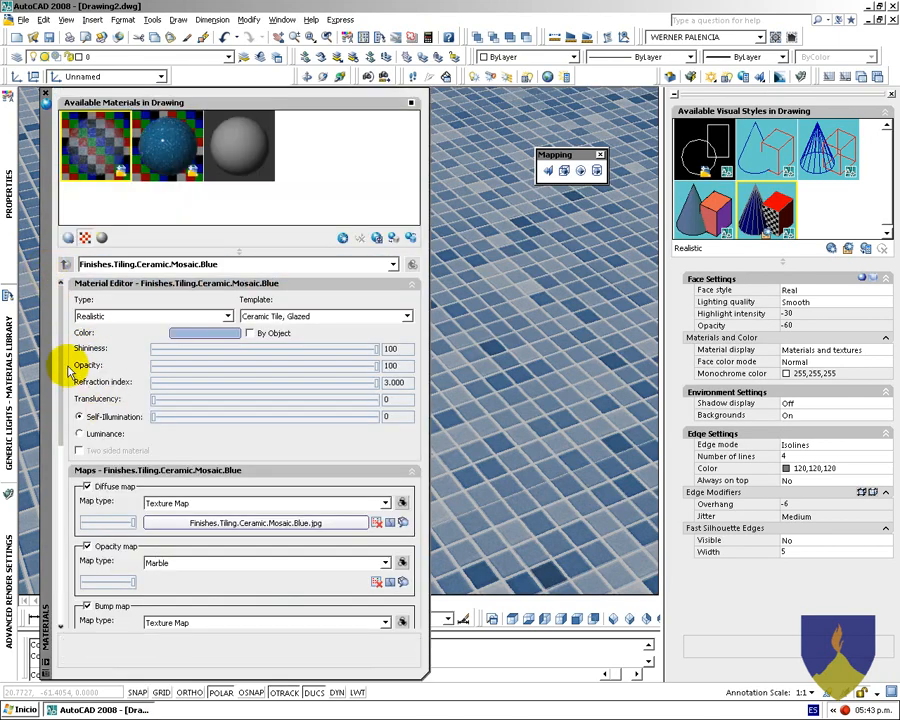
pyautogui.click(401, 502)
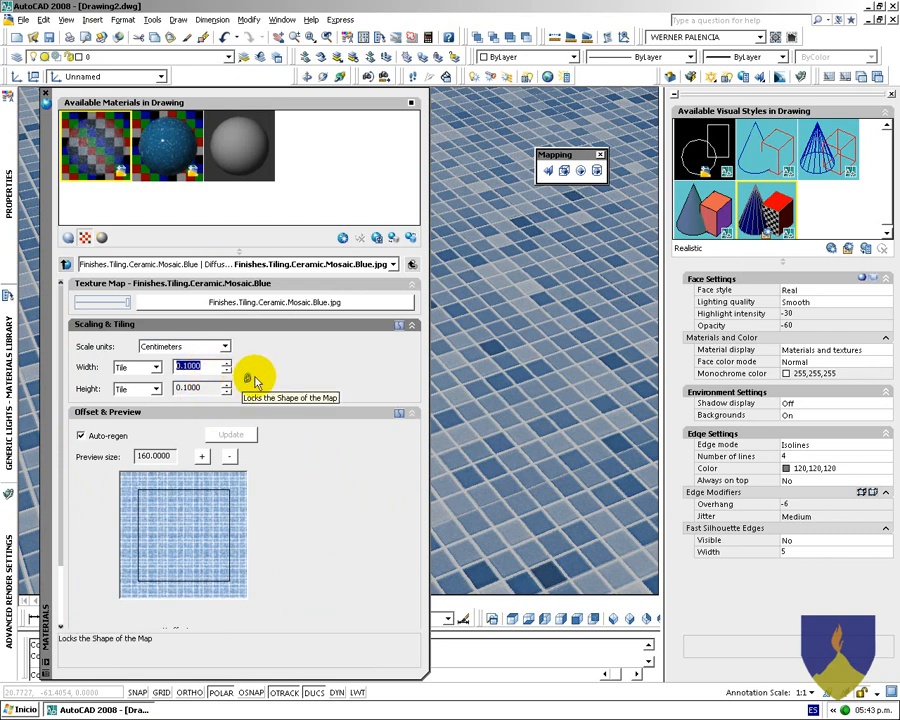
pyautogui.click(208, 366)
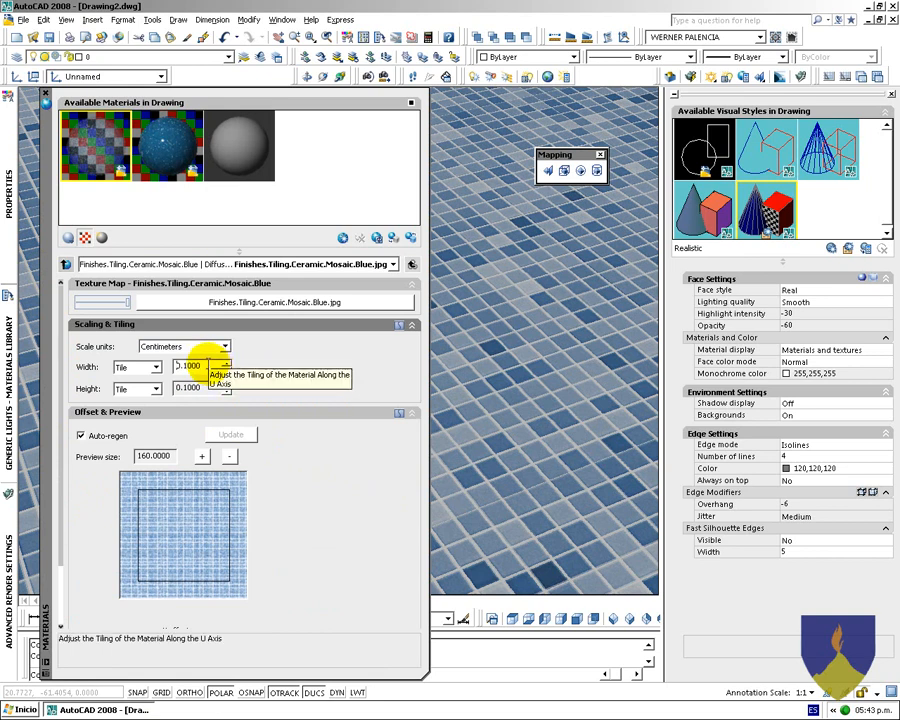
pyautogui.write('1')
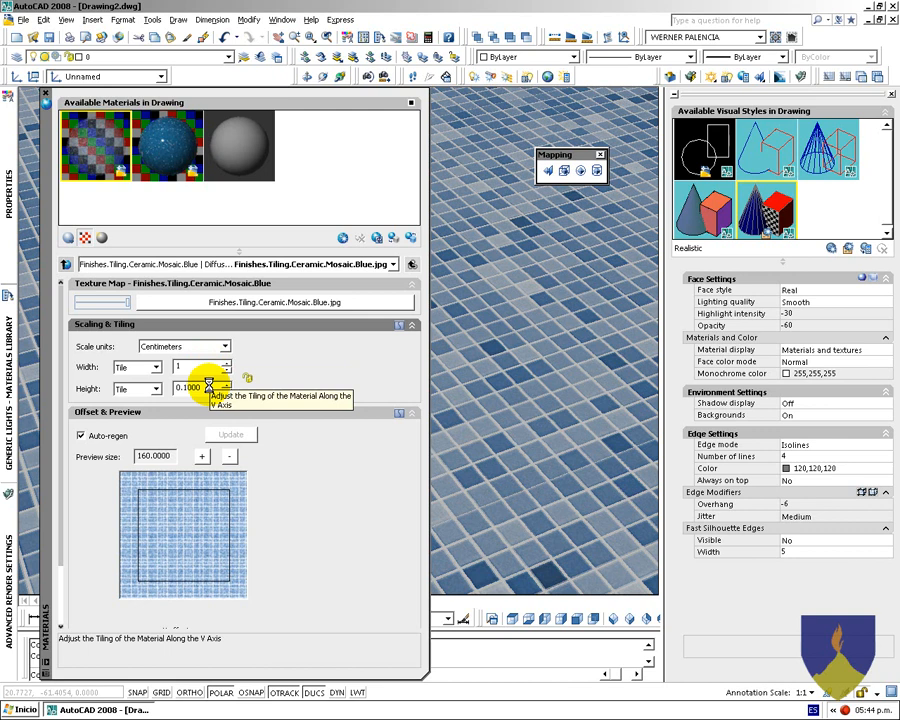
pyautogui.click(201, 389)
pyautogui.write('1')
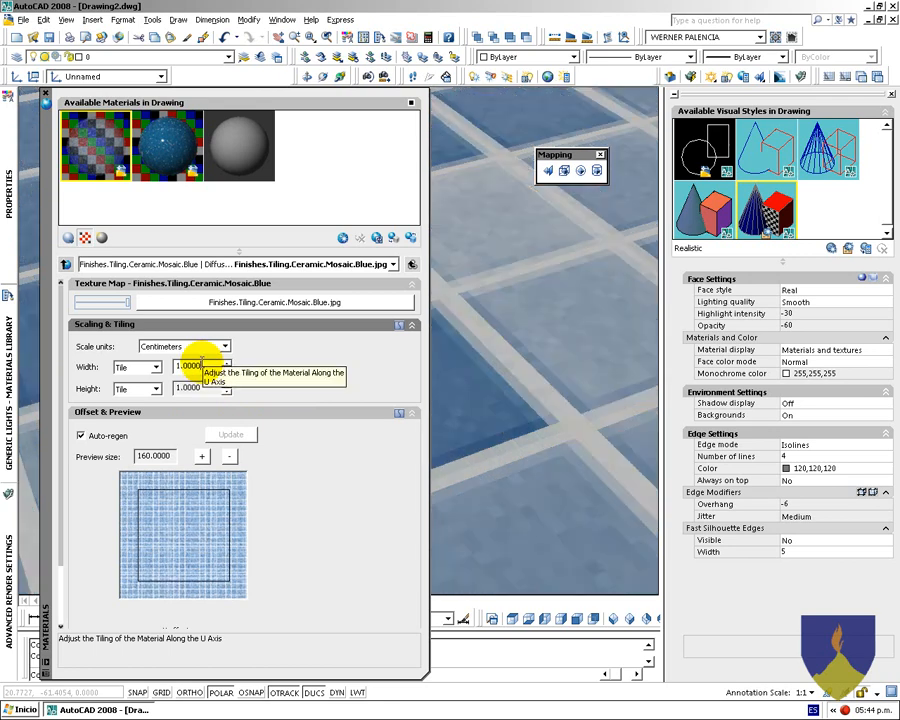
pyautogui.click(411, 264)
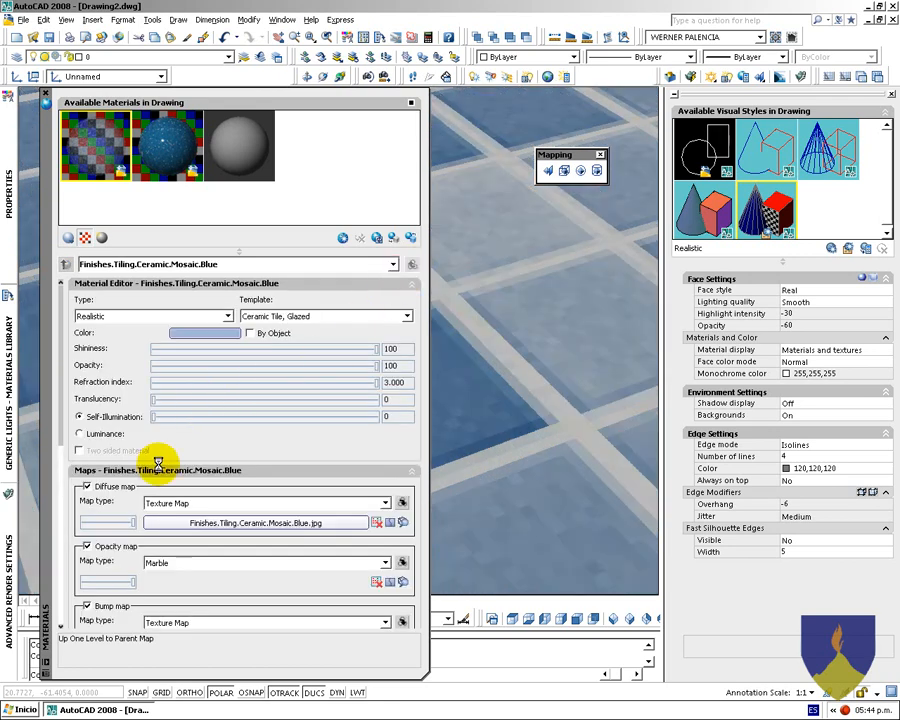
# Examine the synchronization settings of the blue mosaic's diffuse and opacity maps
pyautogui.moveTo(62, 432); pyautogui.dragTo(60, 502)
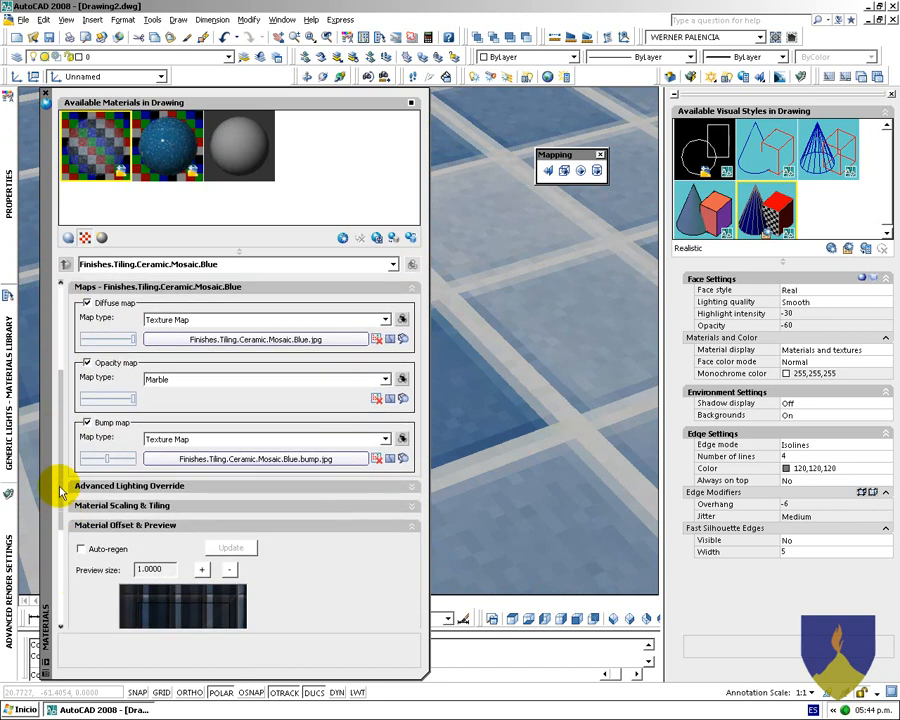
pyautogui.click(398, 380)
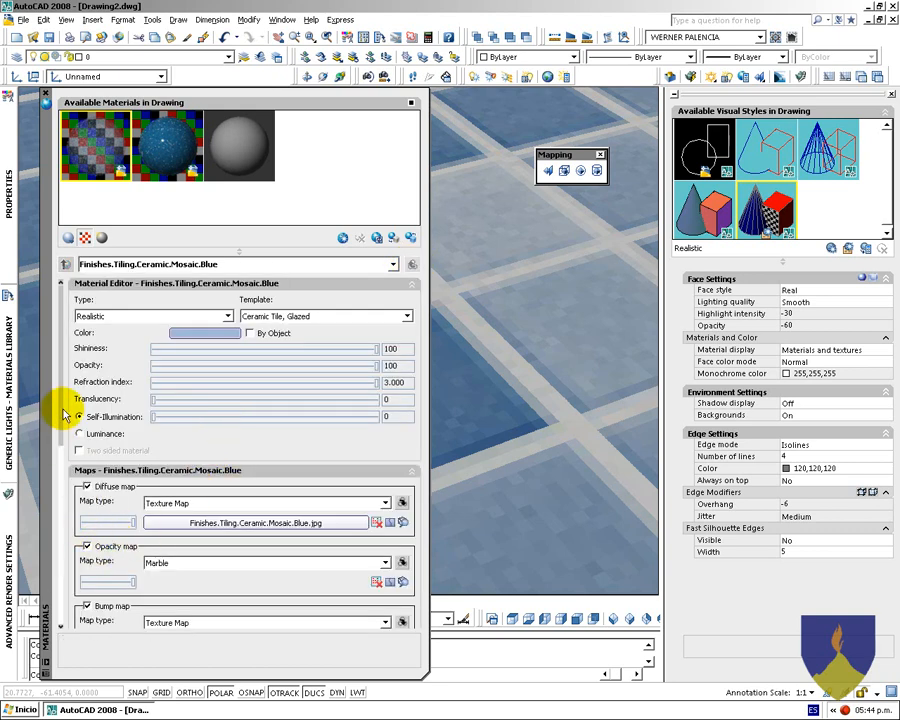
pyautogui.scroll(-3, 68, 413)
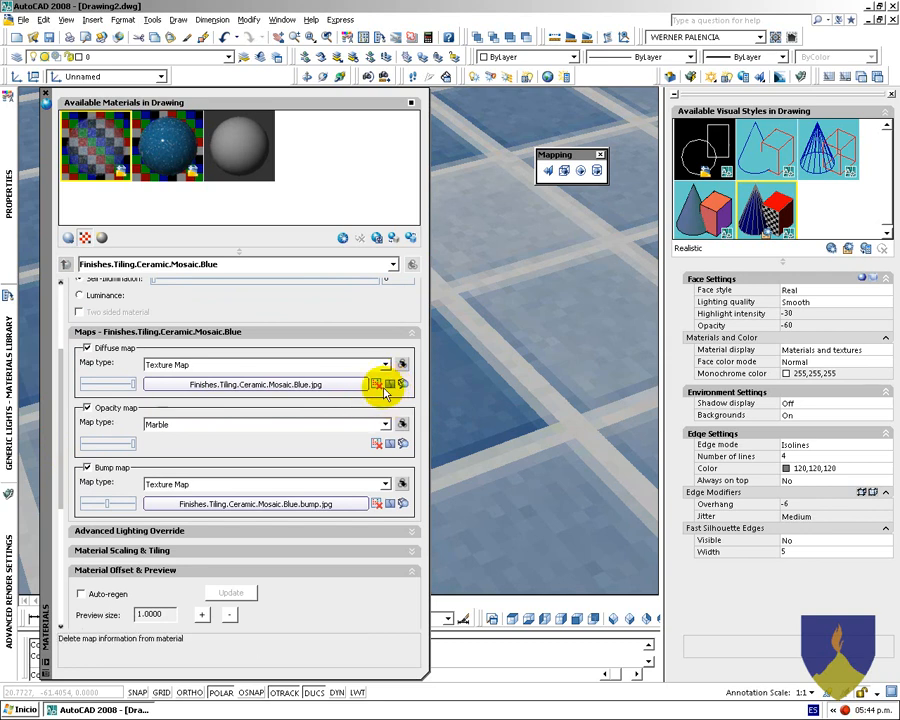
pyautogui.click(261, 424)
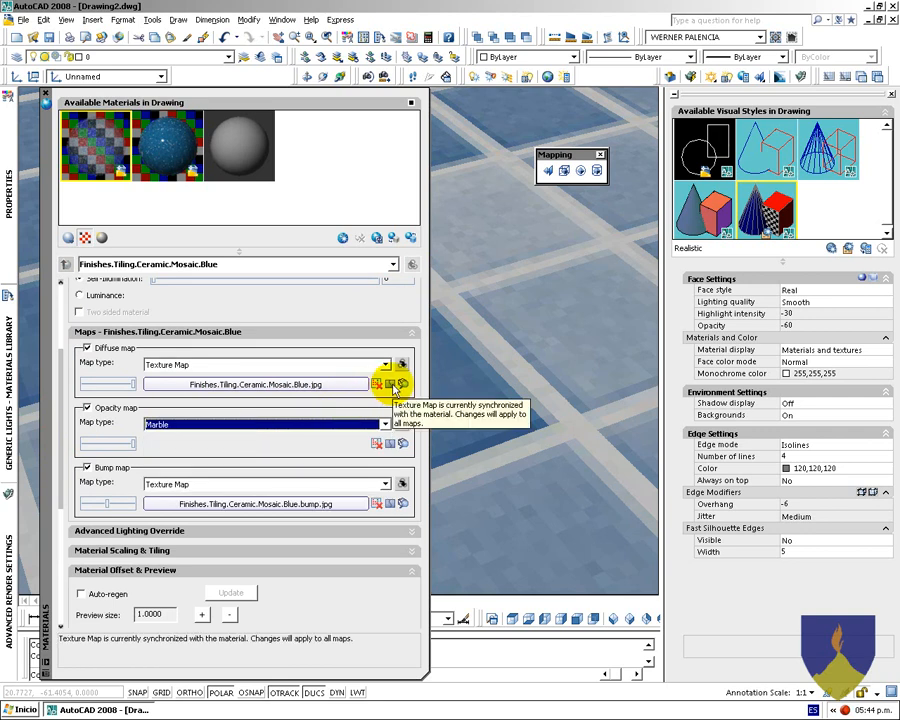
pyautogui.click(329, 403)
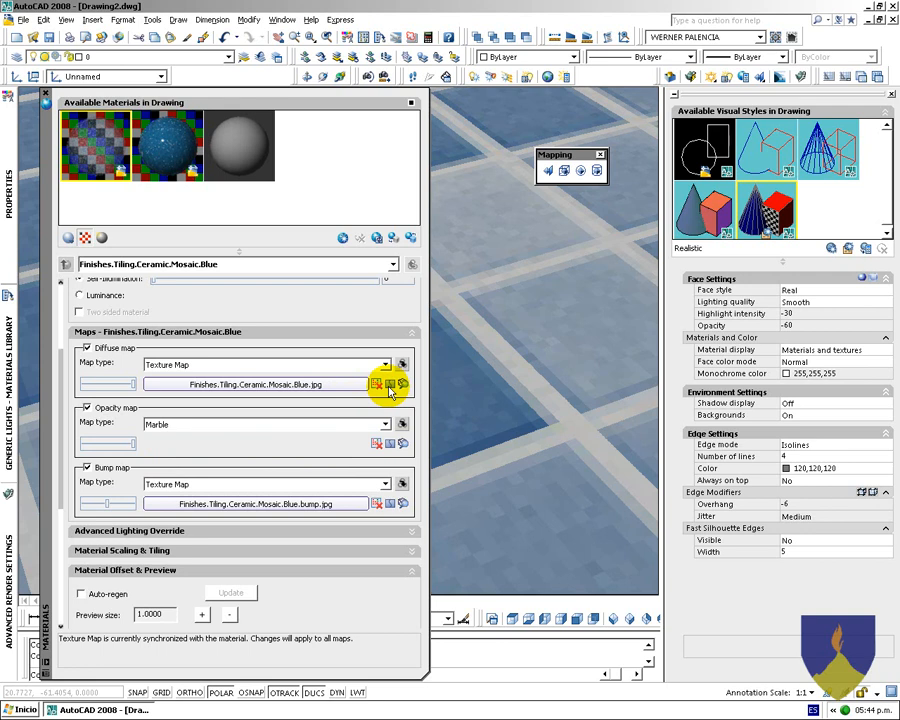
pyautogui.click(278, 424)
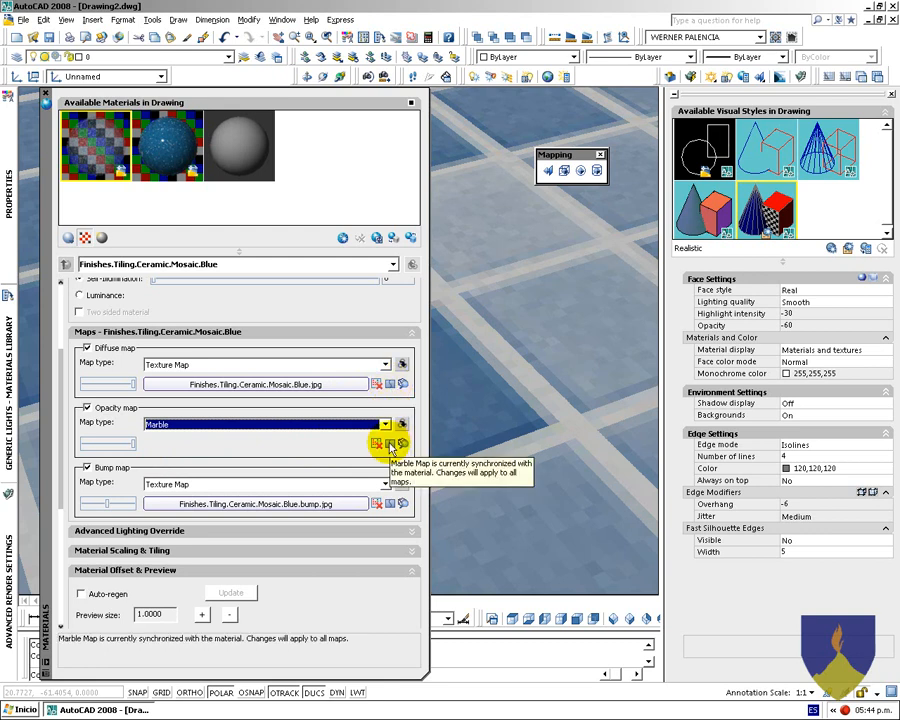
# Open Paint, paste the screen capture of the Marble map's synchronization tooltip, and switch back to AutoCAD
pyautogui.click(18, 708)
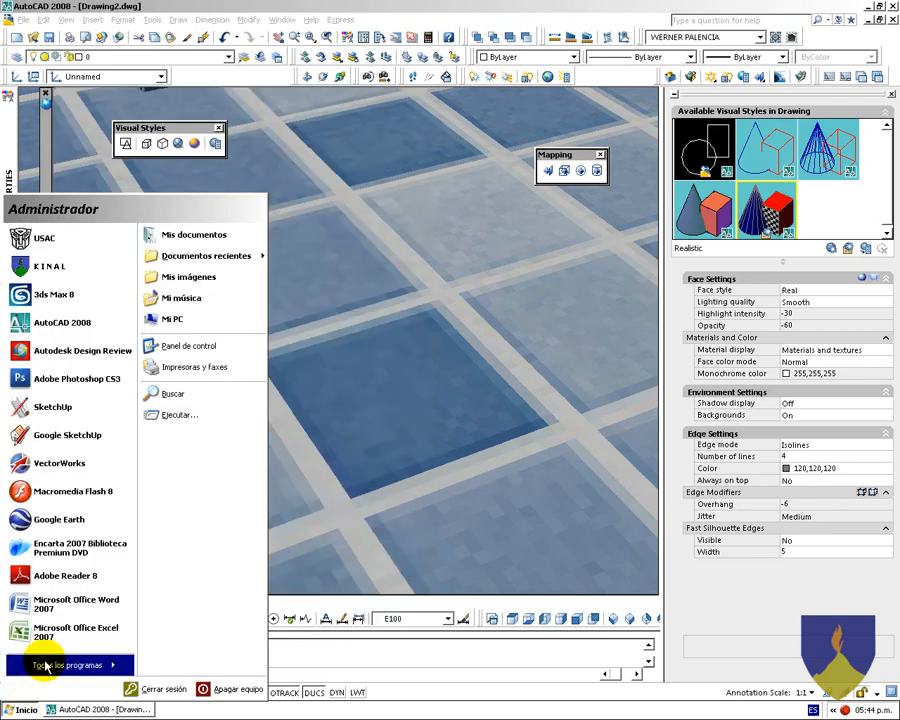
pyautogui.click(45, 666)
pyautogui.moveTo(255, 77)
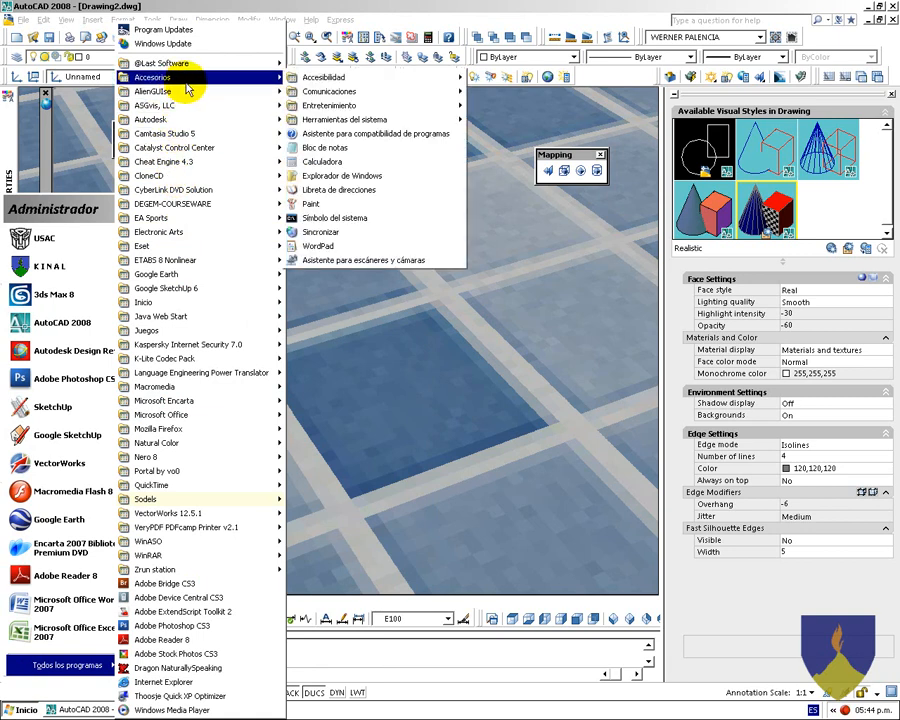
pyautogui.click(330, 203)
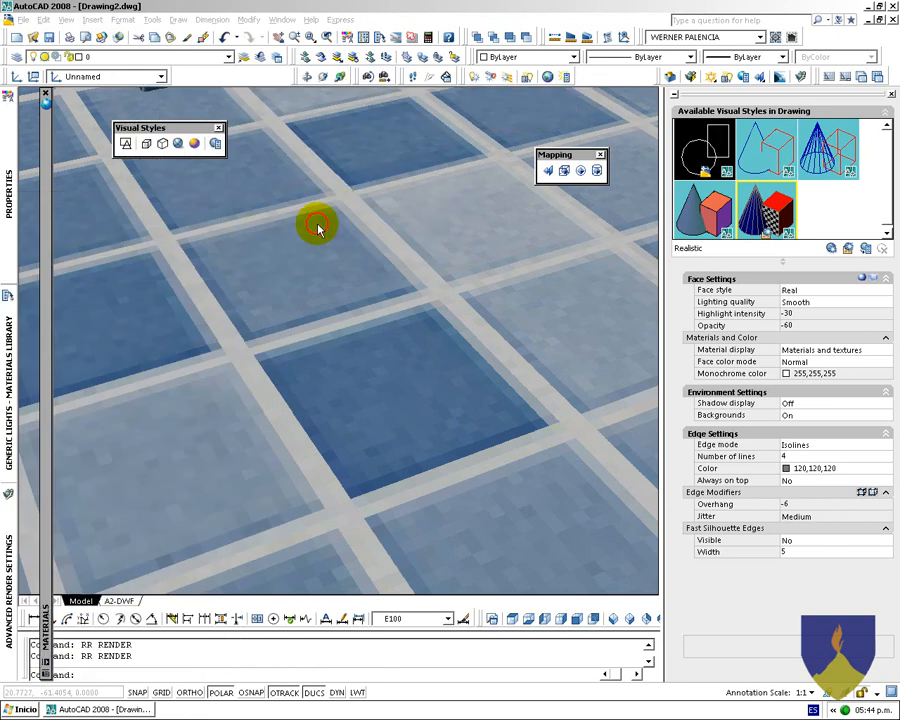
pyautogui.hotkey('ctrl', 'v')
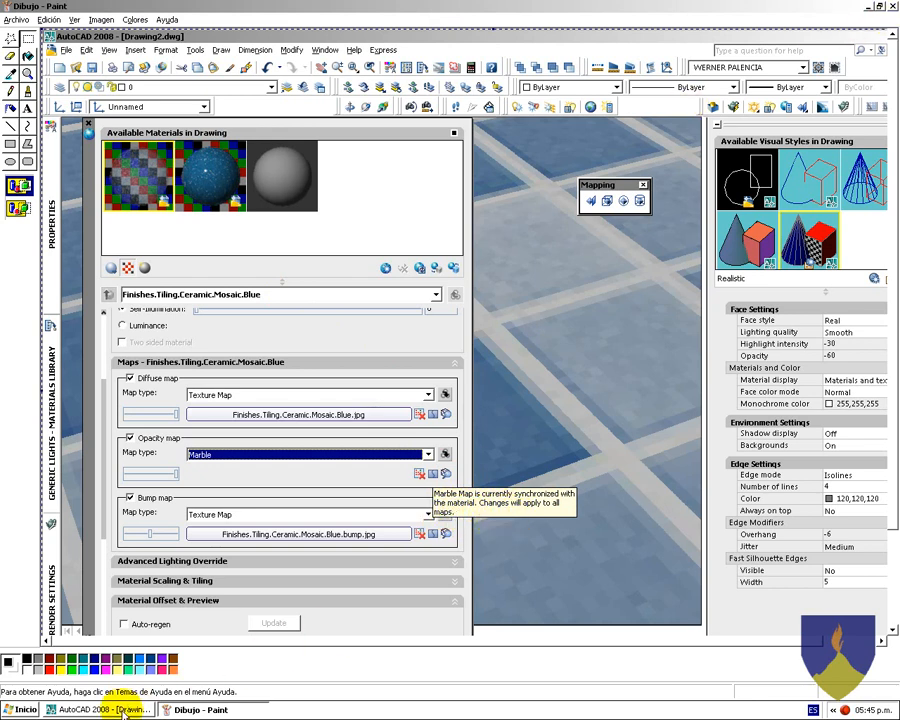
pyautogui.click(122, 709)
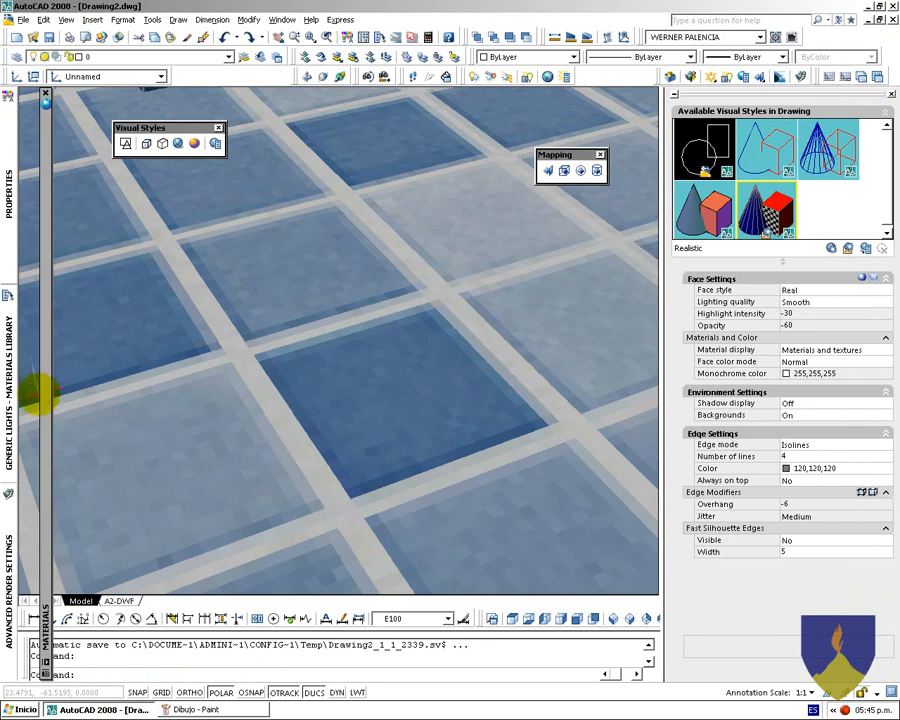
# Unsynchronize the Marble opacity map from the diffuse and bump maps, and open its marble settings
pyautogui.moveTo(50, 398)
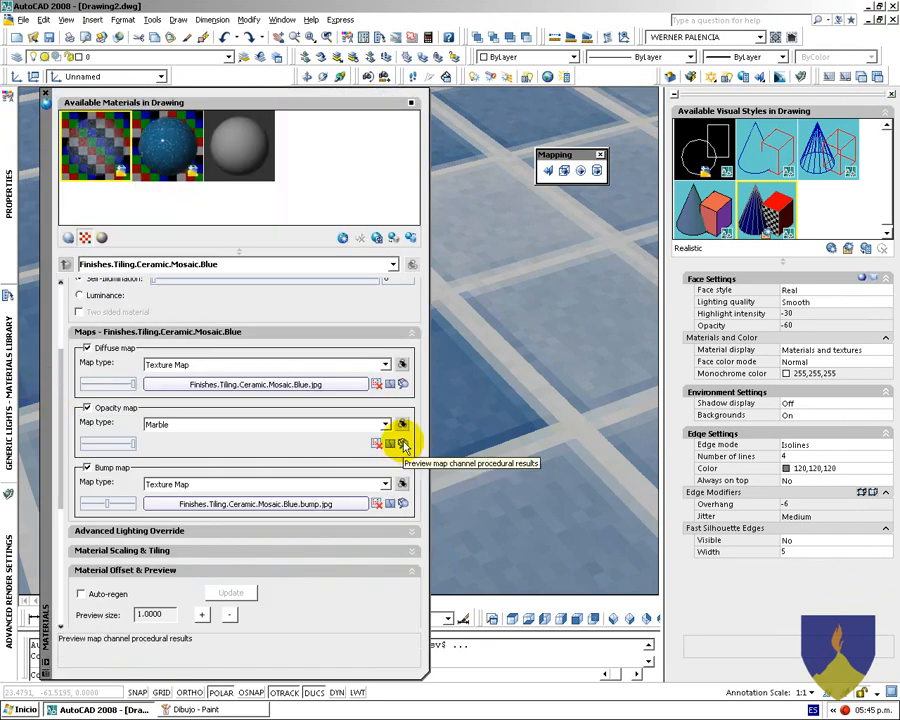
pyautogui.click(389, 384)
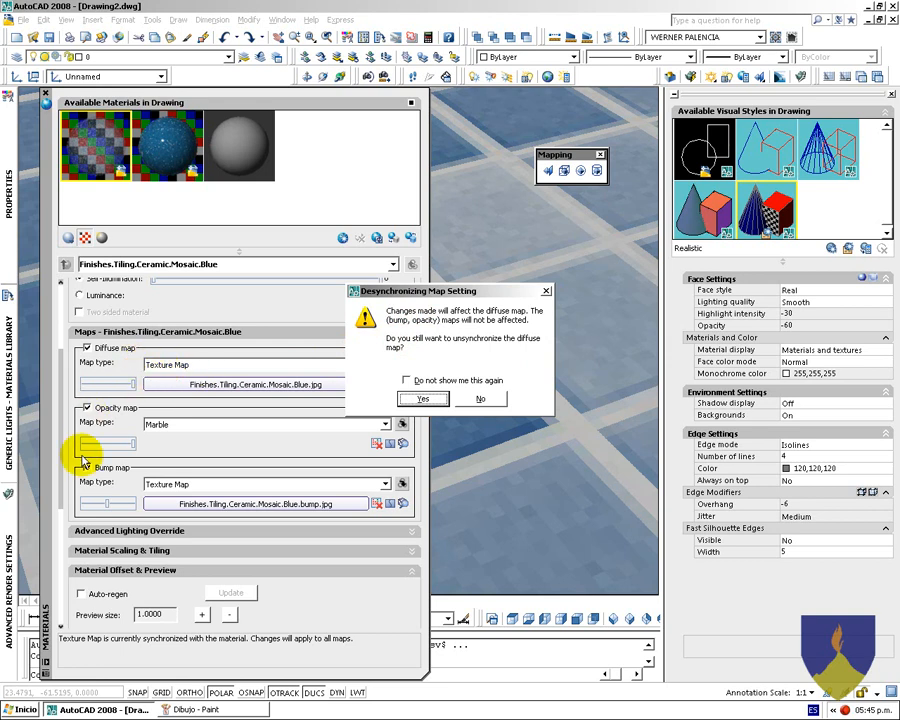
pyautogui.click(422, 398)
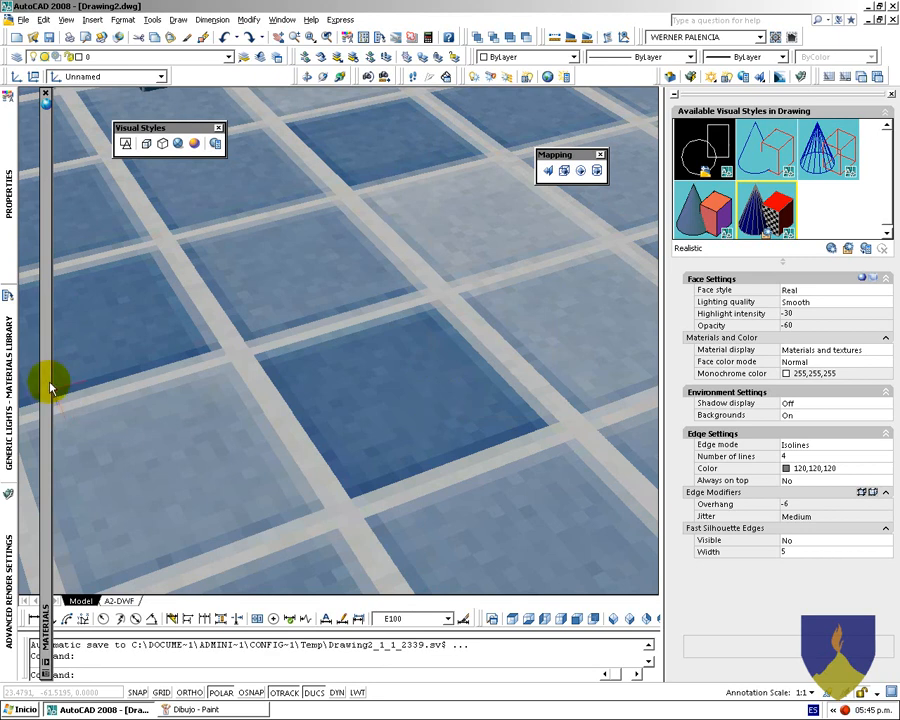
pyautogui.moveTo(48, 375)
pyautogui.click(396, 446)
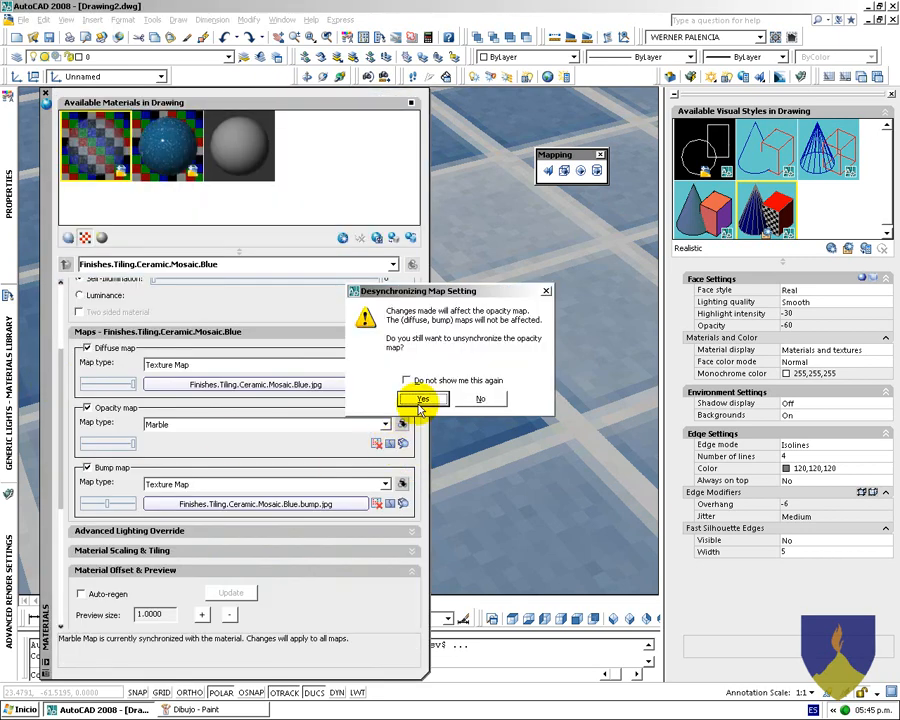
pyautogui.click(370, 451)
pyautogui.click(402, 384)
pyautogui.click(388, 503)
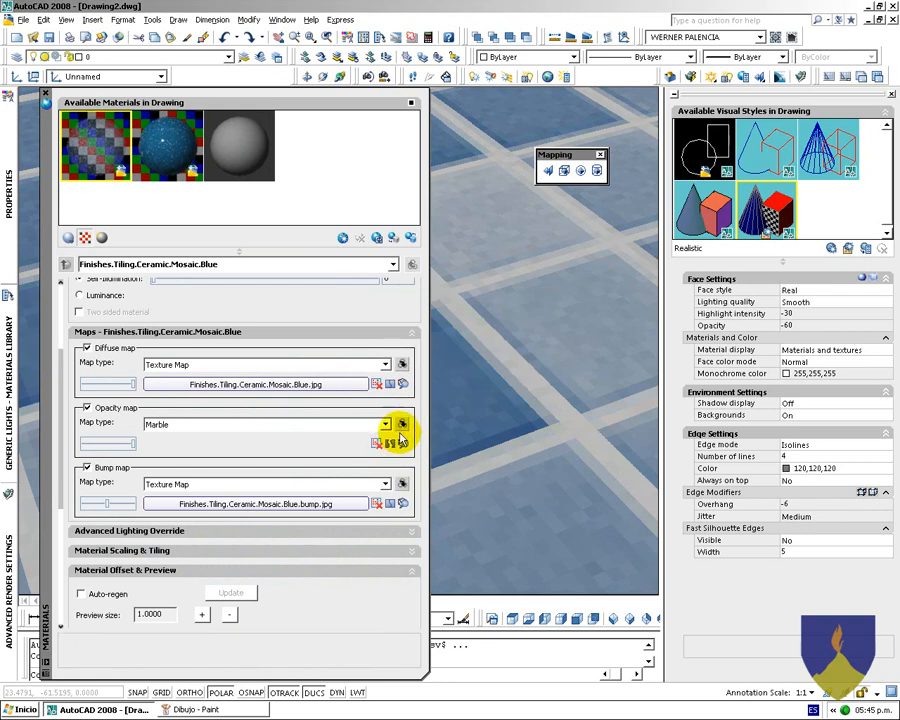
pyautogui.click(401, 425)
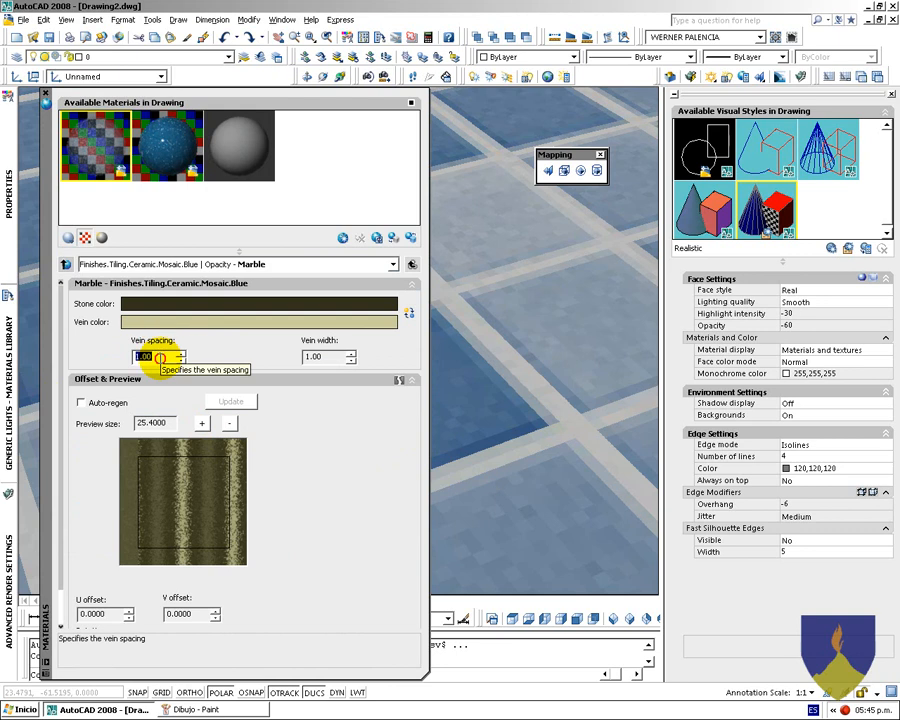
# Try a vein spacing and vein width of 0.10 for the Marble opacity map and update the preview
pyautogui.write('.1')
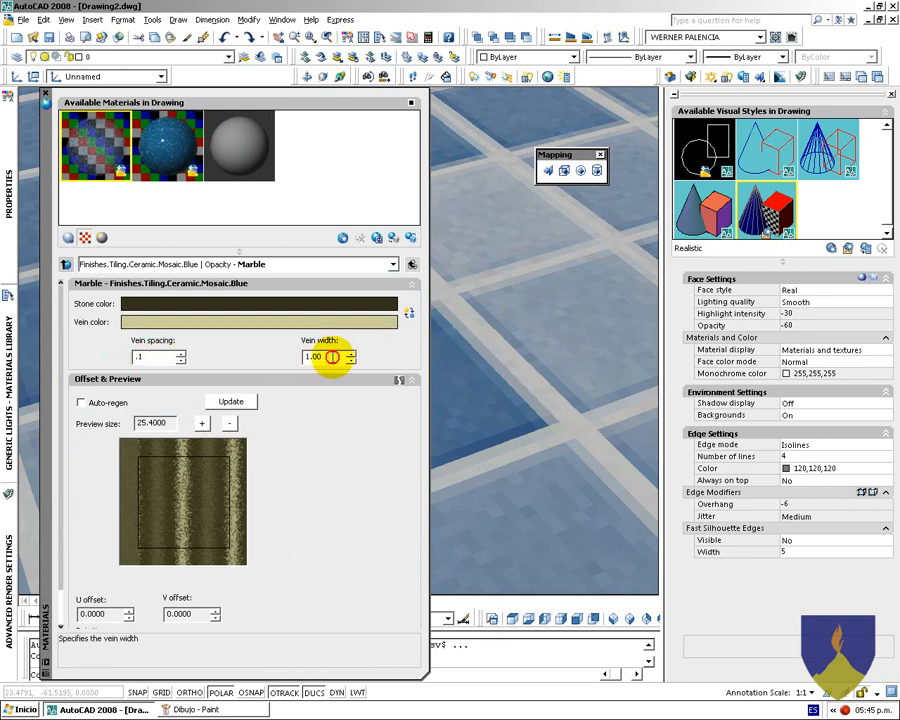
pyautogui.click(331, 357)
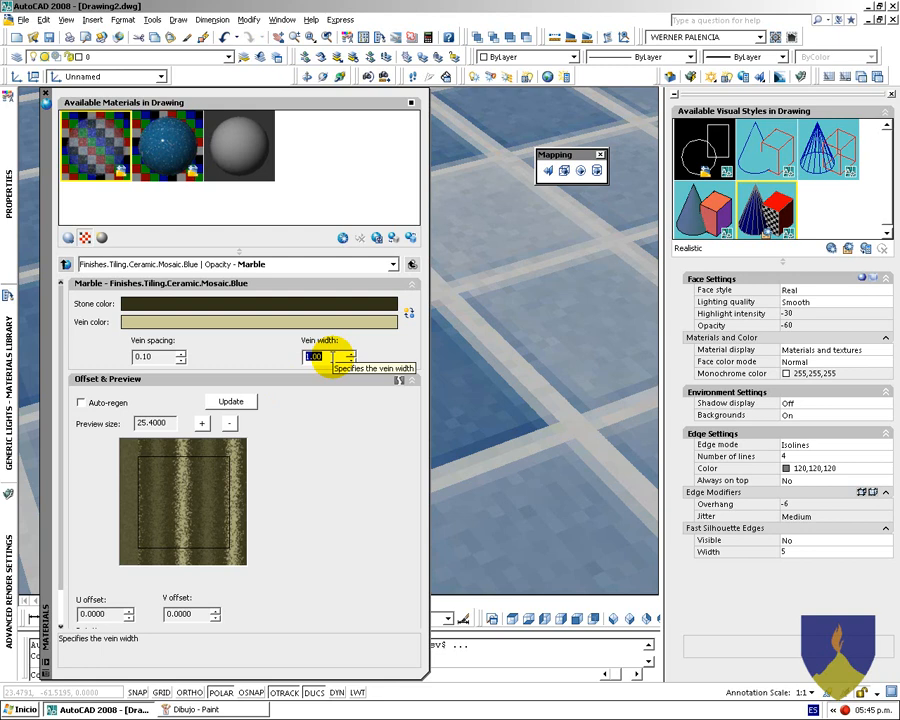
pyautogui.click(156, 357)
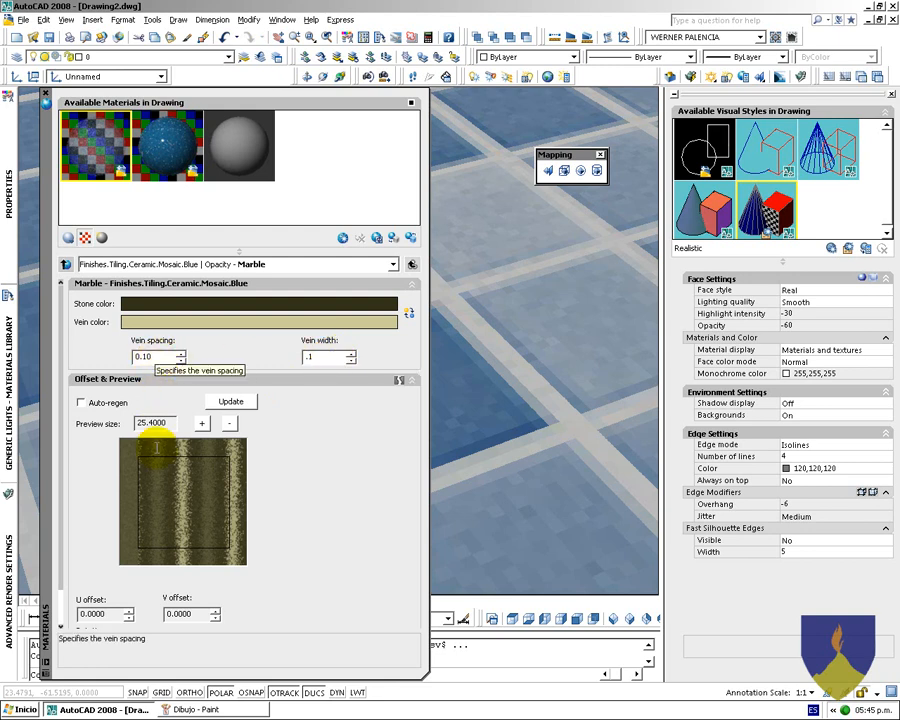
pyautogui.click(232, 403)
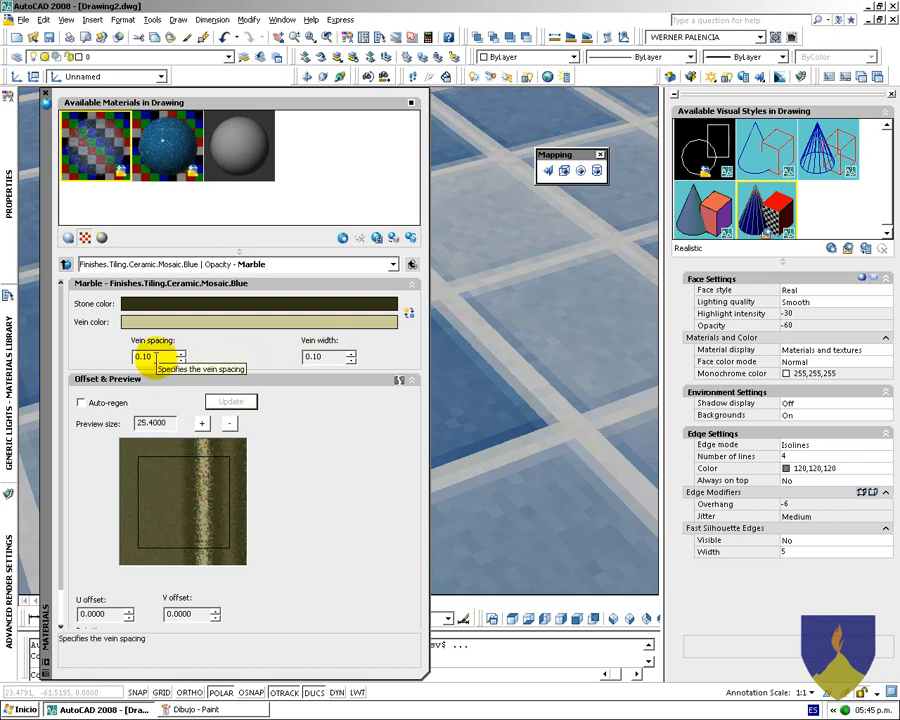
# Try a vein spacing and vein width of 10 for the Marble opacity map and update the preview
pyautogui.write('0')
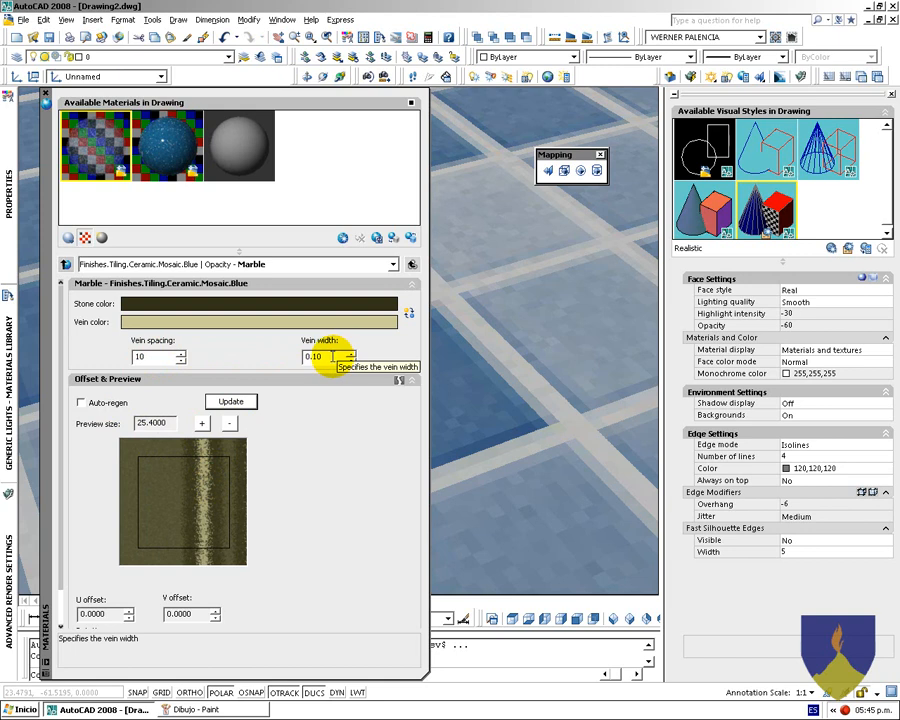
pyautogui.doubleClick(333, 356)
pyautogui.write('10')
pyautogui.click(228, 401)
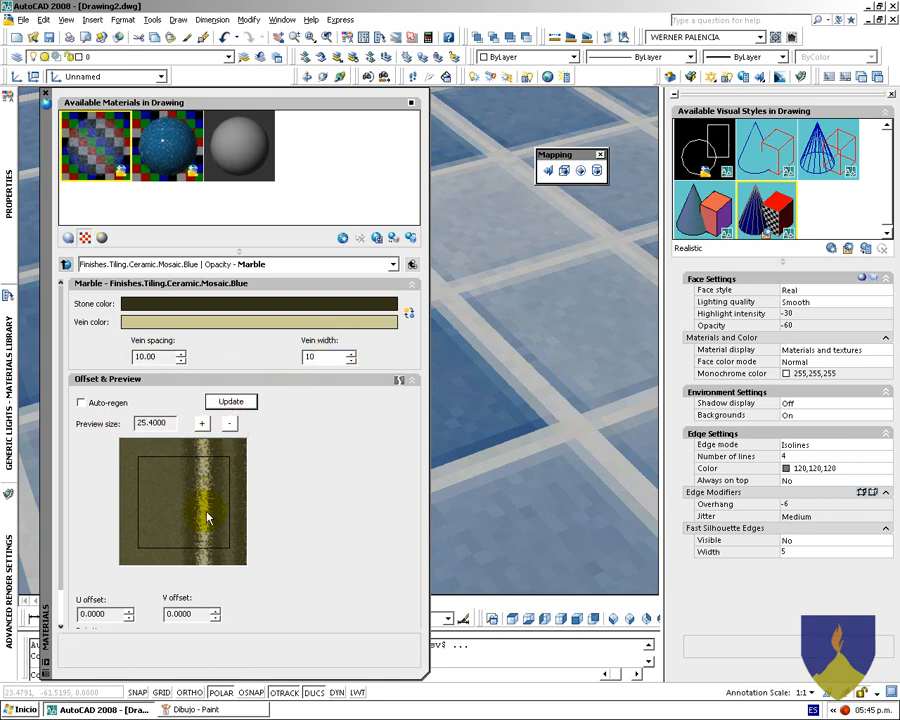
pyautogui.click(229, 403)
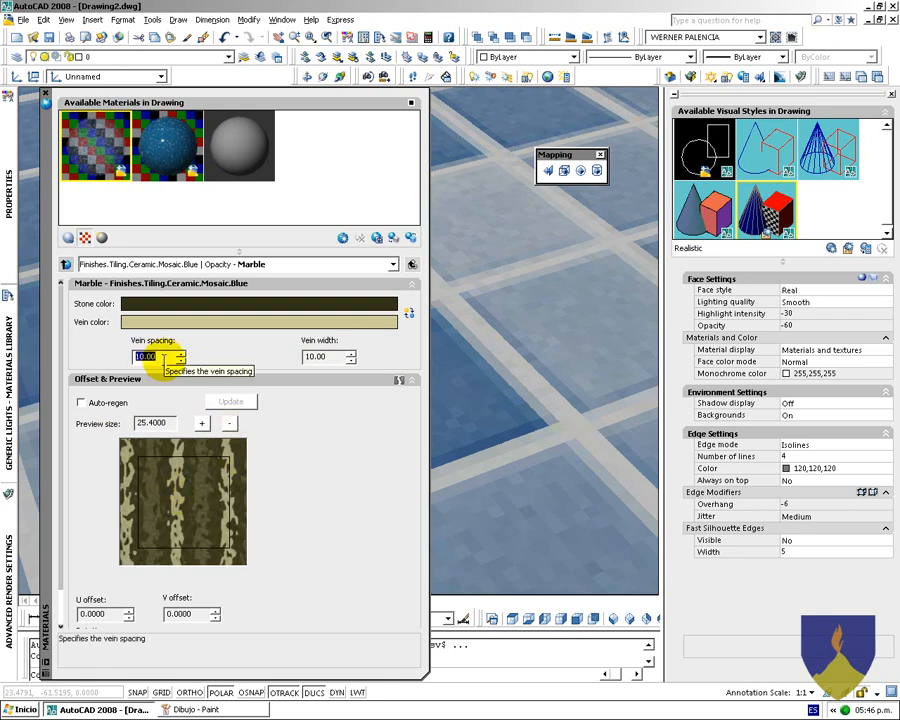
# Set the Marble opacity map's vein spacing and vein width to 50
pyautogui.click(321, 356)
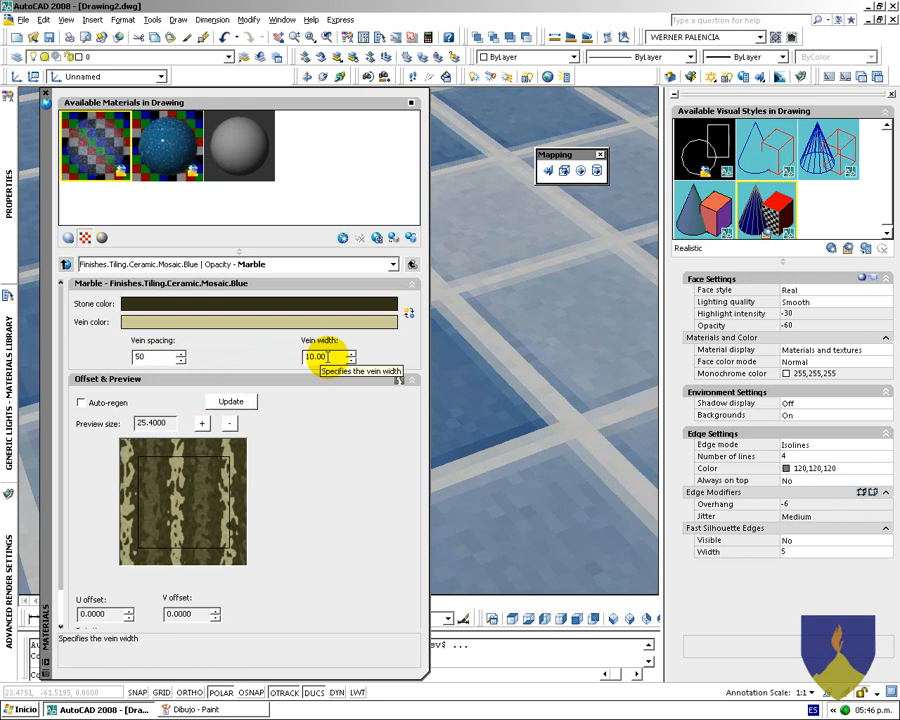
pyautogui.doubleClick(326, 357)
pyautogui.write('50')
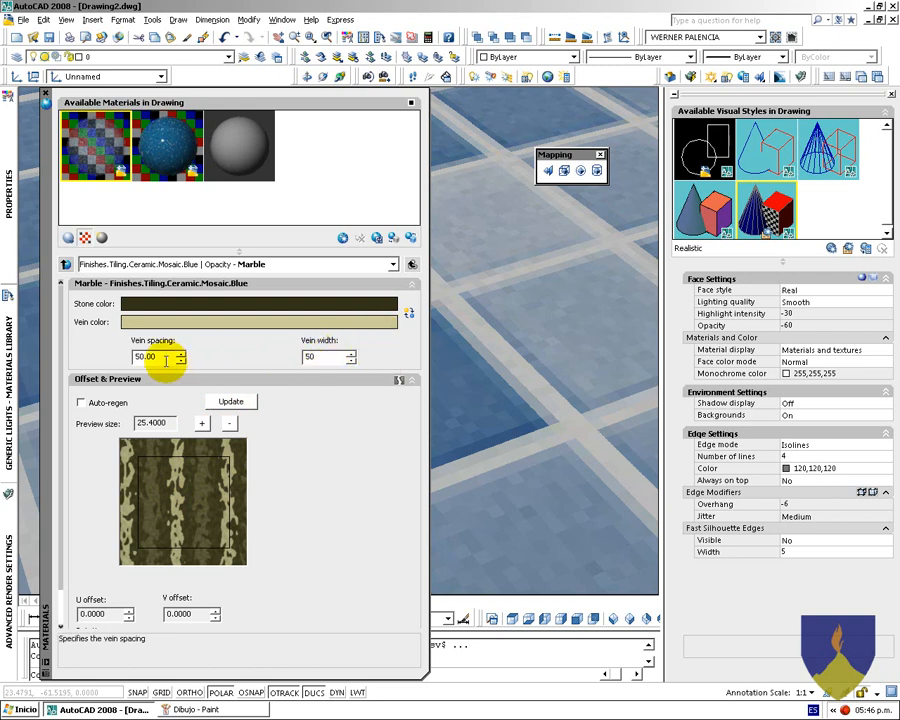
# Set the Marble opacity map's vein spacing and vein width to 20 and update the preview
pyautogui.click(247, 402)
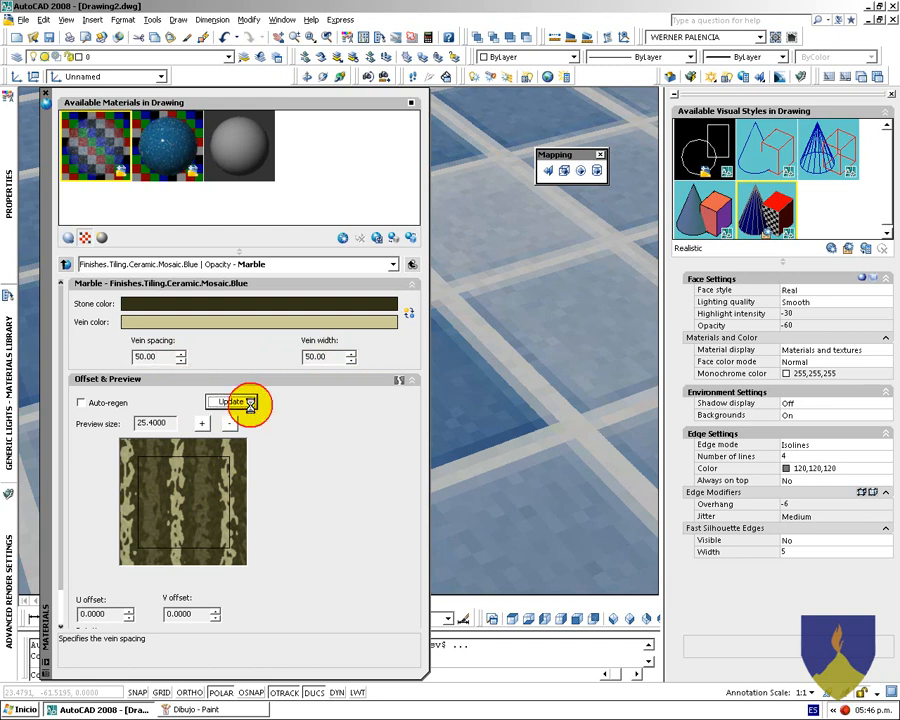
pyautogui.click(157, 358)
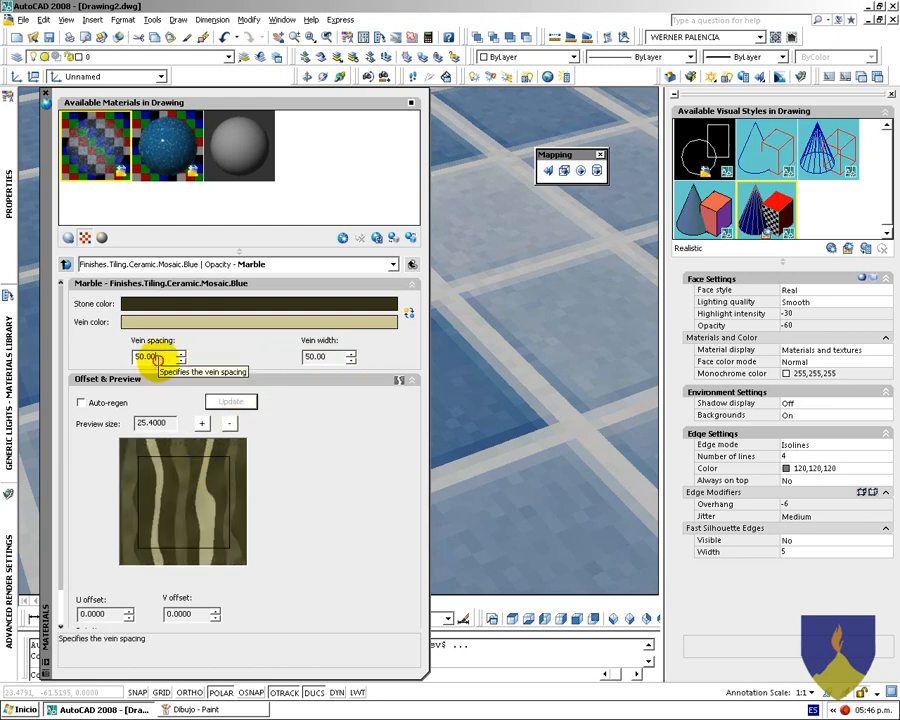
pyautogui.write('20')
pyautogui.click(330, 357)
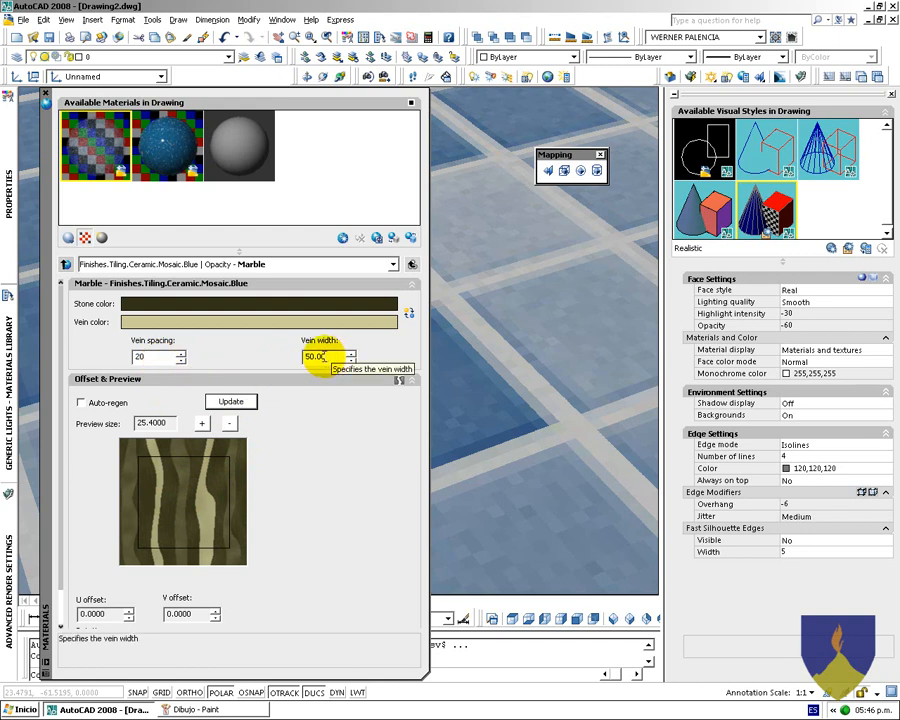
pyautogui.write('20')
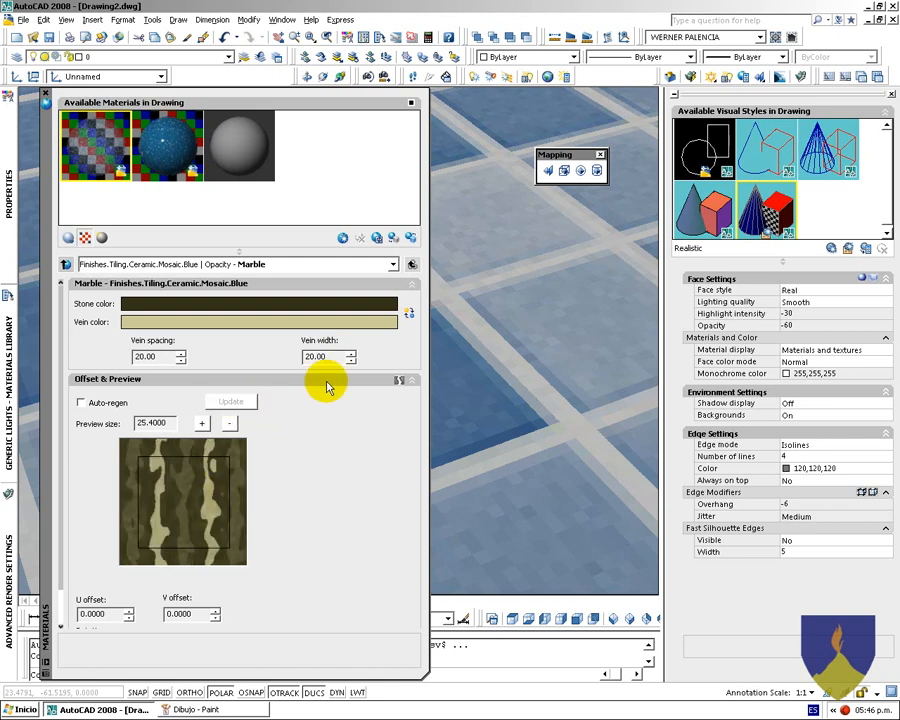
# Return to the blue mosaic material's main settings and render the scene to check the Marble opacity map on the tiled slab
pyautogui.click(411, 264)
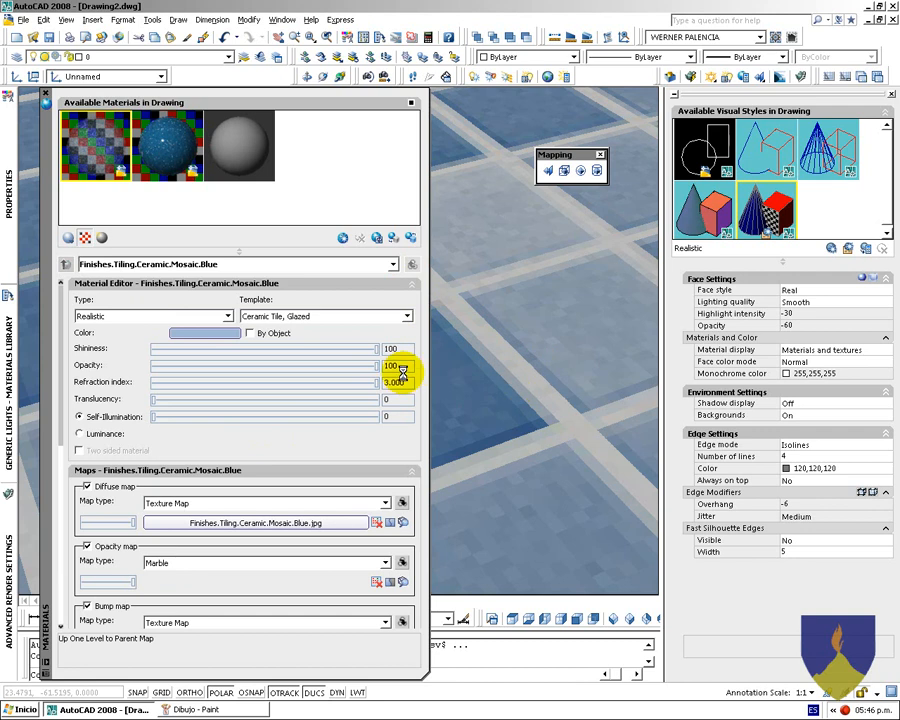
pyautogui.click(401, 505)
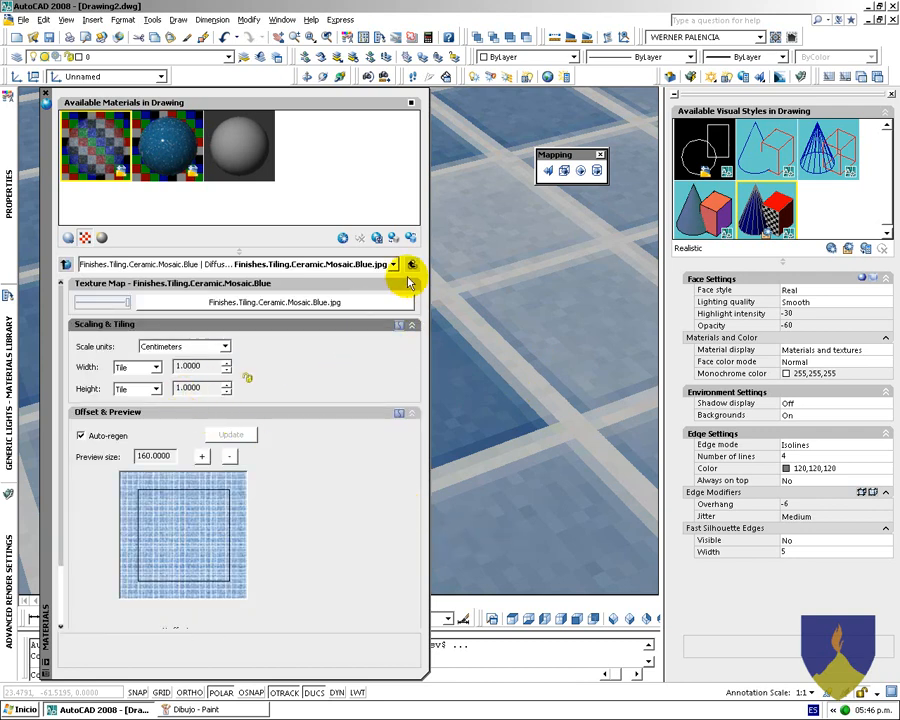
pyautogui.click(411, 264)
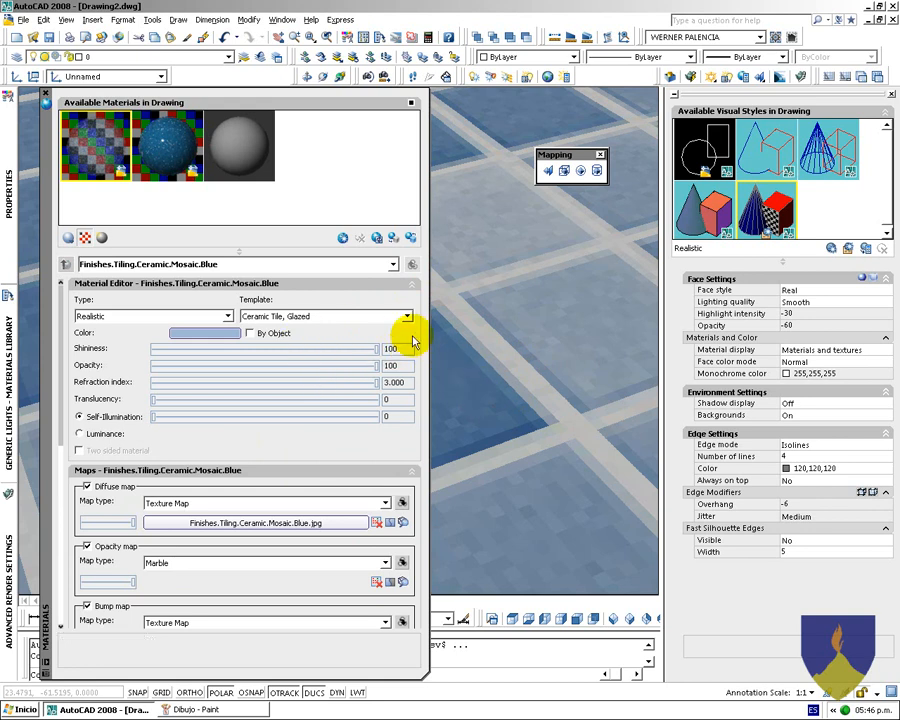
pyautogui.scroll(-2, 445, 361)
pyautogui.scroll(-3, 430, 358)
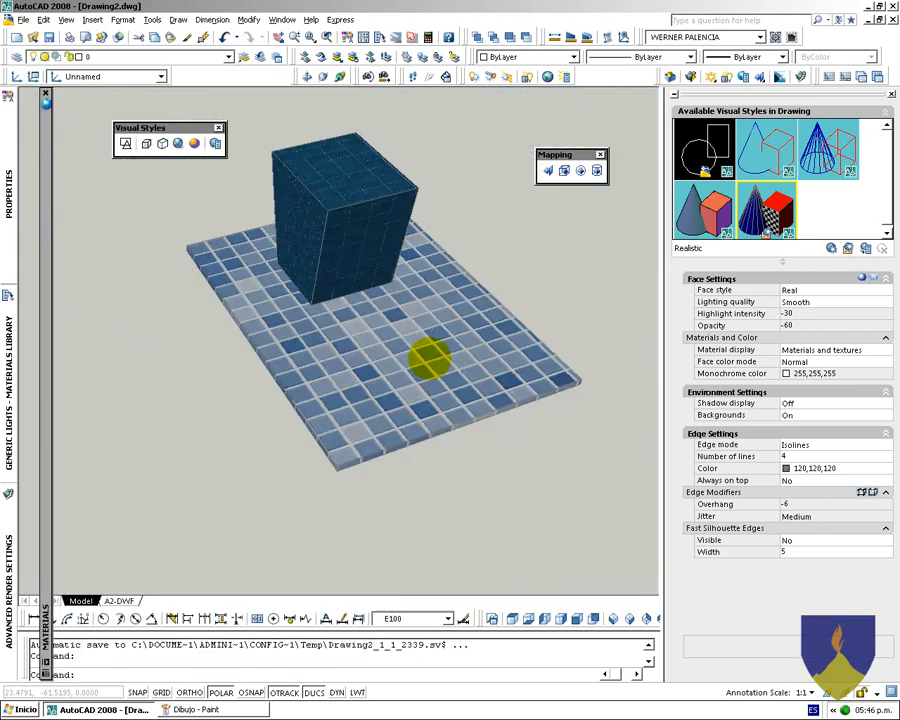
pyautogui.press('Return')
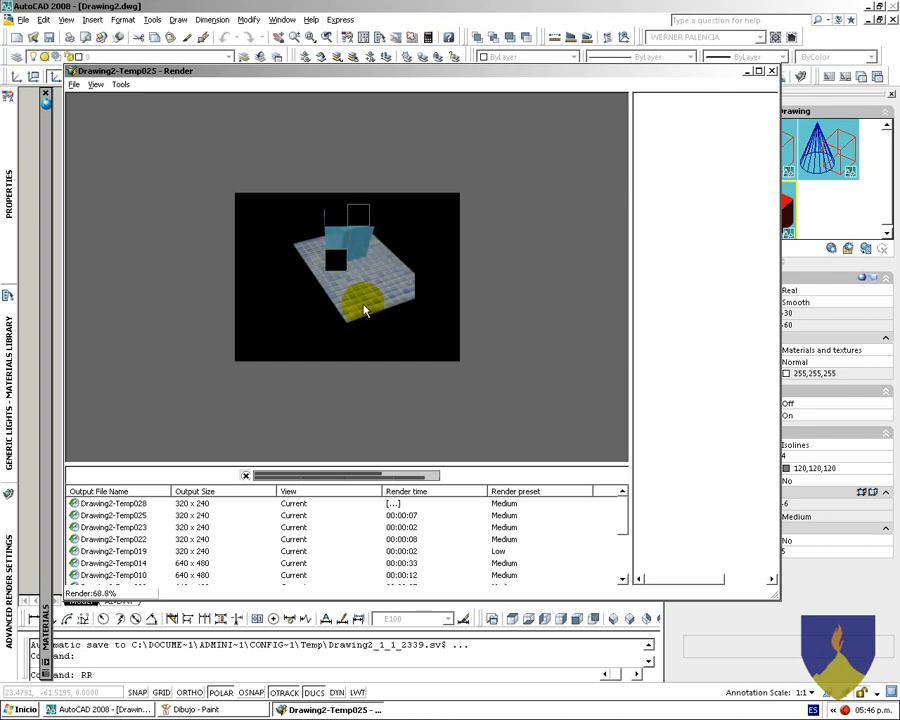
pyautogui.scroll(1, 371, 296)
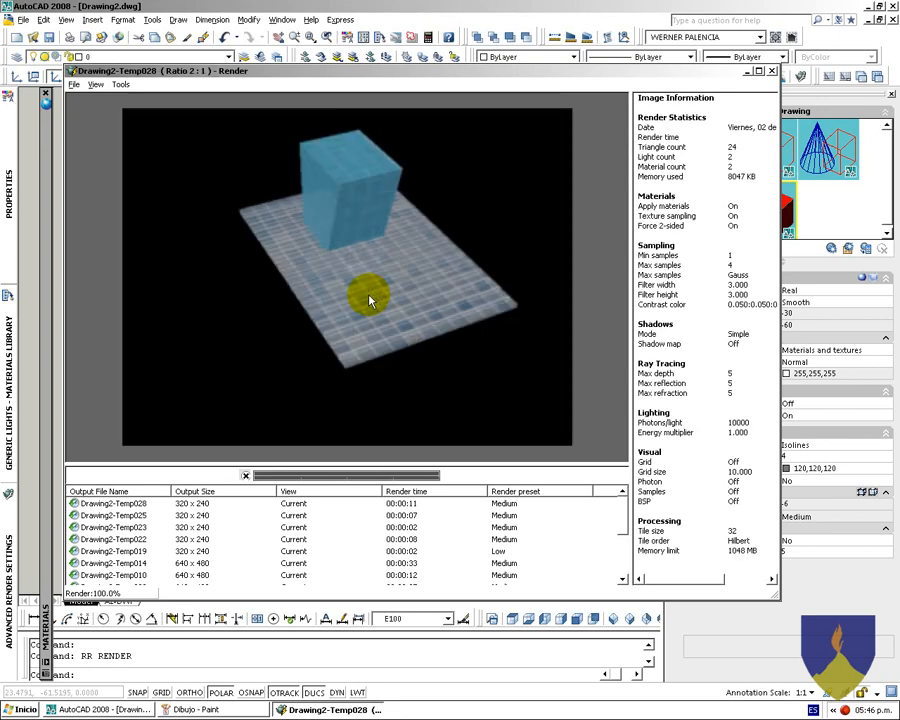
pyautogui.scroll(1, 408, 326)
pyautogui.scroll(-1, 406, 323)
pyautogui.press('Escape')
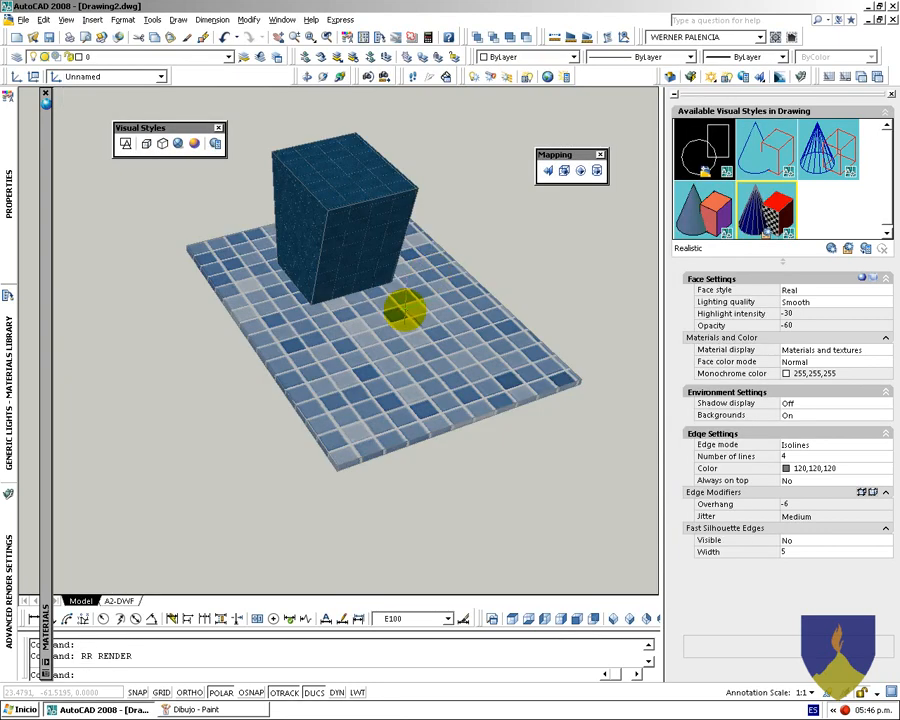
# Examine the blue mosaic material's Material Scaling & Tiling and Advanced Lighting Override settings
pyautogui.moveTo(48, 395)
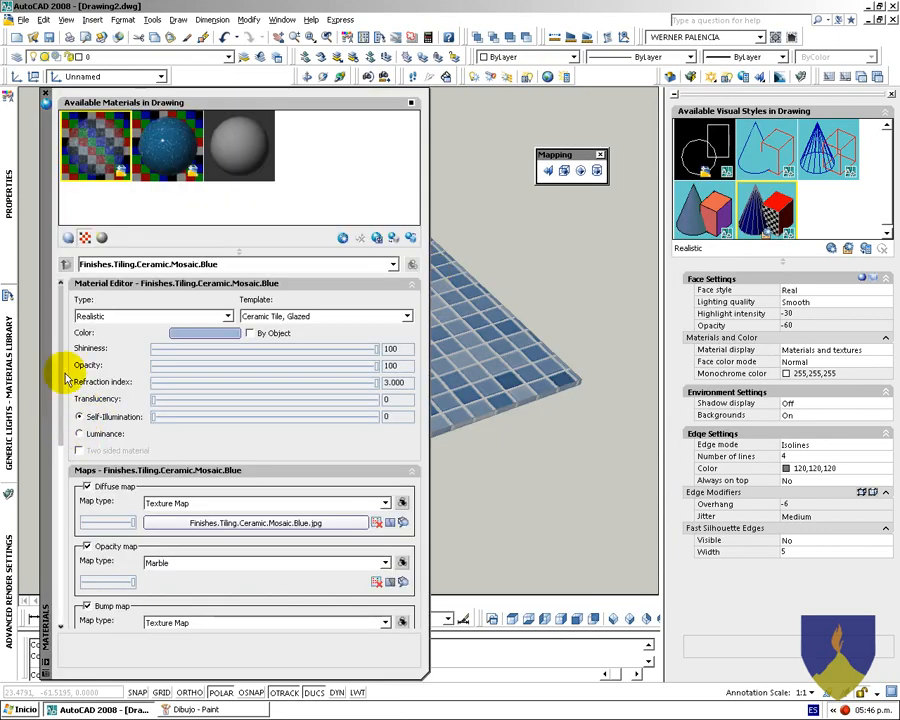
pyautogui.scroll(-5, 70, 385)
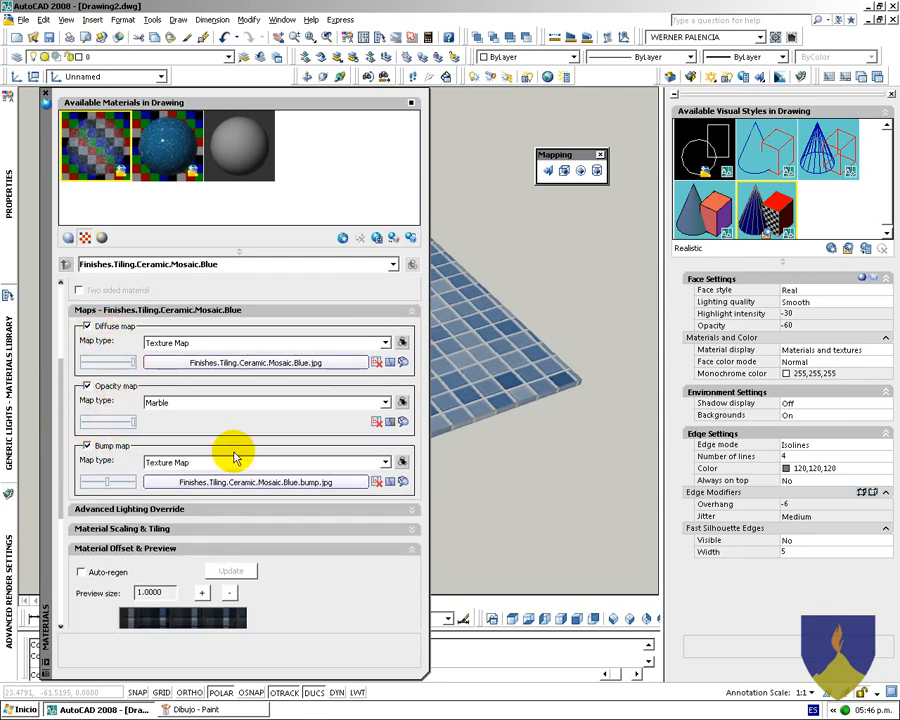
pyautogui.moveTo(60, 401); pyautogui.dragTo(53, 497)
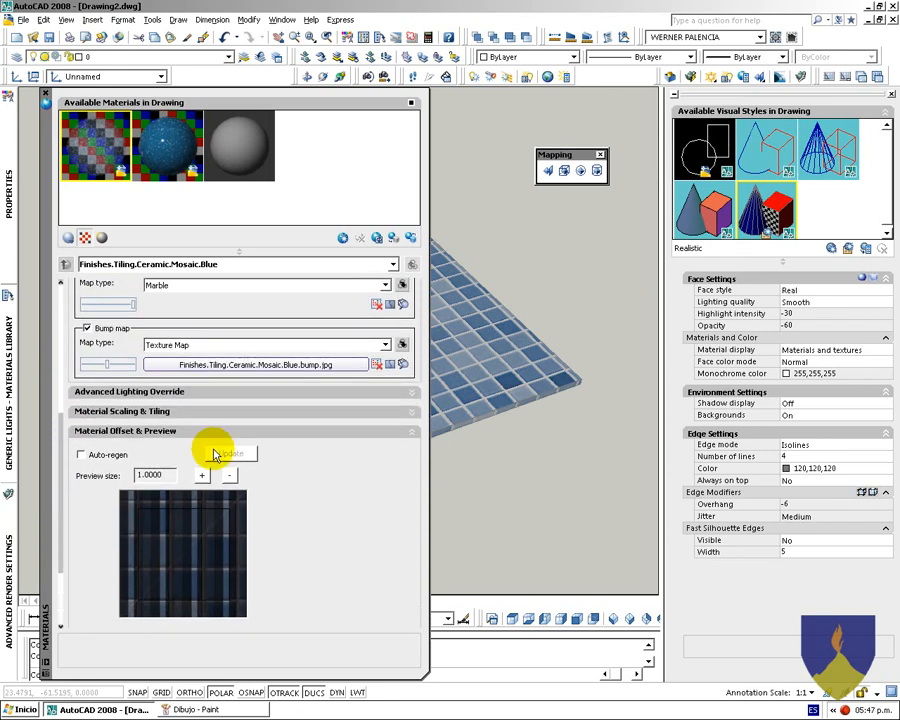
pyautogui.click(410, 414)
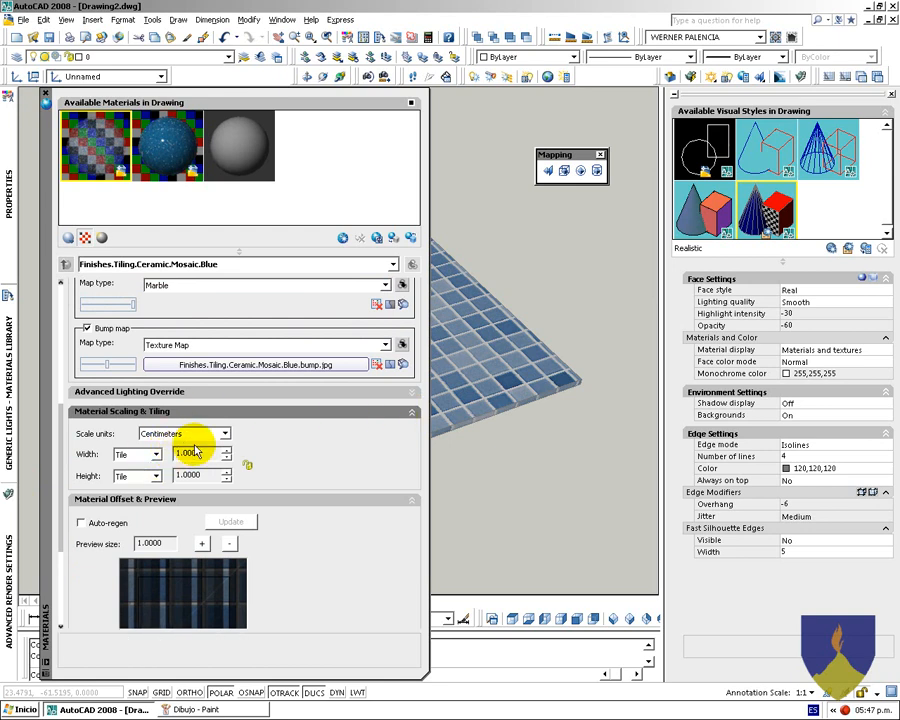
pyautogui.click(412, 390)
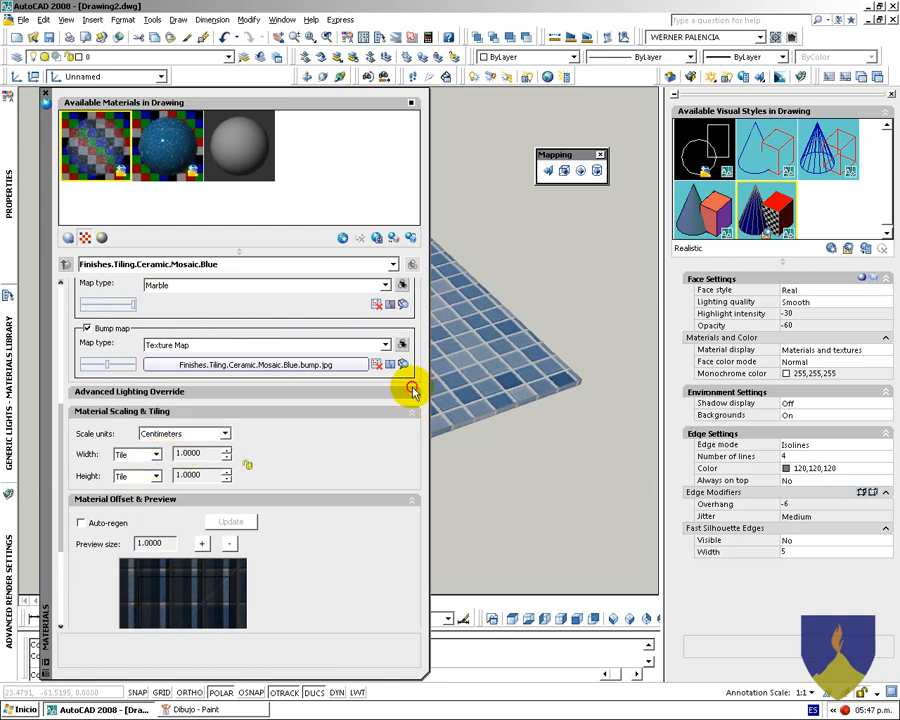
pyautogui.click(412, 392)
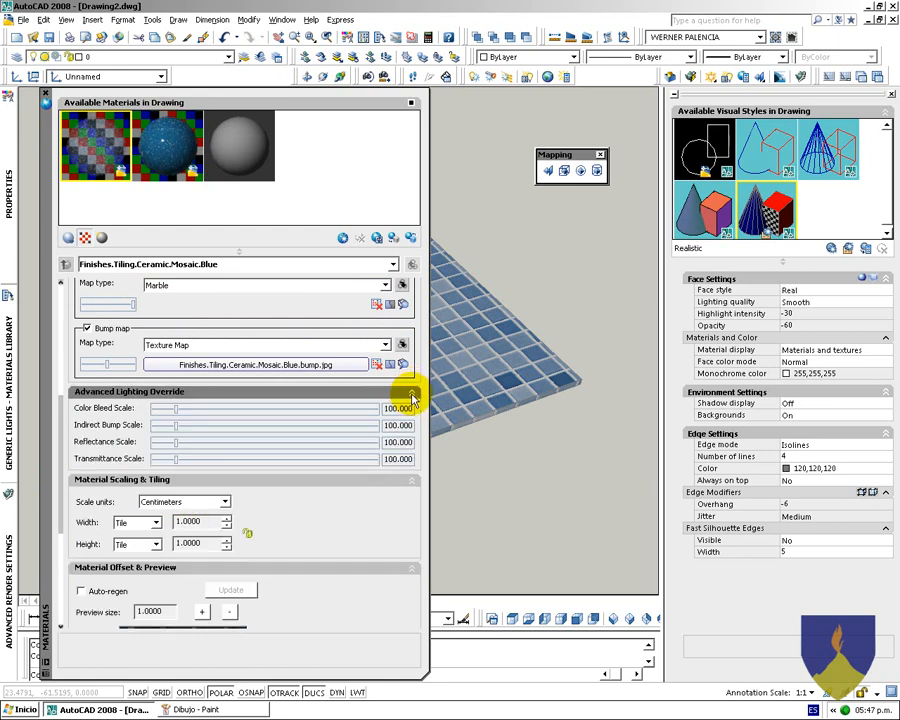
pyautogui.click(412, 395)
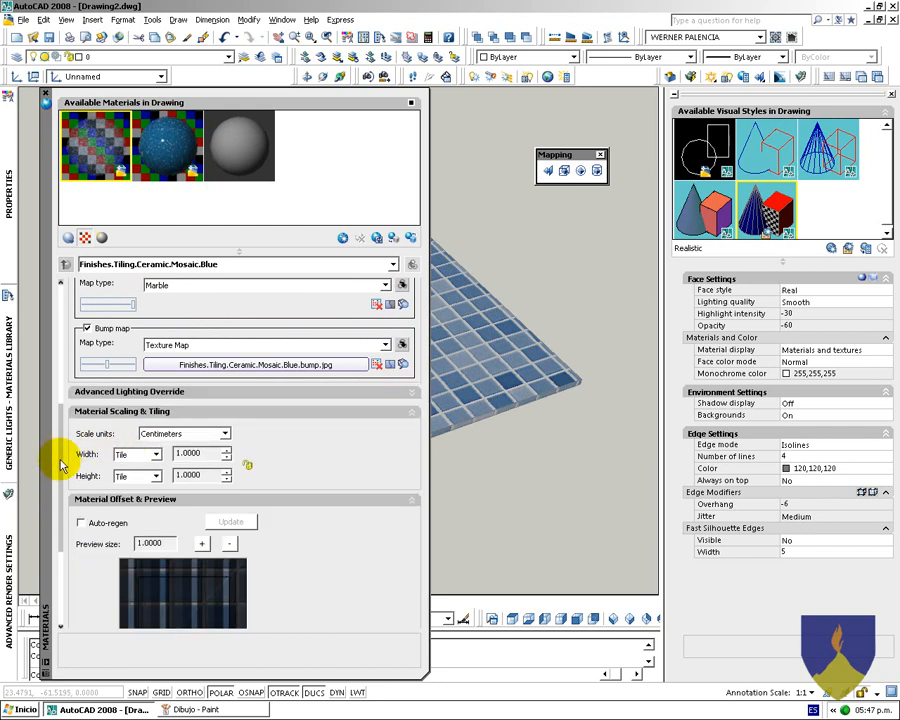
# Set the blue mosaic material's self-illumination to 61 and render the scene
pyautogui.scroll(3, 62, 418)
pyautogui.scroll(3, 62, 418)
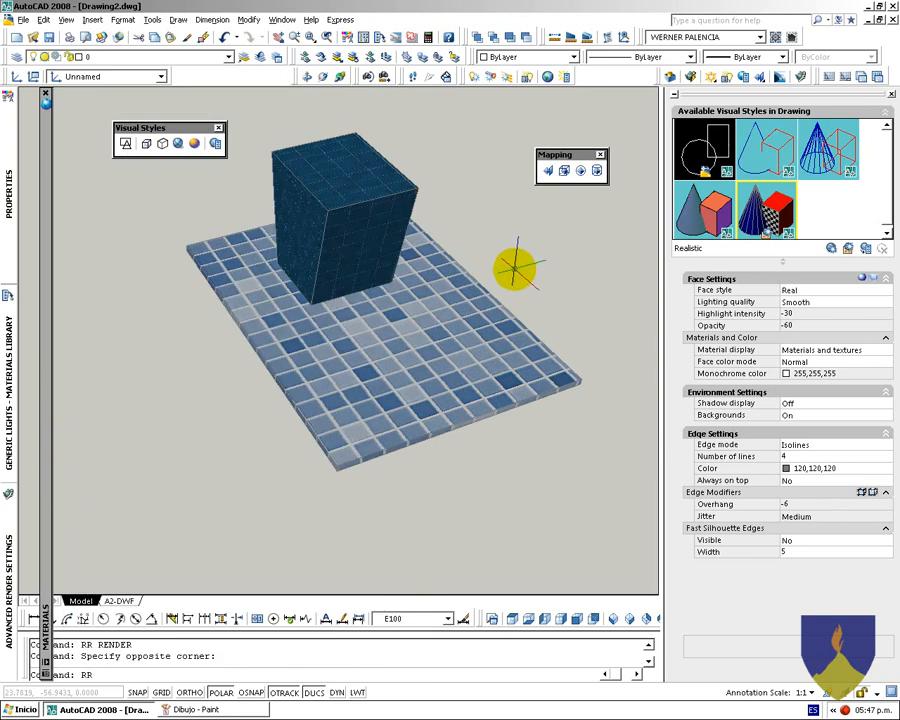
pyautogui.press('Return')
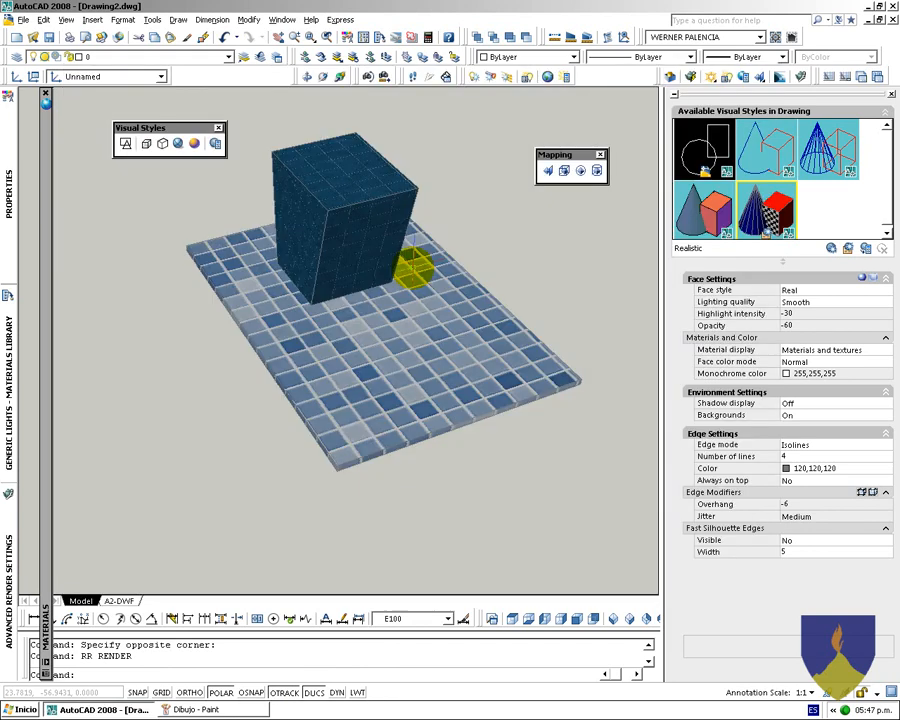
# Delete both the tiled box and the slab beneath it from the drawing
pyautogui.click(496, 225)
pyautogui.click(490, 259)
pyautogui.press('Escape')
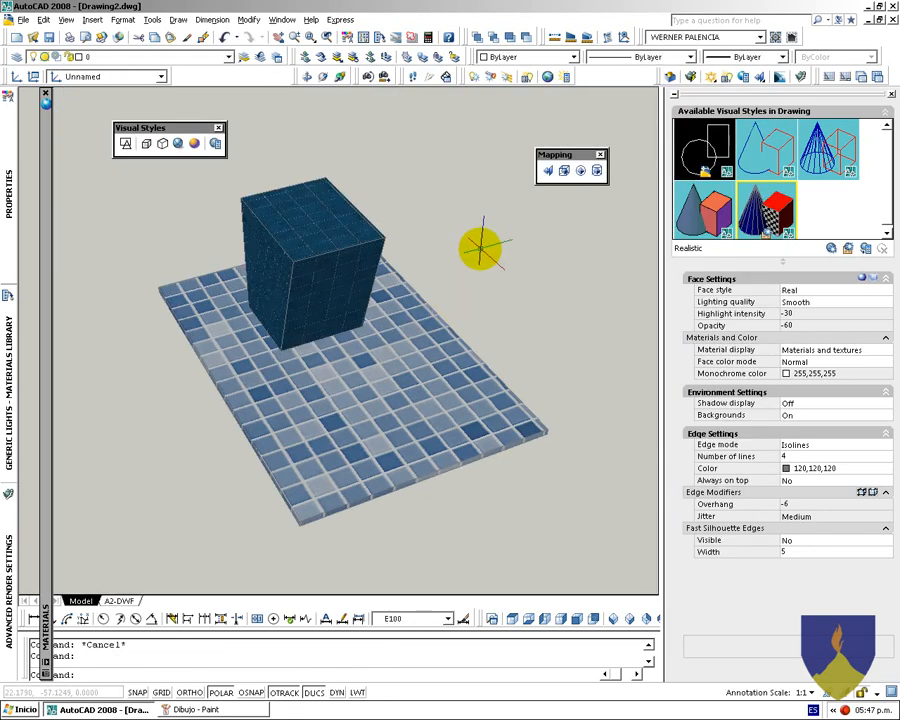
pyautogui.click(477, 244)
pyautogui.click(313, 366)
pyautogui.press('Delete')
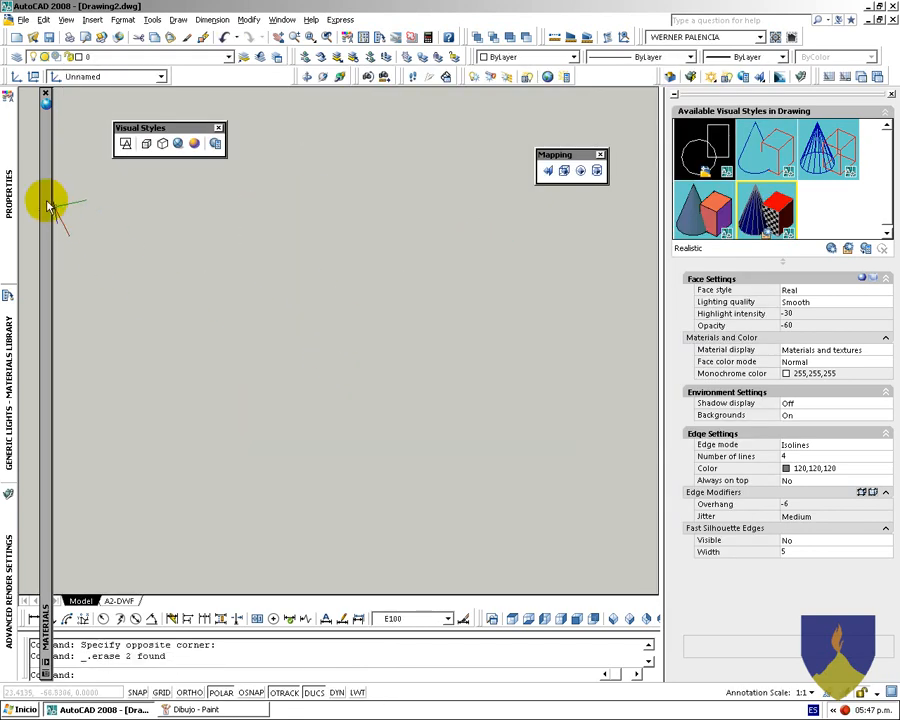
pyautogui.moveTo(45, 197)
pyautogui.rightClick(328, 200)
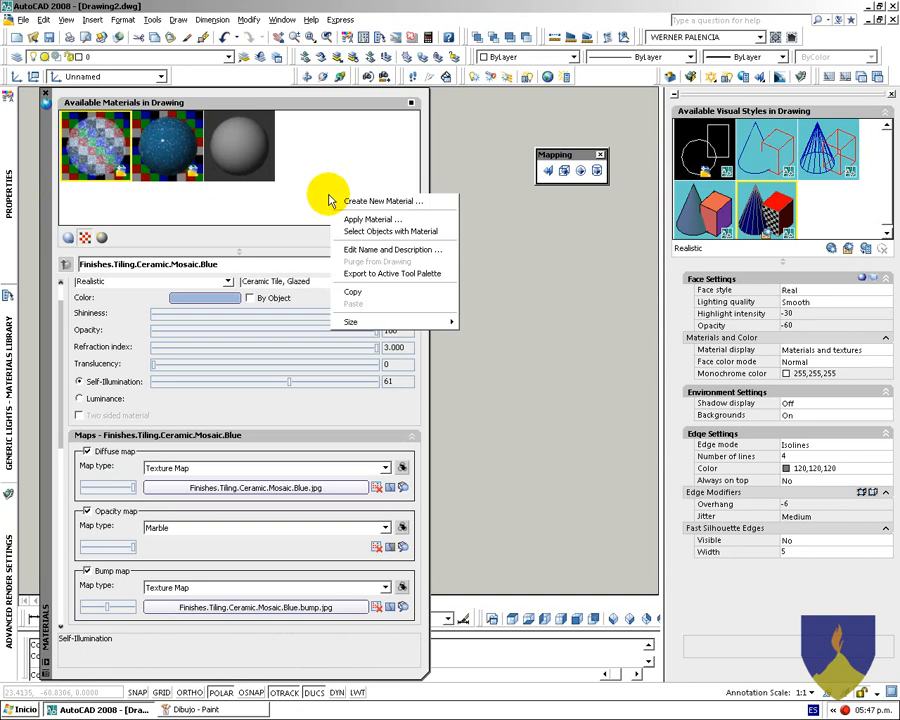
pyautogui.click(302, 213)
pyautogui.click(189, 207)
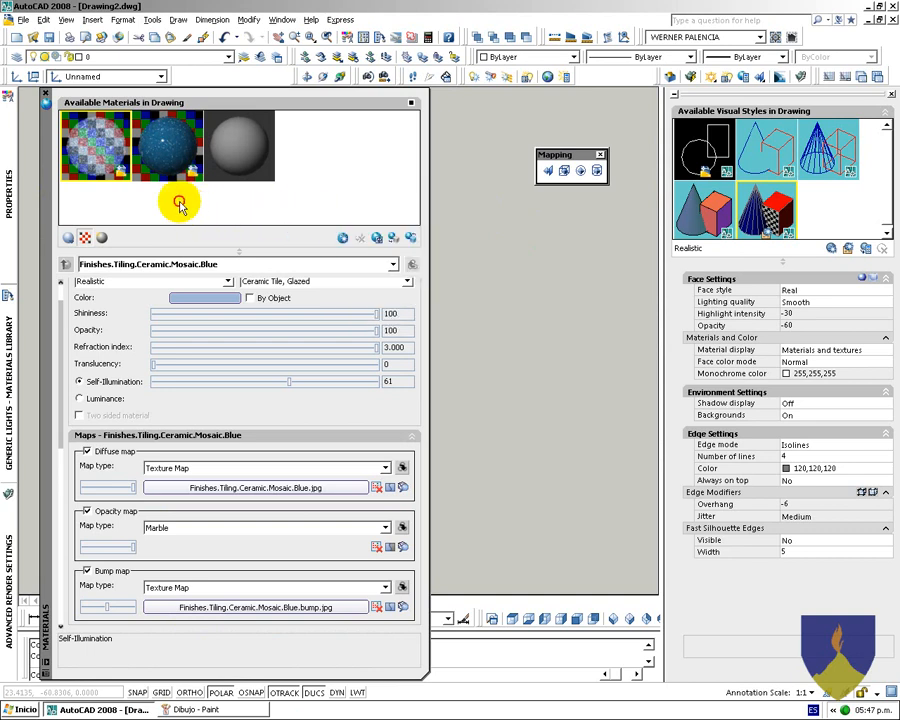
pyautogui.rightClick(113, 146)
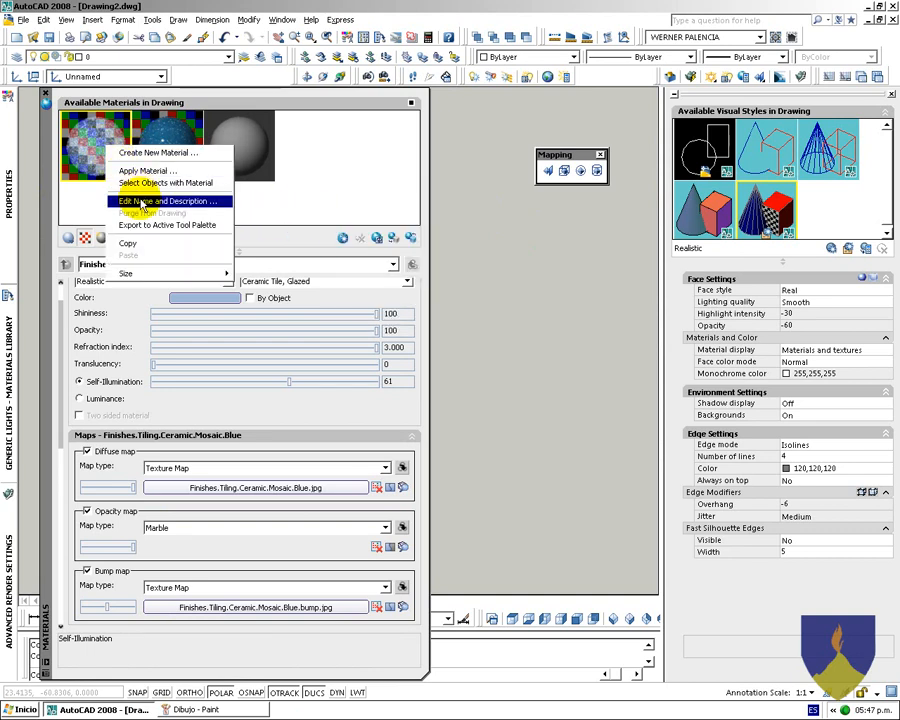
pyautogui.click(315, 177)
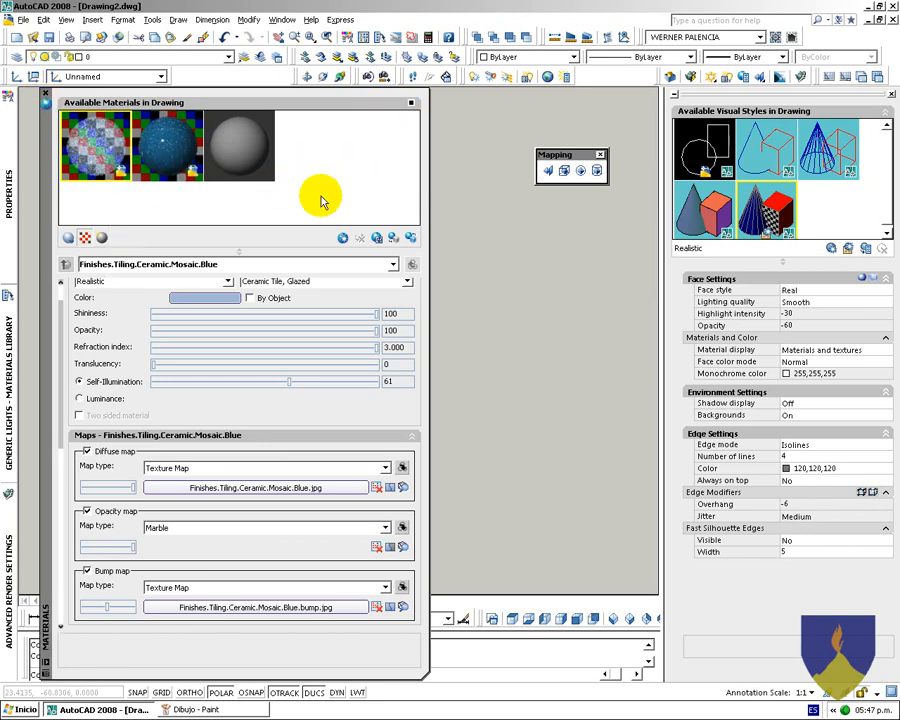
# Dock the floating Mapping and Visual Styles toolbars among the other toolbars above the drawing area
pyautogui.click(545, 297)
pyautogui.click(492, 245)
pyautogui.moveTo(566, 155); pyautogui.dragTo(612, 82)
pyautogui.moveTo(165, 125); pyautogui.dragTo(228, 97)
pyautogui.click(275, 209)
pyautogui.press('Escape')
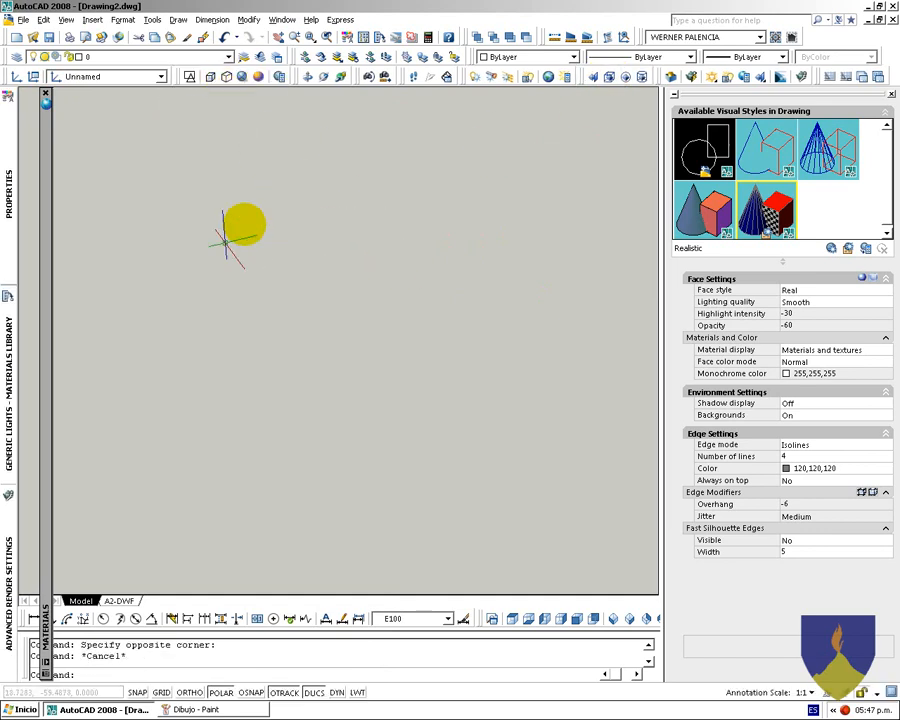
# Create a new material named PRUEBA and set its type to Realistic Metal
pyautogui.moveTo(40, 205)
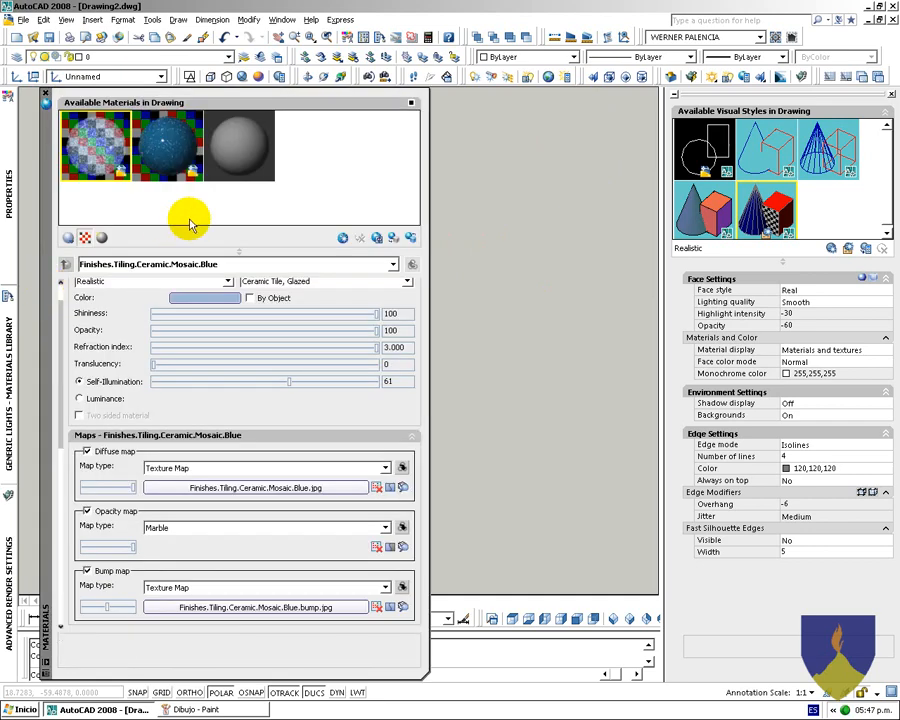
pyautogui.click(343, 238)
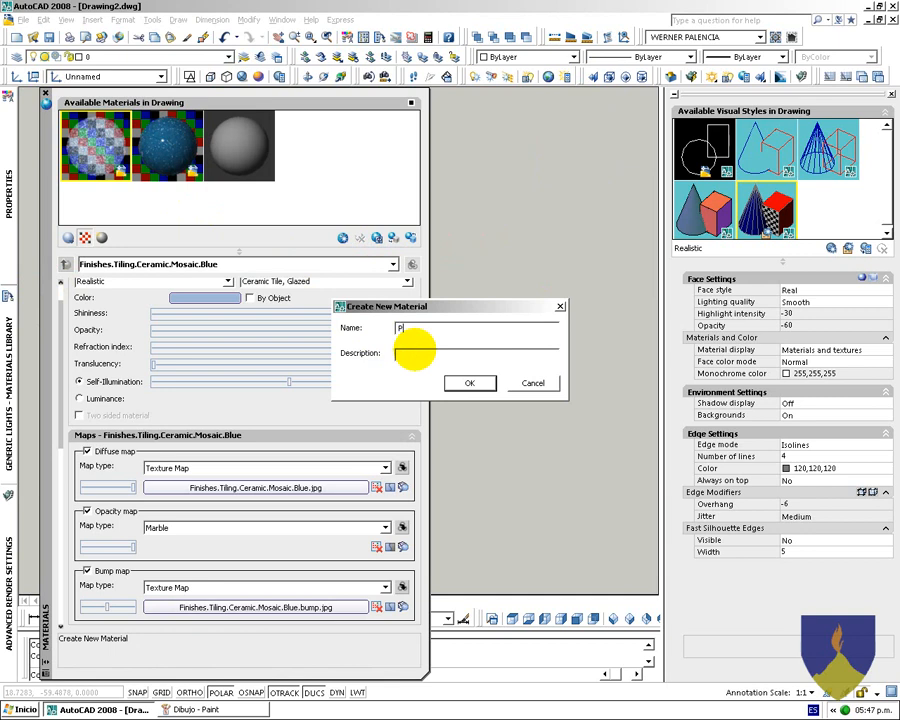
pyautogui.write('PRUEBA')
pyautogui.press('Return')
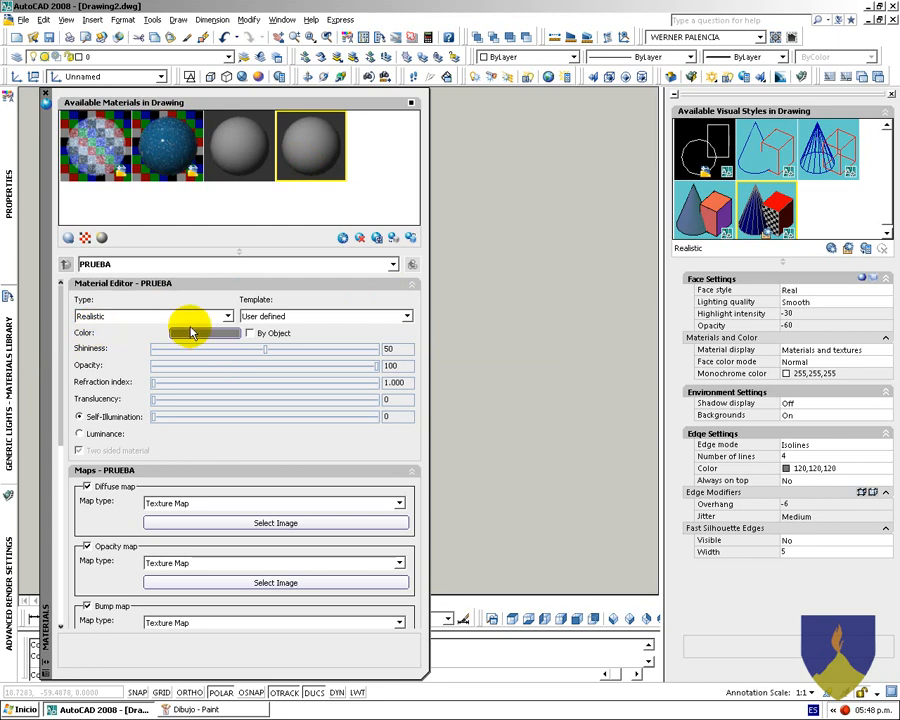
pyautogui.click(227, 316)
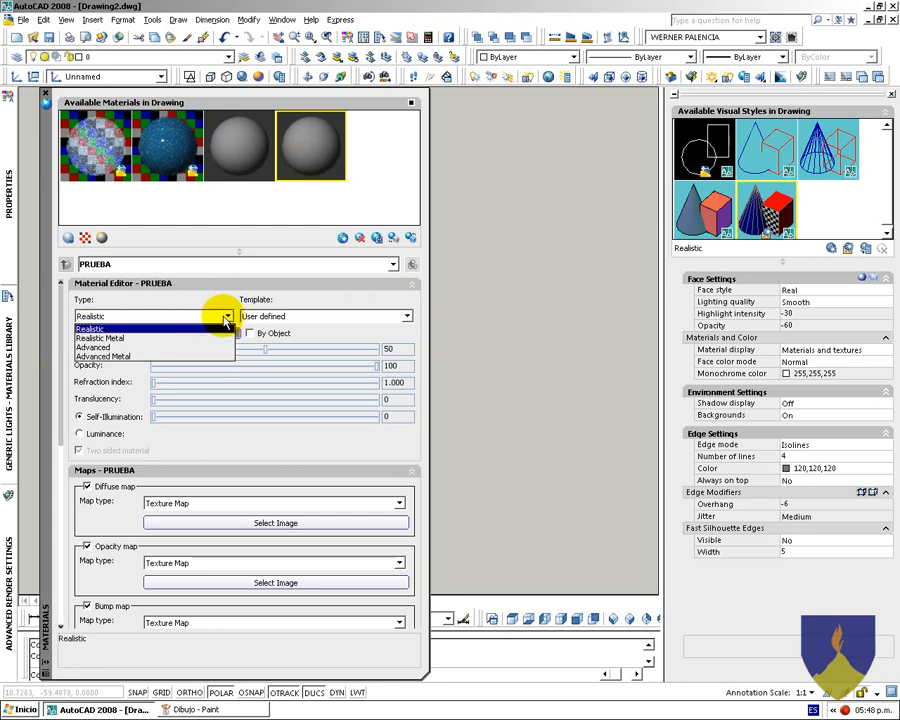
pyautogui.click(100, 338)
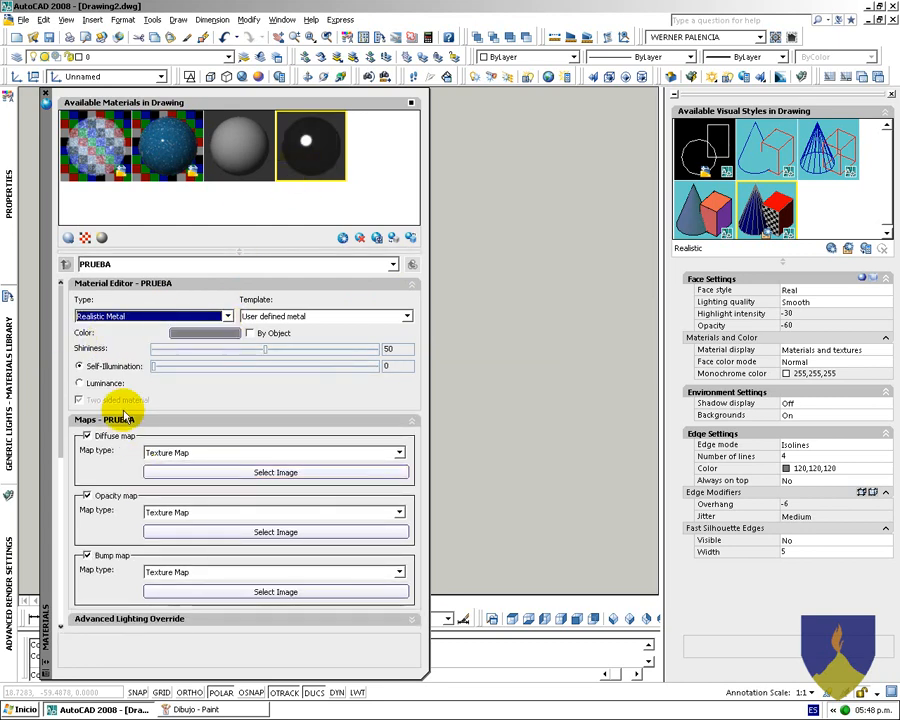
# Try the Metal, Metal - Brushed, Metal - Flat and Metal - Polished templates on PRUEBA, and settle on Mirror
pyautogui.click(279, 315)
pyautogui.click(268, 338)
pyautogui.click(294, 316)
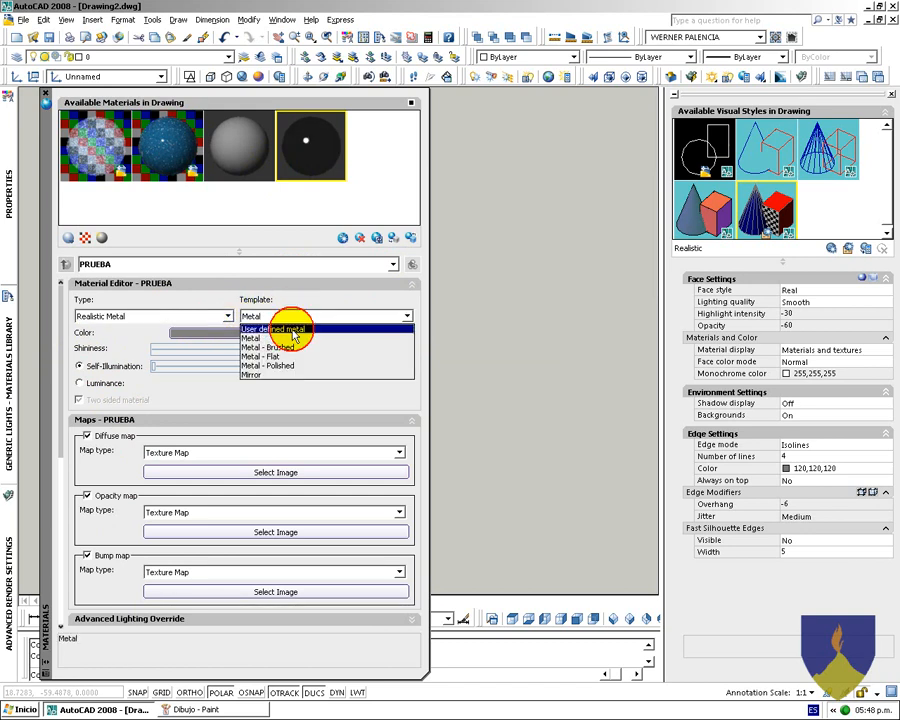
pyautogui.click(289, 346)
pyautogui.click(300, 316)
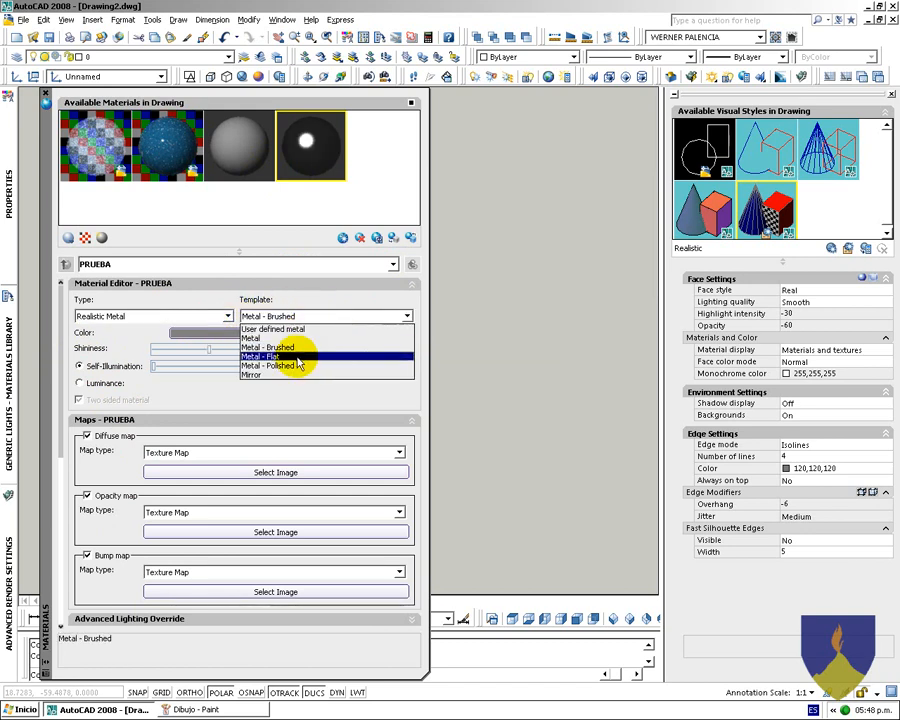
pyautogui.click(300, 358)
pyautogui.click(316, 317)
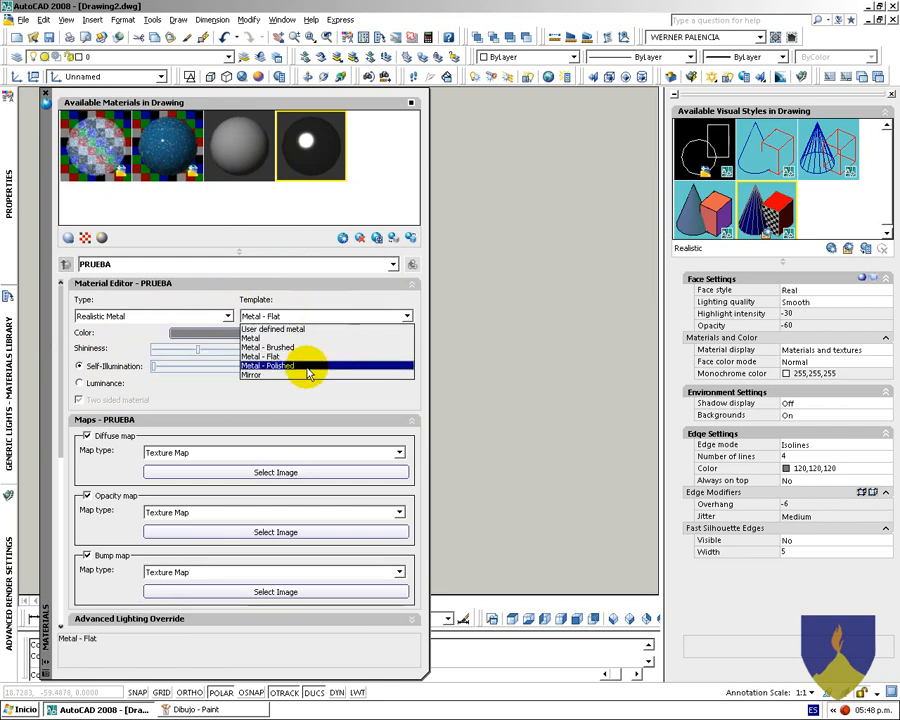
pyautogui.click(306, 368)
pyautogui.click(290, 316)
pyautogui.click(271, 376)
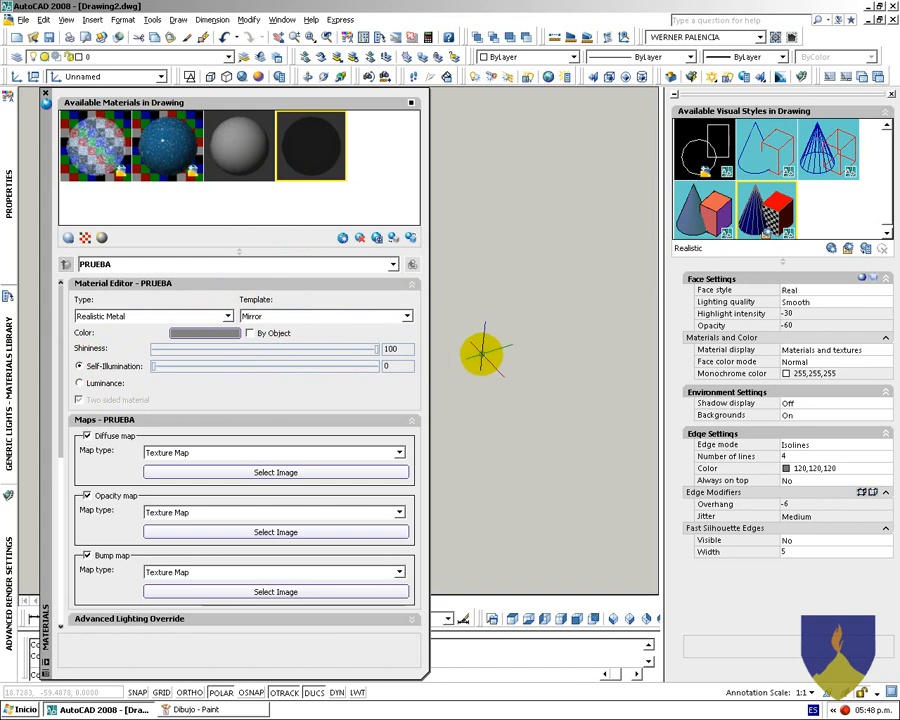
pyautogui.write('RE')
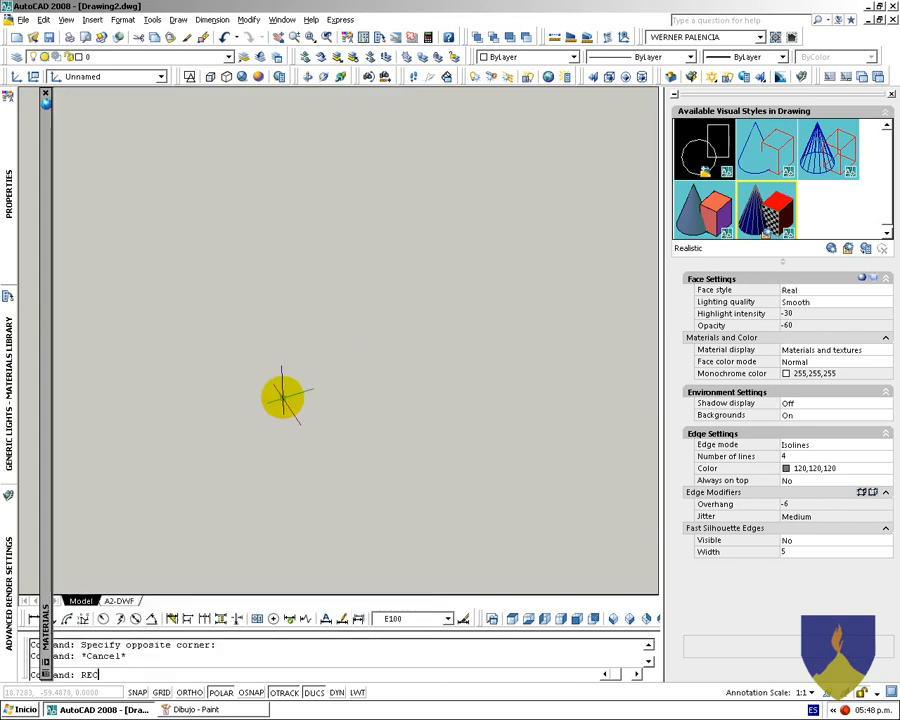
pyautogui.write('C')
pyautogui.press('Return')
pyautogui.click(233, 455)
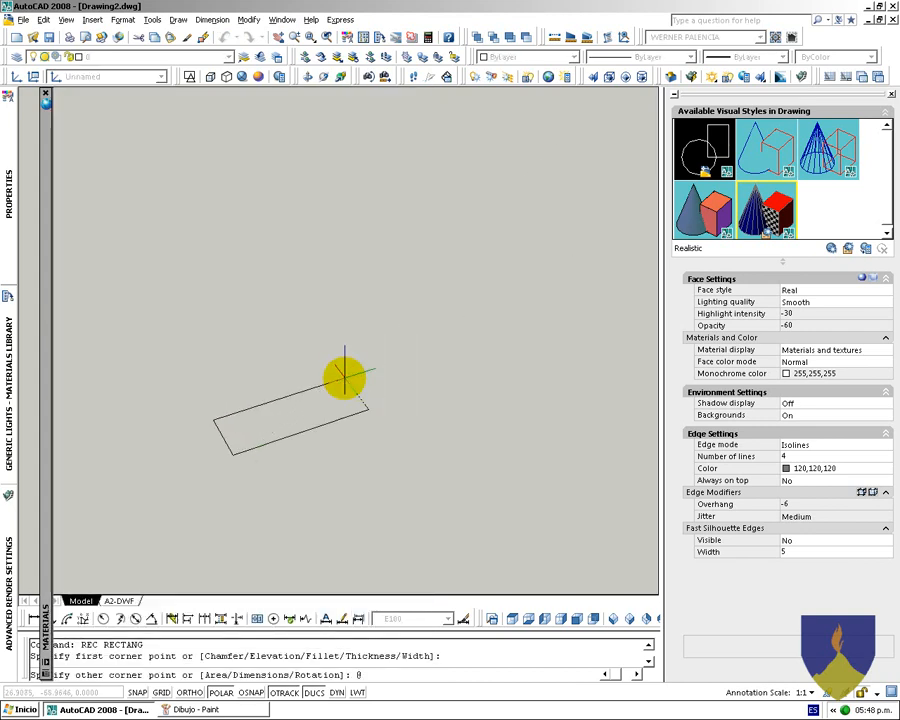
pyautogui.press('Escape')
# Draw a box with a 10 by 10 base and a height of 20 in the empty drawing
pyautogui.write('BOX')
pyautogui.press('Return')
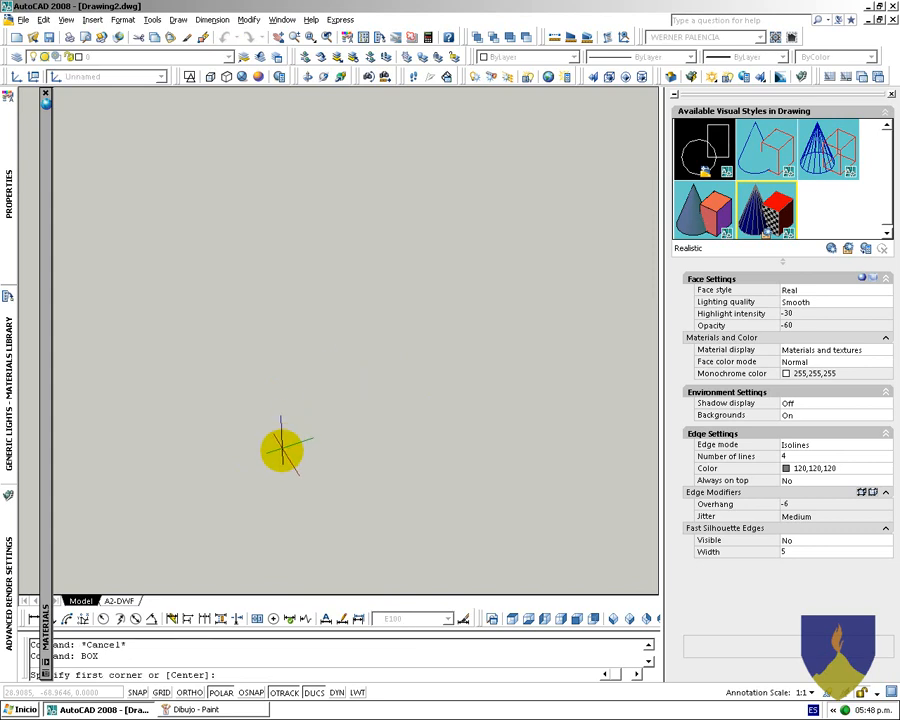
pyautogui.click(283, 449)
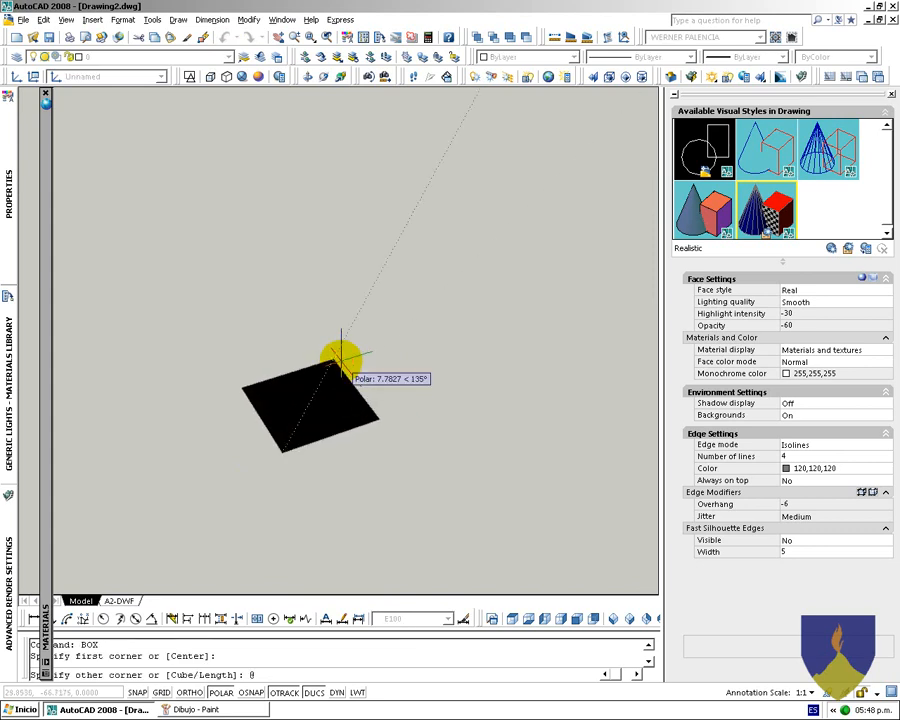
pyautogui.write('@10,10')
pyautogui.press('Return')
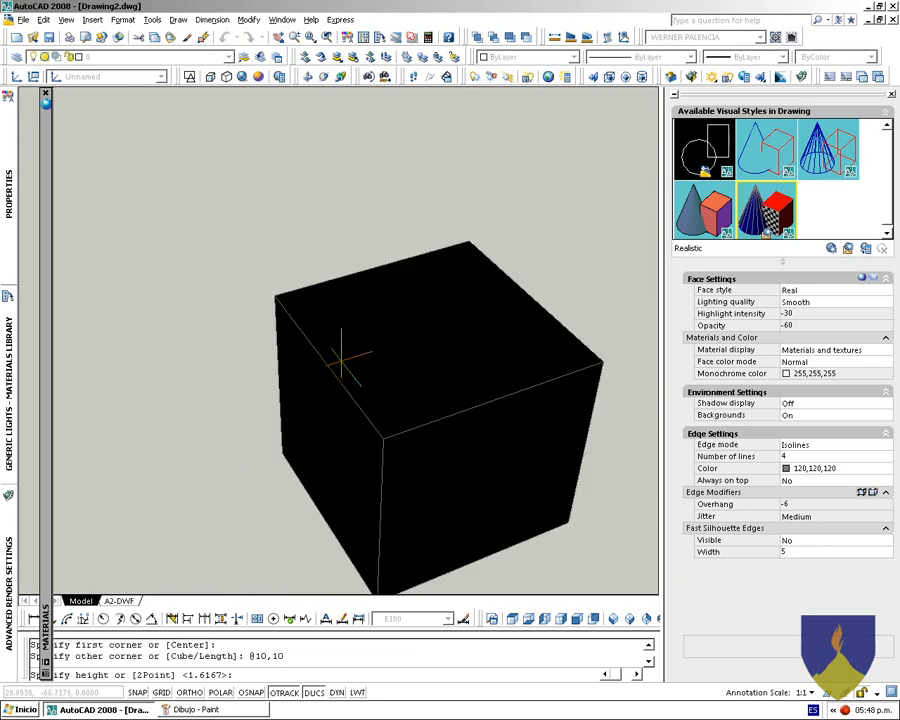
pyautogui.write('20')
pyautogui.press('Return')
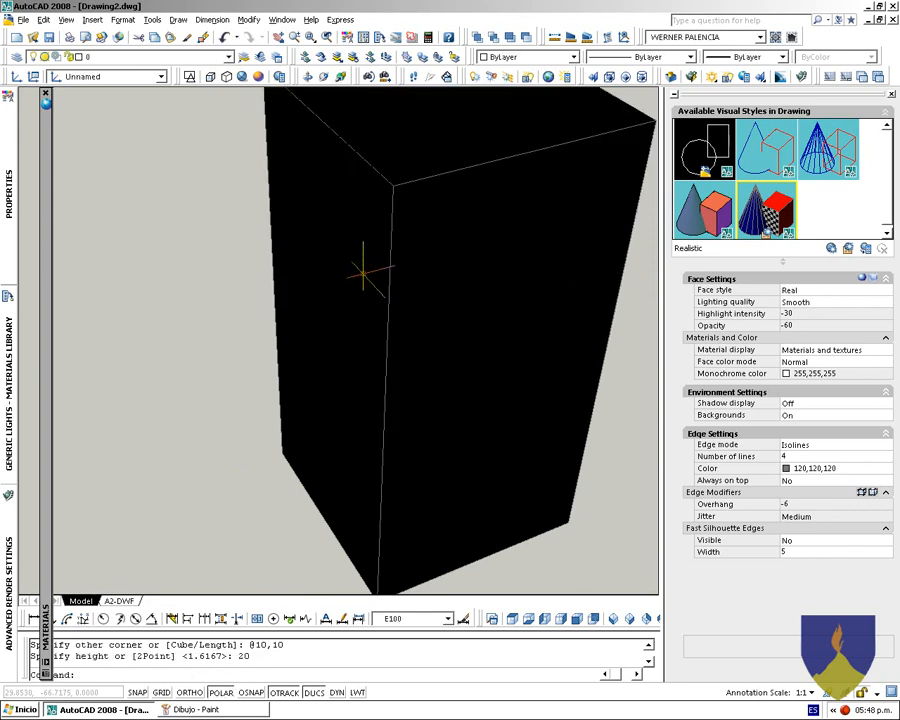
# Reshape the box with its grips into a thin slab, lengthening it and widening one long side by about 14 units
pyautogui.middleClick(360, 285)
pyautogui.middleClick(360, 285)
pyautogui.moveTo(145, 321); pyautogui.dragTo(160, 338, button='middle')
pyautogui.scroll(5, 192, 326)
pyautogui.scroll(-3, 192, 326)
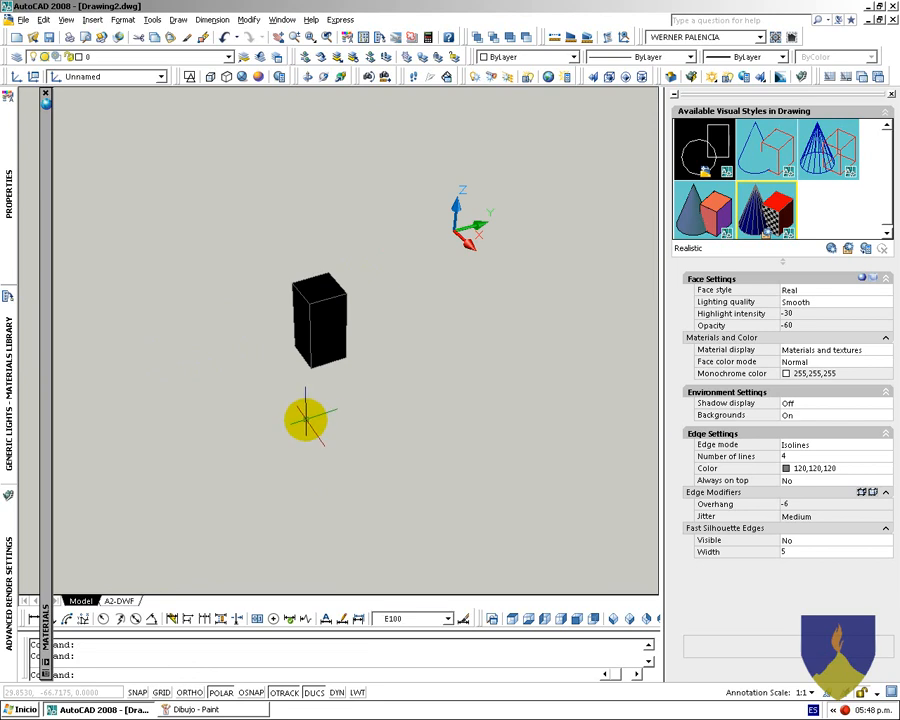
pyautogui.moveTo(267, 394); pyautogui.dragTo(311, 313, button='middle')
pyautogui.click(330, 262)
pyautogui.scroll(3, 330, 300)
pyautogui.click(327, 201)
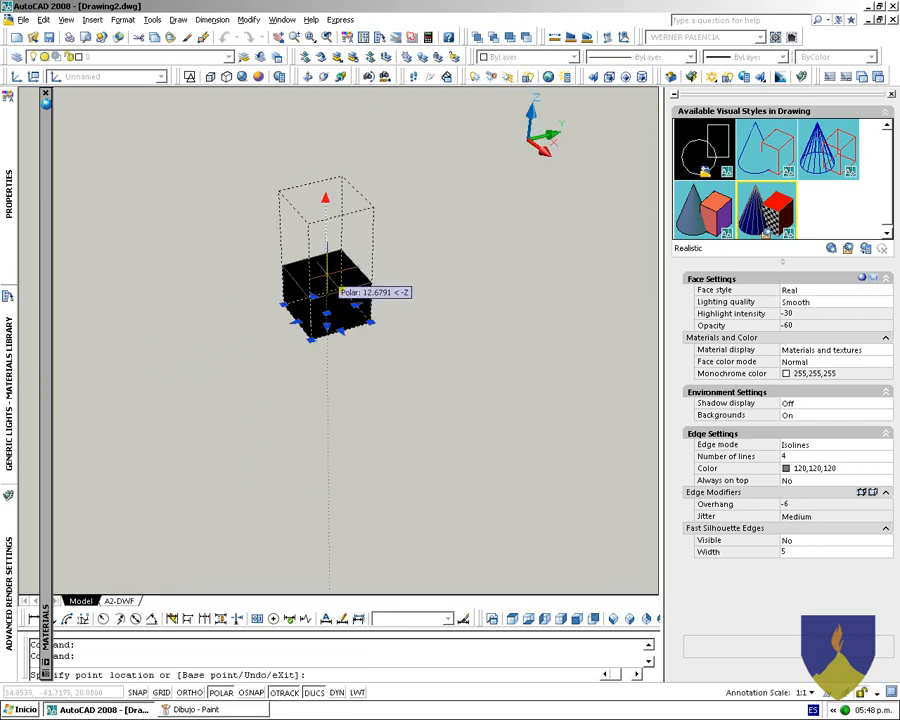
pyautogui.click(340, 333)
pyautogui.click(341, 333)
pyautogui.click(453, 498)
pyautogui.click(350, 393)
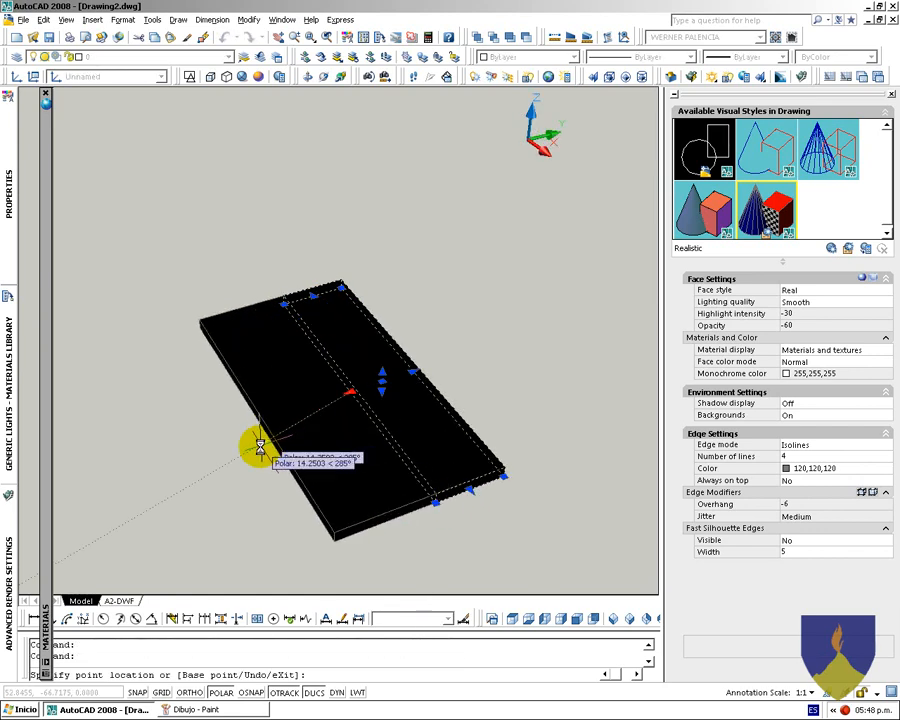
pyautogui.click(259, 438)
# Apply the PRUEBA material to the selected slab
pyautogui.moveTo(311, 428); pyautogui.dragTo(305, 370, button='middle')
pyautogui.moveTo(48, 319)
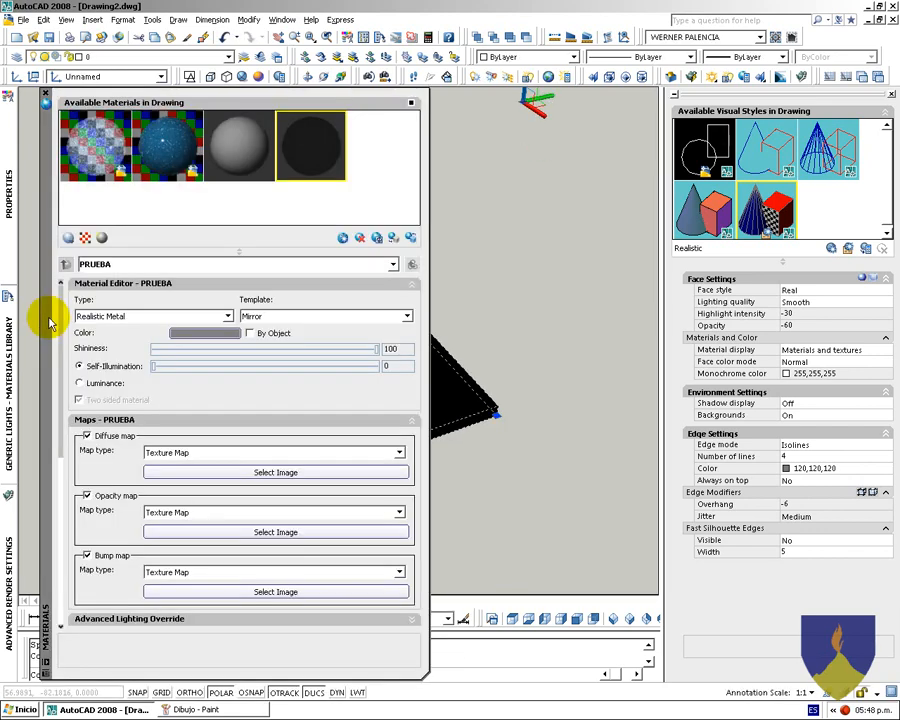
pyautogui.click(341, 239)
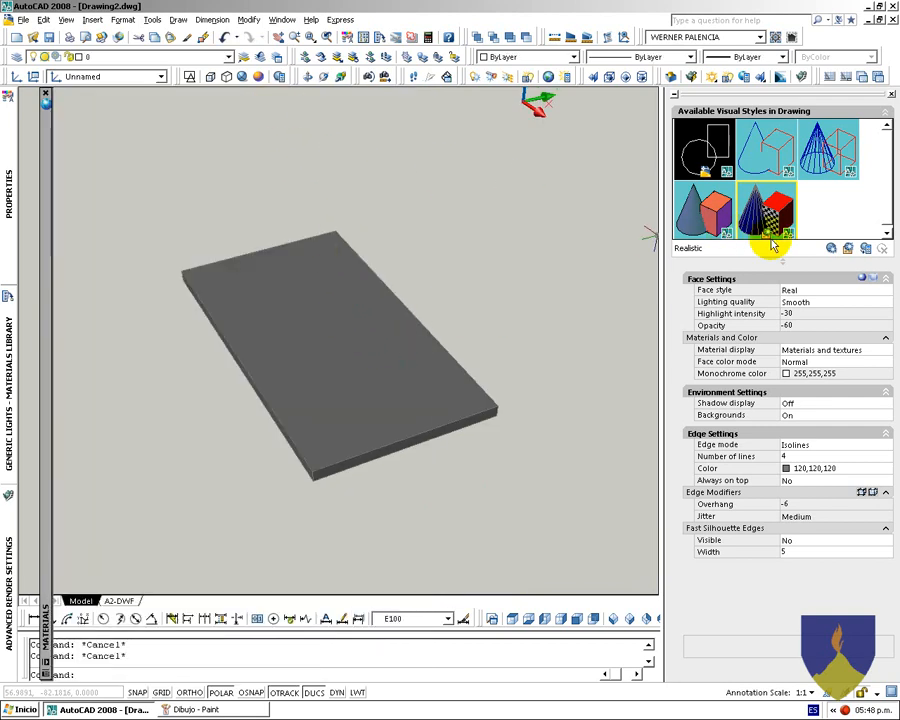
pyautogui.write('rec')
pyautogui.press('Return')
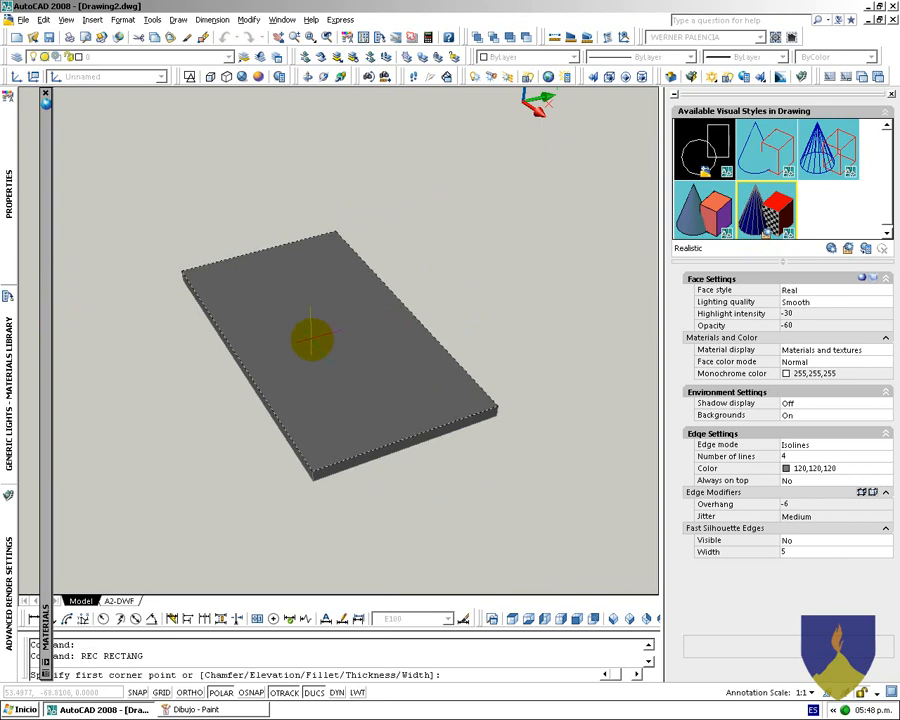
pyautogui.click(273, 305)
pyautogui.press('Escape')
pyautogui.press('Escape')
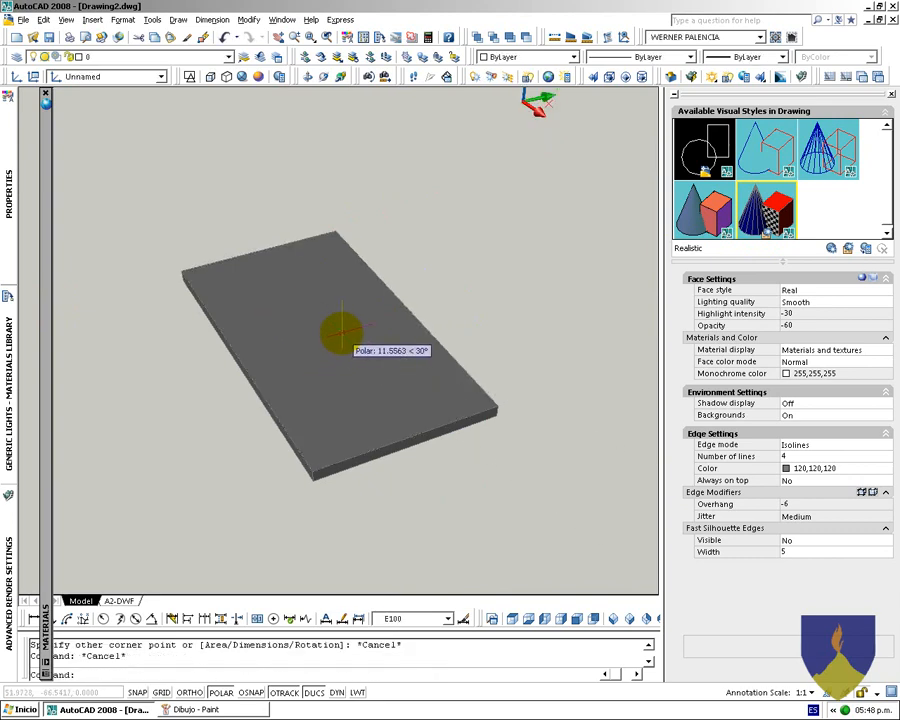
# Draw a tall box standing on the slab's top face, toward its far end
pyautogui.write('BOX')
pyautogui.press('Return')
pyautogui.click(281, 303)
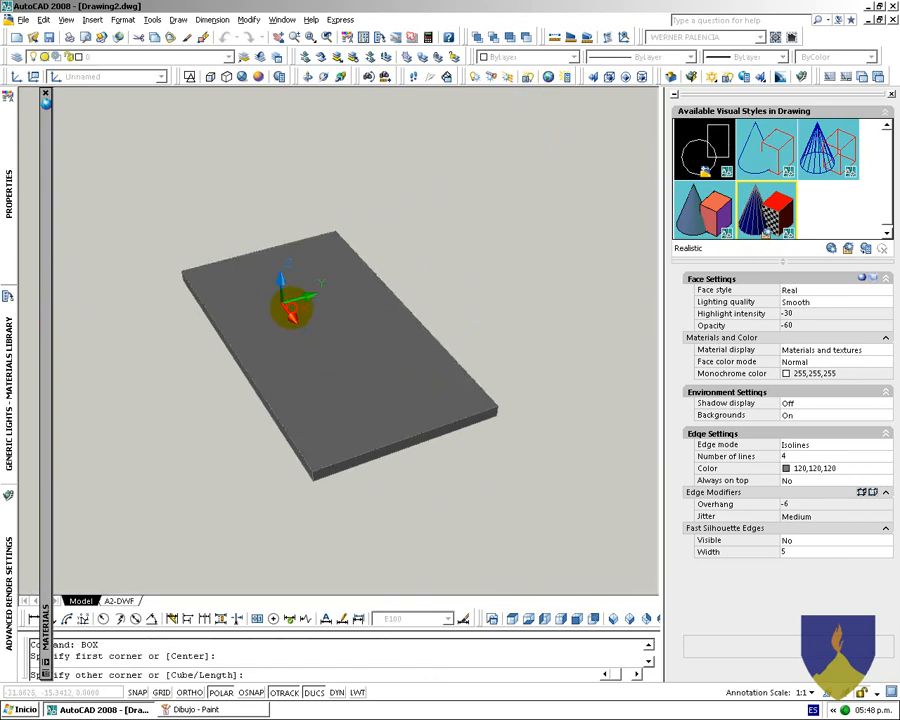
pyautogui.click(346, 329)
pyautogui.click(346, 190)
# Render the tall box on the mirror slab from two different viewing angles to check the reflection
pyautogui.write('RR')
pyautogui.press('Return')
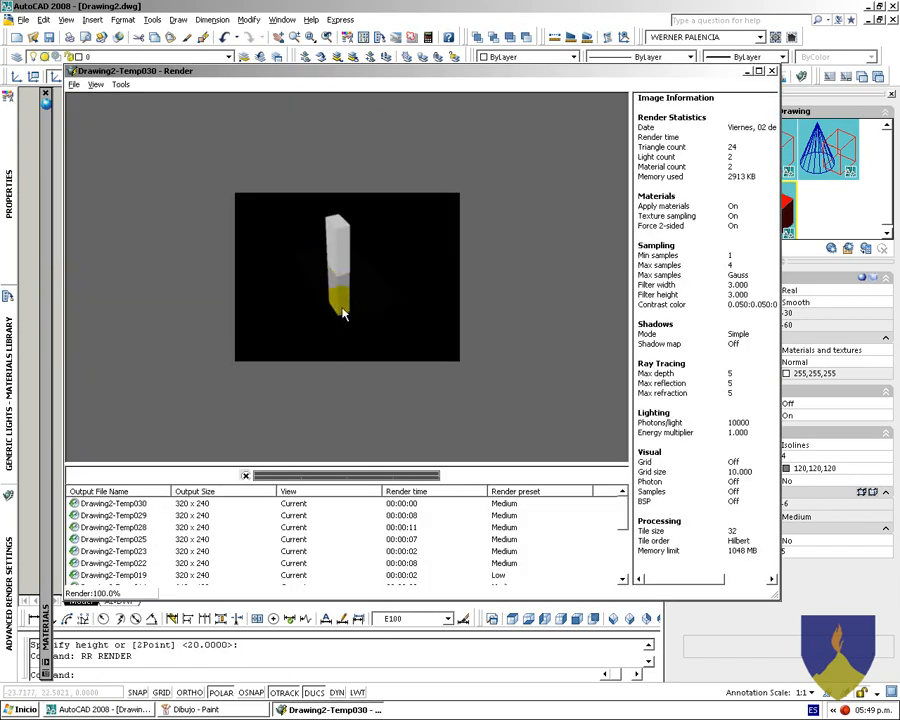
pyautogui.press('Escape')
pyautogui.keyDown('shift'); pyautogui.moveTo(307, 317); pyautogui.dragTo(340, 325, button='middle'); pyautogui.keyUp('shift')
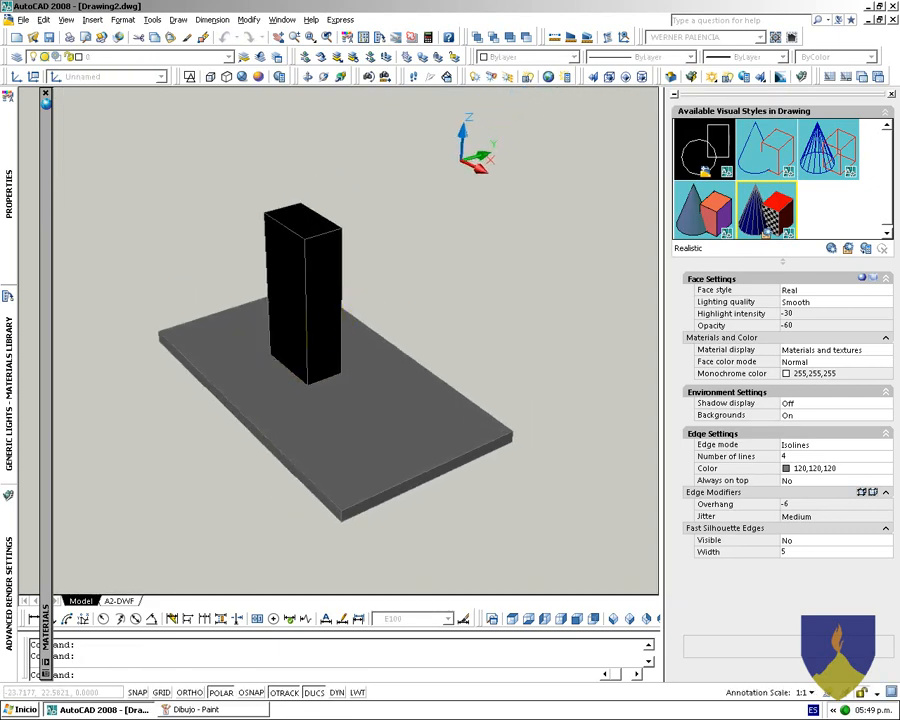
pyautogui.write('R')
pyautogui.press('Return')
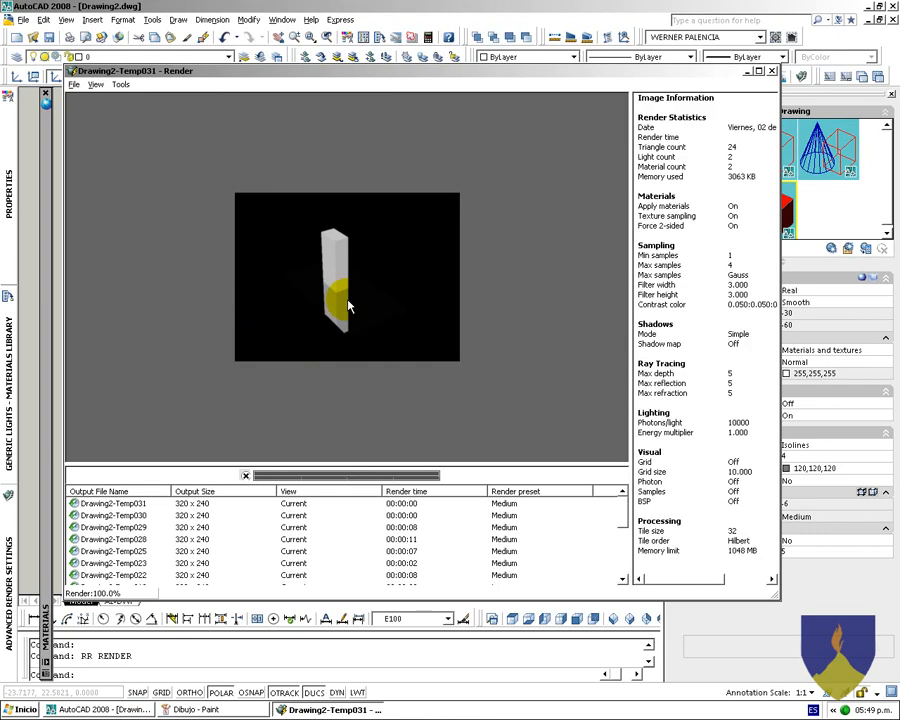
pyautogui.press('Escape')
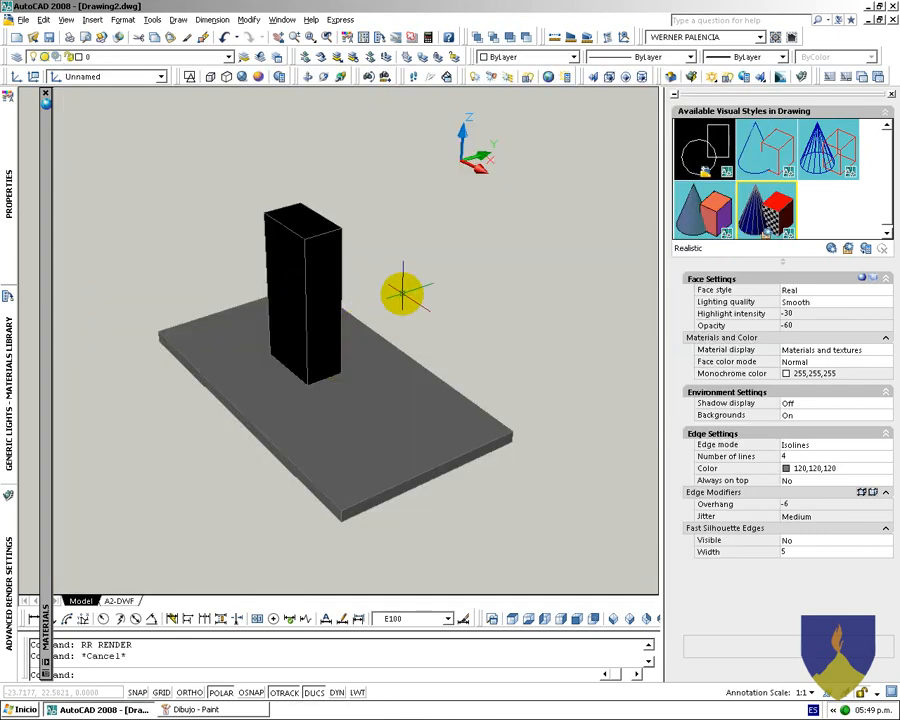
# Render the scene from the advanced render settings with the Medium preset at 320 x 240
pyautogui.moveTo(6, 534)
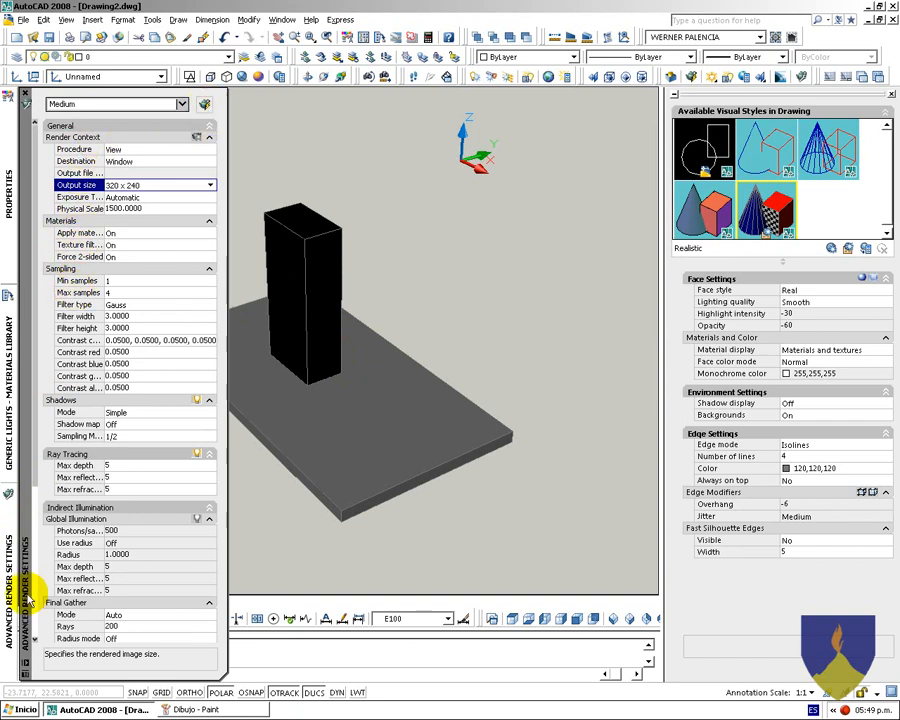
pyautogui.click(204, 106)
pyautogui.press('Escape')
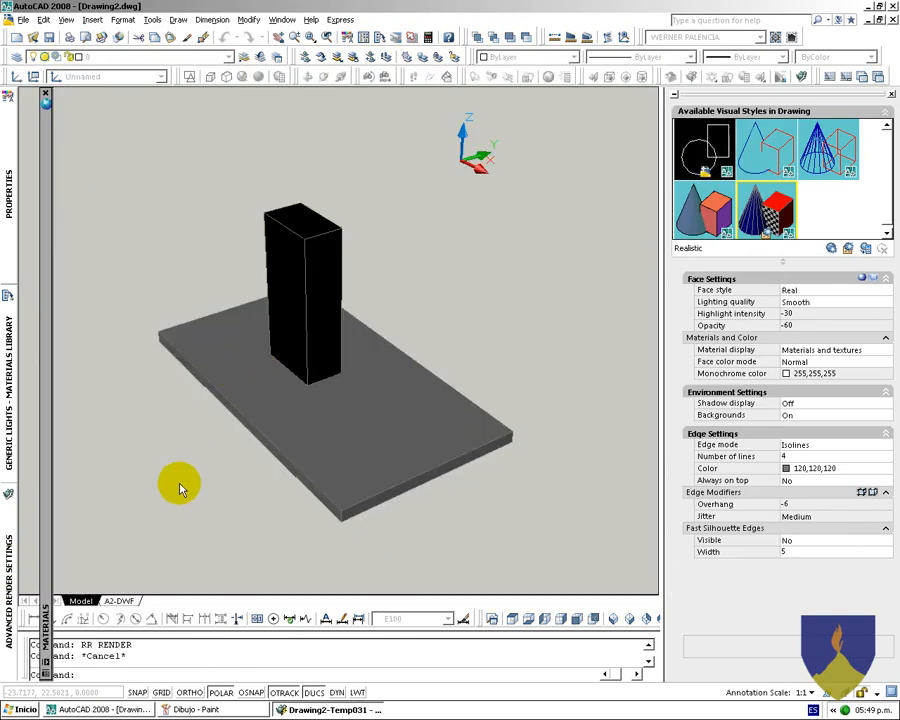
# Look through the advanced render settings of the Medium preset, from the render context down to processing
pyautogui.moveTo(6, 642)
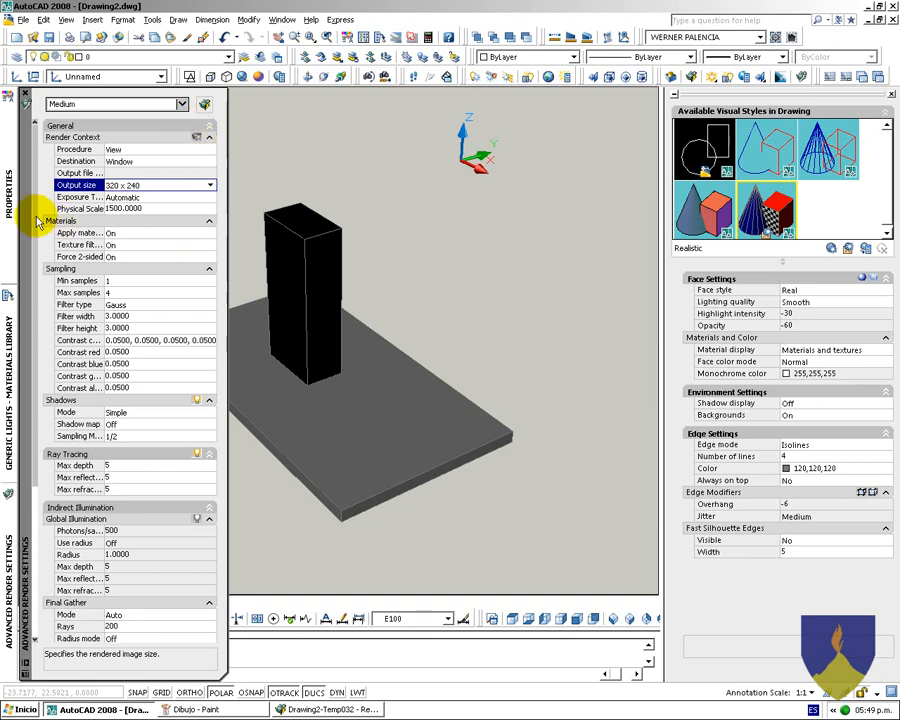
pyautogui.moveTo(35, 200); pyautogui.dragTo(35, 402)
pyautogui.doubleClick(432, 174)
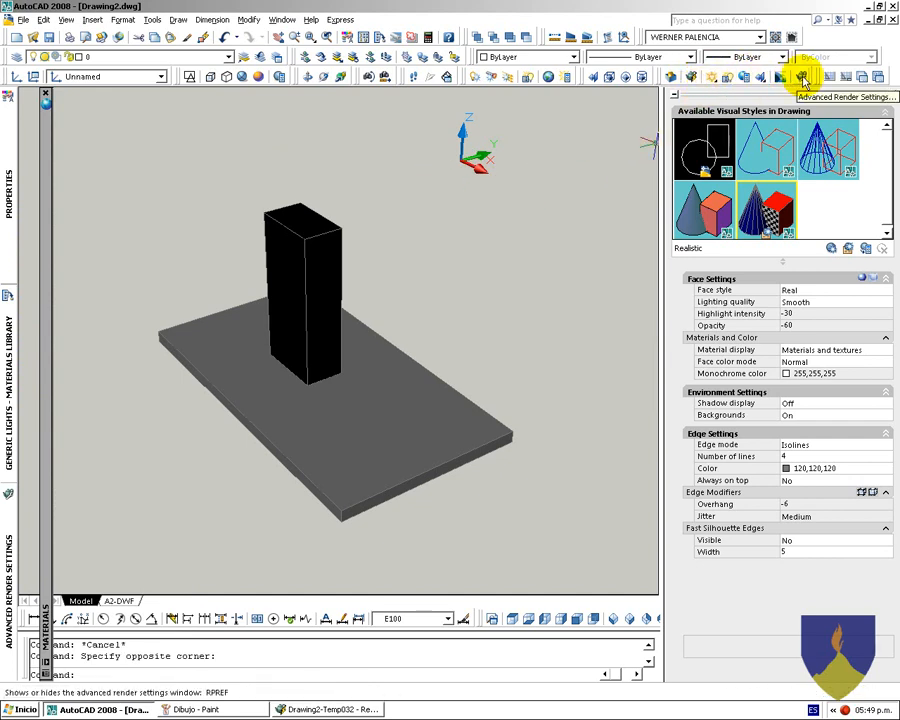
pyautogui.click(803, 79)
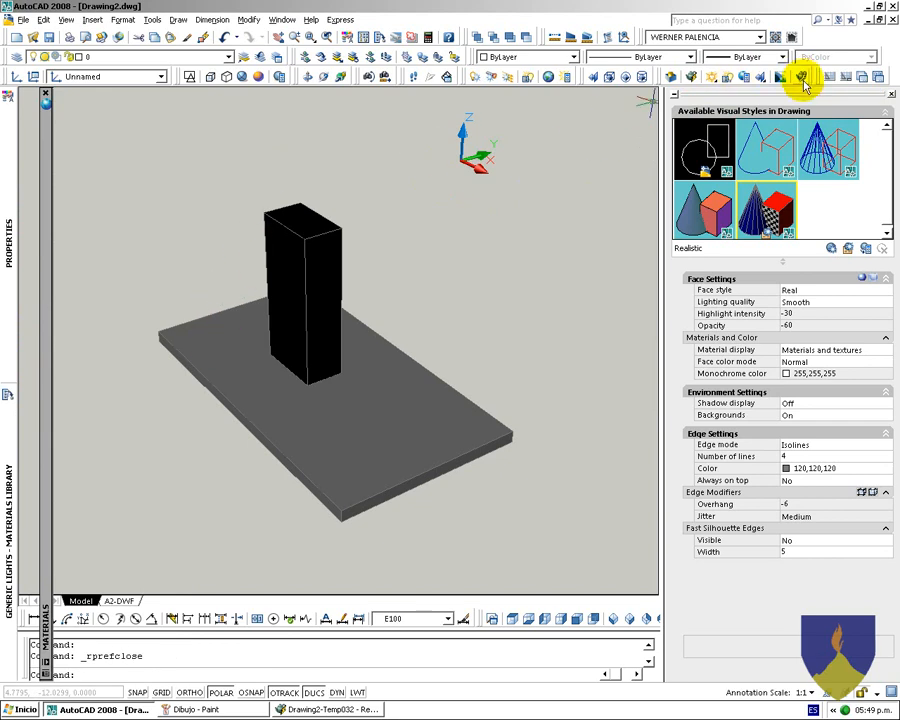
pyautogui.click(801, 80)
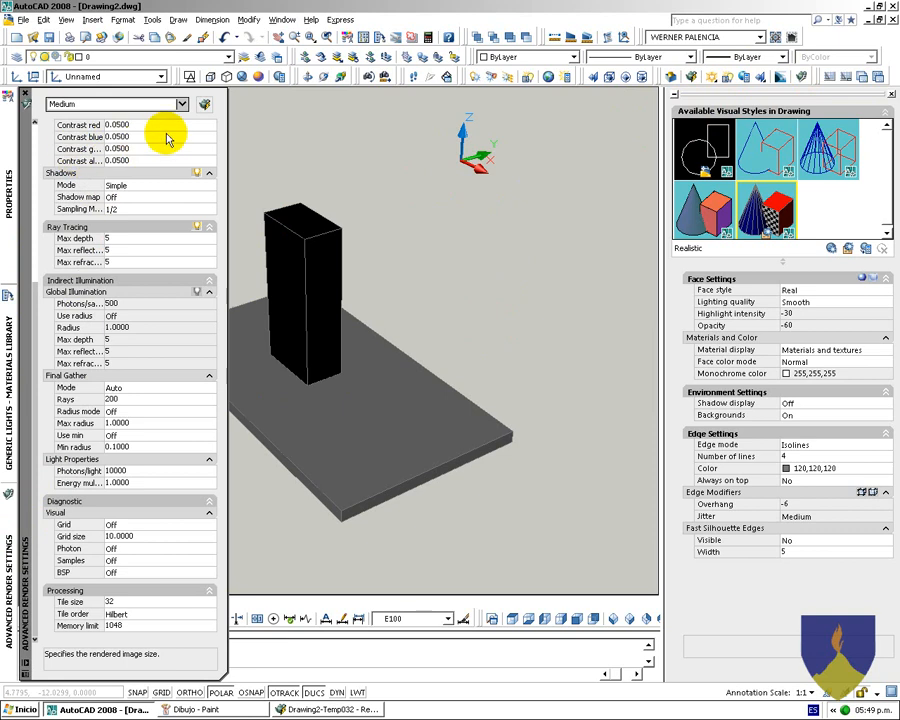
pyautogui.moveTo(37, 293); pyautogui.dragTo(40, 118)
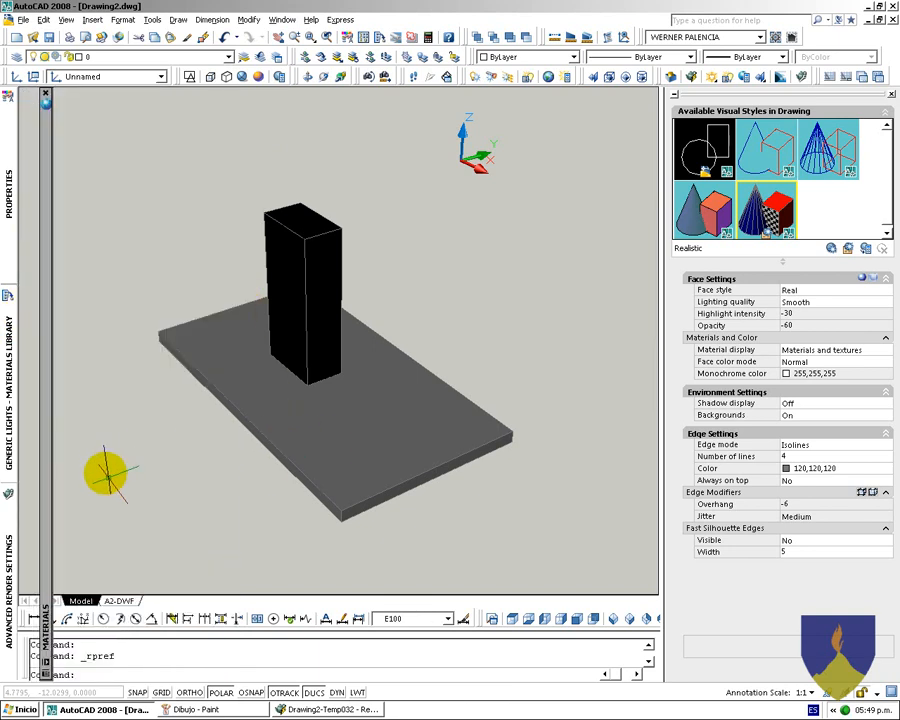
# Set the sun status to On in the sun properties and enable the sky
pyautogui.click(566, 79)
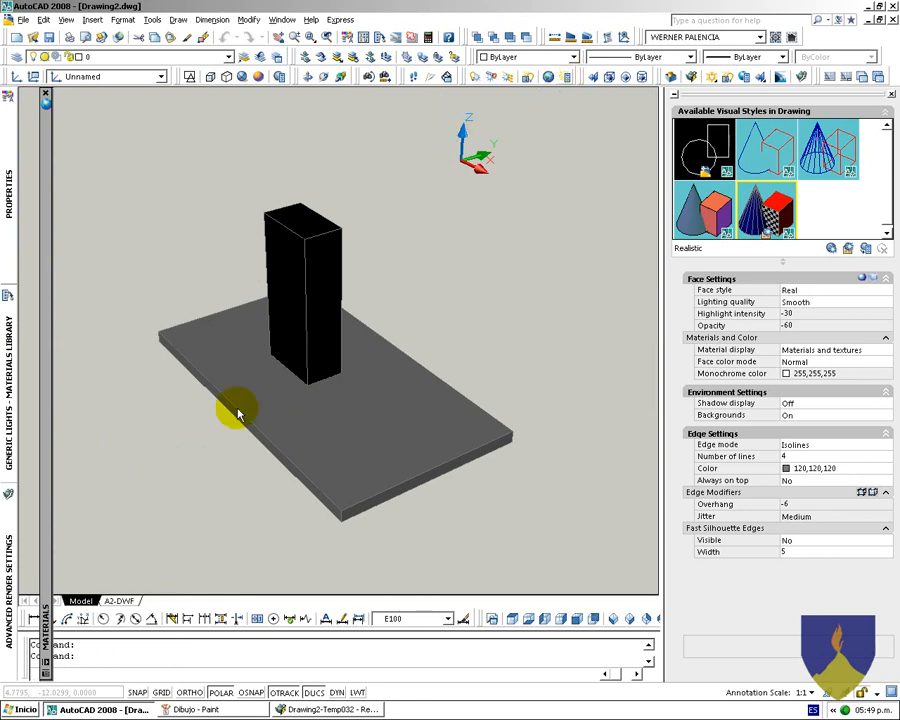
pyautogui.moveTo(20, 410)
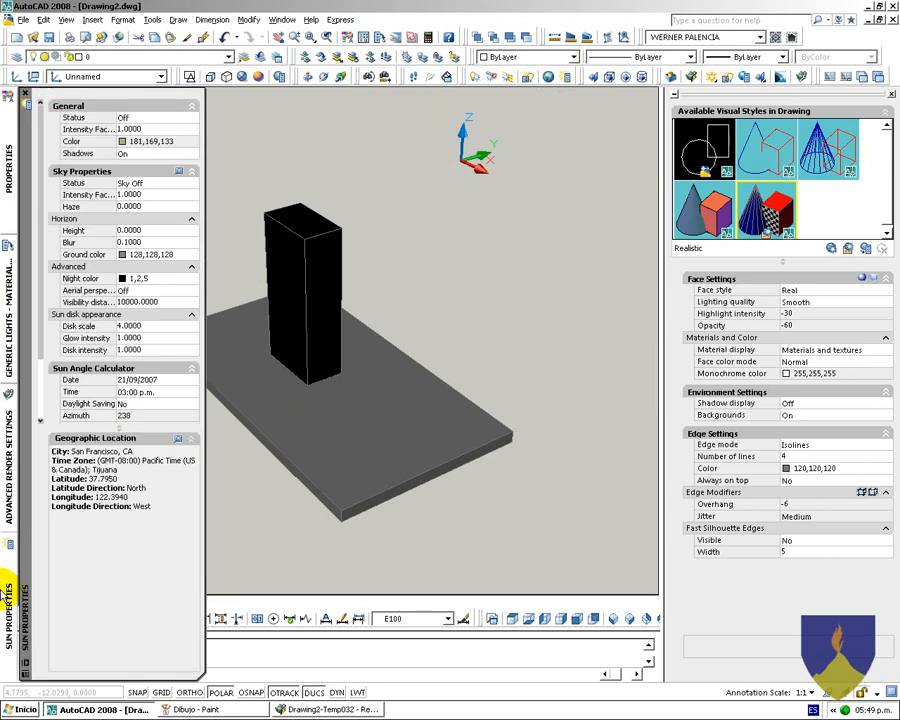
pyautogui.click(128, 119)
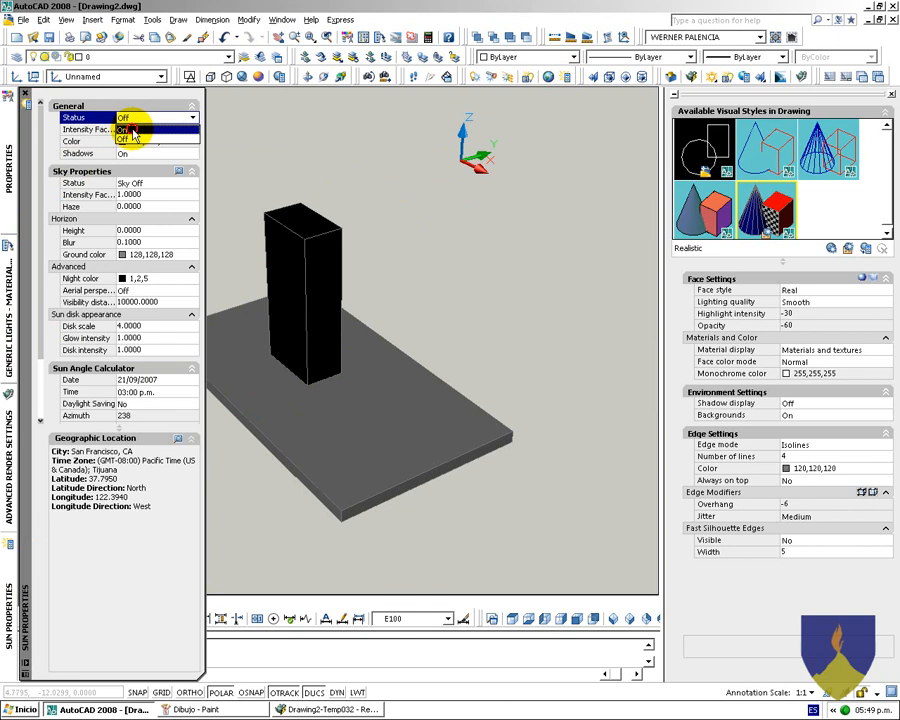
pyautogui.click(132, 130)
pyautogui.click(135, 184)
pyautogui.click(135, 184)
pyautogui.click(140, 214)
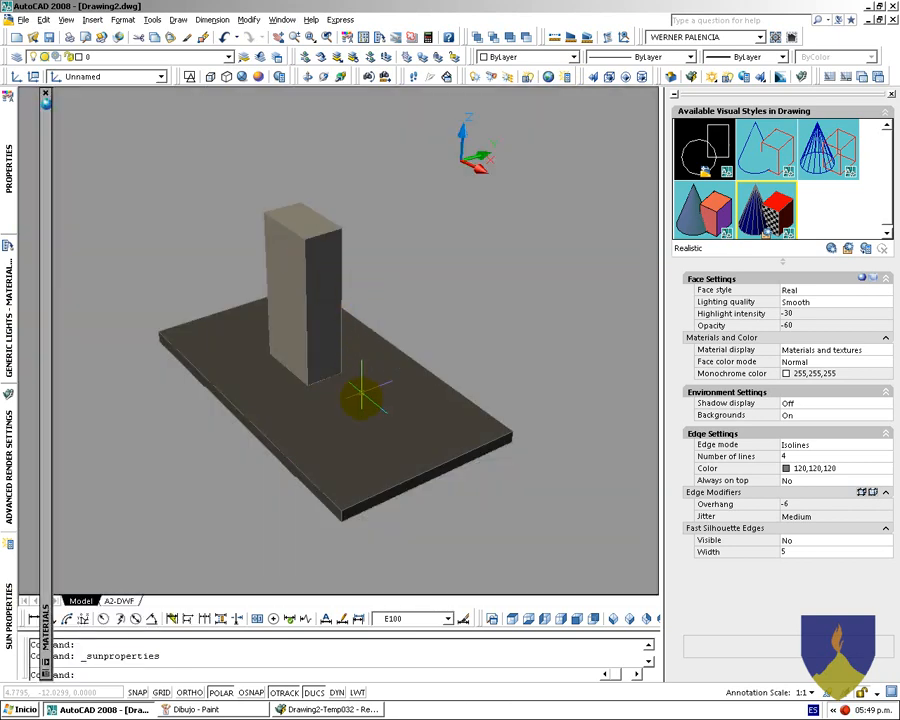
# Render the scene with the sun and sky enabled to examine the slab's reflection, and close the render window
pyautogui.press('Return')
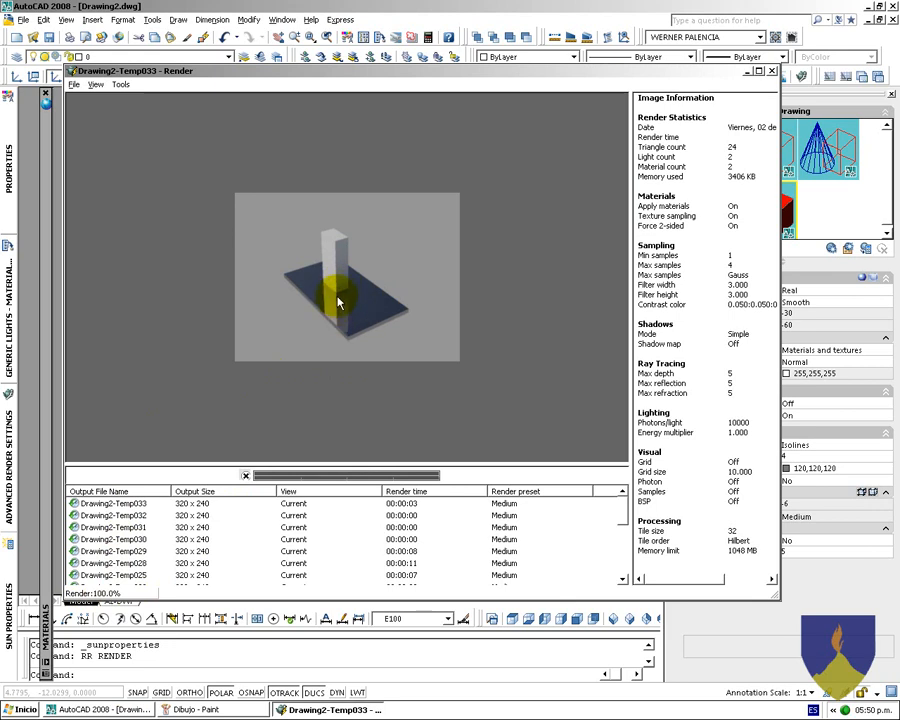
pyautogui.click(772, 72)
pyautogui.click(426, 237)
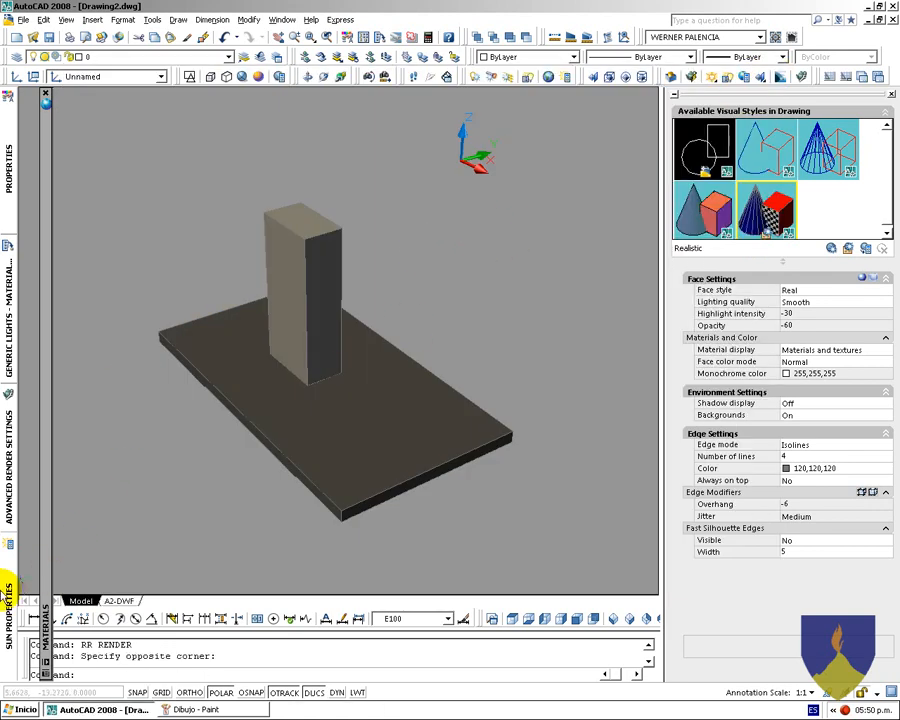
# Look over the geographic location settings and accept them with San Francisco, CA as the nearest city
pyautogui.moveTo(5, 598)
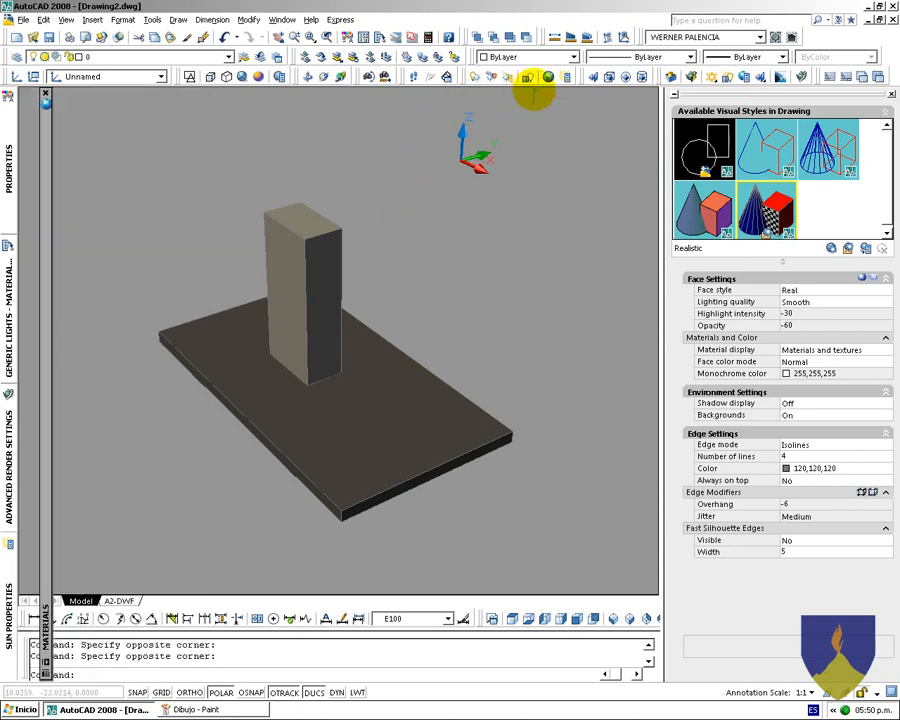
pyautogui.click(548, 78)
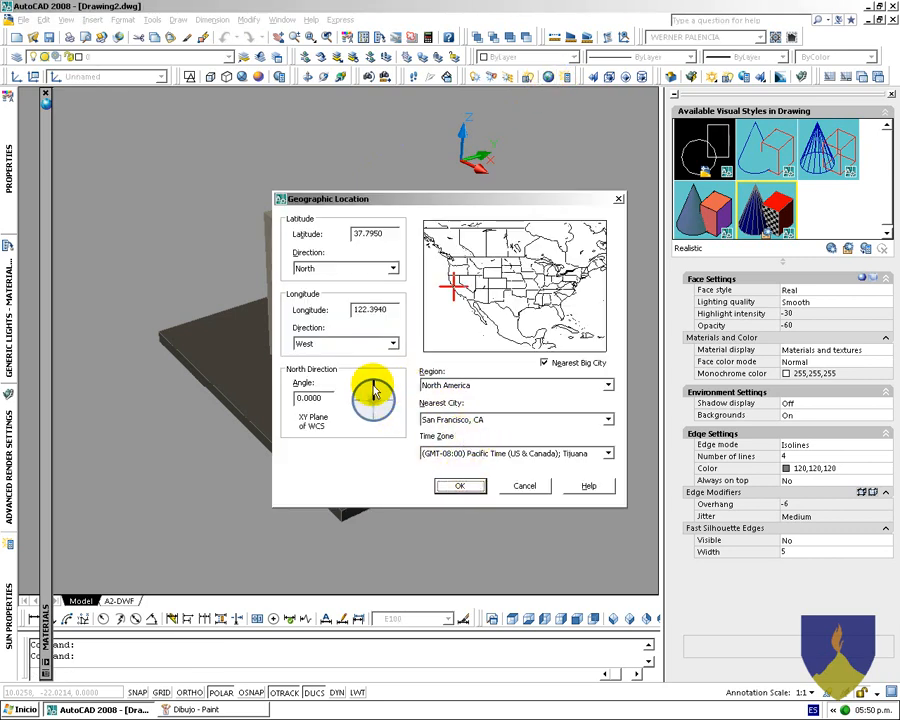
pyautogui.click(462, 487)
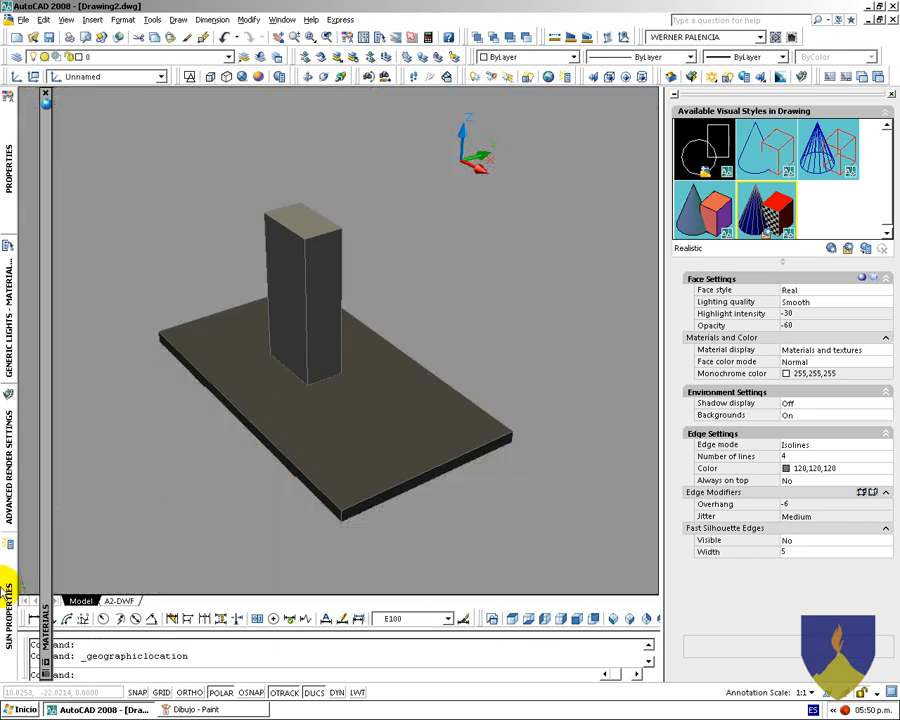
# Set the sun's time to 11:30 a.m., render the scene and close the render window
pyautogui.moveTo(12, 412)
pyautogui.click(147, 395)
pyautogui.click(178, 394)
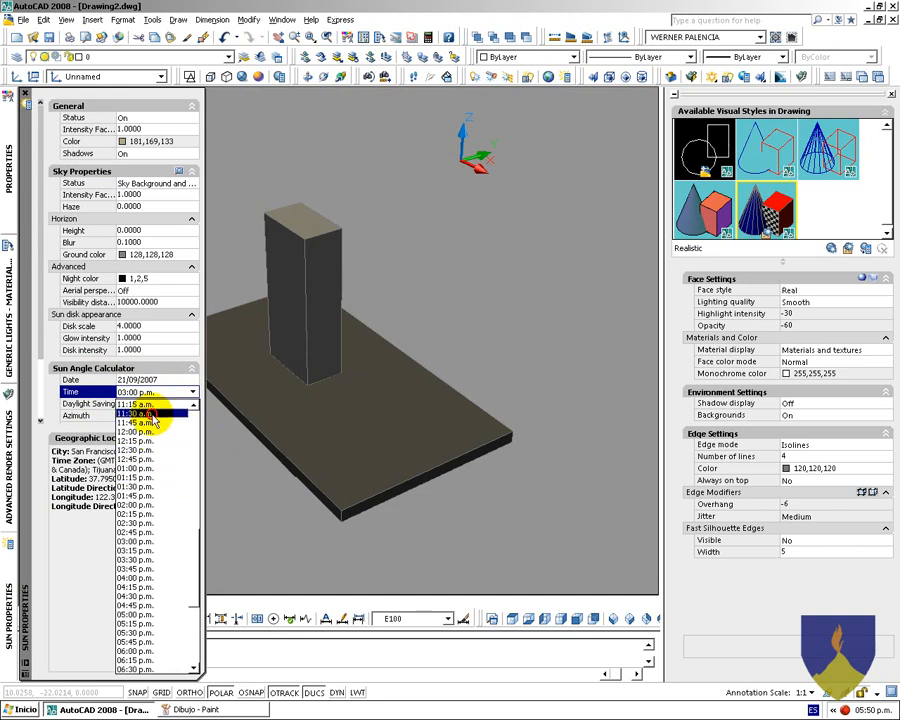
pyautogui.click(170, 408)
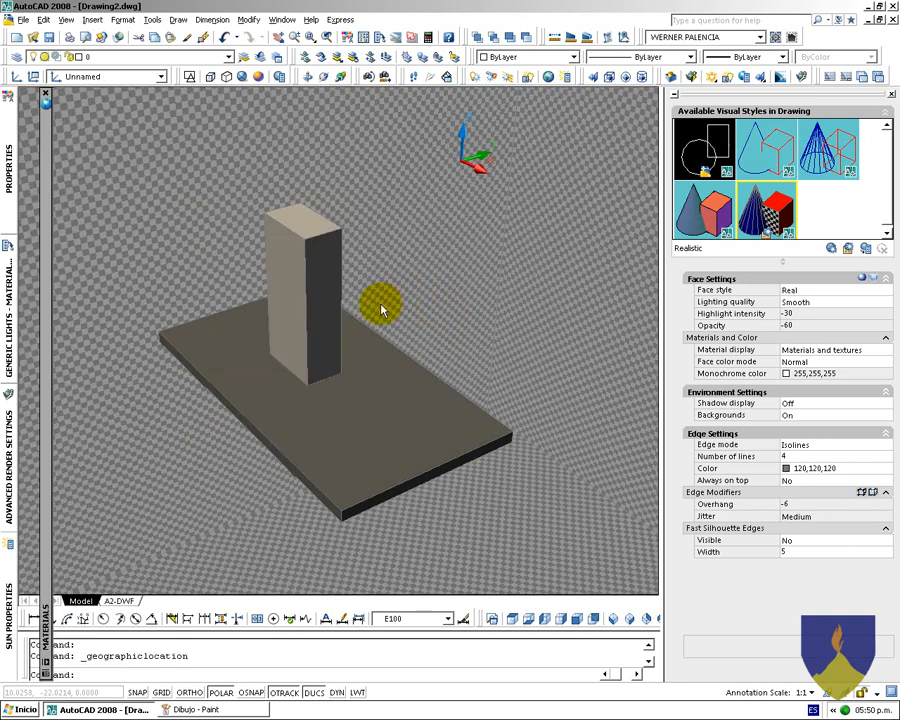
pyautogui.press('Return')
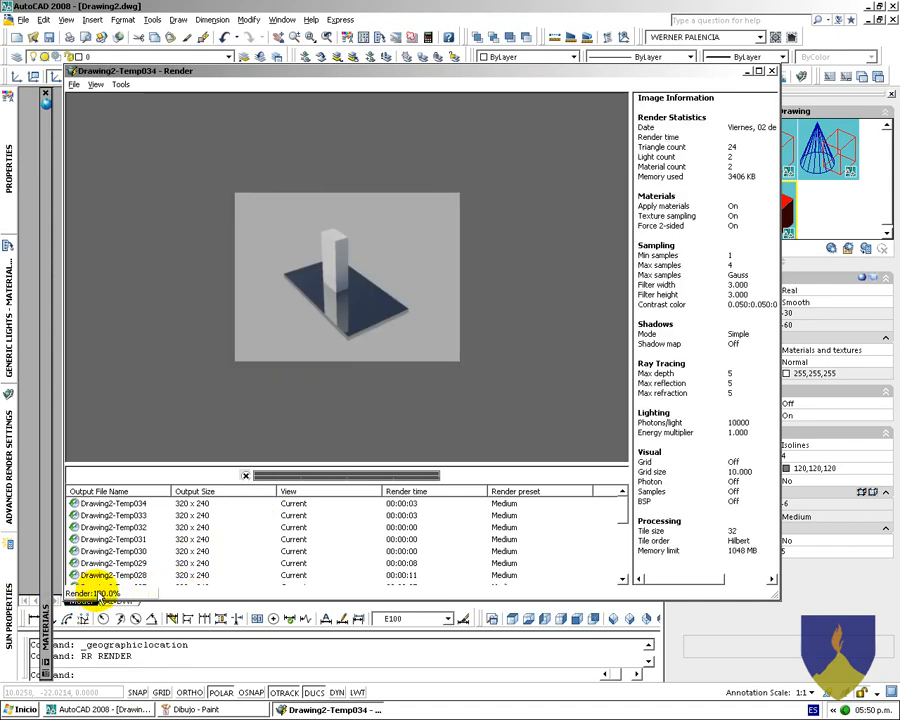
pyautogui.press('Escape')
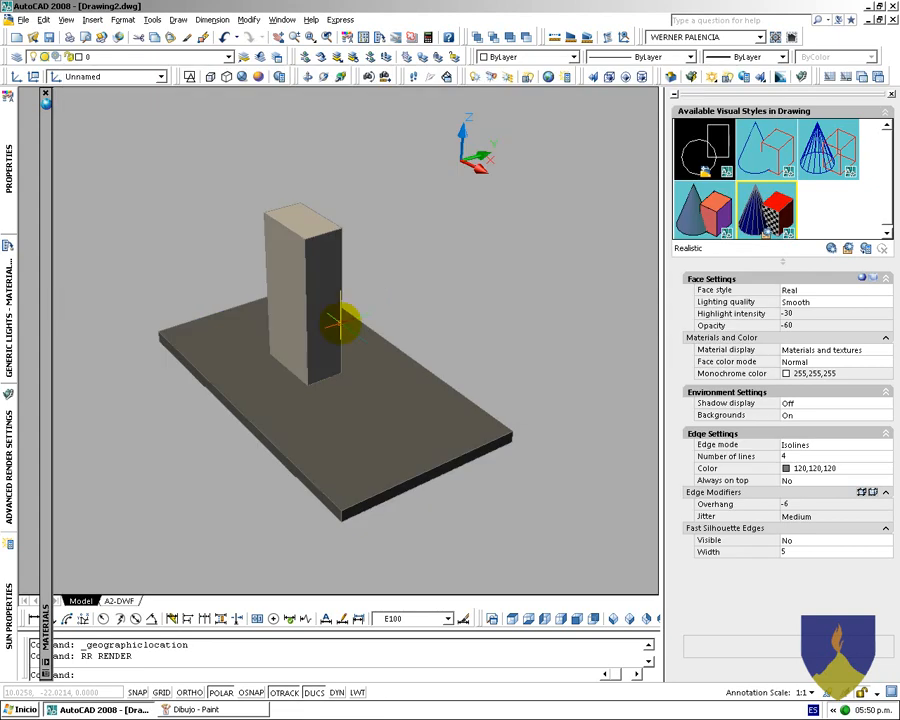
# Assign the image 058carr_sol from the PISOS + ALFOMBRAS folder as the diffuse texture map of the PRUEBA material
pyautogui.moveTo(50, 431)
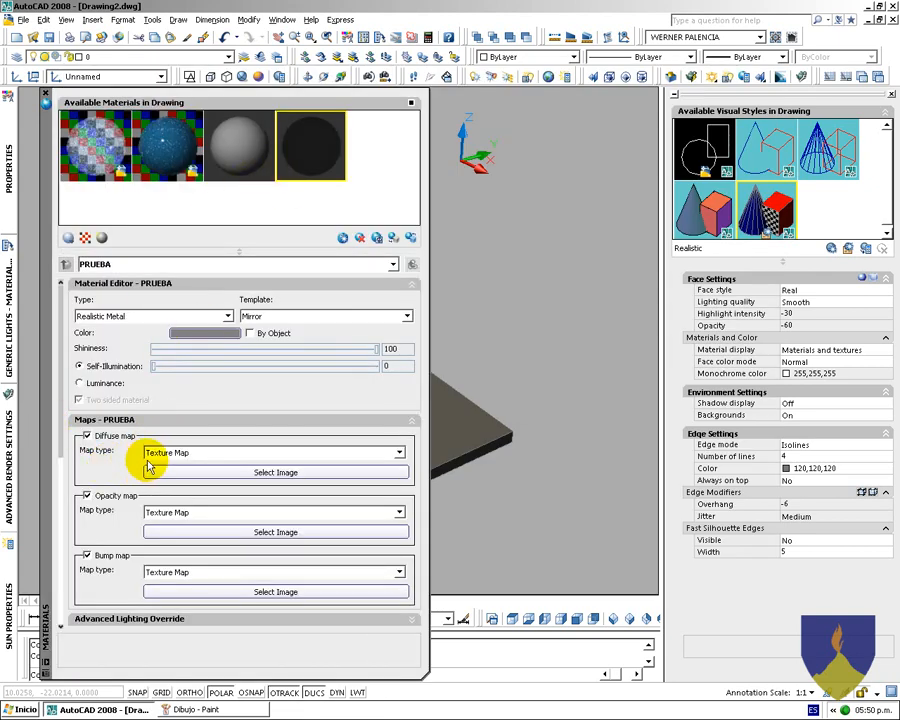
pyautogui.click(399, 453)
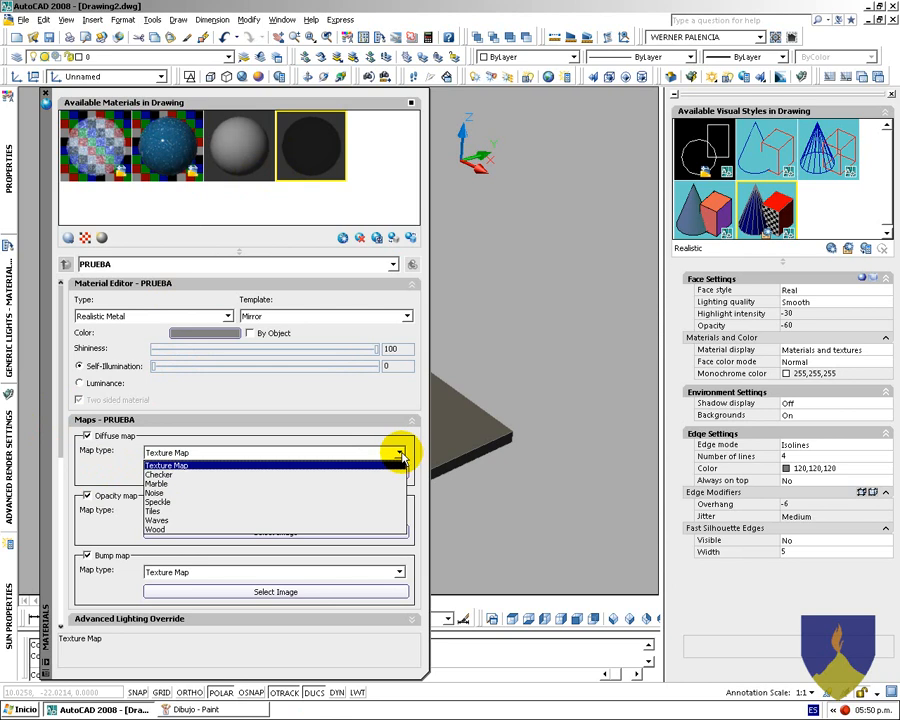
pyautogui.click(330, 465)
pyautogui.click(318, 471)
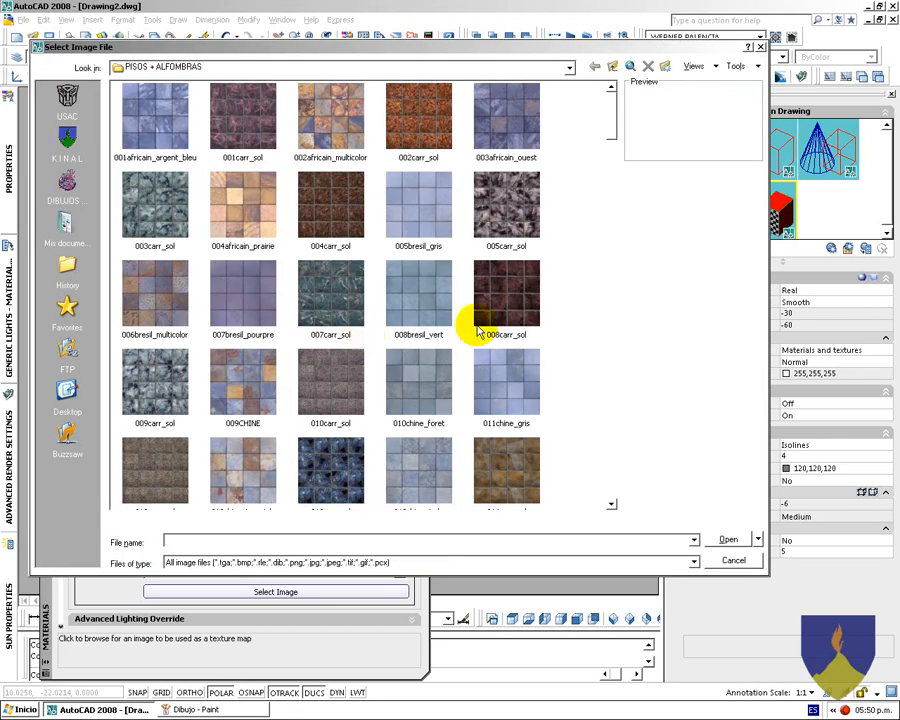
pyautogui.moveTo(612, 124); pyautogui.dragTo(613, 262)
pyautogui.click(510, 316)
pyautogui.doubleClick(508, 314)
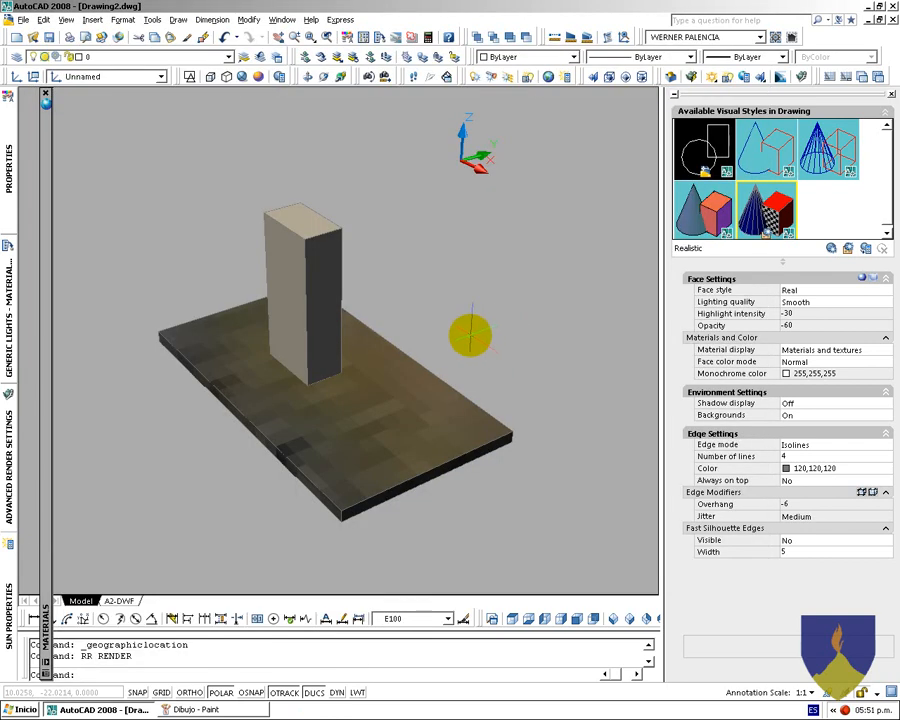
# Expand the material scaling and tiling settings of PRUEBA and set the U and V tile to 1
pyautogui.moveTo(41, 388)
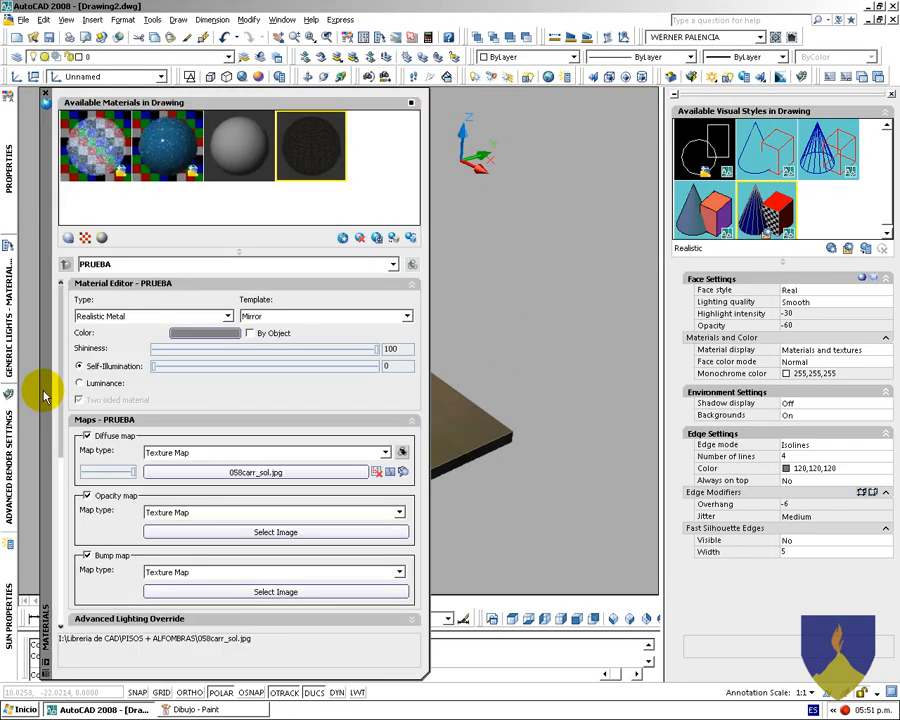
pyautogui.moveTo(486, 388); pyautogui.dragTo(586, 337, button='middle')
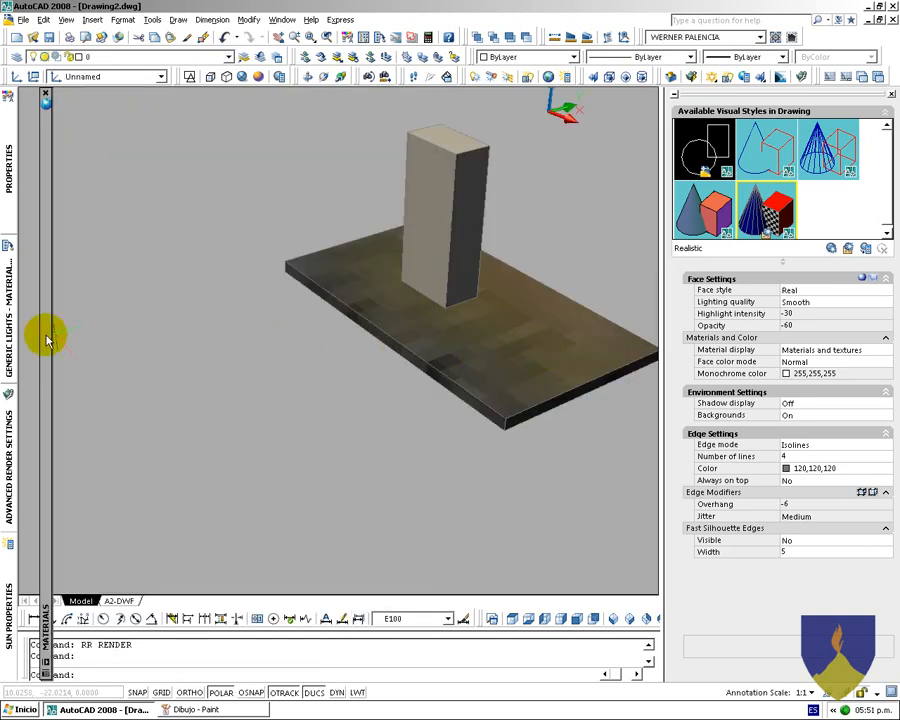
pyautogui.moveTo(44, 336)
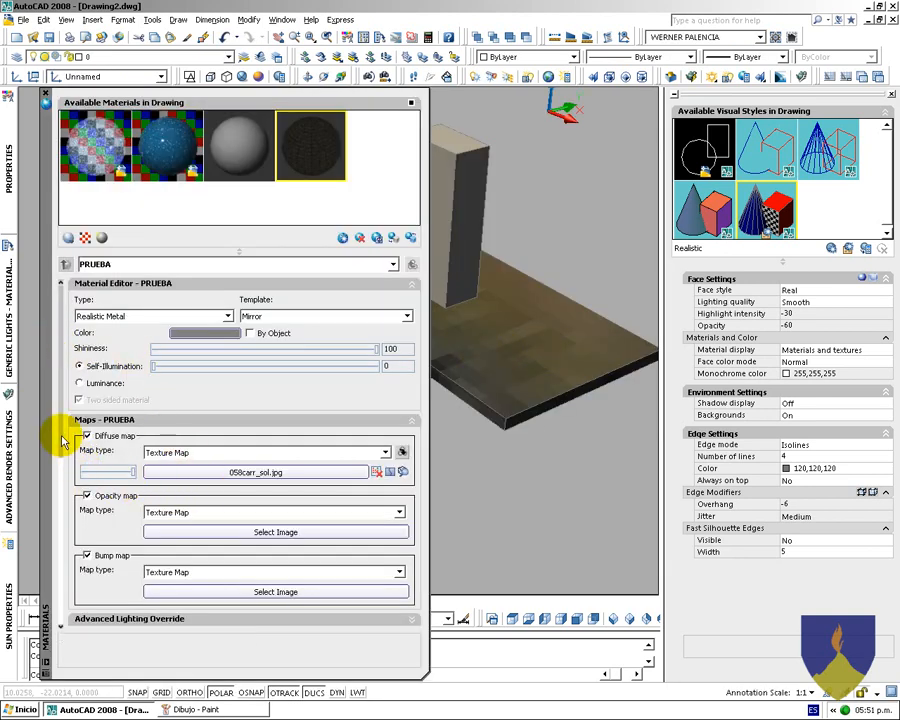
pyautogui.scroll(-5, 72, 530)
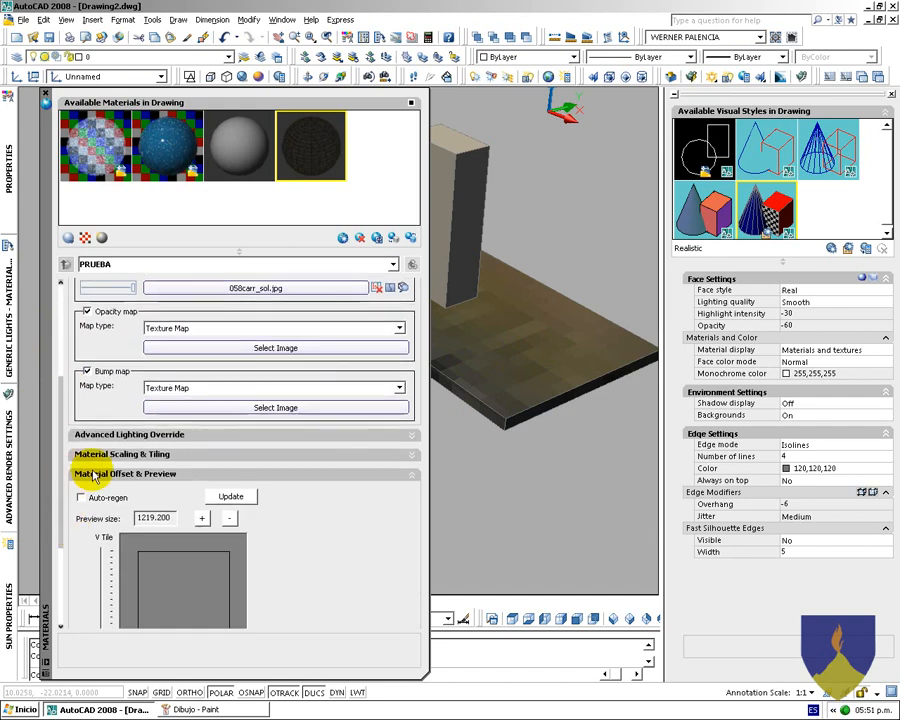
pyautogui.click(411, 454)
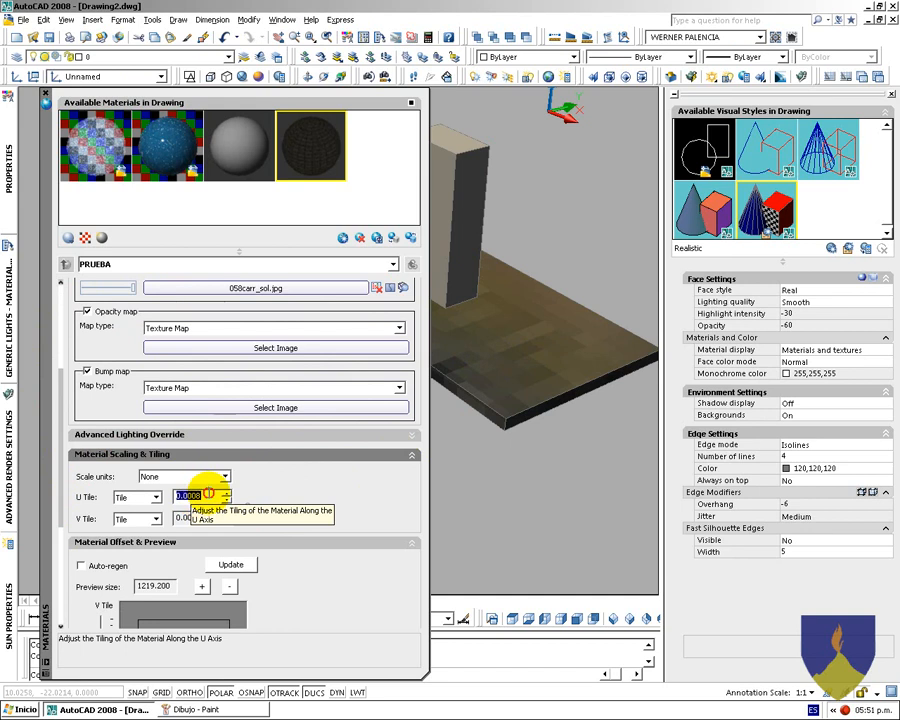
pyautogui.write('1')
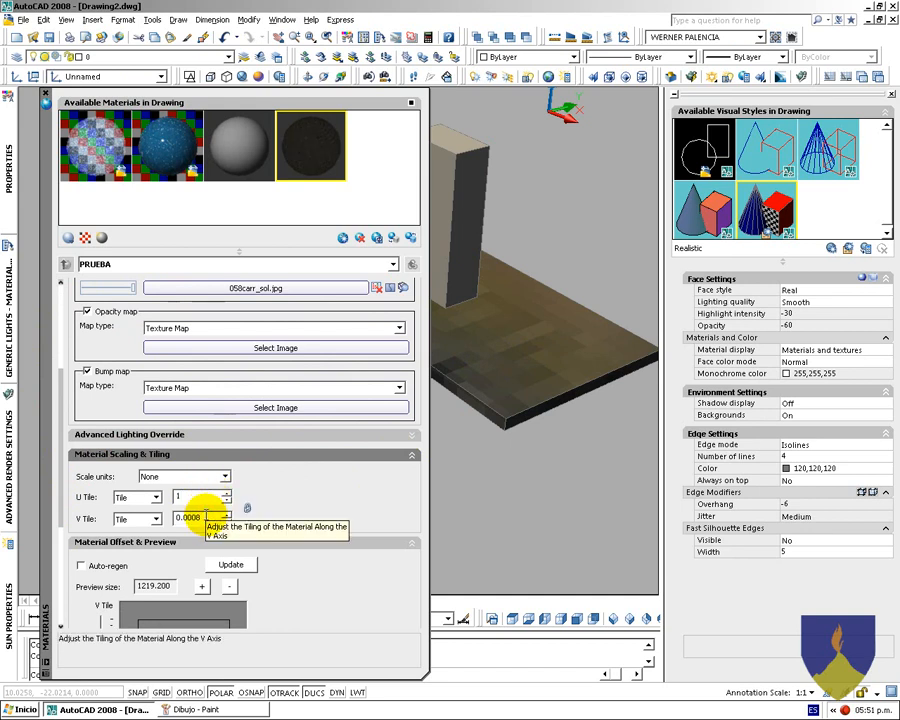
pyautogui.click(206, 515)
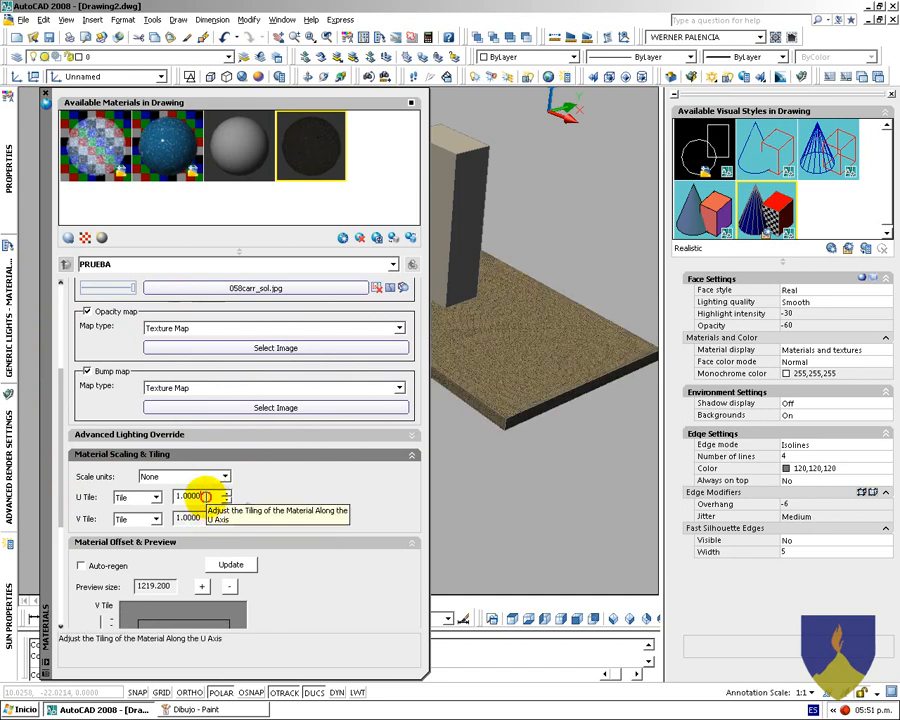
# Set the U and V tile of the PRUEBA material to 0.1
pyautogui.click(204, 495)
pyautogui.write('.1')
pyautogui.click(198, 517)
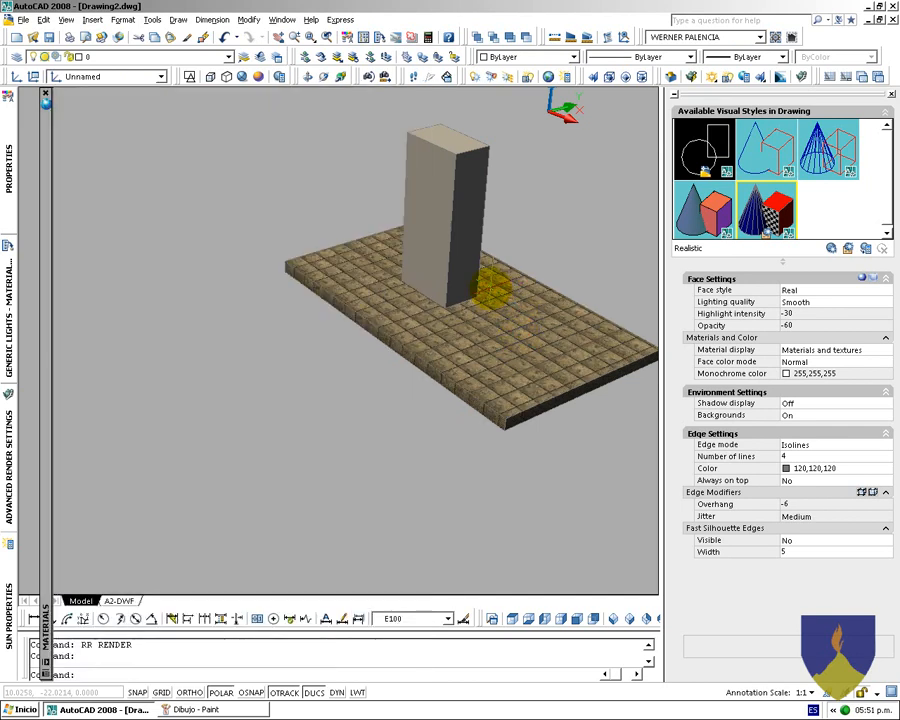
# Render the scene to examine the tiled, reflective slab, and close the render window
pyautogui.moveTo(473, 287); pyautogui.dragTo(398, 328, button='middle')
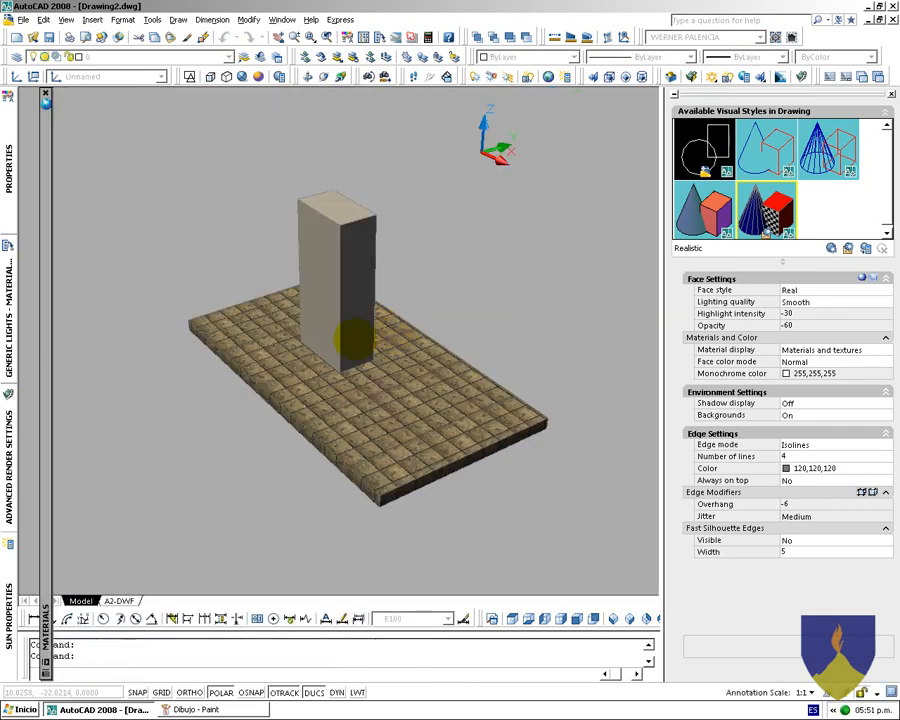
pyautogui.write('RR')
pyautogui.press('Return')
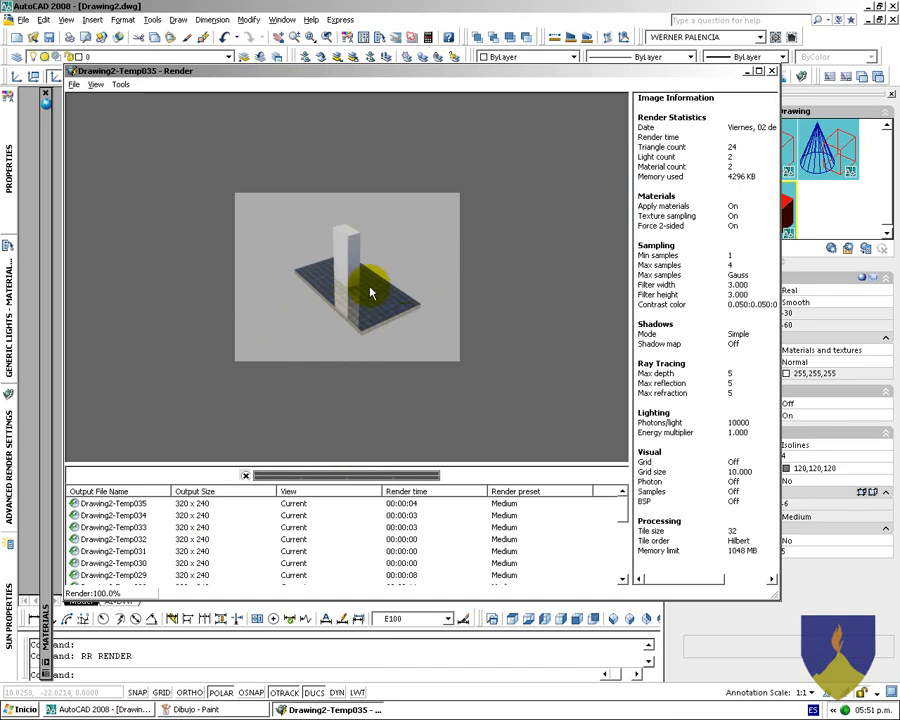
pyautogui.press('Escape')
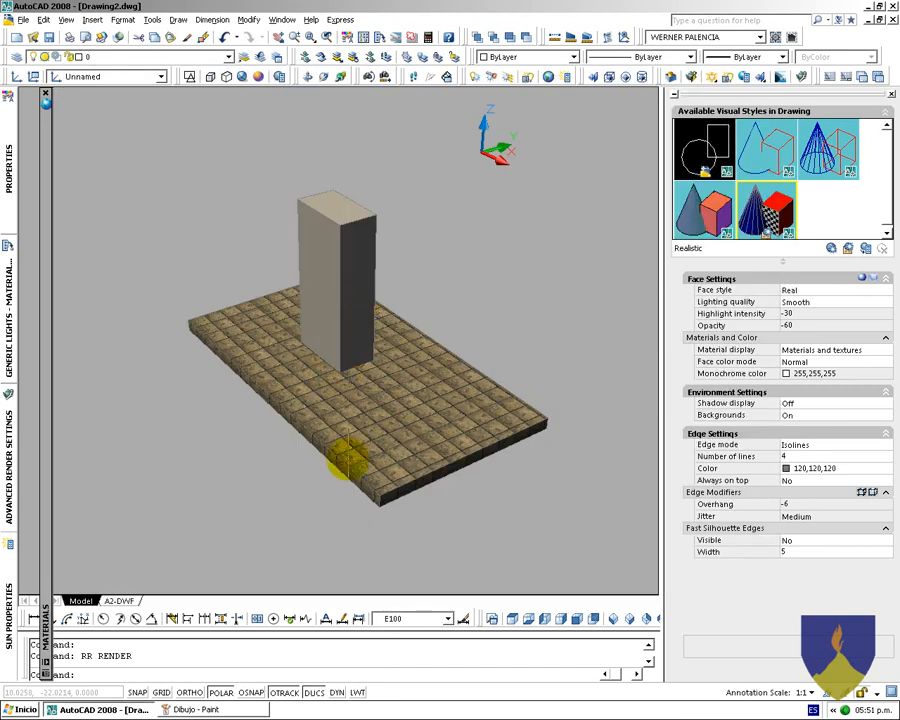
pyautogui.click(431, 582)
# Assign the same 058carr_sol image as the bump texture map of the PRUEBA material
pyautogui.moveTo(45, 505)
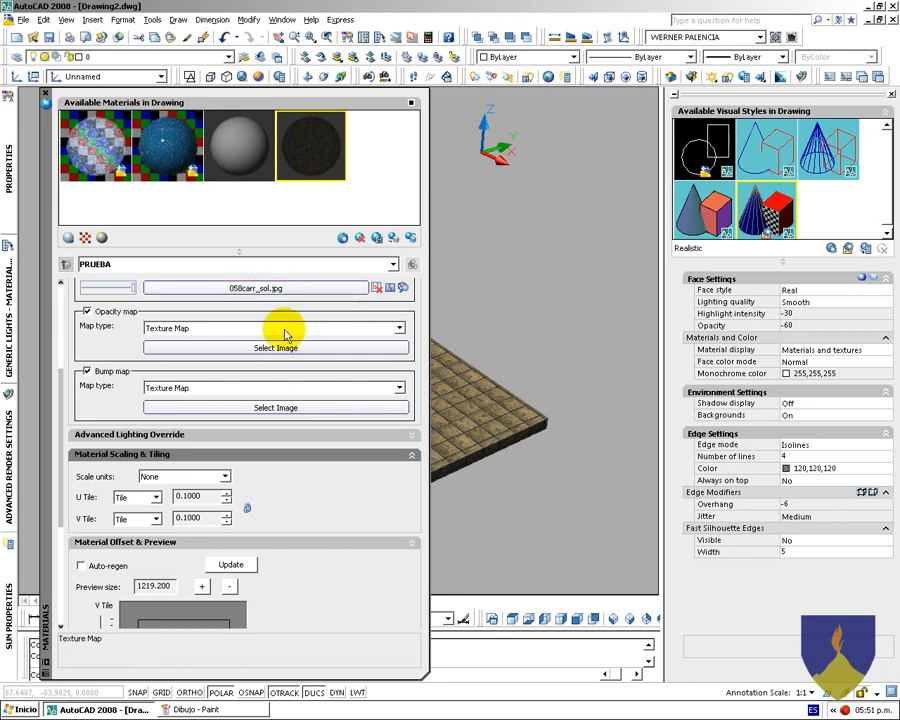
pyautogui.click(243, 407)
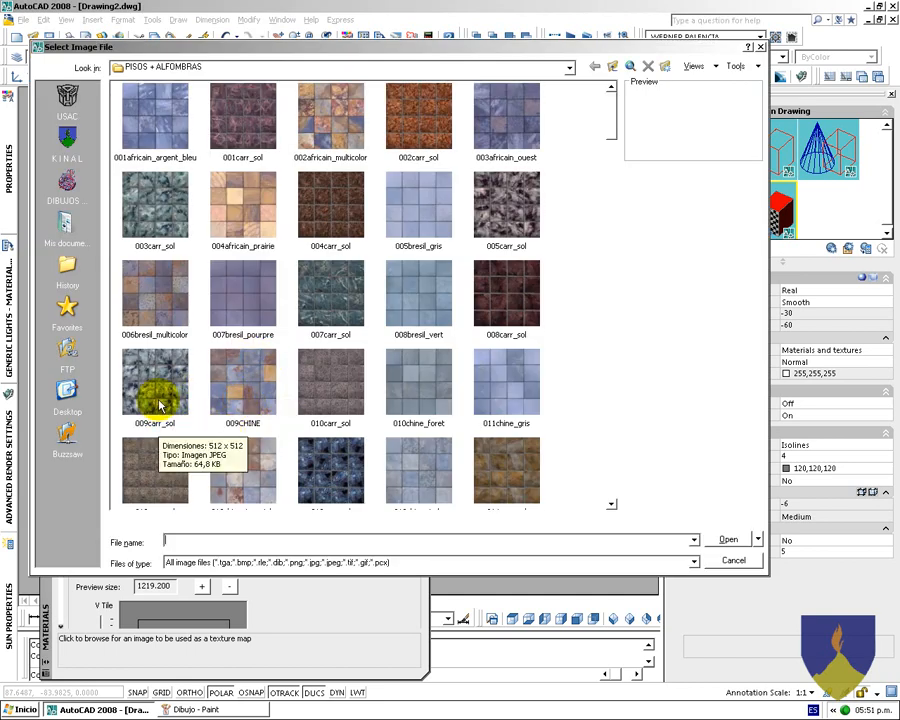
pyautogui.scroll(-4, 563, 376)
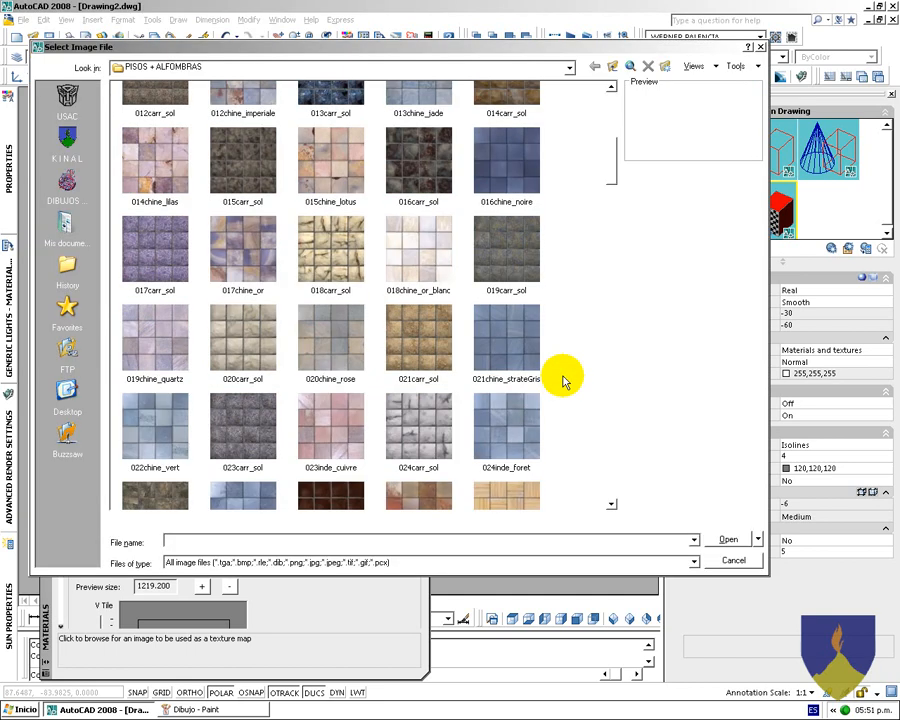
pyautogui.scroll(-5, 563, 383)
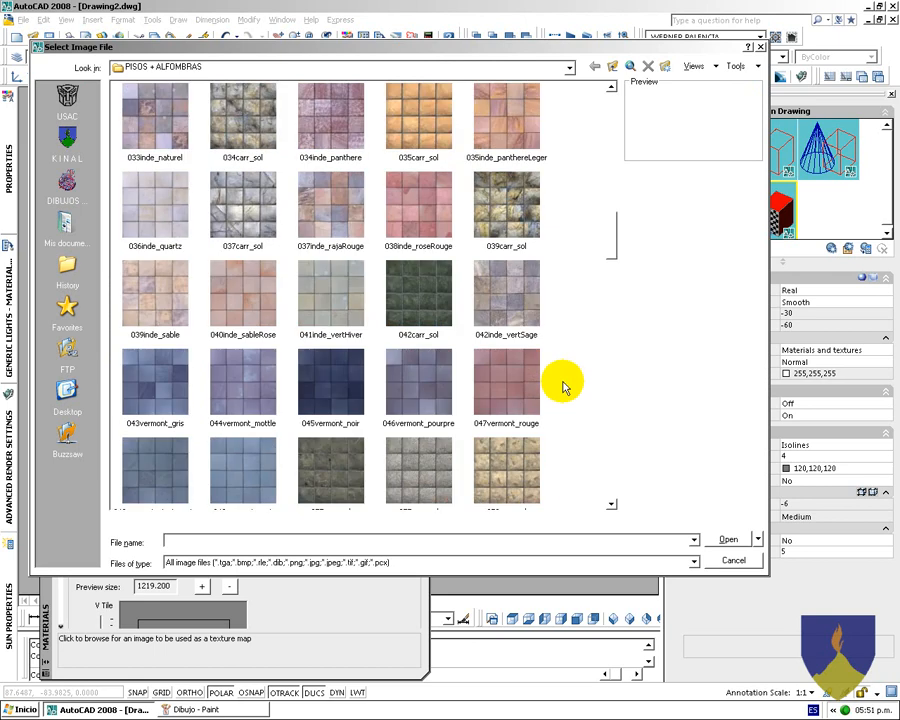
pyautogui.scroll(-5, 563, 386)
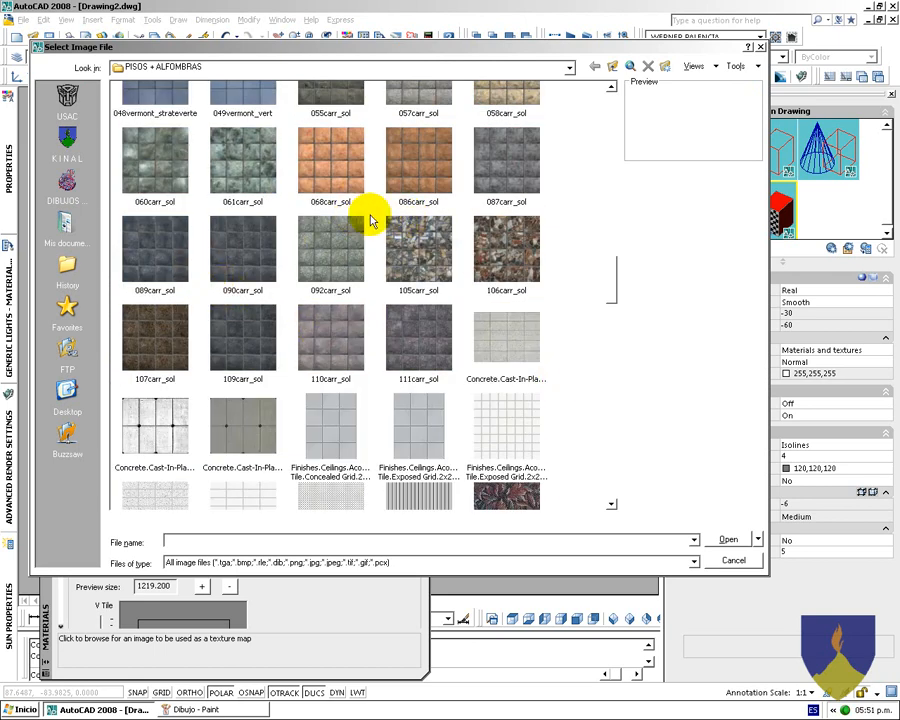
pyautogui.click(508, 98)
pyautogui.scroll(2, 563, 172)
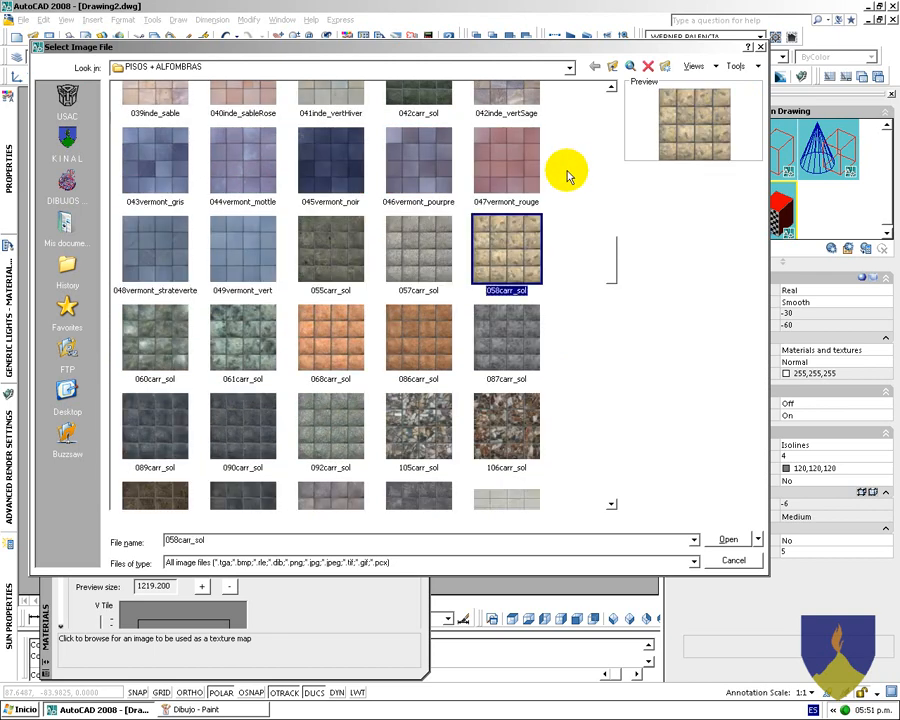
pyautogui.click(728, 539)
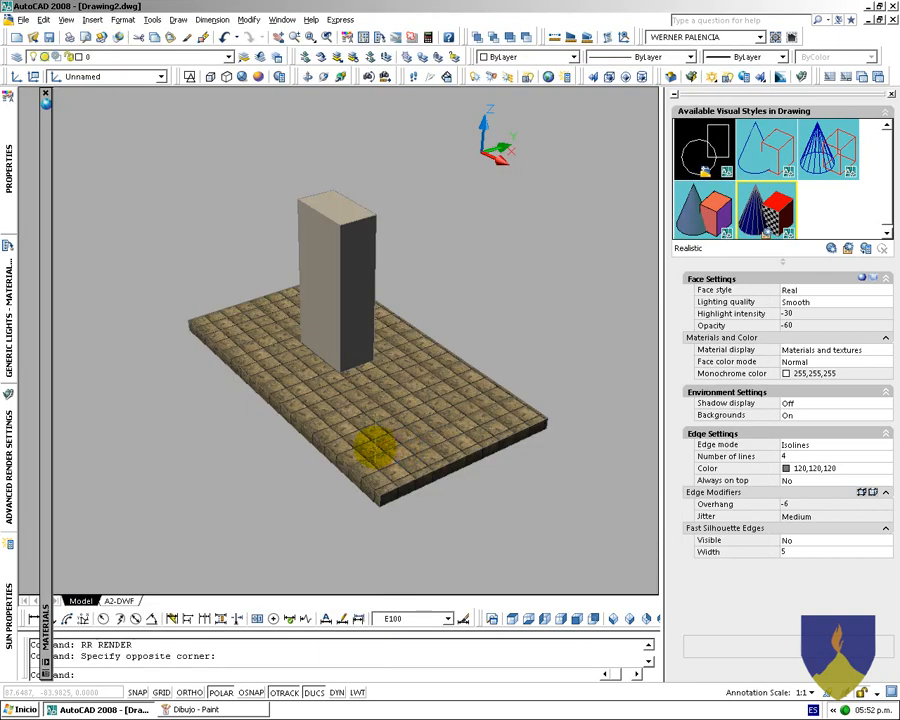
# Check the bump map's scaling and tiling settings, and raise the bump map strength of PRUEBA to about 493
pyautogui.moveTo(49, 432)
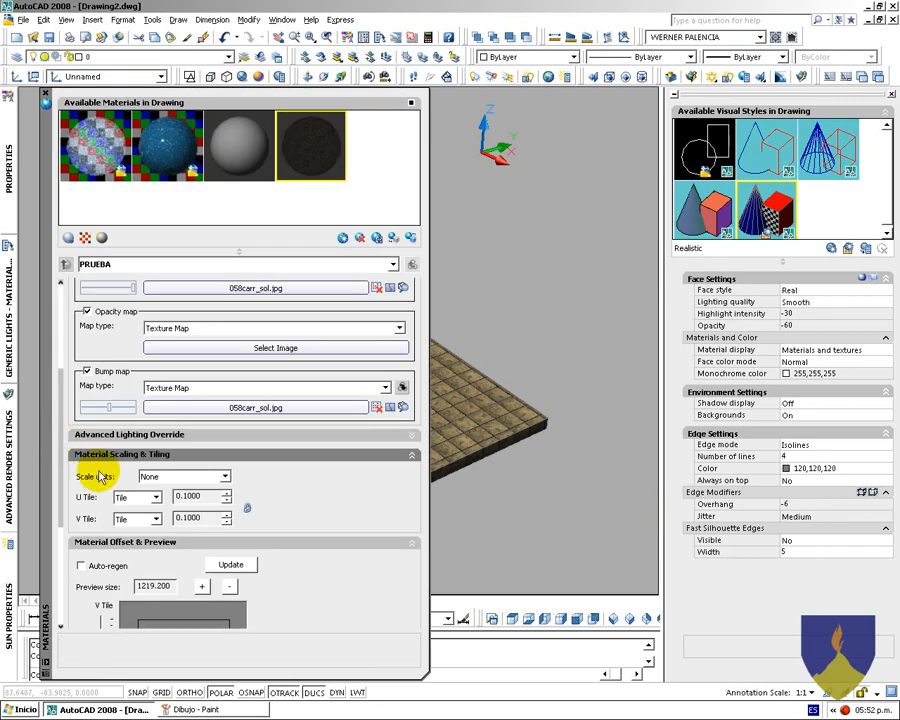
pyautogui.click(401, 388)
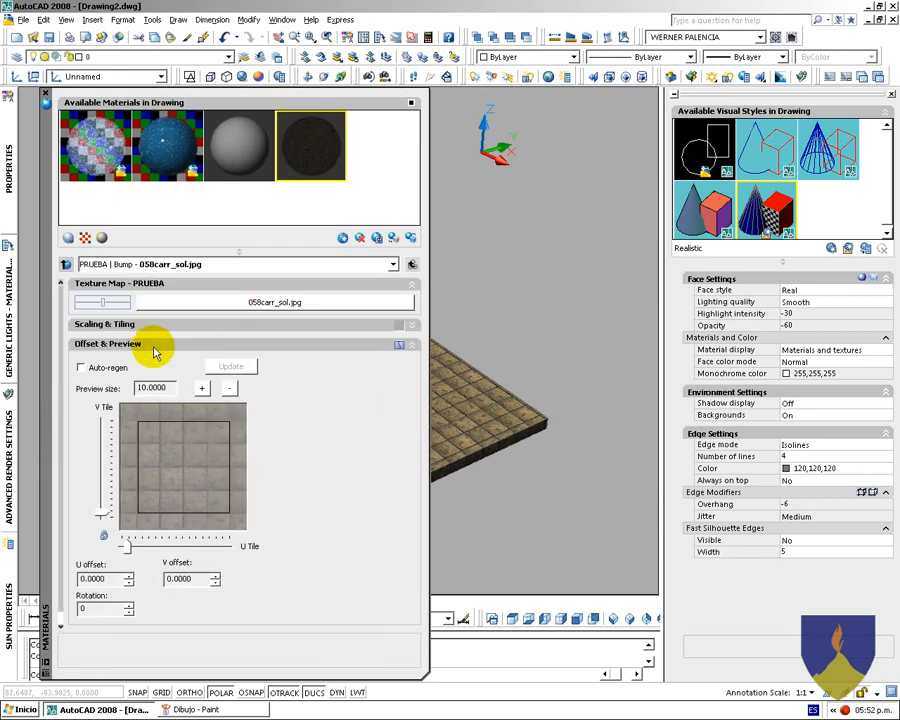
pyautogui.click(398, 326)
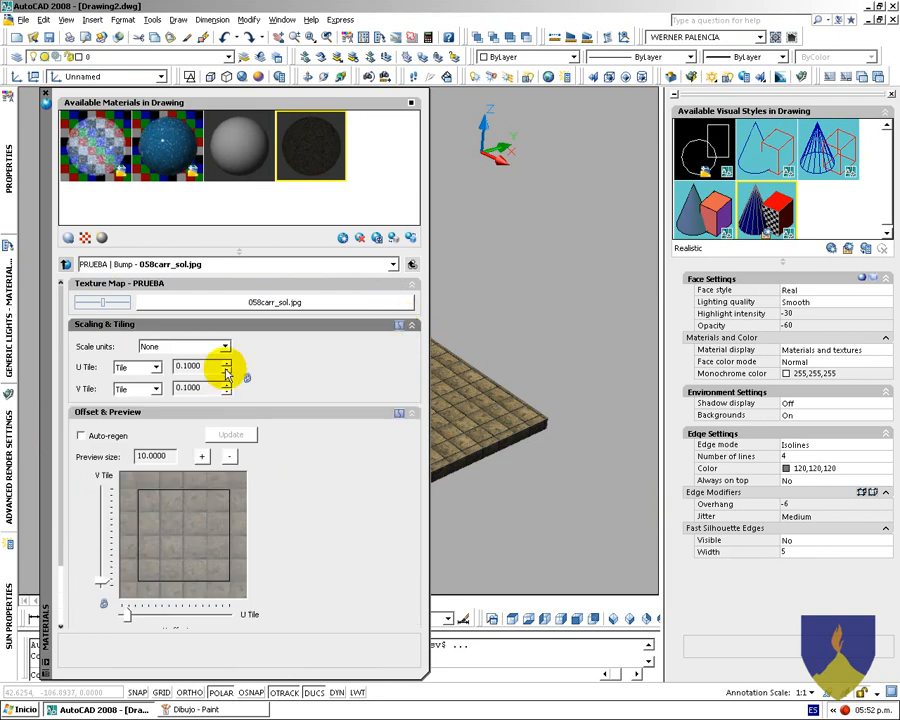
pyautogui.click(411, 264)
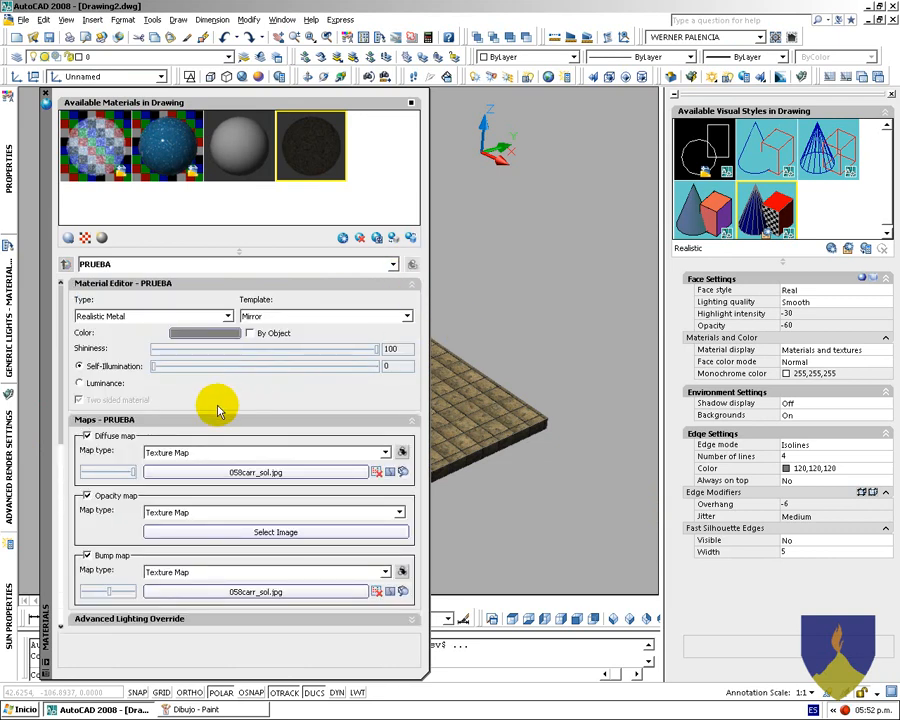
pyautogui.moveTo(109, 592); pyautogui.dragTo(121, 591)
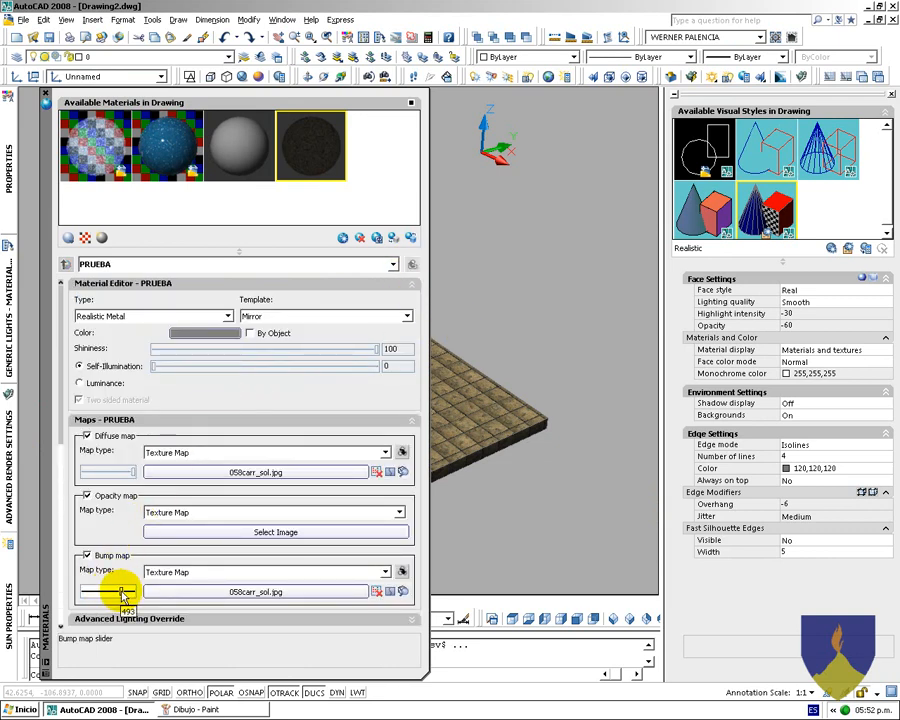
pyautogui.click(493, 268)
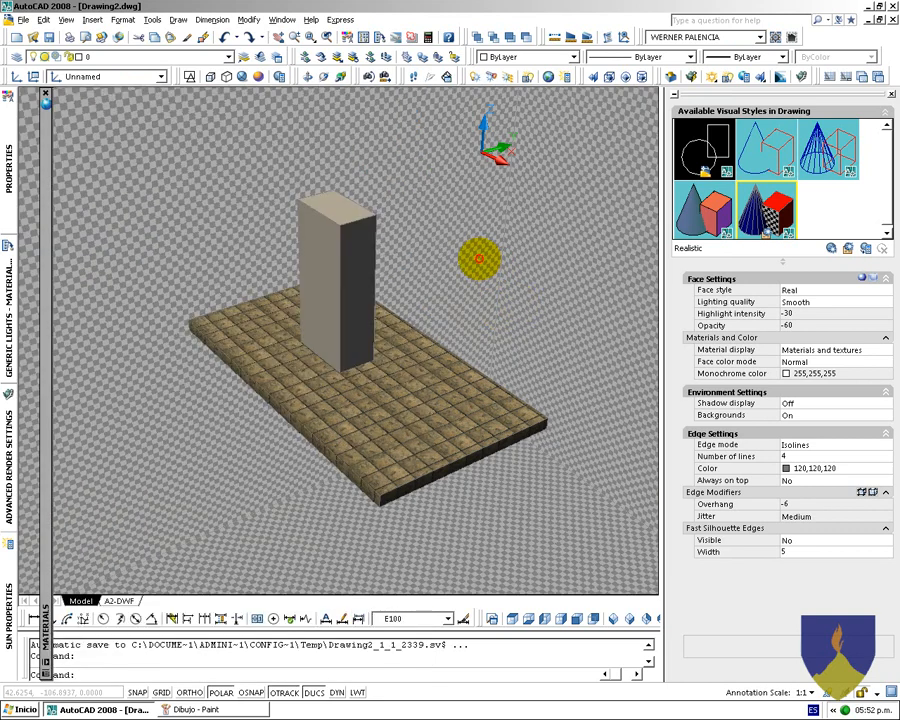
# Render a close-up of the box standing on the tiled slab to examine the bump effect, and close the render window
pyautogui.click(476, 185)
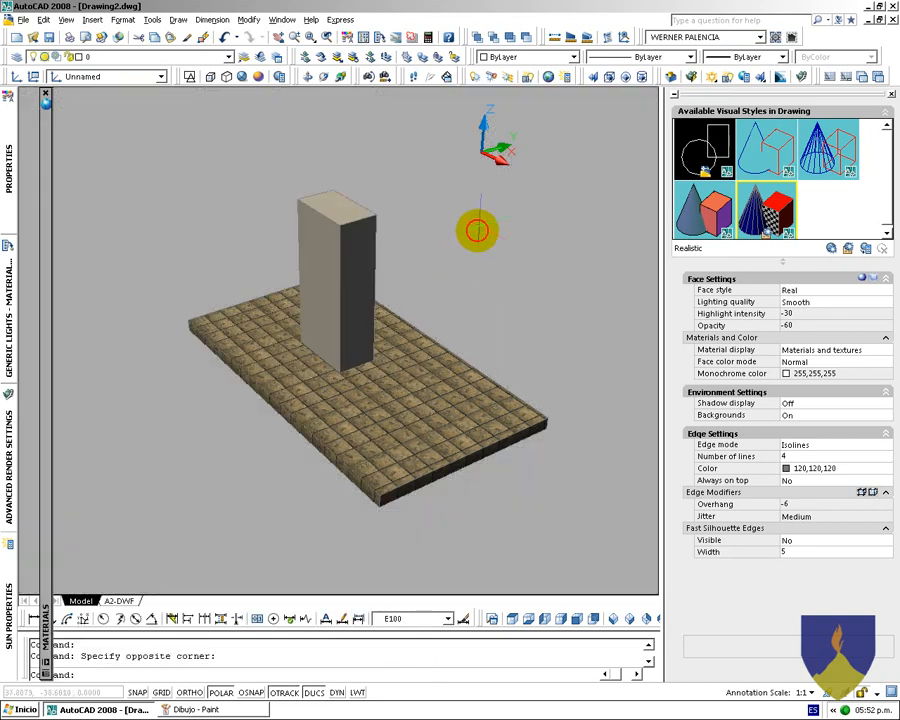
pyautogui.write('z')
pyautogui.press('Return')
pyautogui.write('O')
pyautogui.press('Return')
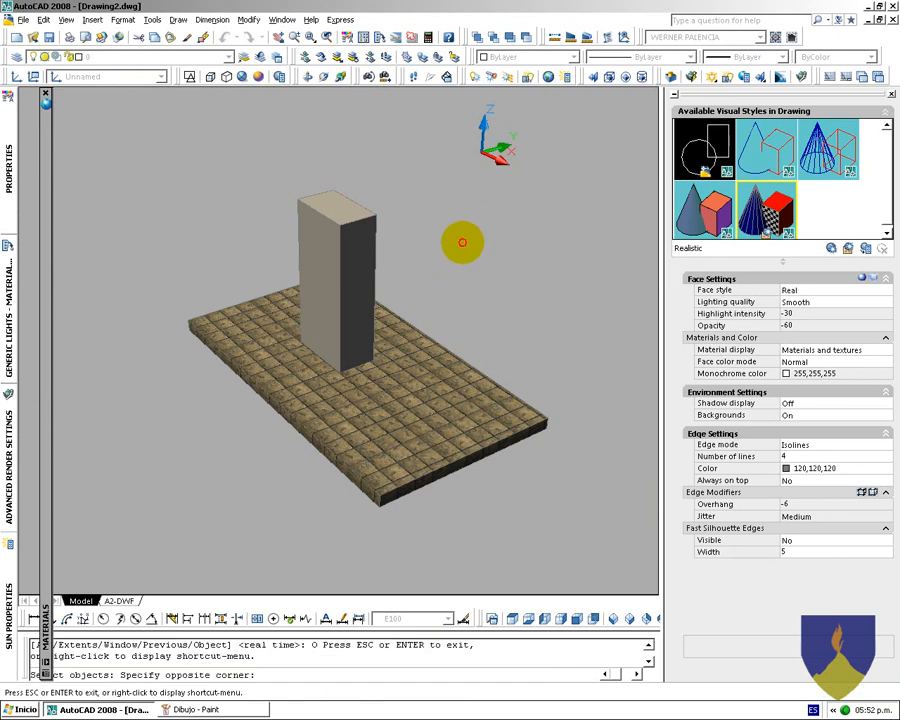
pyautogui.click(462, 241)
pyautogui.click(279, 394)
pyautogui.press('Return')
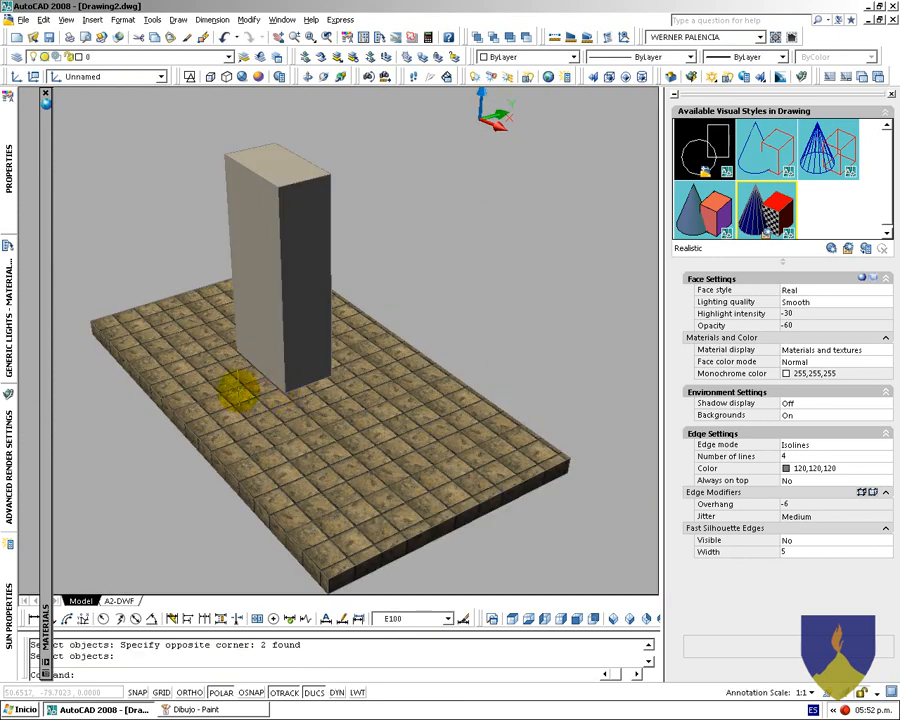
pyautogui.scroll(3, 245, 378)
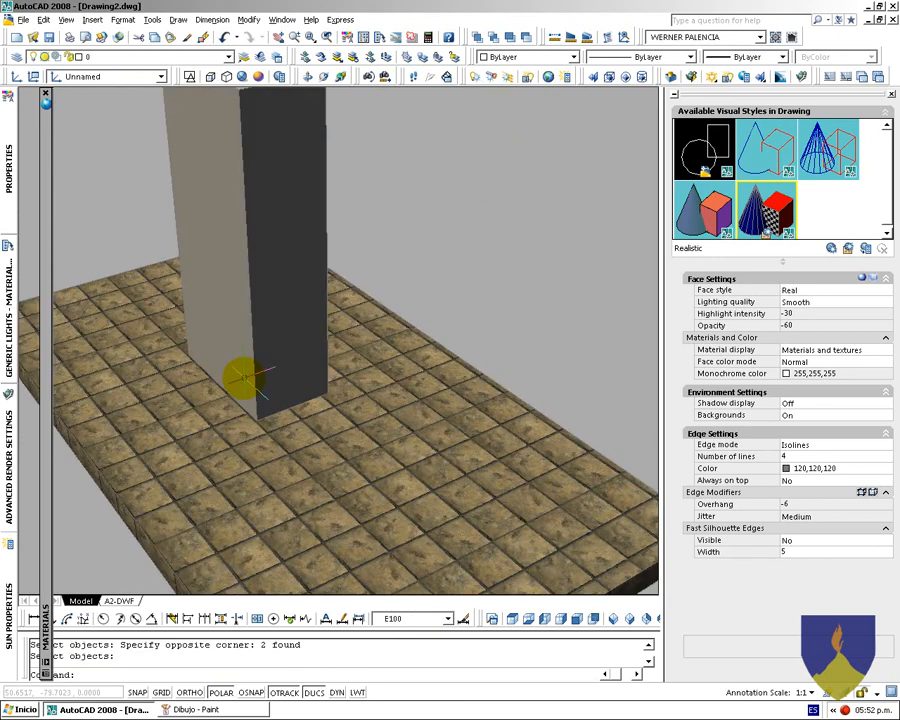
pyautogui.press('Return')
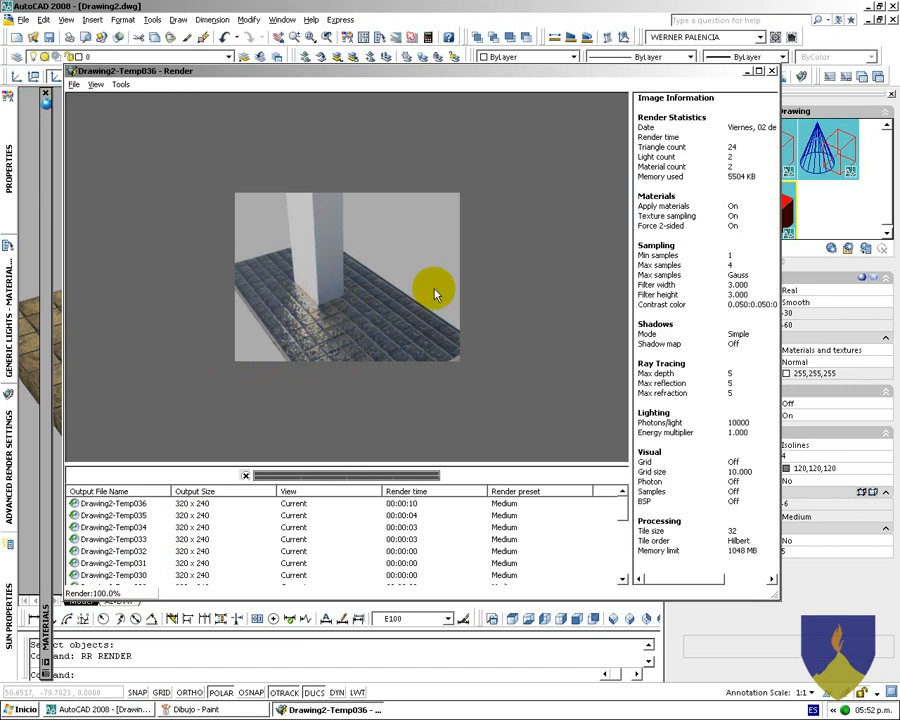
pyautogui.press('Escape')
pyautogui.click(452, 240)
pyautogui.click(438, 224)
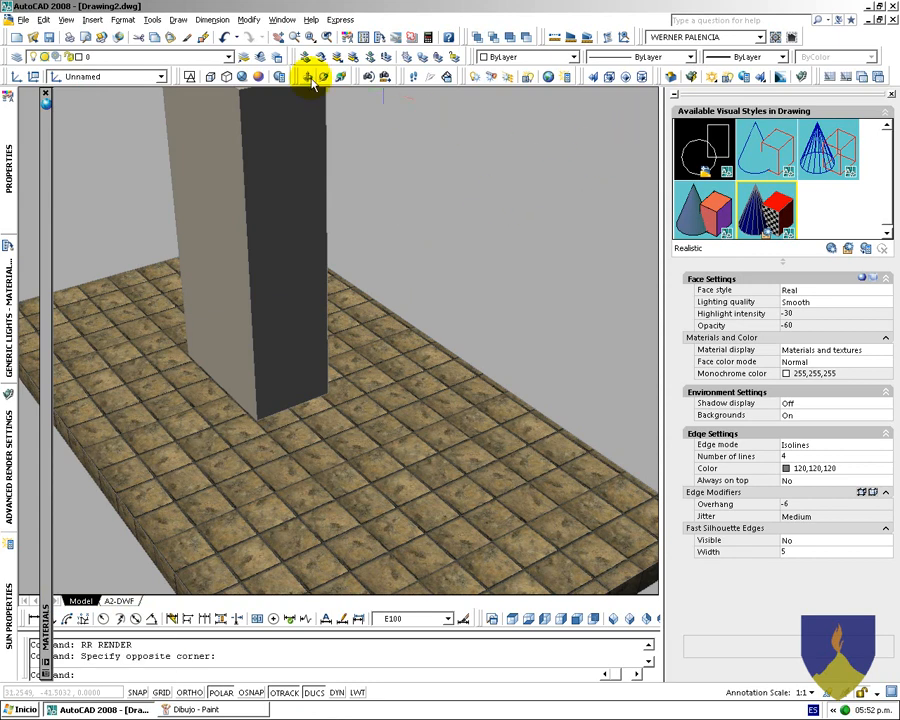
# Display the model in 2D wireframe, restore the top view, and orbit from it to an oblique view of the slab and box
pyautogui.click(190, 76)
pyautogui.click(512, 620)
pyautogui.scroll(-3, 430, 390)
pyautogui.scroll(-2, 378, 422)
pyautogui.keyDown('shift'); pyautogui.moveTo(429, 425); pyautogui.dragTo(366, 342, button='middle'); pyautogui.keyUp('shift')
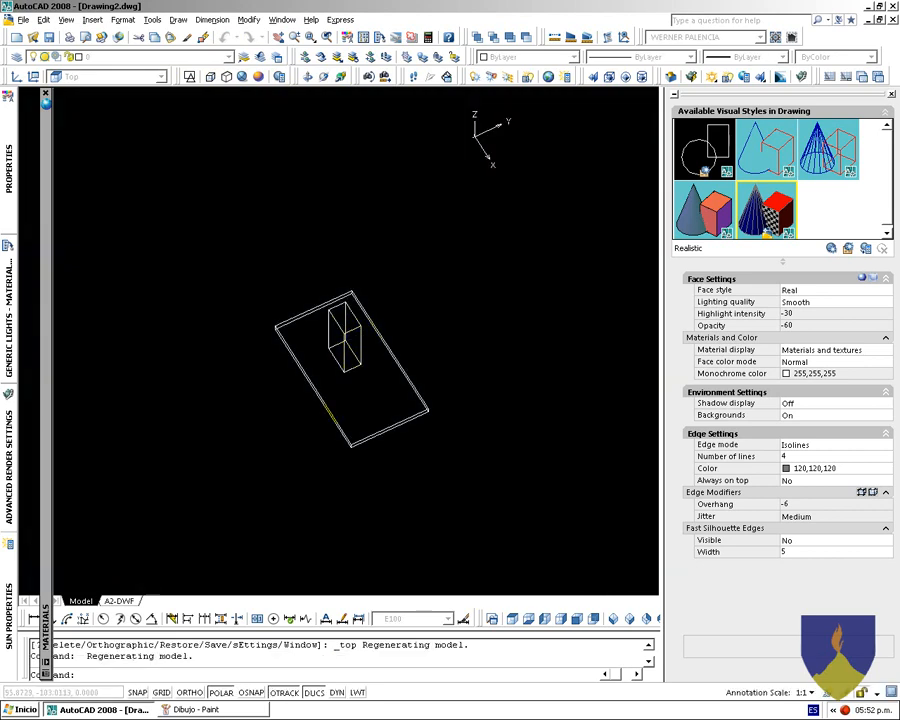
# Enlarge the flat base slab by stretching its side grips outward on three sides, well past the box standing on it
pyautogui.click(345, 406)
pyautogui.click(311, 394)
pyautogui.click(308, 389)
pyautogui.click(156, 470)
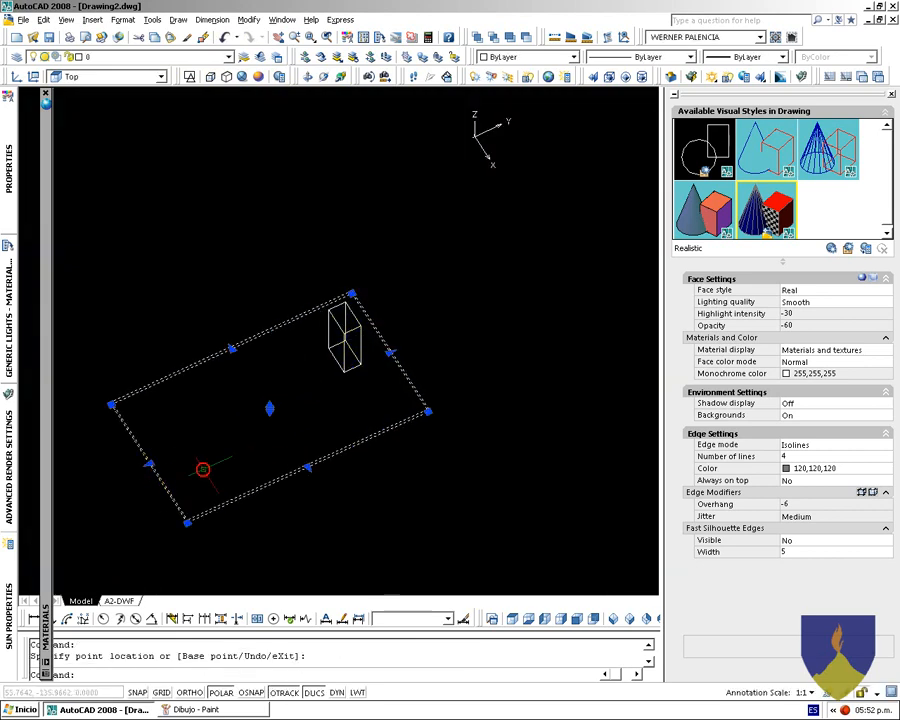
pyautogui.click(308, 467)
pyautogui.click(397, 378)
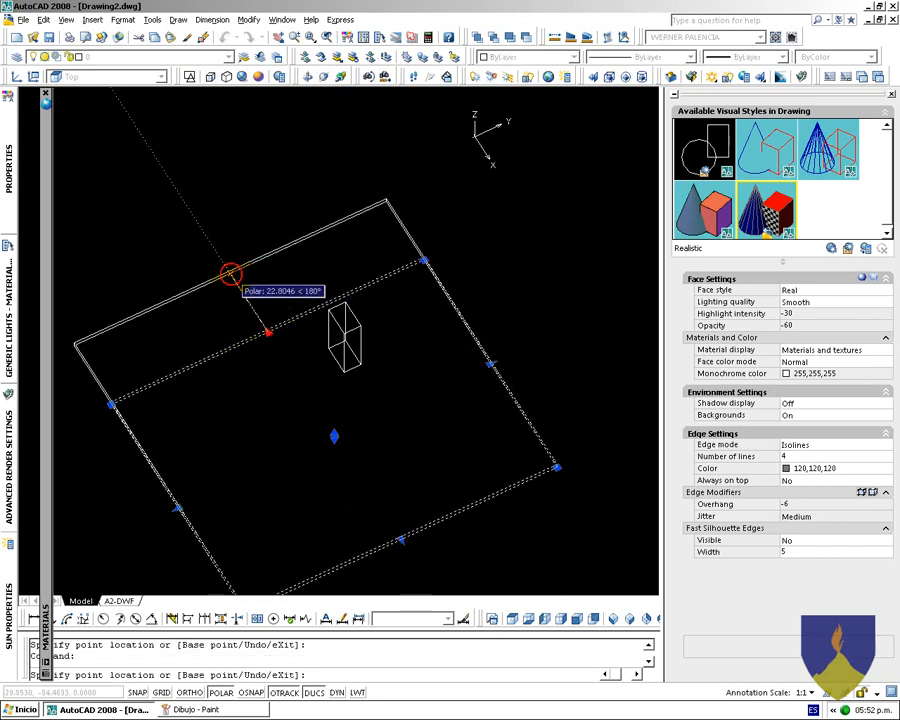
pyautogui.press('Escape')
pyautogui.press('Escape')
# With object snap turned on, draw a line across the box's front face between the midpoints of its two vertical edges
pyautogui.scroll(6, 321, 331)
pyautogui.keyDown('shift'); pyautogui.moveTo(325, 350); pyautogui.dragTo(329, 338, button='middle'); pyautogui.keyUp('shift')
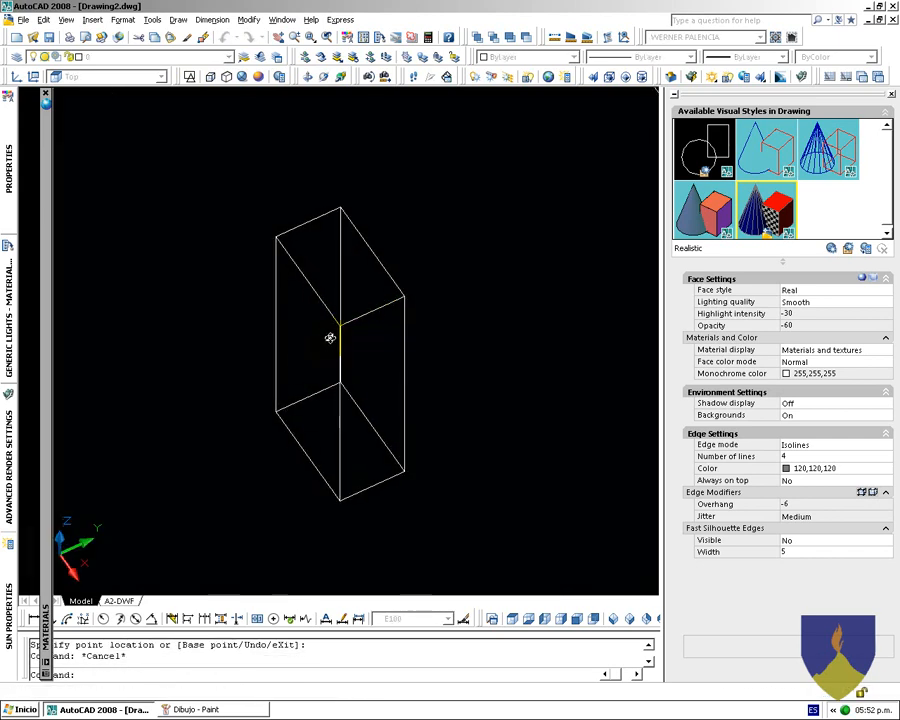
pyautogui.write('L')
pyautogui.press('Return')
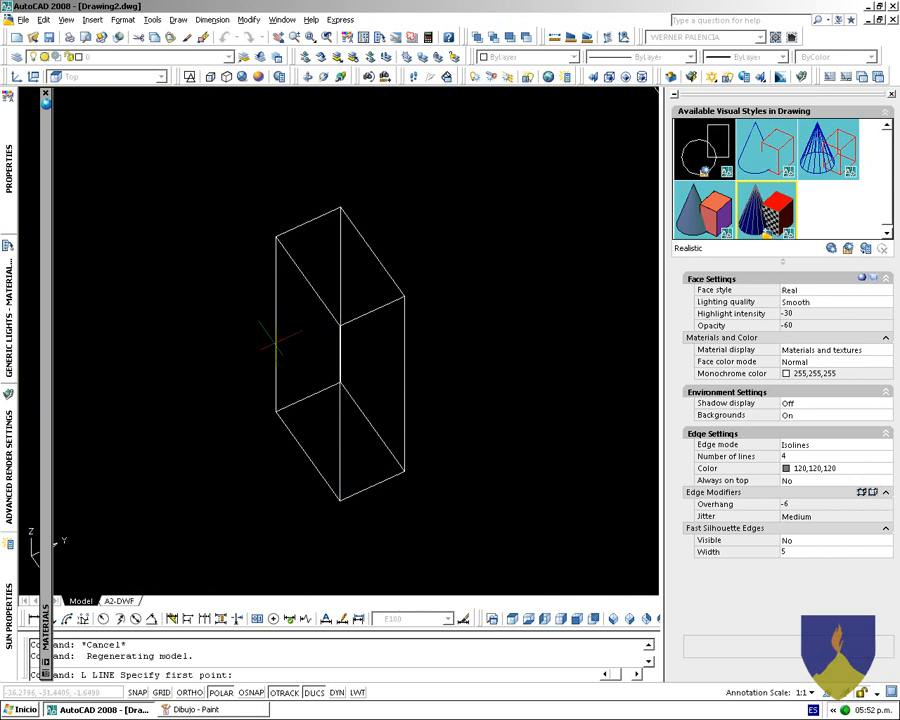
pyautogui.click(251, 692)
pyautogui.click(275, 325)
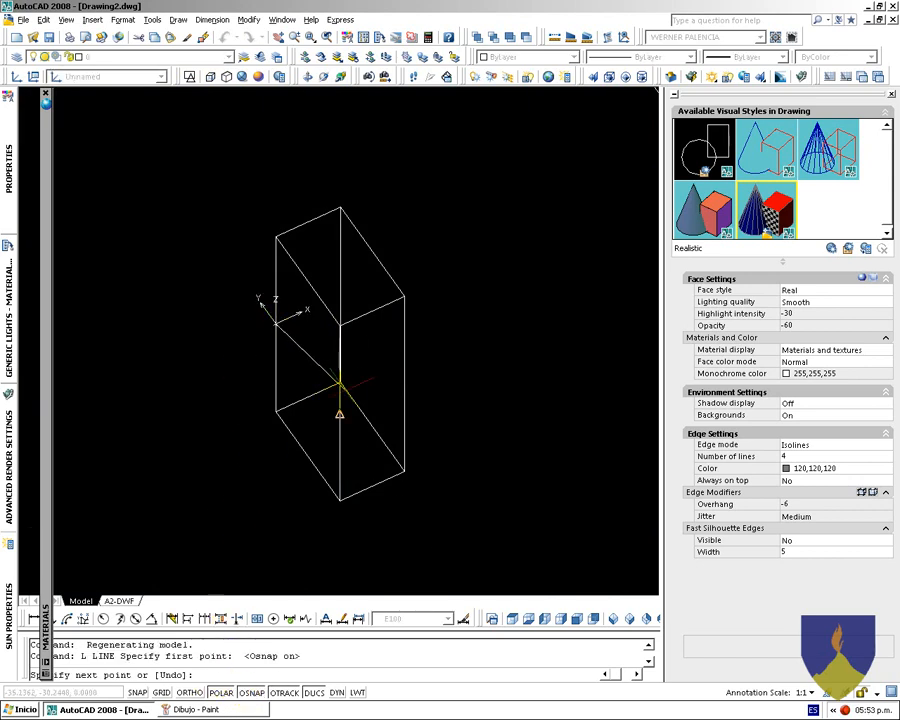
pyautogui.click(340, 400)
pyautogui.press('Return')
# Imprint the midpoint line onto the box solid using the body editing option, deleting the source line
pyautogui.write('SOE')
pyautogui.press('Return')
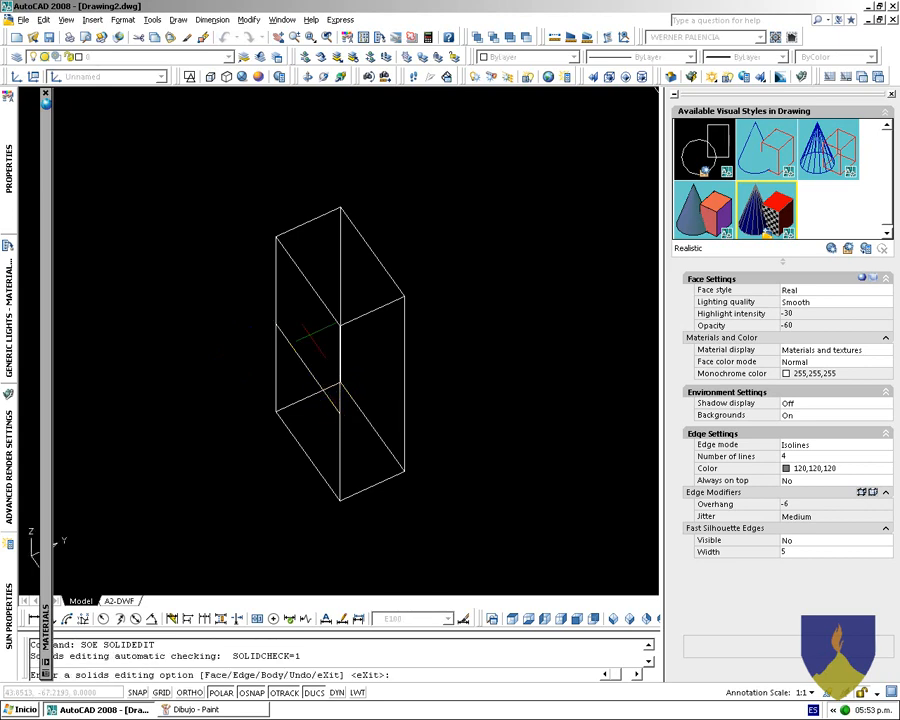
pyautogui.write('B')
pyautogui.press('Return')
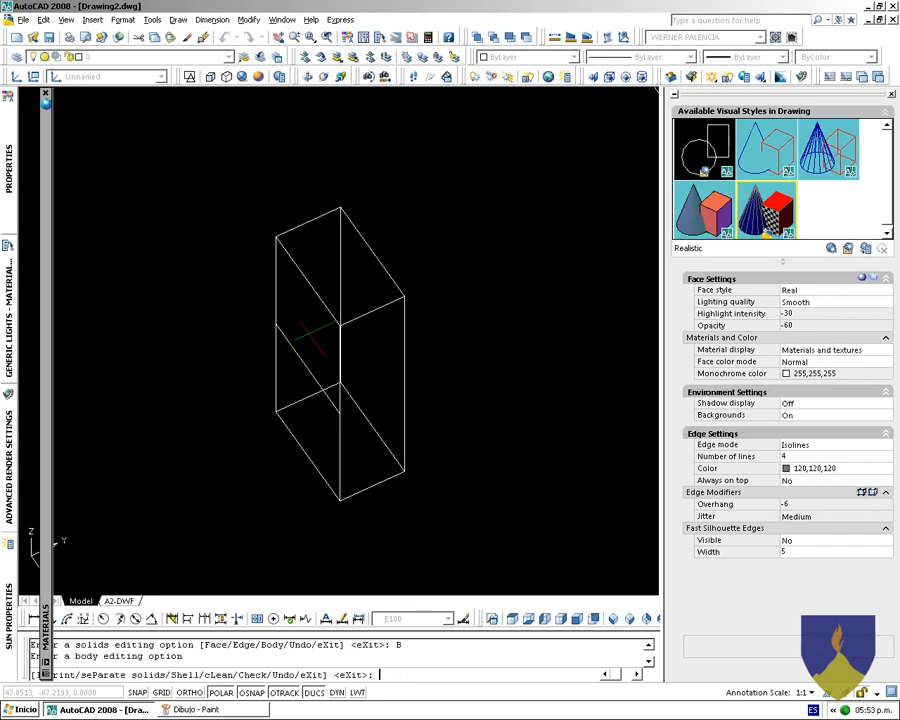
pyautogui.write('I')
pyautogui.press('Return')
pyautogui.click(308, 287)
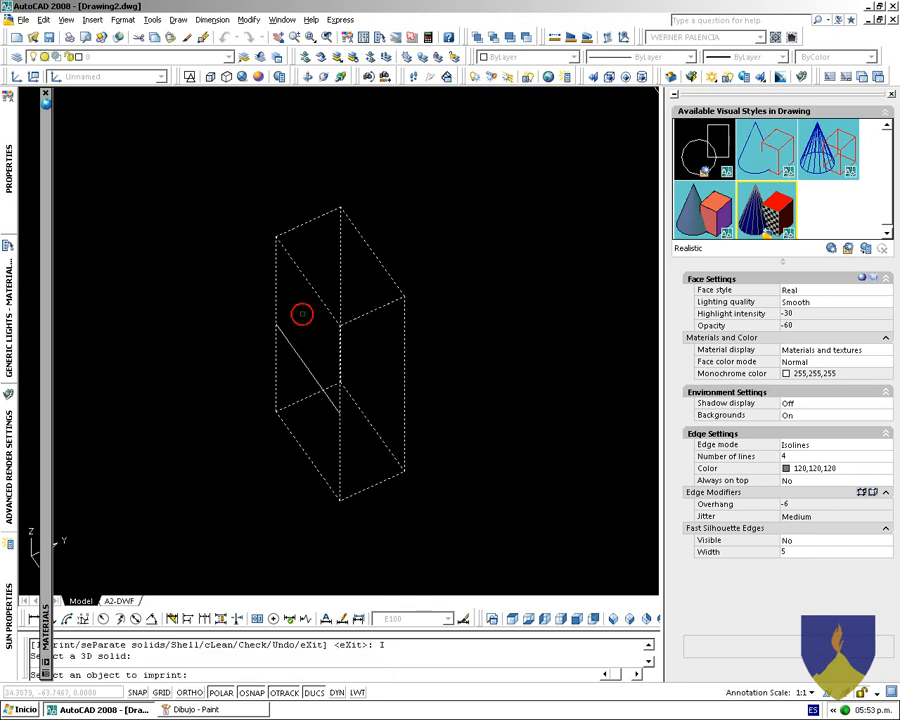
pyautogui.click(296, 351)
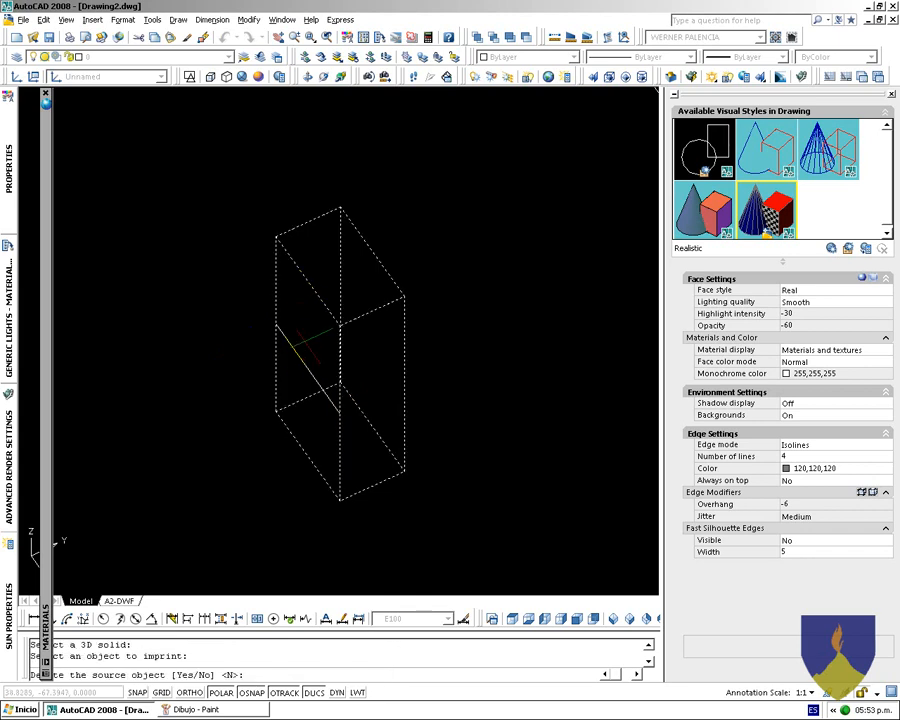
pyautogui.write('Y')
pyautogui.press('Return')
pyautogui.press('Return')
pyautogui.press('Return')
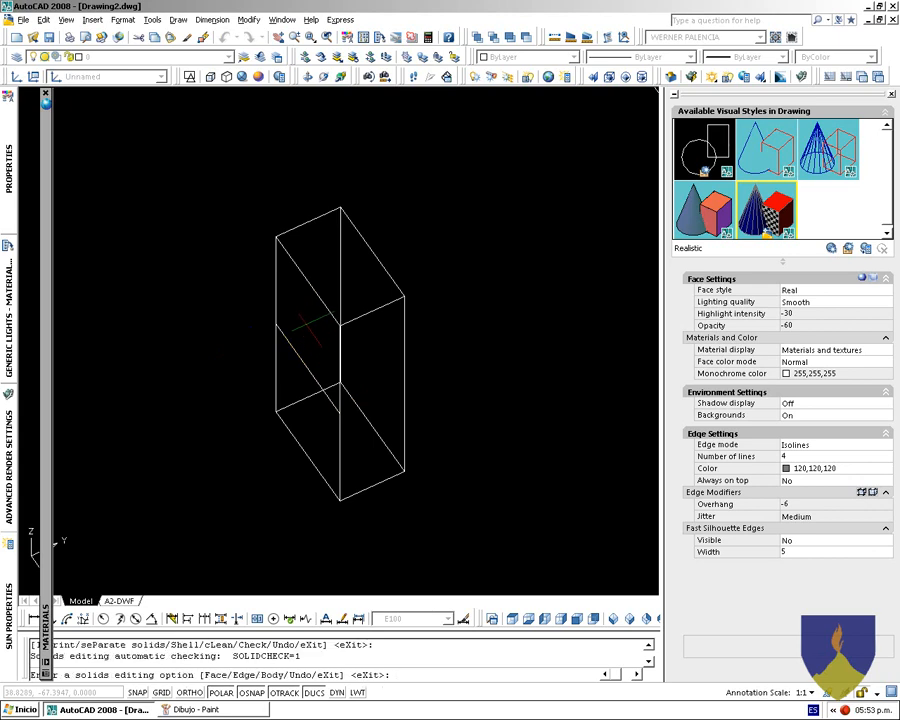
# Extrude the upper half of the box's divided front face outward by 5 units
pyautogui.write('F')
pyautogui.press('Return')
pyautogui.write('E')
pyautogui.press('Return')
pyautogui.click(301, 368)
pyautogui.press('Return')
pyautogui.write('5')
pyautogui.press('Return')
pyautogui.press('Return')
pyautogui.press('Return')
pyautogui.press('Return')
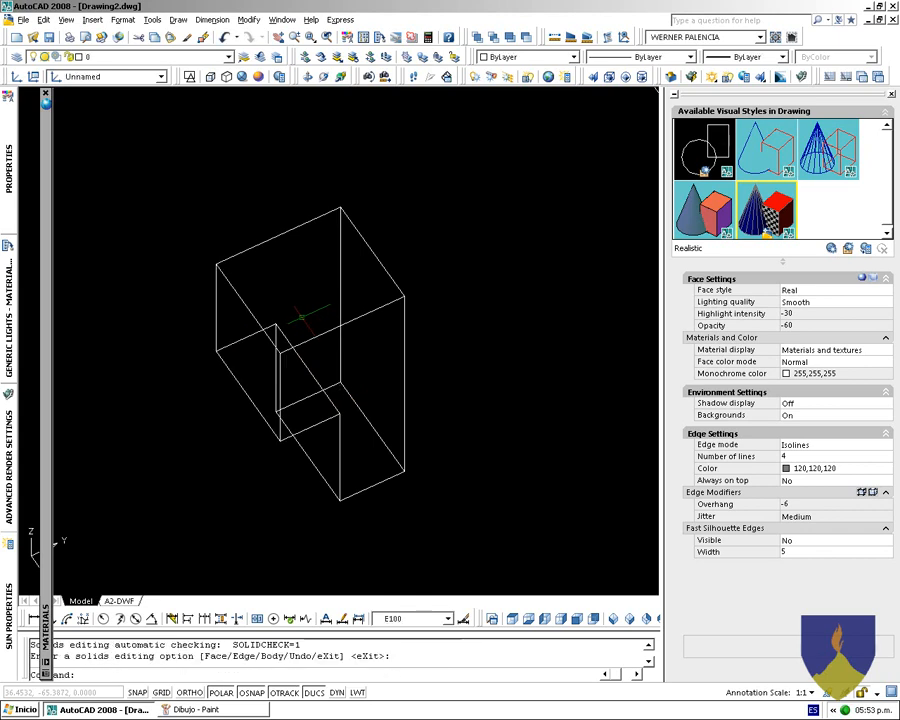
# Raise the outer top edge of the extruded overhang vertically so its top slopes
pyautogui.keyDown('ctrl'); pyautogui.click(251, 312); pyautogui.keyUp('ctrl')
pyautogui.click(248, 308)
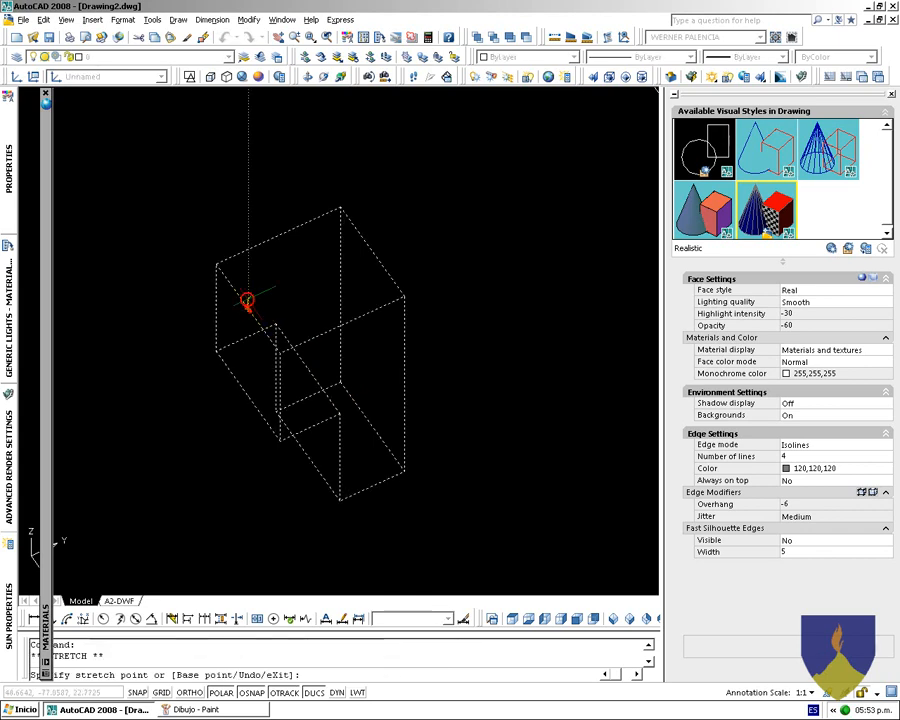
pyautogui.click(249, 271)
pyautogui.press('Escape')
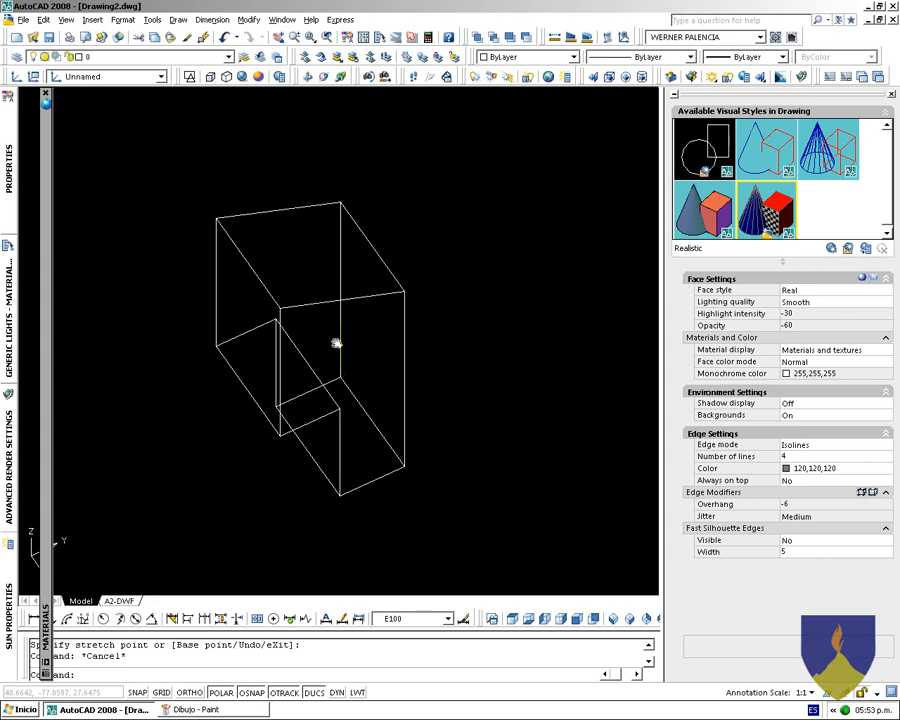
# Stretch the outer end of the overhang farther away from the box along the 270° polar direction
pyautogui.scroll(-3, 324, 277)
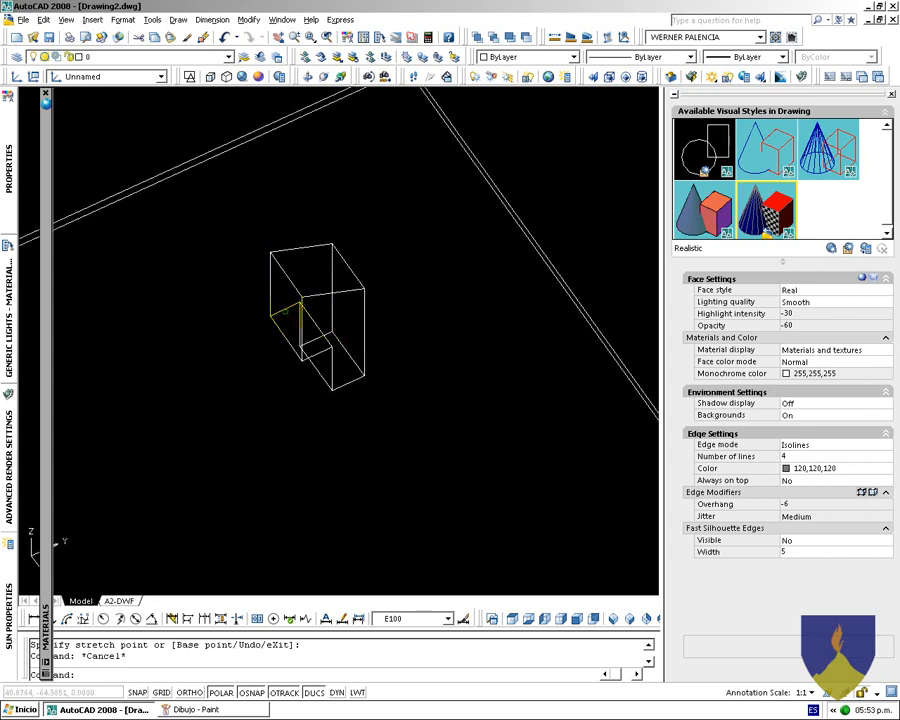
pyautogui.keyDown('ctrl'); pyautogui.click(285, 311); pyautogui.keyUp('ctrl')
pyautogui.keyDown('ctrl'); pyautogui.click(286, 298); pyautogui.keyUp('ctrl')
pyautogui.press('Escape')
pyautogui.press('Escape')
pyautogui.click(285, 307)
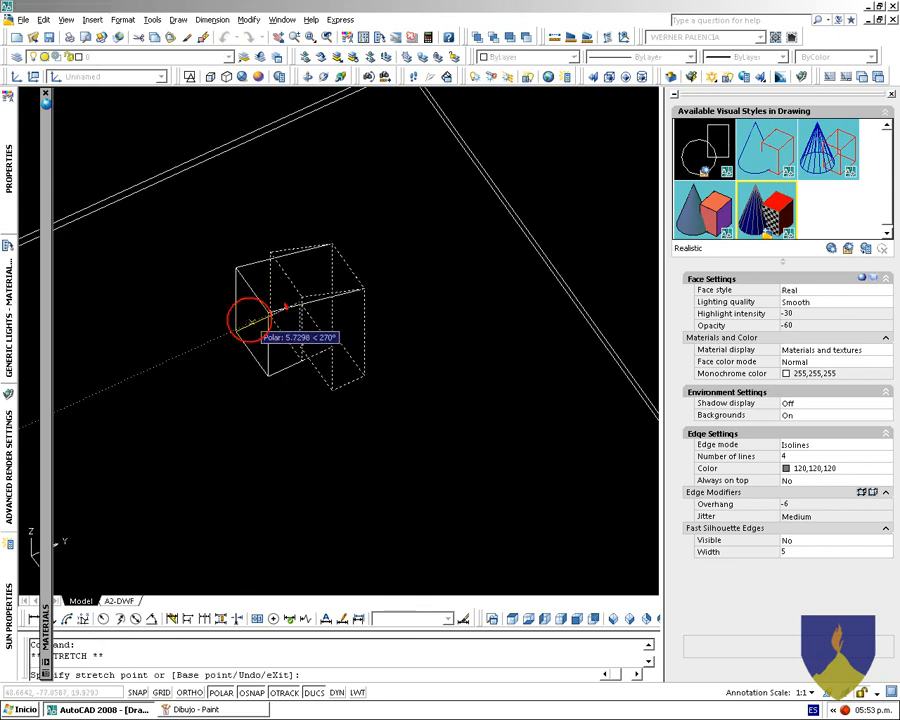
pyautogui.click(232, 334)
pyautogui.press('Escape')
# Switch to the top view, close the visual styles palette and fit the model in the enlarged drawing area
pyautogui.scroll(-3, 300, 360)
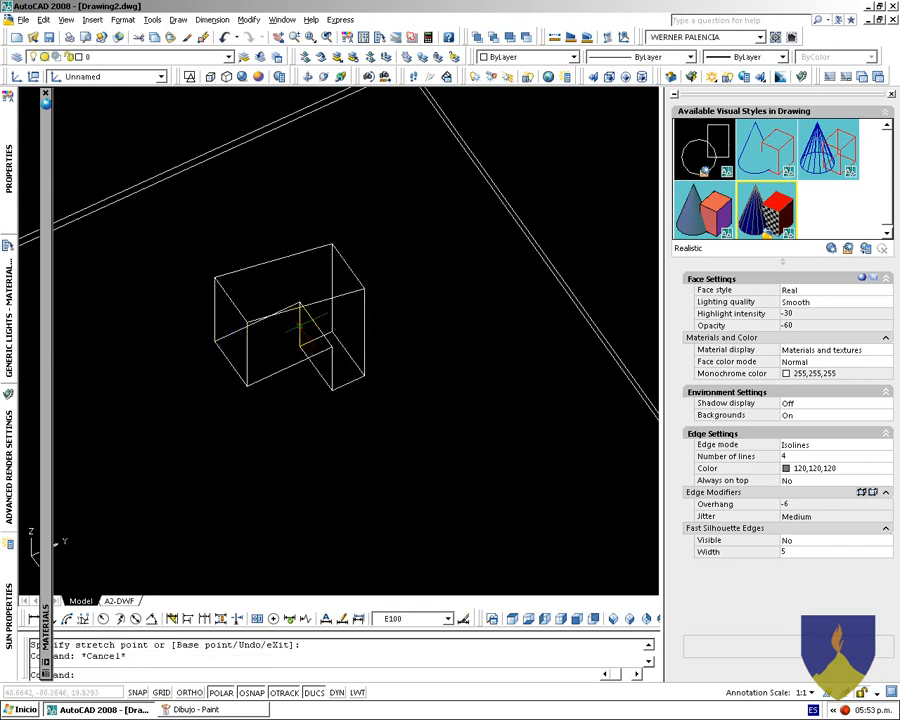
pyautogui.click(512, 618)
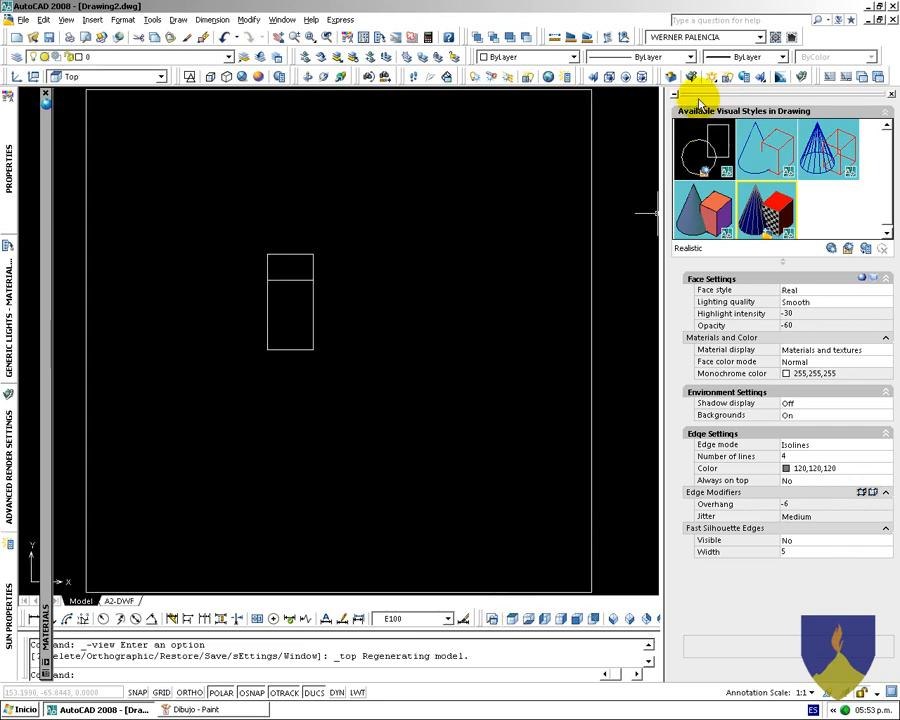
pyautogui.click(890, 95)
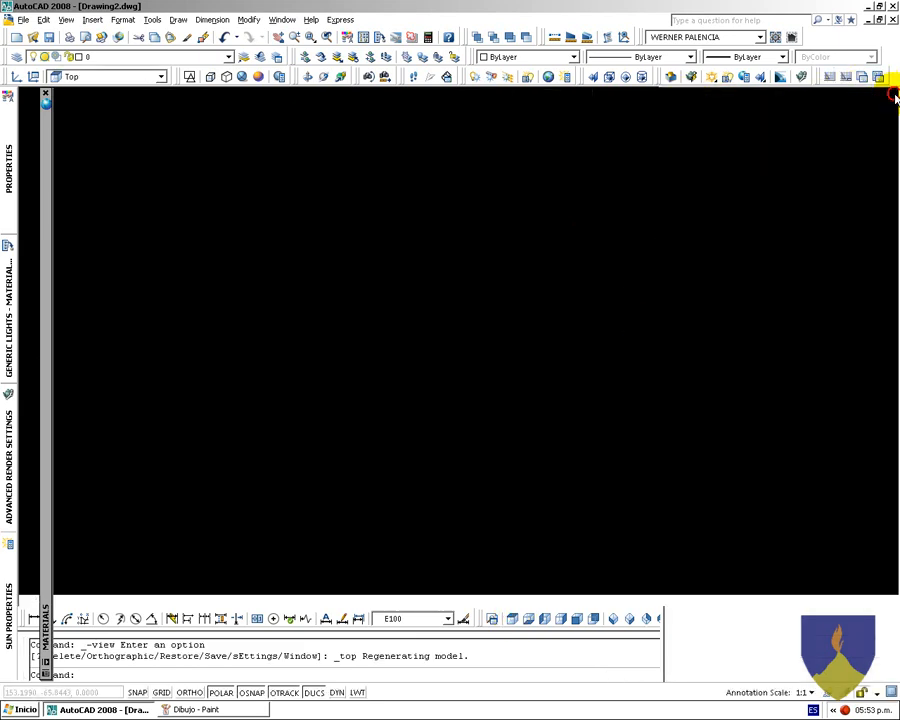
pyautogui.doubleClick(816, 416)
# Try to create a camera and dismiss the exception dialogs
pyautogui.click(684, 620)
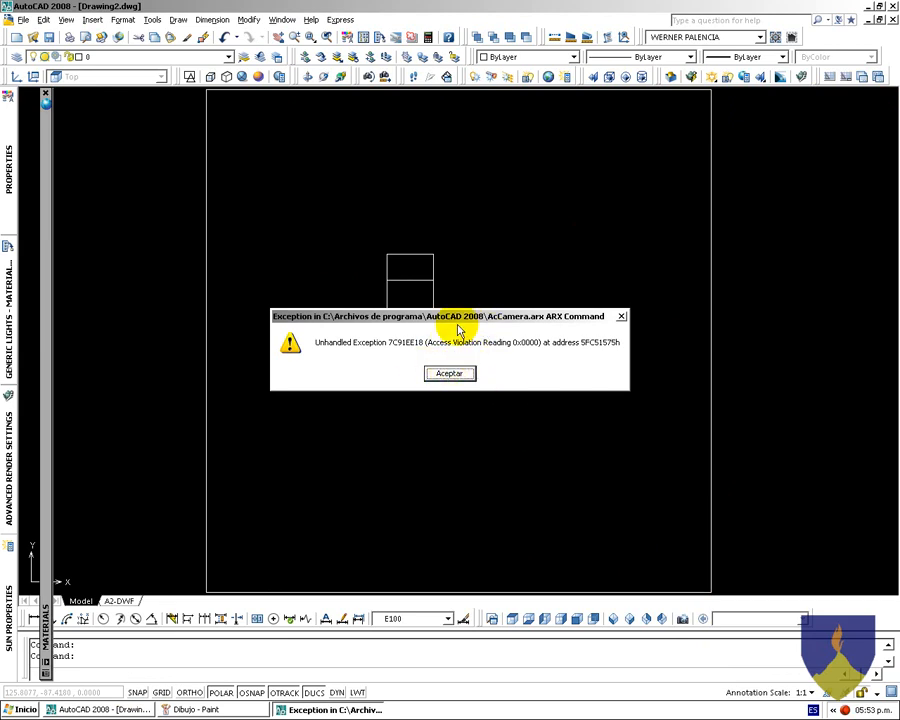
pyautogui.click(451, 375)
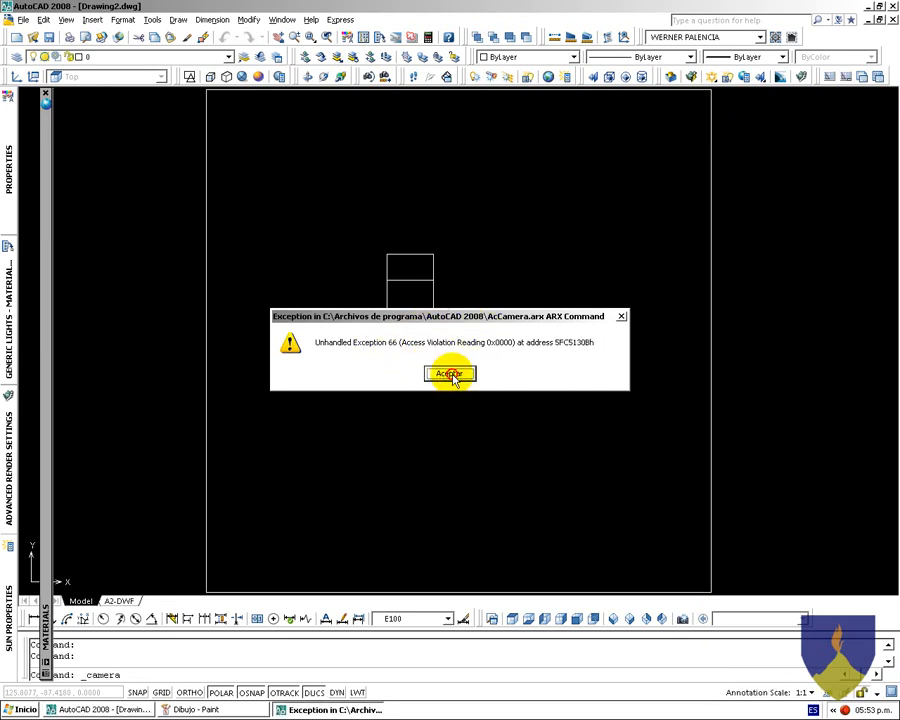
pyautogui.click(450, 375)
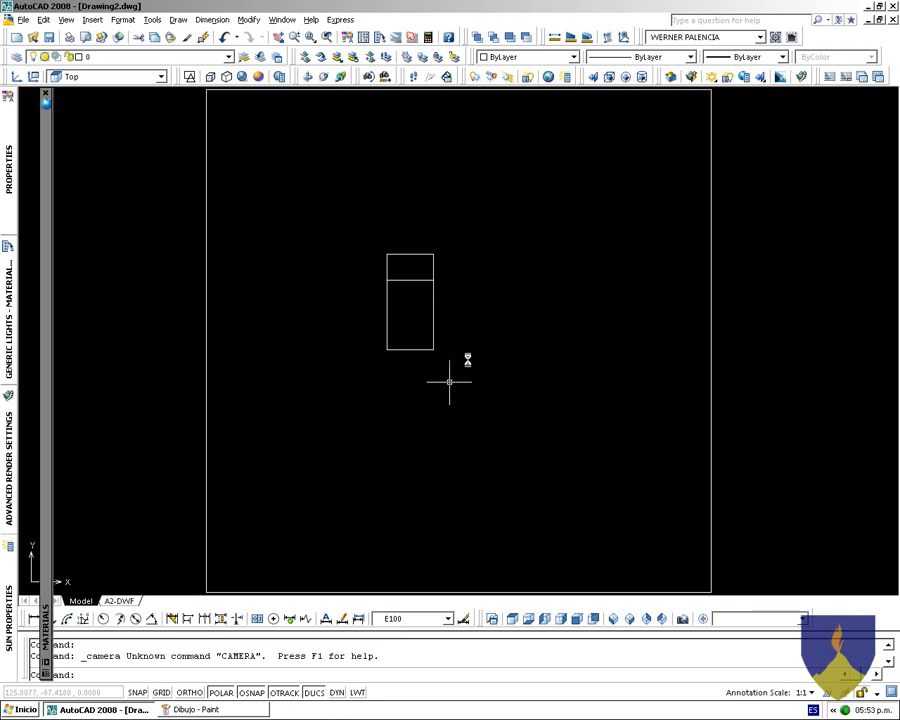
pyautogui.press('Escape')
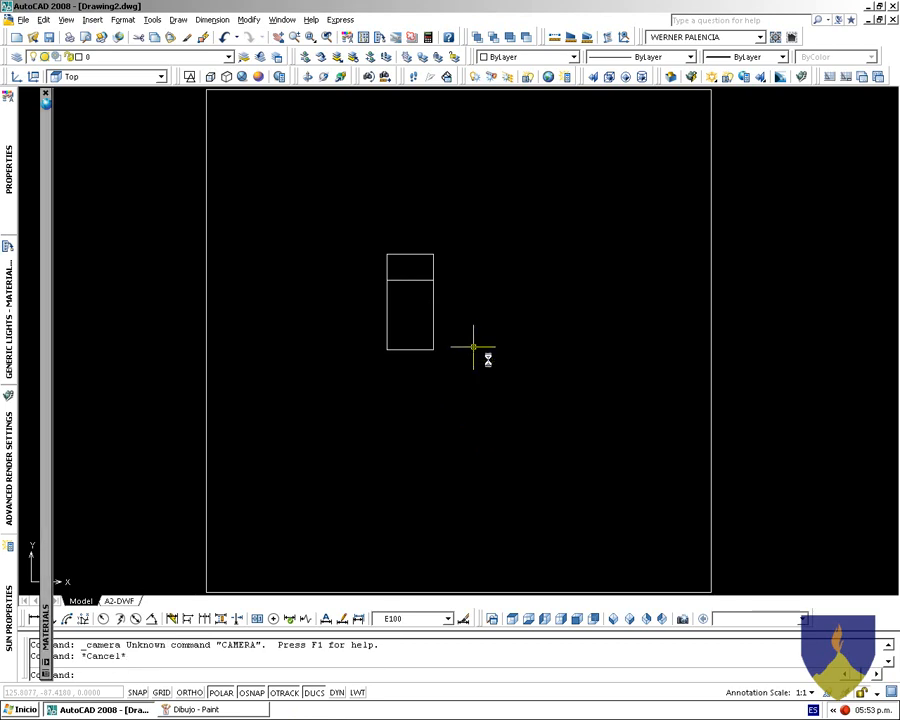
# Start a dynamic view with the block selected, placing the target point on the block and the camera point diagonally beyond its upper-right side
pyautogui.click(507, 387)
pyautogui.click(324, 224)
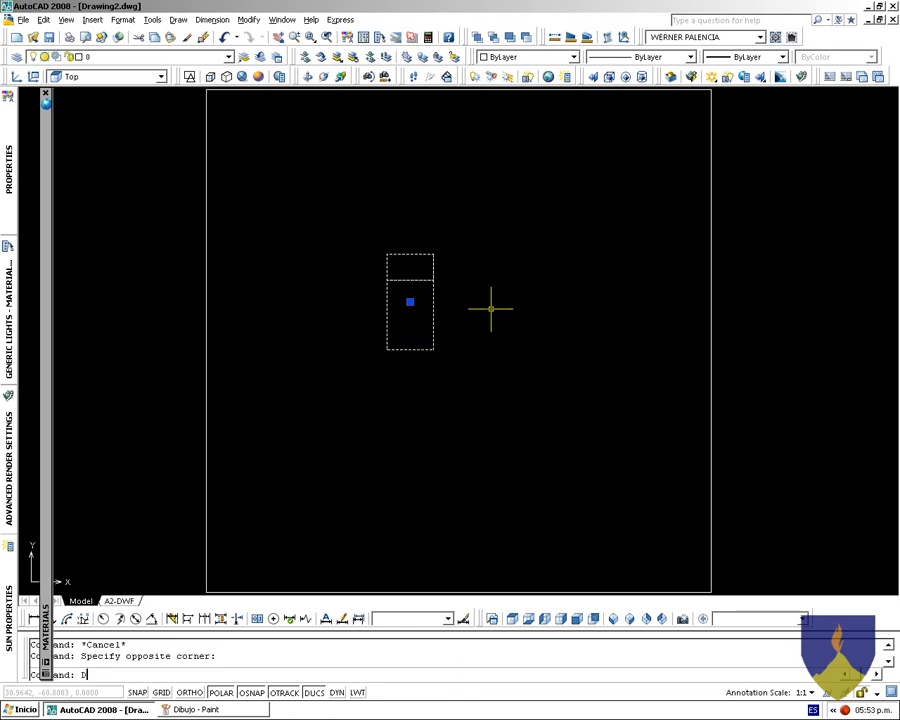
pyautogui.write('dv')
pyautogui.press('Return')
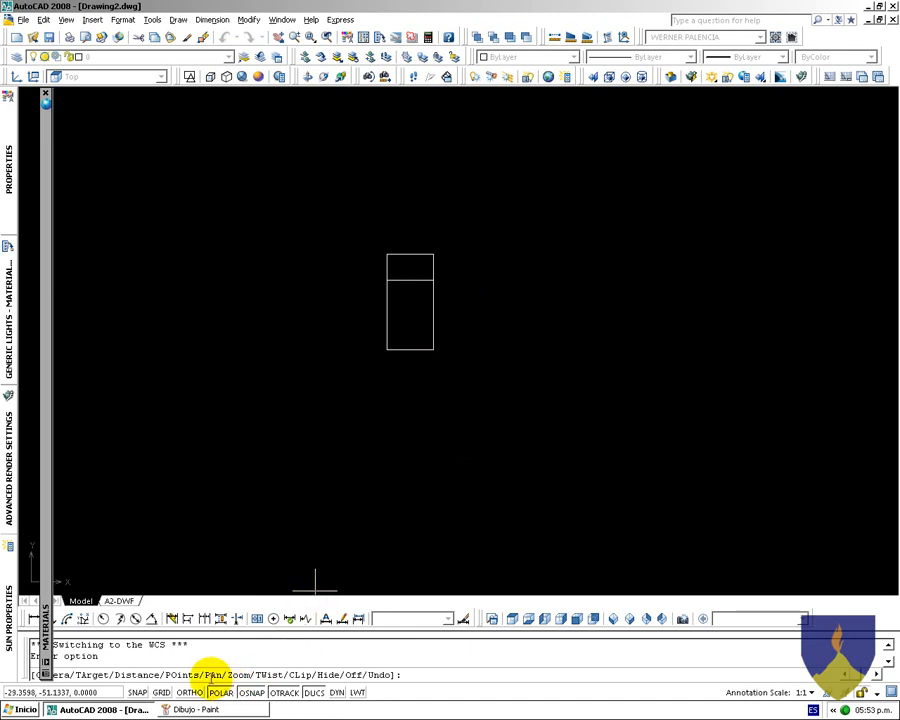
pyautogui.write('PO')
pyautogui.press('Return')
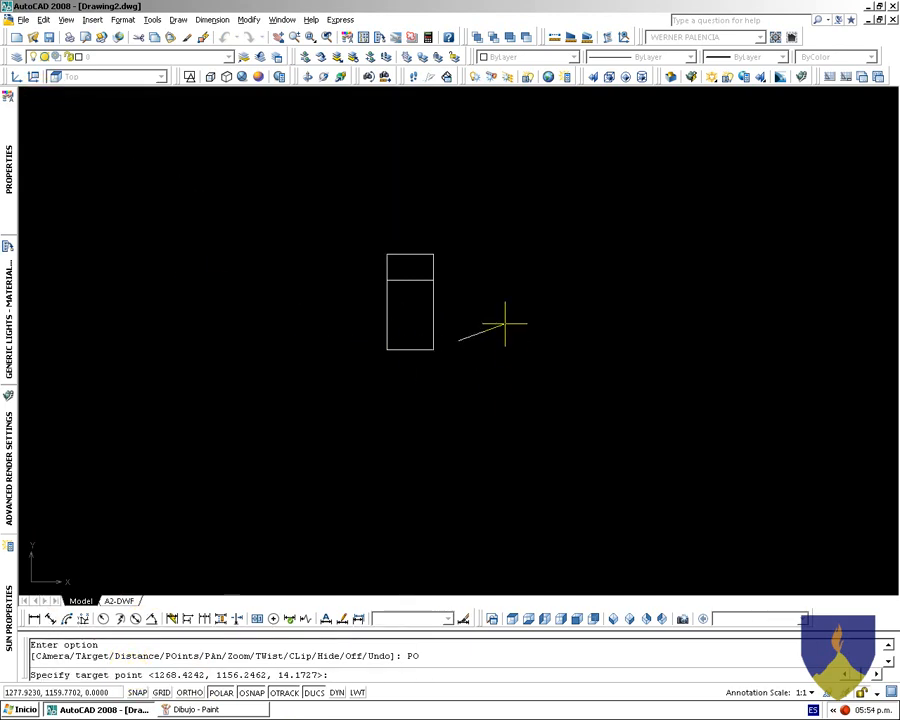
pyautogui.click(415, 322)
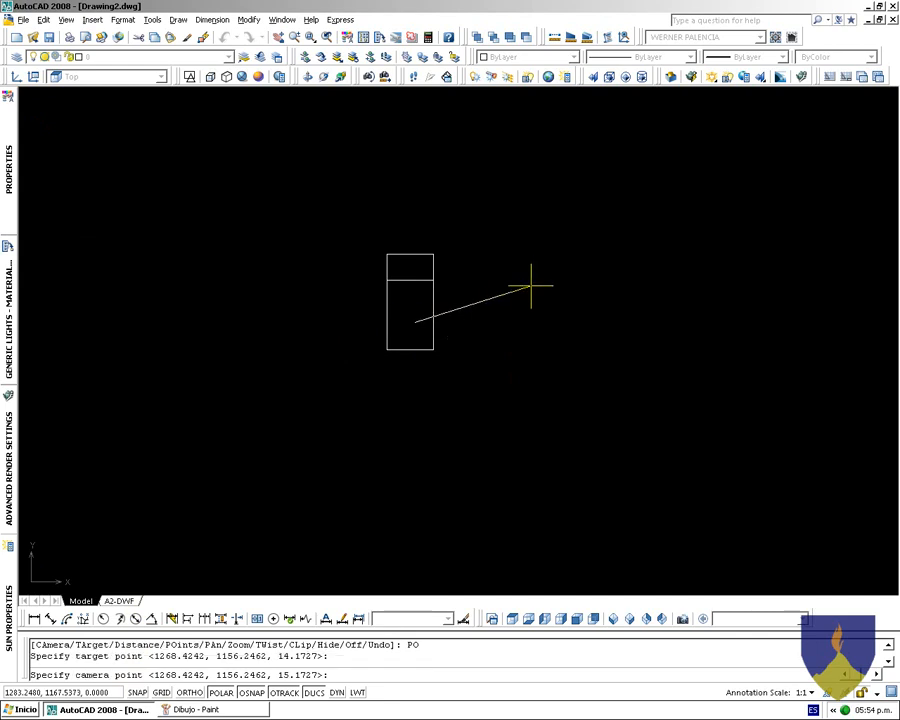
pyautogui.click(643, 218)
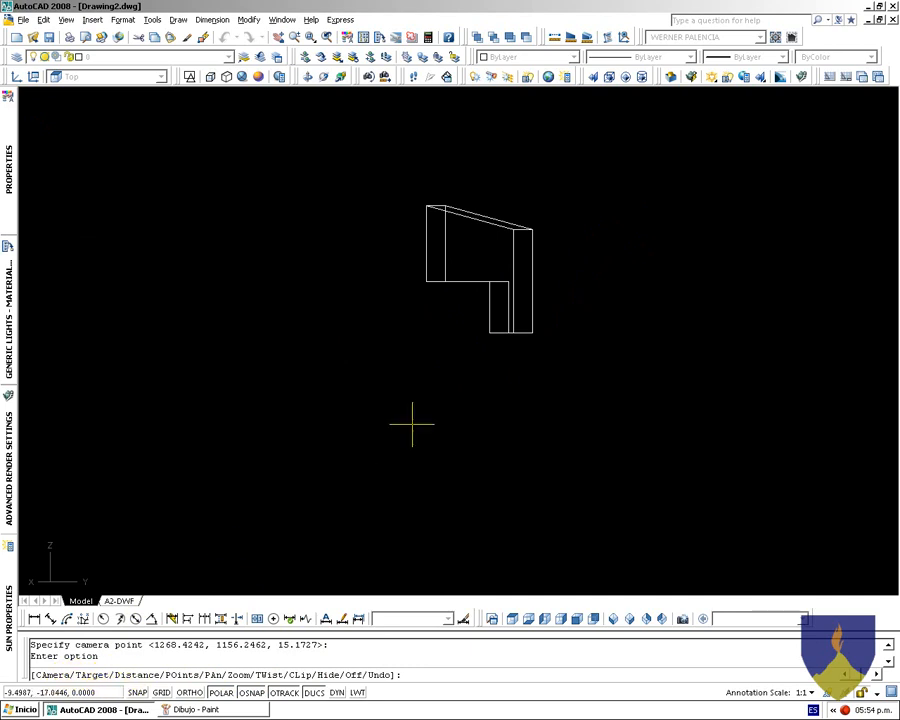
# Set the camera-target distance to about 108 for a perspective view and pan so the whole block is framed
pyautogui.press('Return')
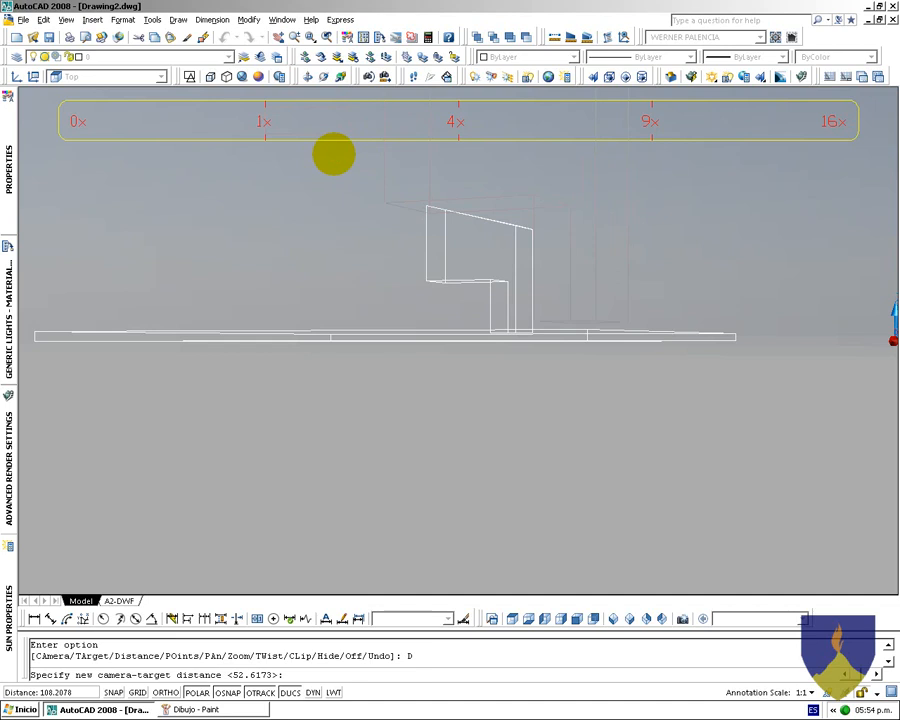
pyautogui.click(333, 153)
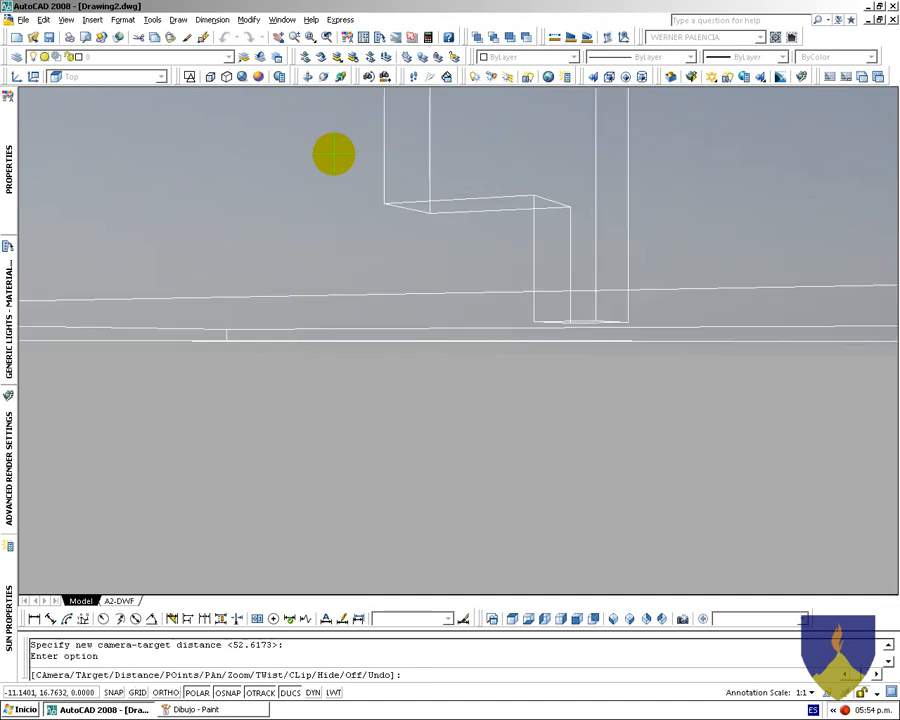
pyautogui.write('PA')
pyautogui.press('Return')
pyautogui.click(417, 252)
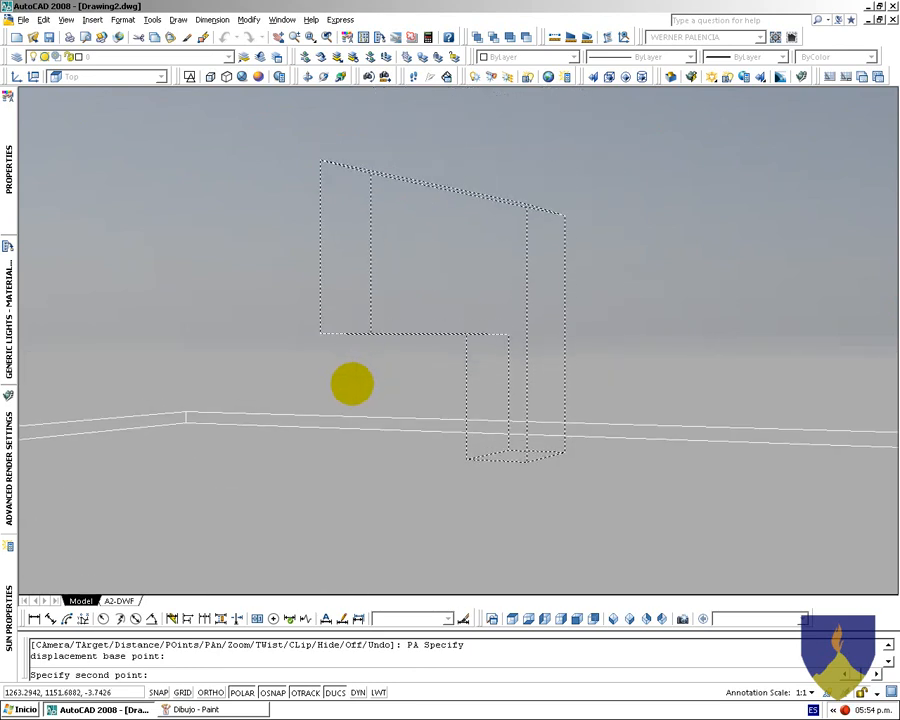
pyautogui.click(351, 376)
pyautogui.press('Return')
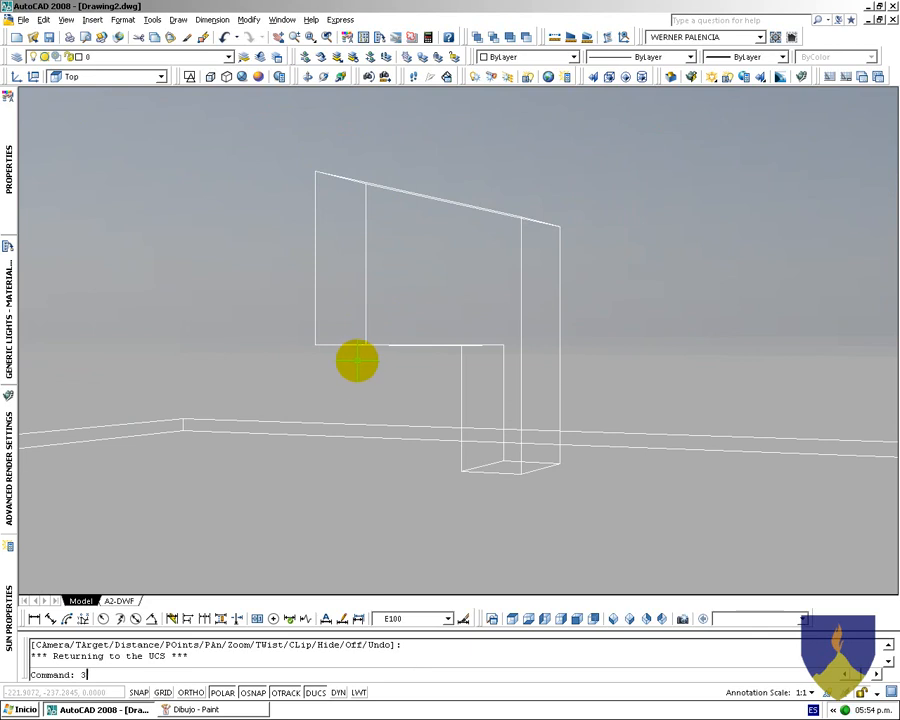
# Apply the Conceptual visual style to the perspective view from within 3D Orbit
pyautogui.write('3DO')
pyautogui.press('Return')
pyautogui.rightClick(378, 290)
pyautogui.moveTo(395, 493)
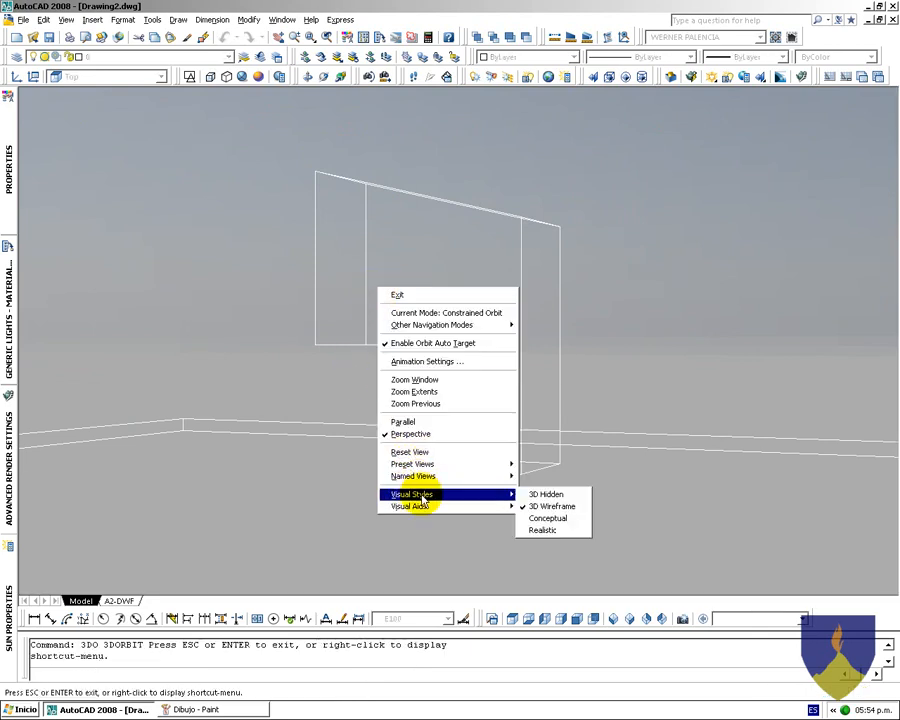
pyautogui.click(546, 518)
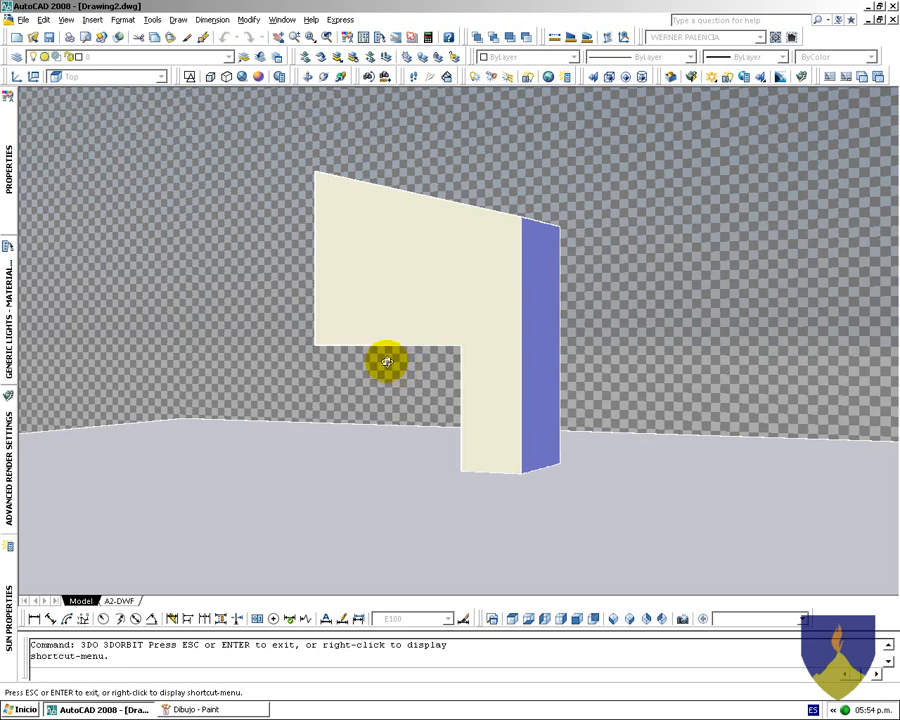
# Switch the orbit navigation mode and rotate the perspective view to show the front of the block and its overhang
pyautogui.rightClick(363, 357)
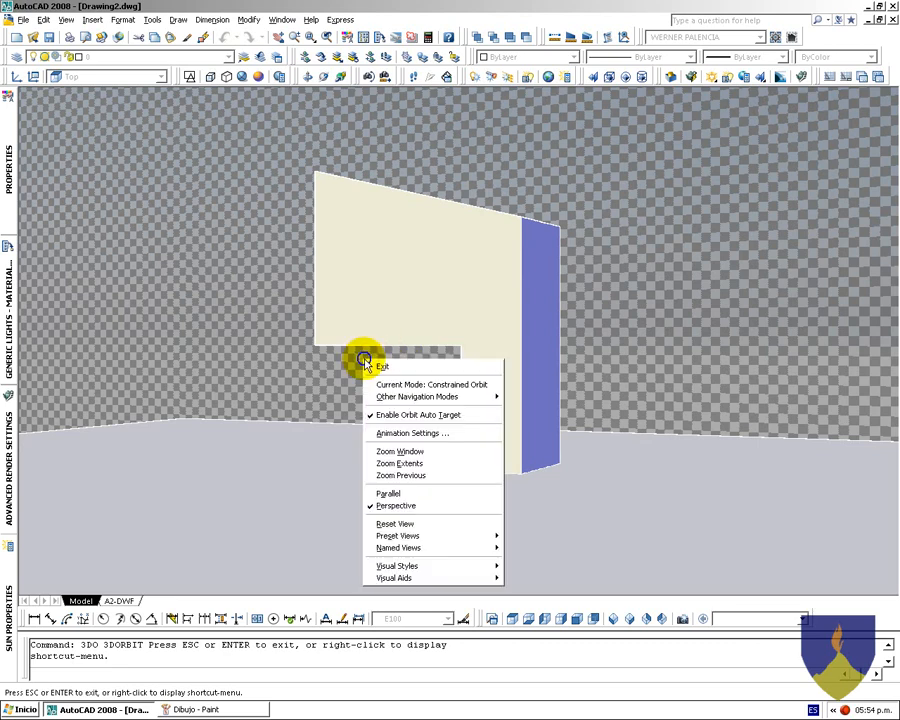
pyautogui.moveTo(385, 396)
pyautogui.click(536, 409)
pyautogui.moveTo(258, 344)
pyautogui.mouseDown()
pyautogui.moveTo(305, 340)
pyautogui.moveTo(340, 285)
pyautogui.moveTo(378, 339)
pyautogui.moveTo(388, 282)
pyautogui.moveTo(400, 374)
pyautogui.mouseUp()
pyautogui.press('Escape')
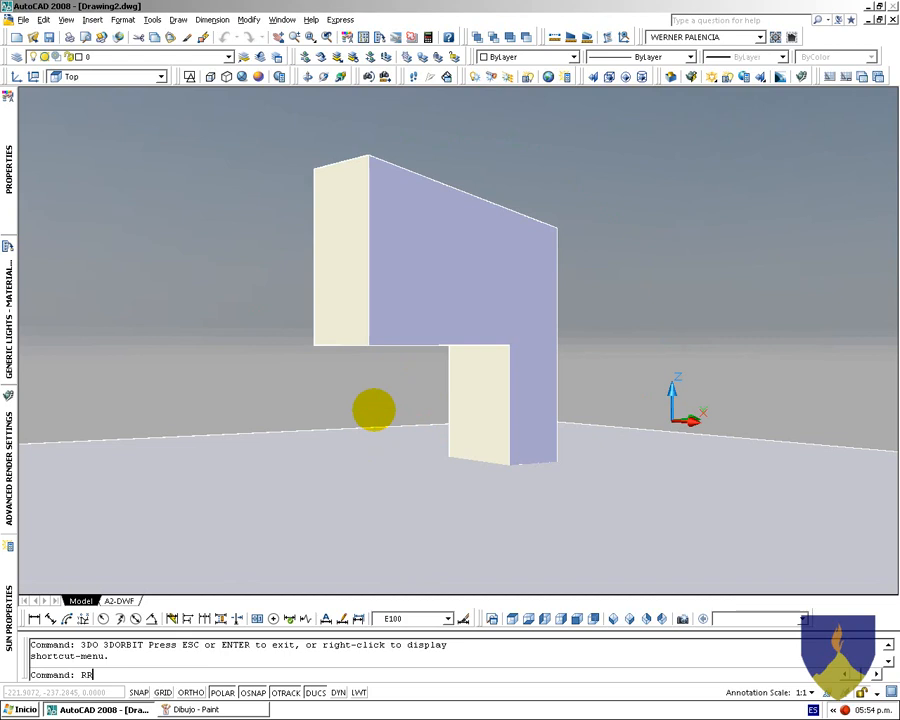
# Render the current low perspective view of the block and close the finished render
pyautogui.write('RR')
pyautogui.press('Return')
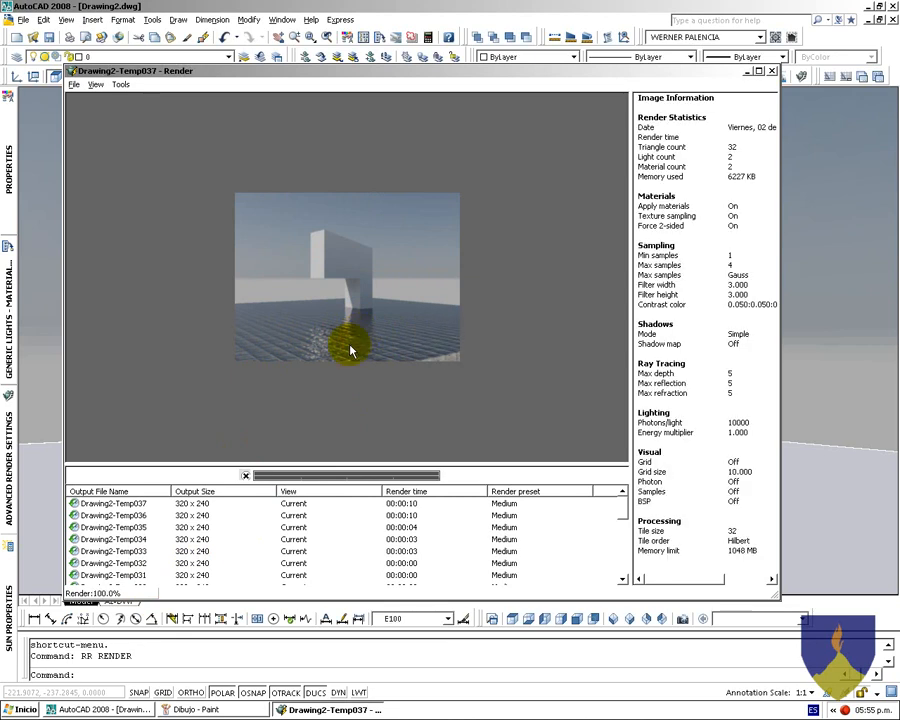
pyautogui.press('Escape')
# Orbit the perspective view to look down on the block from above and render it
pyautogui.write('3DO')
pyautogui.press('Return')
pyautogui.moveTo(423, 378); pyautogui.dragTo(385, 261)
pyautogui.press('Escape')
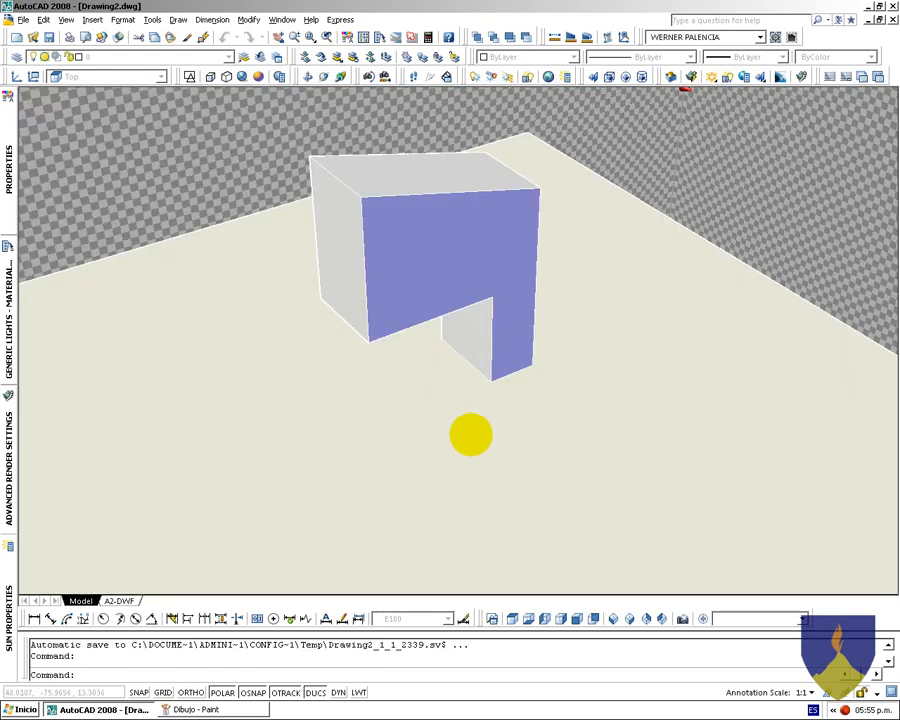
pyautogui.write('RR')
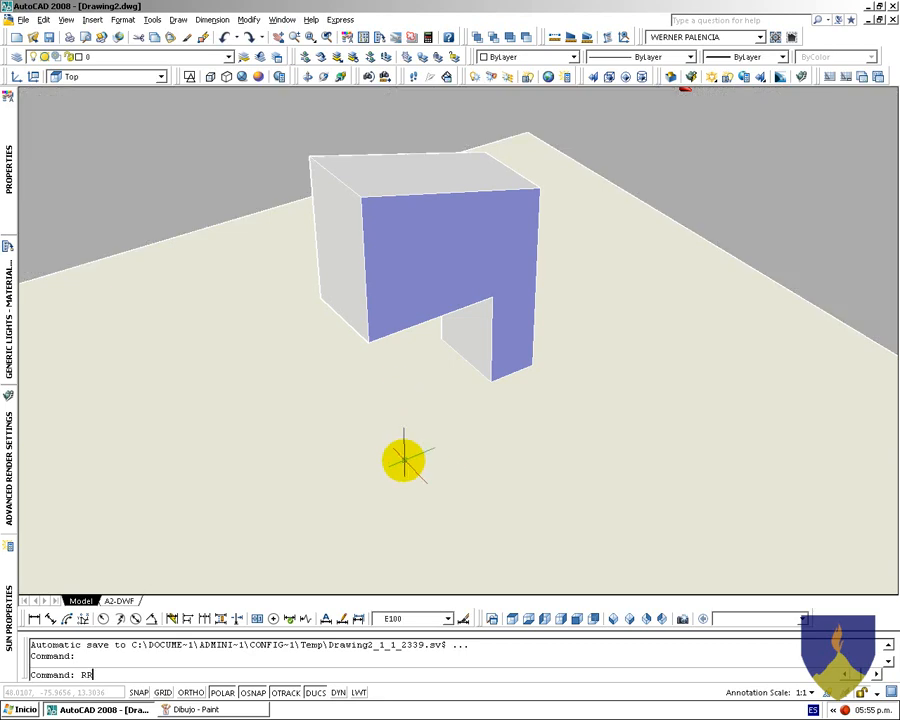
pyautogui.press('Return')
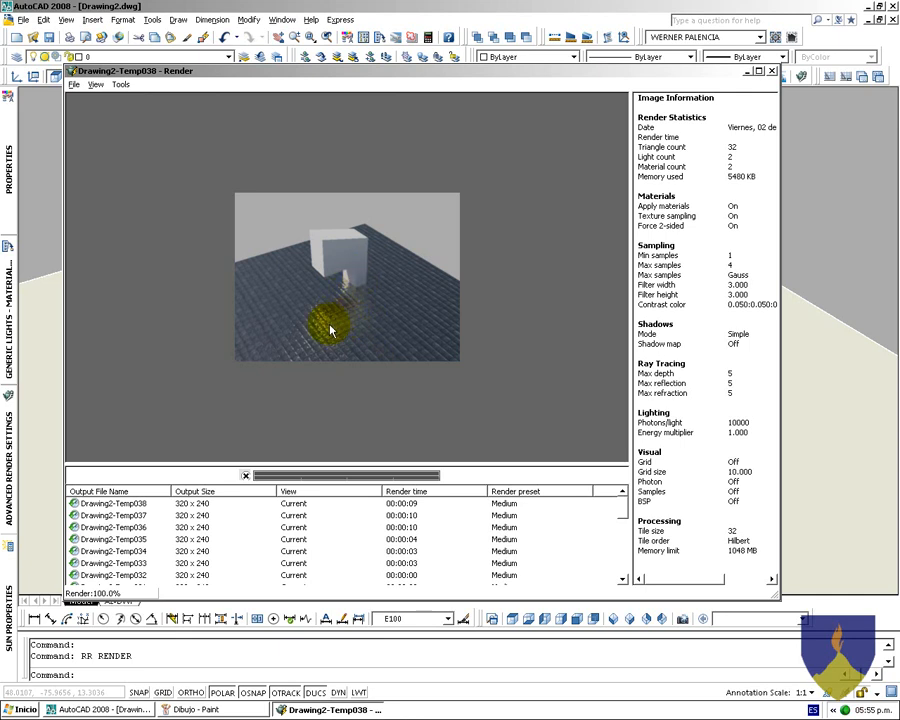
pyautogui.hotkey('alt', 'F4')
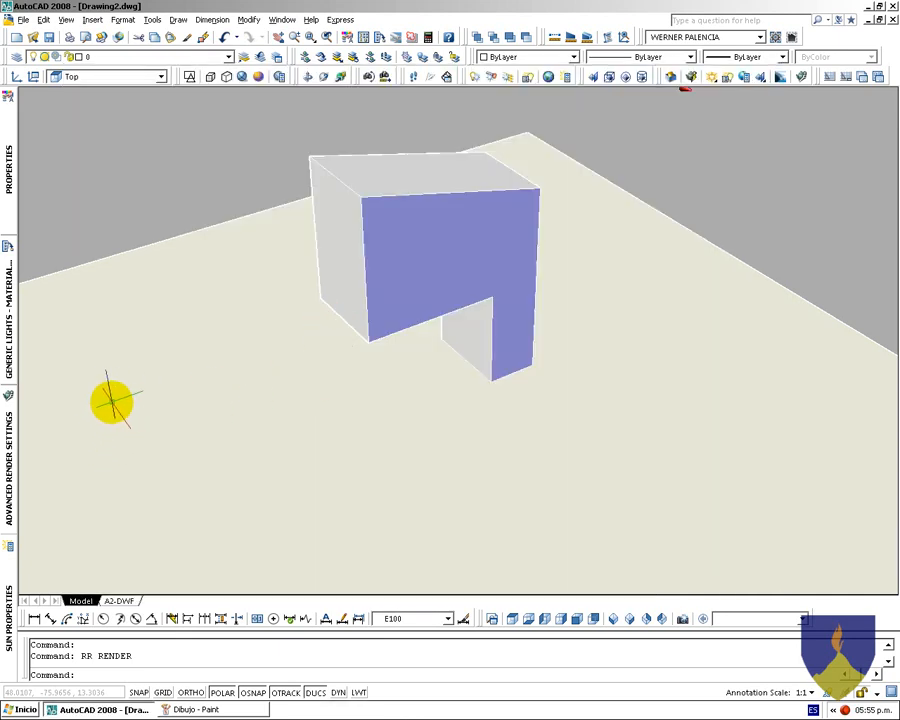
# Set the self-illumination of the PRUEBA material to 50 and render the view
pyautogui.write('AT')
pyautogui.press('Return')
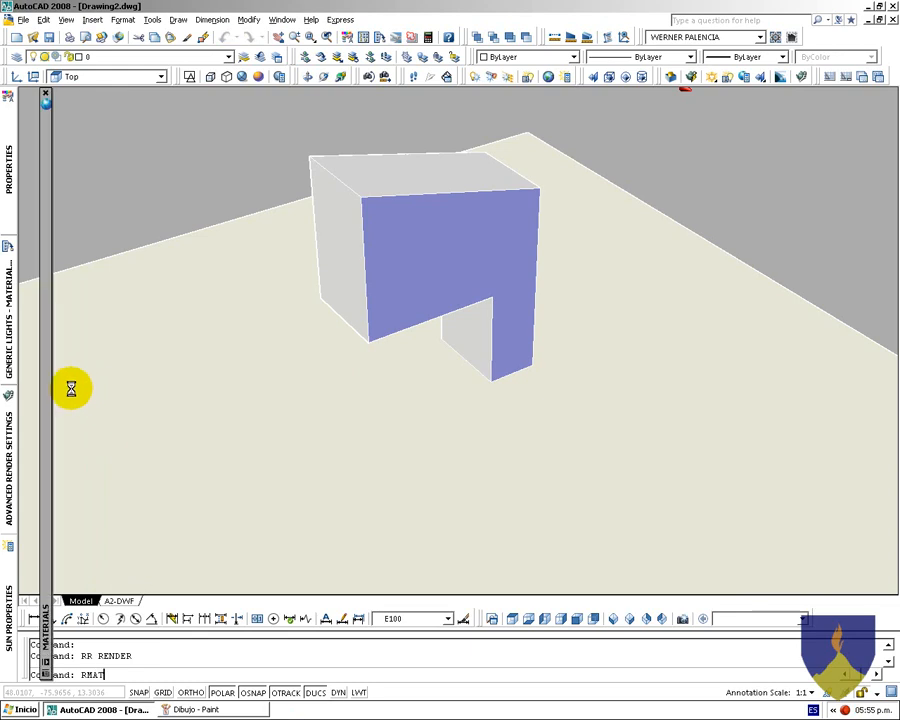
pyautogui.click(315, 157)
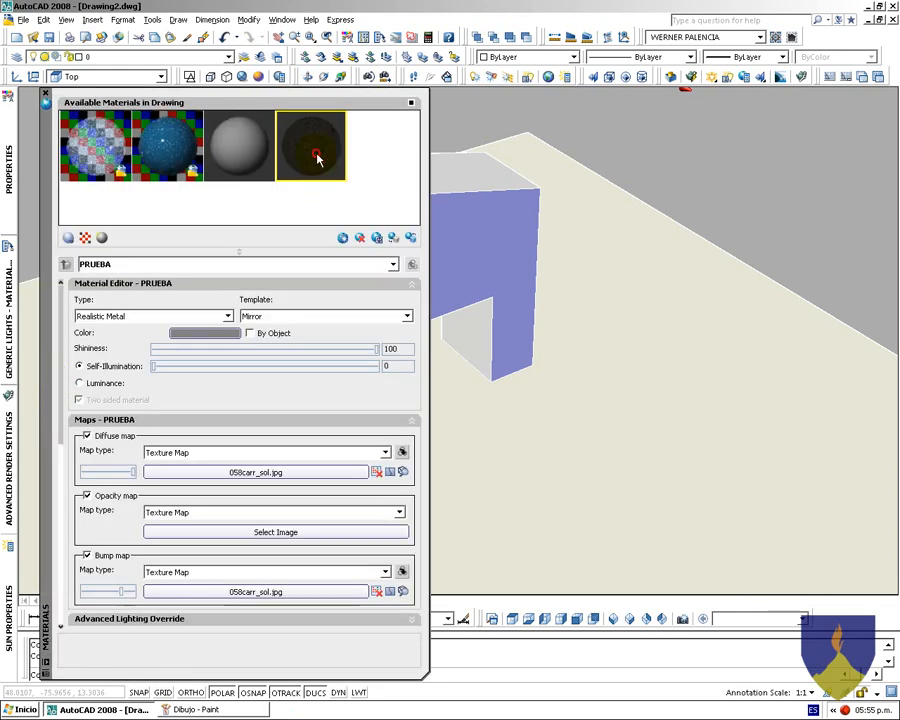
pyautogui.click(208, 368)
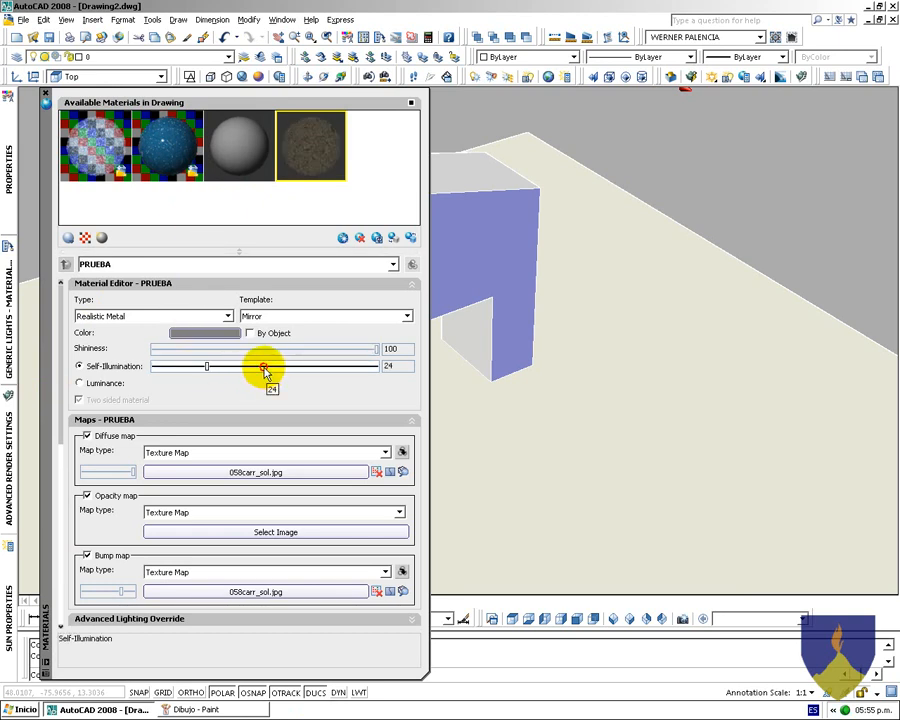
pyautogui.click(265, 367)
pyautogui.write('RR')
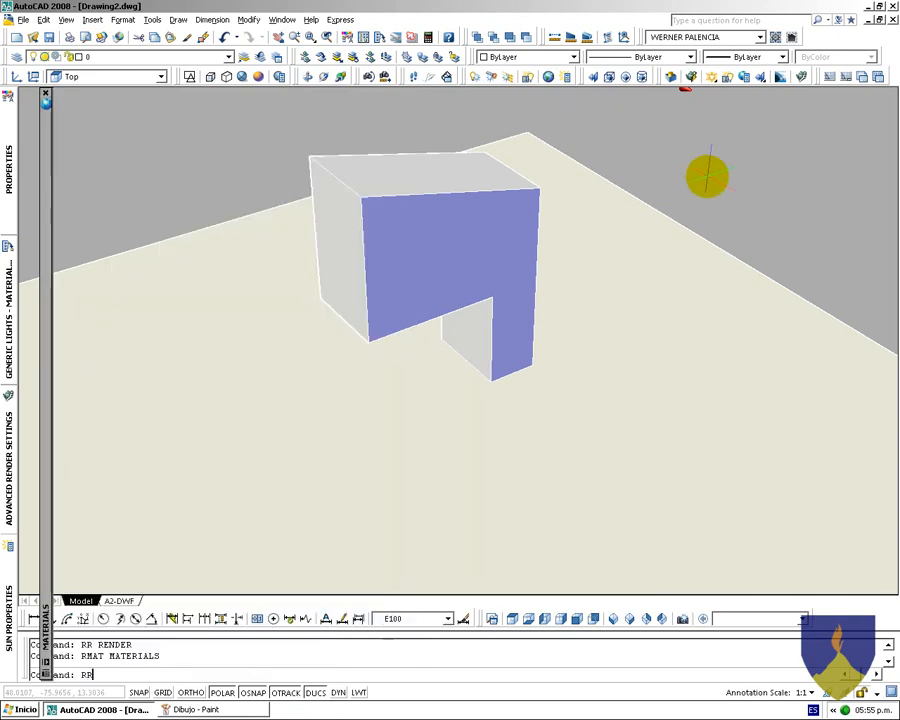
pyautogui.press('Return')
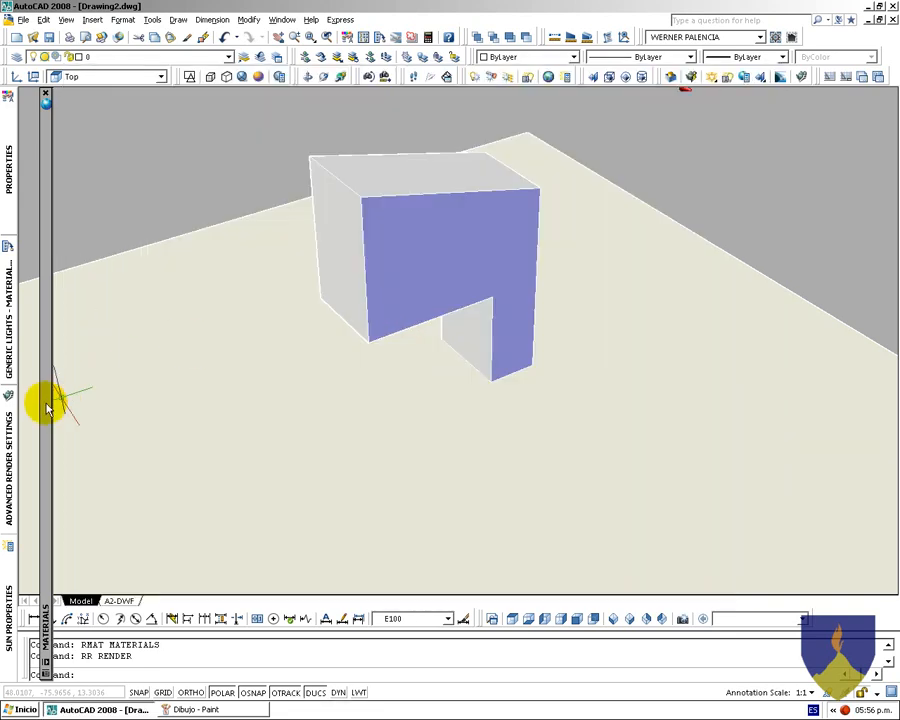
# Raise the PRUEBA material's self-illumination to 93, render the view again and close the render
pyautogui.moveTo(48, 398)
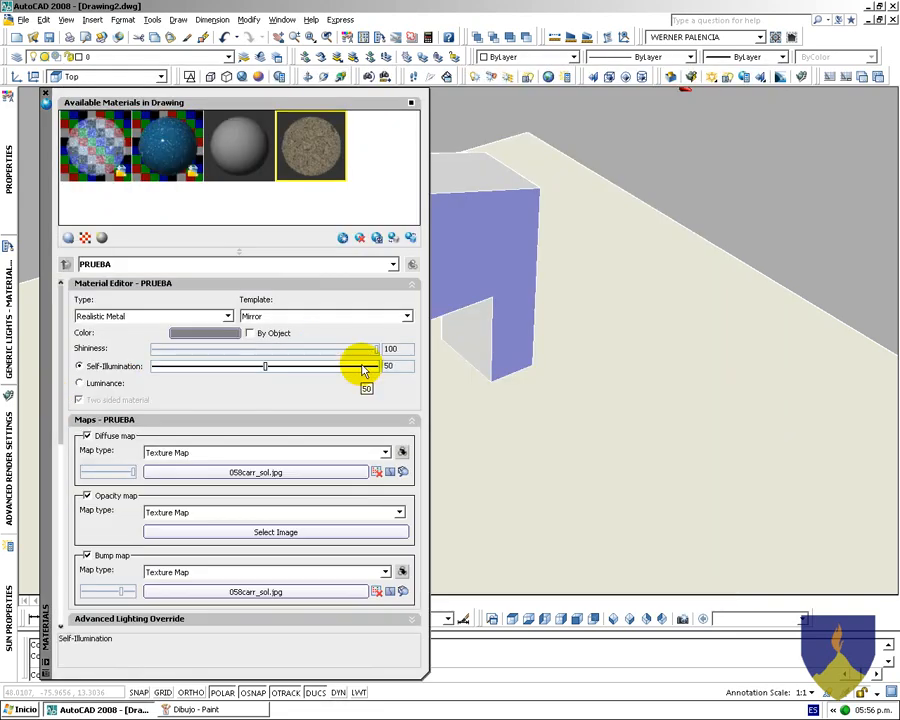
pyautogui.write('RR')
pyautogui.press('Return')
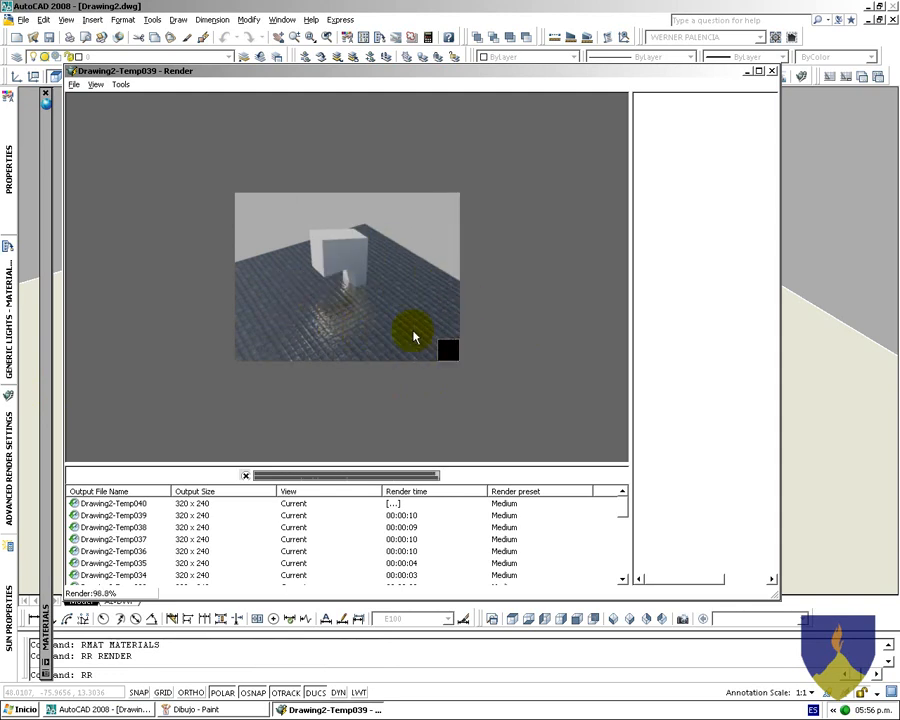
pyautogui.press('Escape')
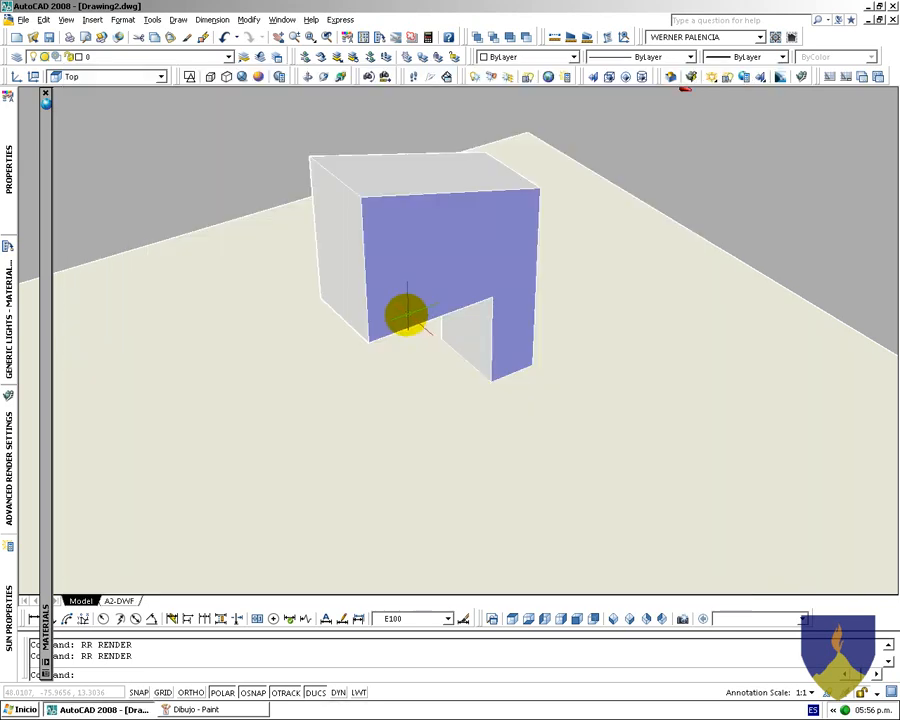
# Set the PRUEBA material's self-illumination to its maximum of 100, render the view and close the render
pyautogui.moveTo(50, 362)
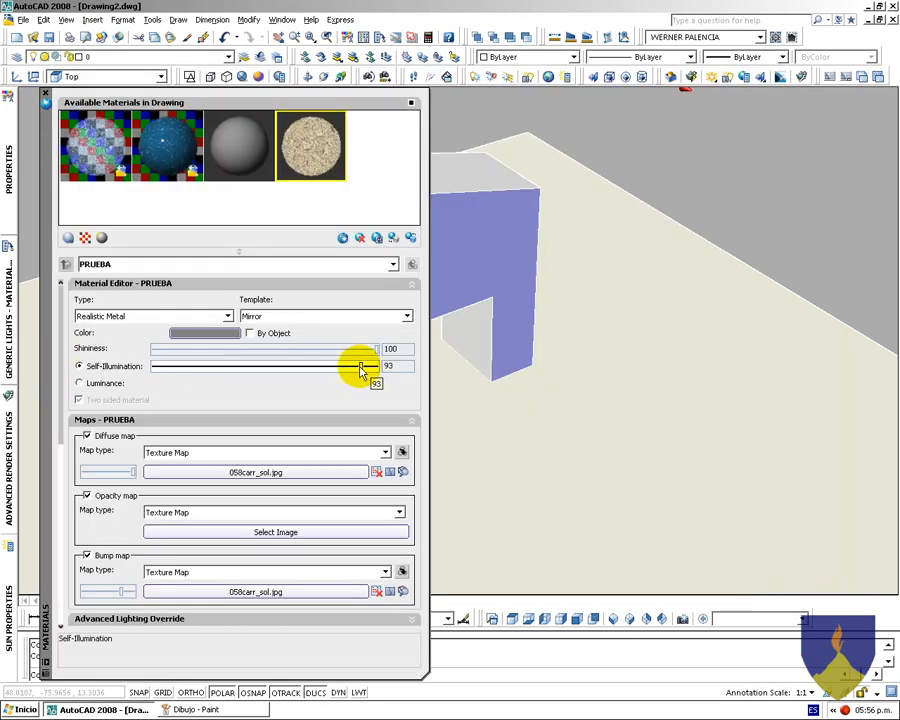
pyautogui.moveTo(362, 368); pyautogui.dragTo(382, 366)
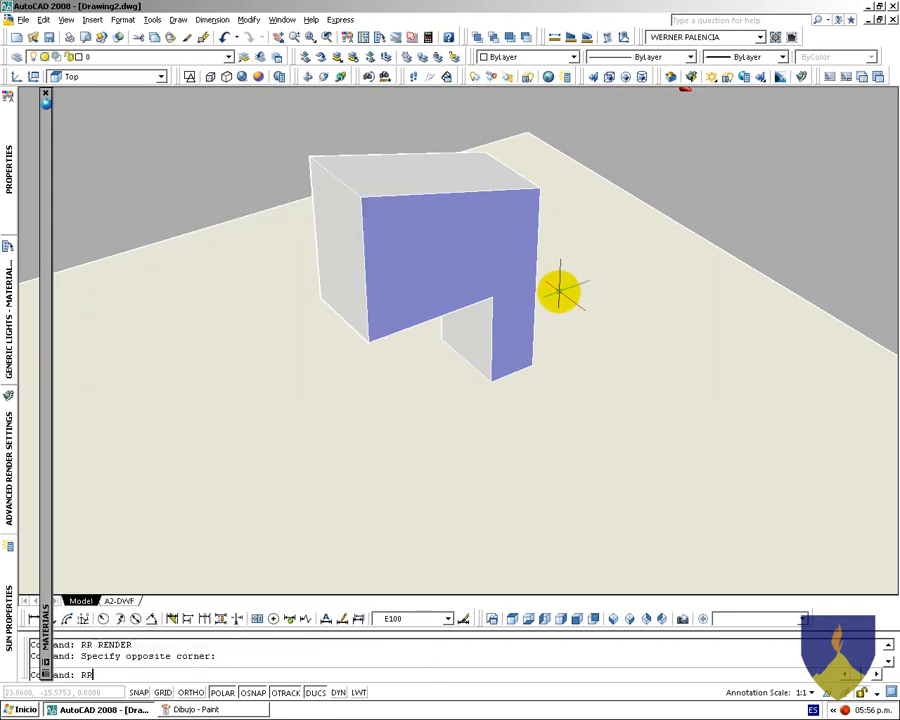
pyautogui.press('Return')
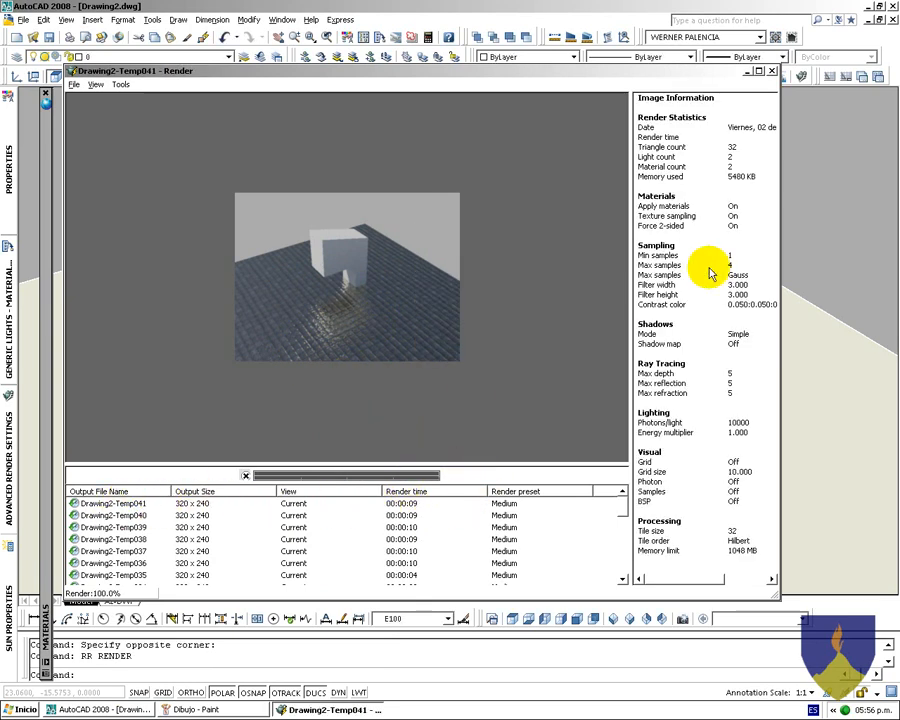
pyautogui.click(774, 77)
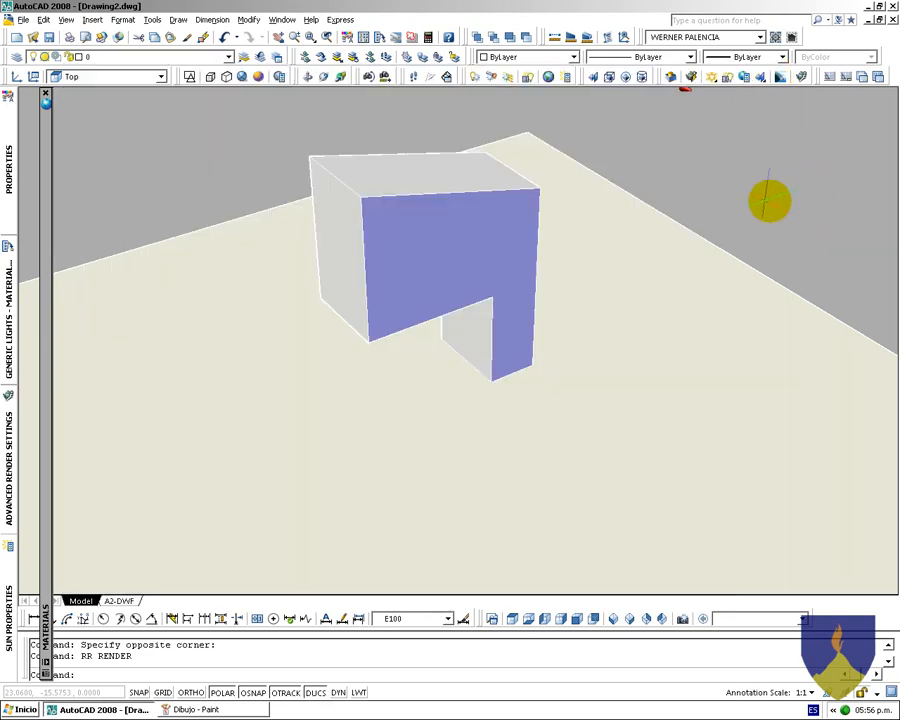
# Reduce the PRUEBA material's self-illumination to 0 and render the view for comparison
pyautogui.moveTo(48, 375)
pyautogui.moveTo(376, 365); pyautogui.dragTo(157, 369)
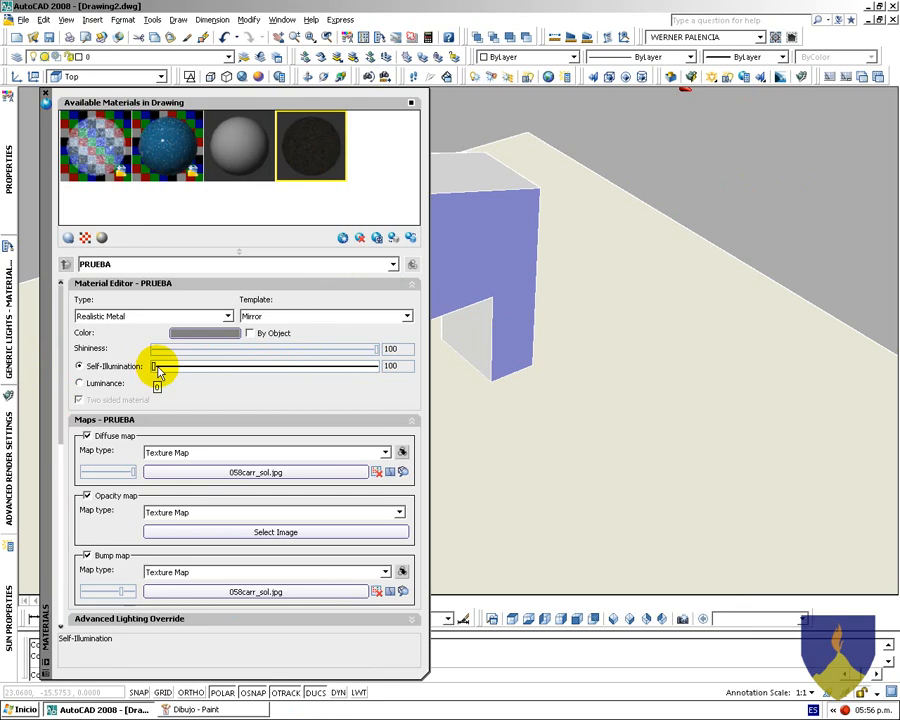
pyautogui.click(753, 153)
pyautogui.click(703, 178)
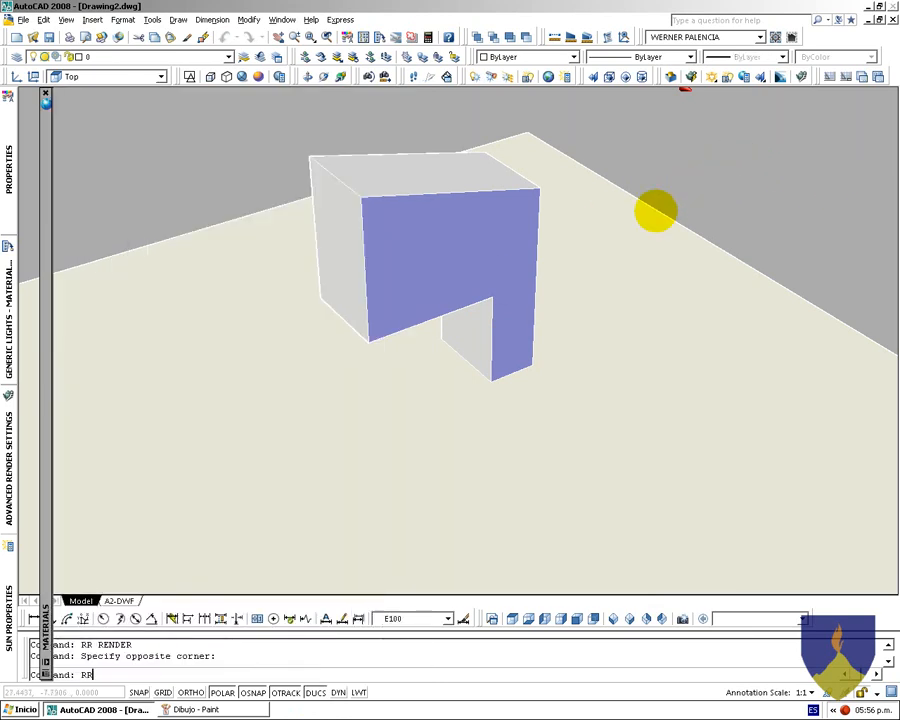
pyautogui.write('RR')
pyautogui.press('Return')
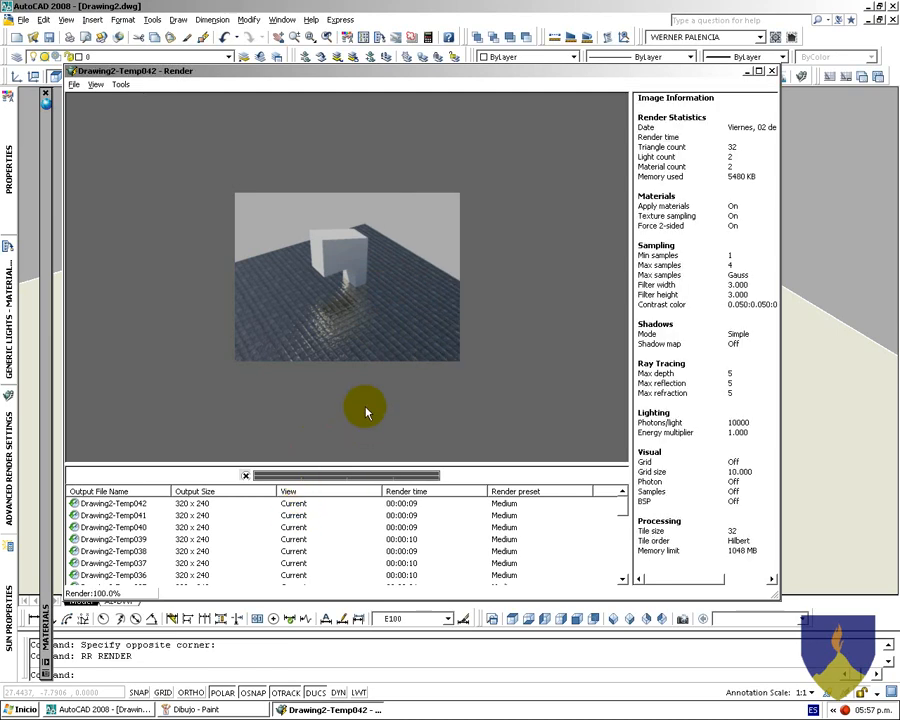
# Compare the two latest renders in the render history by switching between them, and close the render window
pyautogui.click(410, 516)
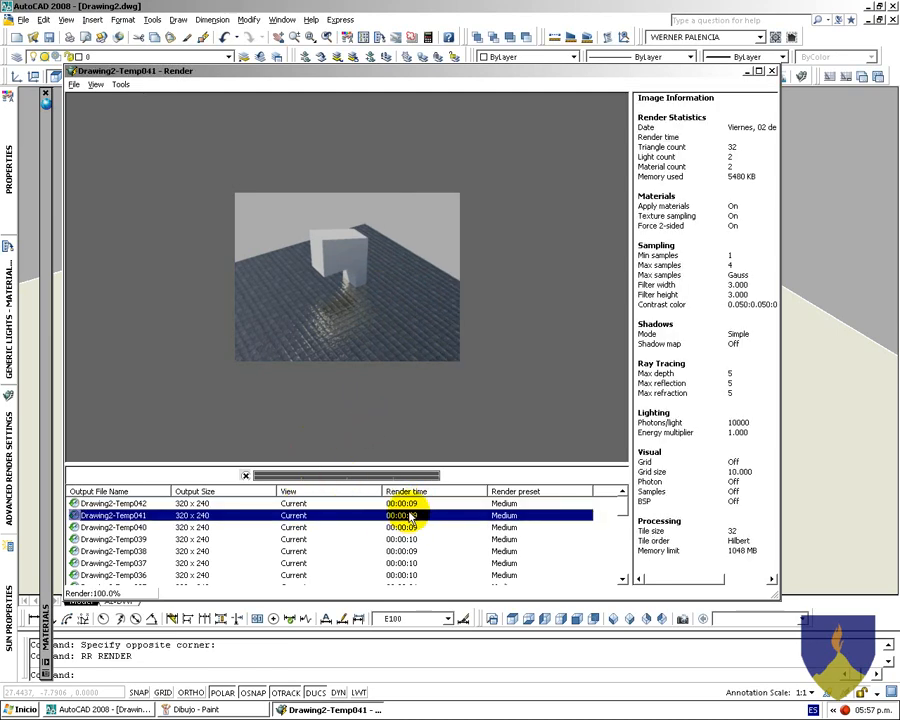
pyautogui.click(407, 504)
pyautogui.click(408, 516)
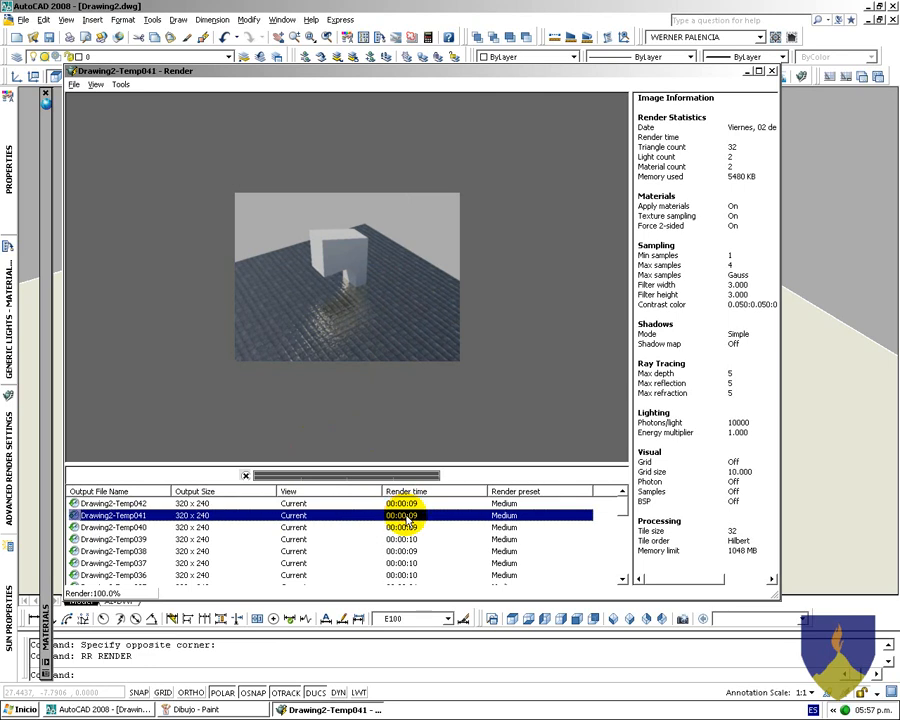
pyautogui.click(408, 504)
pyautogui.click(404, 516)
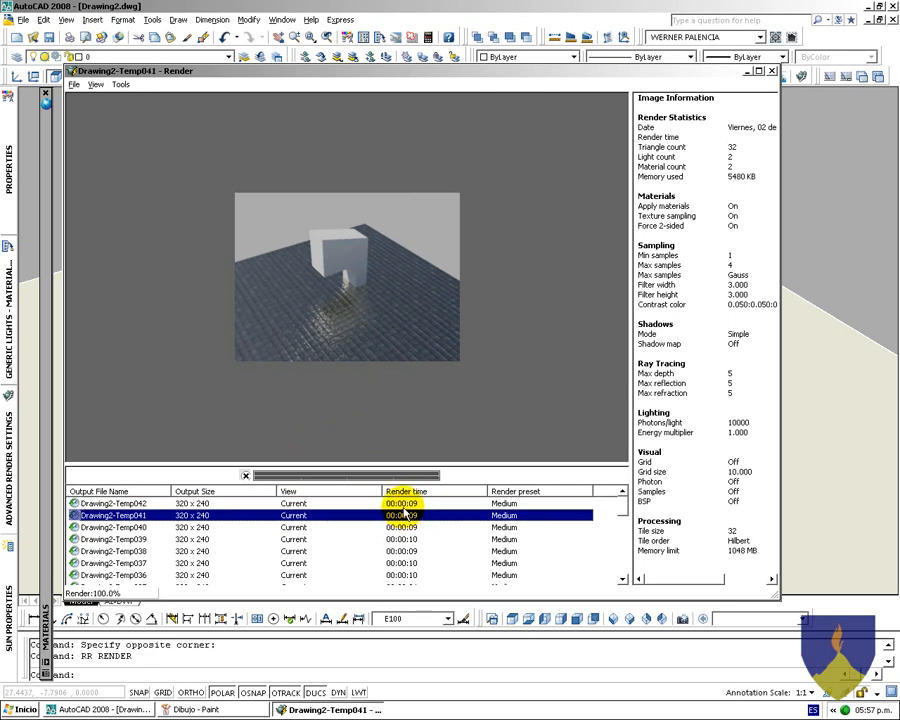
pyautogui.click(404, 506)
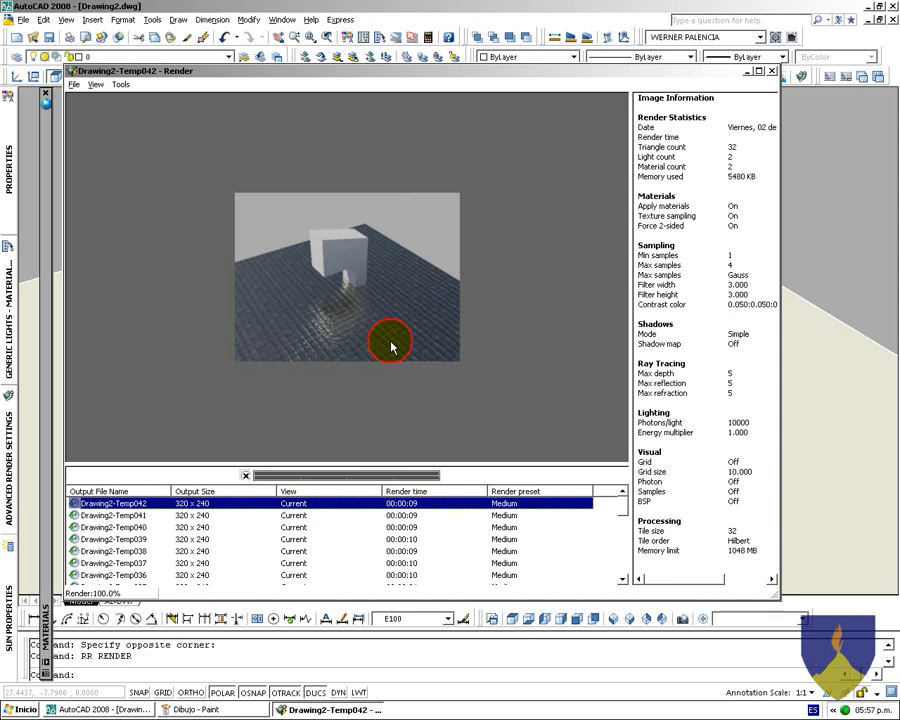
pyautogui.click(771, 71)
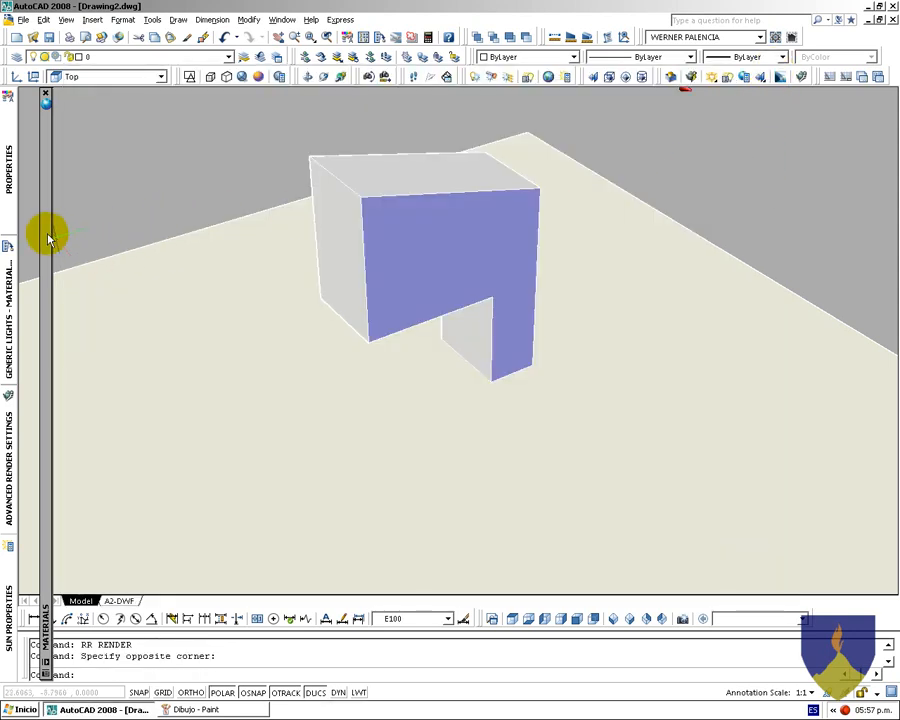
# Adjust the bump map strength of the PRUEBA material, render the view and close the render
pyautogui.moveTo(48, 236)
pyautogui.moveTo(60, 405); pyautogui.dragTo(56, 451)
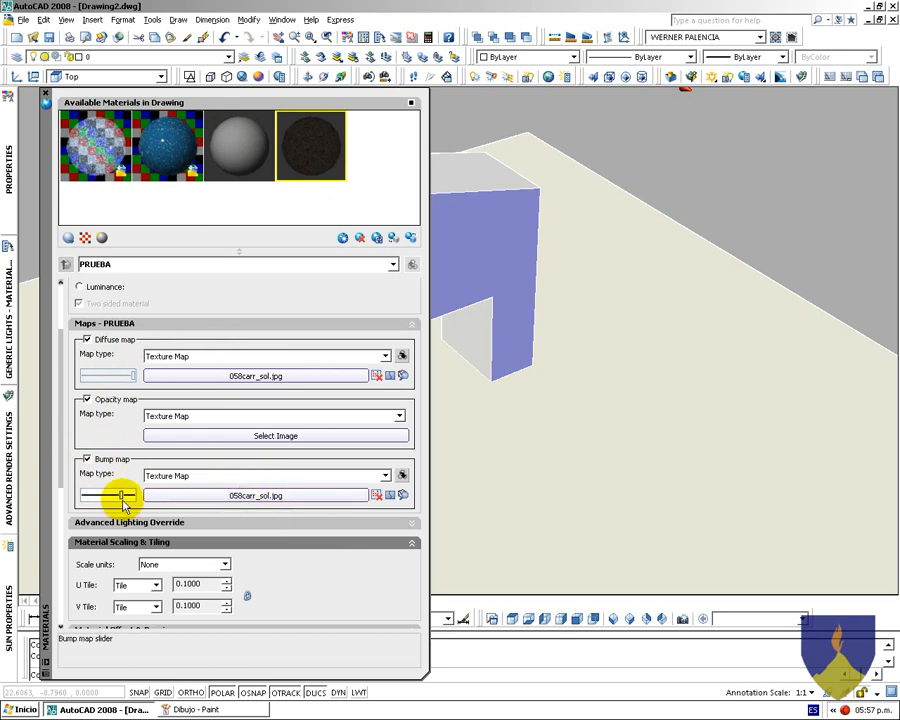
pyautogui.click(701, 157)
pyautogui.write('RR')
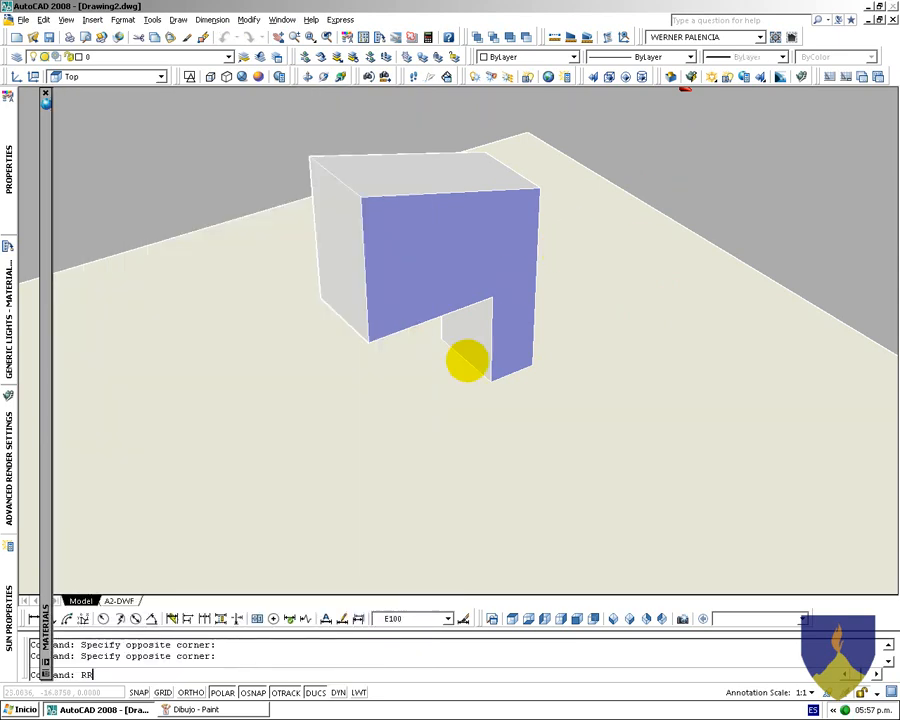
pyautogui.press('Return')
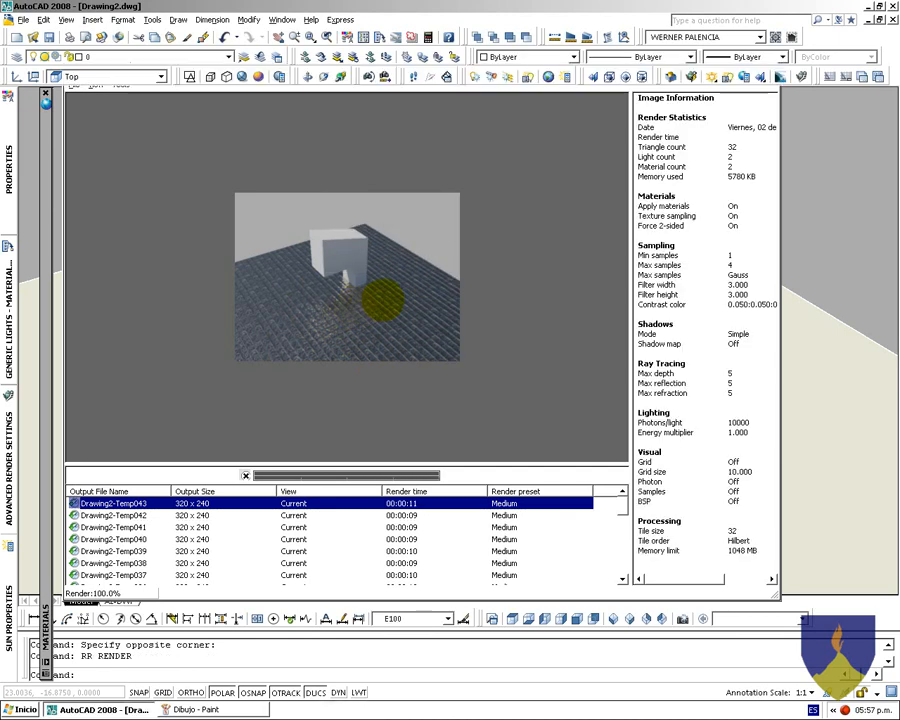
pyautogui.press('Escape')
# Set the render output size to 640 x 480 and render a close-up of the block's foot and the floor around it
pyautogui.scroll(2, 418, 452)
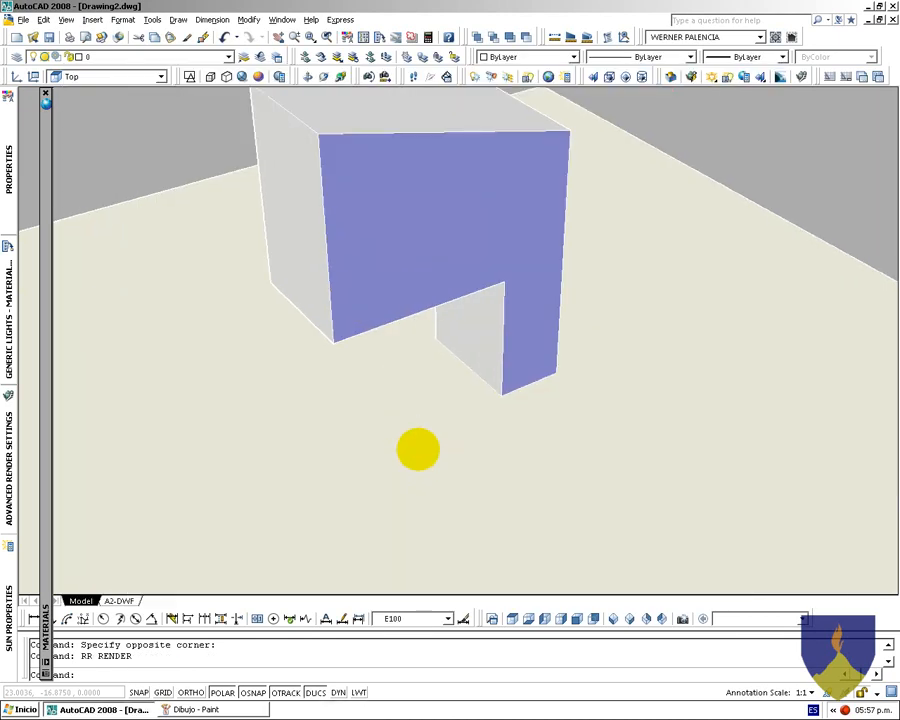
pyautogui.scroll(1, 418, 449)
pyautogui.moveTo(417, 446); pyautogui.dragTo(416, 392, button='middle')
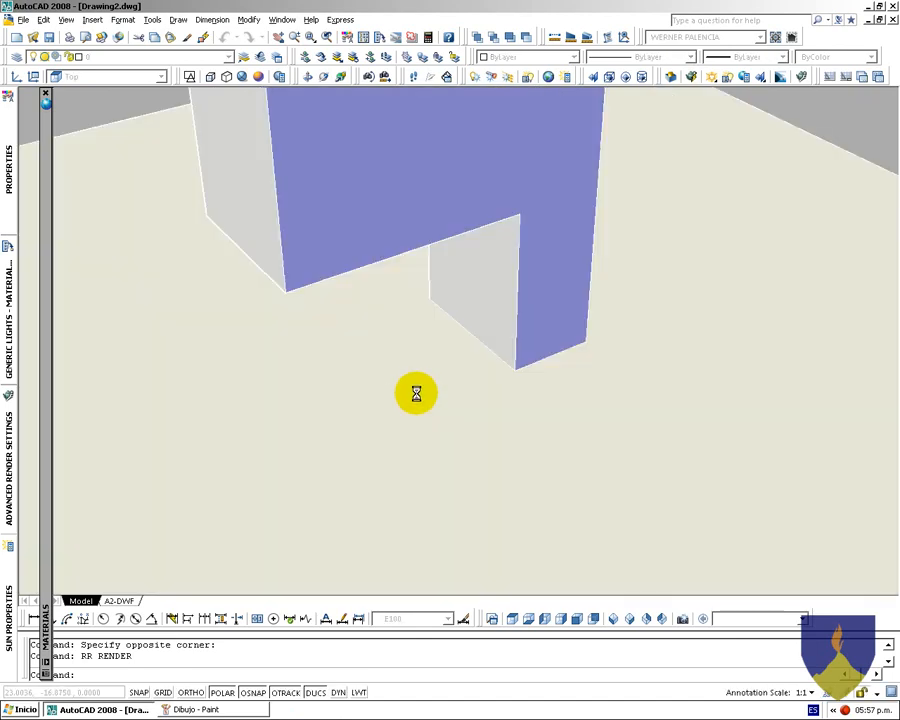
pyautogui.scroll(1, 414, 396)
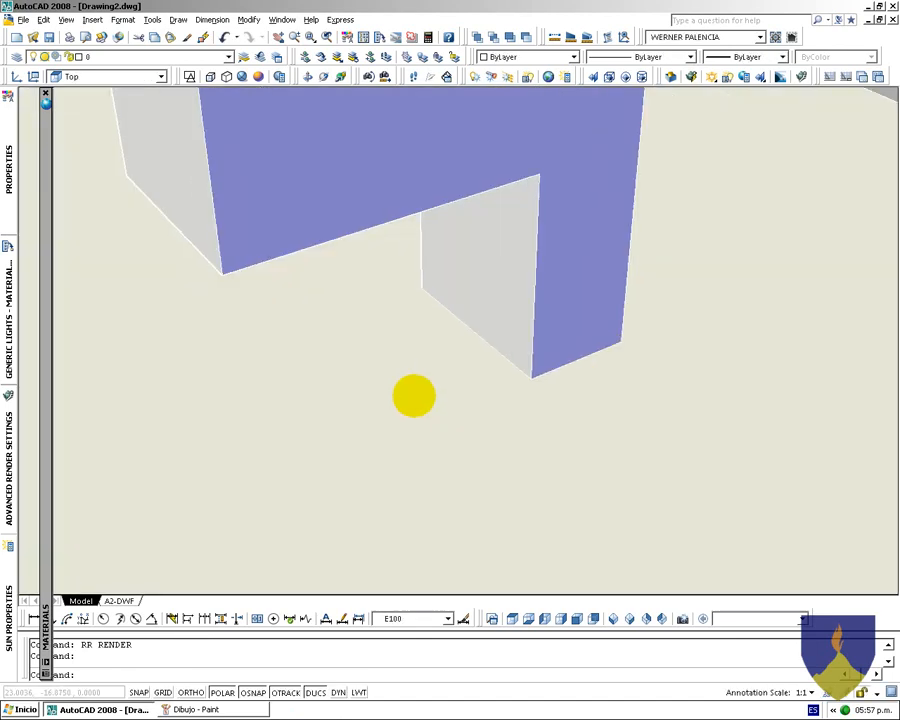
pyautogui.scroll(1, 414, 396)
pyautogui.press('Escape')
pyautogui.press('Escape')
pyautogui.moveTo(12, 462)
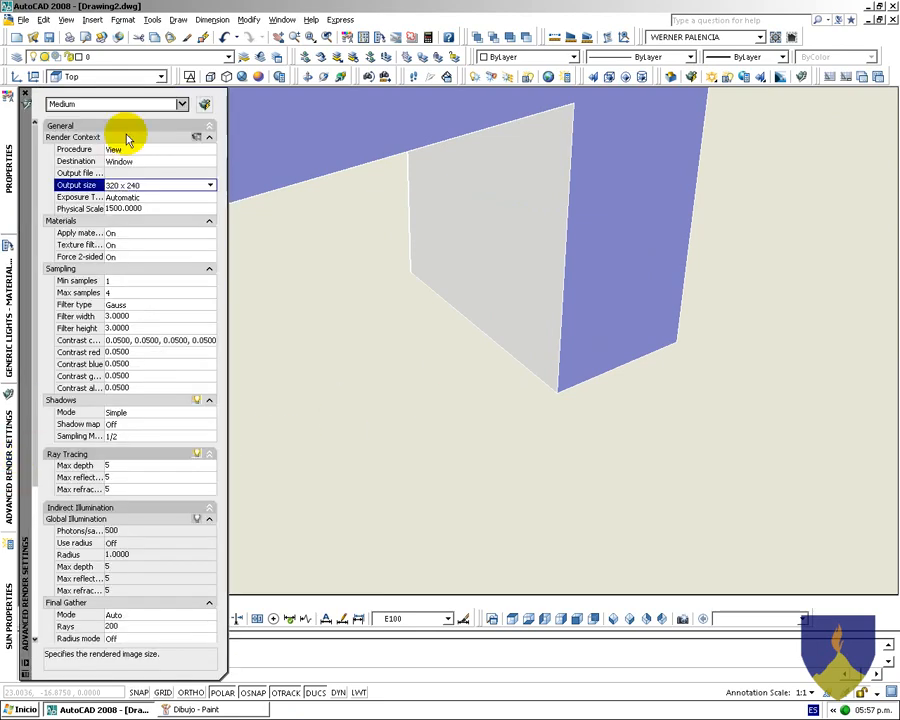
pyautogui.click(209, 185)
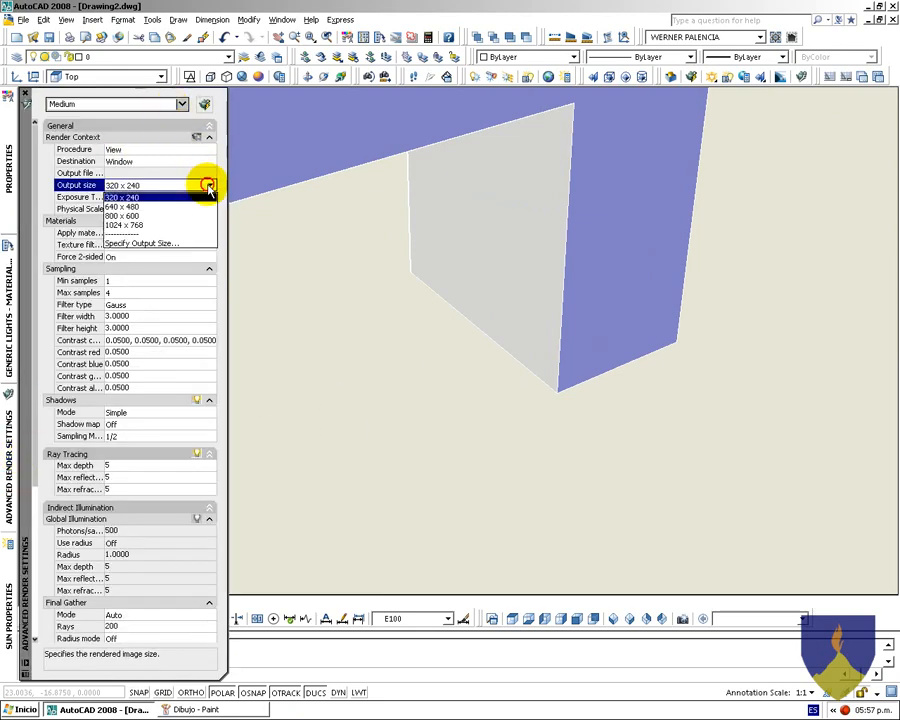
pyautogui.click(153, 208)
pyautogui.write('RR')
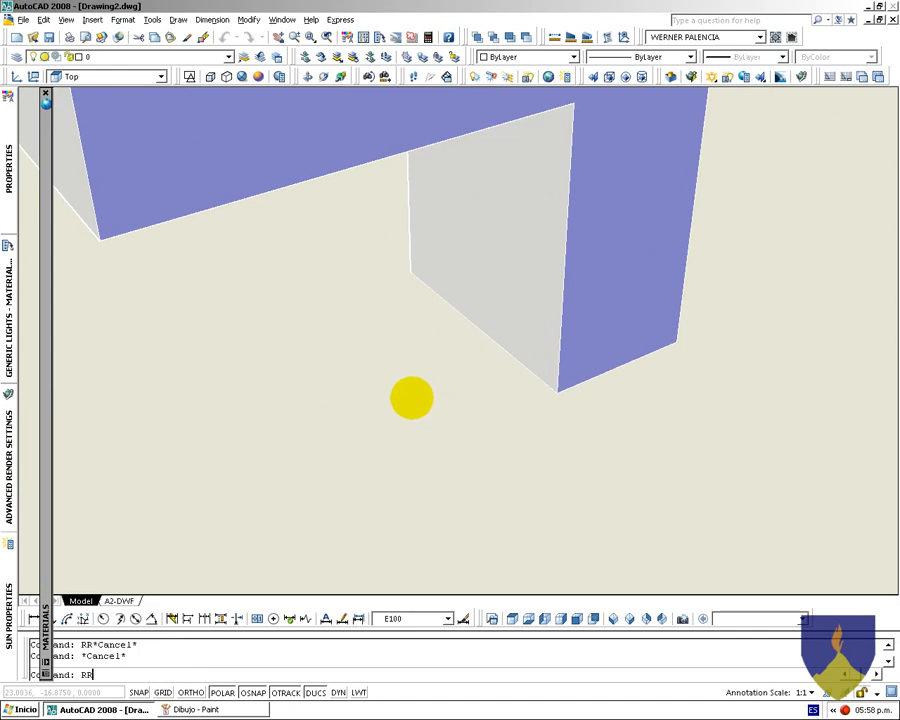
pyautogui.press('Return')
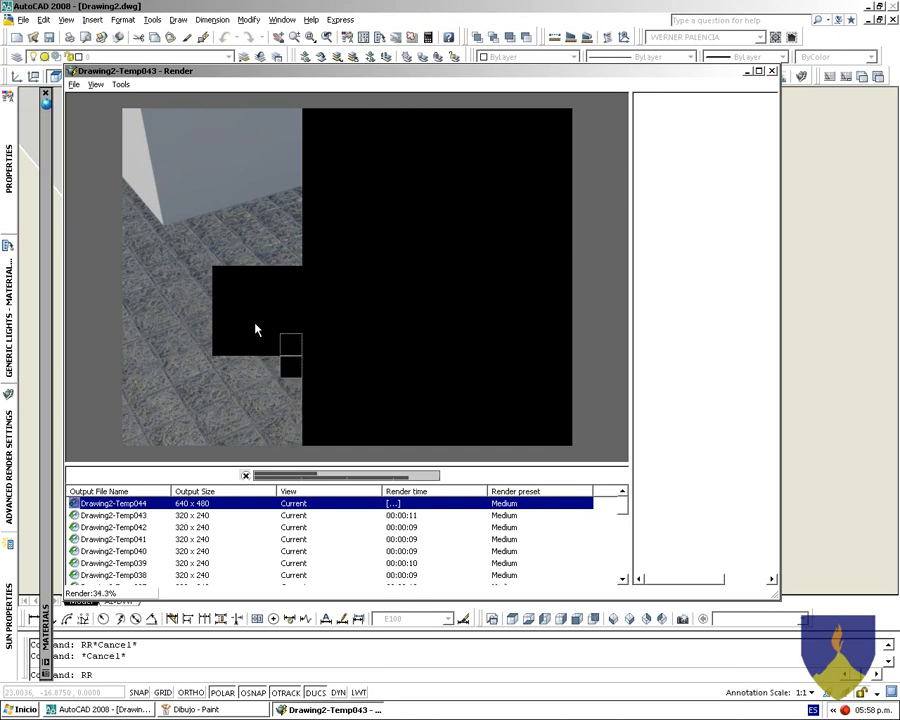
# Switch the model to 2D wireframe display and set the drawing's lighting intensity units to Generic
pyautogui.click(256, 329)
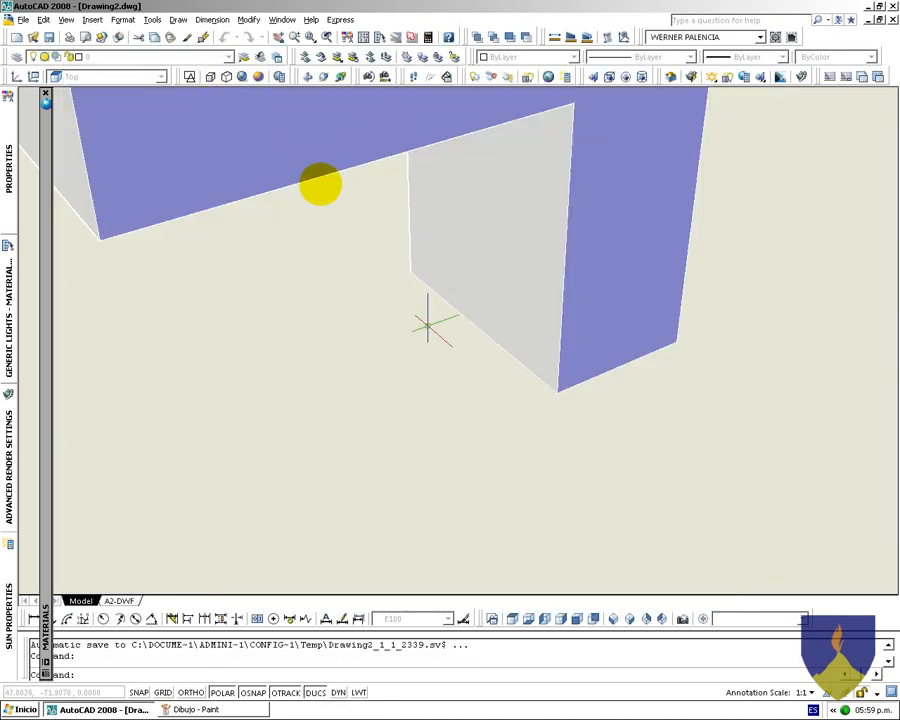
pyautogui.click(189, 76)
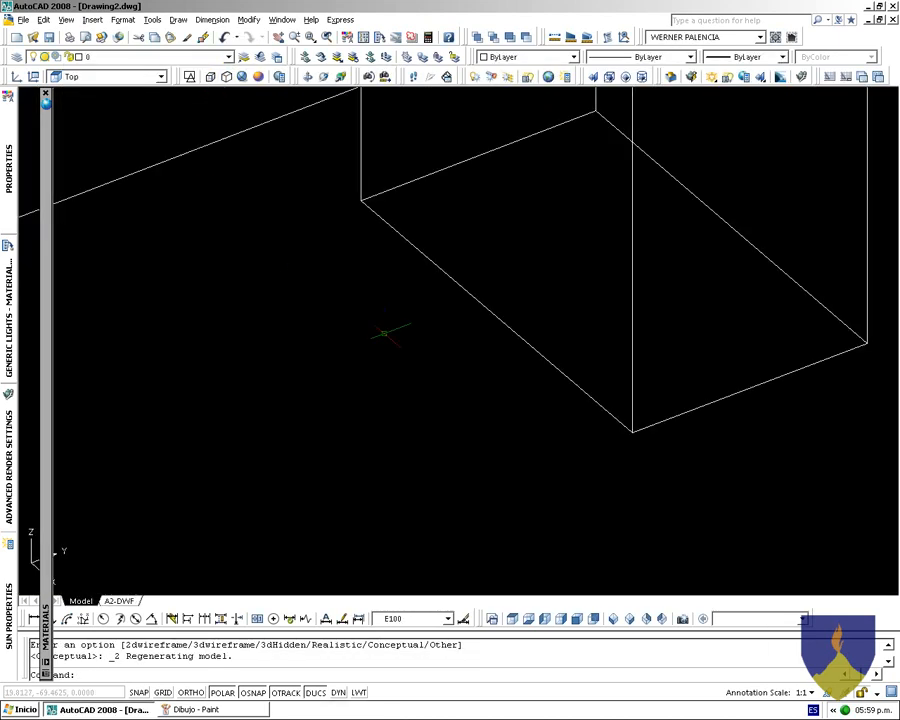
pyautogui.write('UN')
pyautogui.press('Return')
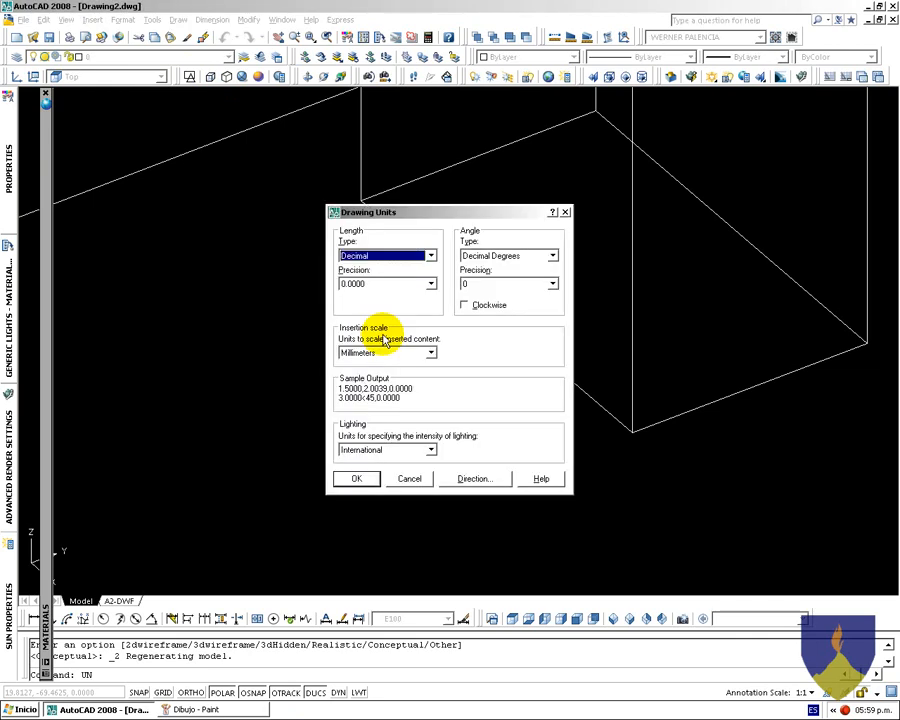
pyautogui.click(432, 451)
pyautogui.click(390, 485)
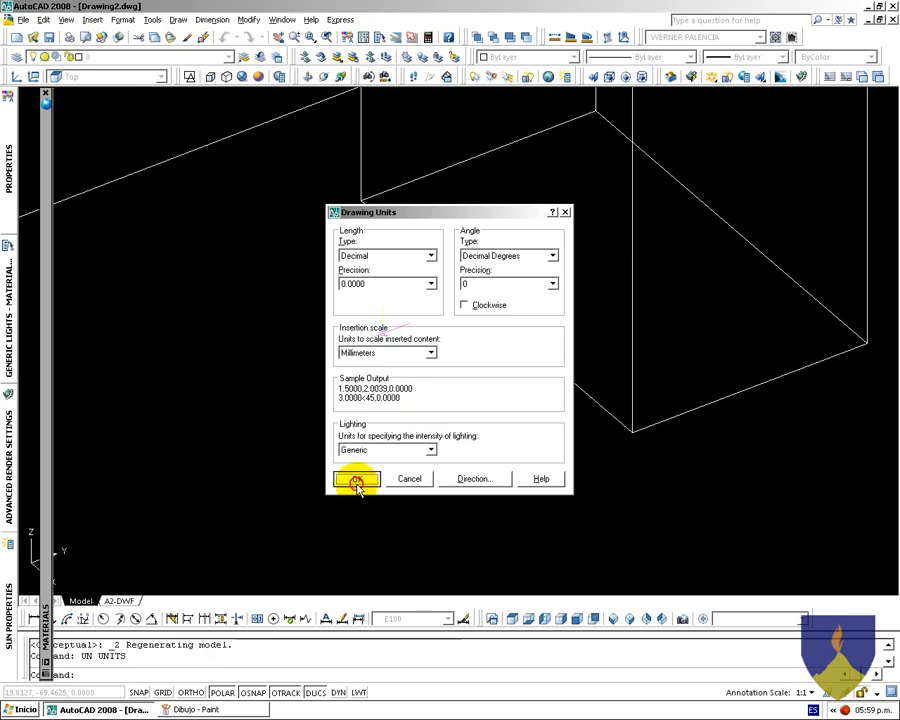
pyautogui.click(356, 478)
# Turn the sun's status off in the sun properties
pyautogui.scroll(-3, 373, 352)
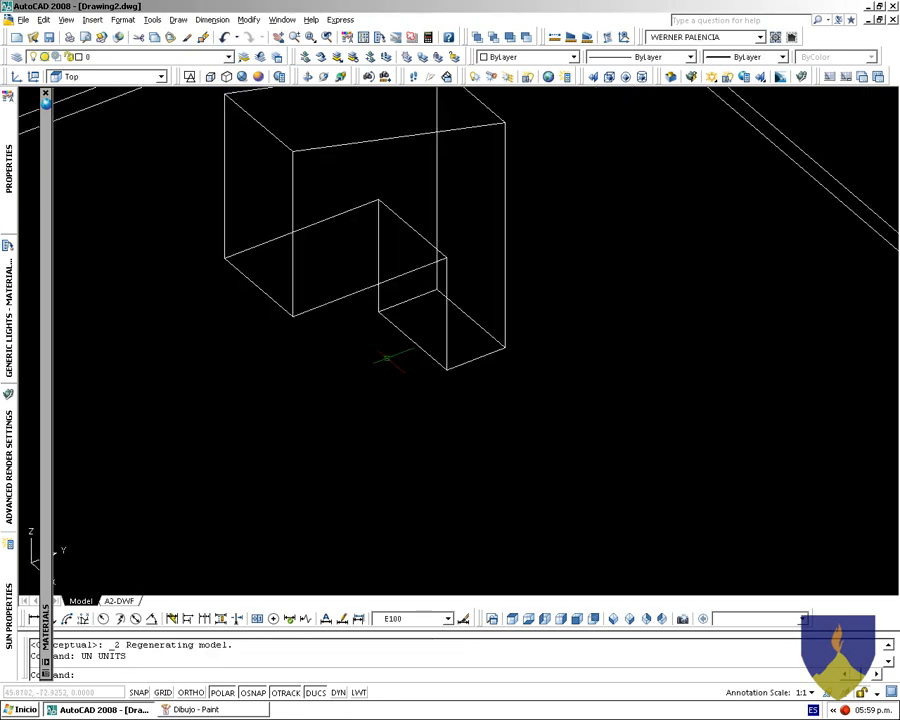
pyautogui.click(8, 598)
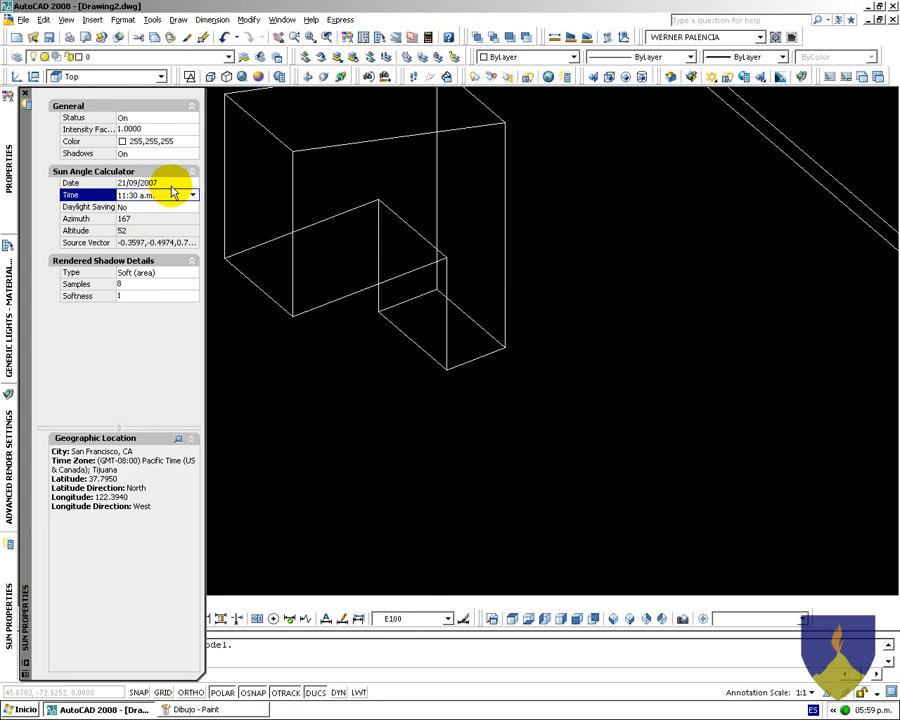
pyautogui.click(138, 118)
pyautogui.click(150, 118)
pyautogui.click(140, 138)
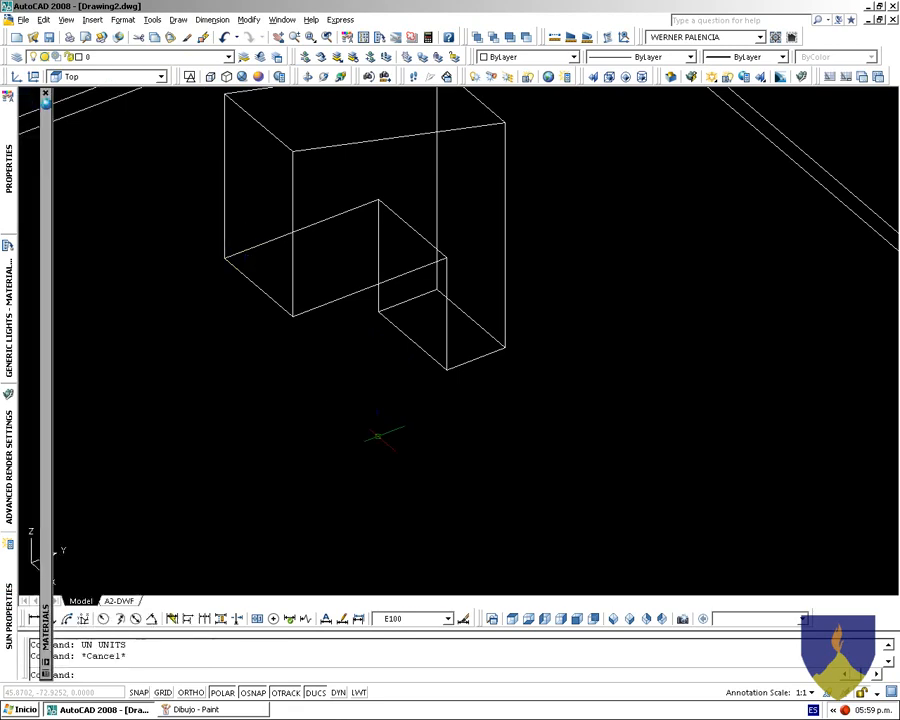
# Show the model in top view and display the Generic Lights palette group in place of the Materials Library
pyautogui.click(512, 618)
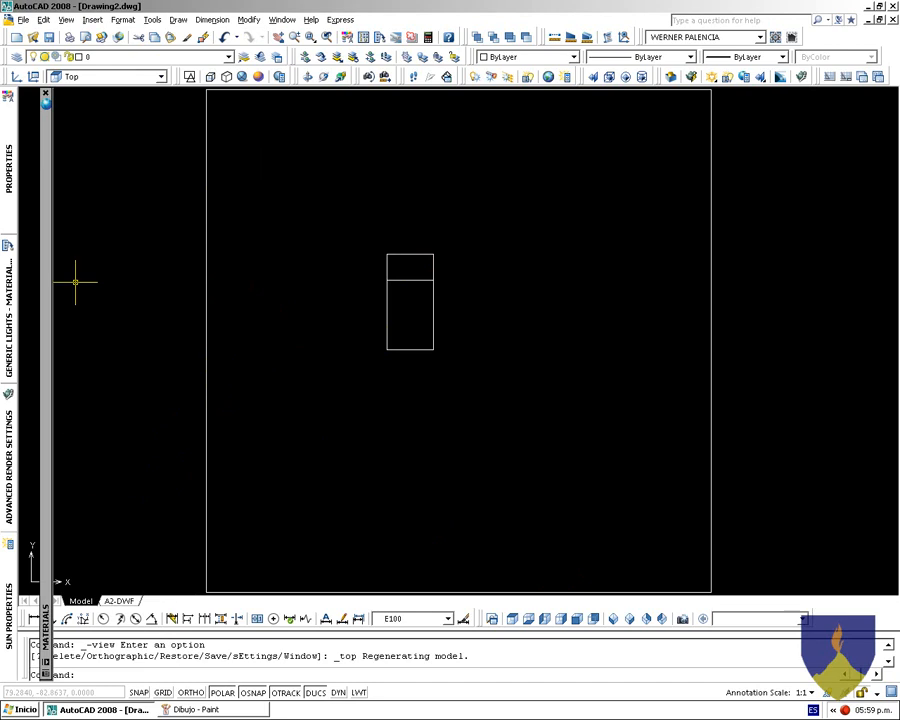
pyautogui.click(45, 96)
pyautogui.click(87, 256)
pyautogui.click(76, 221)
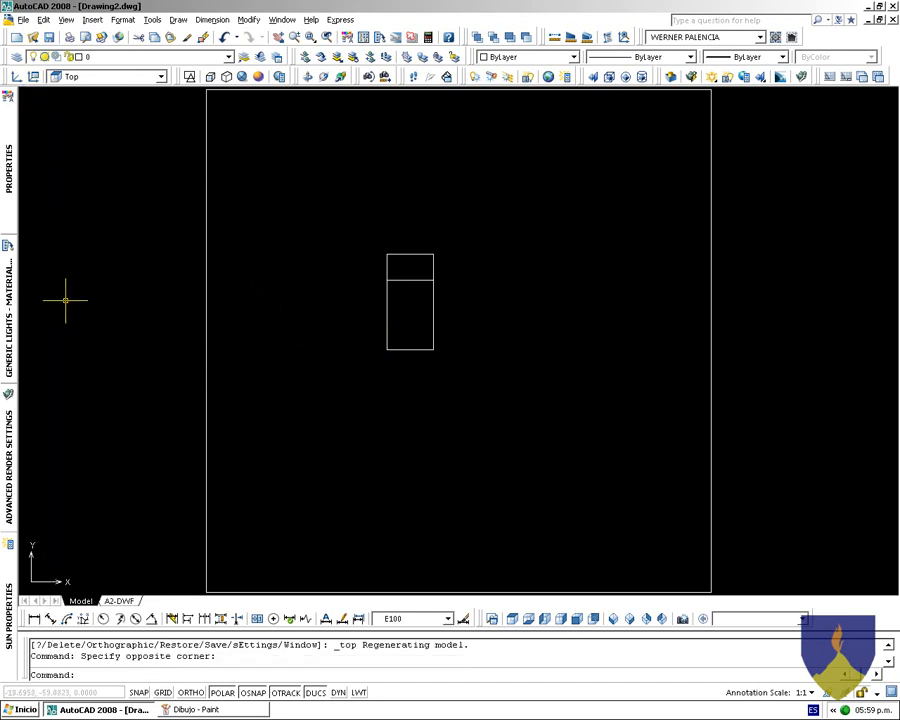
pyautogui.moveTo(20, 313)
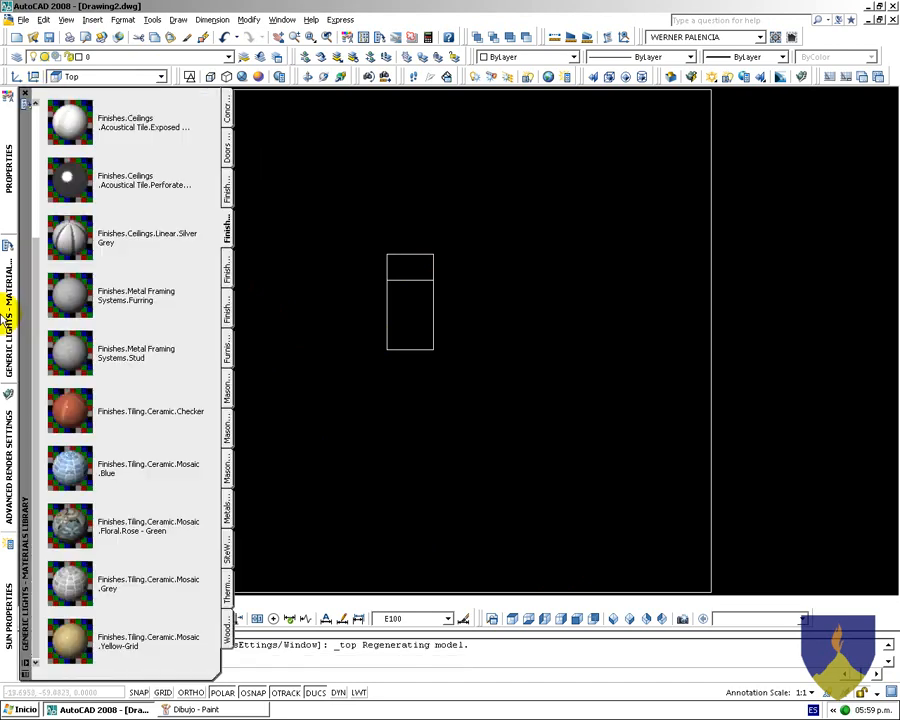
pyautogui.rightClick(29, 382)
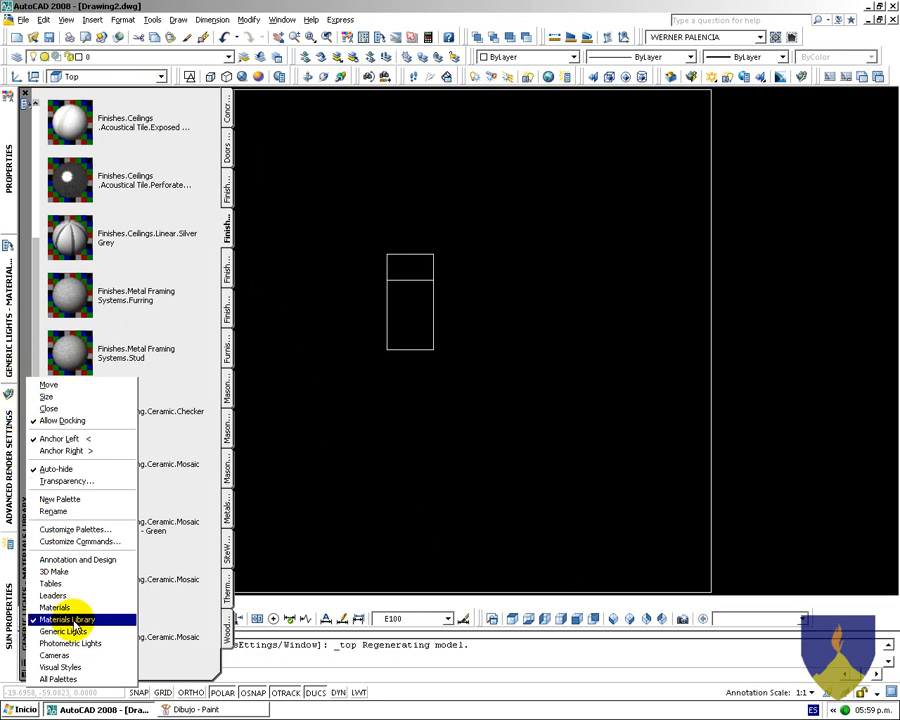
pyautogui.click(77, 632)
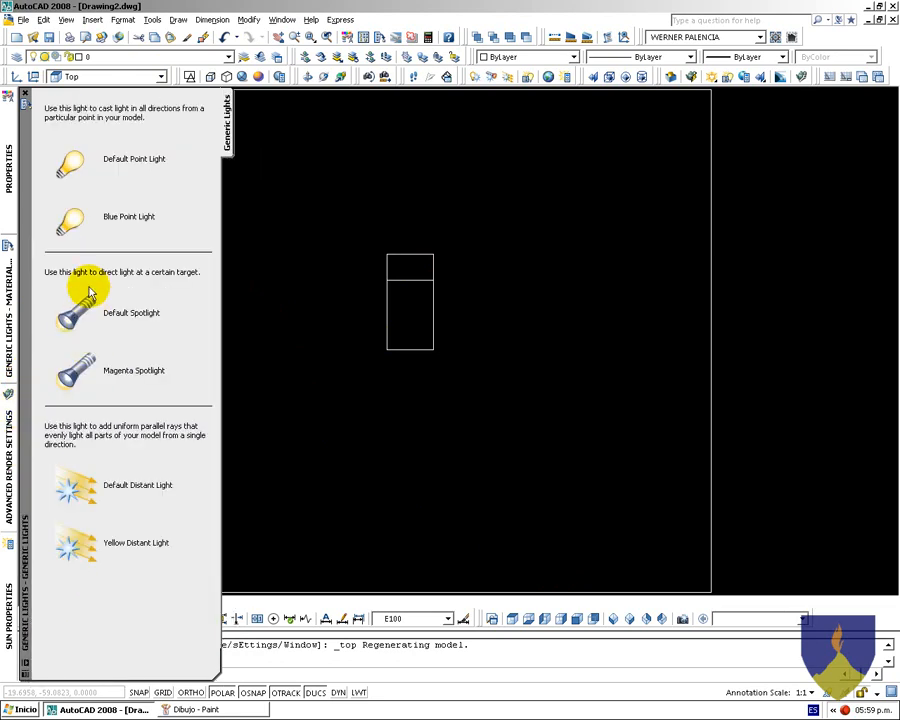
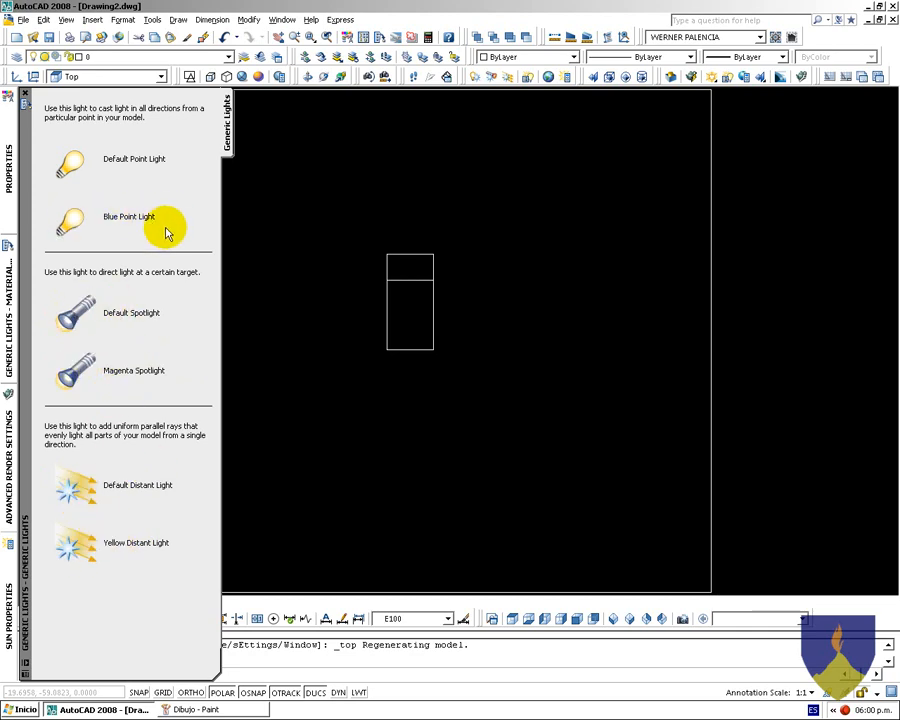
# Try to add a default point light to the drawing and dismiss the exception messages
pyautogui.click(71, 160)
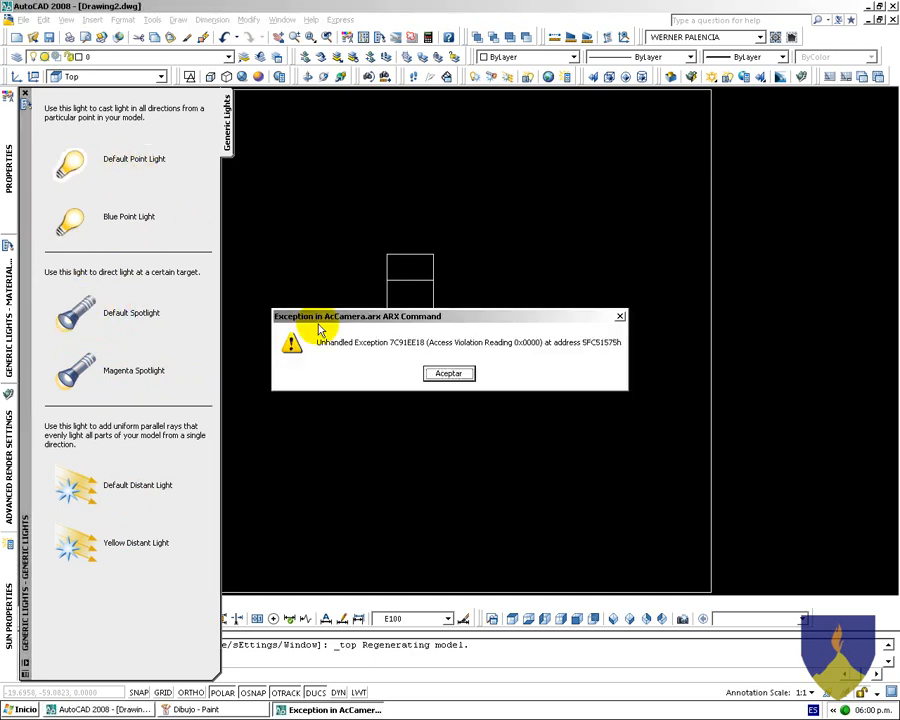
pyautogui.click(476, 438)
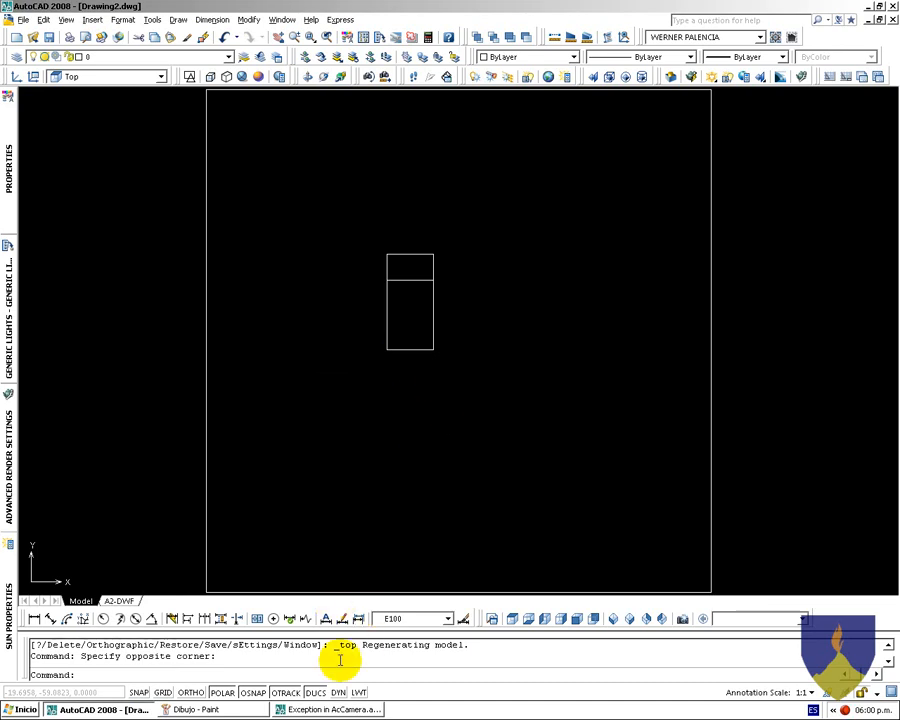
pyautogui.click(336, 709)
pyautogui.click(448, 377)
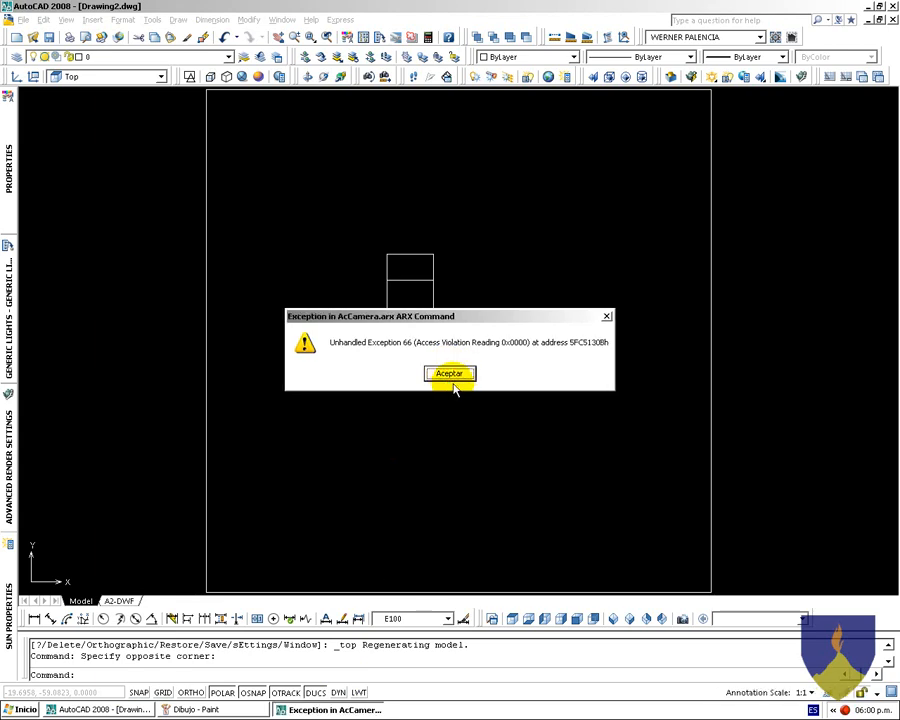
pyautogui.click(450, 374)
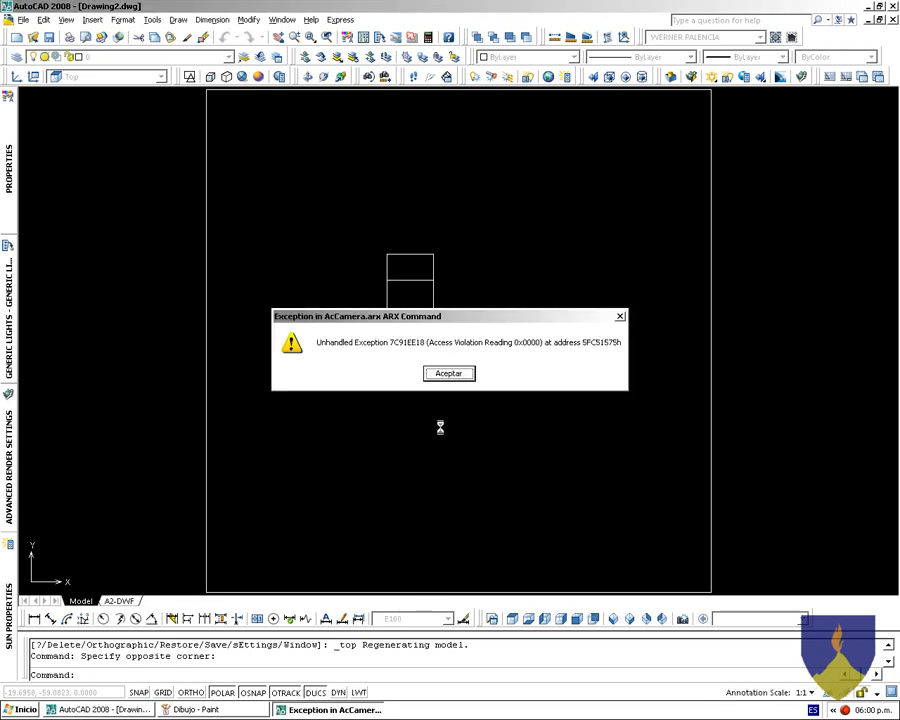
pyautogui.click(450, 378)
pyautogui.click(459, 376)
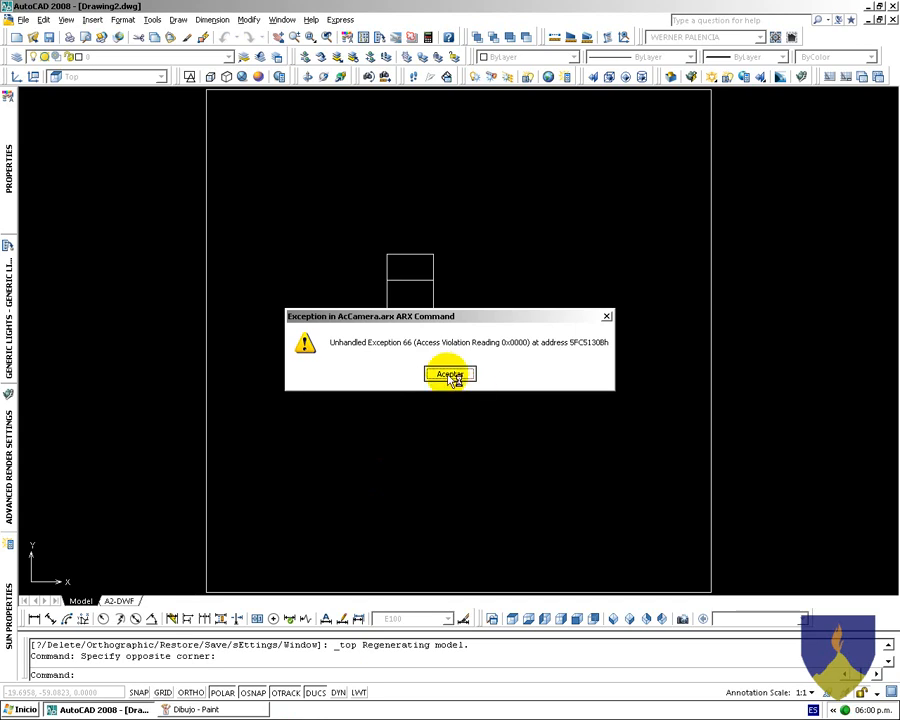
pyautogui.click(462, 378)
pyautogui.click(454, 380)
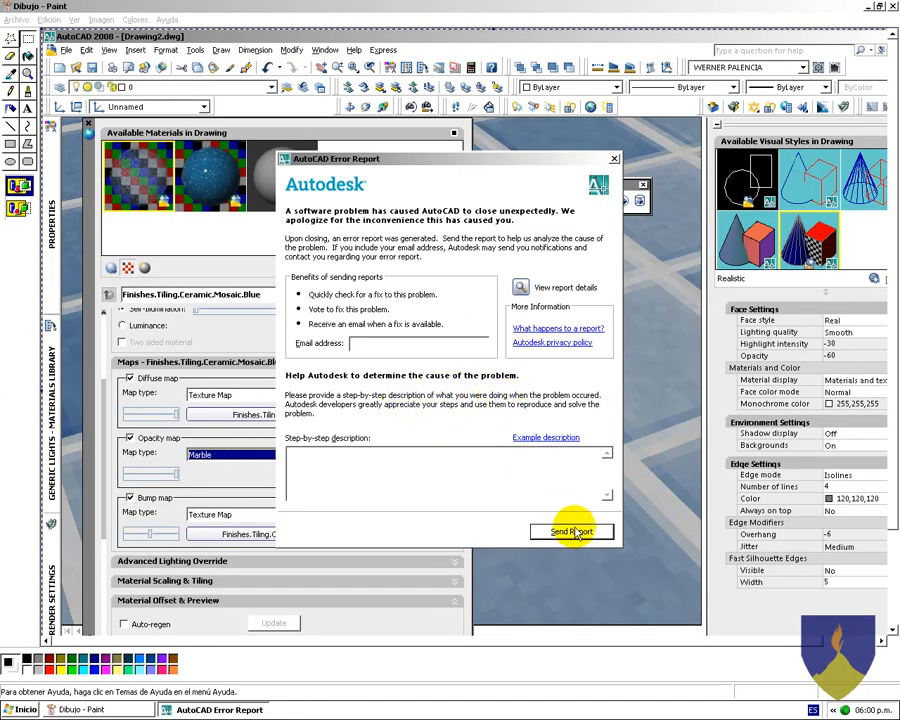
# Try to send the AutoCAD error report, cancel error reporting, and close Paint
pyautogui.click(572, 531)
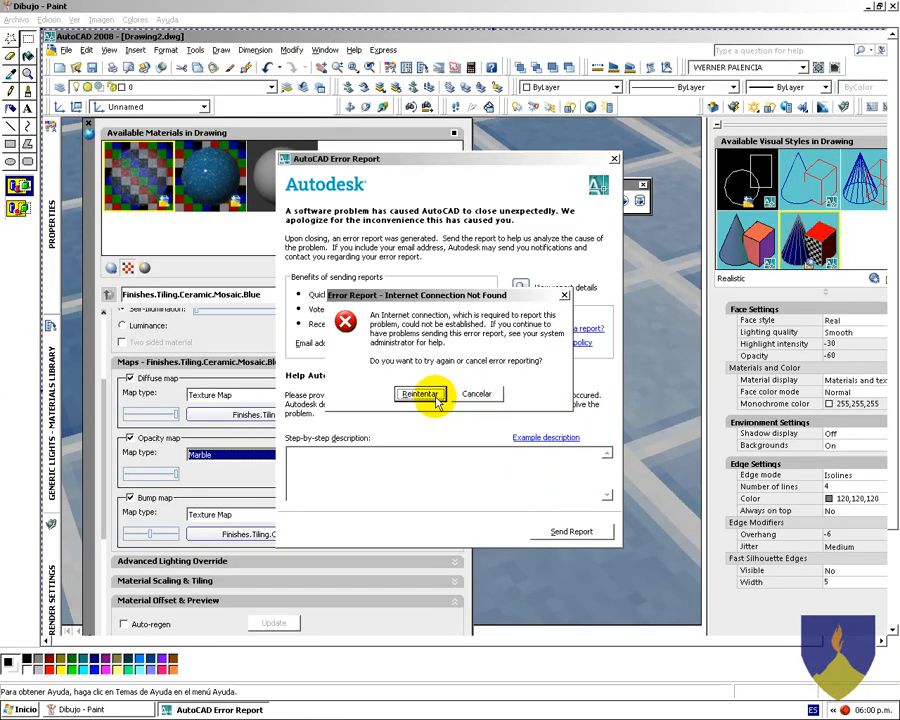
pyautogui.click(477, 395)
pyautogui.click(447, 373)
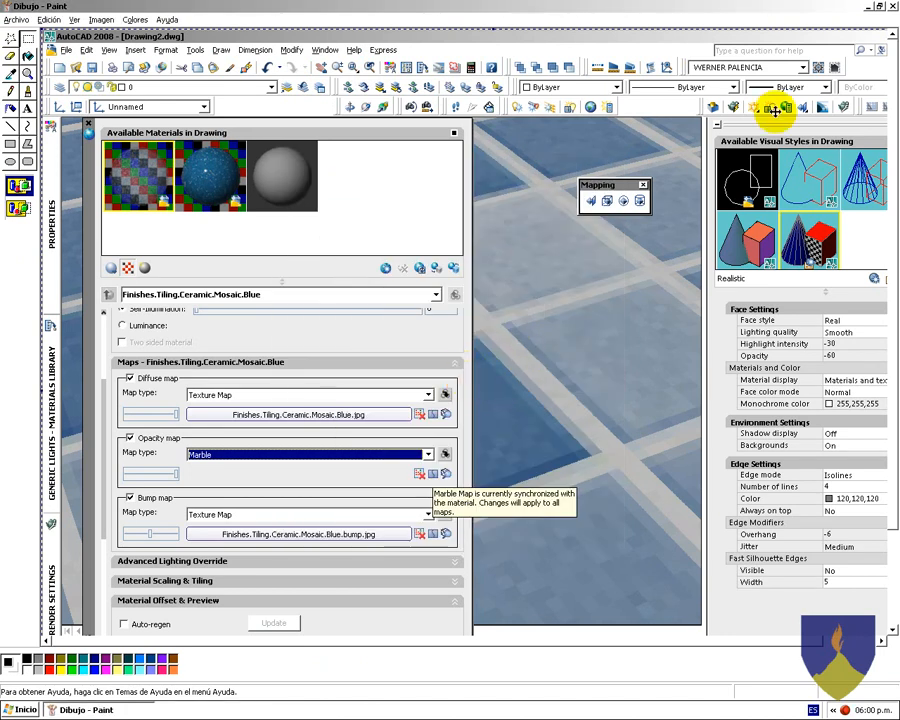
pyautogui.click(891, 6)
pyautogui.click(451, 373)
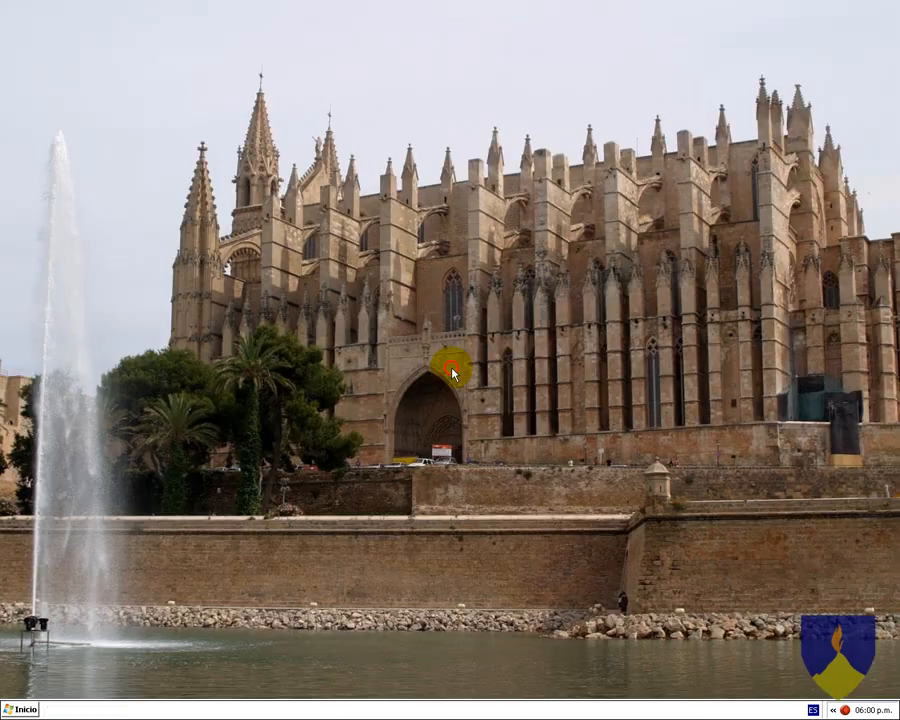
# Restart AutoCAD 2008, dismiss the drawing recovery notice and close the list of backup files
pyautogui.click(25, 709)
pyautogui.click(60, 322)
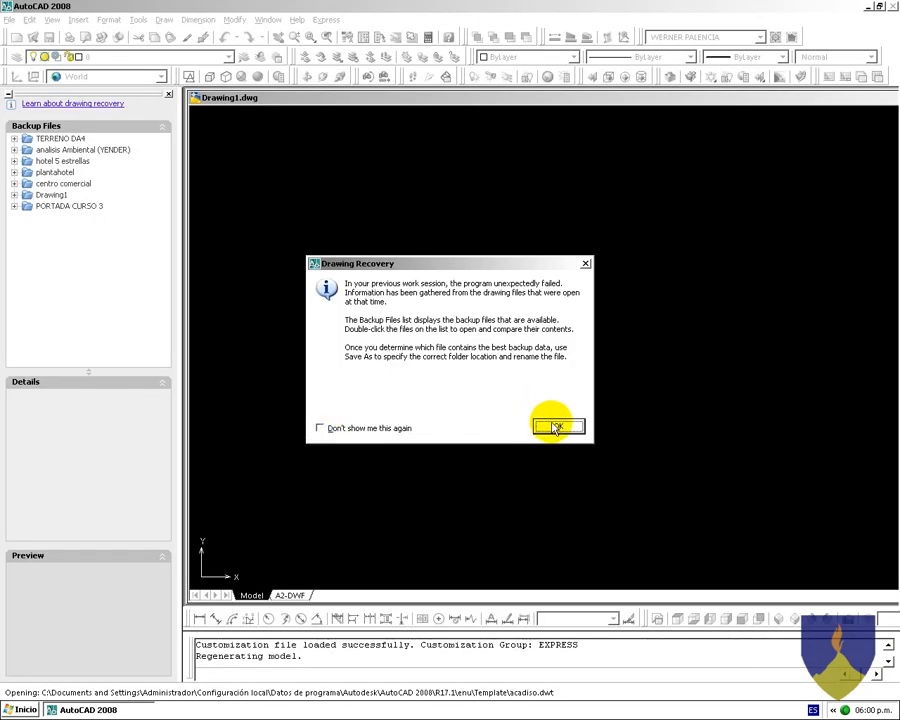
pyautogui.click(550, 425)
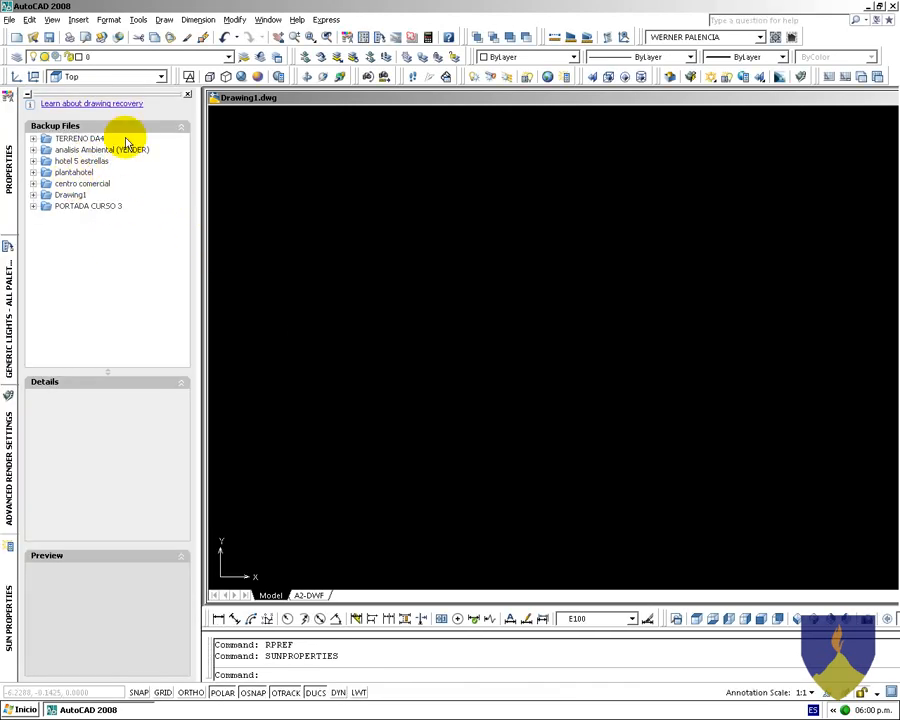
pyautogui.click(187, 94)
pyautogui.click(326, 338)
pyautogui.click(215, 257)
# Delete the PORTADA CURSO 3_recover drawing from the TUTORIALES EN VIDEO folder and cancel opening a file
pyautogui.click(36, 37)
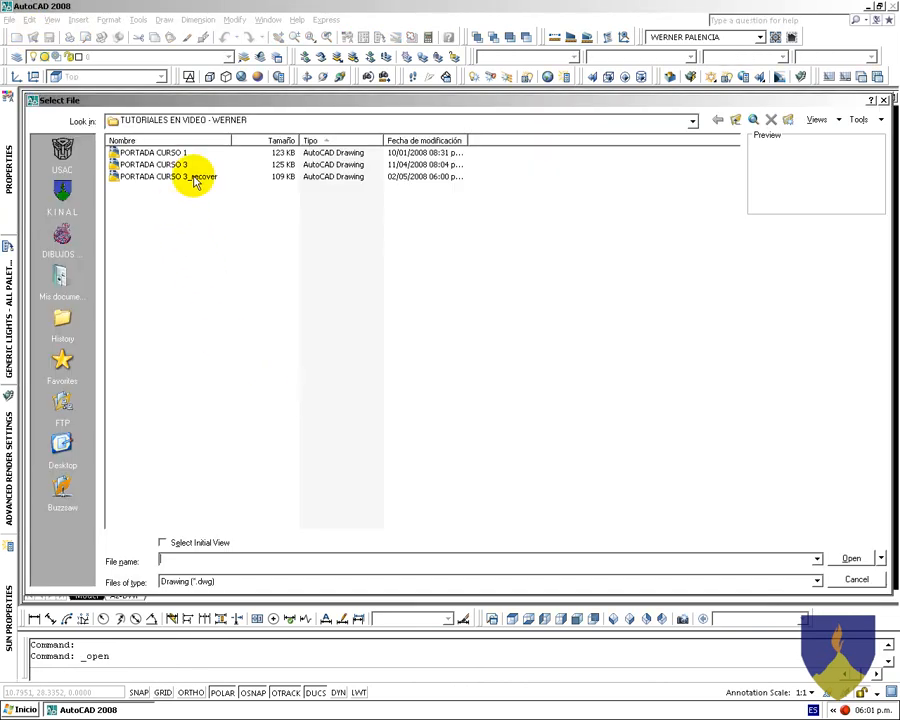
pyautogui.click(196, 178)
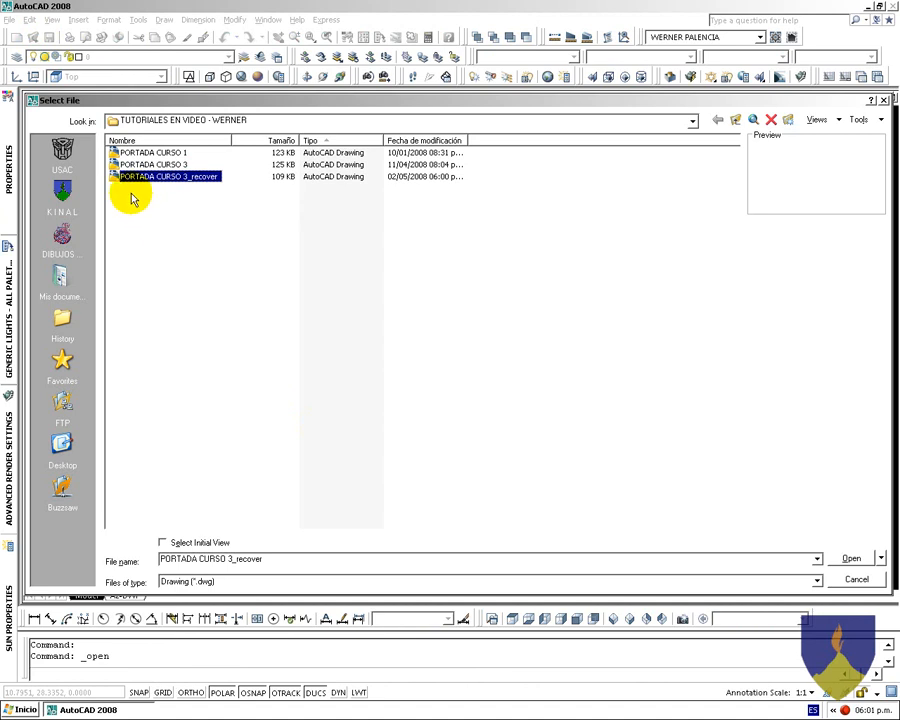
pyautogui.press('Delete')
pyautogui.press('Return')
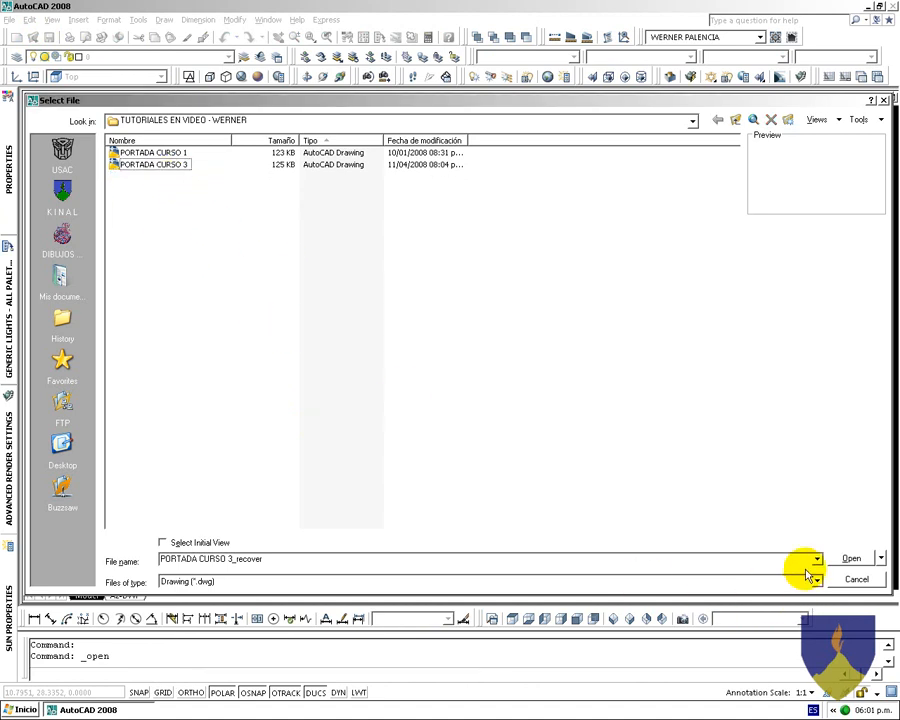
pyautogui.click(855, 579)
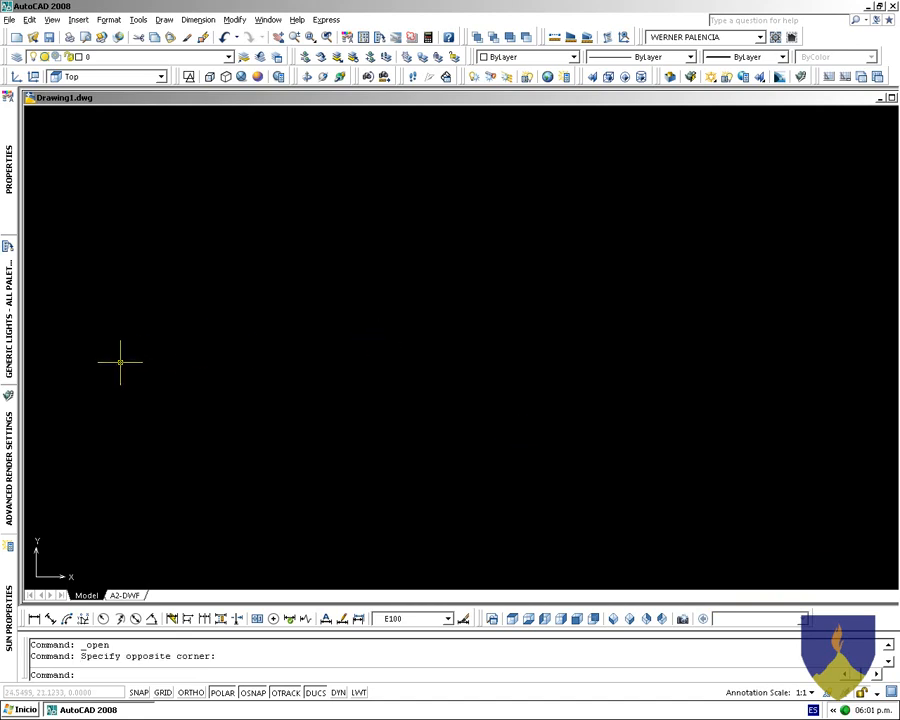
# Display only the Generic Lights palette group in the tool palettes
pyautogui.moveTo(12, 342)
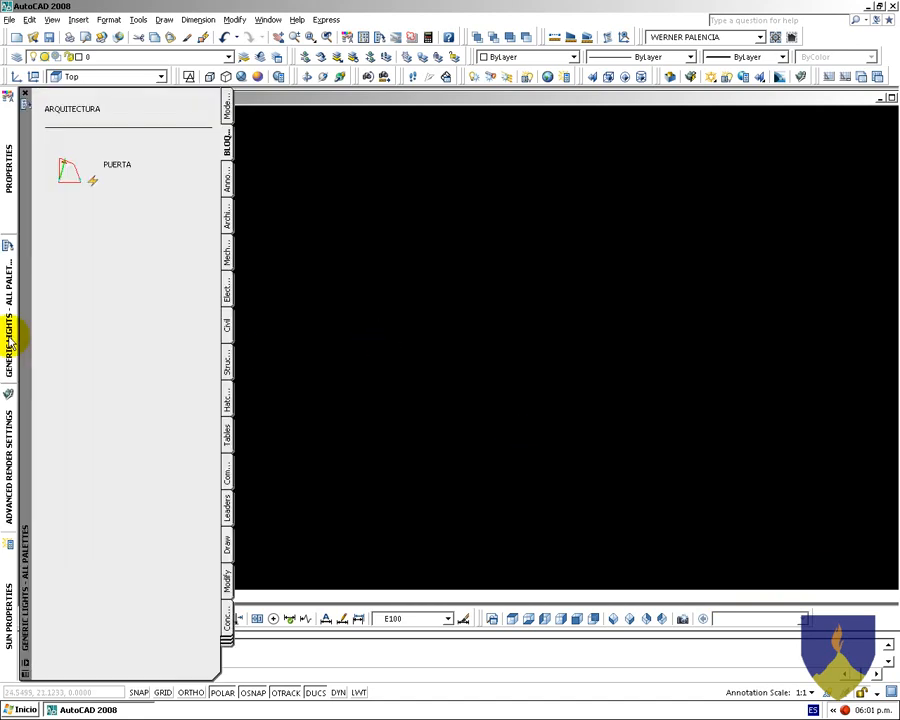
pyautogui.rightClick(24, 396)
pyautogui.click(60, 655)
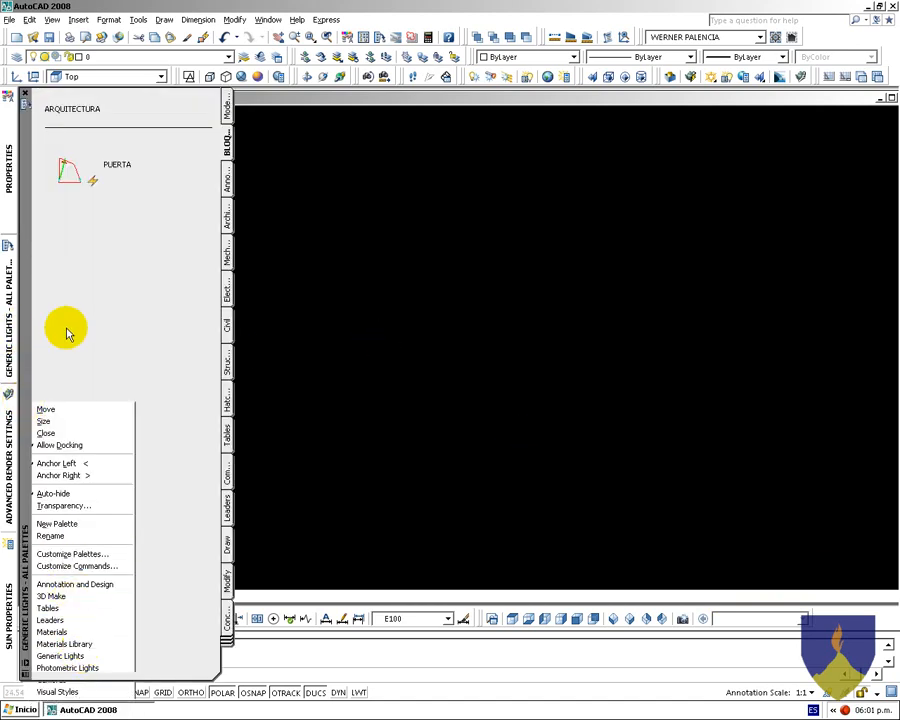
# Place a default point light in the empty drawing as a test and erase it
pyautogui.click(66, 165)
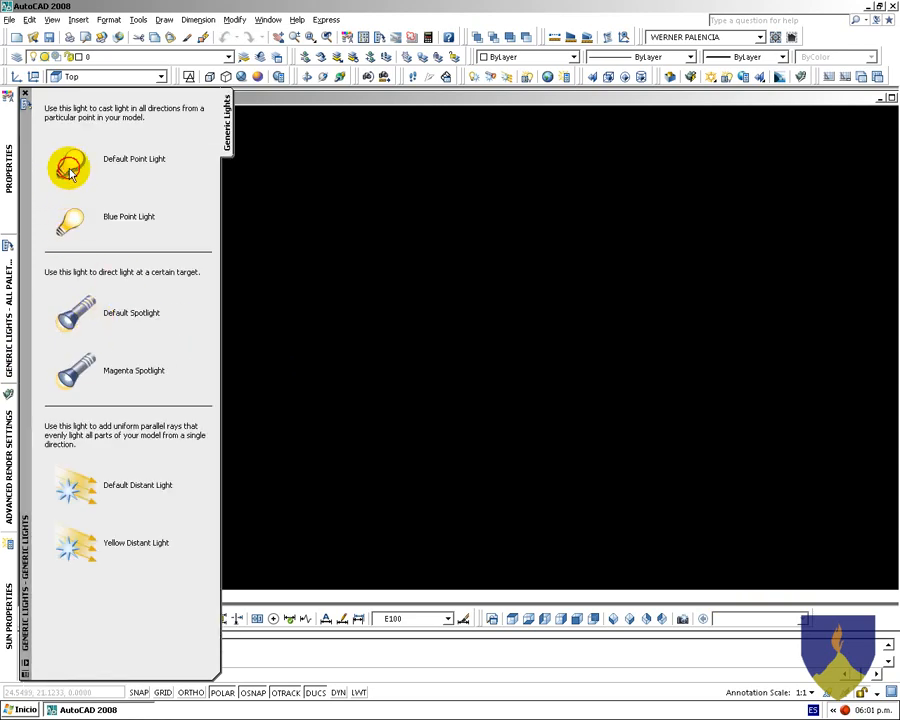
pyautogui.click(463, 379)
pyautogui.press('Return')
pyautogui.press('Escape')
pyautogui.moveTo(508, 416); pyautogui.dragTo(396, 321)
pyautogui.press('Delete')
# Maximize the drawing window, set the southeast isometric view and apply the 3D Hidden visual style
pyautogui.doubleClick(495, 100)
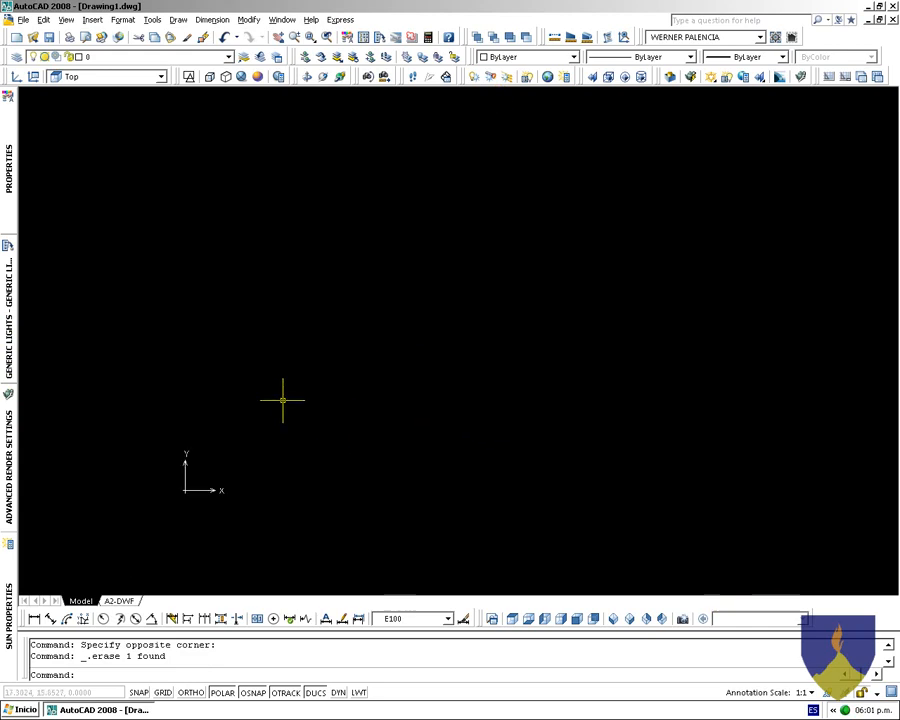
pyautogui.click(629, 618)
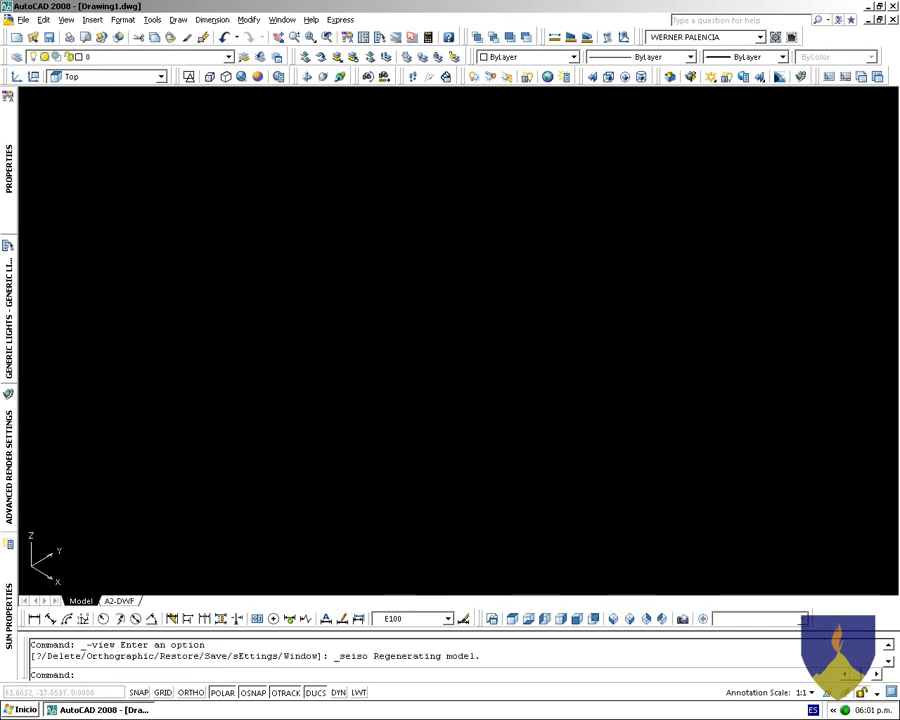
pyautogui.click(250, 185)
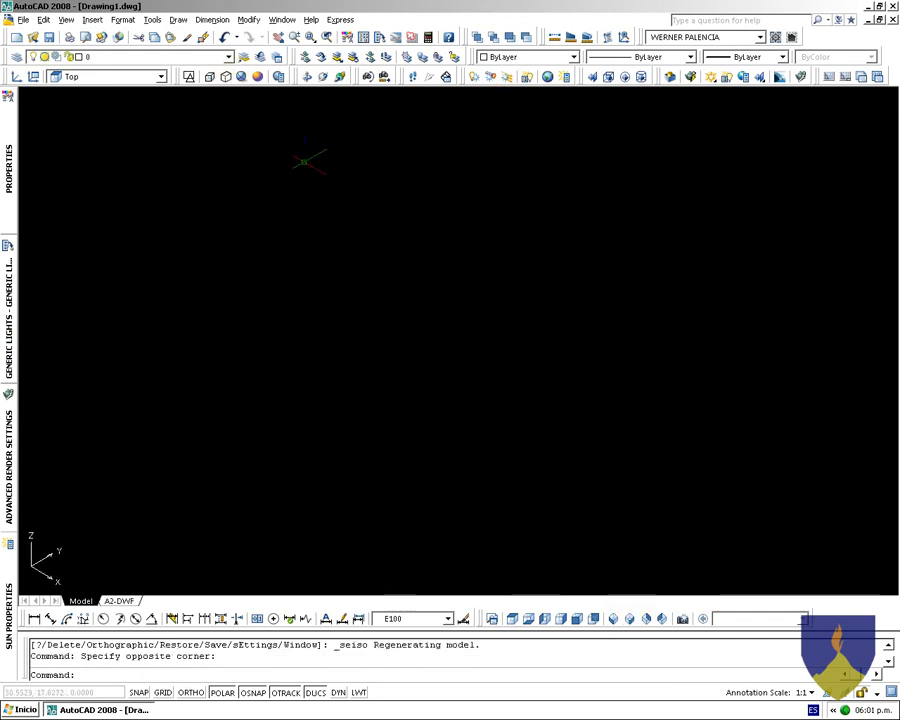
pyautogui.click(210, 78)
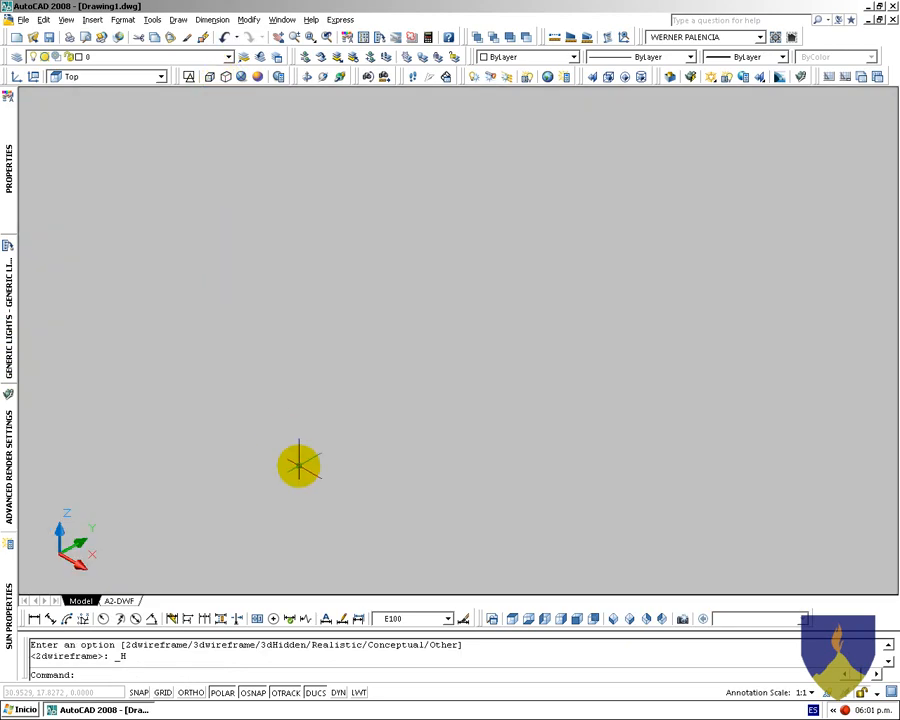
pyautogui.click(209, 78)
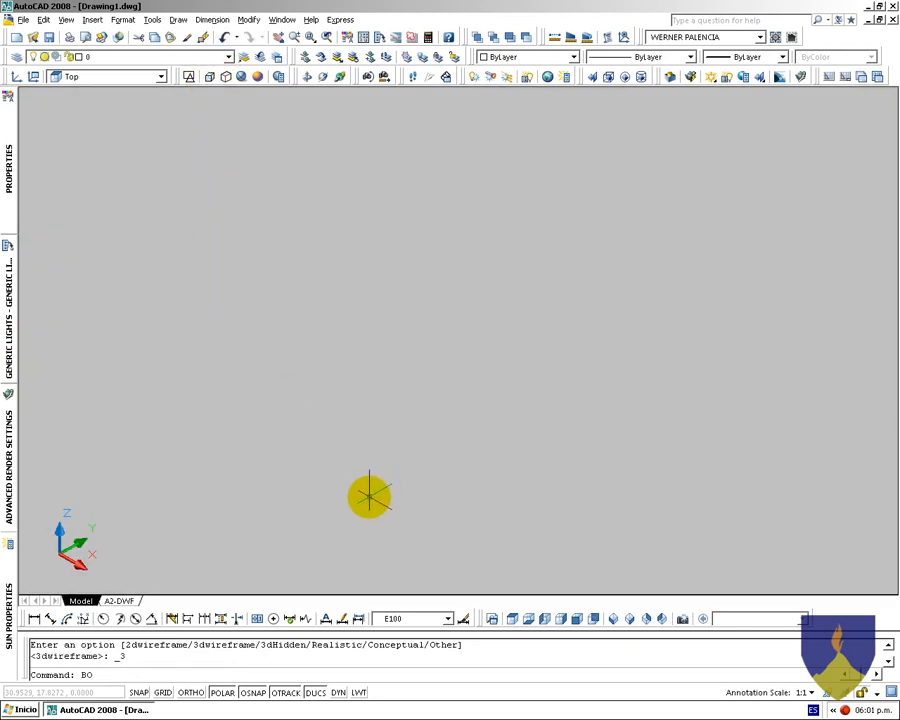
pyautogui.click(353, 428)
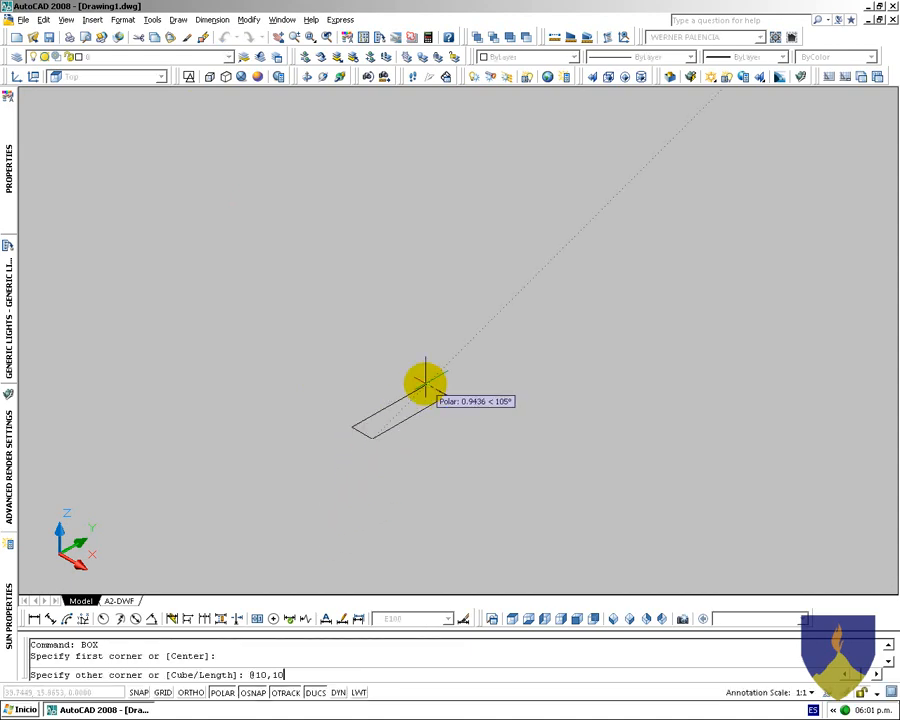
pyautogui.write('@10,10,20')
pyautogui.press('Return')
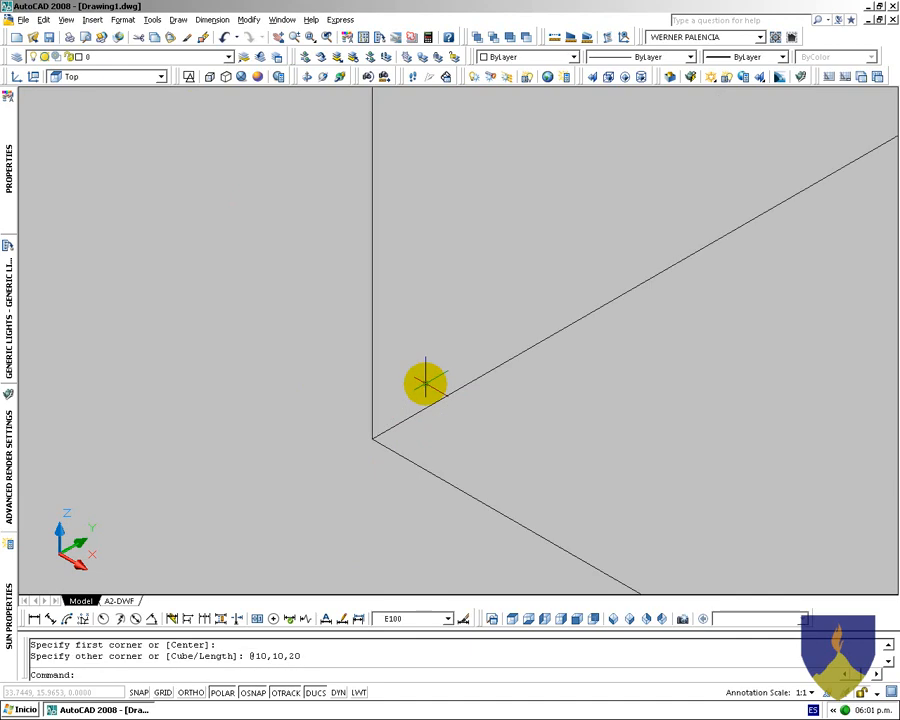
# Try to lower the top face of the box by entering -19.1
pyautogui.middleClick(382, 396)
pyautogui.middleClick(382, 396)
pyautogui.scroll(-3, 330, 250)
pyautogui.click(360, 416)
pyautogui.click(309, 241)
pyautogui.click(329, 241)
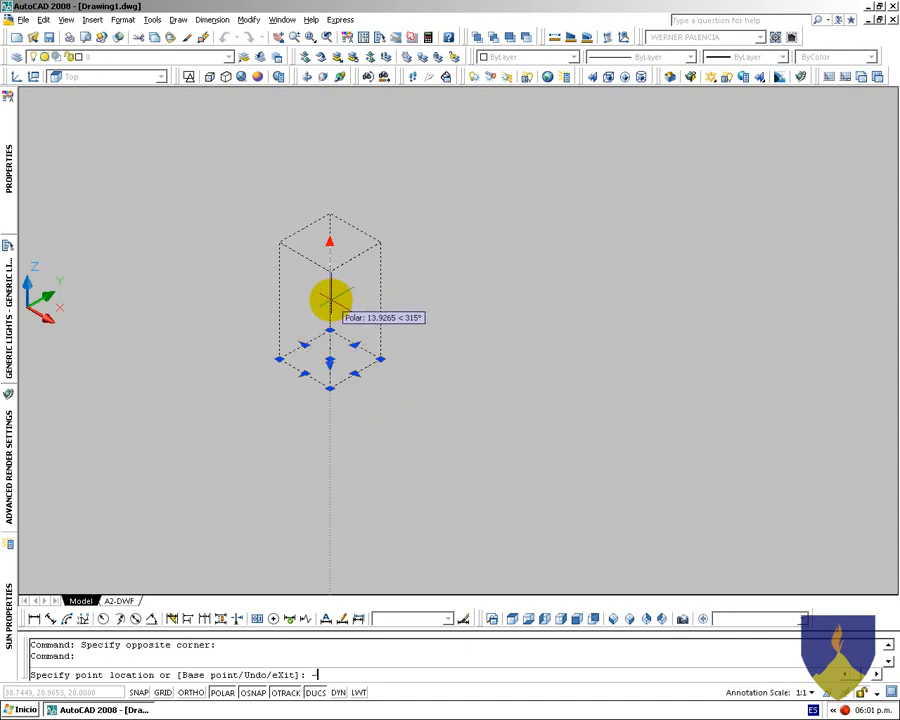
pyautogui.press('Return')
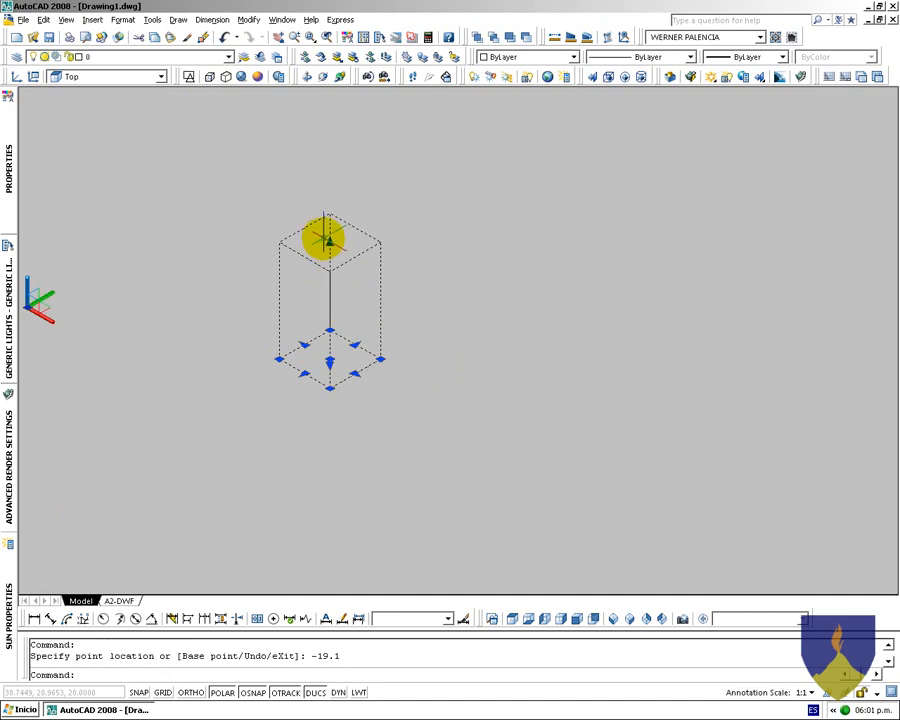
# Flatten the box into a thin slab by pulling its top face down to just above the base
pyautogui.click(329, 241)
pyautogui.scroll(2, 303, 347)
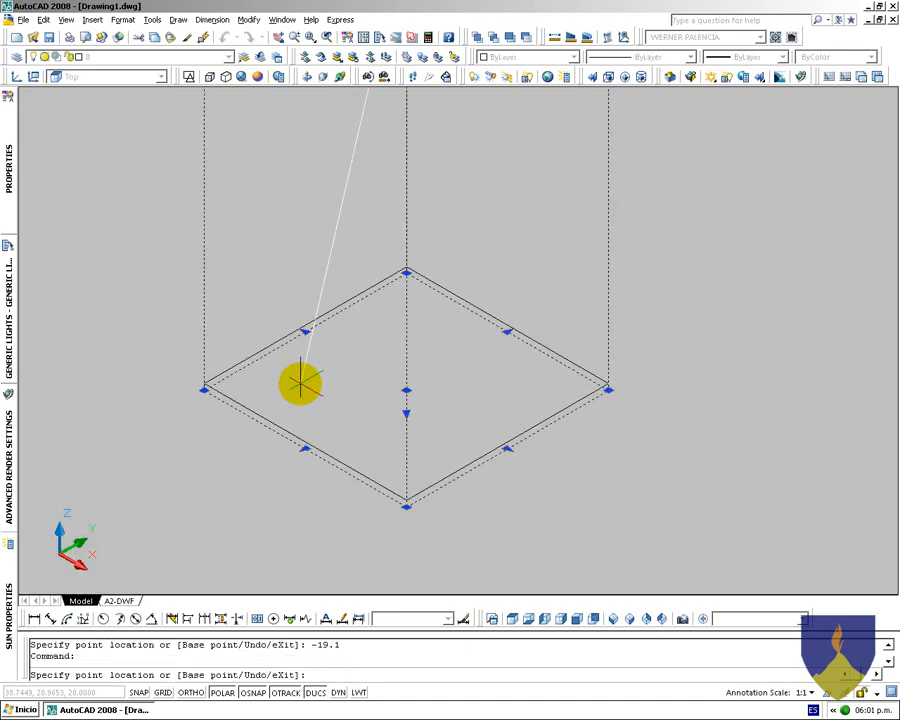
pyautogui.click(300, 384)
# Stretch the side faces of the thin slab outward to form a wide rectangular floor
pyautogui.scroll(-2, 381, 406)
pyautogui.moveTo(485, 460); pyautogui.dragTo(600, 518)
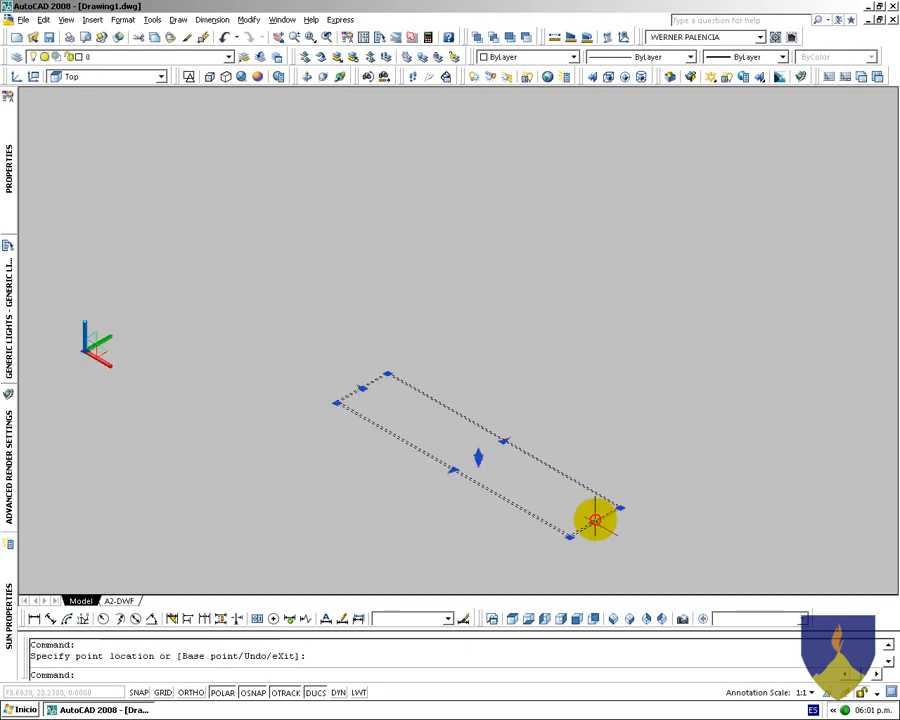
pyautogui.moveTo(456, 470); pyautogui.dragTo(424, 523)
pyautogui.moveTo(448, 483); pyautogui.dragTo(402, 356, button='middle')
pyautogui.click(458, 316)
pyautogui.click(580, 244)
pyautogui.click(563, 389)
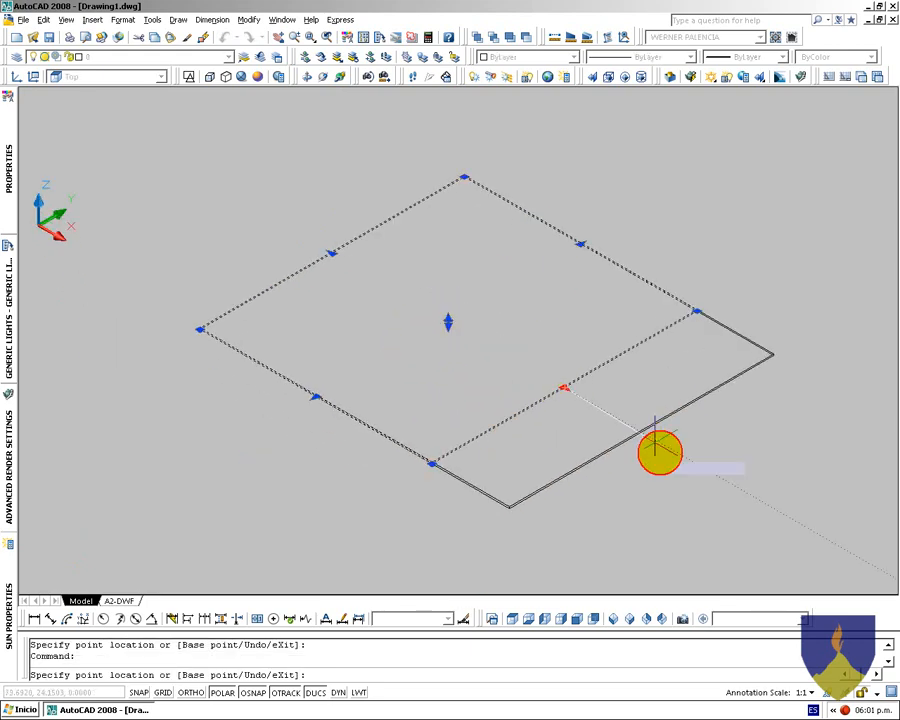
pyautogui.click(670, 446)
pyautogui.press('Escape')
# Draw a tall, narrow rectangular box standing near the middle of the floor slab
pyautogui.write('BOX')
pyautogui.press('Return')
pyautogui.click(448, 322)
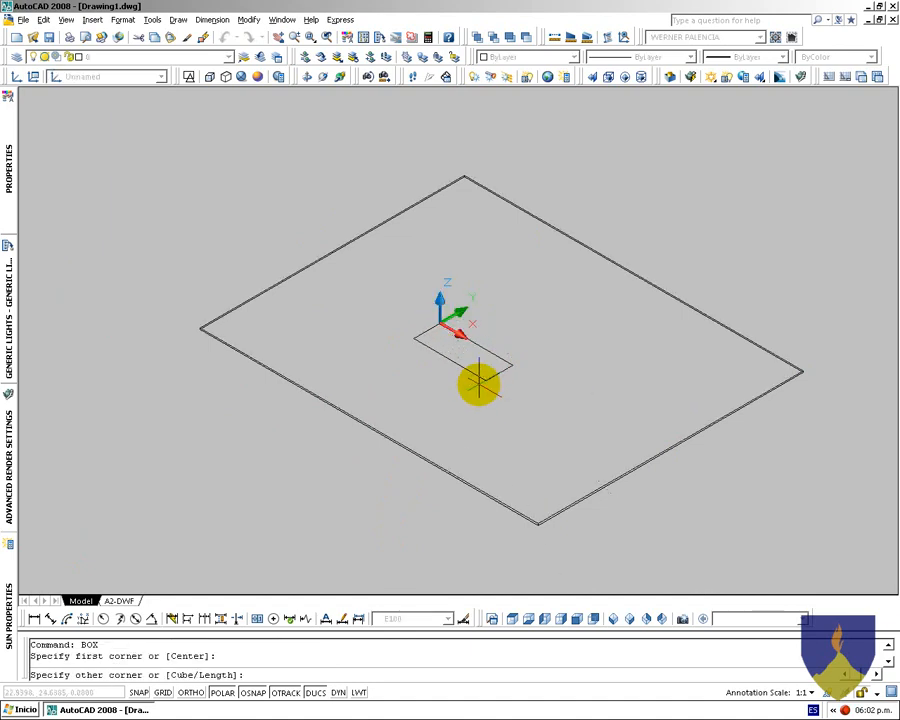
pyautogui.click(454, 368)
pyautogui.click(462, 252)
# Place a default point light on the floor just beside the tall box, working in the top view
pyautogui.moveTo(500, 344); pyautogui.dragTo(458, 362, button='middle')
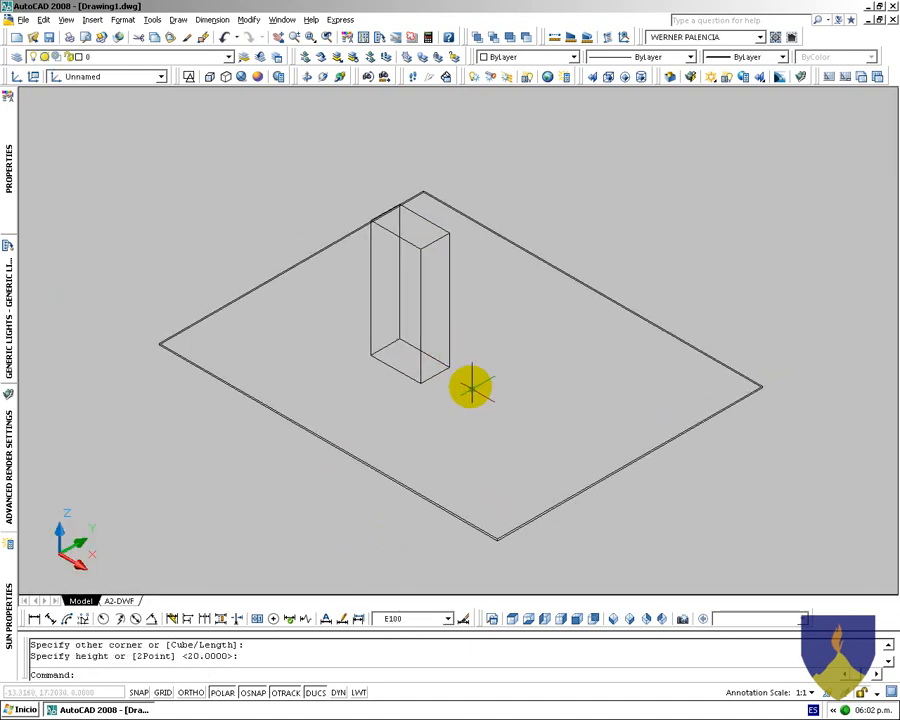
pyautogui.keyDown('shift'); pyautogui.moveTo(526, 427); pyautogui.dragTo(340, 460, button='middle'); pyautogui.keyUp('shift')
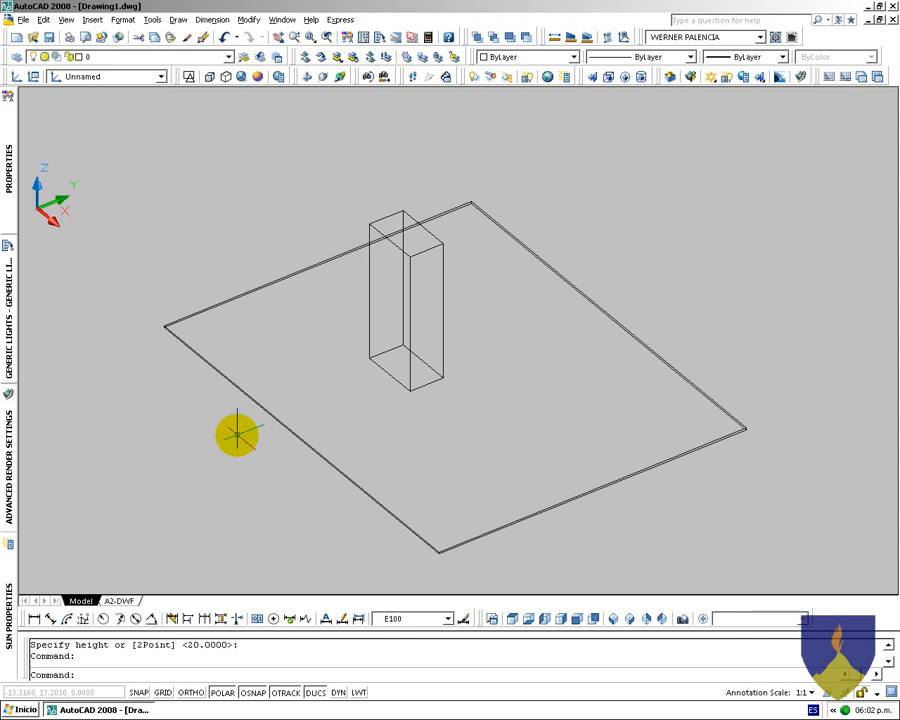
pyautogui.click(511, 620)
pyautogui.moveTo(12, 338)
pyautogui.click(70, 160)
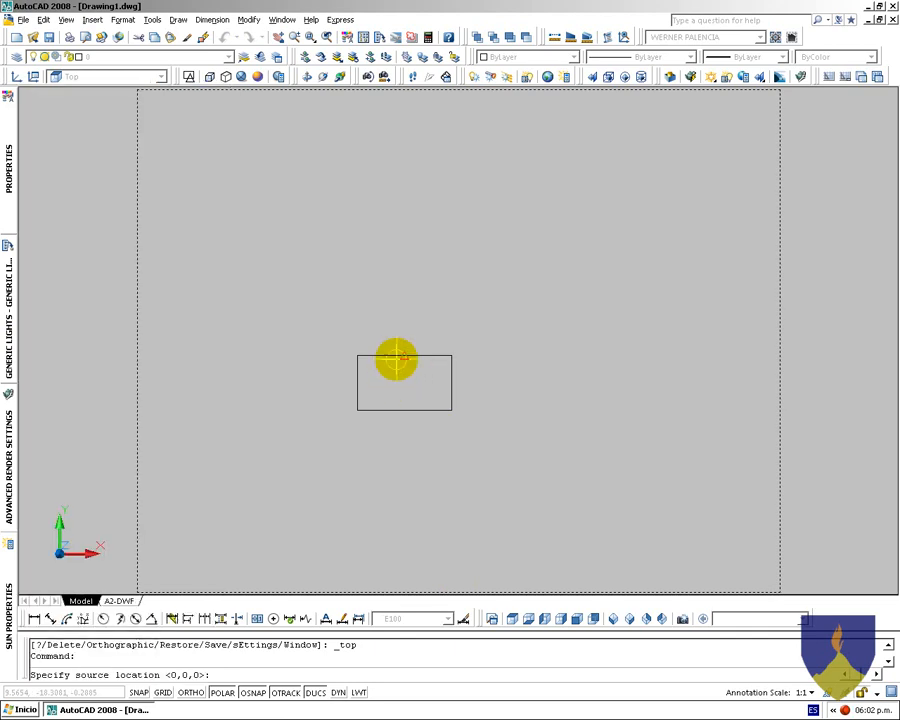
pyautogui.click(497, 380)
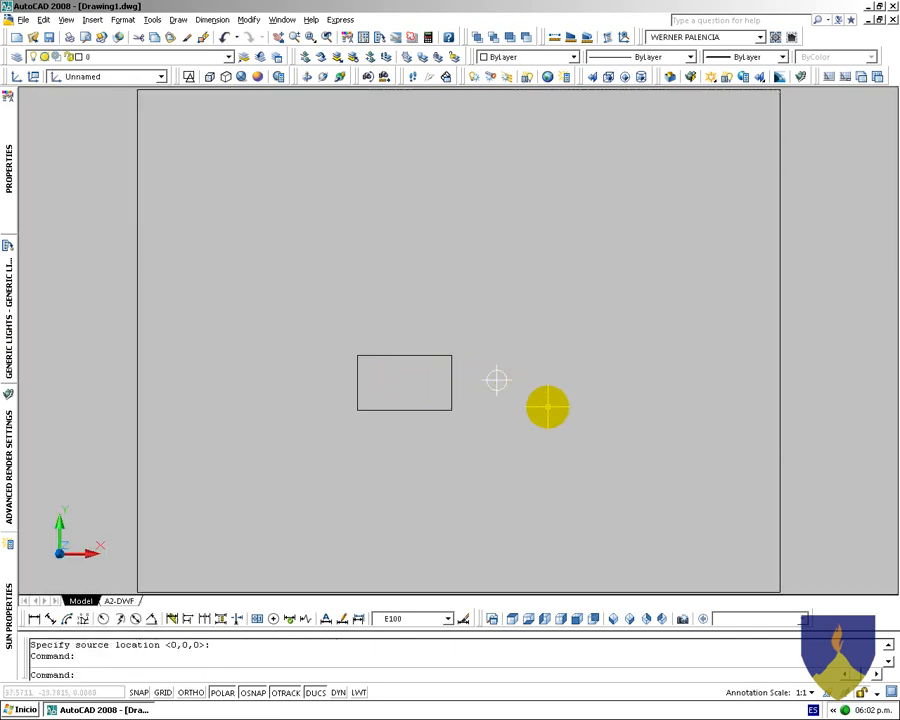
# Move the point light straight up along the Z axis to well above the tall box
pyautogui.scroll(-3, 458, 418)
pyautogui.keyDown('shift'); pyautogui.moveTo(458, 418); pyautogui.dragTo(453, 290, button='middle'); pyautogui.keyUp('shift')
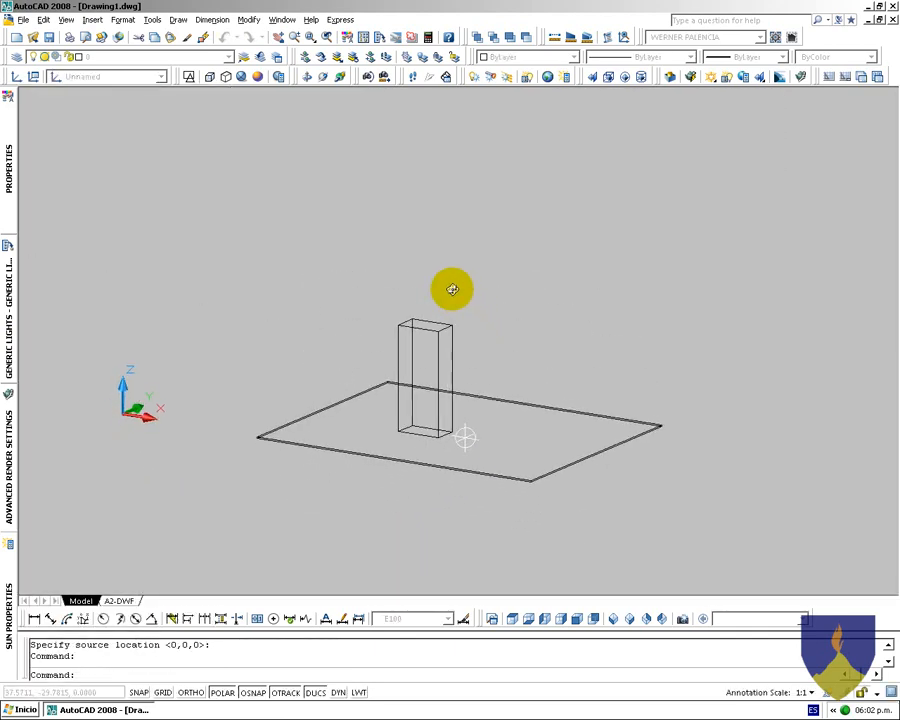
pyautogui.moveTo(455, 438); pyautogui.dragTo(446, 468, button='middle')
pyautogui.click(450, 464)
pyautogui.click(114, 413)
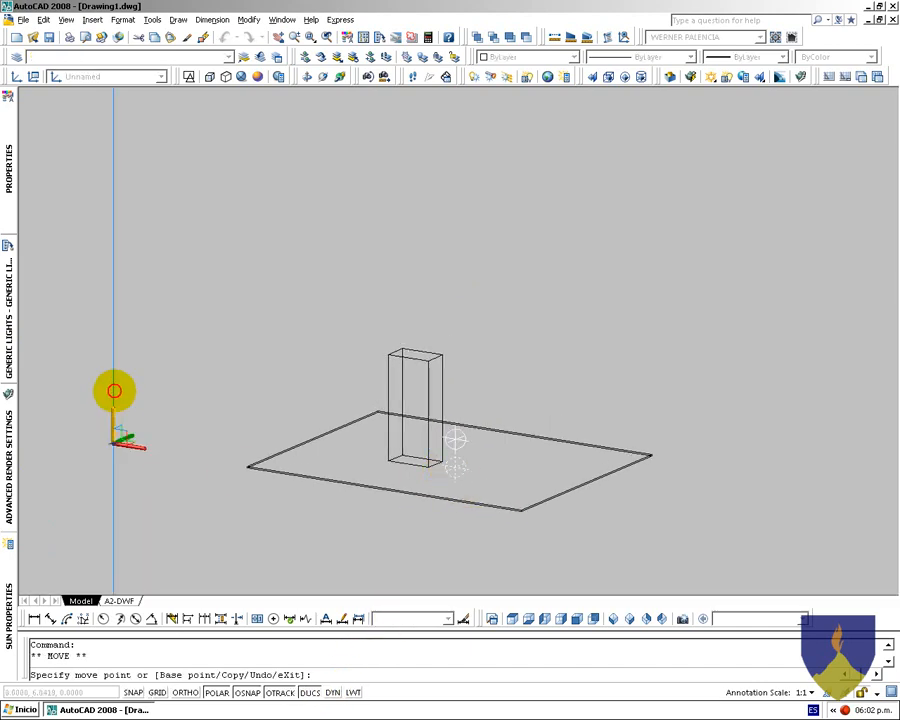
pyautogui.click(114, 185)
# Render the current view to check the point light and close the render window
pyautogui.write('RR')
pyautogui.press('Return')
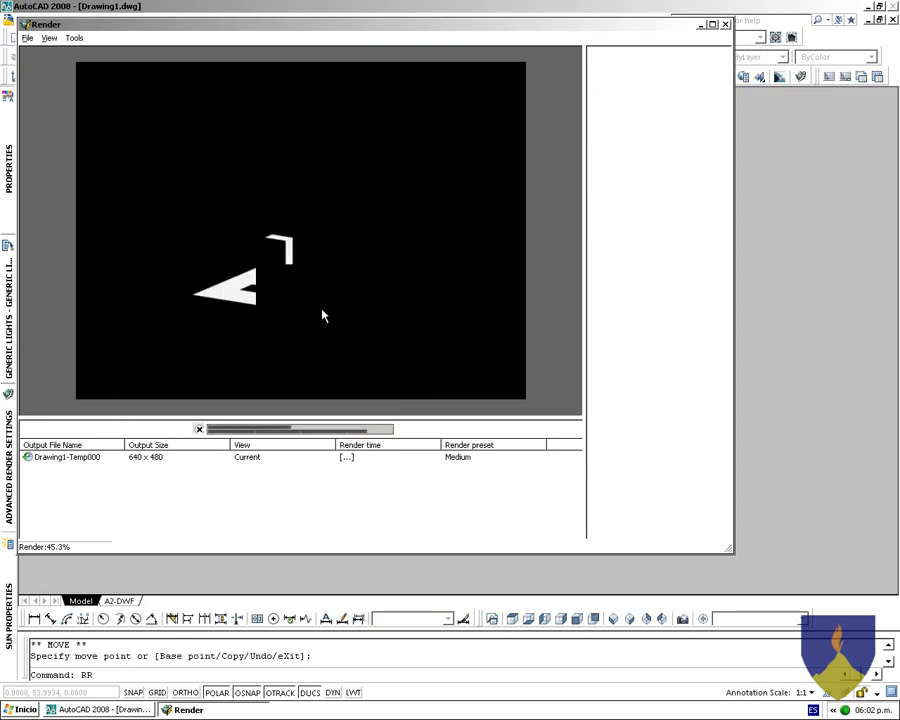
pyautogui.press('Escape')
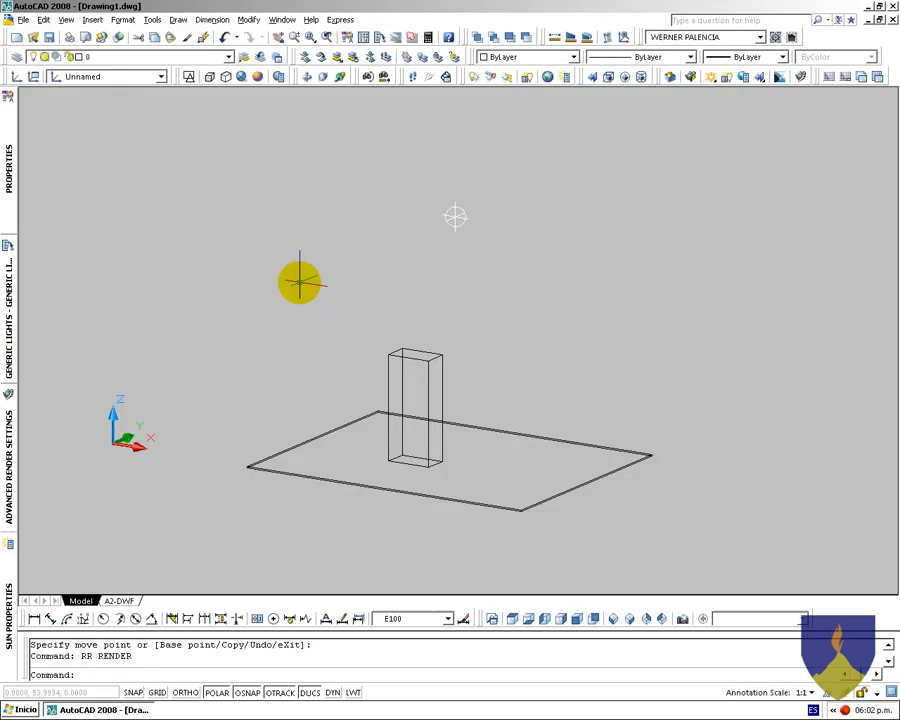
# Orbit the floor and tall box, zoom to their extents and switch the projection to Perspective
pyautogui.keyDown('shift'); pyautogui.moveTo(522, 408); pyautogui.dragTo(468, 459, button='middle'); pyautogui.keyUp('shift')
pyautogui.click(456, 395)
pyautogui.click(324, 348)
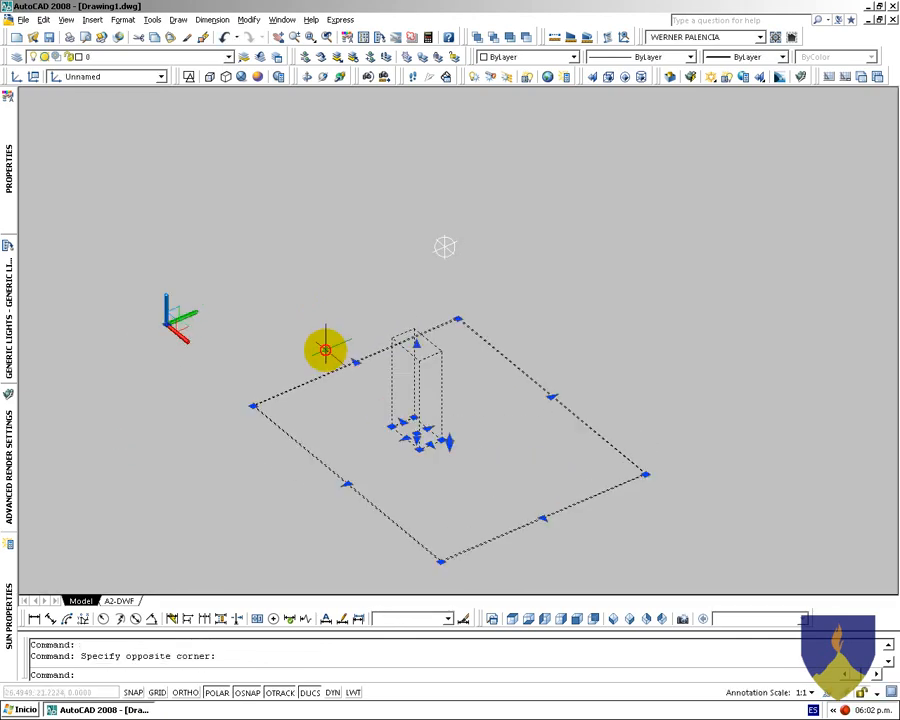
pyautogui.press('Return')
pyautogui.rightClick(378, 394)
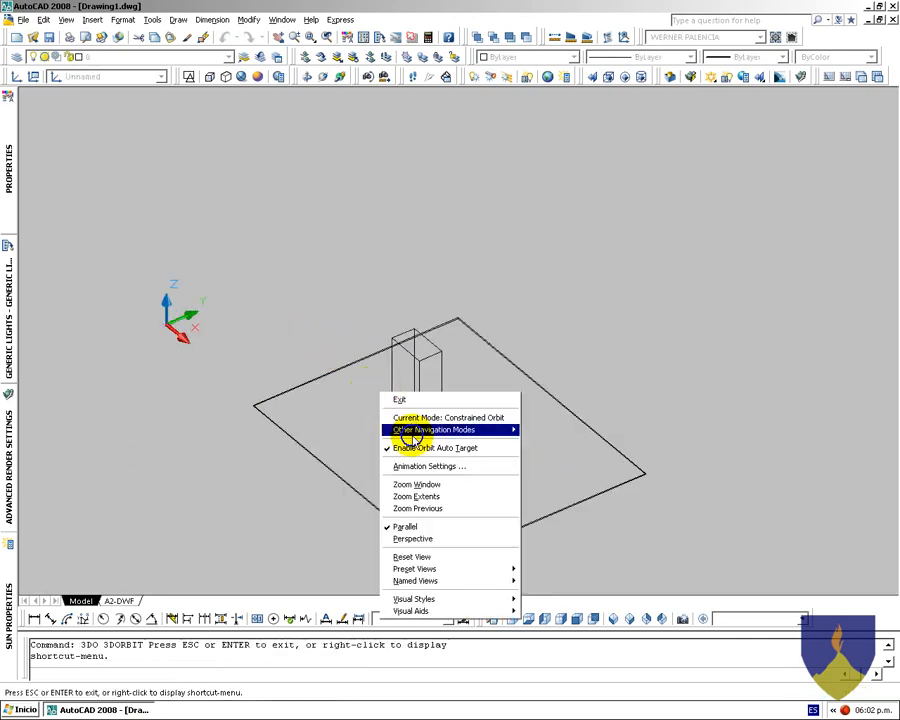
pyautogui.click(441, 496)
pyautogui.rightClick(412, 394)
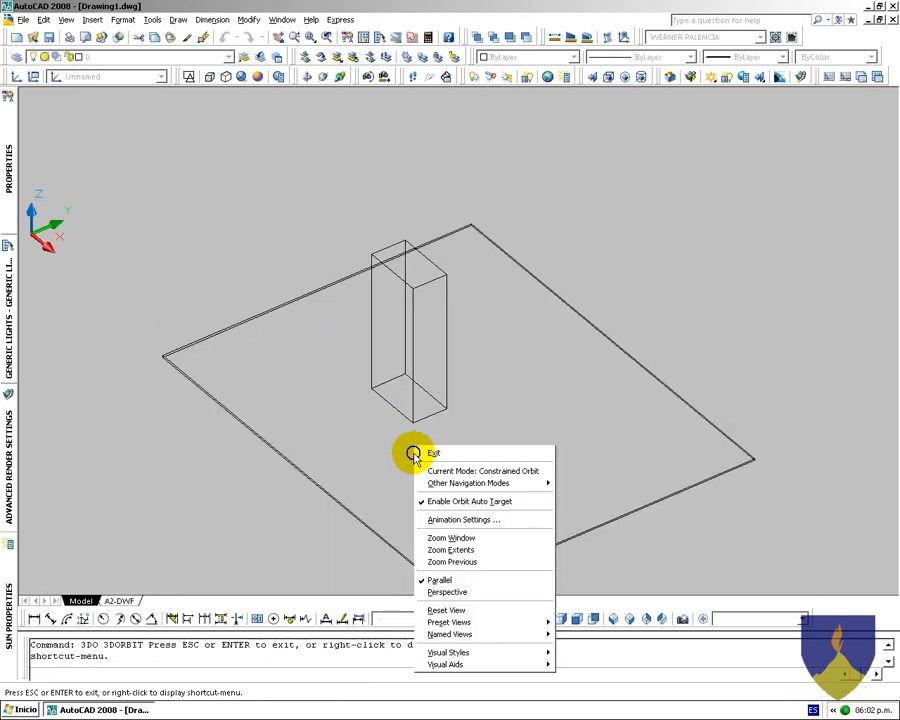
pyautogui.click(430, 590)
pyautogui.moveTo(506, 490); pyautogui.dragTo(331, 478)
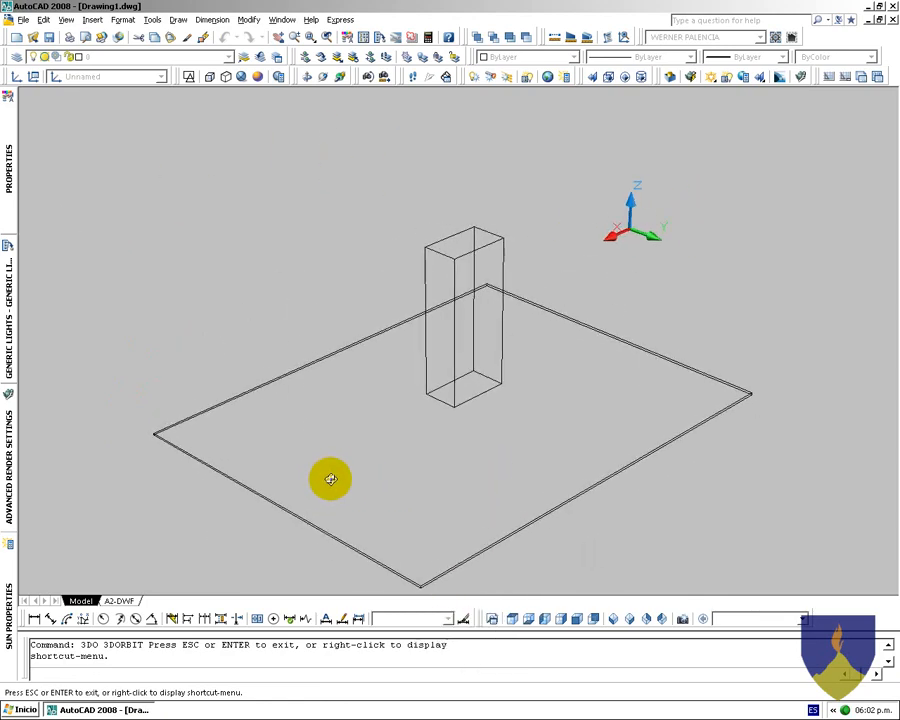
pyautogui.scroll(4, 416, 428)
pyautogui.moveTo(405, 450); pyautogui.dragTo(420, 428, button='middle')
pyautogui.press('Escape')
pyautogui.press('Escape')
# In the top view, create a camera near the floor's upper-right corner, aimed beside the tall box, keeping the default options
pyautogui.click(511, 618)
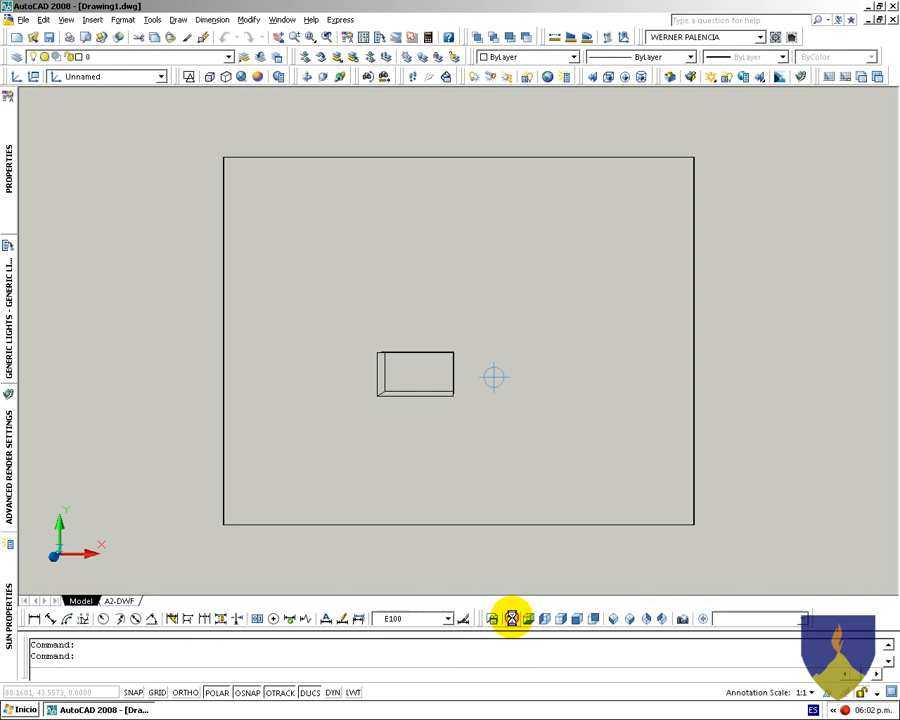
pyautogui.click(684, 621)
pyautogui.scroll(2, 642, 315)
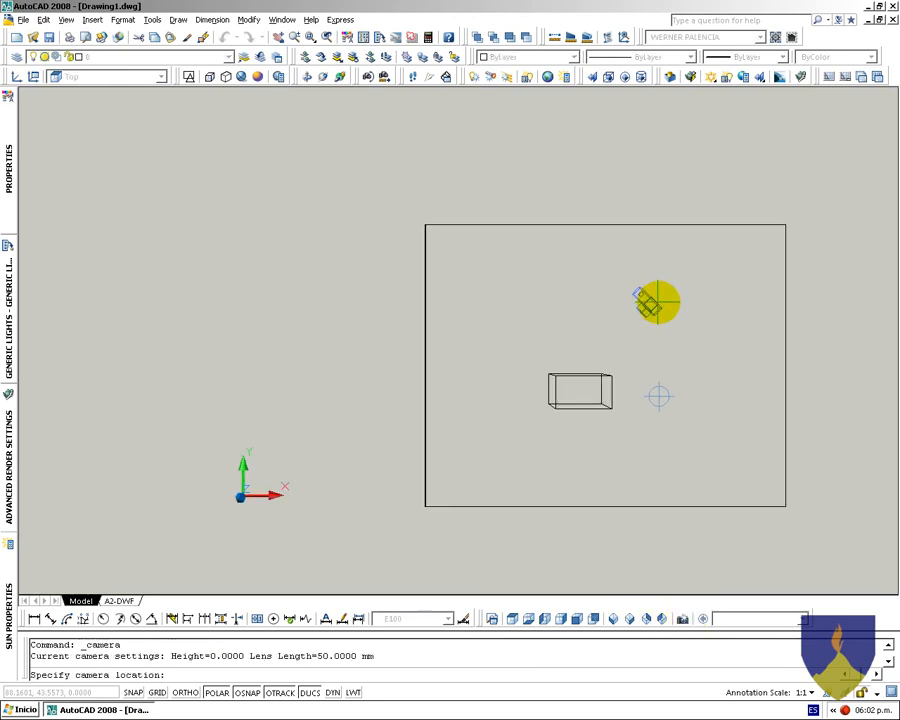
pyautogui.click(720, 272)
pyautogui.click(621, 350)
pyautogui.press('Return')
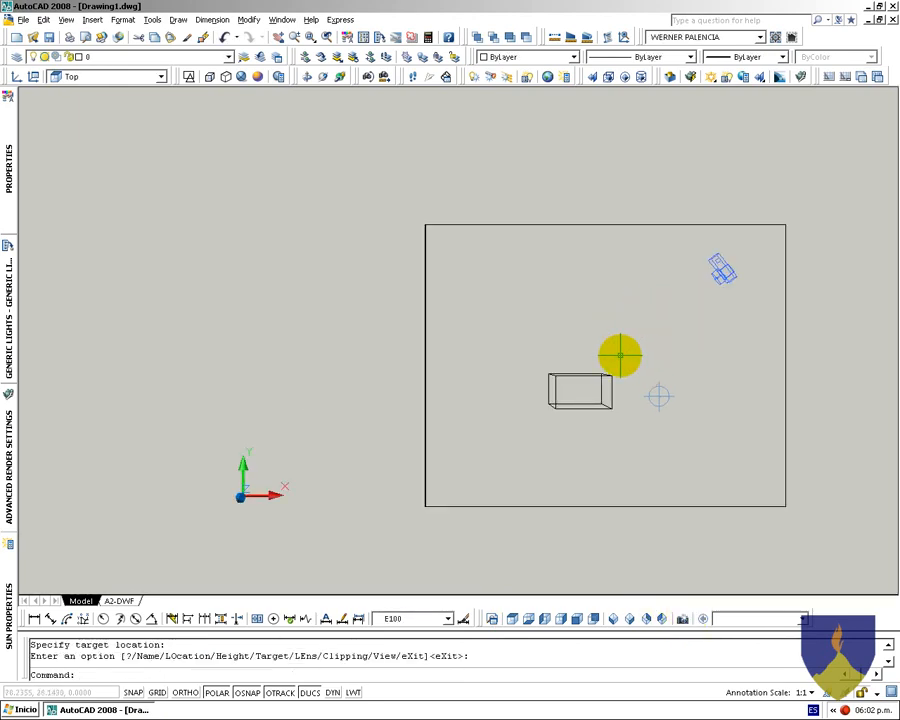
# Switch to 2D Wireframe and the front view, and raise the camera with its target above mid-height of the tall box
pyautogui.click(189, 77)
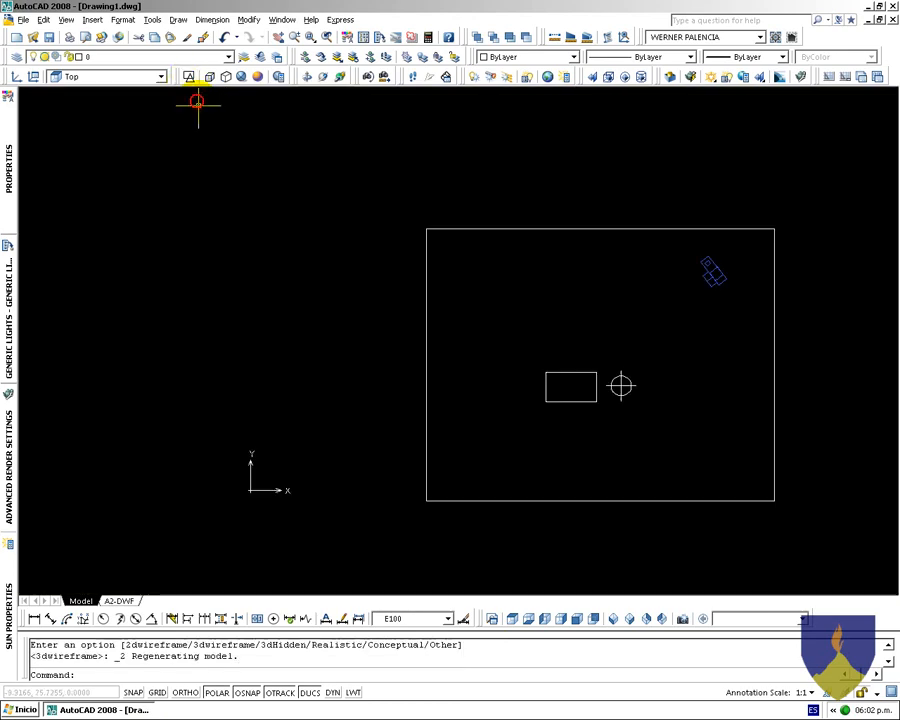
pyautogui.click(578, 621)
pyautogui.click(606, 493)
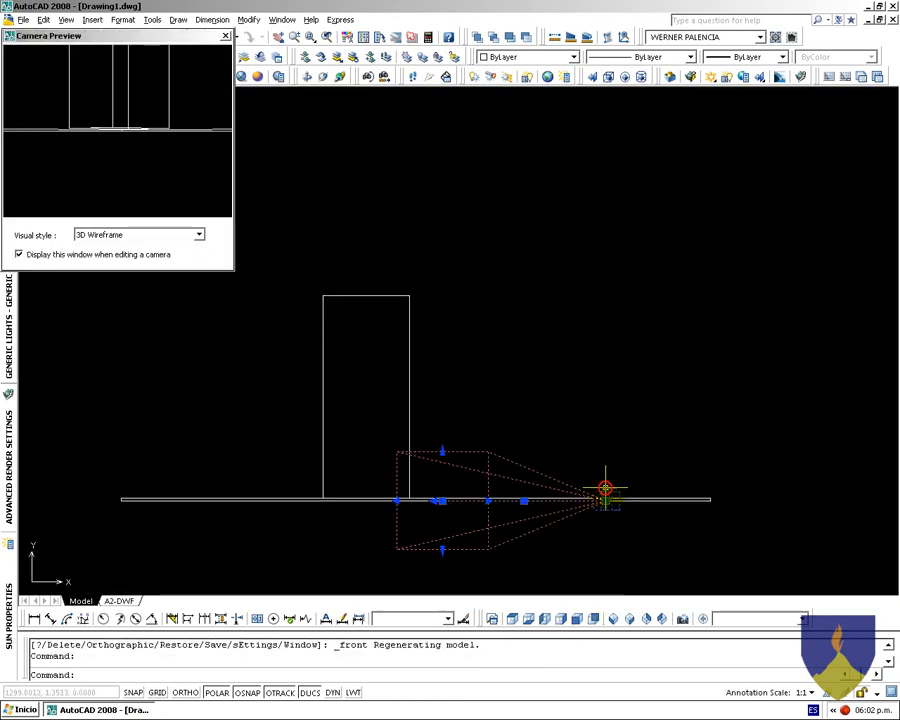
pyautogui.click(524, 500)
pyautogui.click(517, 373)
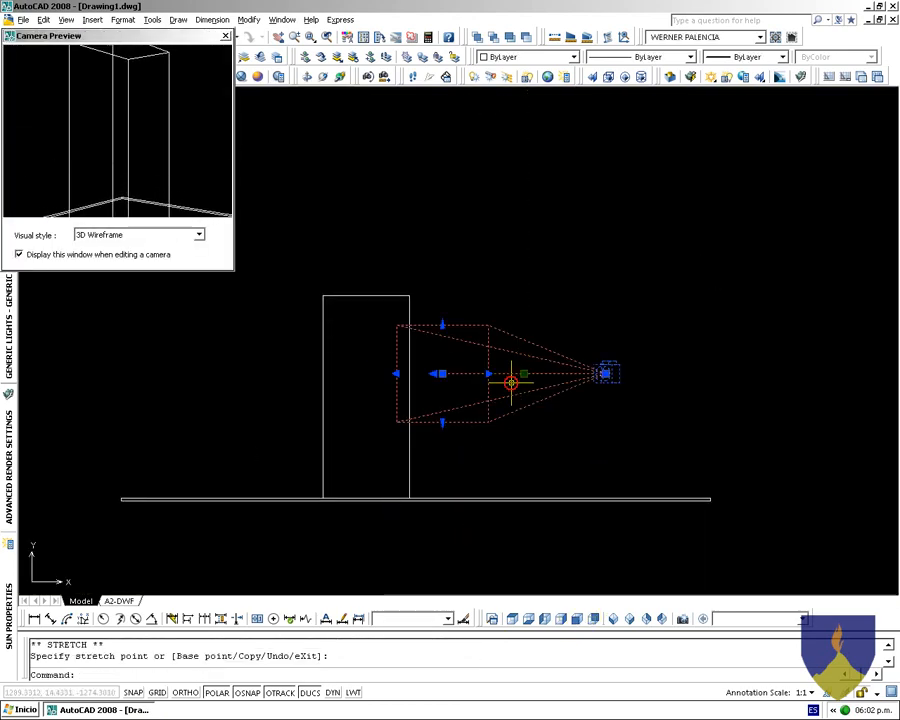
# Widen the camera's field of view and raise the camera position above the top of the tall box
pyautogui.click(441, 328)
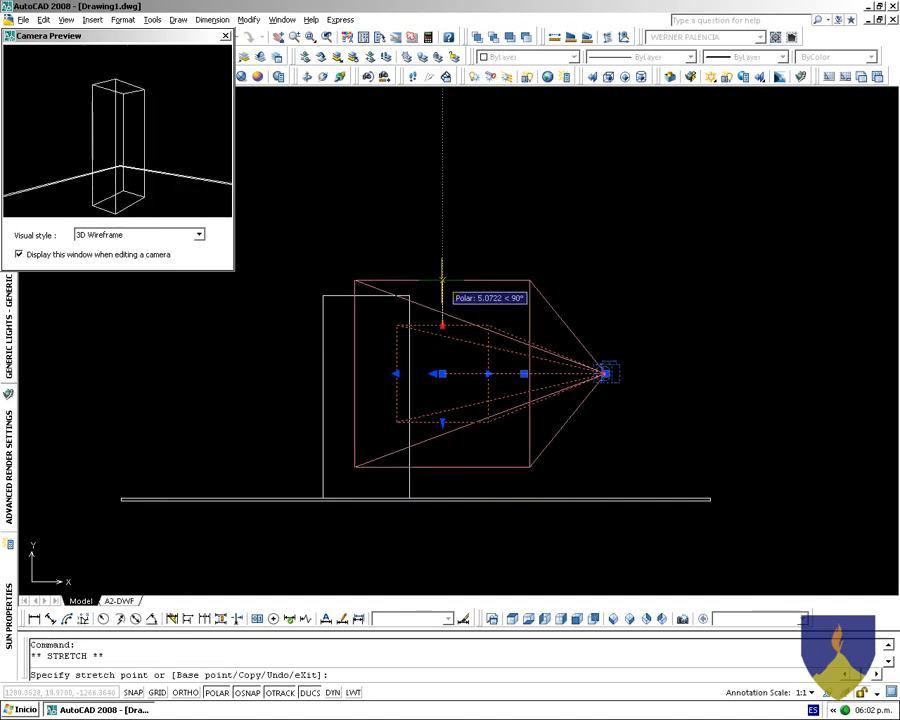
pyautogui.click(442, 280)
pyautogui.click(605, 373)
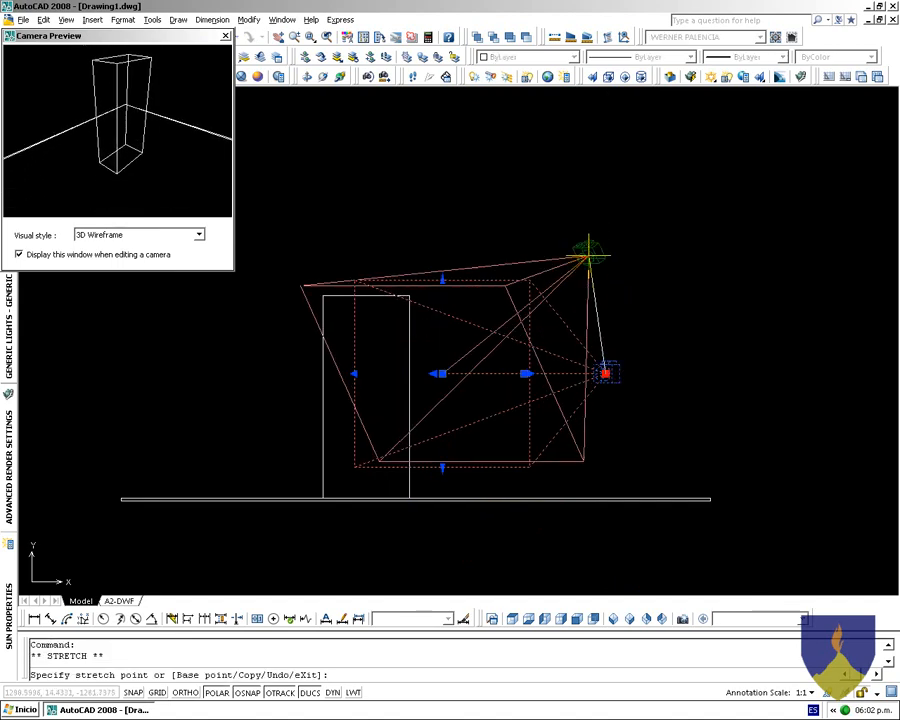
pyautogui.click(605, 245)
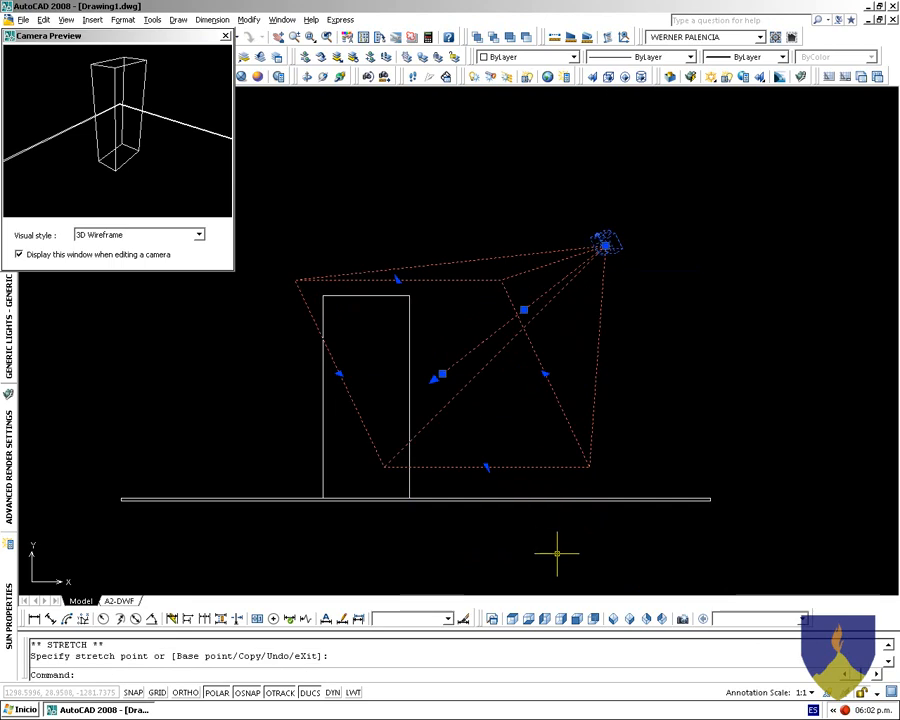
# In the top view, shift the camera's target slightly toward the tall box
pyautogui.click(512, 620)
pyautogui.click(716, 150)
pyautogui.click(572, 346)
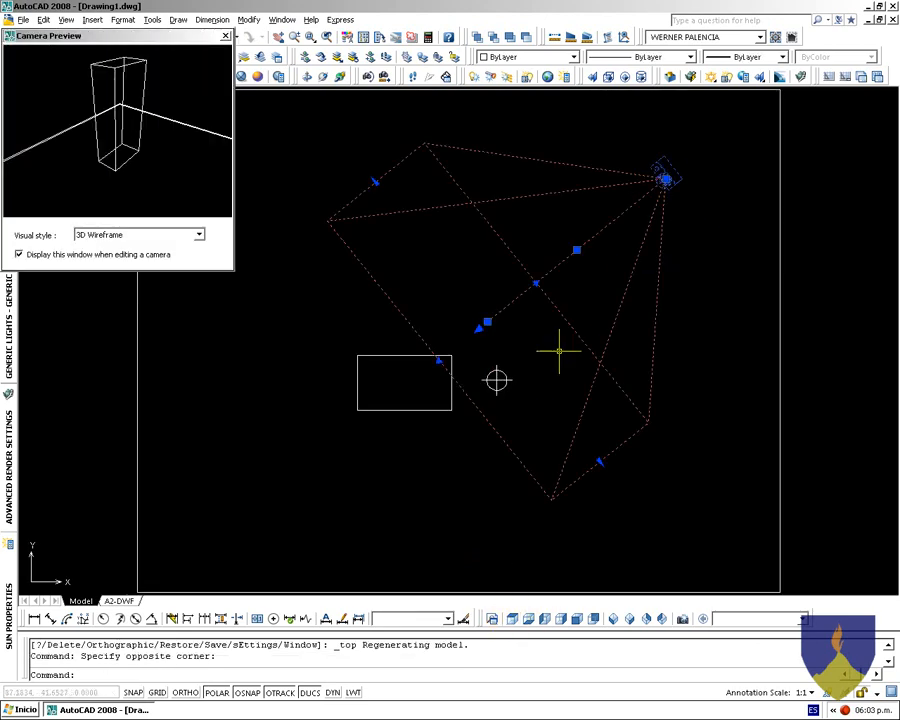
pyautogui.click(487, 325)
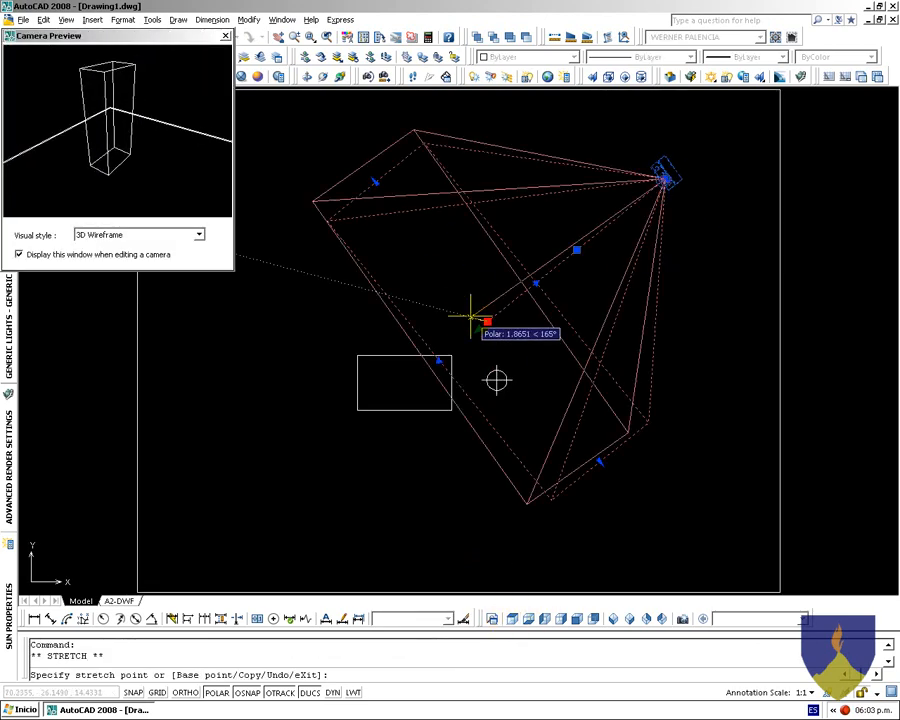
# Mirror the floor slab across its left edge, keeping the original
pyautogui.click(510, 620)
pyautogui.scroll(-4, 518, 397)
pyautogui.click(476, 467)
pyautogui.click(434, 434)
pyautogui.write('mi')
pyautogui.press('Return')
pyautogui.click(440, 284)
pyautogui.press('Return')
# Mirror both floor slabs across their lower edge, keeping the originals
pyautogui.click(468, 400)
pyautogui.click(422, 476)
pyautogui.press('Return')
pyautogui.click(441, 461)
pyautogui.click(506, 463)
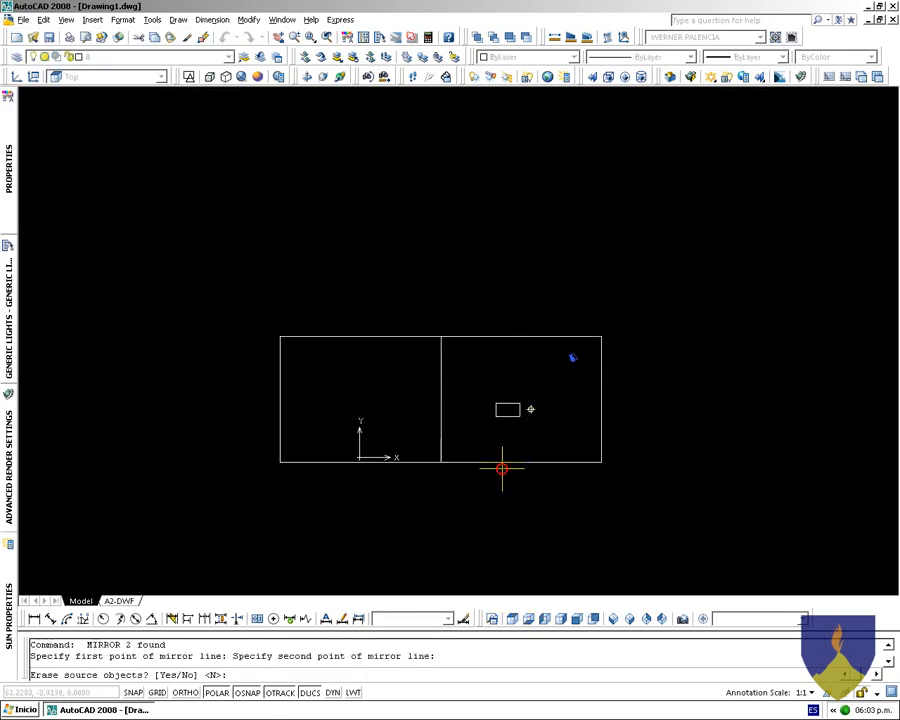
pyautogui.press('Return')
pyautogui.press('Escape')
# Union the four adjoining floor slabs into a single solid
pyautogui.write('UNI')
pyautogui.press('Return')
pyautogui.click(416, 466)
pyautogui.click(474, 499)
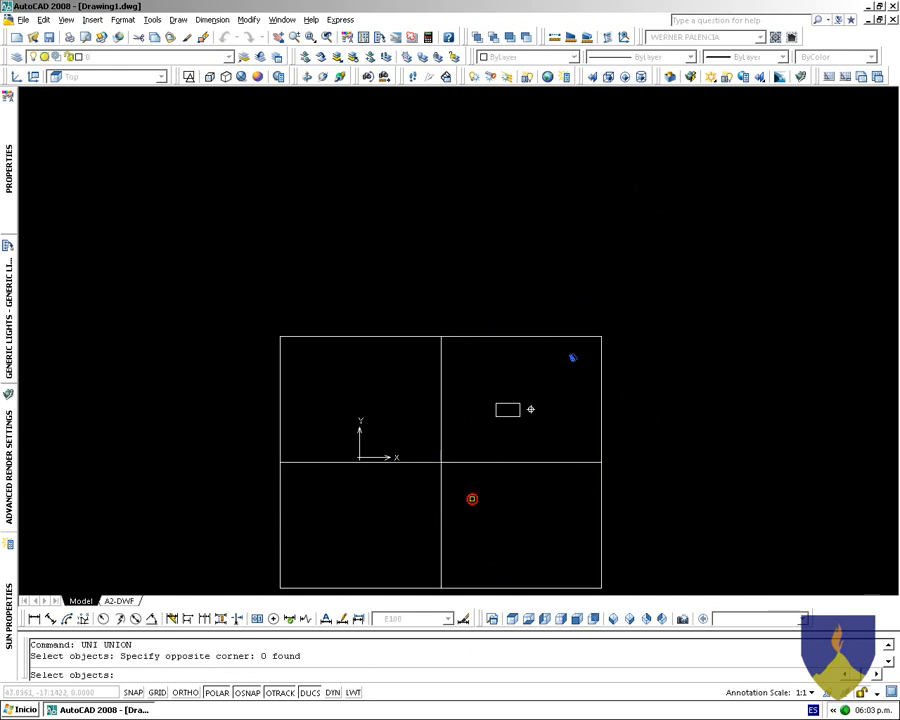
pyautogui.click(418, 449)
pyautogui.press('Return')
# Restore the Camera1 view and render the scene with the enlarged floor
pyautogui.click(572, 357)
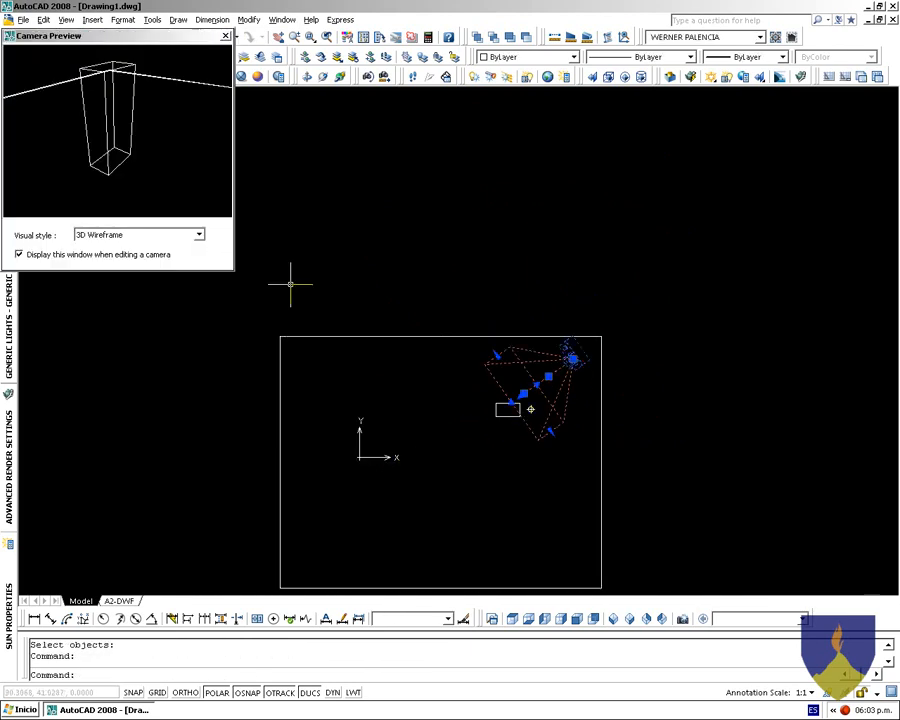
pyautogui.press('Escape')
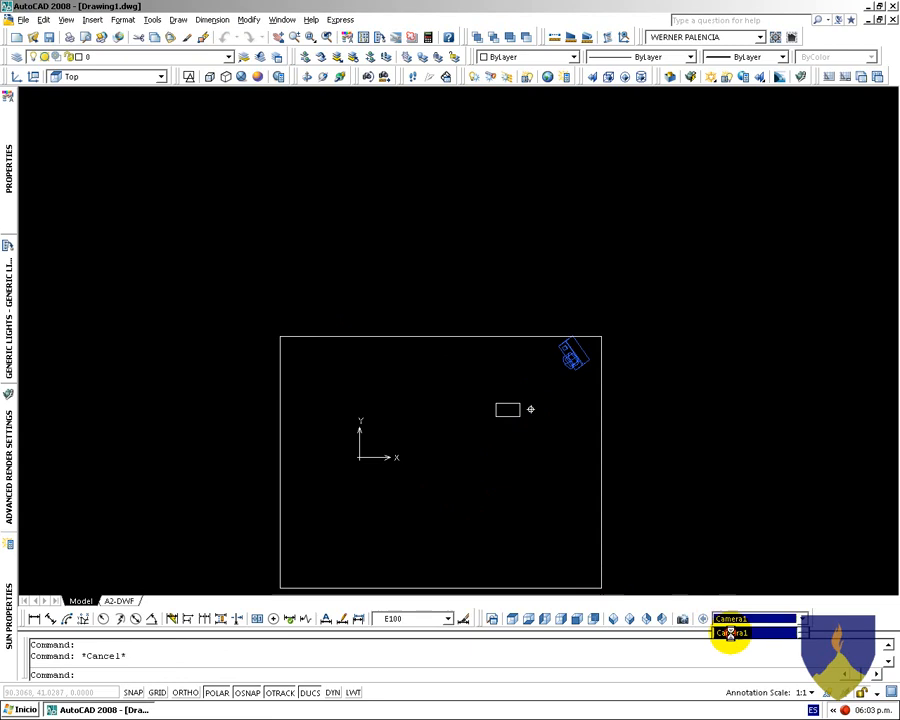
pyautogui.click(732, 633)
pyautogui.write('RR')
pyautogui.press('Return')
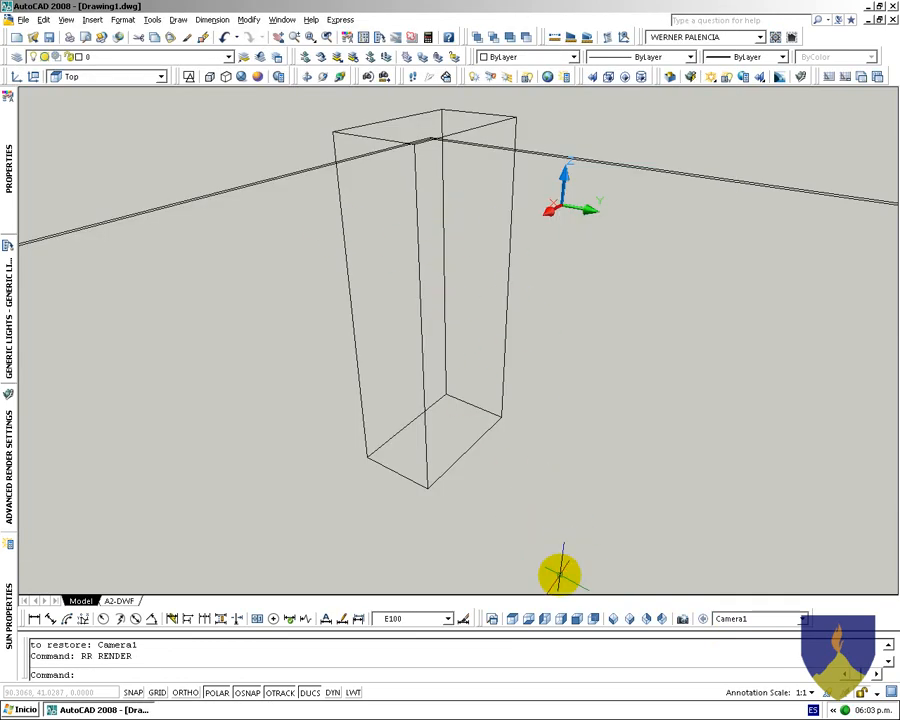
# In the southeast isometric view, set the point light's lamp intensity to a flux of 10 lumens
pyautogui.click(629, 622)
pyautogui.click(512, 203)
pyautogui.click(458, 187)
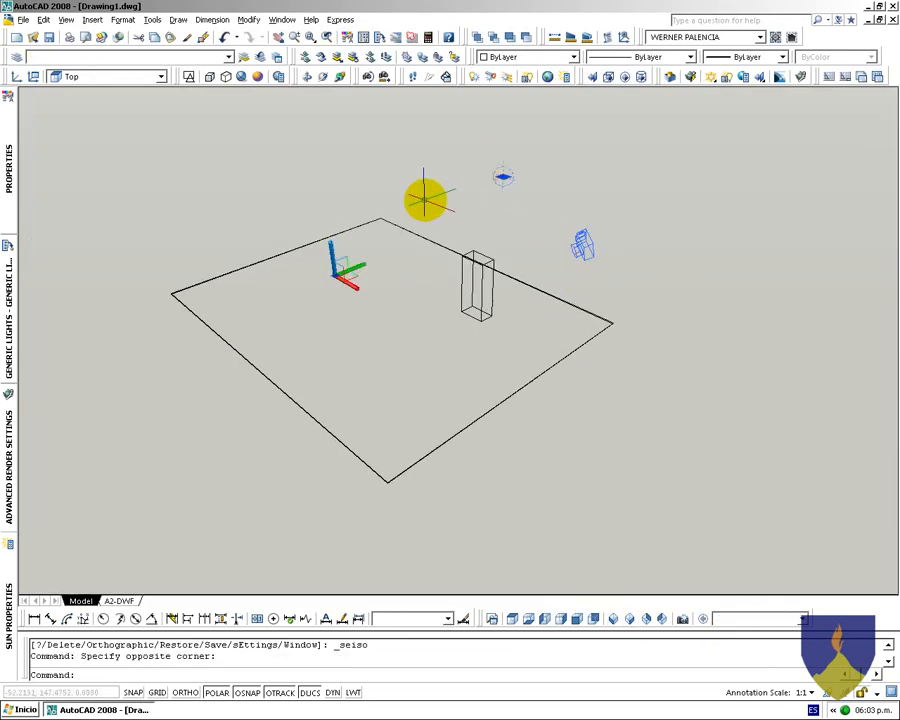
pyautogui.moveTo(8, 130)
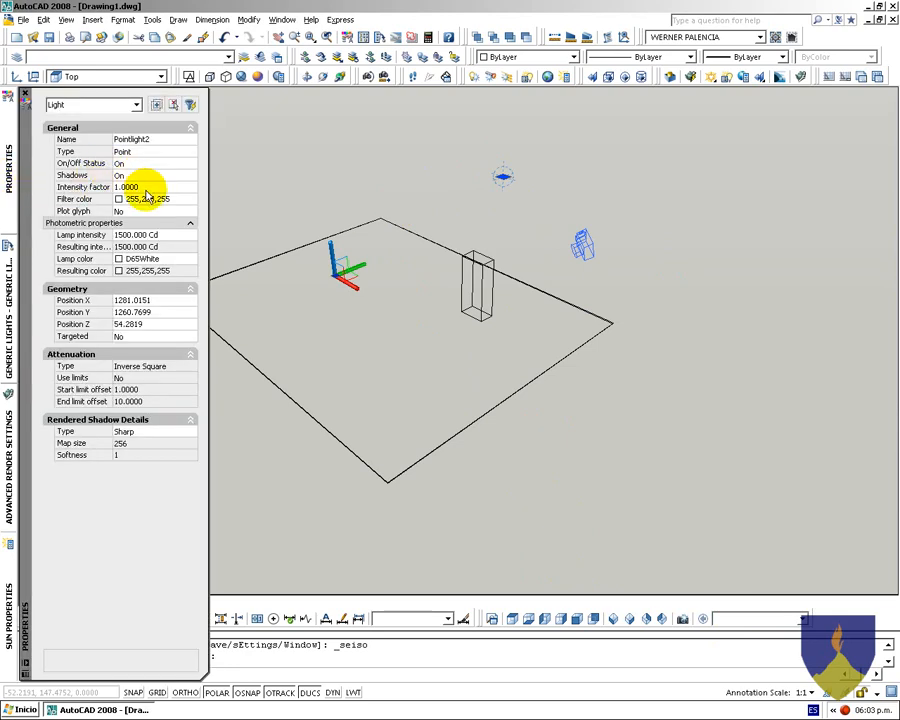
pyautogui.click(160, 234)
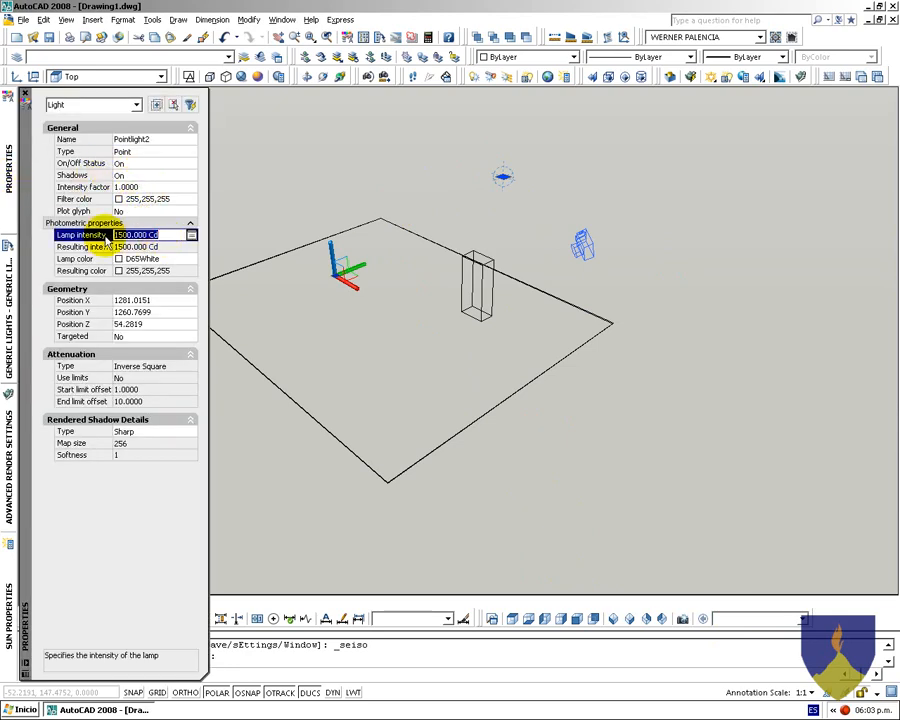
pyautogui.click(191, 234)
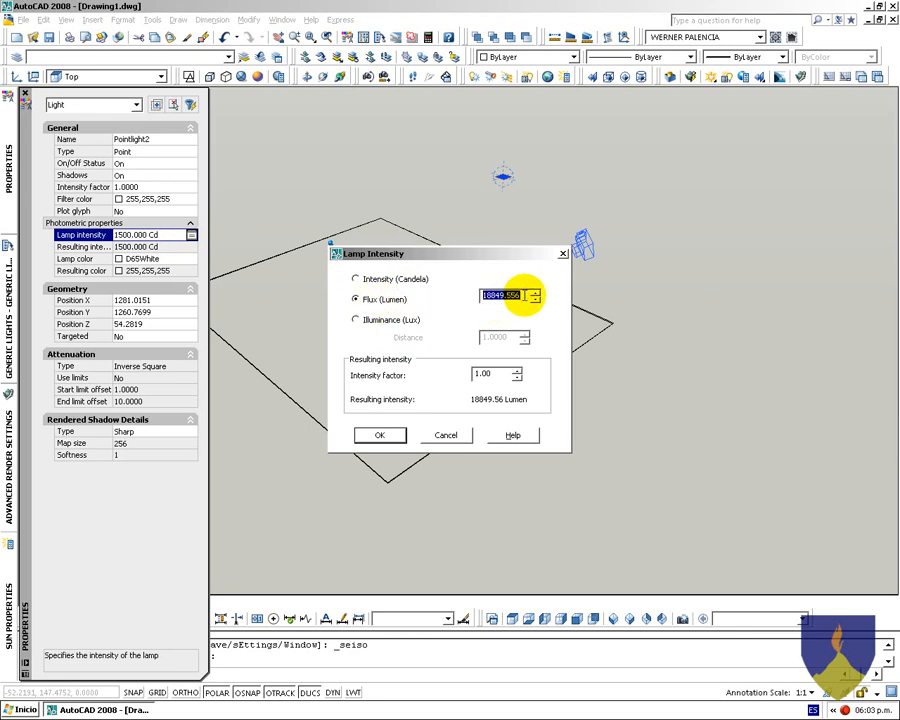
pyautogui.click(362, 298)
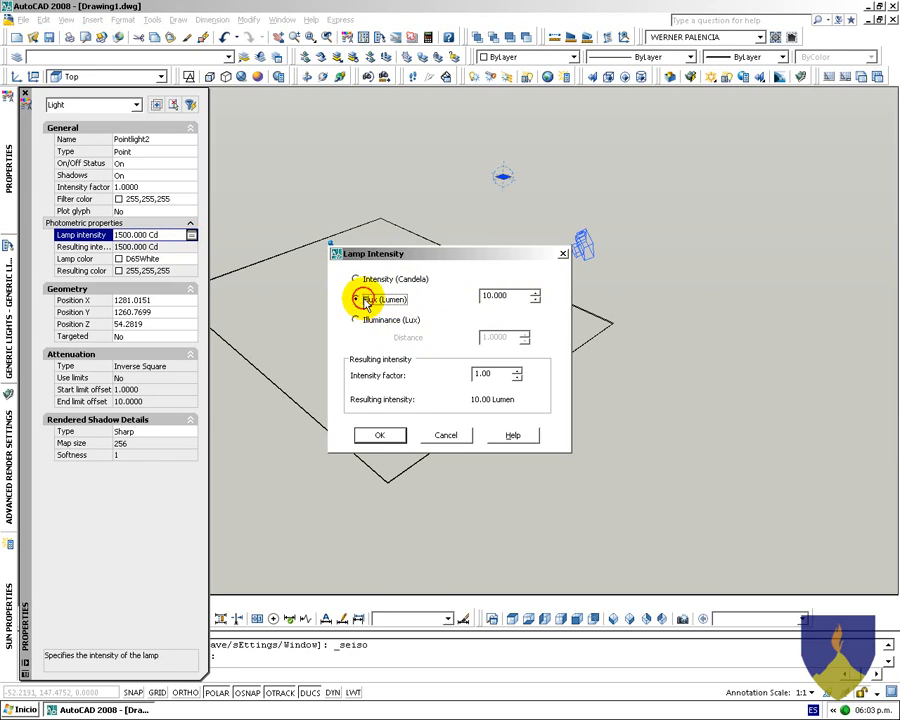
pyautogui.click(384, 435)
# Render the scene through Camera1 with the 10-lumen point light, and close the render window
pyautogui.click(741, 621)
pyautogui.click(741, 636)
pyautogui.write('RR')
pyautogui.press('Return')
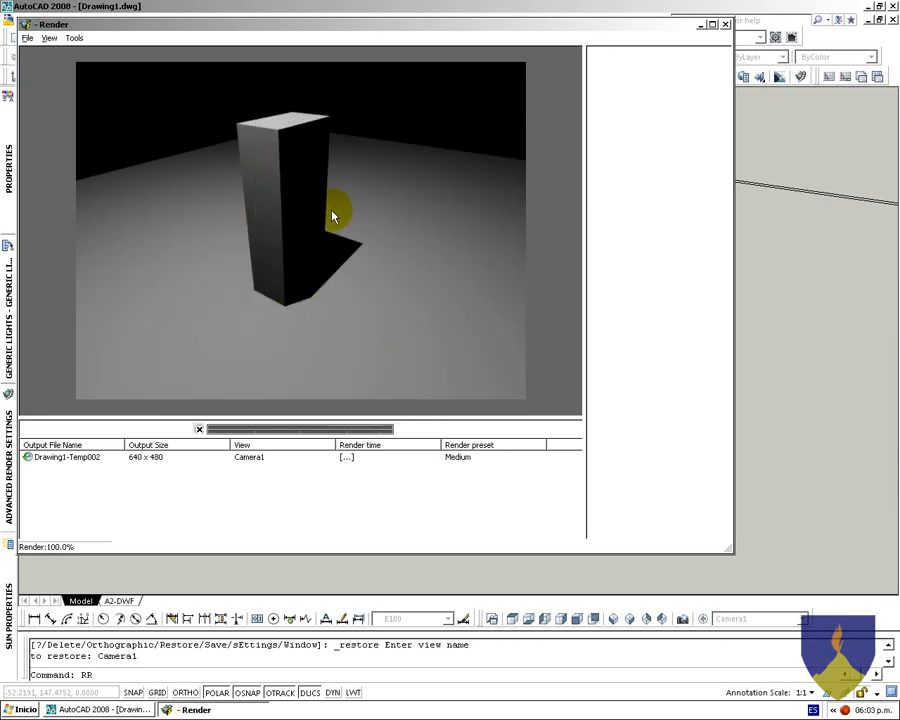
pyautogui.hotkey('alt', 'F4')
# In the 2D wireframe top view, measure the lengths of the floor's lower edge and the tall box's upper edge
pyautogui.click(189, 76)
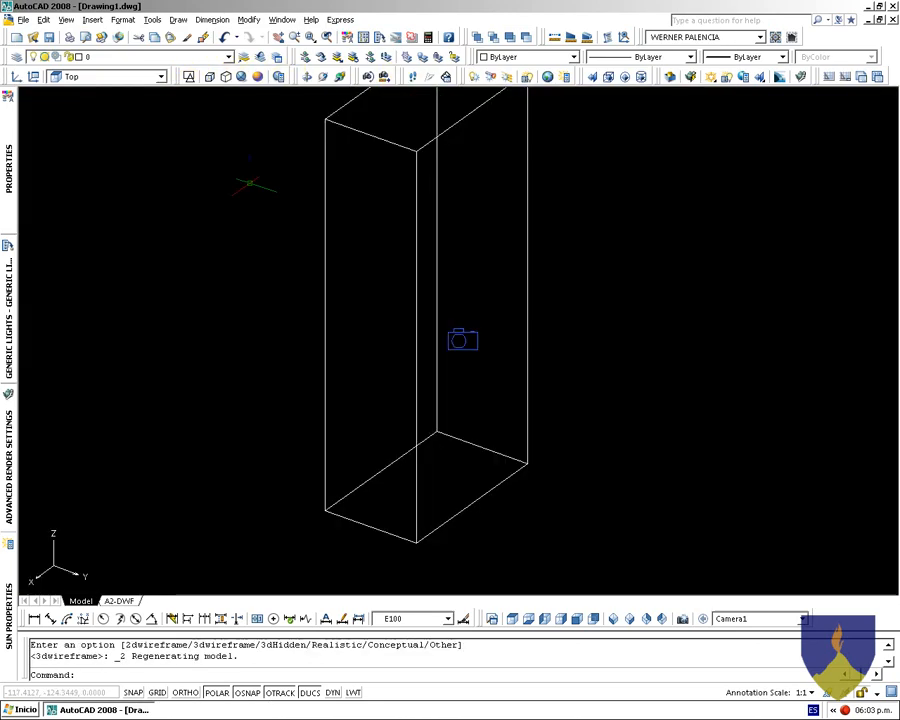
pyautogui.click(512, 620)
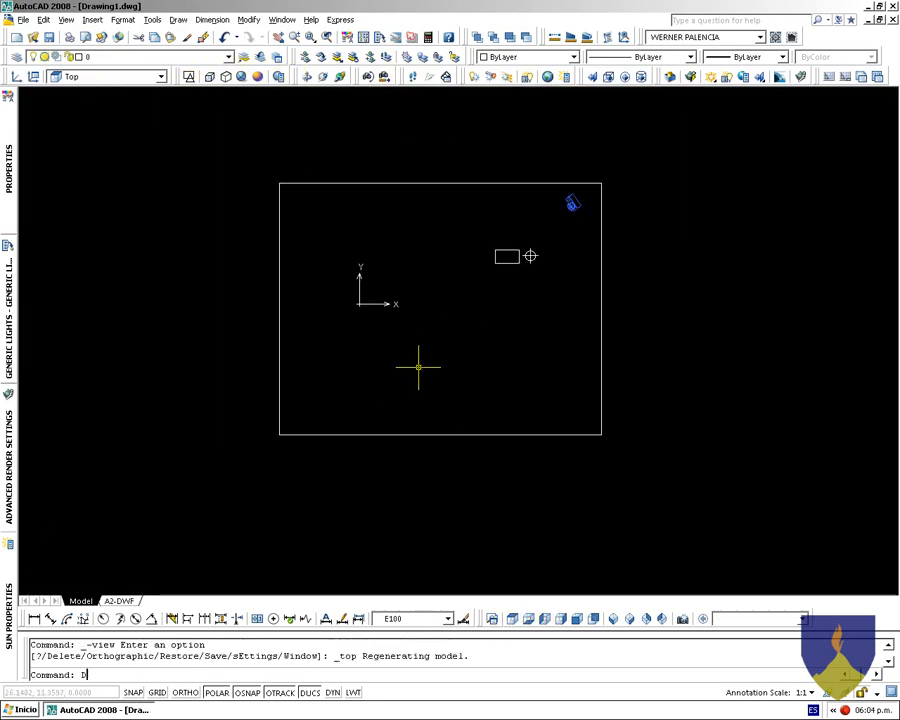
pyautogui.click(280, 436)
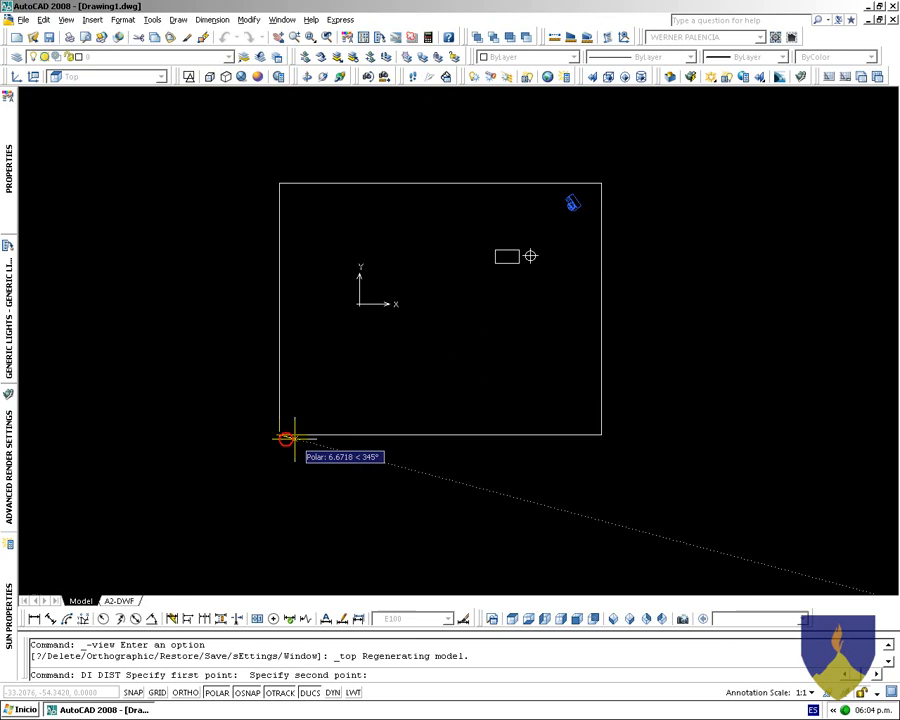
pyautogui.click(601, 434)
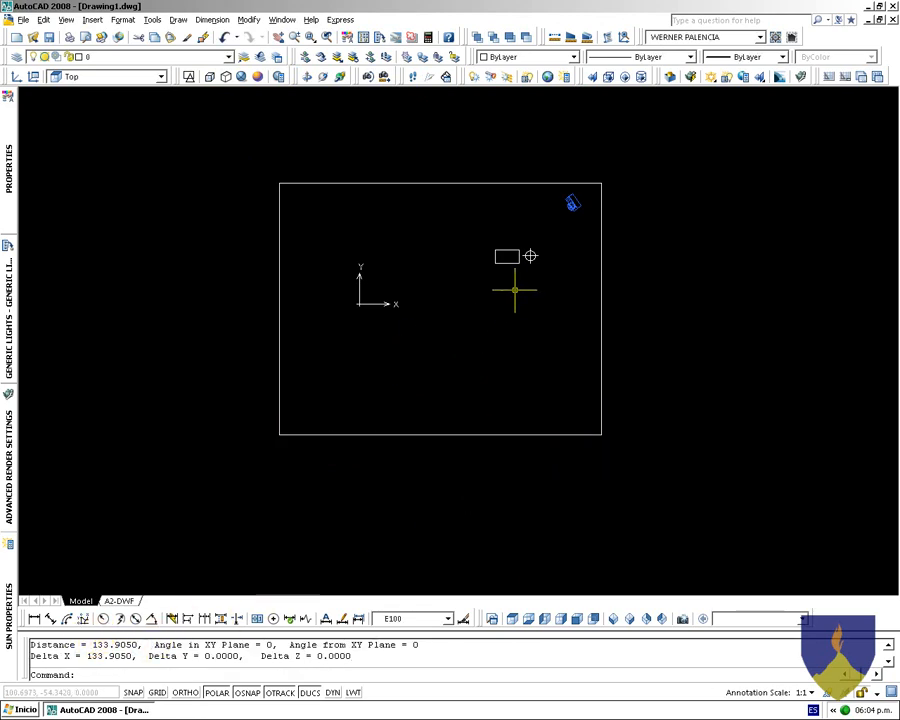
pyautogui.scroll(5, 519, 289)
pyautogui.click(393, 317)
pyautogui.click(484, 314)
pyautogui.moveTo(91, 644); pyautogui.dragTo(126, 644)
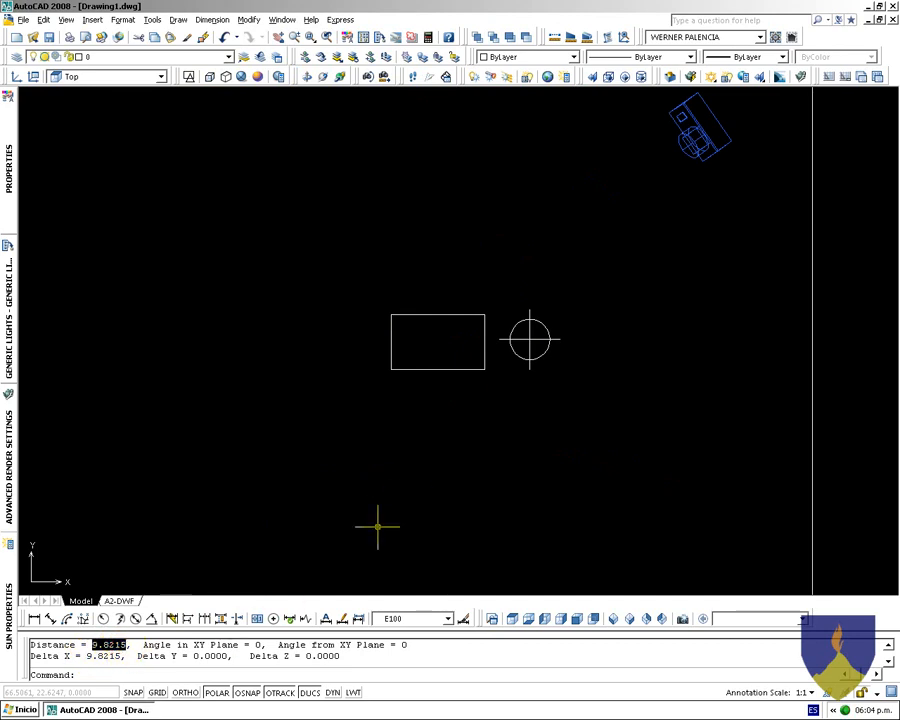
pyautogui.press('Escape')
# In the southeast isometric view, set the point light's lamp intensity to a flux of 100 lumens
pyautogui.click(740, 618)
pyautogui.click(759, 631)
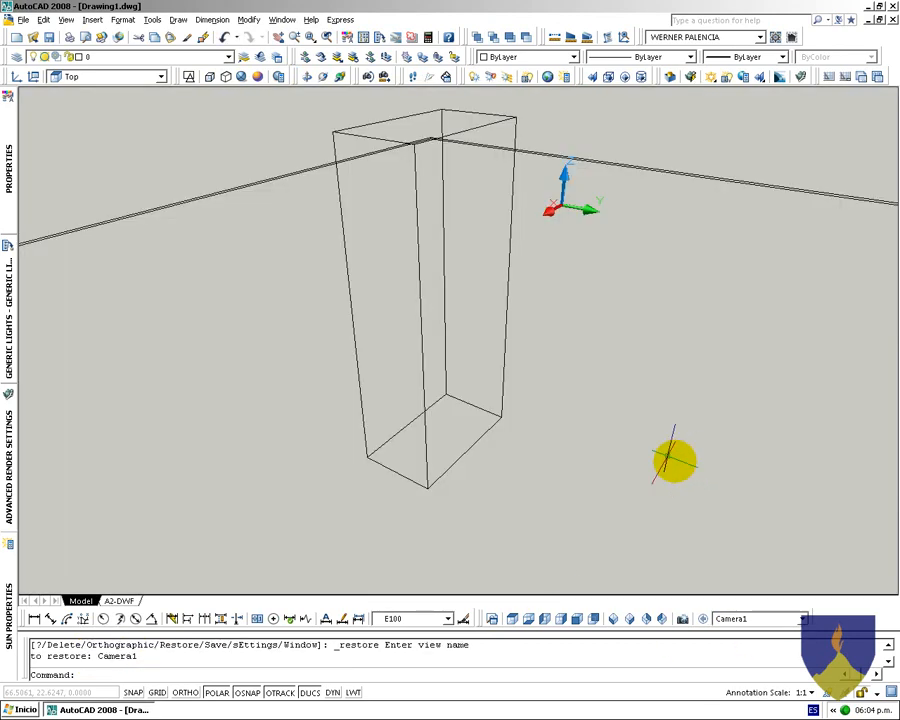
pyautogui.click(629, 618)
pyautogui.click(527, 201)
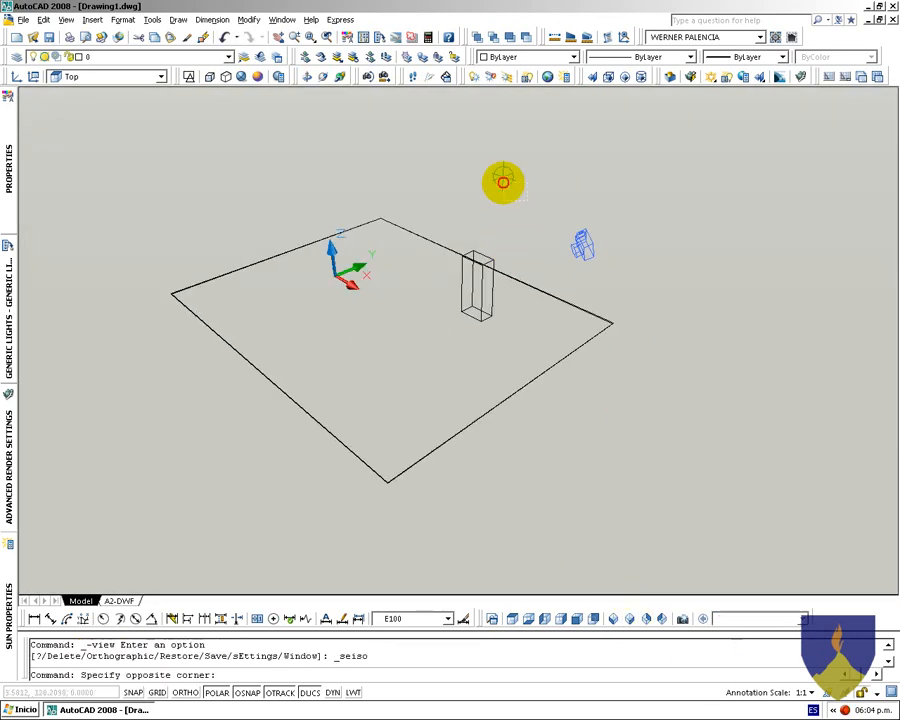
pyautogui.click(245, 145)
pyautogui.moveTo(9, 185)
pyautogui.click(158, 235)
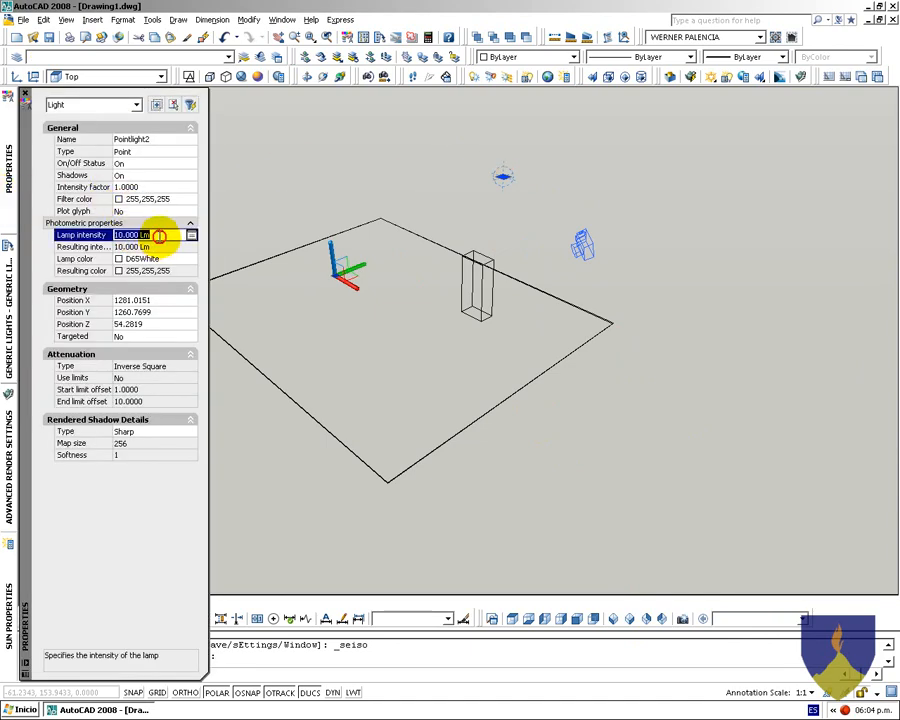
pyautogui.click(191, 235)
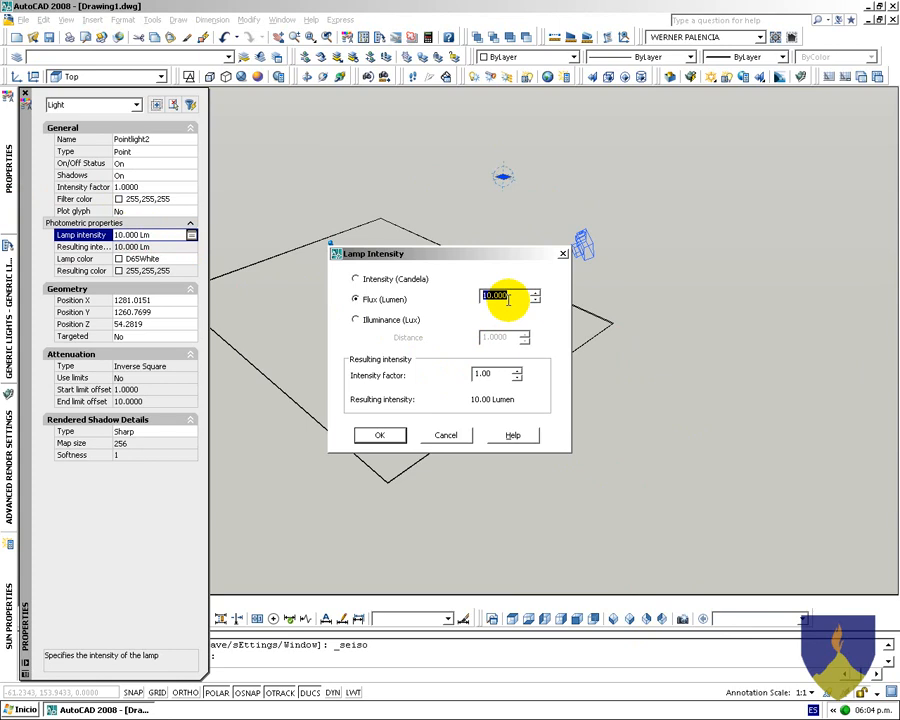
pyautogui.write('100')
pyautogui.press('Return')
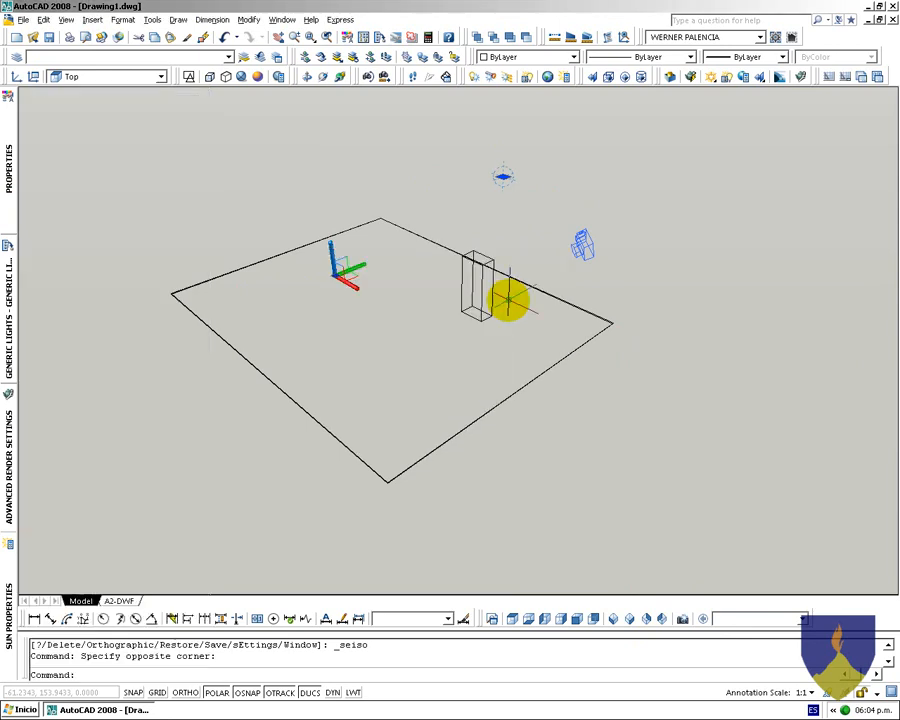
# Render the scene through Camera1 with the 100-lumen point light, and close the render window
pyautogui.click(733, 634)
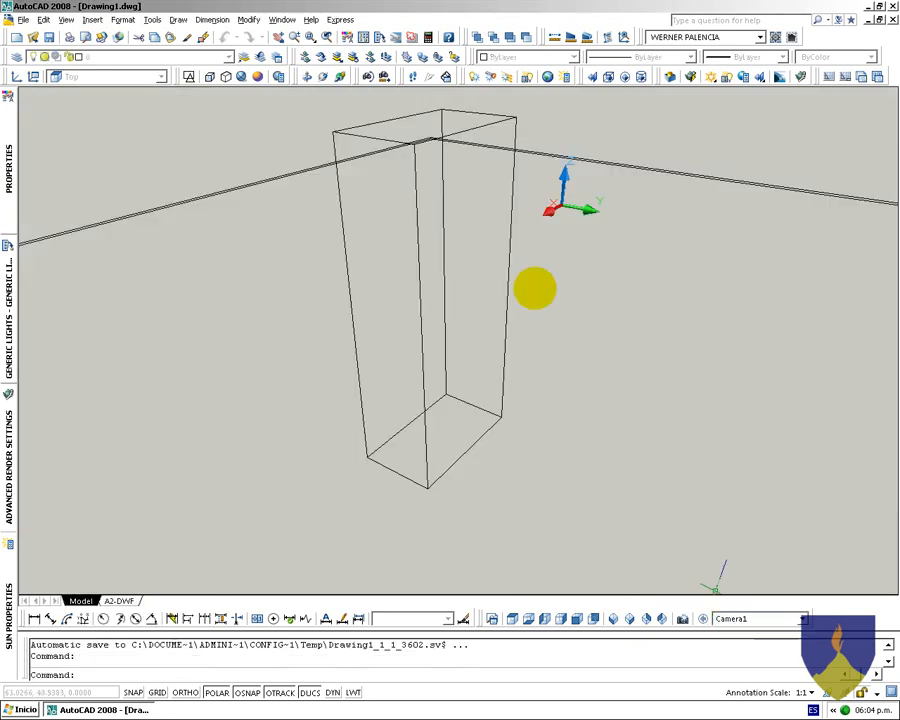
pyautogui.write('RR')
pyautogui.press('Return')
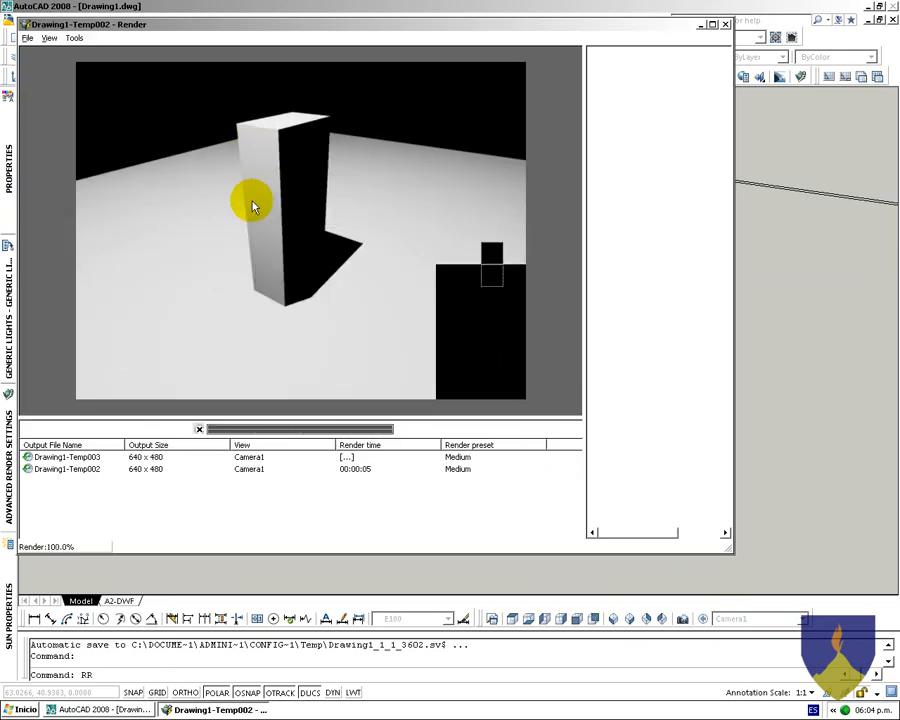
pyautogui.hotkey('alt', 'F4')
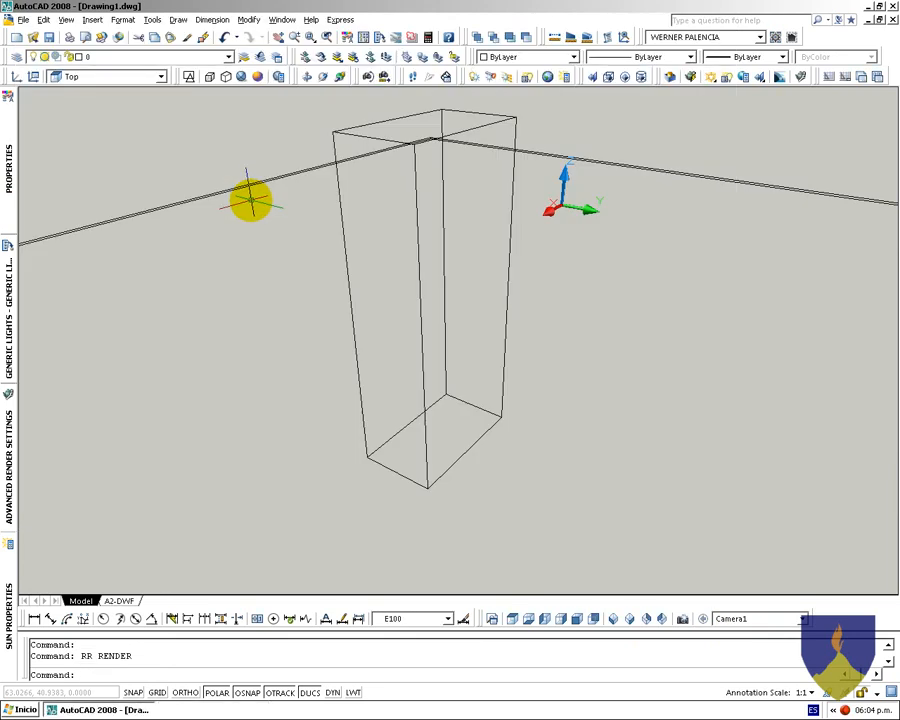
# In the southeast isometric view, compare the point light's intensity units and set its lamp intensity to a flux of 50 lumens
pyautogui.click(657, 624)
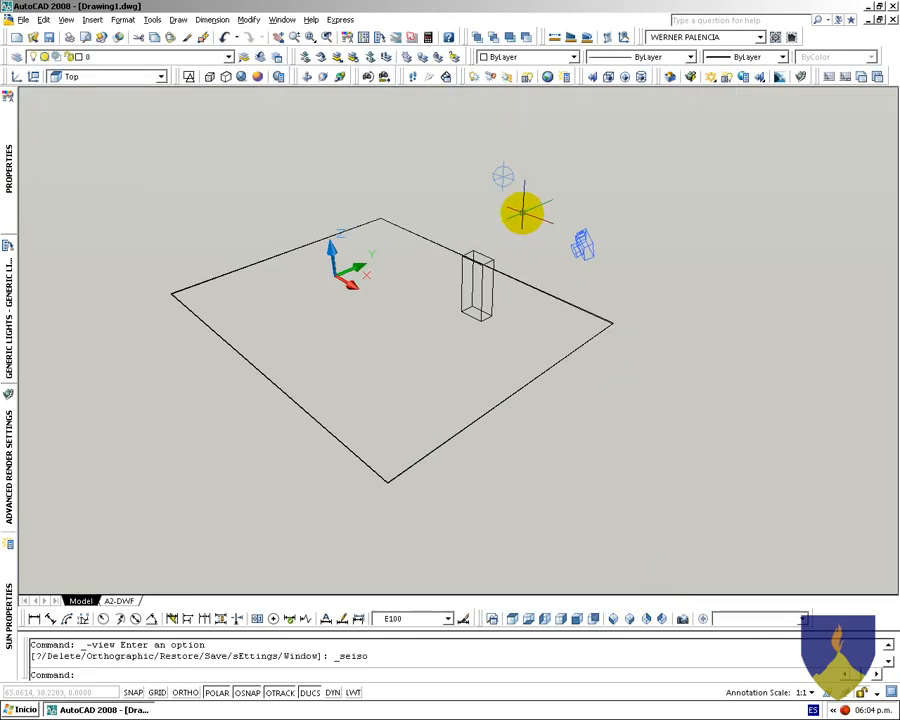
pyautogui.moveTo(522, 215); pyautogui.dragTo(468, 151)
pyautogui.doubleClick(123, 168)
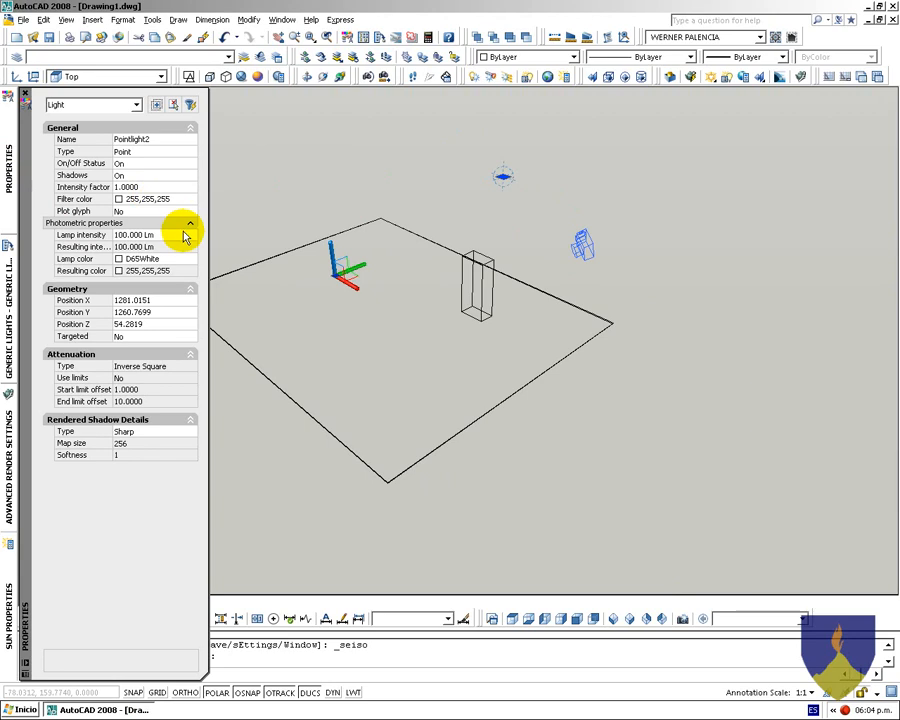
pyautogui.click(186, 234)
pyautogui.click(191, 234)
pyautogui.click(358, 279)
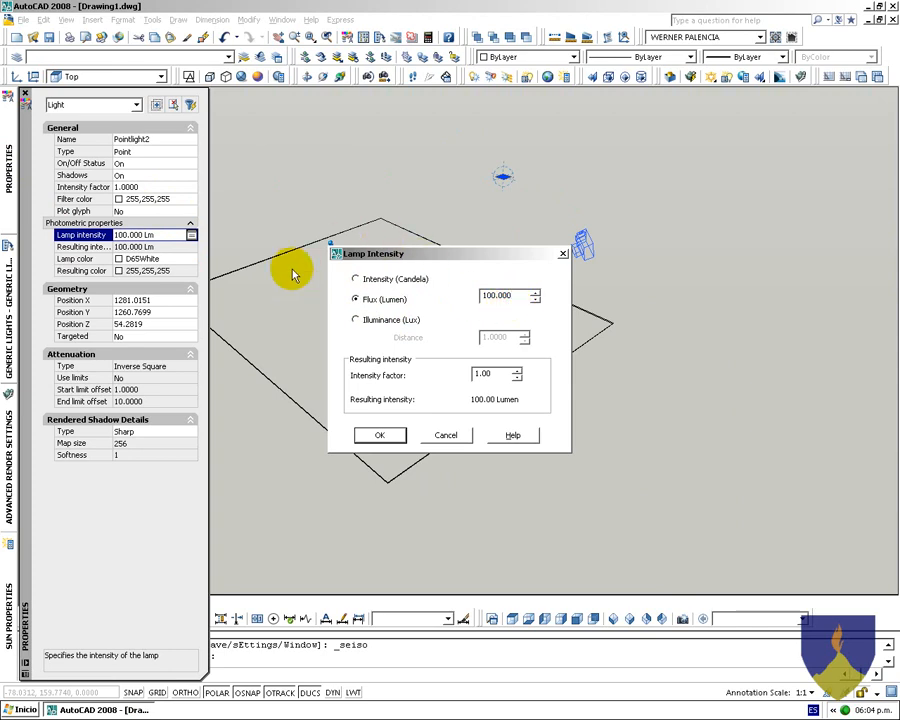
pyautogui.click(383, 325)
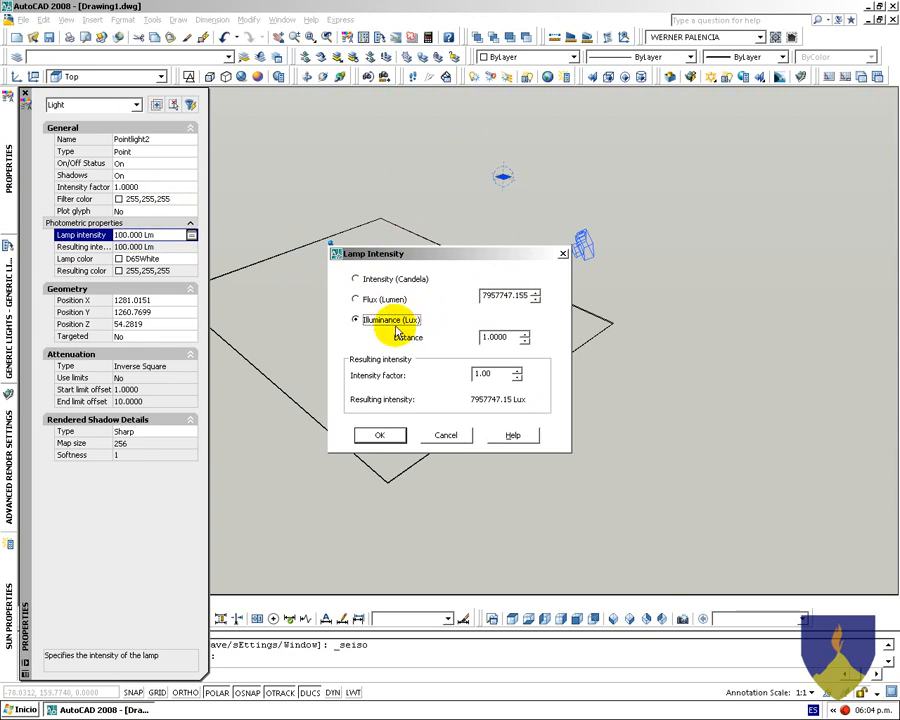
pyautogui.click(508, 296)
pyautogui.write('50')
pyautogui.press('Return')
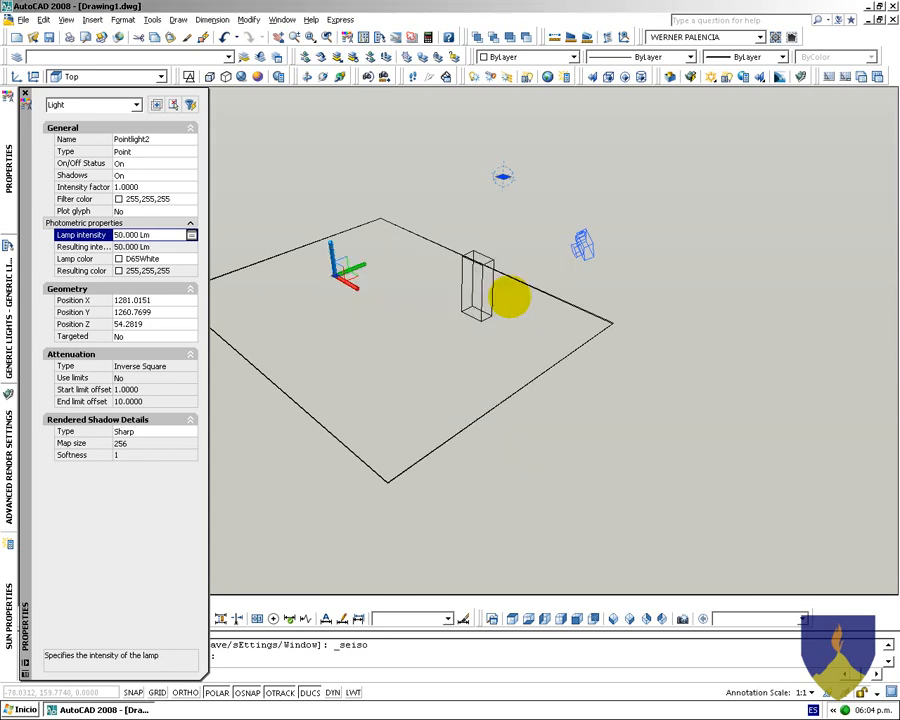
# Render the scene through Camera1 with the 50-lumen point light, and close the render window
pyautogui.click(733, 621)
pyautogui.click(733, 633)
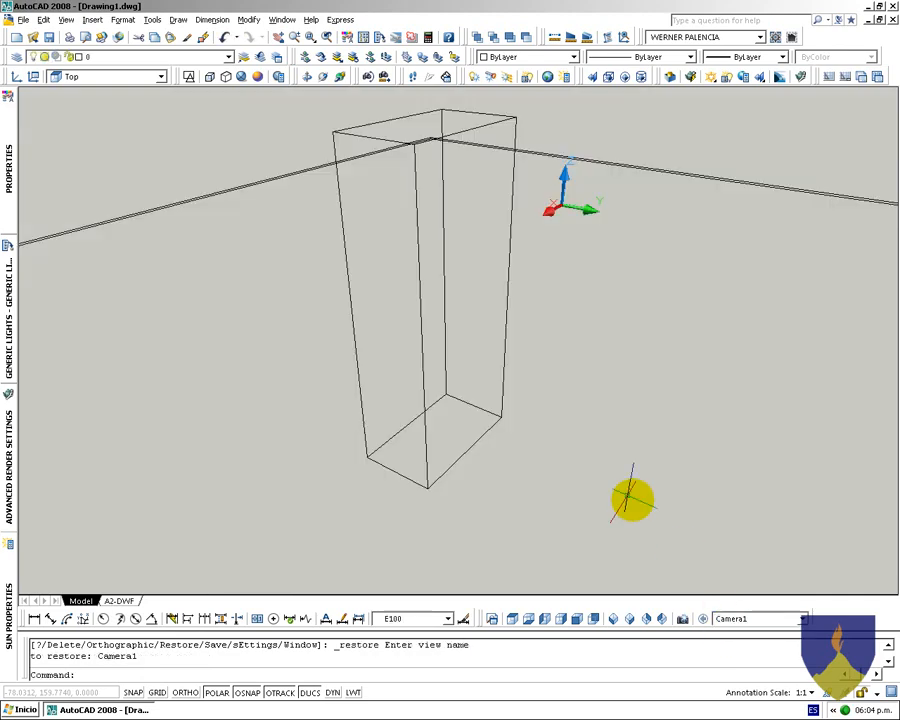
pyautogui.write('rr')
pyautogui.press('Return')
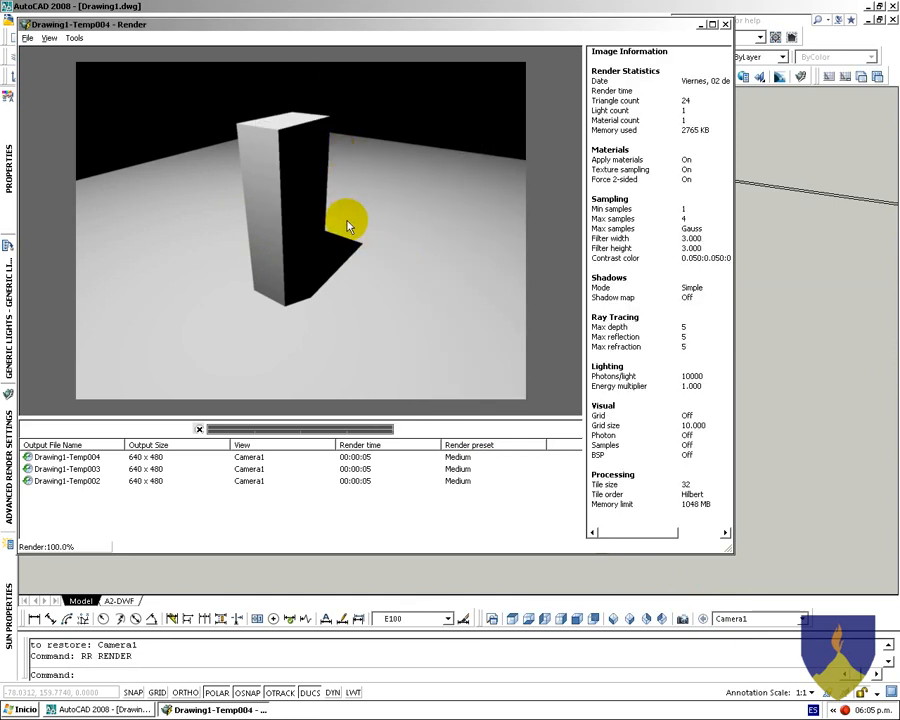
pyautogui.click(725, 24)
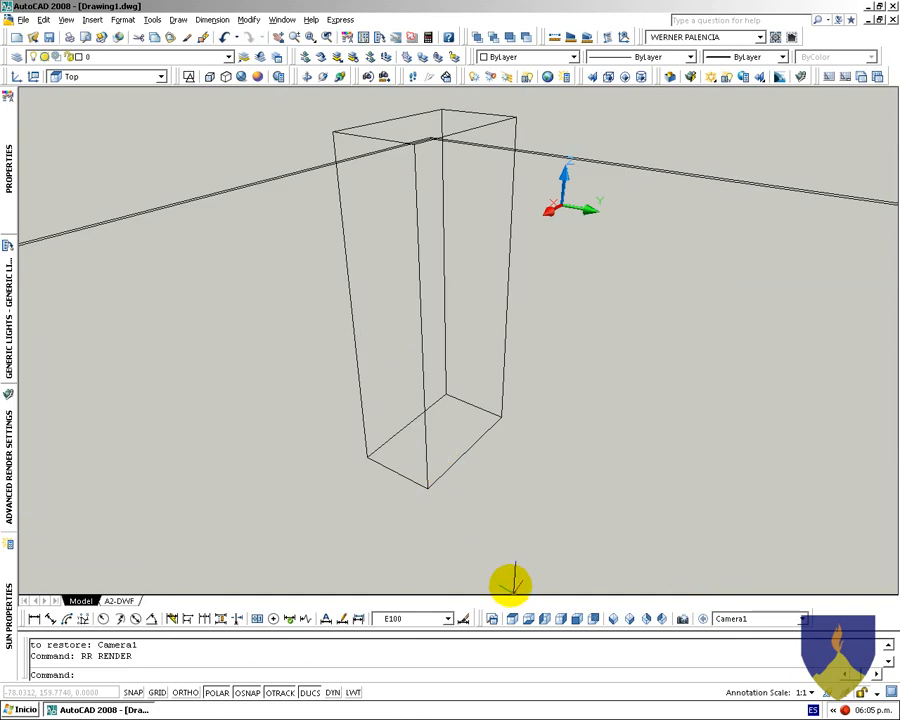
# In the top view, copy the point light about 40 units in the negative X direction, past the tall box
pyautogui.click(512, 618)
pyautogui.click(608, 254)
pyautogui.click(588, 293)
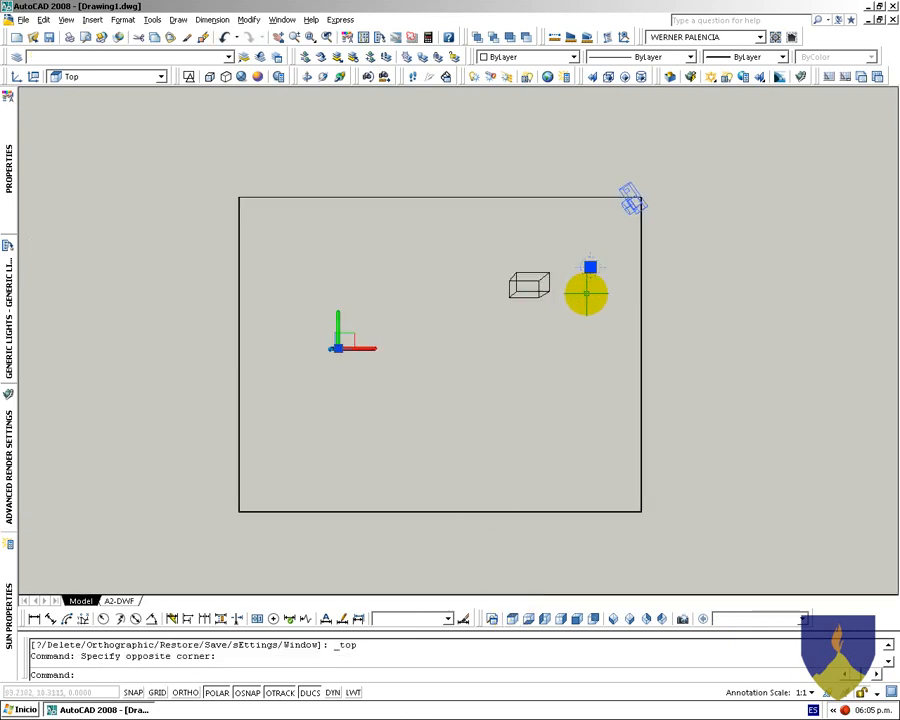
pyautogui.press('Return')
pyautogui.click(578, 299)
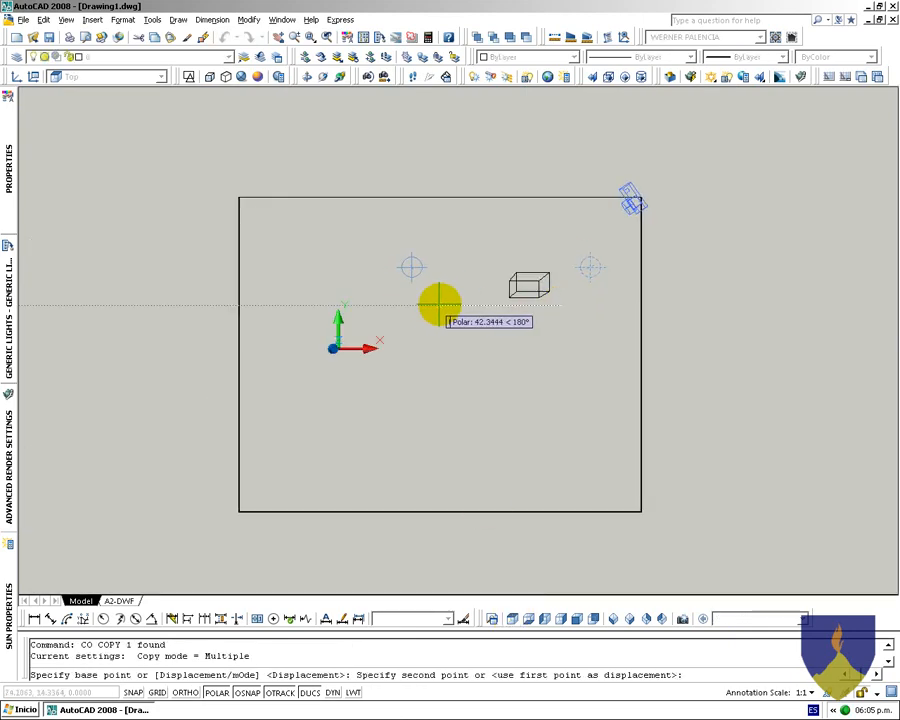
pyautogui.click(428, 282)
pyautogui.press('Return')
# Turn off shadows for the copied point light and set its lamp intensity to 10
pyautogui.click(420, 277)
pyautogui.moveTo(5, 176)
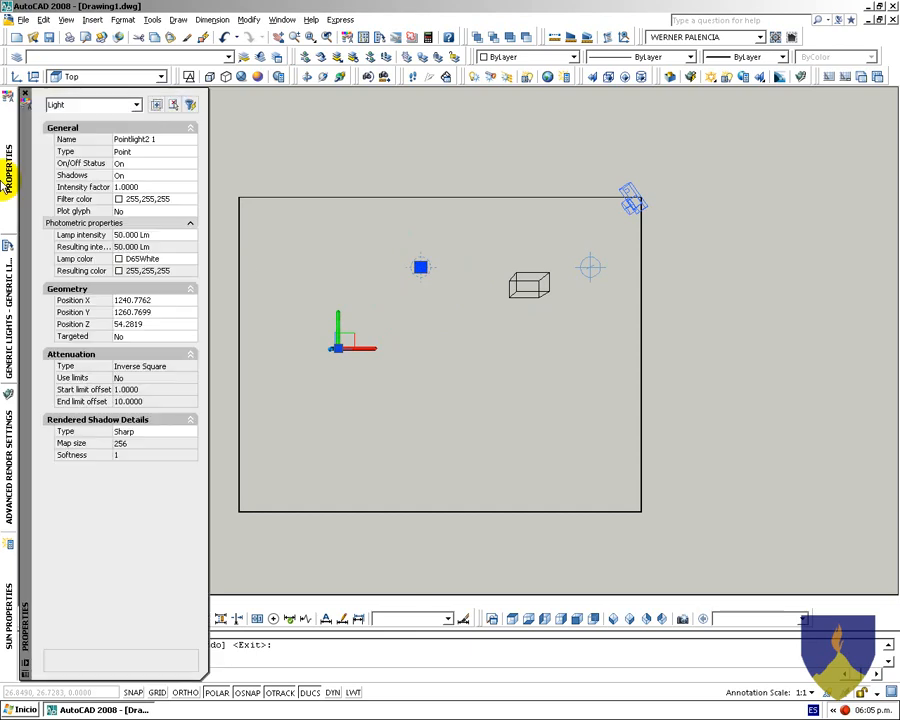
pyautogui.click(132, 176)
pyautogui.click(137, 198)
pyautogui.click(149, 236)
pyautogui.write('1')
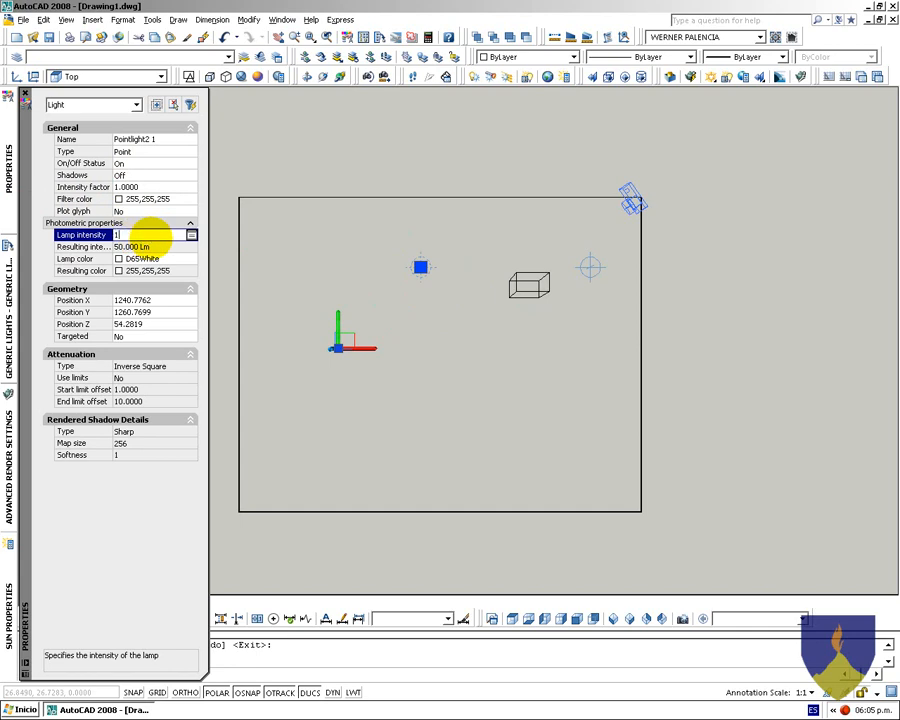
pyautogui.write('0')
pyautogui.press('Return')
# Render the scene through Camera1 with the copied point light at intensity 10, and close the render window
pyautogui.click(735, 620)
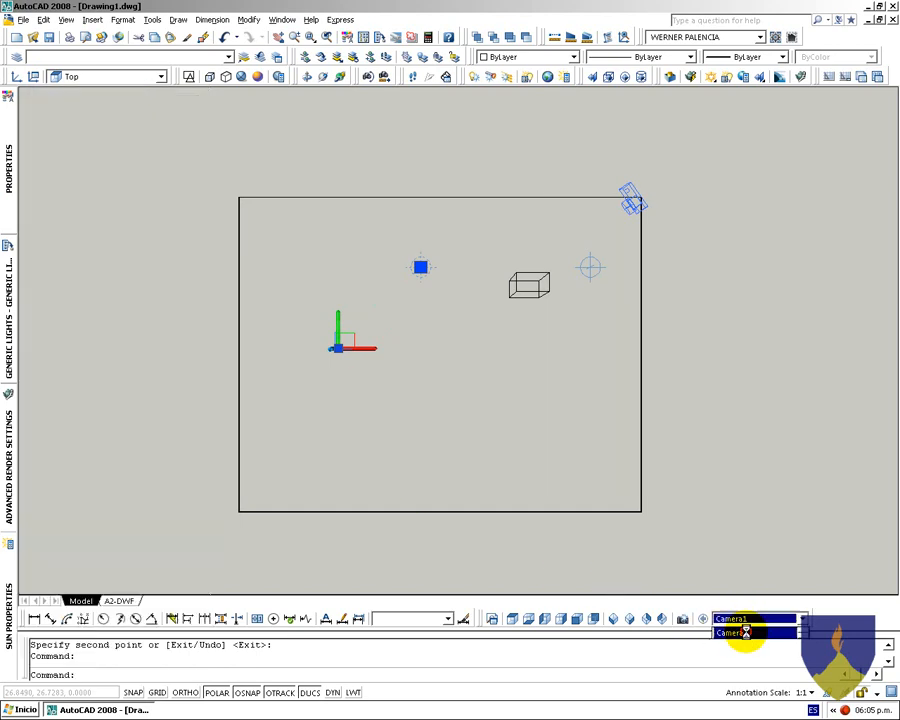
pyautogui.click(742, 633)
pyautogui.write('RR')
pyautogui.press('Return')
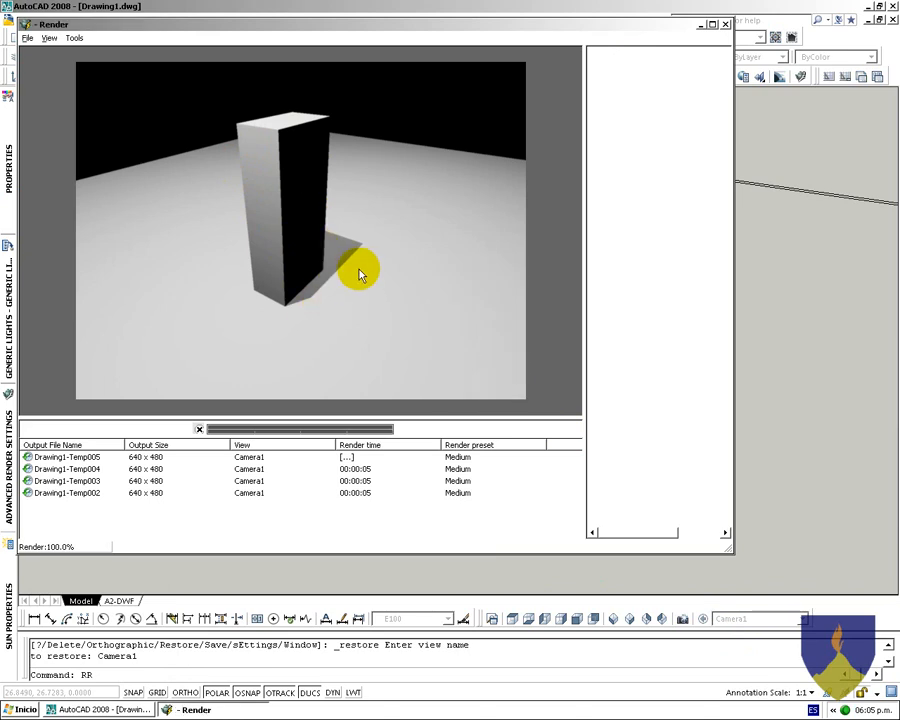
pyautogui.press('Escape')
# Set the lamp intensity of the shadowless copied point light to 20 lumens
pyautogui.scroll(-3, 536, 336)
pyautogui.scroll(-4, 492, 293)
pyautogui.click(464, 118)
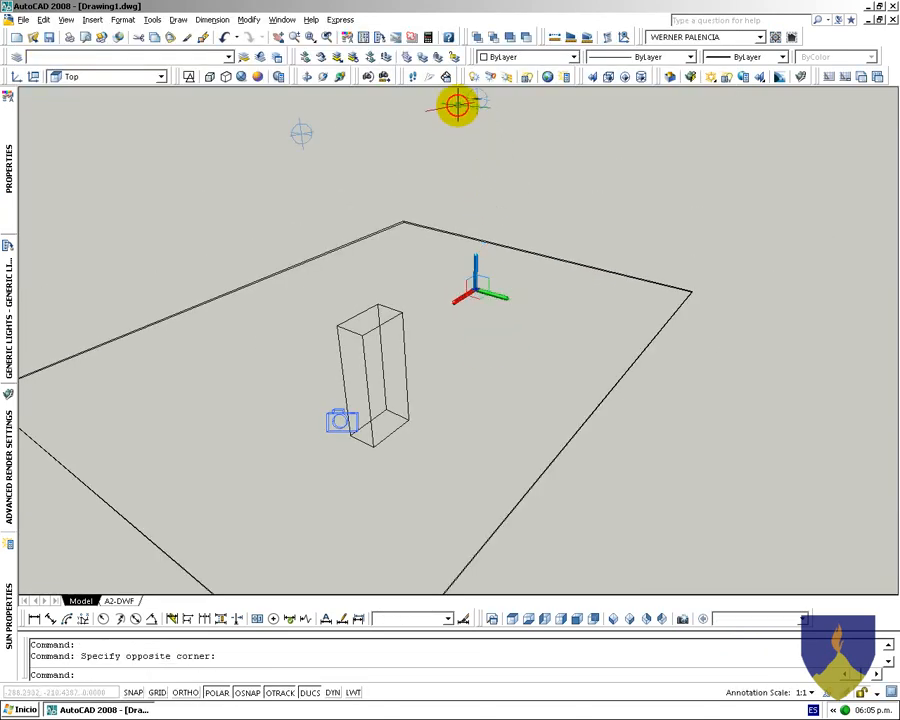
pyautogui.moveTo(9, 165)
pyautogui.click(160, 234)
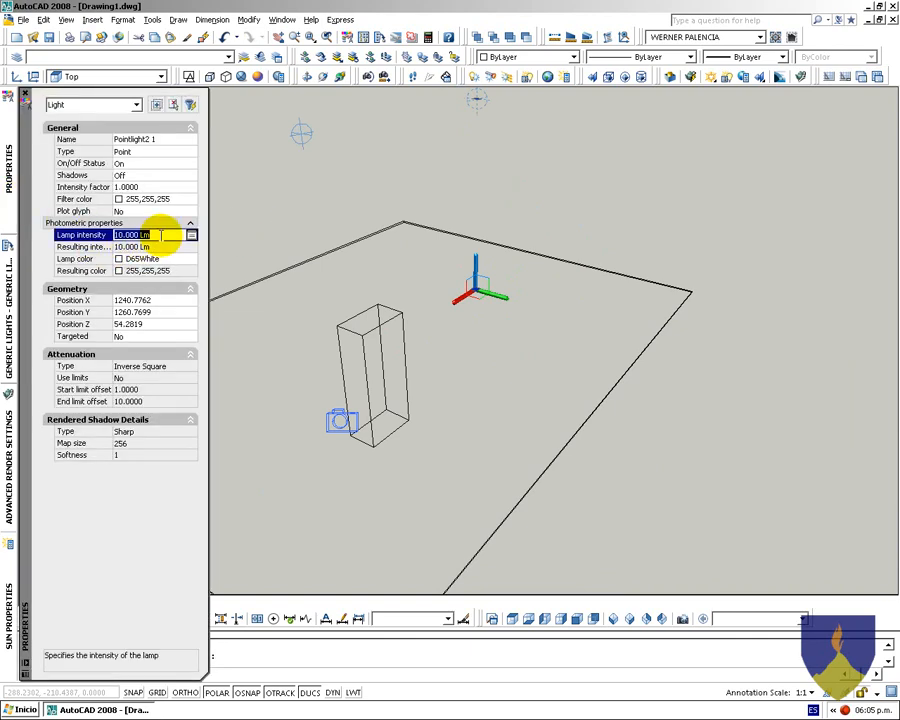
pyautogui.write('20')
pyautogui.press('Return')
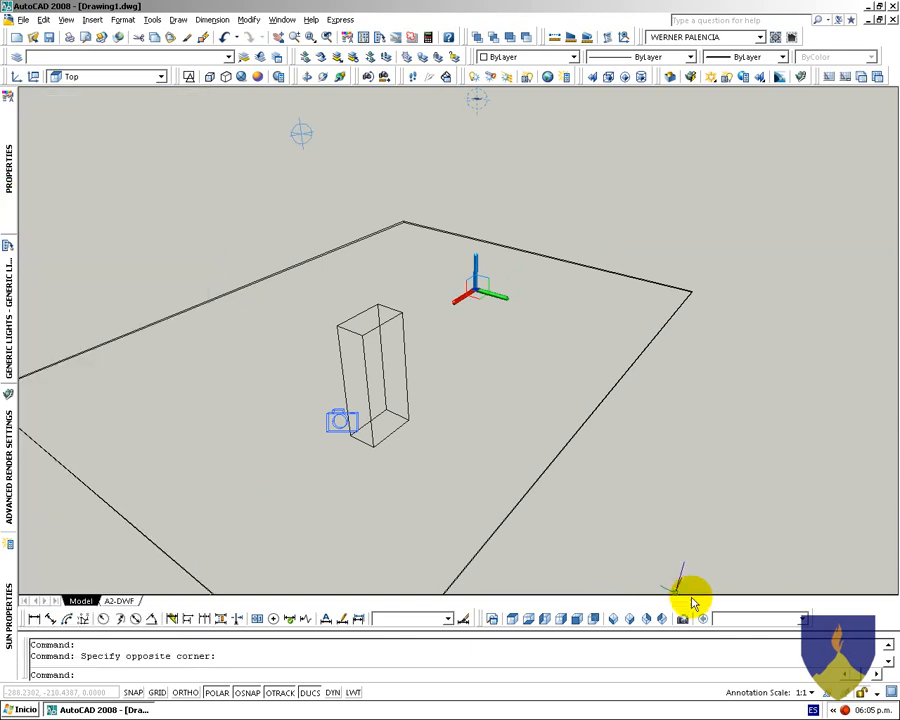
# Restore the Camera1 view and render the scene with the 20-lumen fill light
pyautogui.click(730, 633)
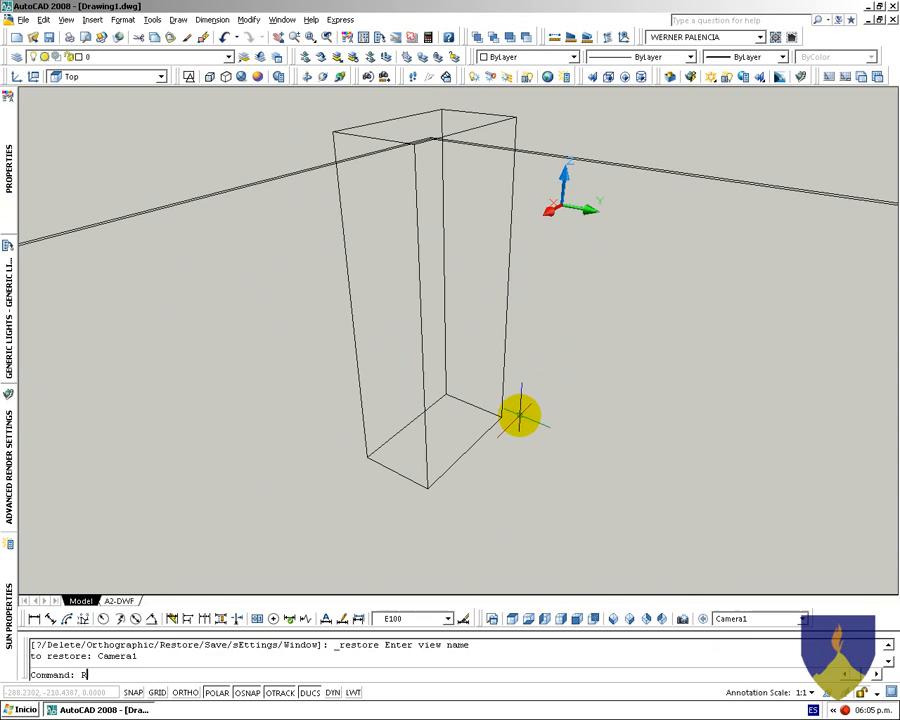
pyautogui.write('RR')
pyautogui.press('Return')
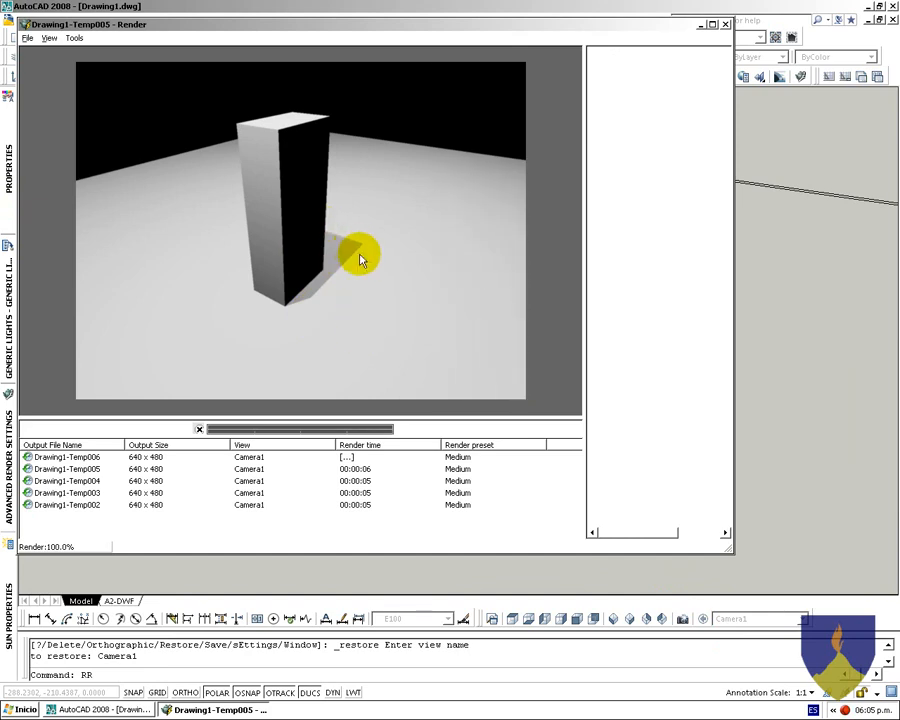
# Compare the box's shadow in the latest two renders of the render history, and close the render window
pyautogui.click(355, 467)
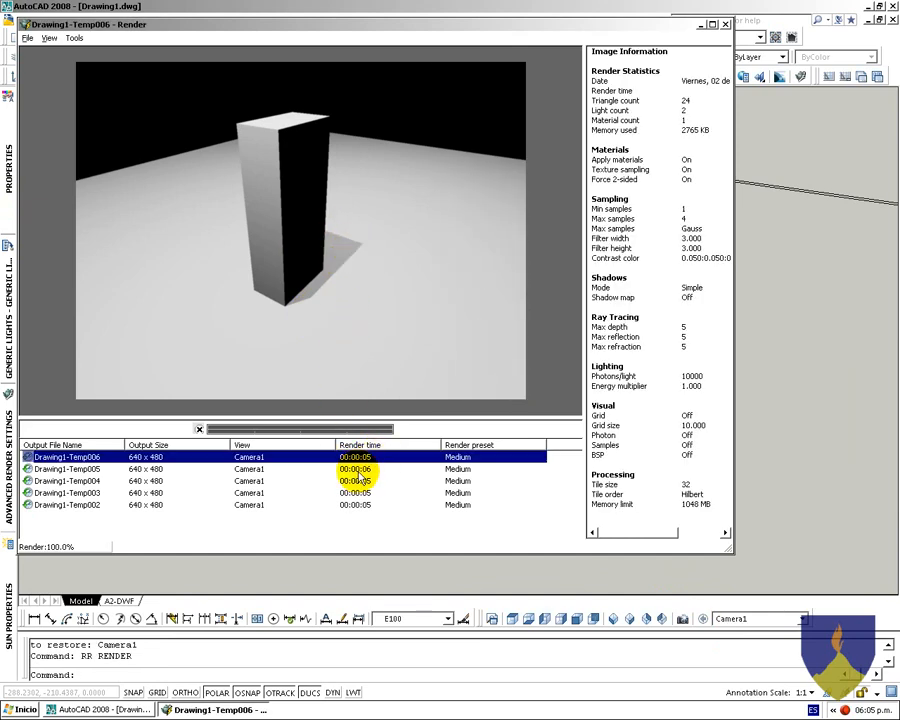
pyautogui.click(358, 459)
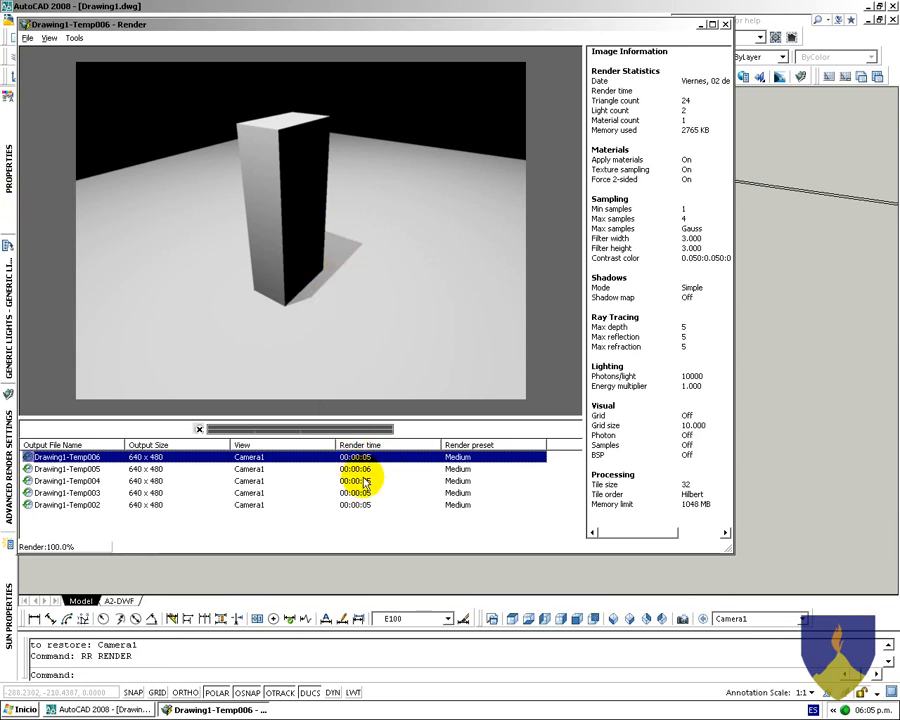
pyautogui.click(358, 470)
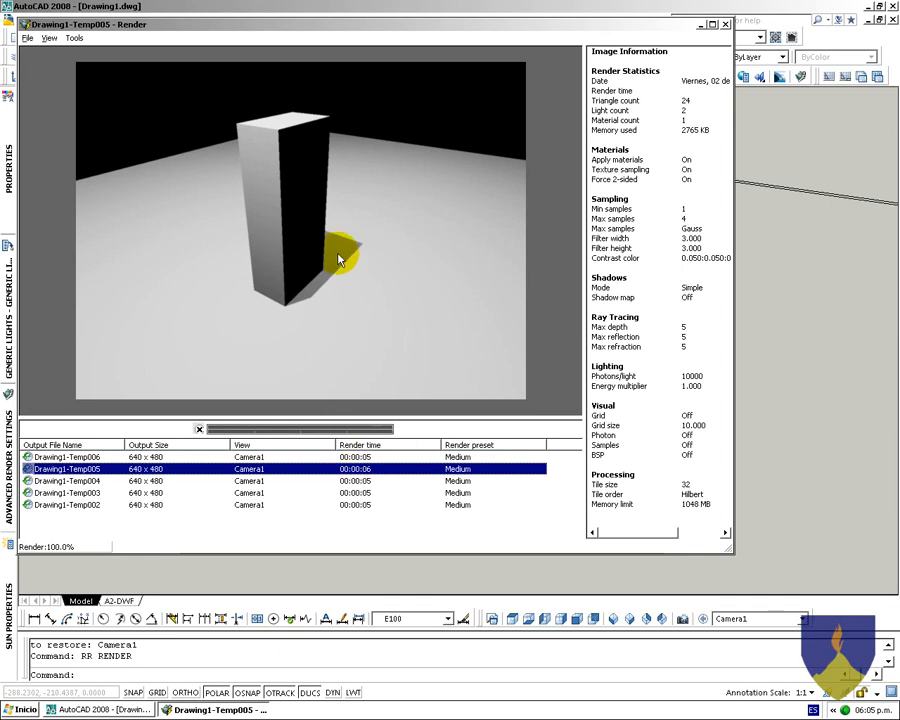
pyautogui.press('Escape')
# Set the lamp intensity of the shadowless copied point light to 15 lumens and deselect the light
pyautogui.scroll(-5, 495, 296)
pyautogui.click(543, 161)
pyautogui.click(494, 139)
pyautogui.doubleClick(158, 164)
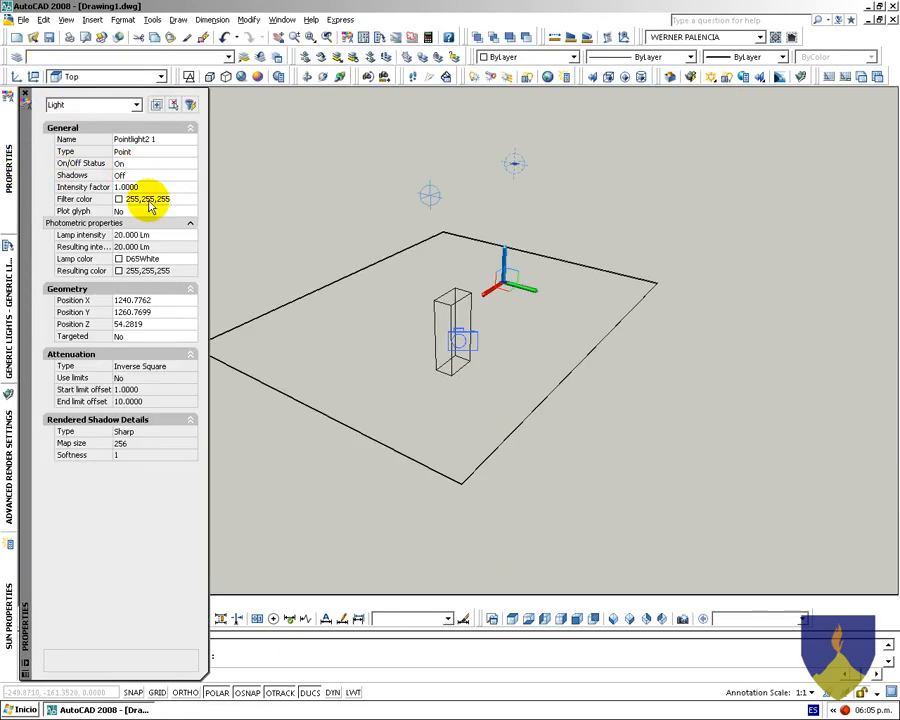
pyautogui.click(145, 234)
pyautogui.write('15')
pyautogui.press('Return')
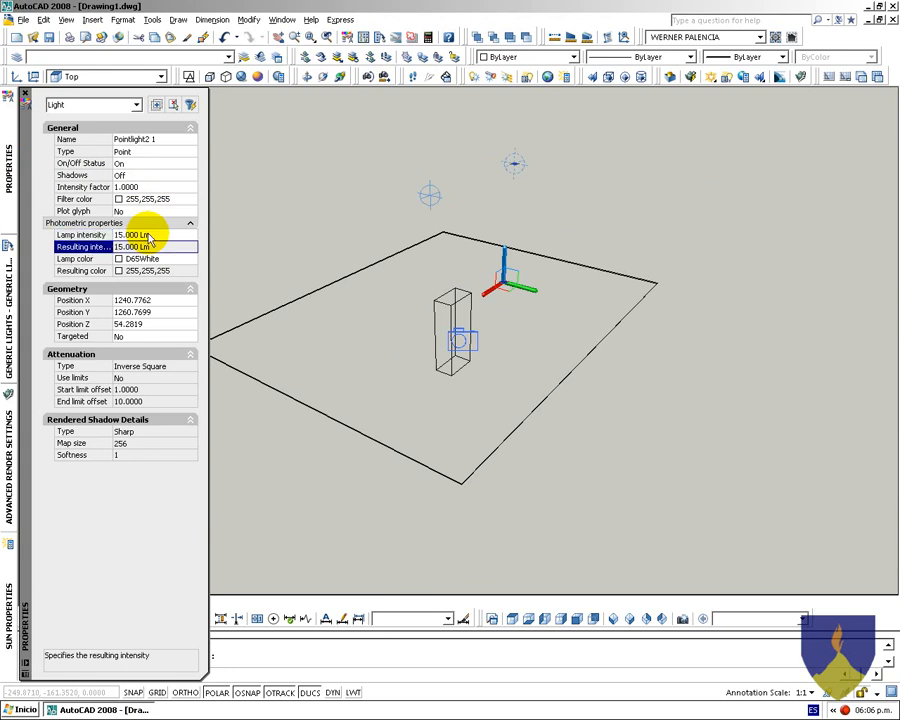
pyautogui.press('Escape')
# Open the materials editor with the RMAT command and create a new material named BASE
pyautogui.click(457, 294)
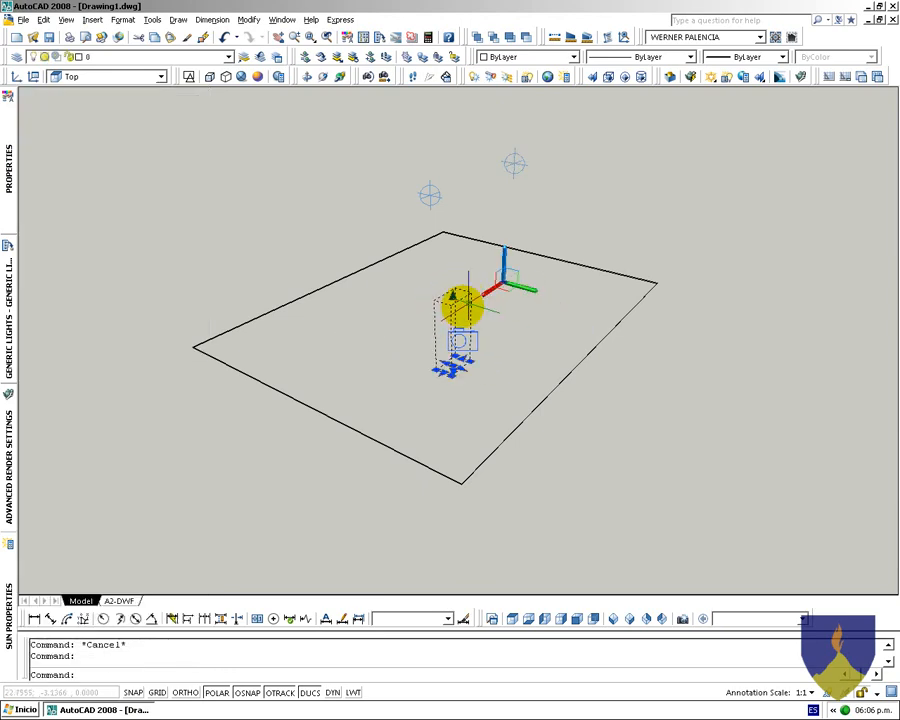
pyautogui.keyDown('shift'); pyautogui.moveTo(434, 316); pyautogui.dragTo(484, 301, button='middle'); pyautogui.keyUp('shift')
pyautogui.press('Escape')
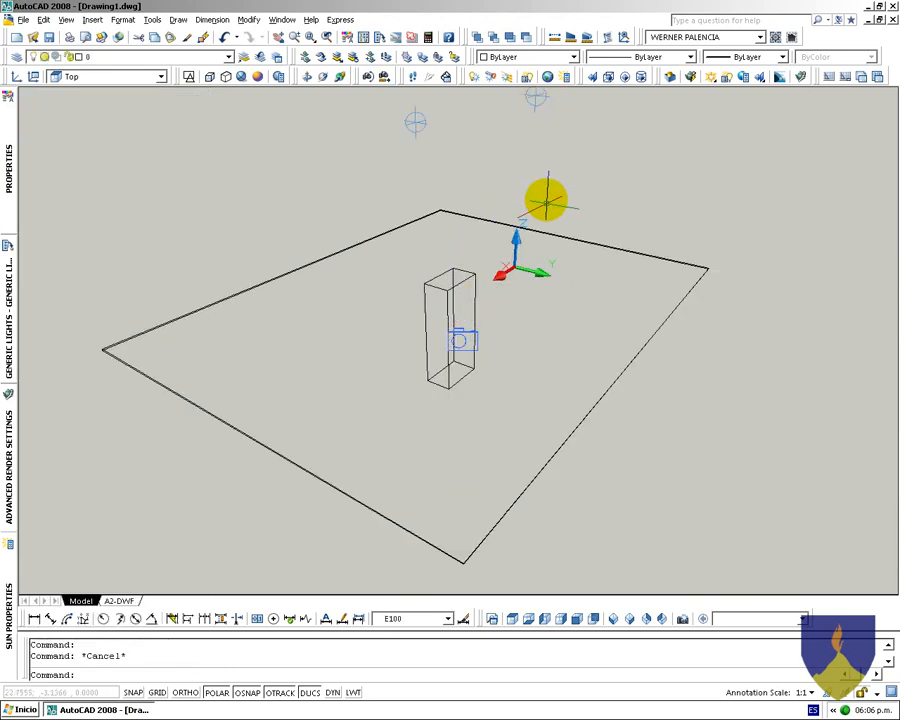
pyautogui.write('RMA')
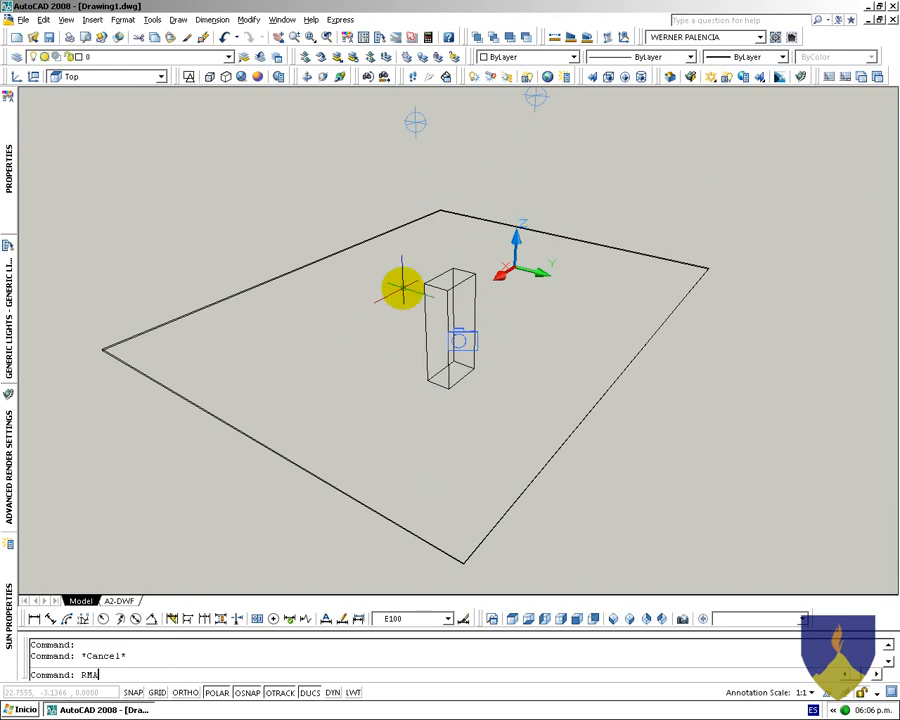
pyautogui.write('T')
pyautogui.press('Return')
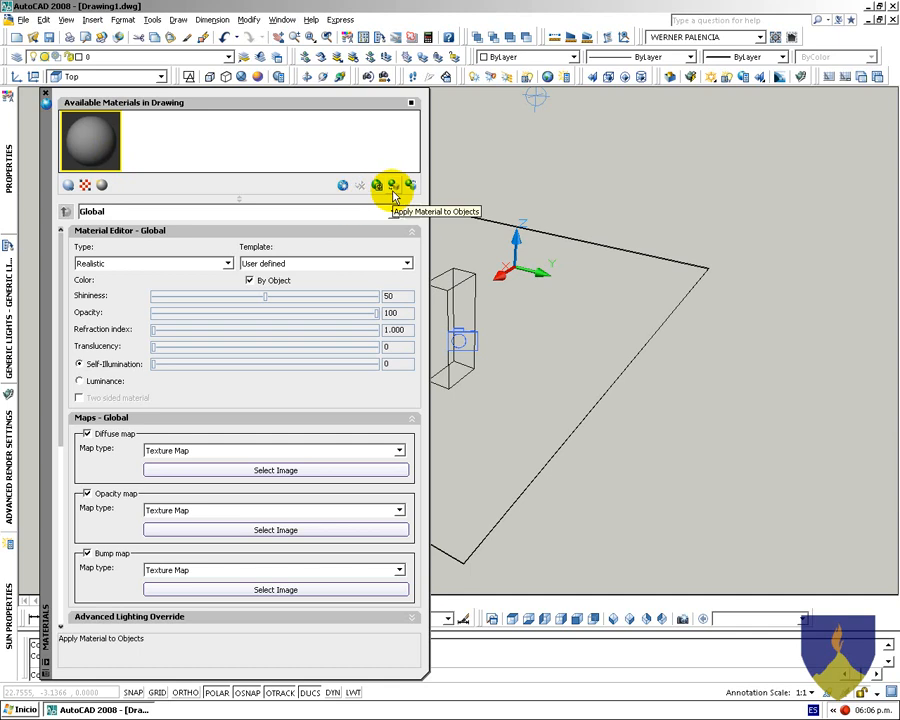
pyautogui.click(344, 185)
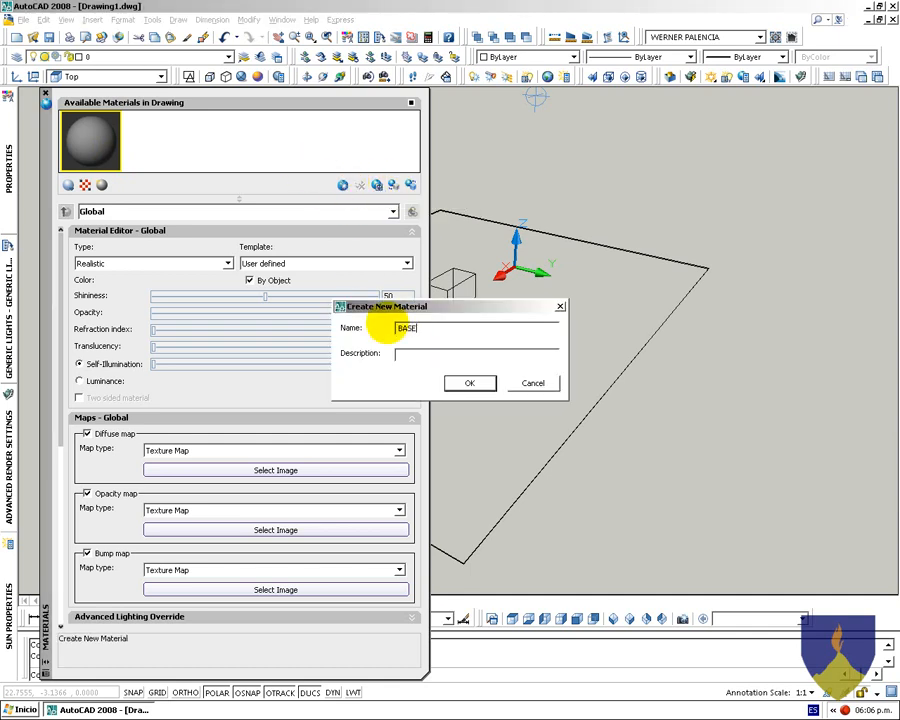
pyautogui.press('Return')
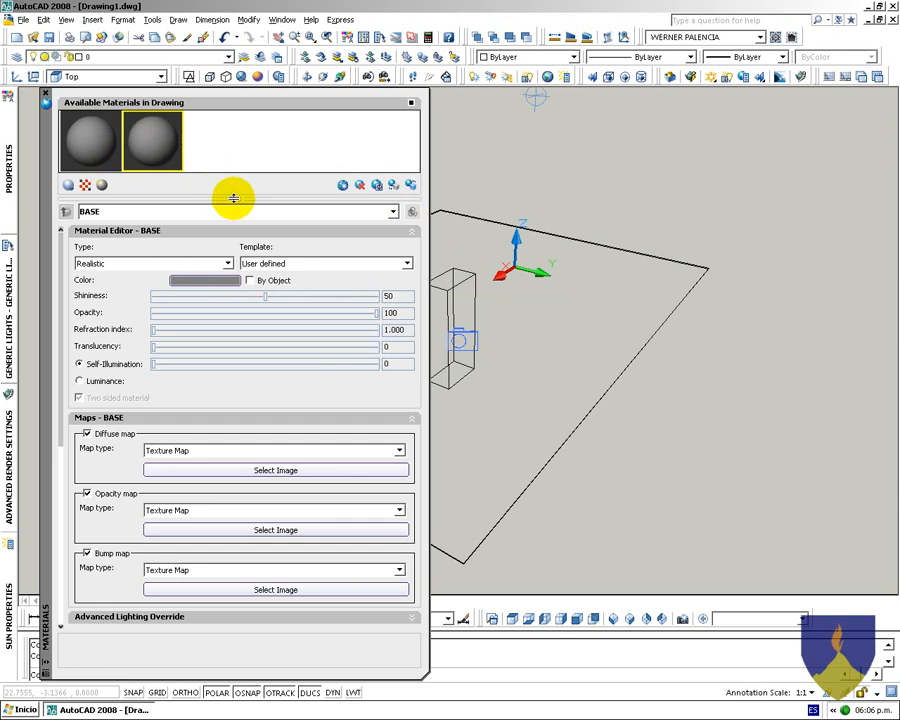
# Set the BASE material's type to Realistic Metal and its template to Mirror
pyautogui.click(222, 265)
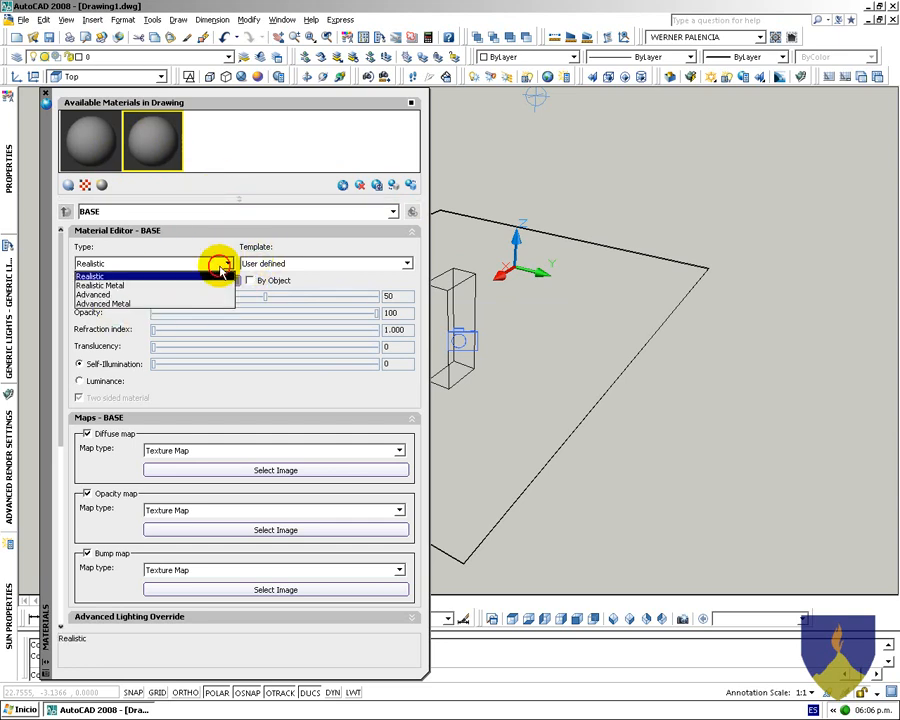
pyautogui.click(152, 286)
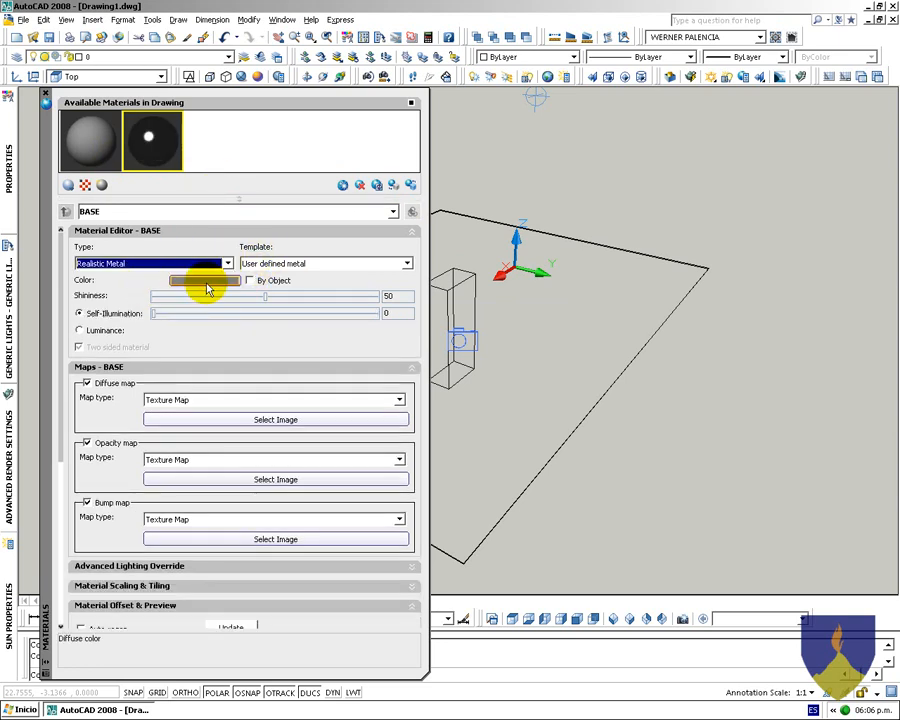
pyautogui.click(313, 265)
pyautogui.click(262, 322)
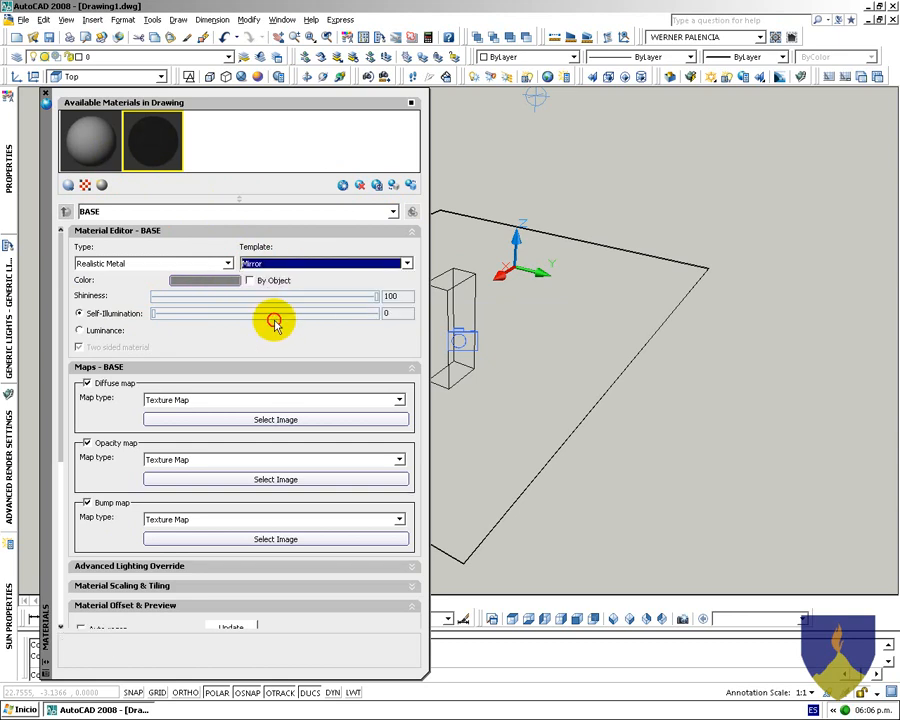
pyautogui.click(294, 265)
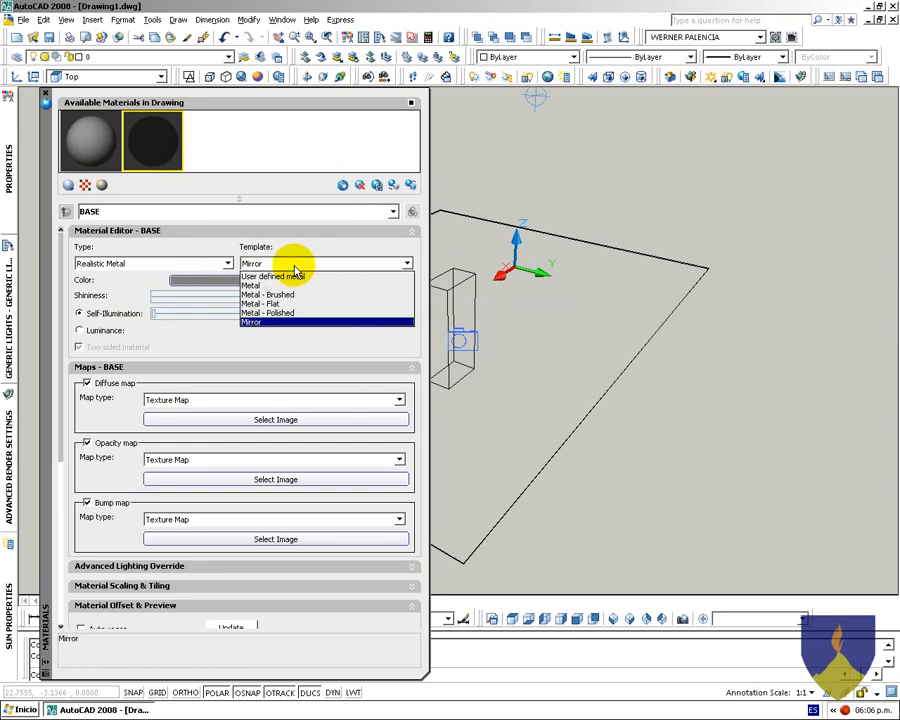
pyautogui.click(295, 266)
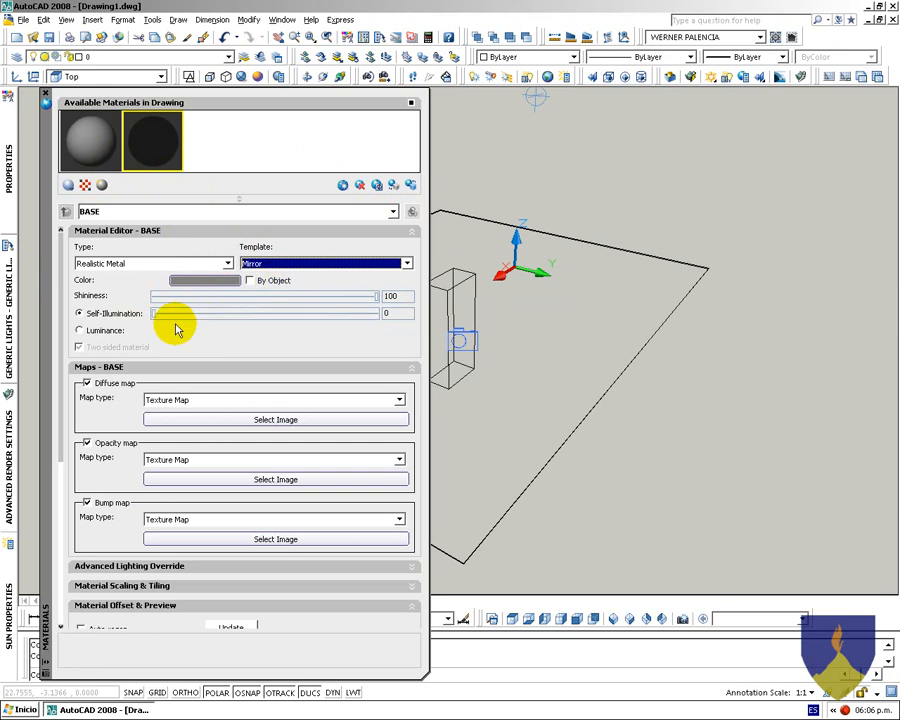
# Assign the floor-tile image 018chine_or_blanc from the PISOS + ALFOMBRAS folder as the BASE material's diffuse map
pyautogui.click(180, 419)
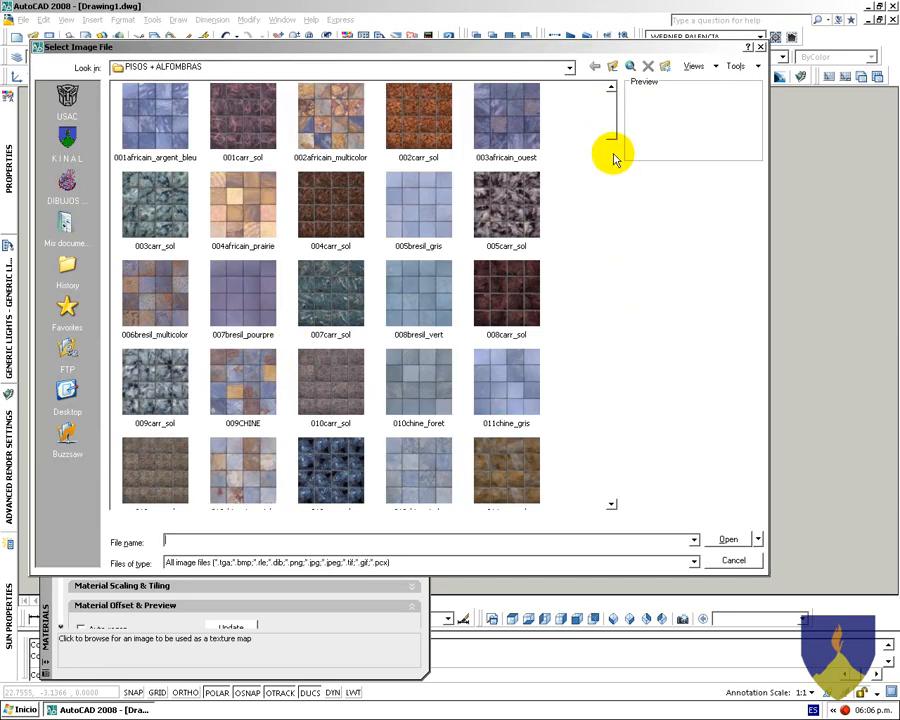
pyautogui.moveTo(613, 129); pyautogui.dragTo(616, 170)
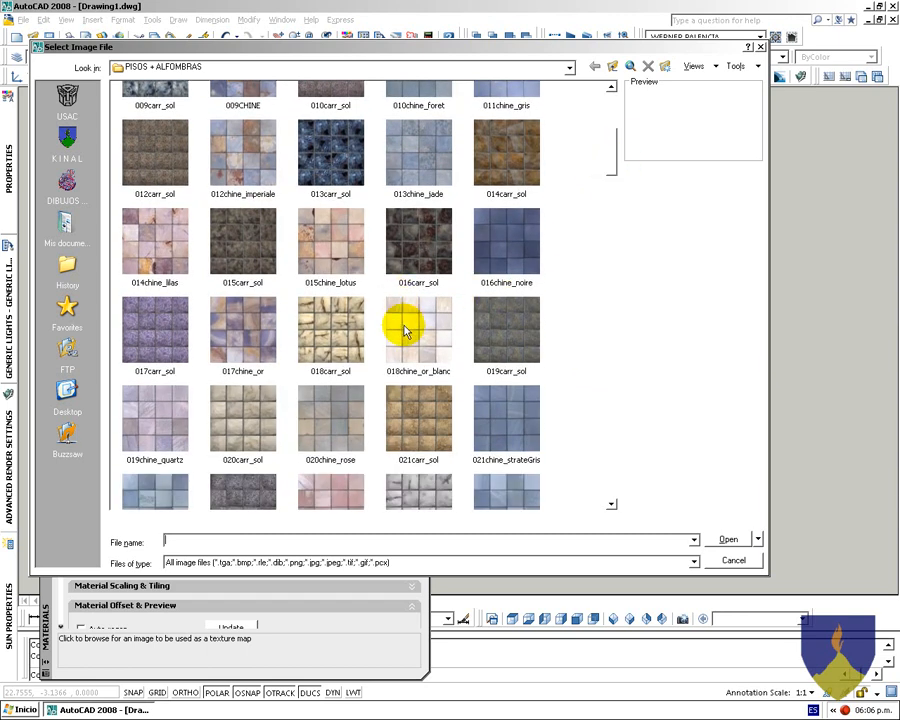
pyautogui.doubleClick(420, 336)
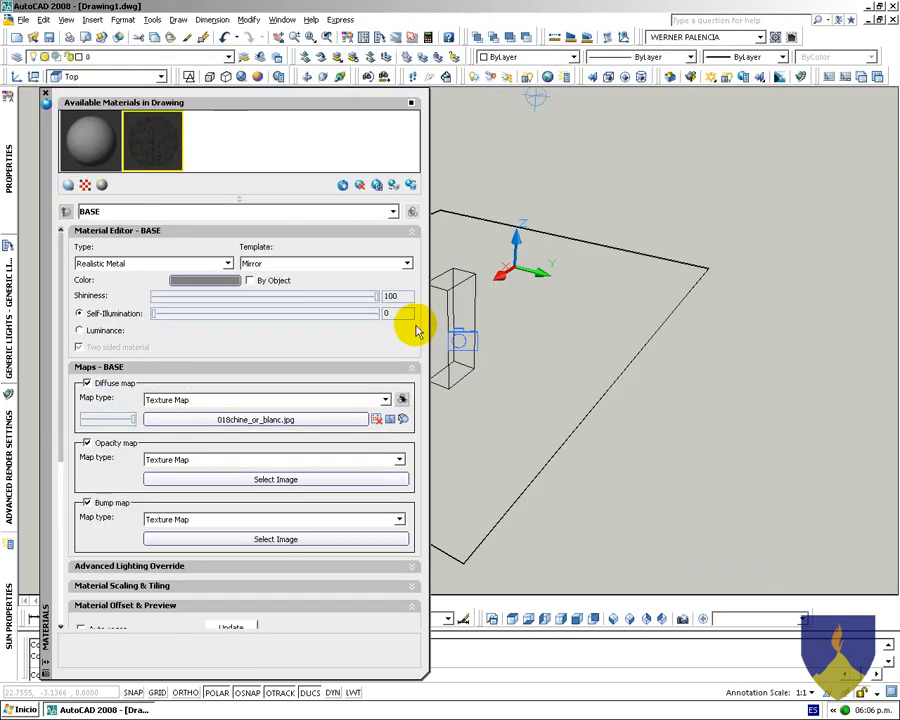
# Display the model in the Realistic visual style and apply the BASE material to the floor slab
pyautogui.click(608, 387)
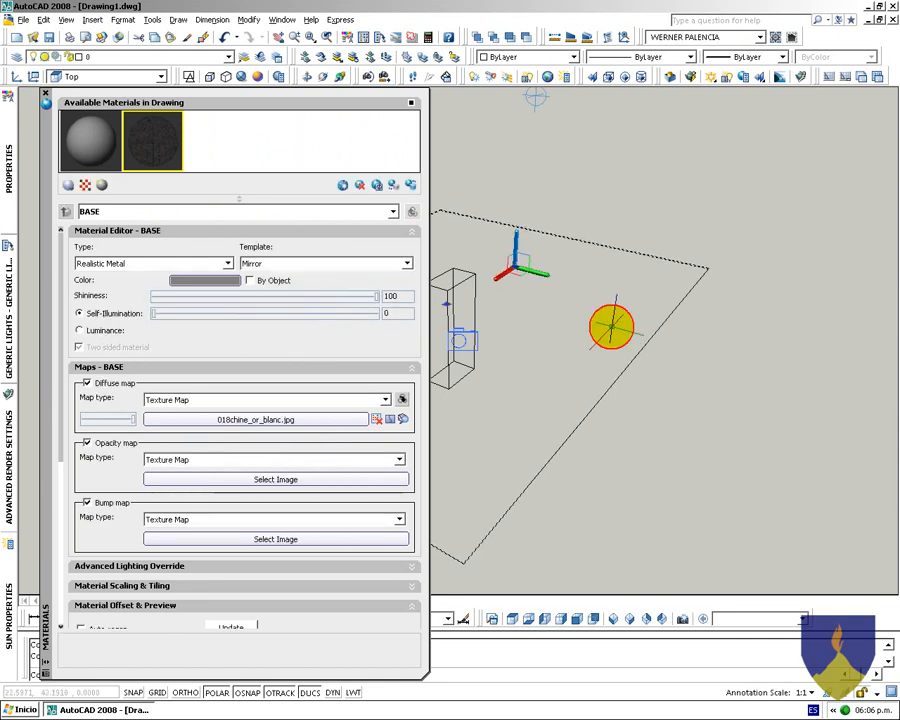
pyautogui.click(276, 82)
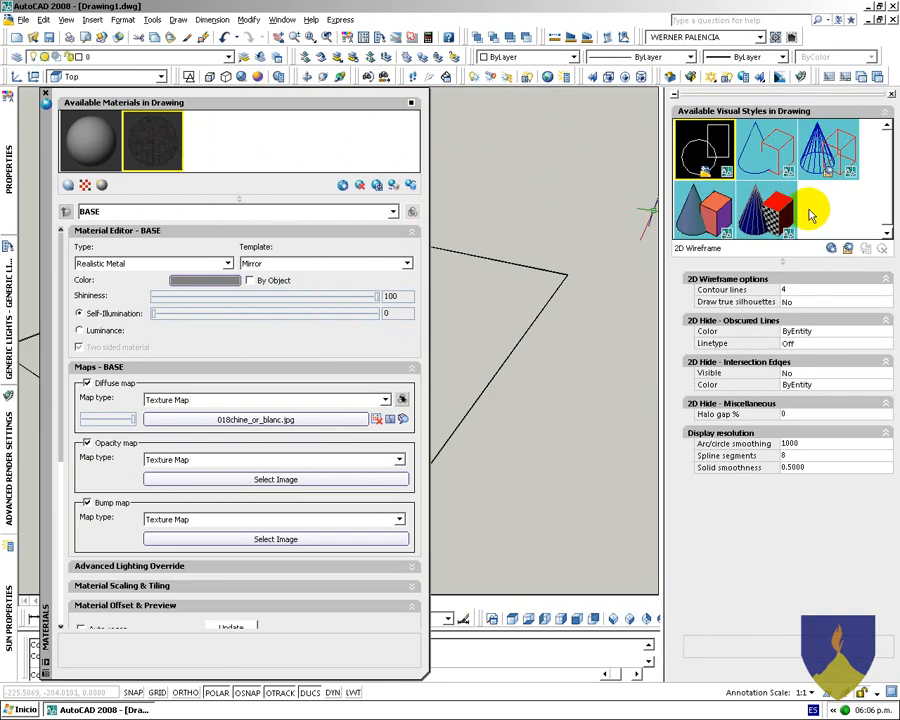
pyautogui.doubleClick(795, 208)
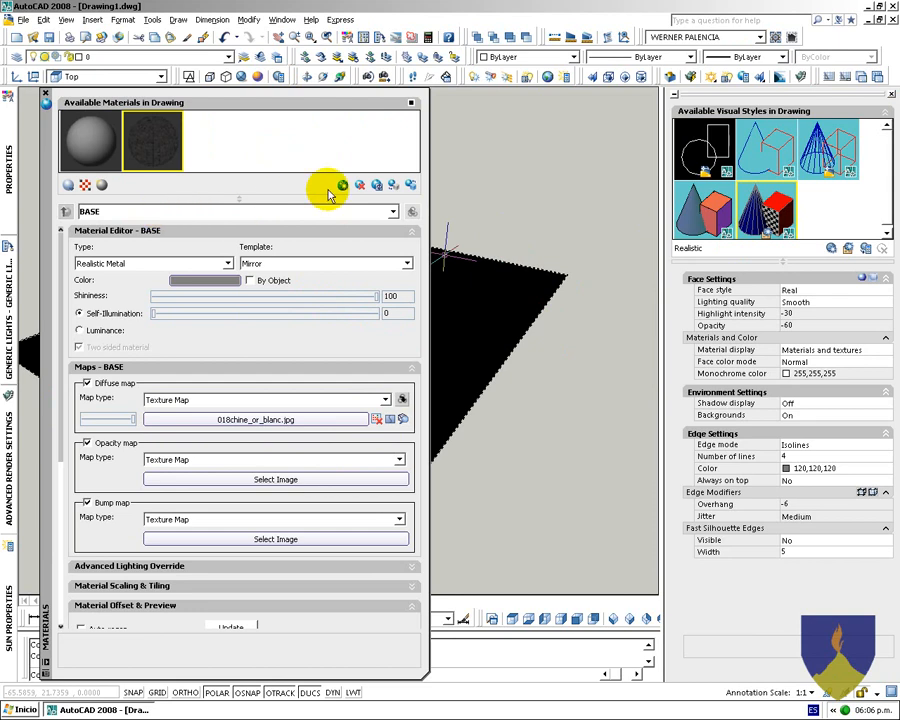
pyautogui.click(391, 186)
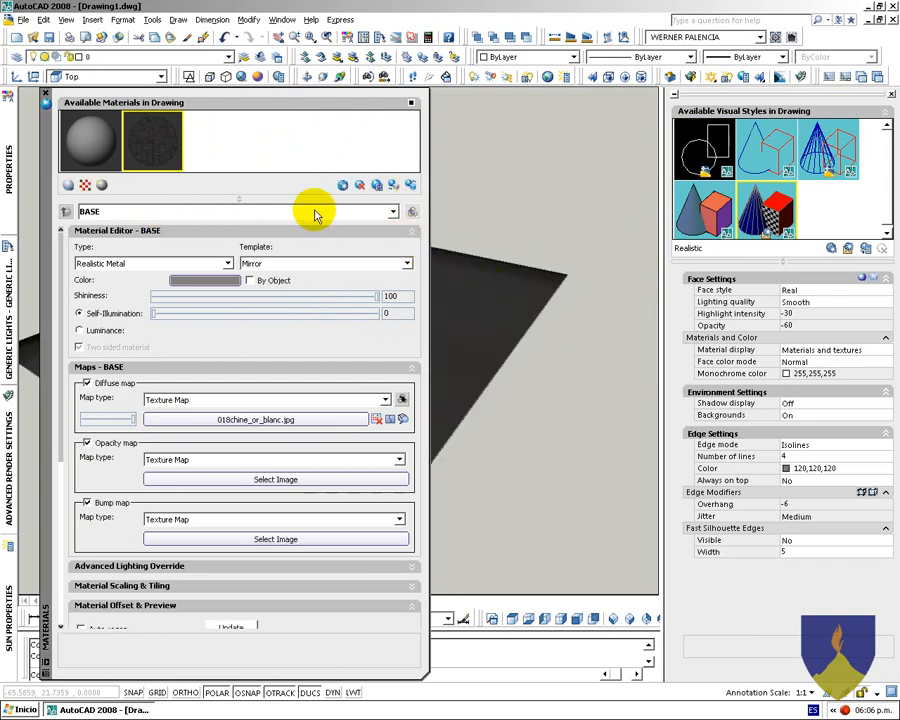
# Set the BASE material's U and V tiling to 0.1 and check the tile pattern on the floor
pyautogui.moveTo(63, 397); pyautogui.dragTo(60, 470)
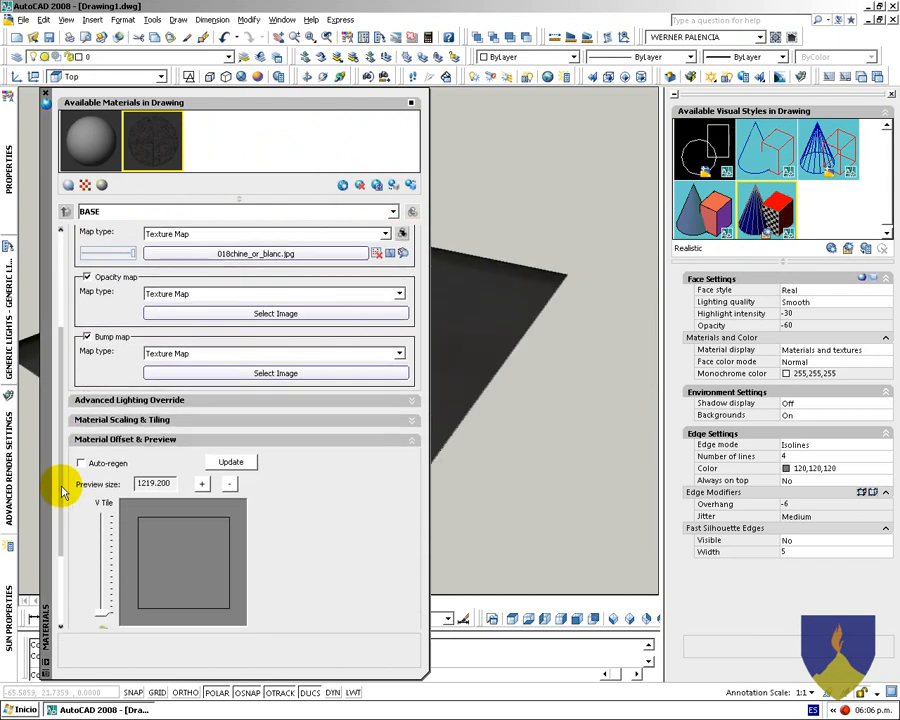
pyautogui.click(410, 420)
pyautogui.doubleClick(198, 461)
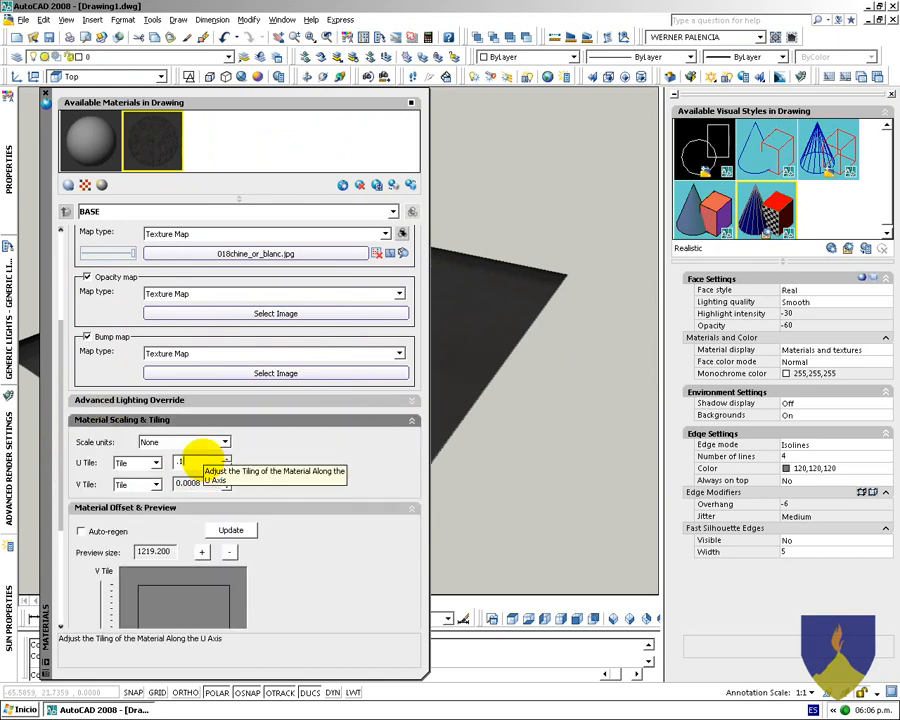
pyautogui.click(211, 485)
pyautogui.keyDown('shift'); pyautogui.moveTo(528, 328); pyautogui.dragTo(626, 337, button='middle'); pyautogui.keyUp('shift')
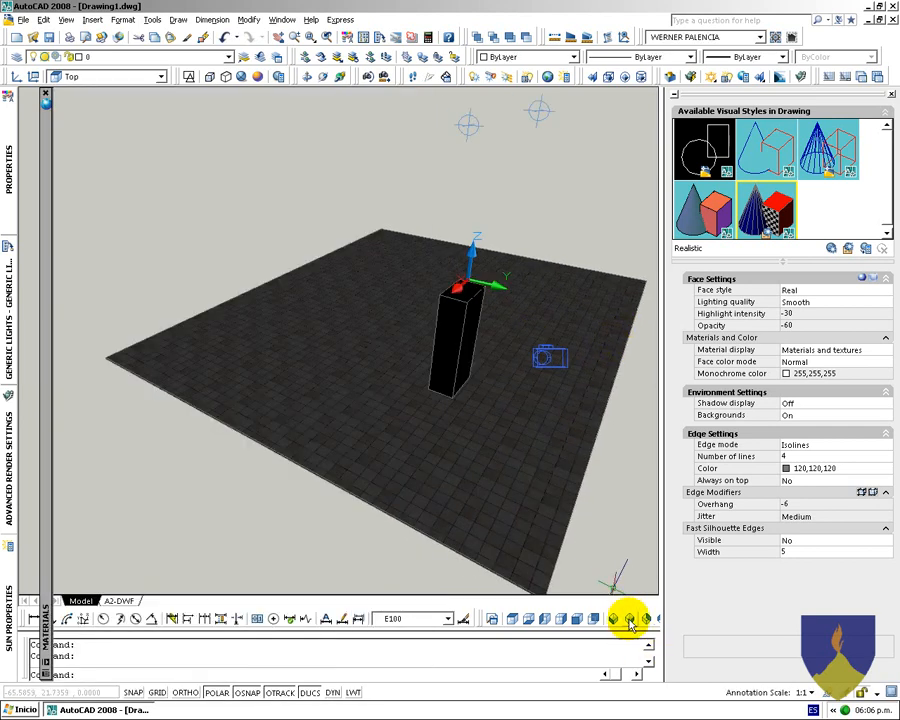
pyautogui.click(612, 517)
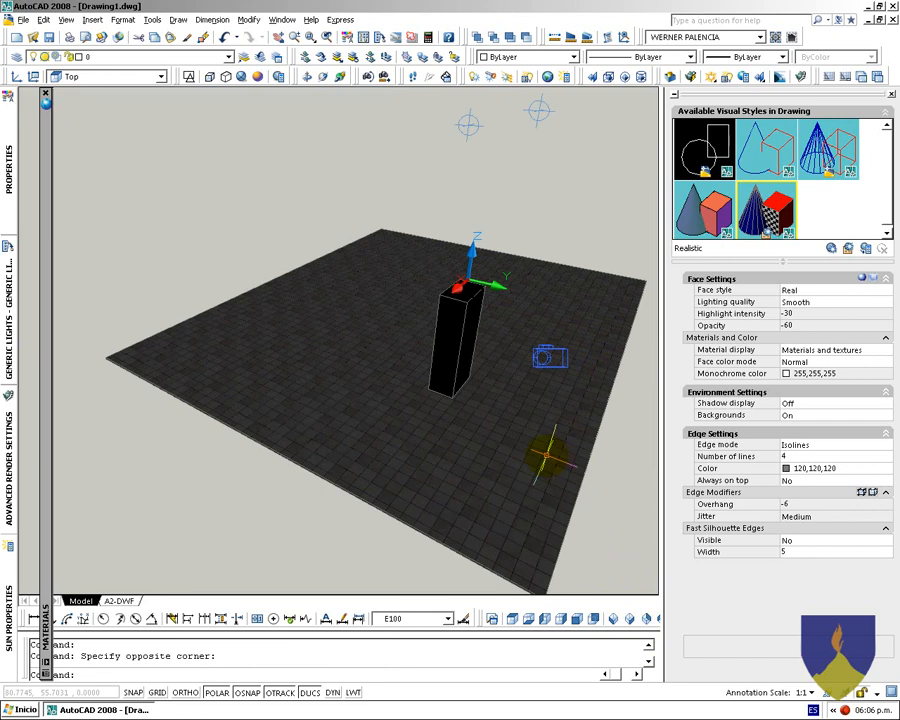
pyautogui.moveTo(46, 345)
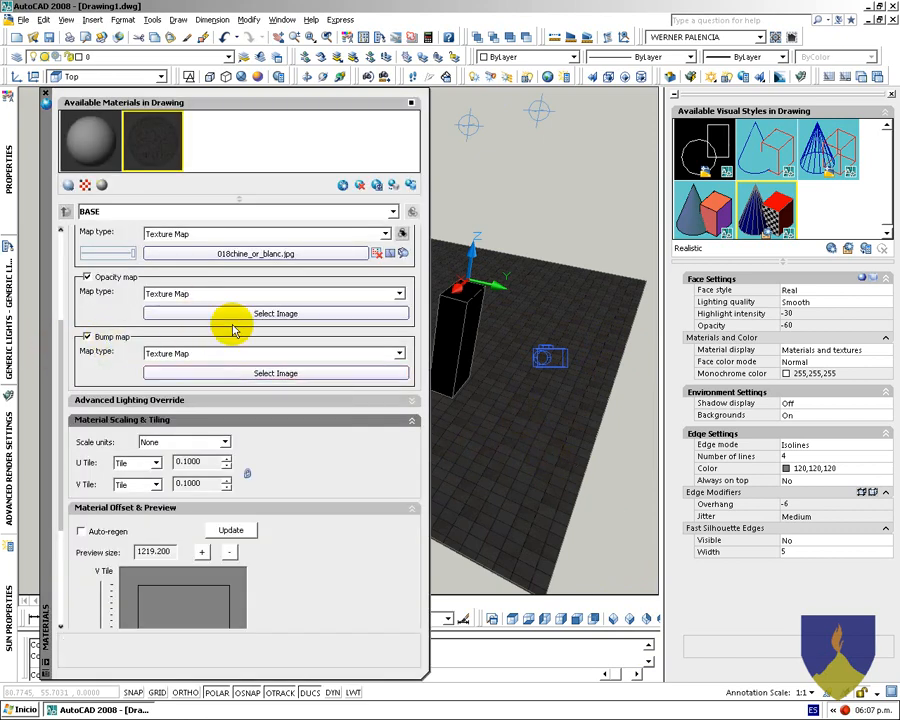
# Assign the floor-tile image 018chine_or_blanc as the BASE material's bump map and check its scaling and tiling settings
pyautogui.click(243, 372)
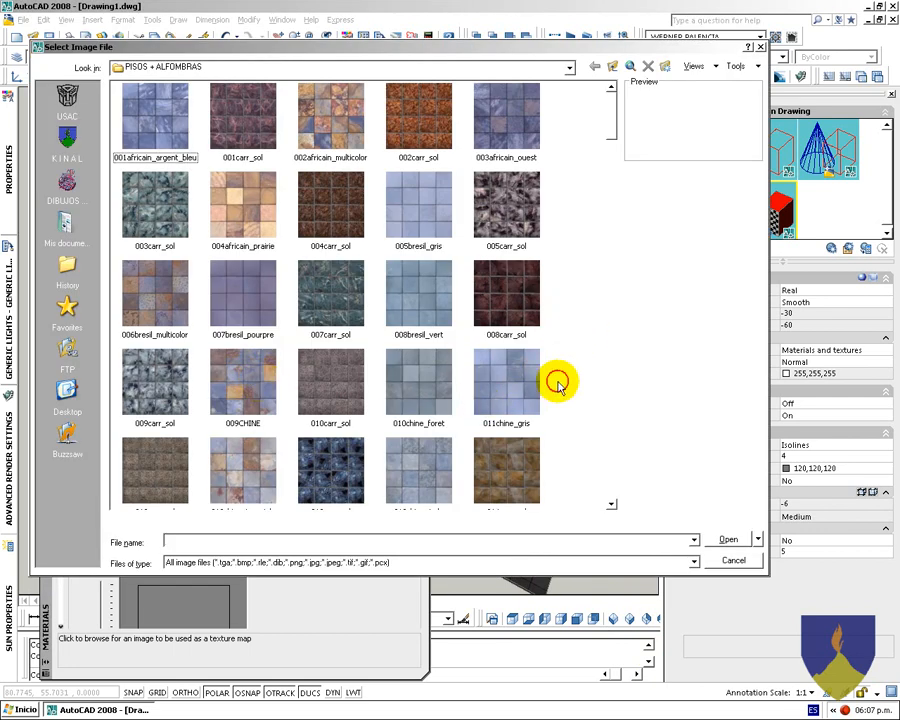
pyautogui.scroll(-3, 557, 383)
pyautogui.click(438, 412)
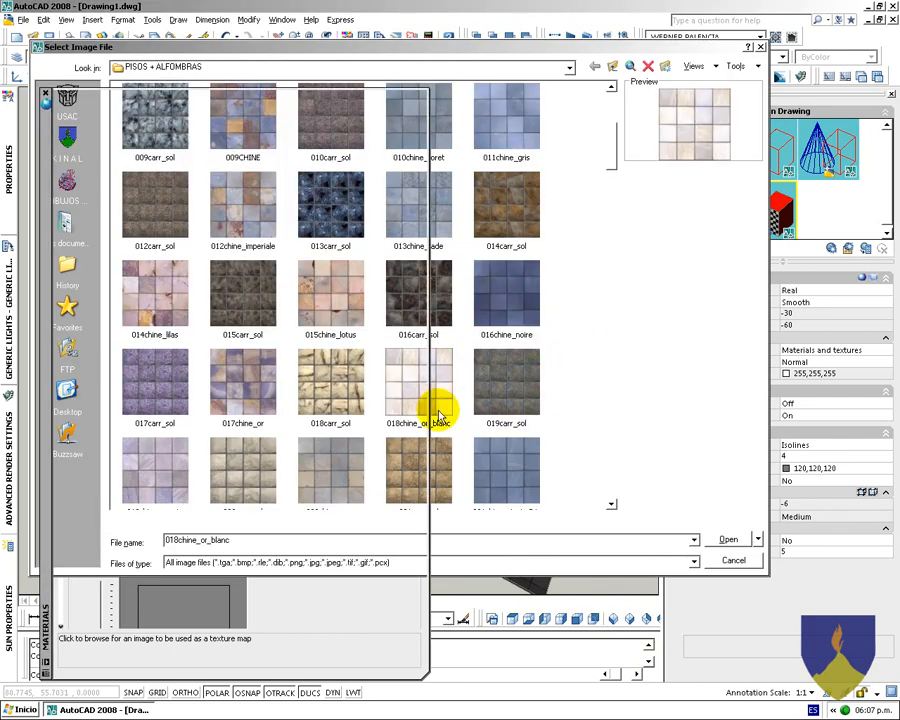
pyautogui.doubleClick(438, 412)
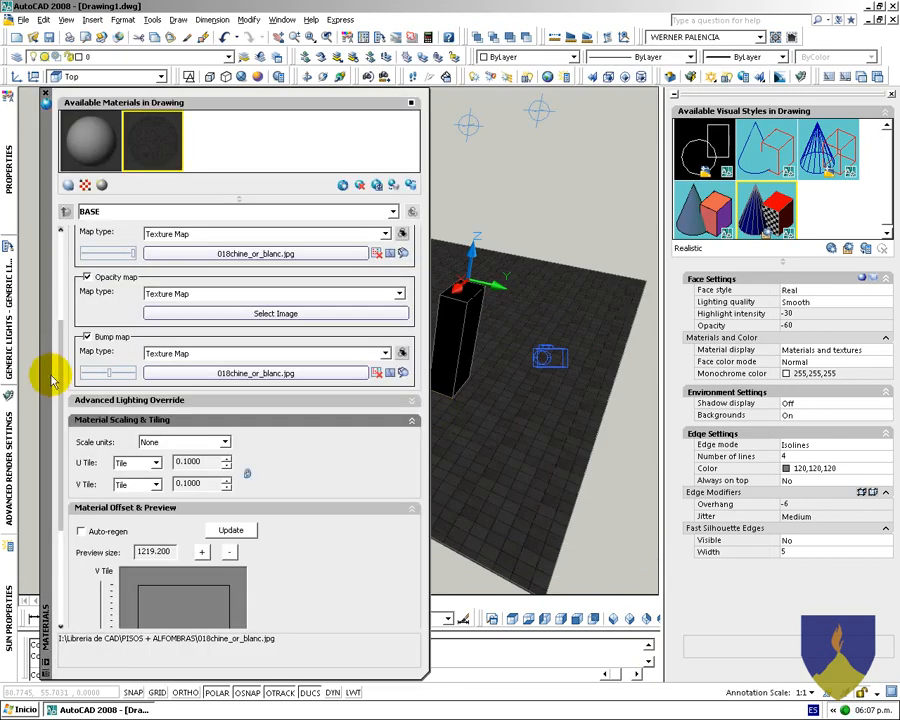
pyautogui.moveTo(46, 372)
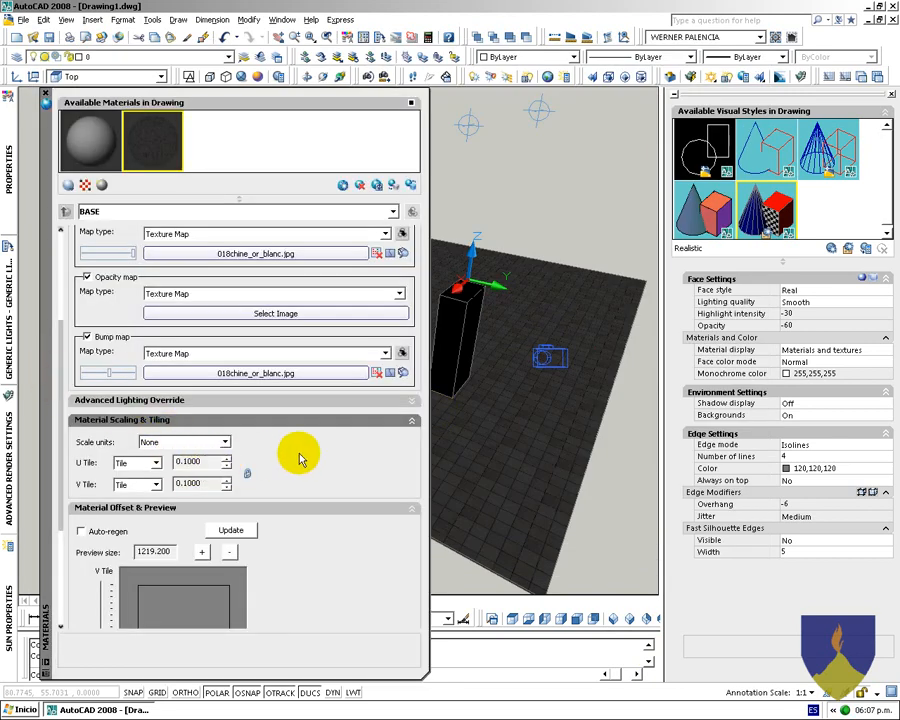
pyautogui.click(402, 355)
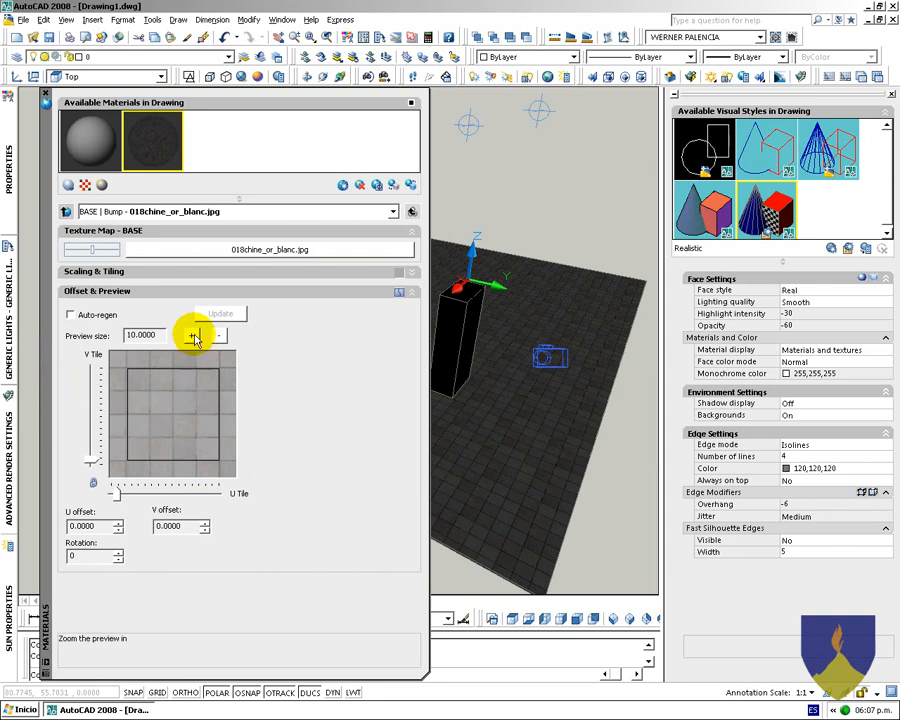
pyautogui.click(403, 271)
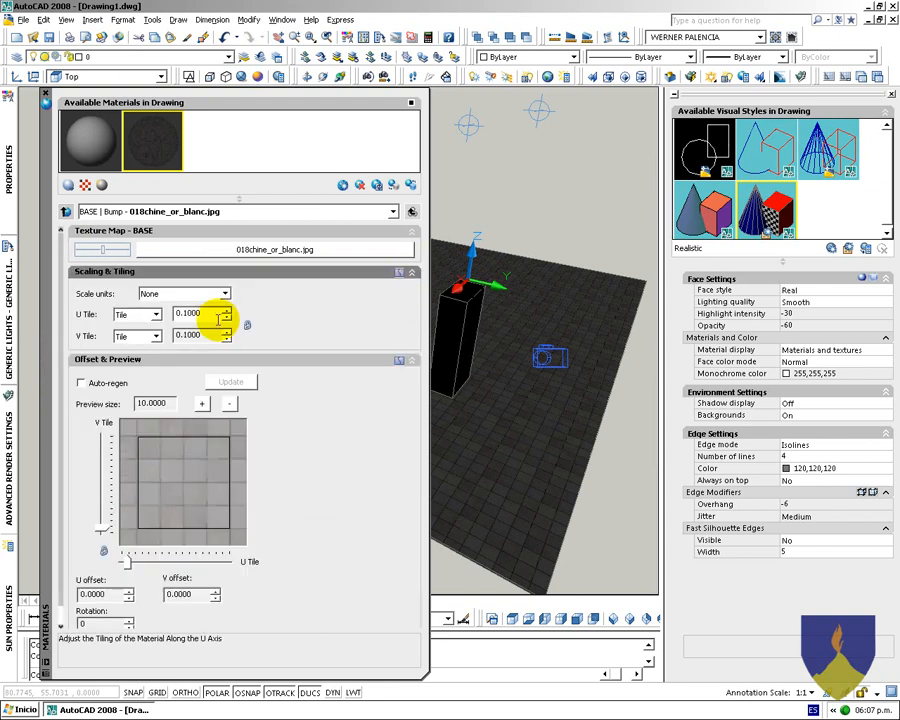
pyautogui.click(411, 212)
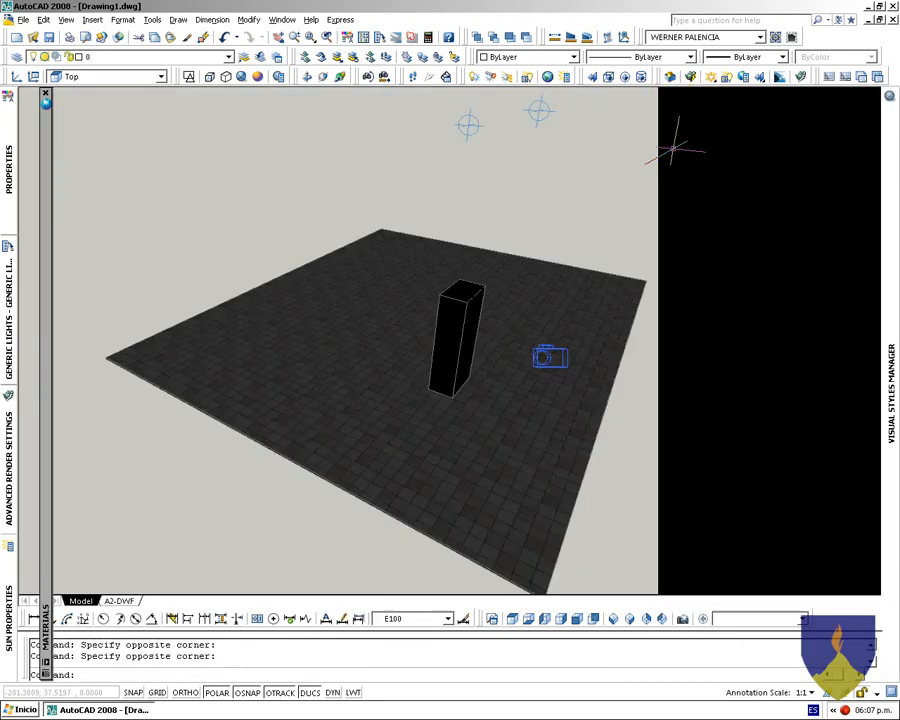
# Restore the Camera1 view, render it and close the finished render
pyautogui.click(798, 619)
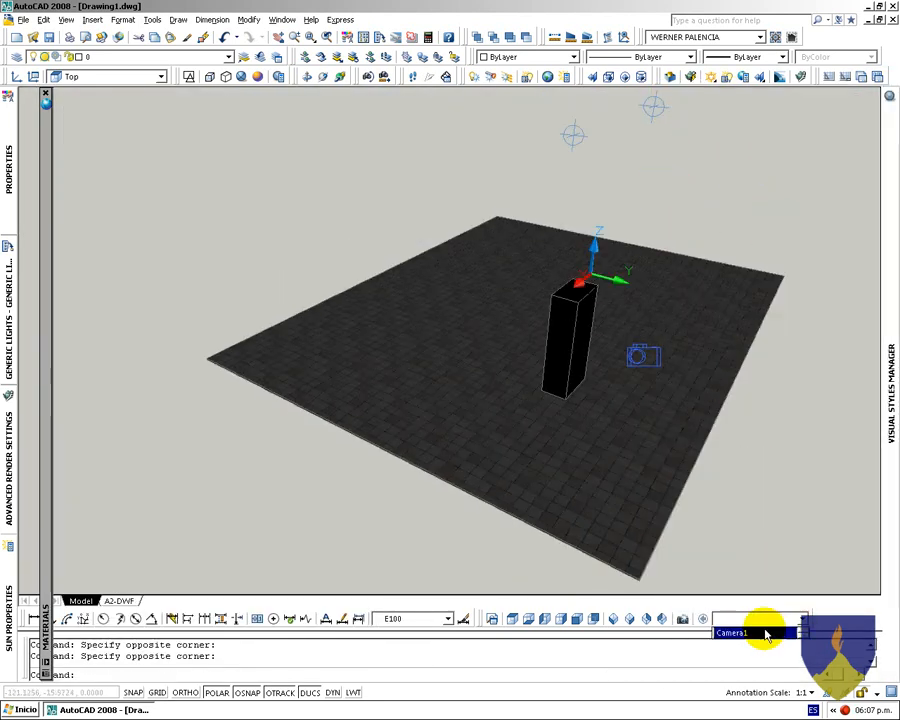
pyautogui.click(778, 632)
pyautogui.write('RR')
pyautogui.press('Return')
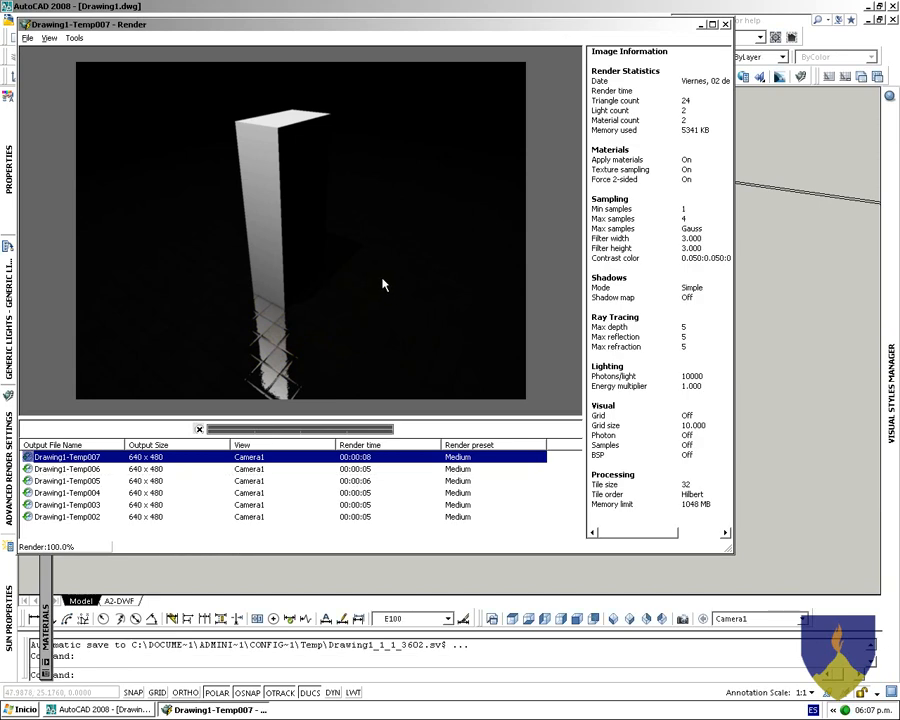
pyautogui.press('Escape')
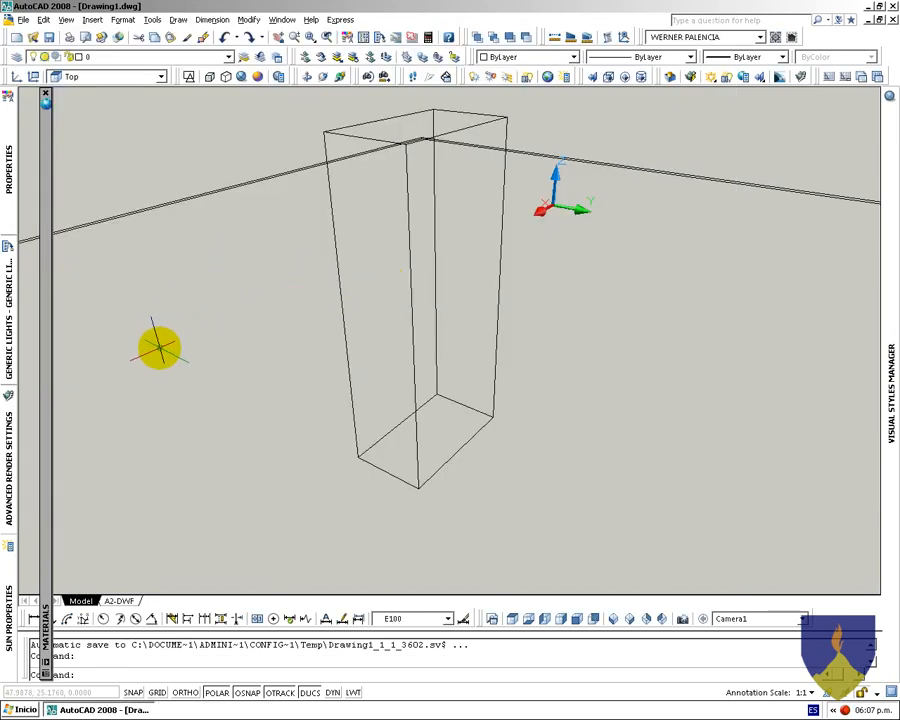
# Check and confirm the lighting intensity units in the drawing units settings
pyautogui.press('Return')
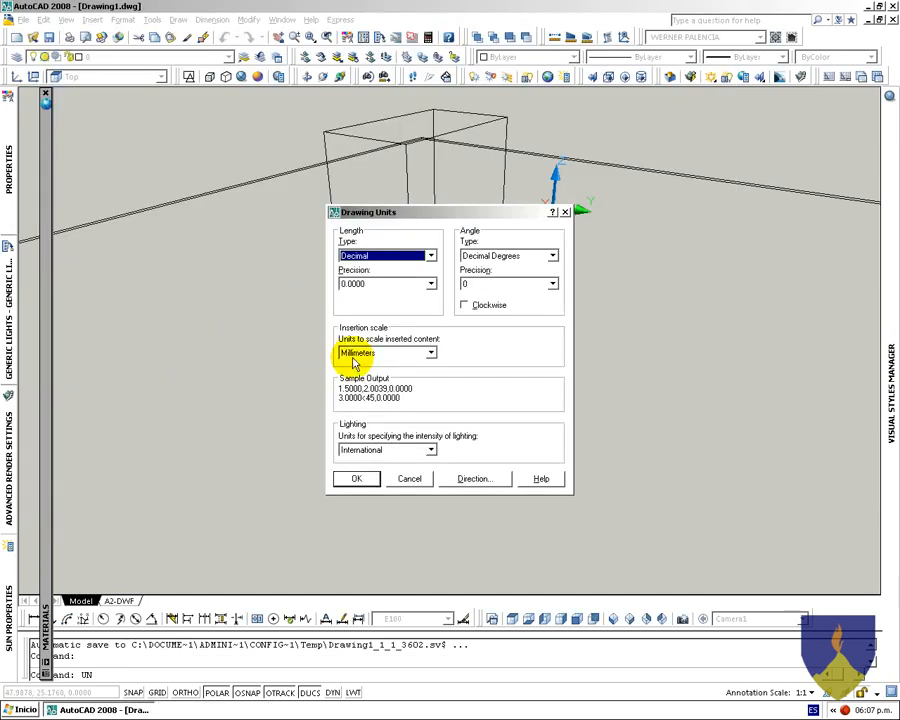
pyautogui.click(410, 450)
pyautogui.click(372, 462)
pyautogui.click(372, 478)
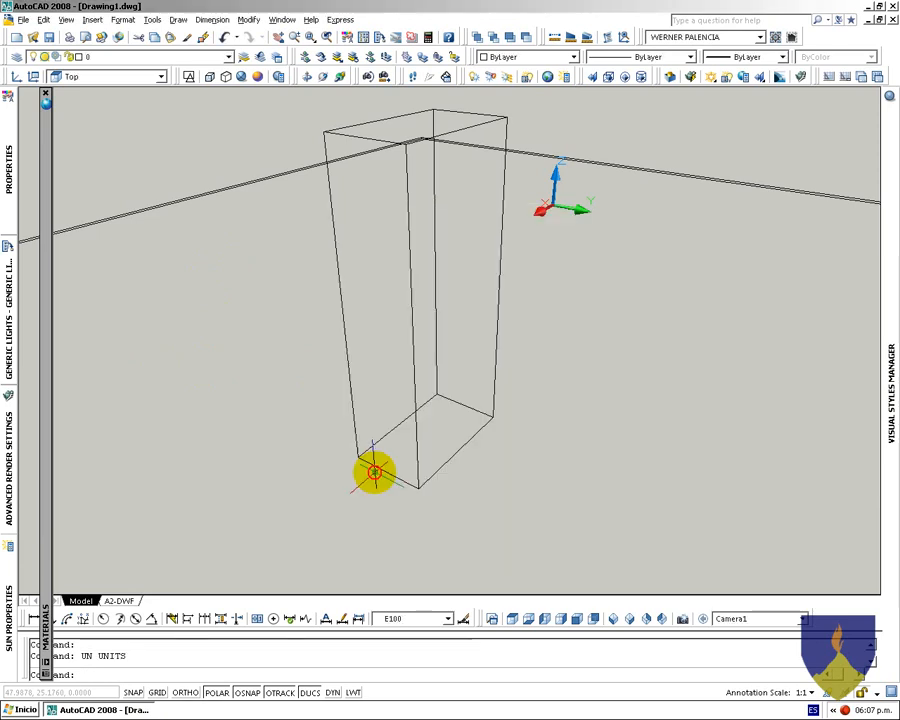
# Turn the sun's status on and try a render of the Camera1 view
pyautogui.moveTo(8, 592)
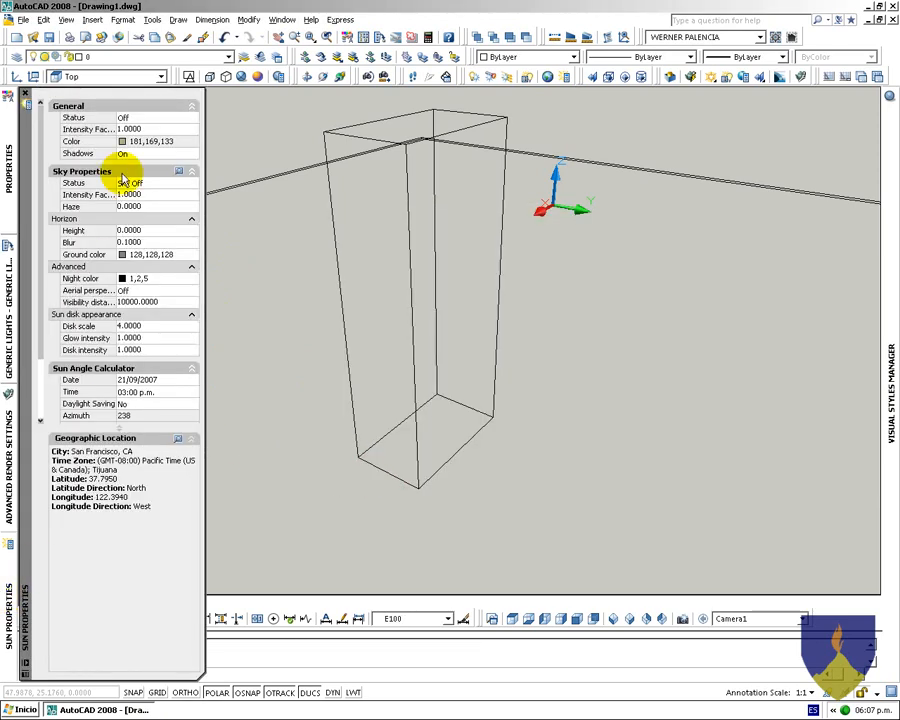
pyautogui.click(140, 118)
pyautogui.click(140, 131)
pyautogui.write('RR')
pyautogui.press('Return')
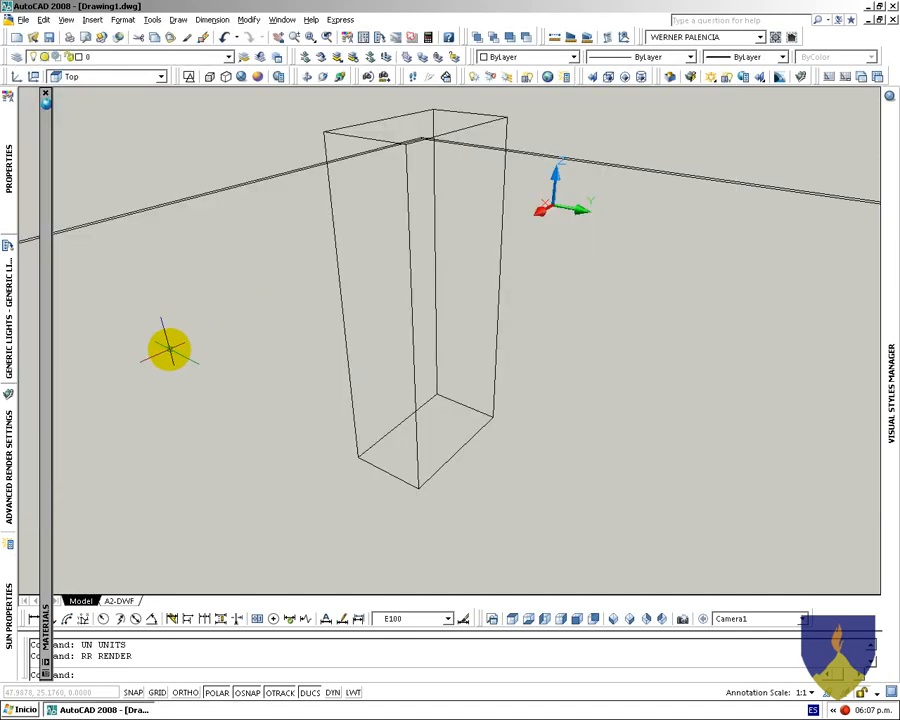
# Set the sky status to Sky Background and Illumination, render the Camera1 view and close the finished render
pyautogui.moveTo(14, 578)
pyautogui.click(173, 184)
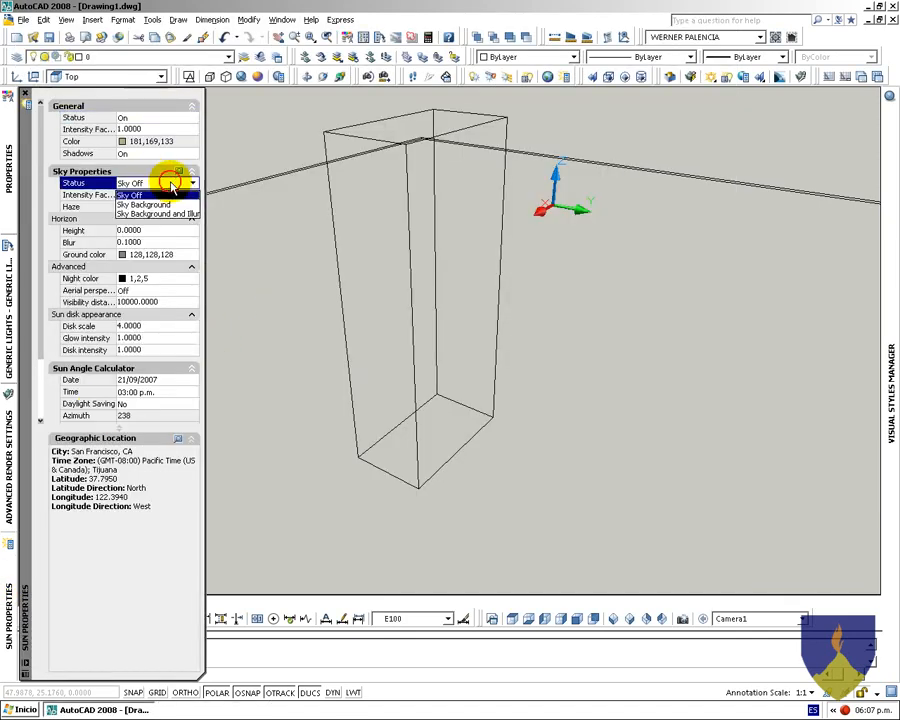
pyautogui.click(163, 214)
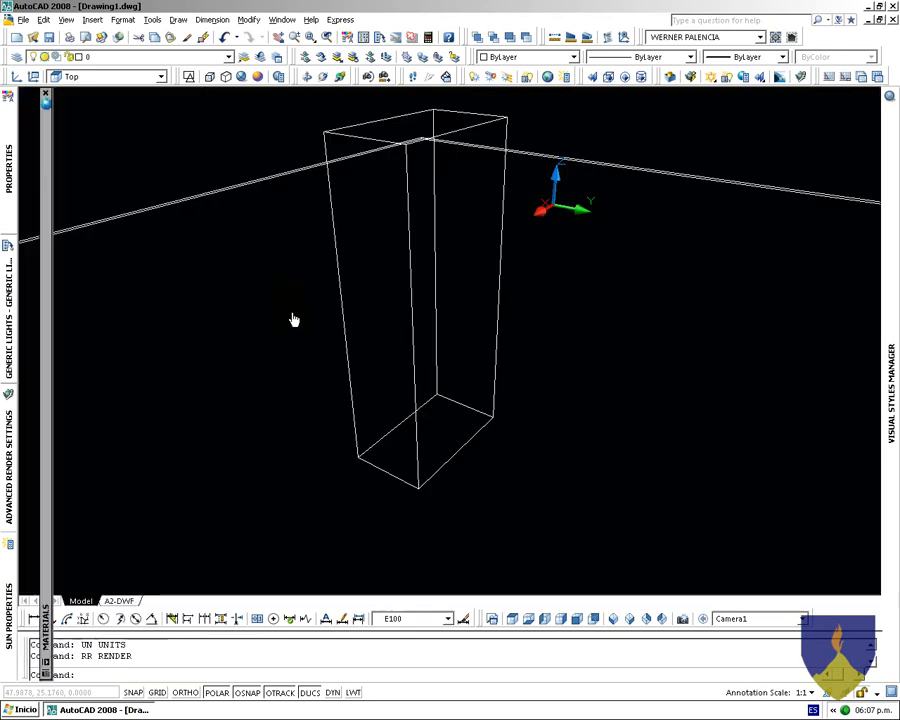
pyautogui.click(303, 342)
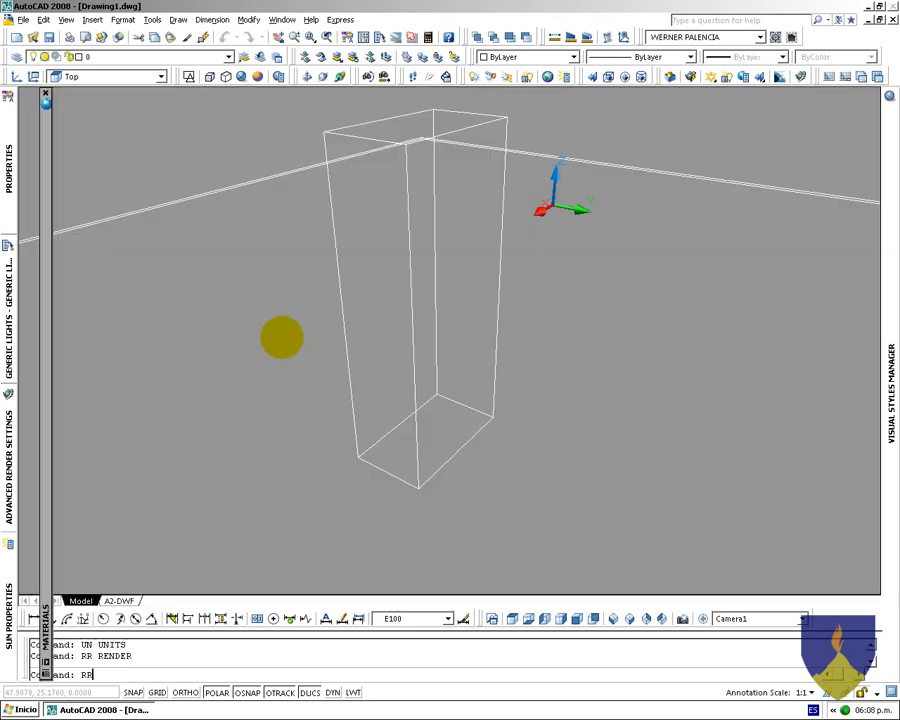
pyautogui.press('Return')
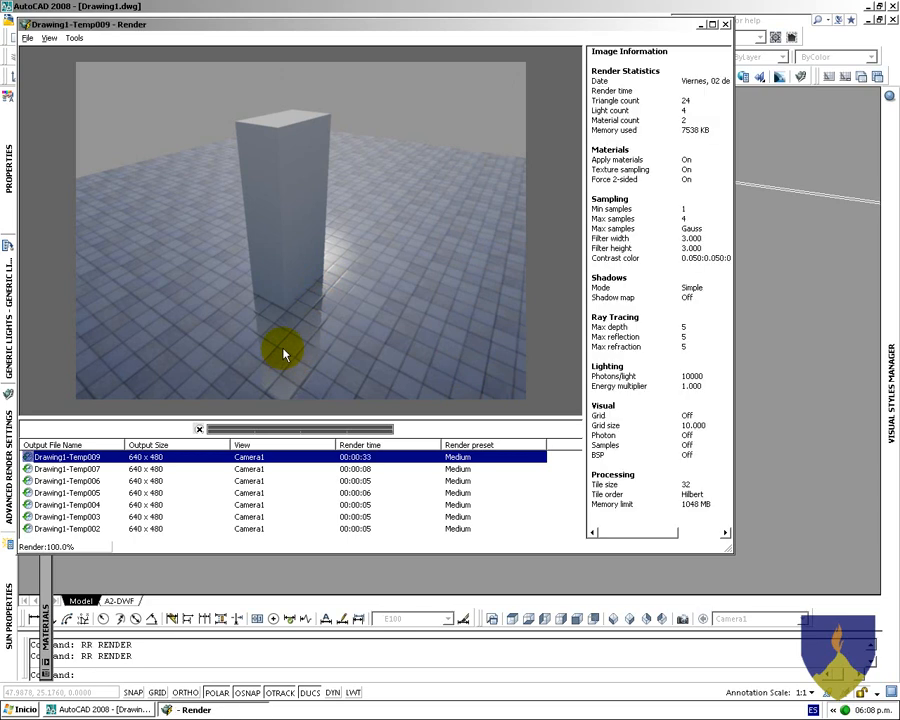
pyautogui.press('Escape')
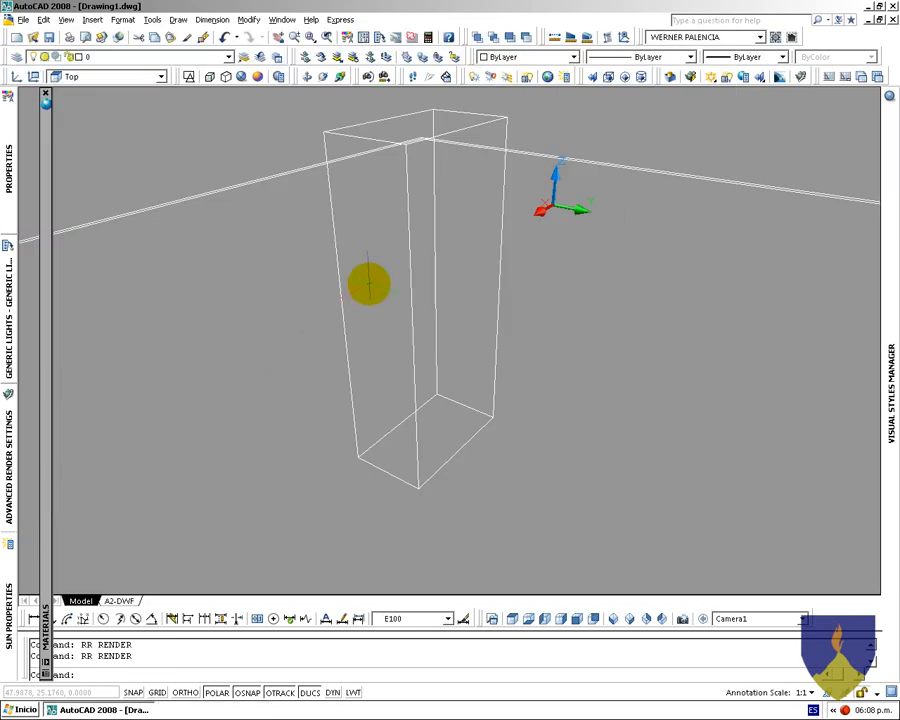
# Set the drawing's lighting intensity units to Generic
pyautogui.write('UN')
pyautogui.press('Return')
pyautogui.click(380, 450)
pyautogui.click(362, 482)
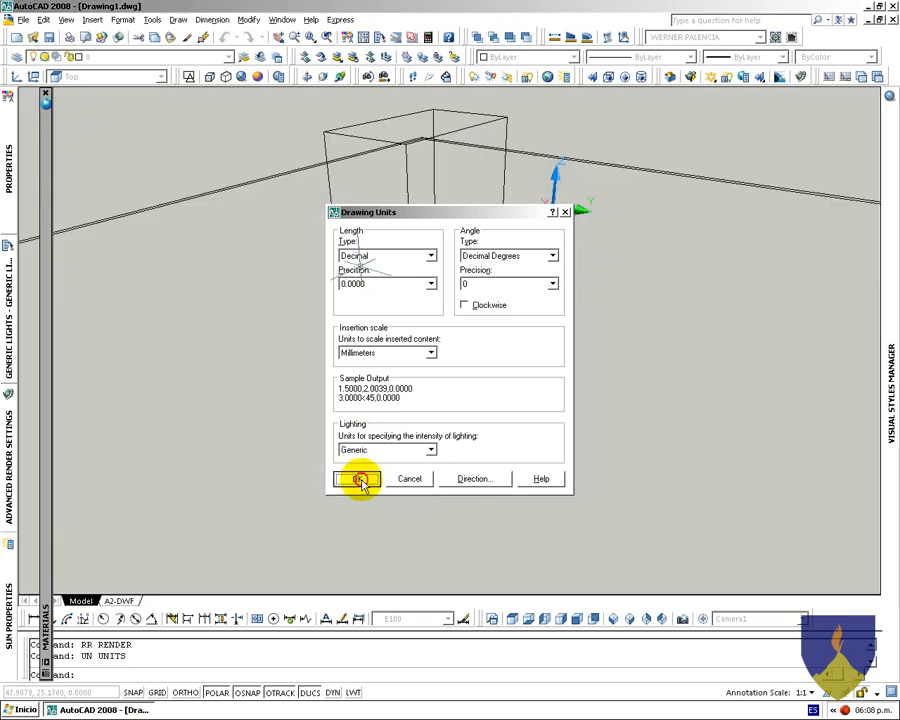
pyautogui.click(352, 479)
# Turn the sun's status off and render the Camera1 view with the point lights only
pyautogui.moveTo(13, 414)
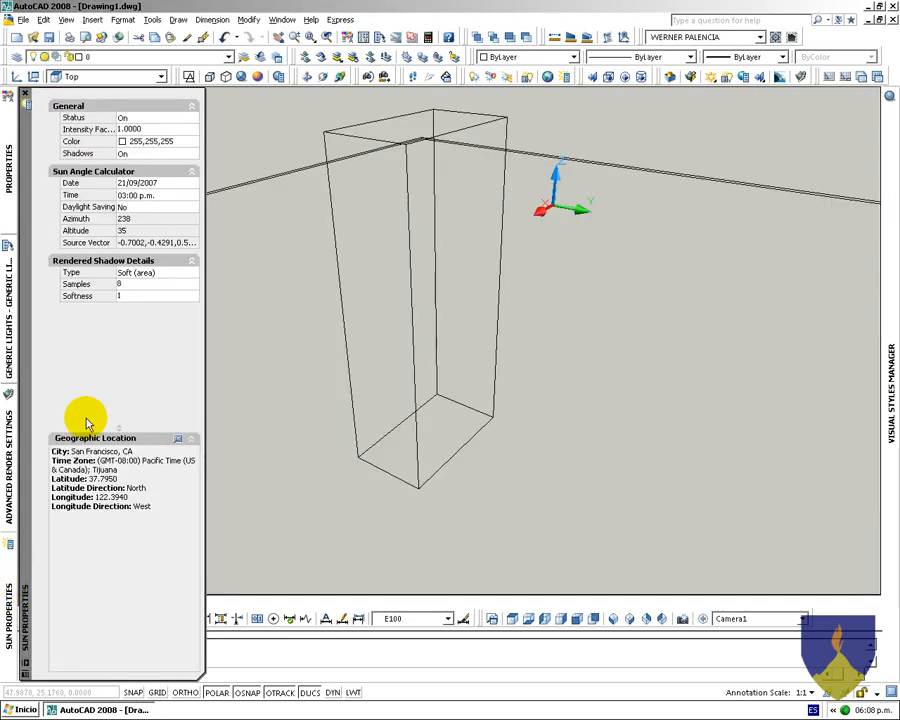
pyautogui.click(136, 117)
pyautogui.click(141, 140)
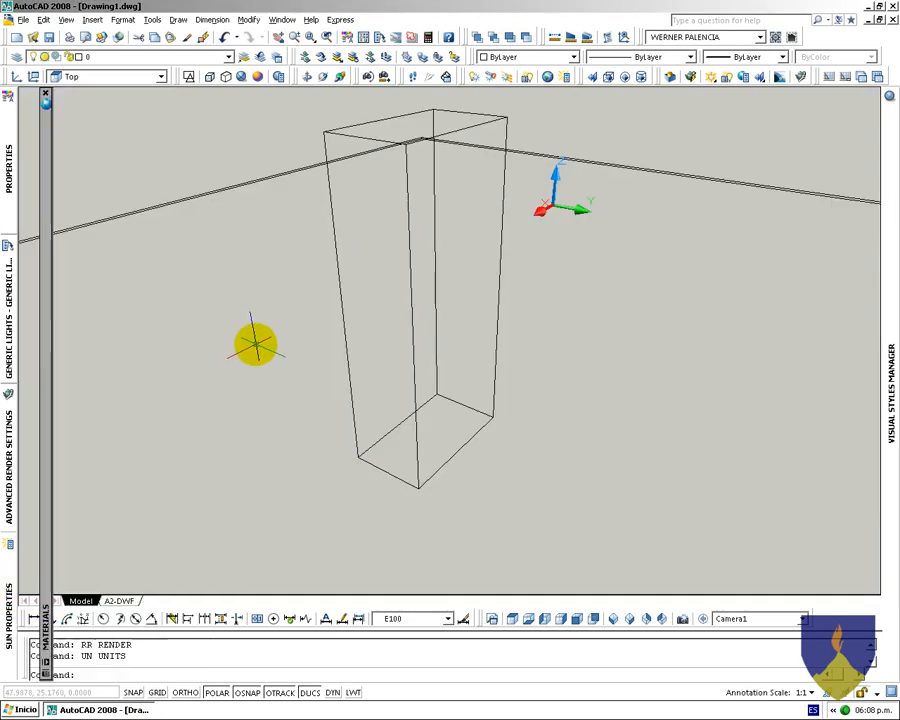
pyautogui.write('RR')
pyautogui.press('Return')
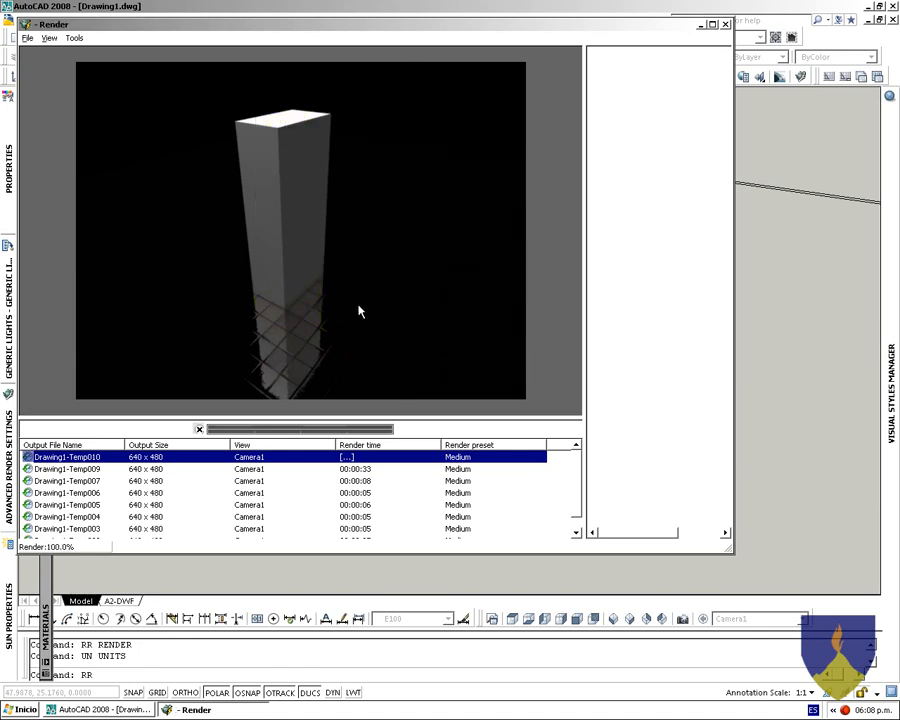
# Compare the renders Drawing1-Temp009 and Drawing1-Temp010 in the render history, ending on the sunlit one, and close the render window
pyautogui.click(261, 470)
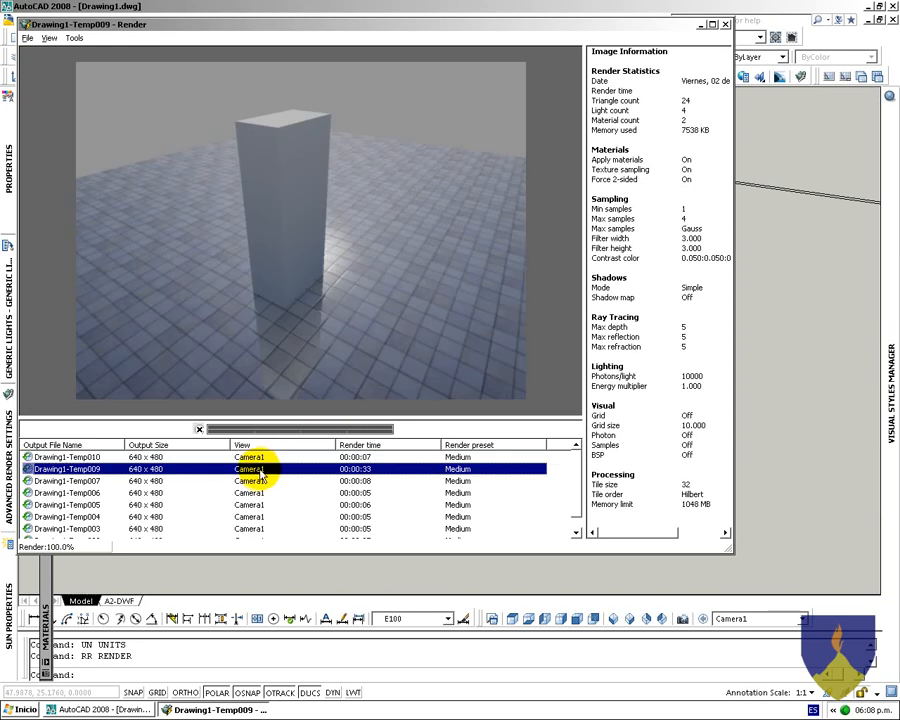
pyautogui.click(260, 457)
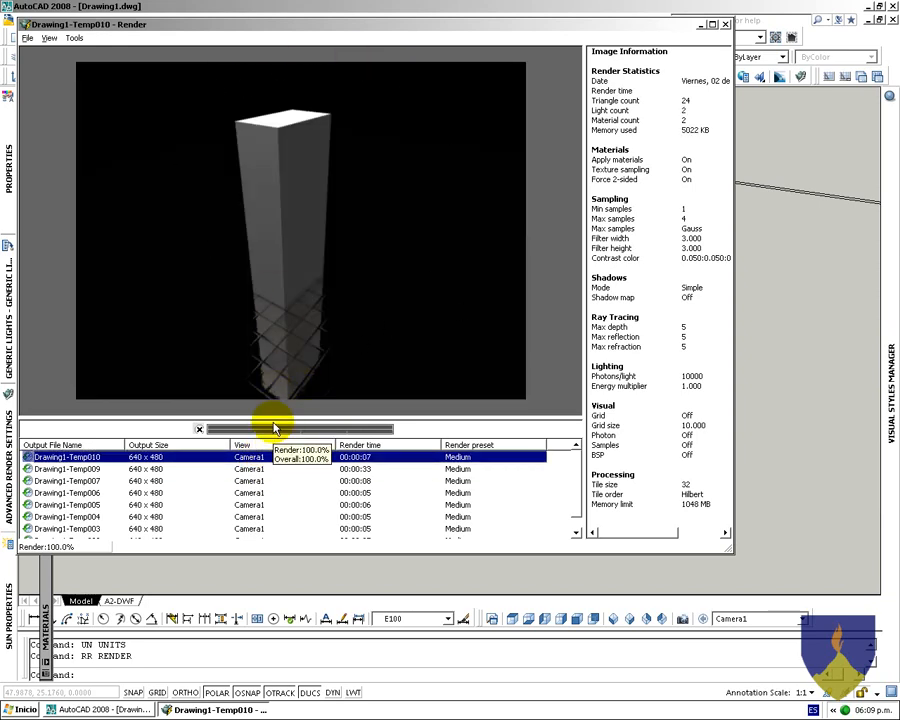
pyautogui.click(267, 468)
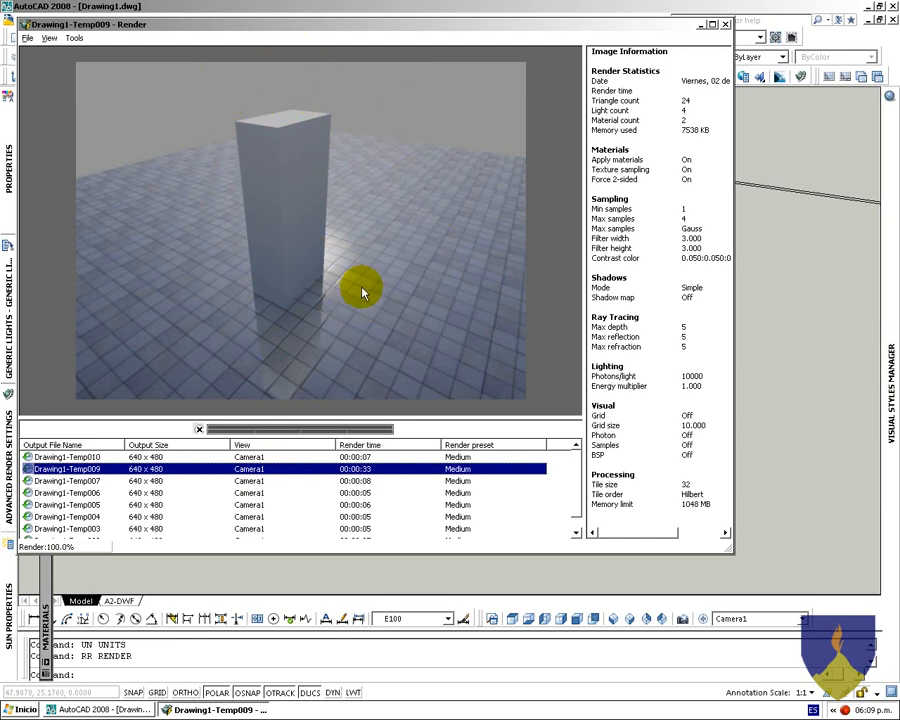
pyautogui.hotkey('alt', 'F4')
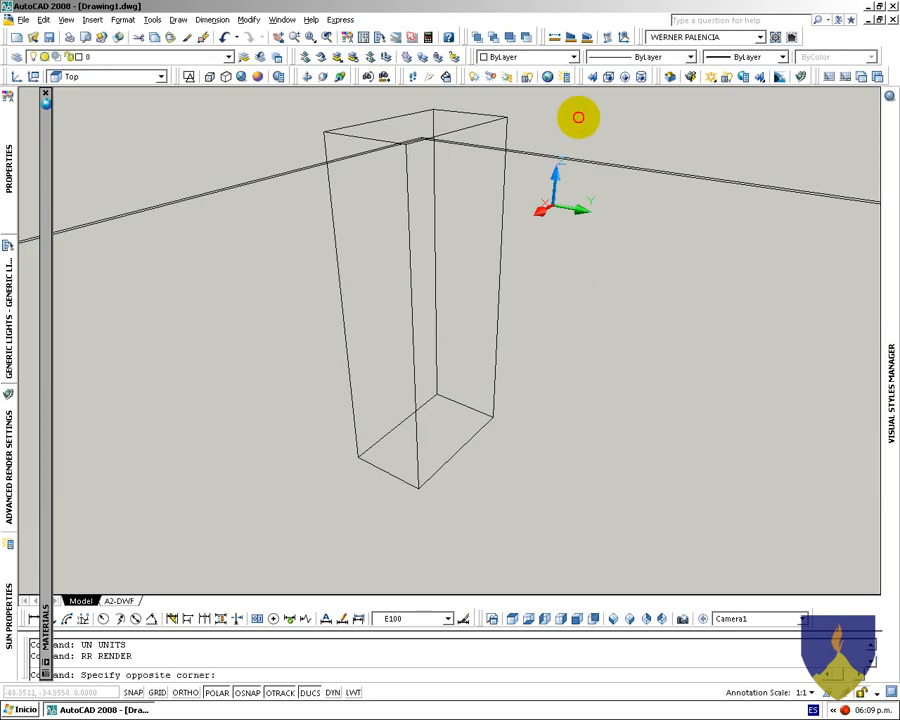
# Display the model in 2D wireframe and switch to the top view
pyautogui.moveTo(578, 118); pyautogui.dragTo(546, 128)
pyautogui.scroll(-4, 384, 325)
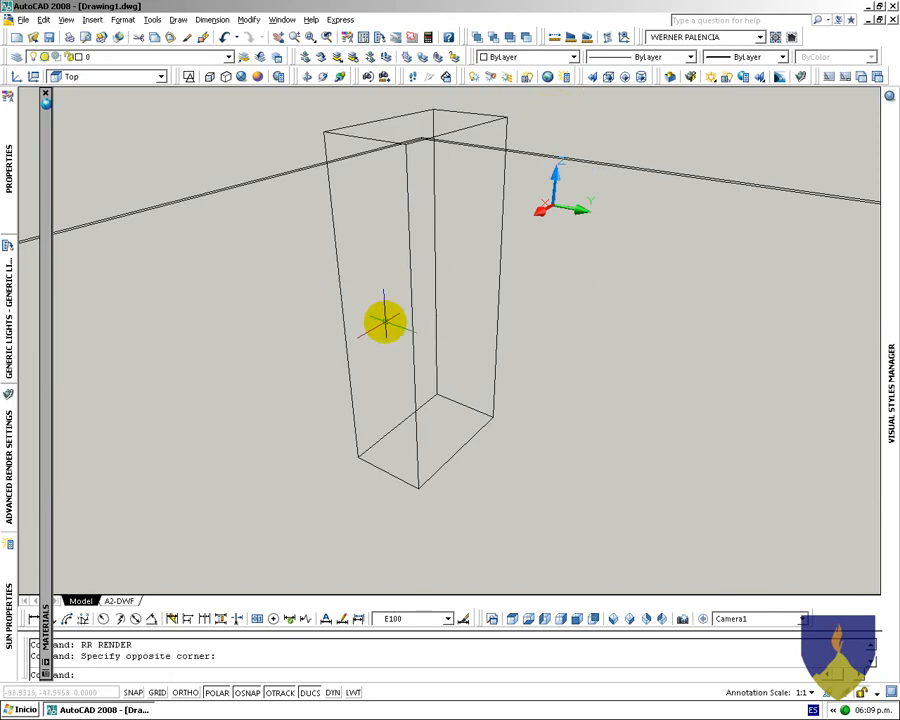
pyautogui.click(211, 80)
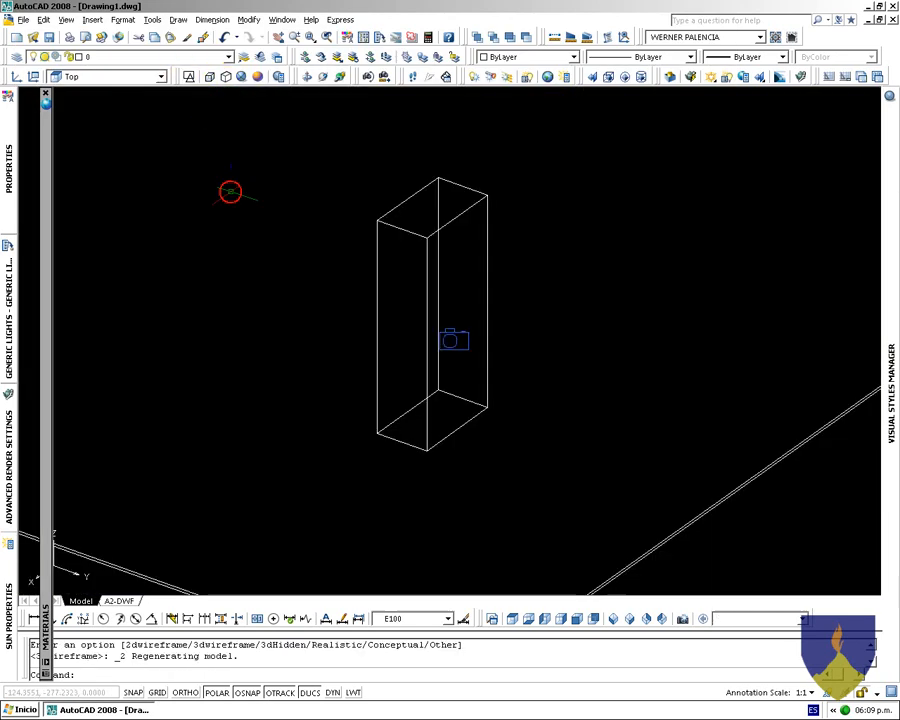
pyautogui.click(512, 618)
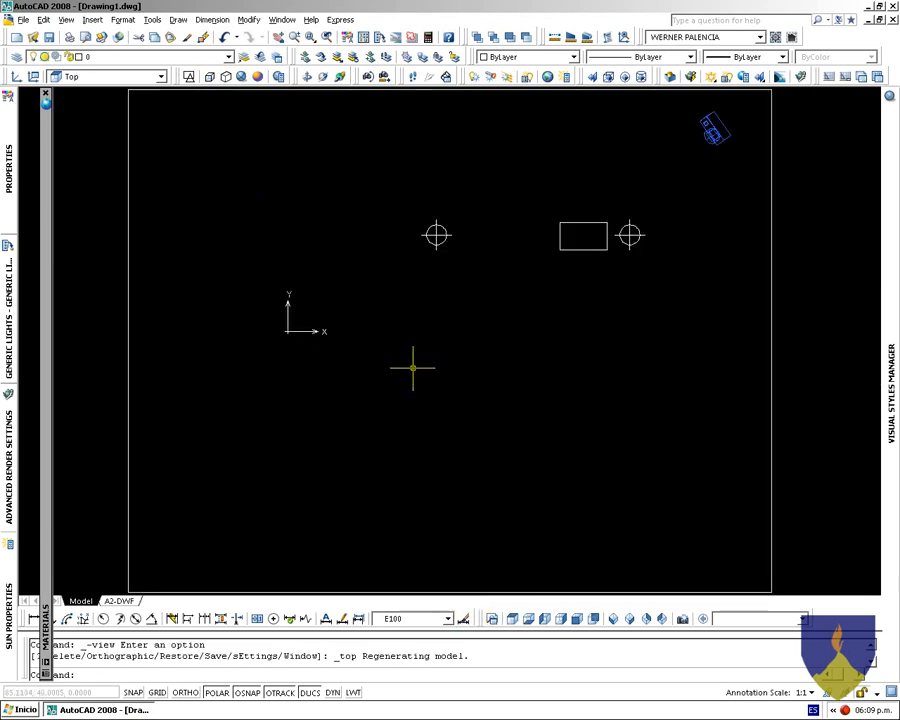
# Place a generic spotlight with its source near the floor's right side, below the column in plan, and its target at the column's lower-right corner
pyautogui.moveTo(50, 316)
pyautogui.click(75, 256)
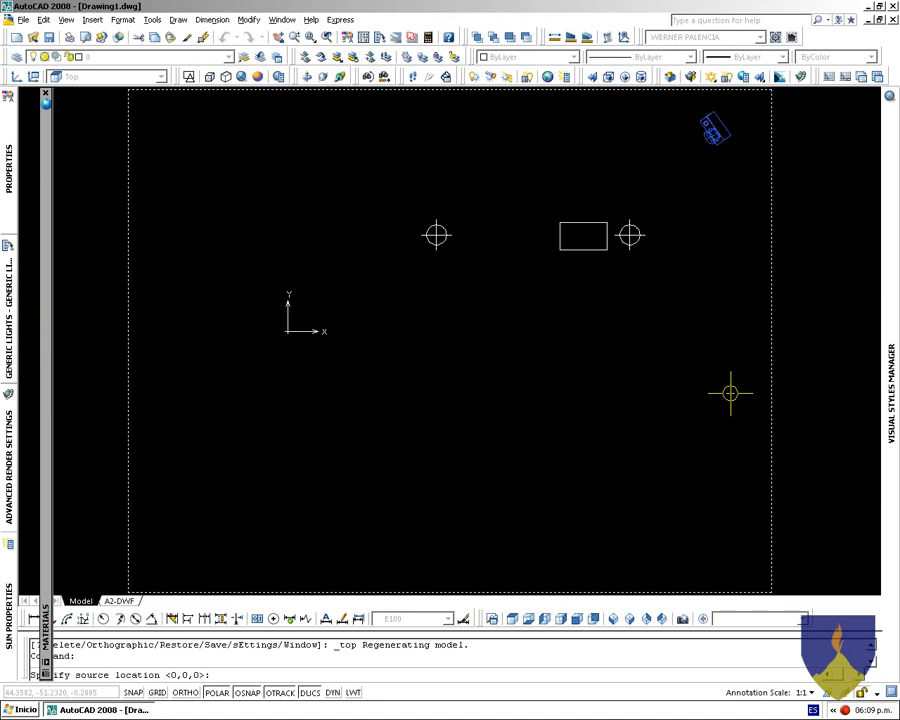
pyautogui.click(715, 387)
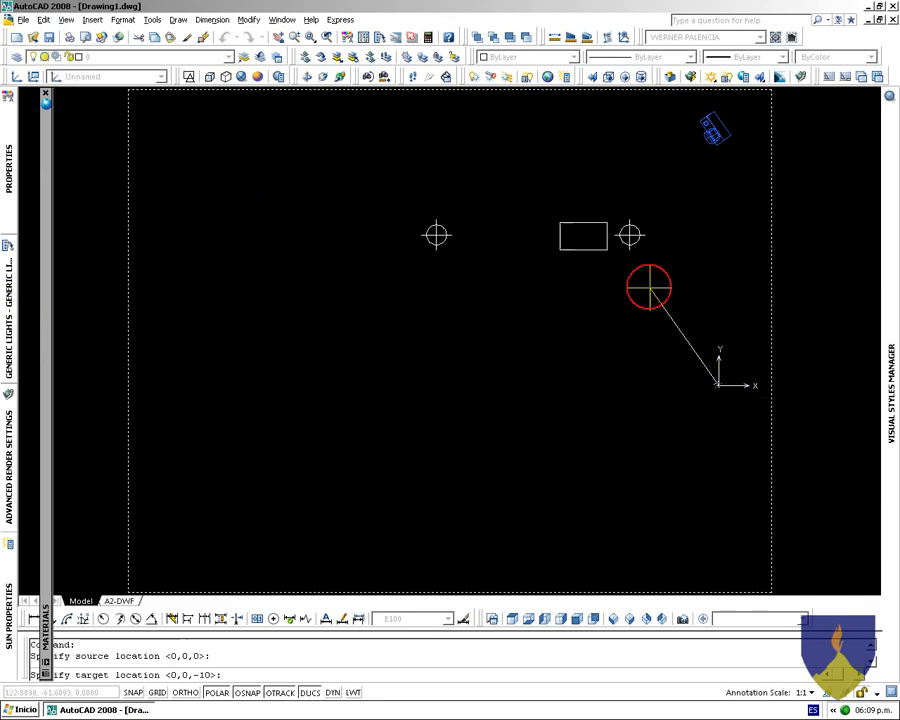
pyautogui.click(605, 248)
# Switch to the right view and raise the spotlight's source well above the floor, keeping it aimed at the column's base
pyautogui.click(561, 618)
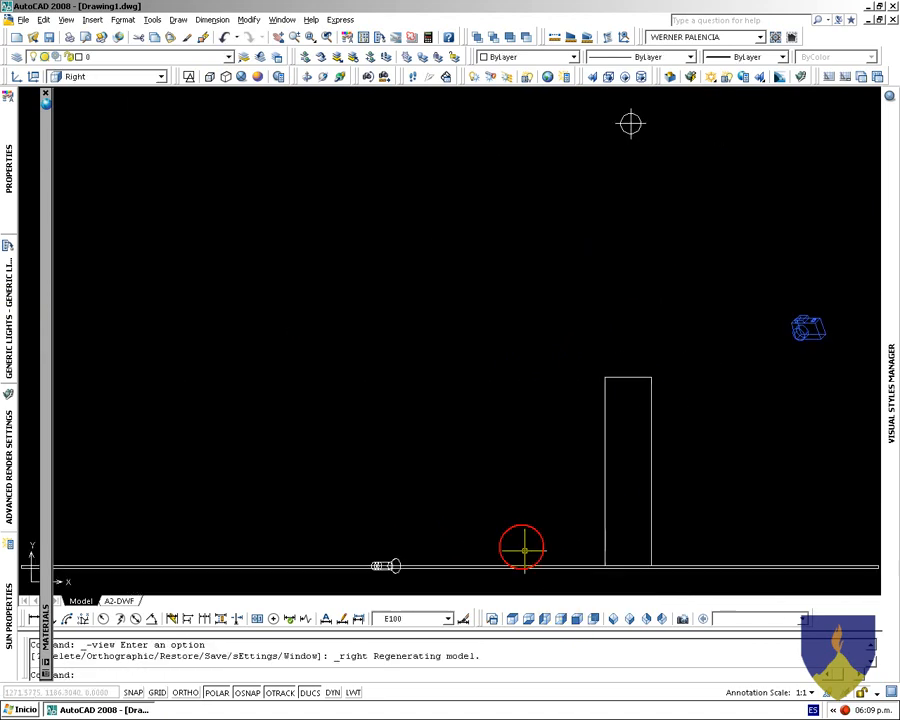
pyautogui.click(393, 562)
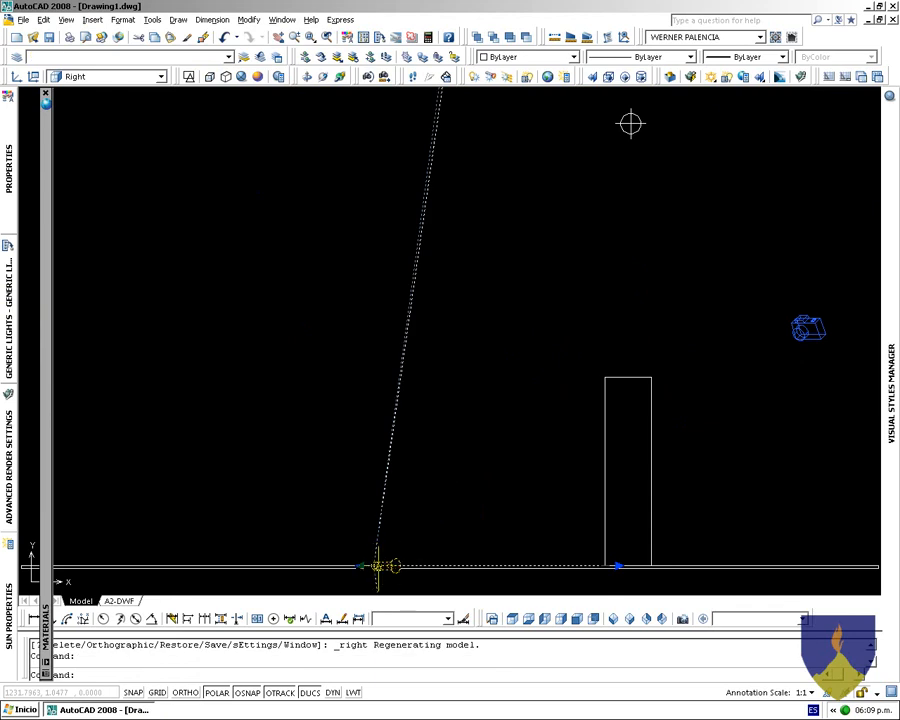
pyautogui.click(360, 566)
pyautogui.scroll(-3, 372, 342)
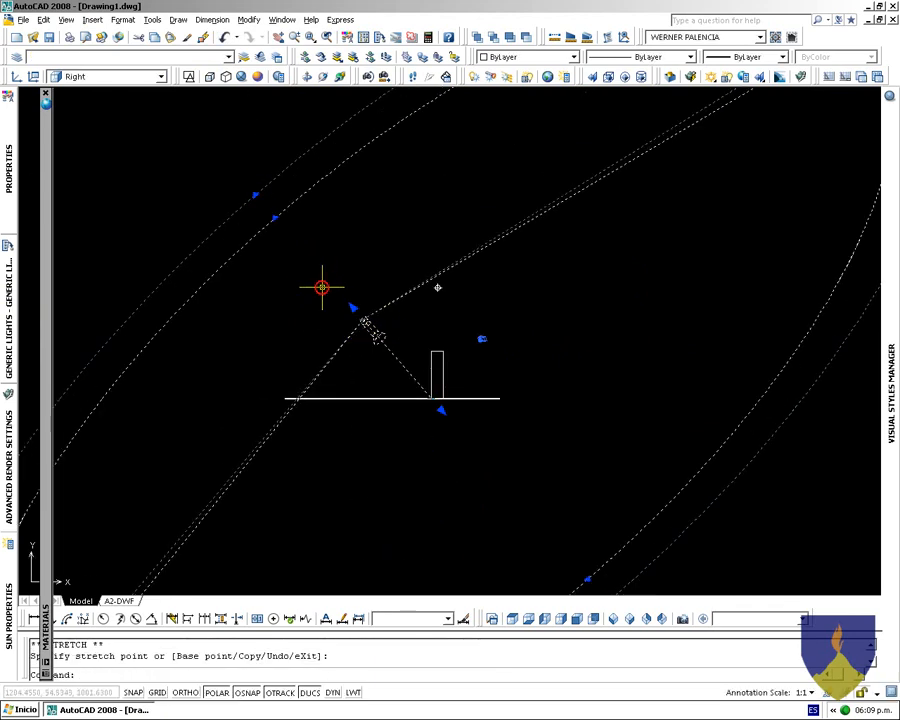
# Show the top view and narrow the spotlight's hotspot and falloff cones so they close in on the column and floor
pyautogui.click(255, 195)
pyautogui.click(370, 364)
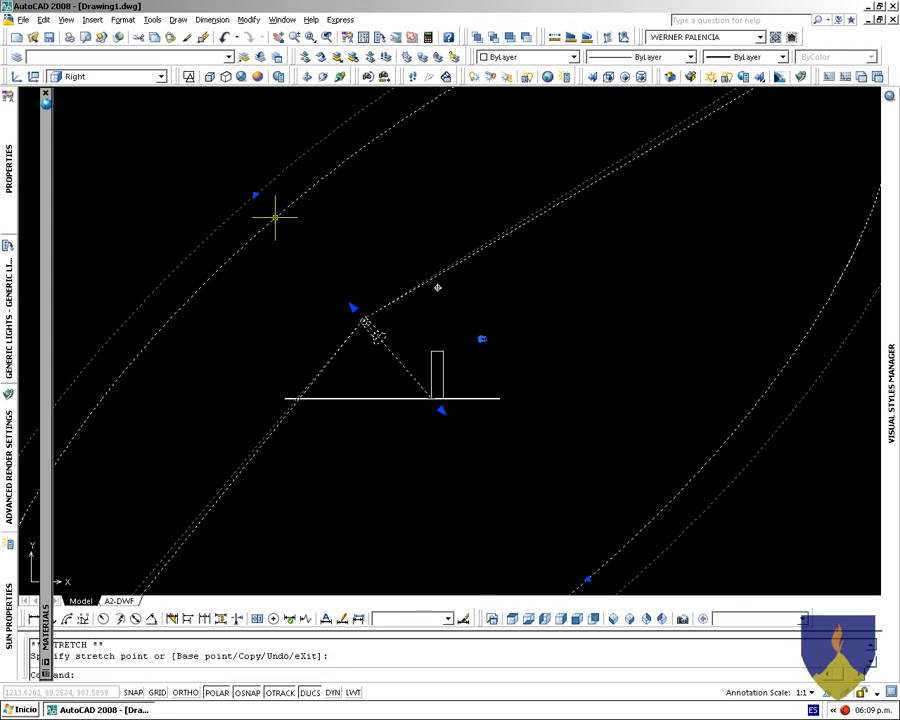
pyautogui.click(512, 618)
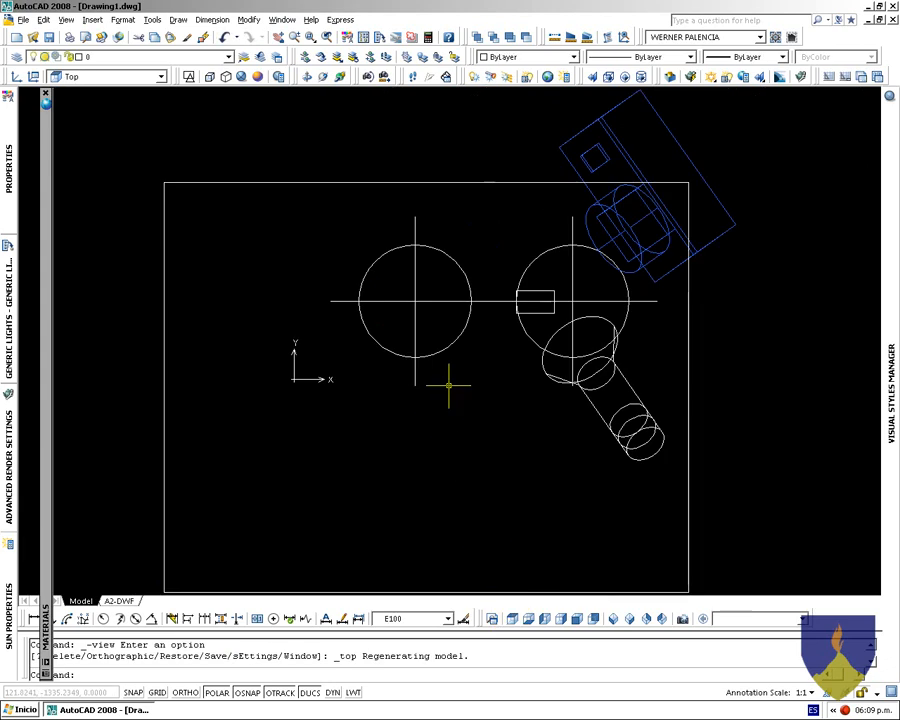
pyautogui.click(649, 412)
pyautogui.click(609, 454)
pyautogui.click(587, 446)
pyautogui.scroll(-5, 600, 465)
pyautogui.scroll(1, 649, 429)
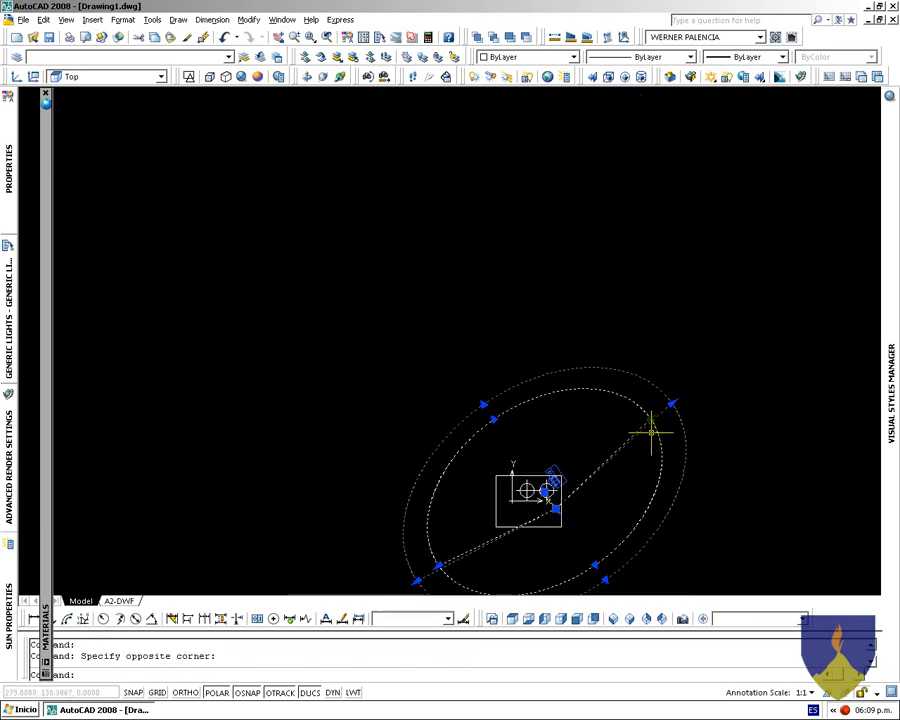
pyautogui.click(651, 424)
pyautogui.scroll(3, 630, 465)
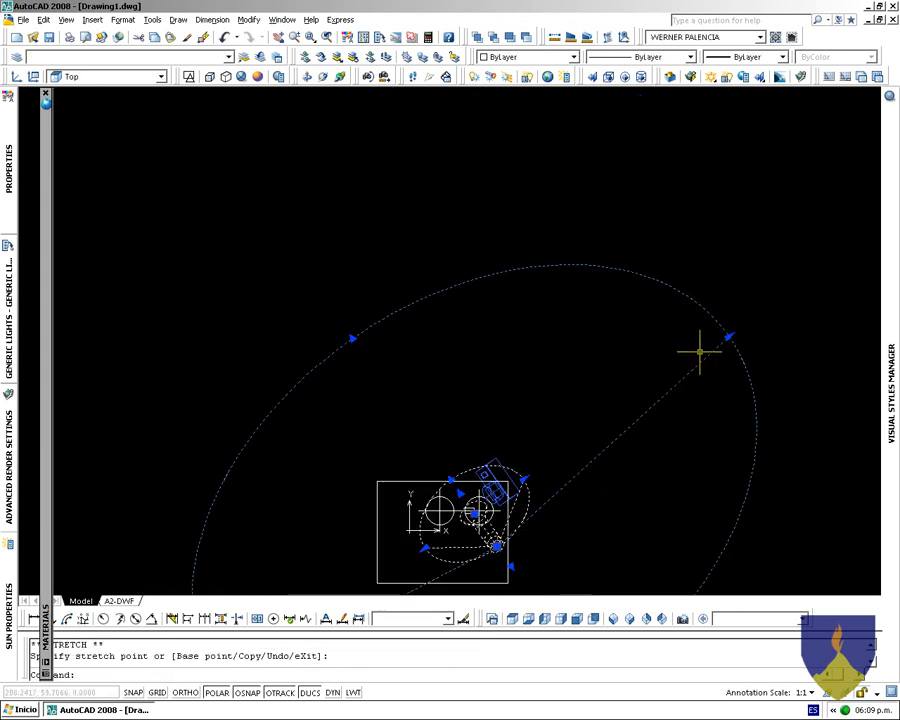
pyautogui.click(729, 336)
pyautogui.click(515, 389)
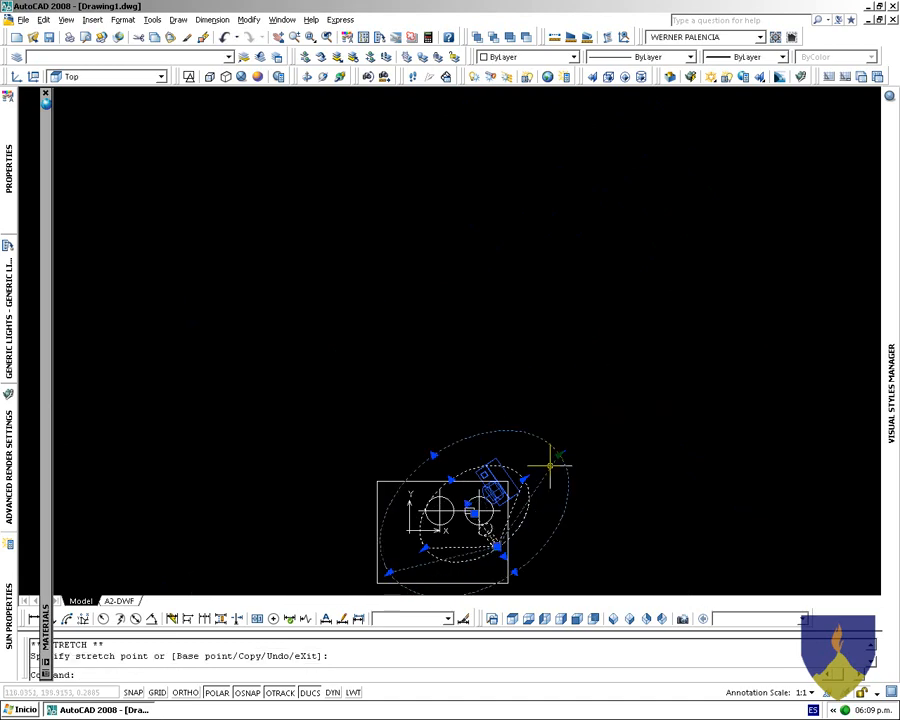
# Try a much tighter spotlight falloff cone around the column's base with a shifted target, and undo these edits
pyautogui.scroll(3, 559, 491)
pyautogui.moveTo(558, 307); pyautogui.dragTo(558, 197, button='middle')
pyautogui.scroll(3, 547, 344)
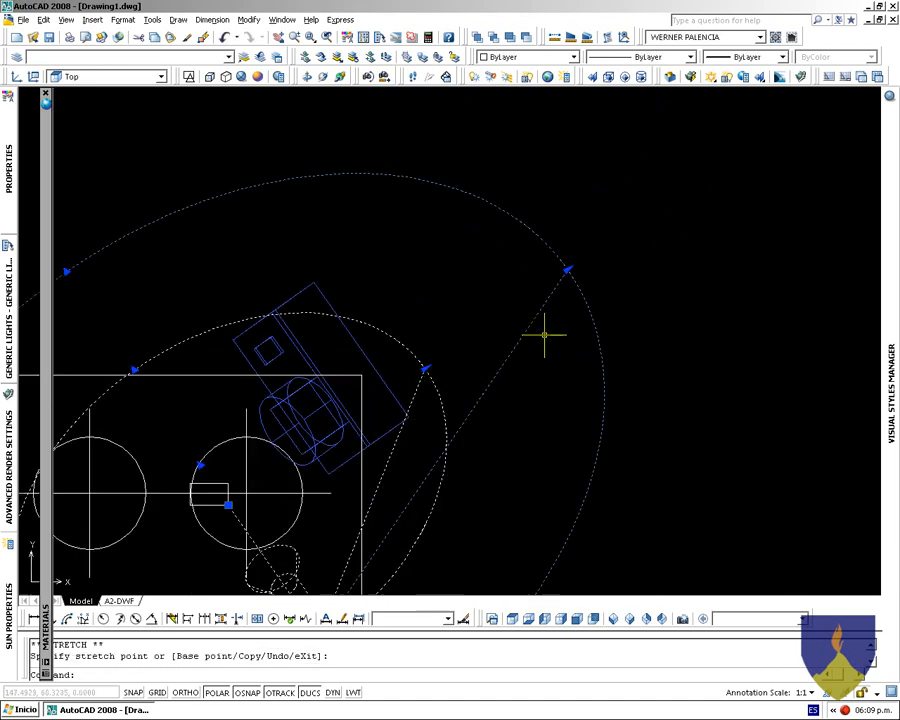
pyautogui.click(564, 270)
pyautogui.click(386, 322)
pyautogui.moveTo(322, 456); pyautogui.dragTo(413, 255, button='middle')
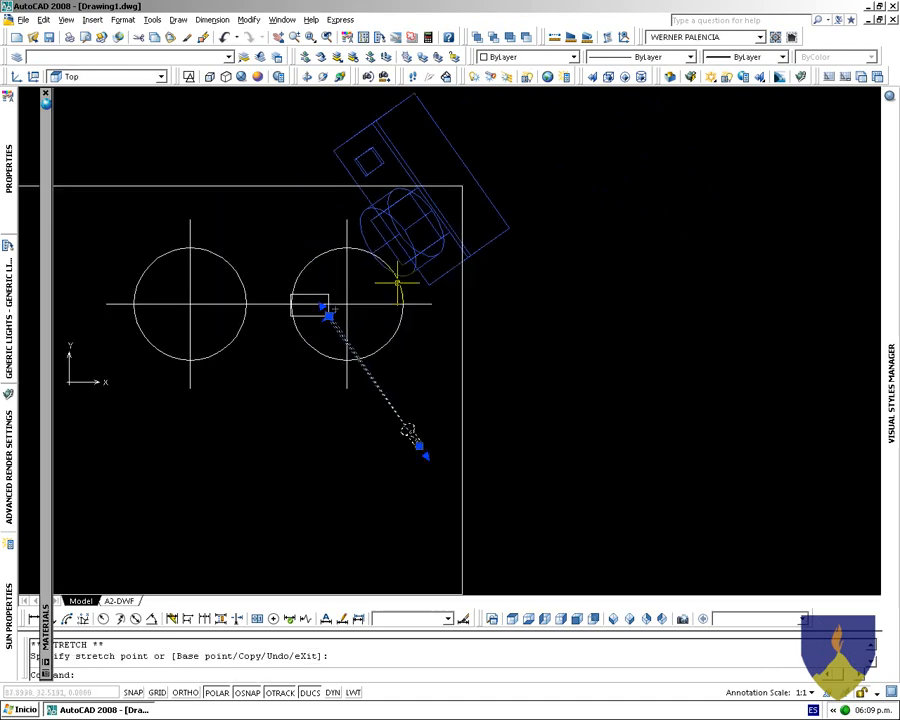
pyautogui.scroll(5, 345, 322)
pyautogui.click(225, 330)
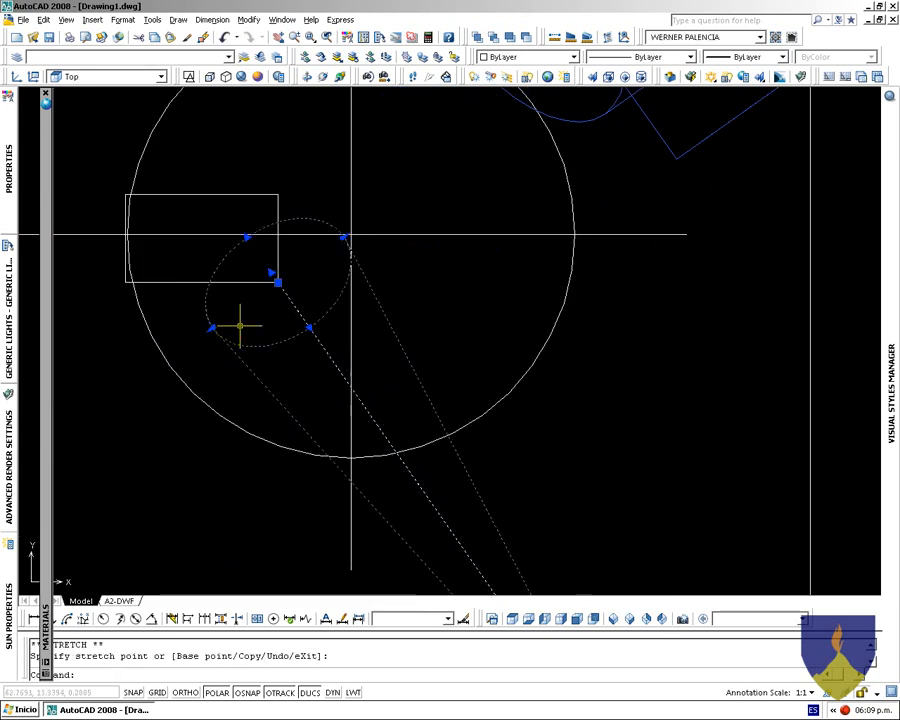
pyautogui.scroll(-3, 262, 317)
pyautogui.scroll(3, 287, 301)
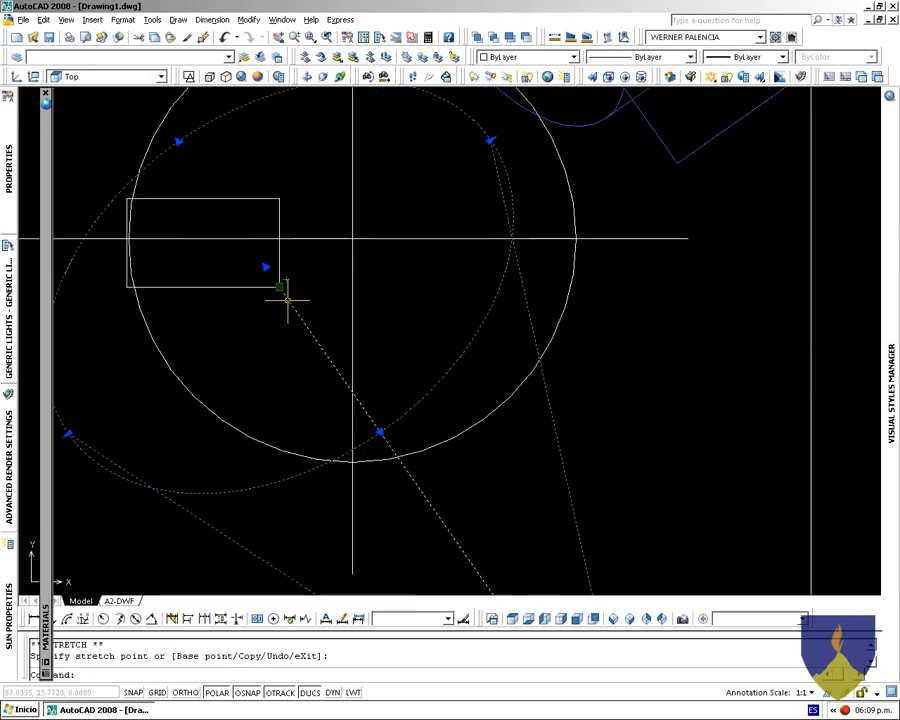
pyautogui.scroll(-5, 345, 311)
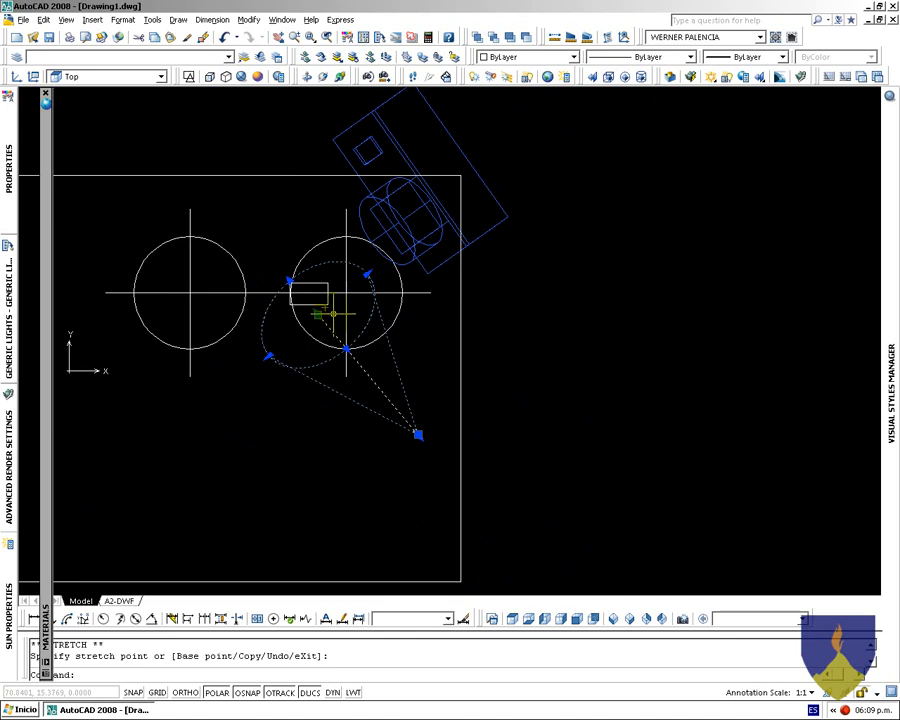
pyautogui.scroll(5, 333, 314)
pyautogui.hotkey('ctrl', 'z')
pyautogui.scroll(-5, 367, 328)
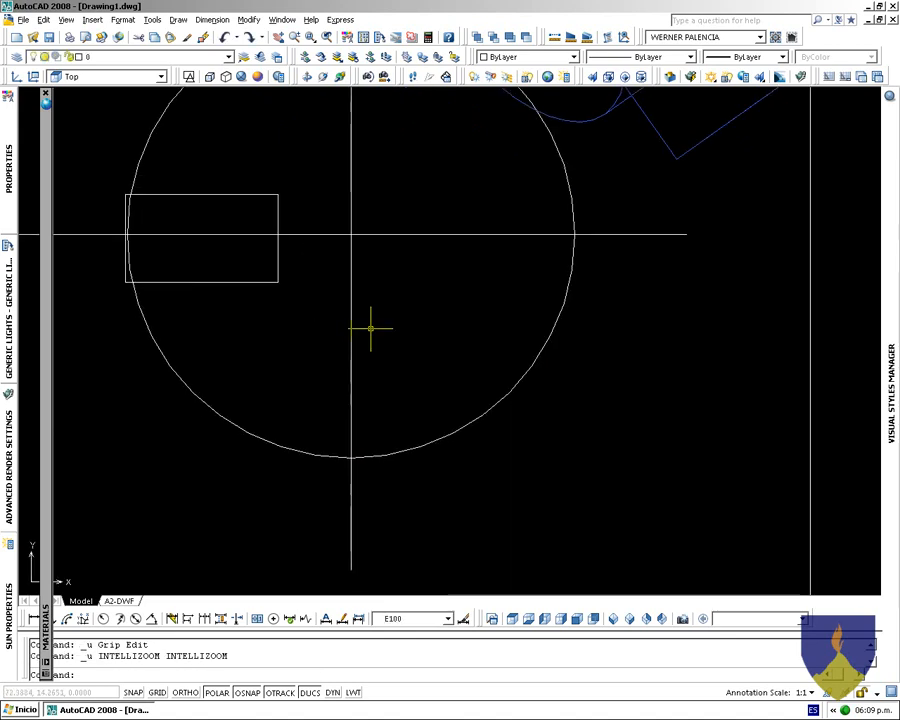
pyautogui.moveTo(411, 435)
pyautogui.mouseDown(button='middle')
pyautogui.moveTo(408, 428)
pyautogui.moveTo(395, 452)
pyautogui.mouseUp(button='middle')
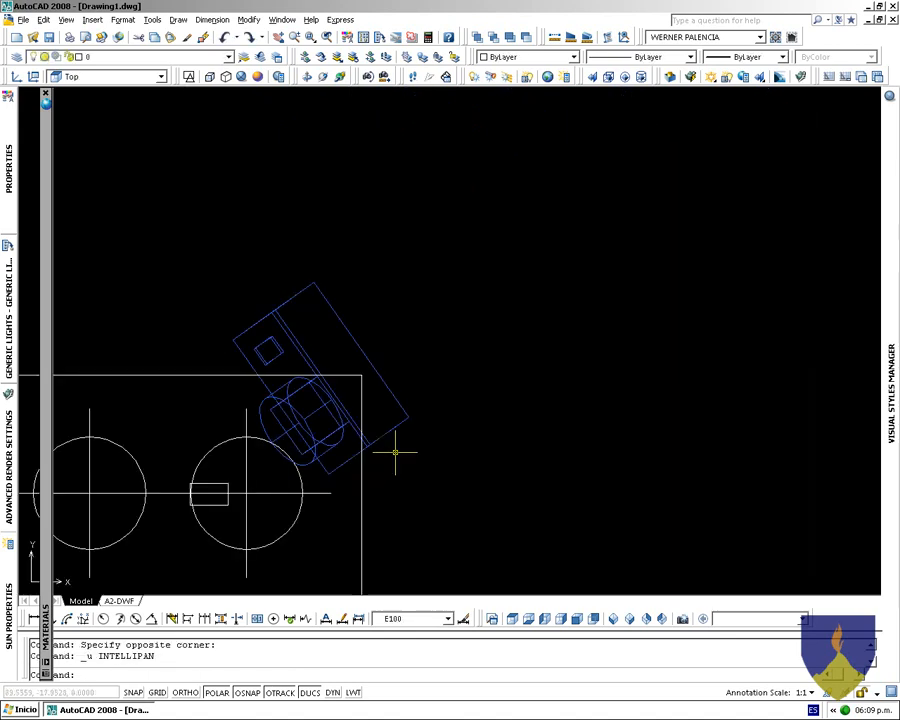
# Select the spotlight in plan and narrow its hotspot to an angle of 27 and its falloff to 46 around the column
pyautogui.scroll(-3, 339, 284)
pyautogui.click(312, 461)
pyautogui.click(378, 309)
pyautogui.scroll(3, 330, 369)
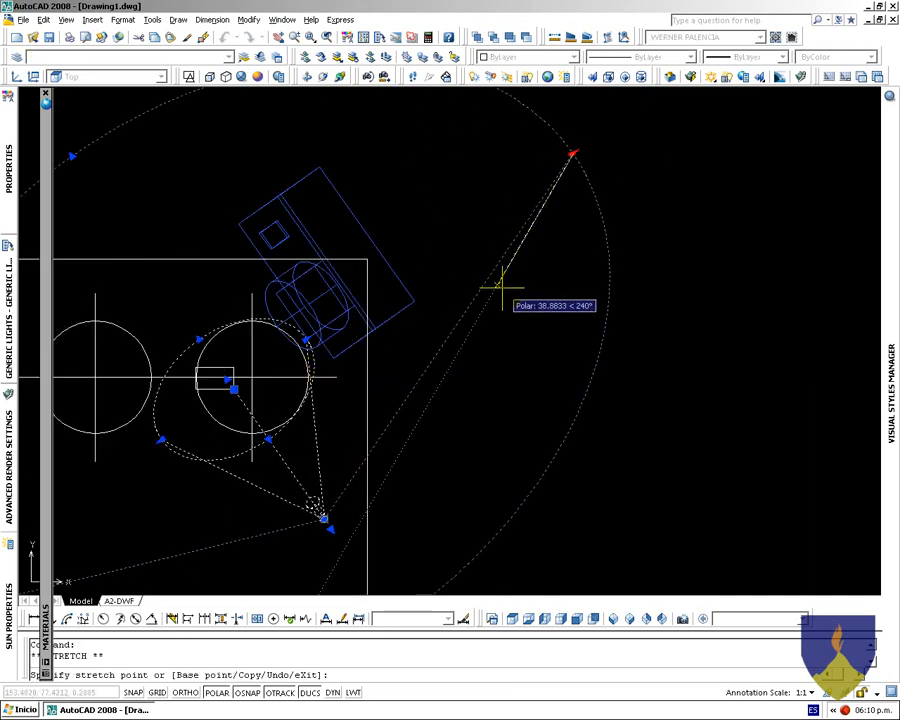
pyautogui.click(392, 357)
pyautogui.scroll(3, 366, 355)
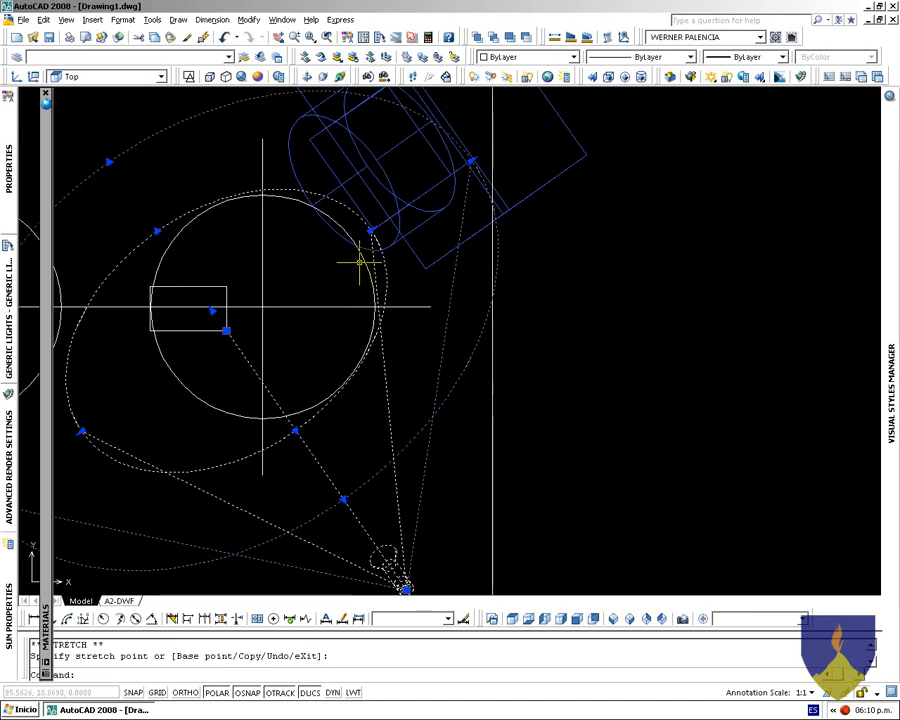
pyautogui.click(370, 230)
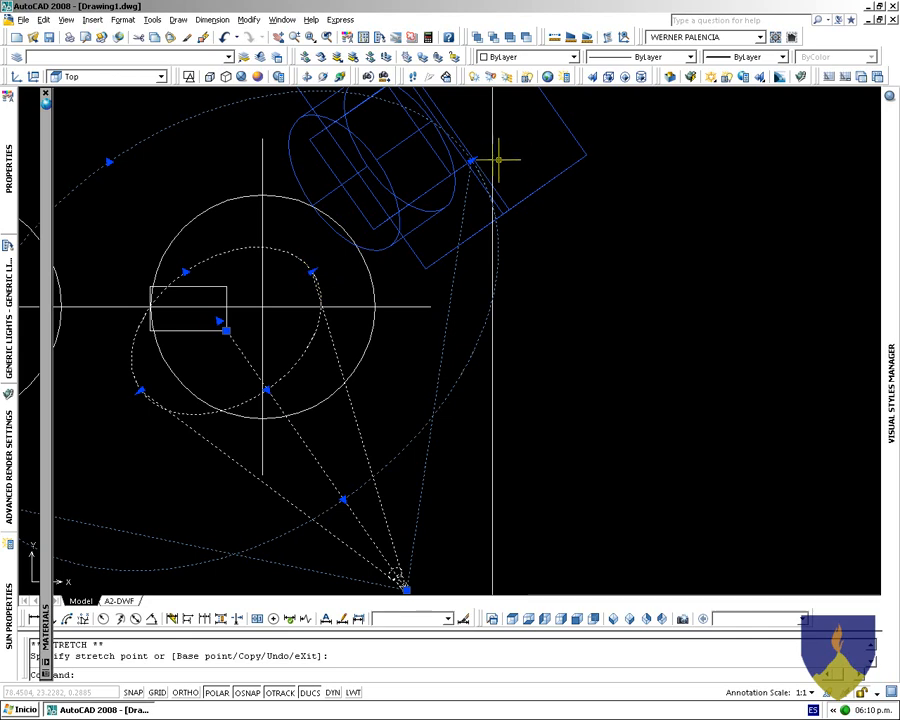
pyautogui.click(410, 280)
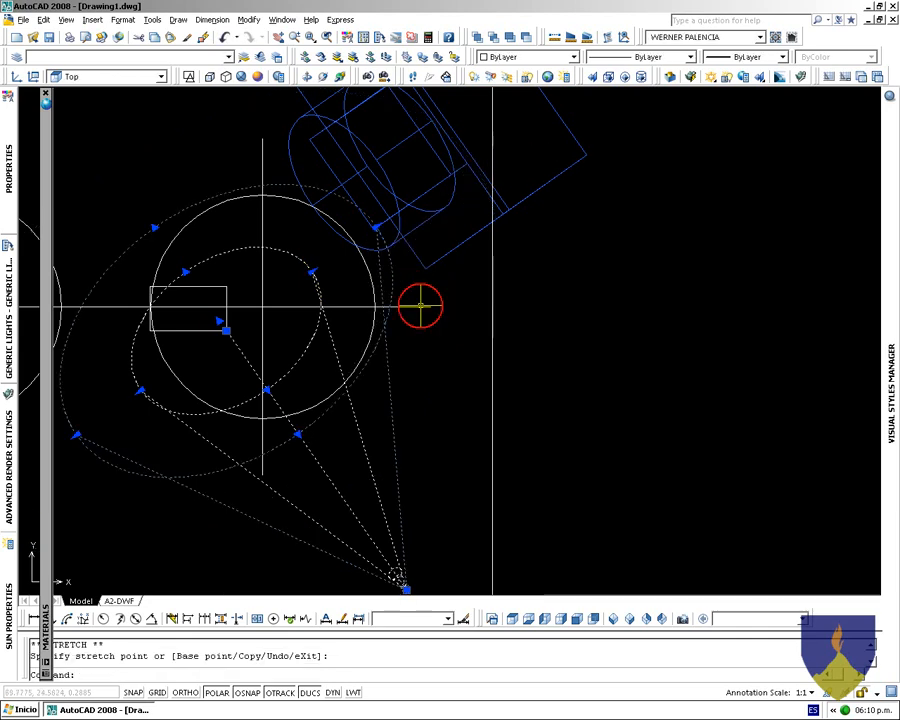
pyautogui.scroll(-3, 460, 337)
pyautogui.press('Escape')
# Select the spotlight and examine its general properties, such as the hotspot angle, falloff angle and intensity factor
pyautogui.click(446, 478)
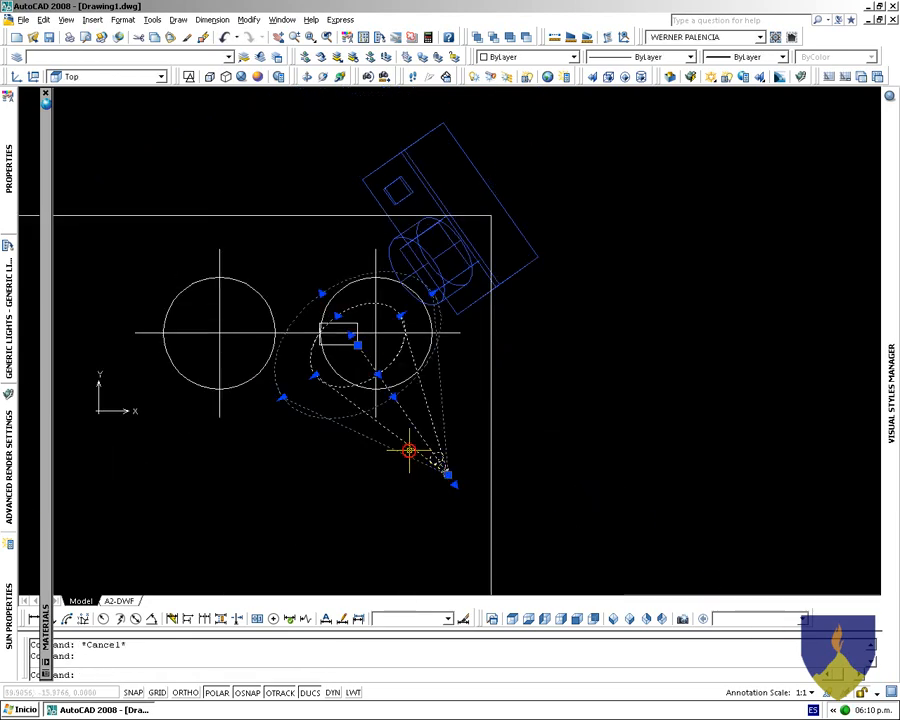
pyautogui.moveTo(9, 140)
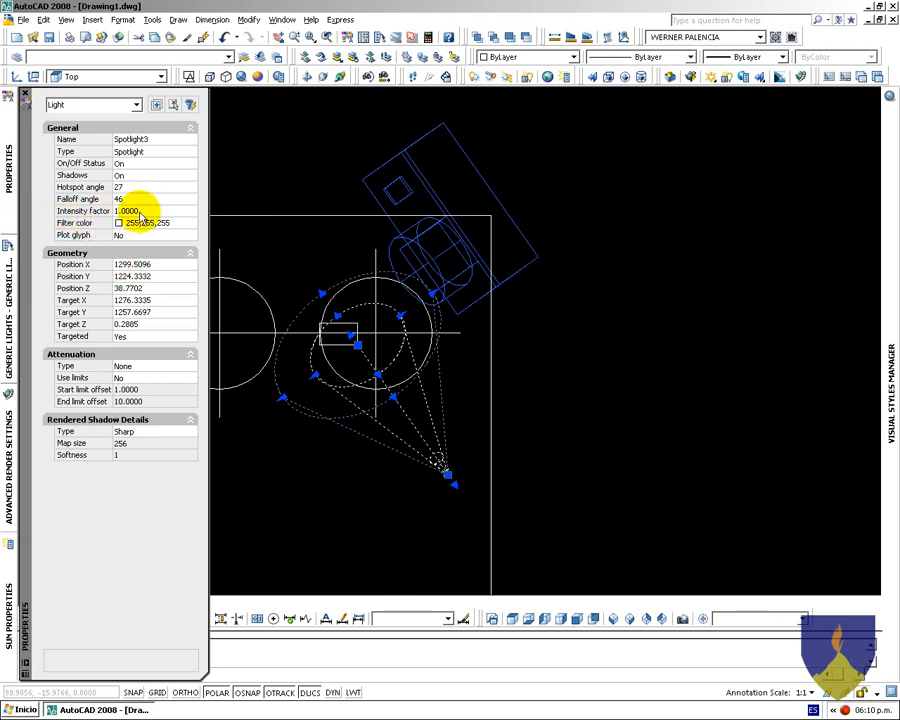
pyautogui.middleClick(413, 374)
pyautogui.middleClick(413, 374)
pyautogui.click(634, 437)
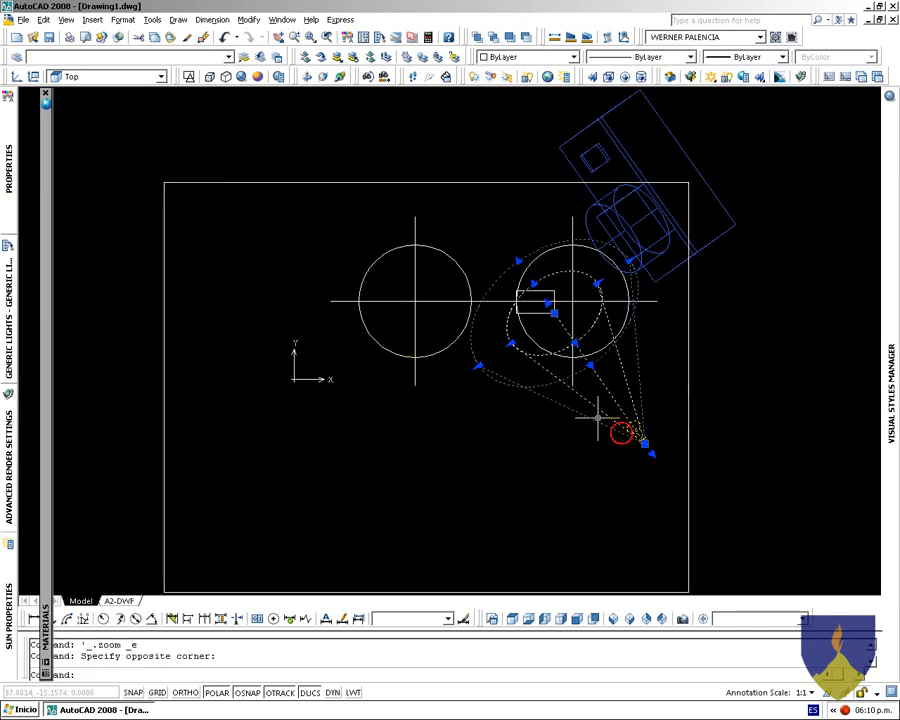
pyautogui.moveTo(10, 170)
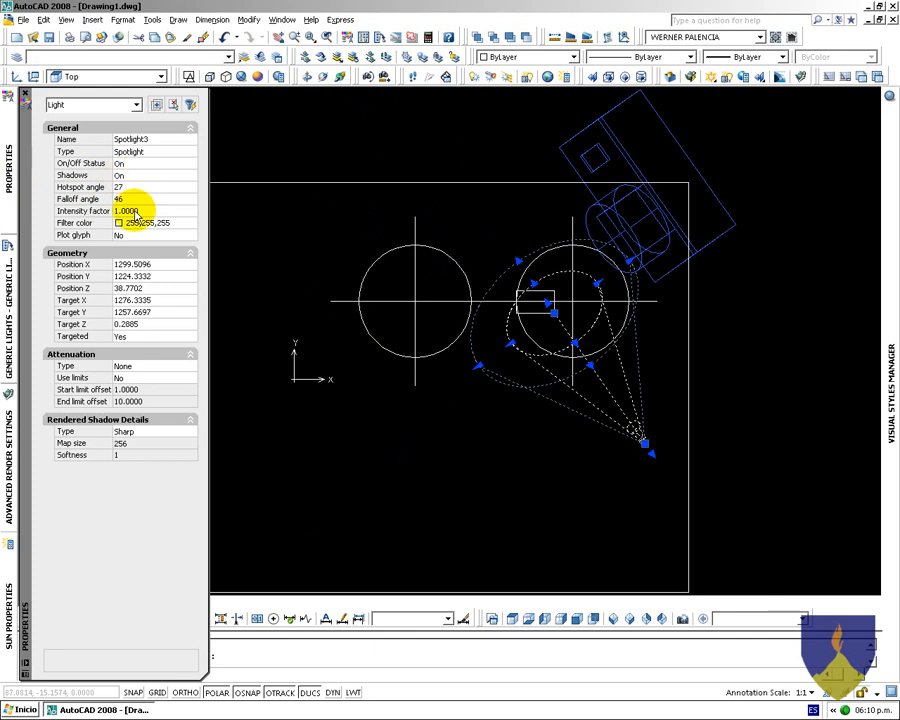
# Restore the Camera1 view, render the column under the spotlight and close the render window
pyautogui.click(740, 618)
pyautogui.click(742, 630)
pyautogui.write('R')
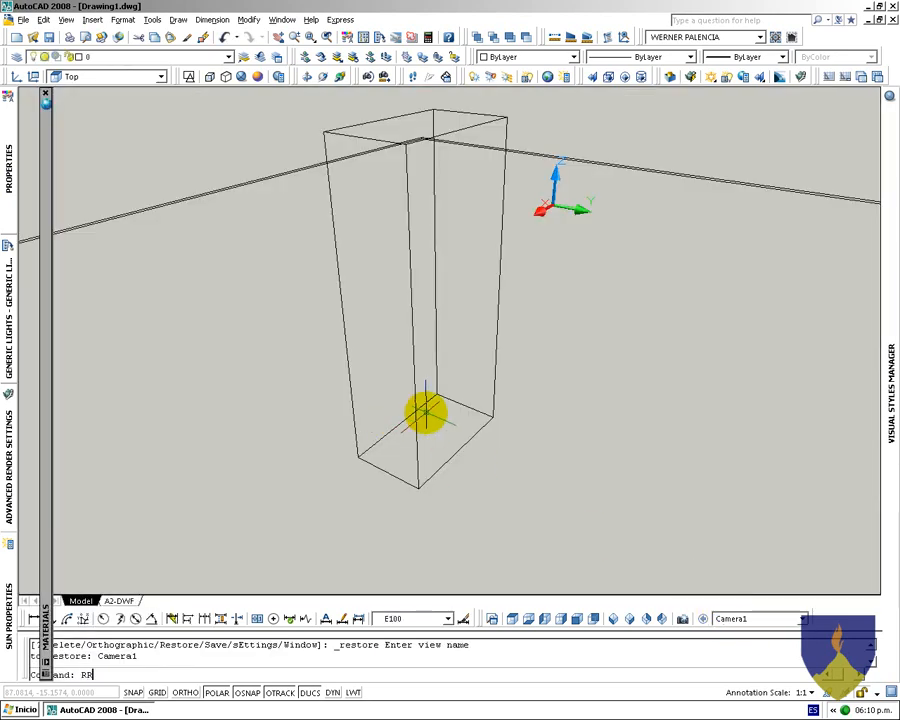
pyautogui.write('RENDER')
pyautogui.press('Return')
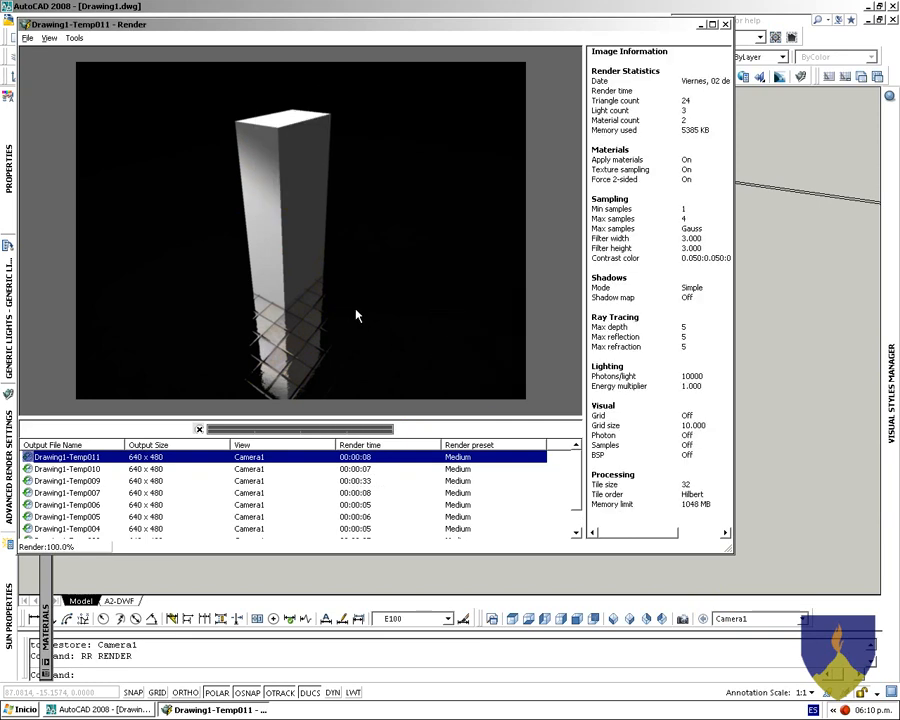
pyautogui.press('Escape')
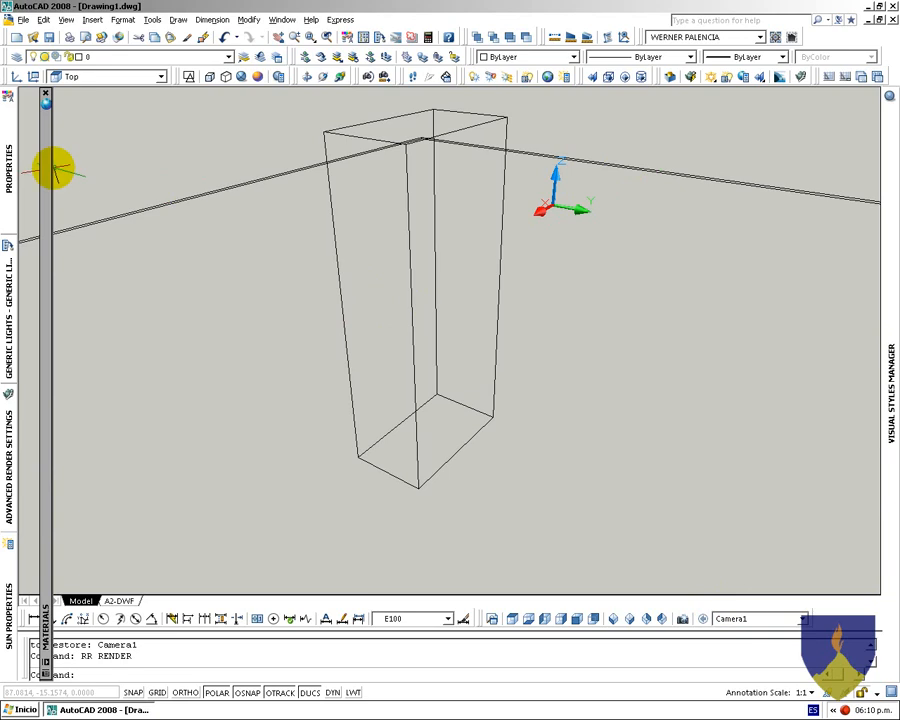
# Apply a plain, untiled material to the floor in the camera view and start a new render
pyautogui.moveTo(50, 176)
pyautogui.click(88, 140)
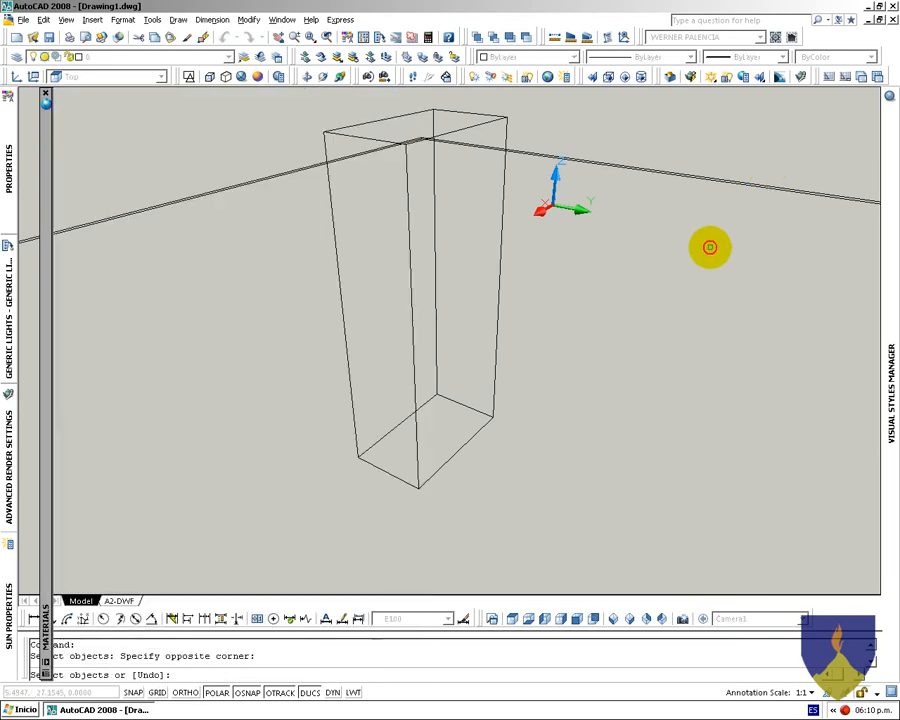
pyautogui.write('RR')
pyautogui.press('Return')
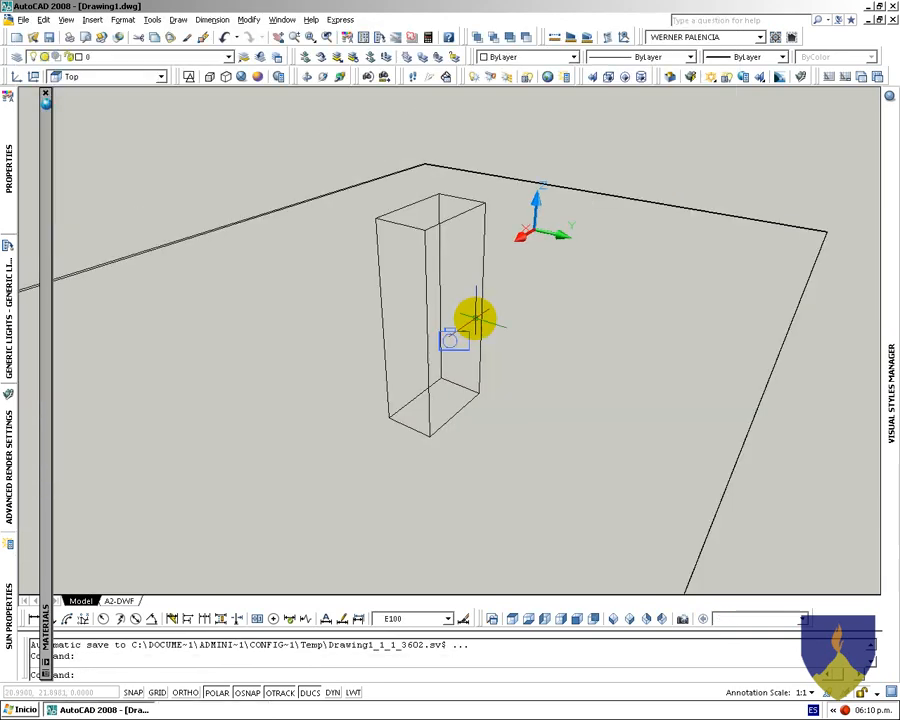
# Set the spotlight's intensity factor to 0.1 and render the restored Camera1 view
pyautogui.scroll(-2, 476, 318)
pyautogui.click(120, 124)
pyautogui.click(44, 176)
pyautogui.doubleClick(44, 176)
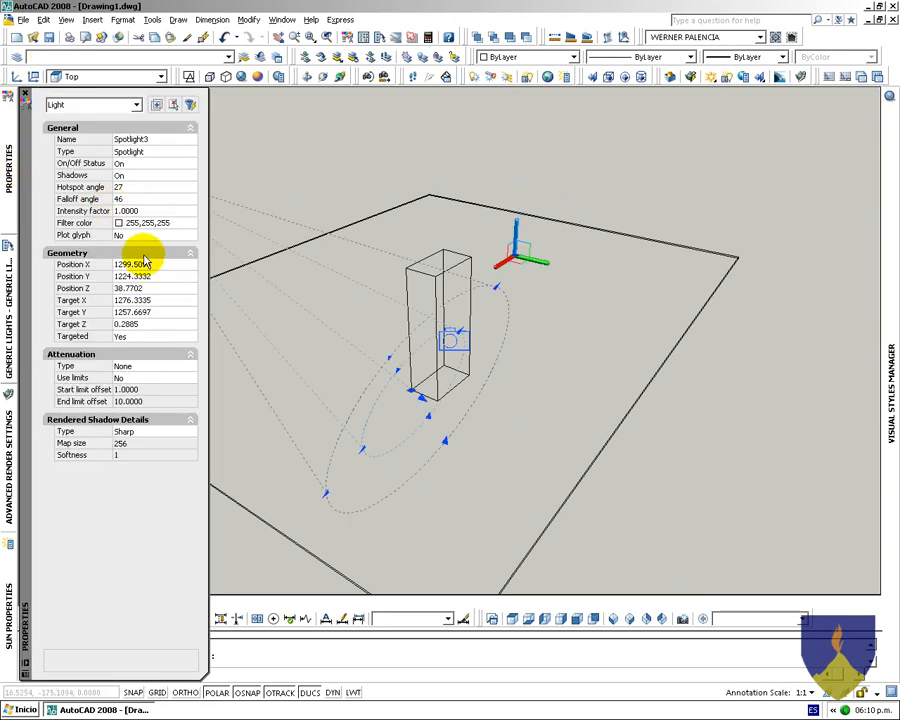
pyautogui.click(144, 211)
pyautogui.click(144, 223)
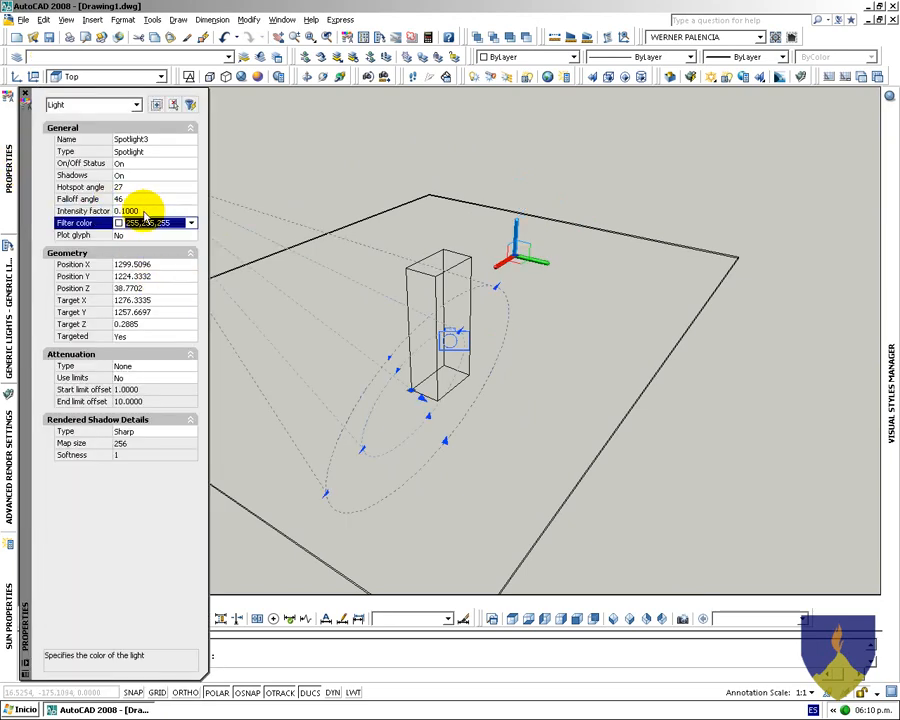
pyautogui.click(738, 633)
pyautogui.write('RR')
pyautogui.press('Return')
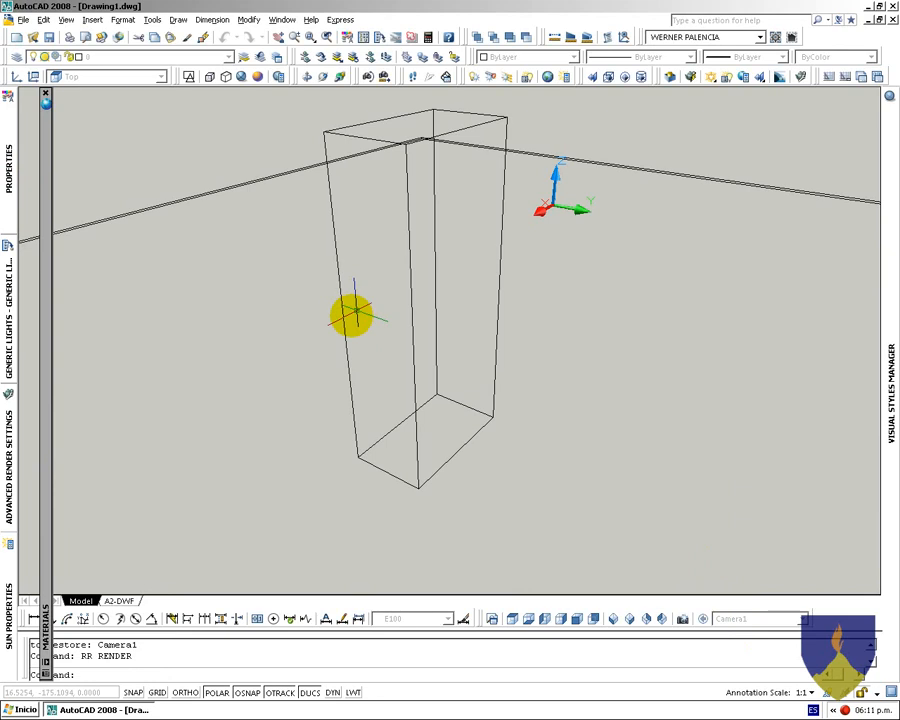
# Reduce the spotlight's intensity factor to 0.001, render the Camera1 view and dismiss the render
pyautogui.scroll(-5, 335, 305)
pyautogui.click(160, 187)
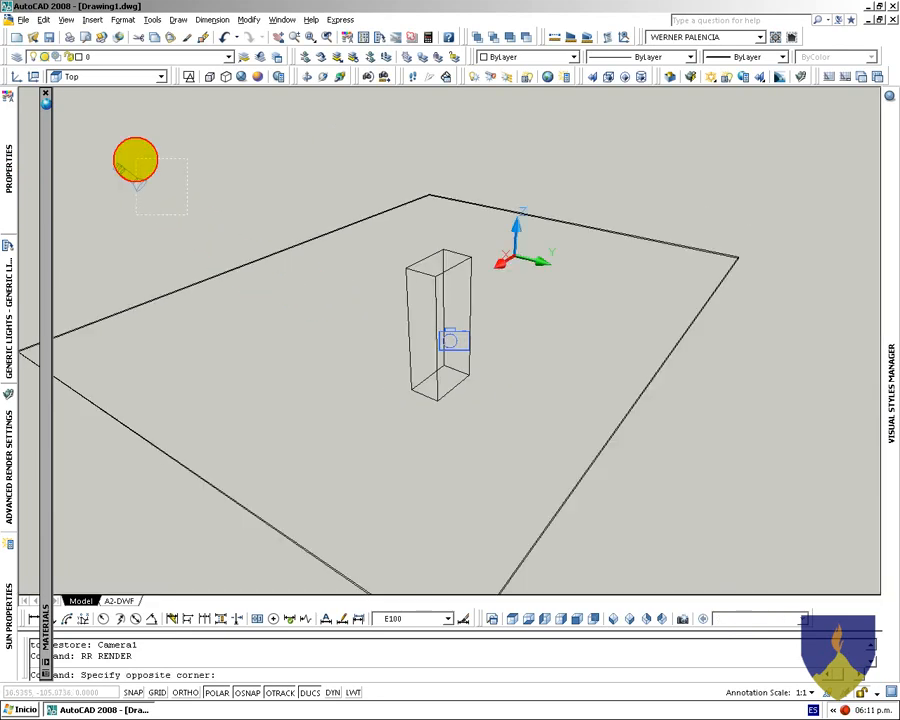
pyautogui.click(14, 163)
pyautogui.click(133, 213)
pyautogui.write('.001')
pyautogui.press('Return')
pyautogui.click(728, 617)
pyautogui.click(736, 636)
pyautogui.press('Return')
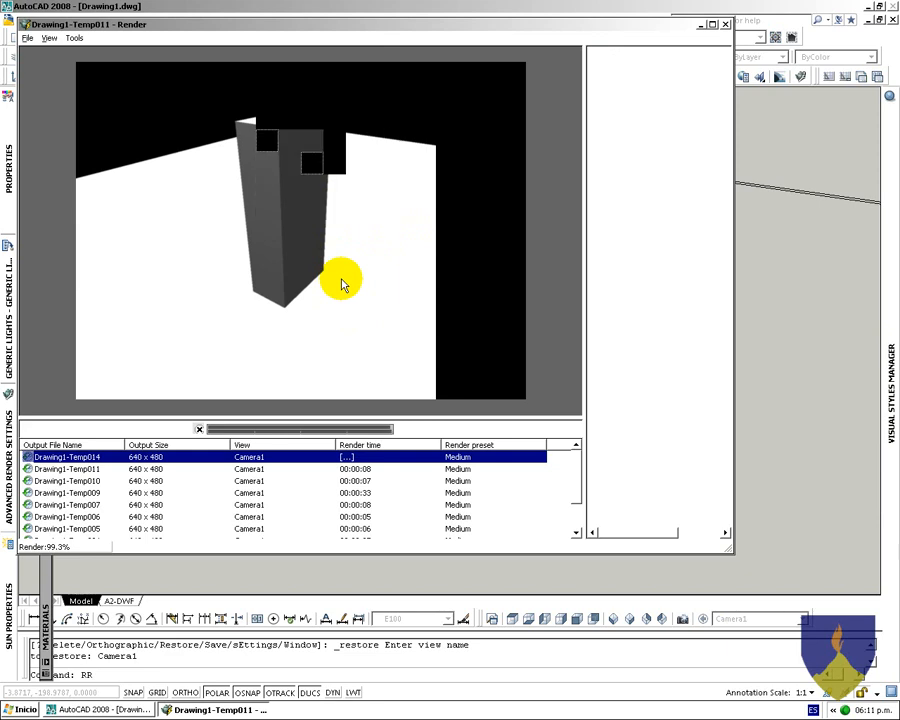
pyautogui.press('Escape')
# Select both point lights above the floor and set their on/off status to Off
pyautogui.scroll(-3, 356, 301)
pyautogui.scroll(-2, 392, 271)
pyautogui.moveTo(382, 372); pyautogui.dragTo(355, 510, button='middle')
pyautogui.click(546, 240)
pyautogui.click(508, 175)
pyautogui.click(354, 289)
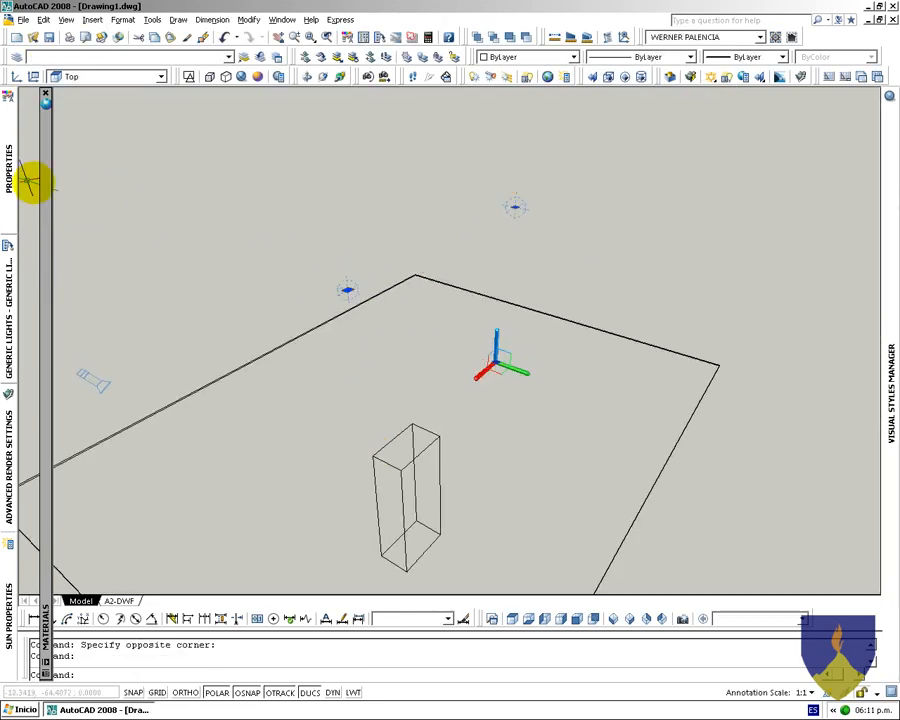
pyautogui.moveTo(114, 187)
pyautogui.click(141, 165)
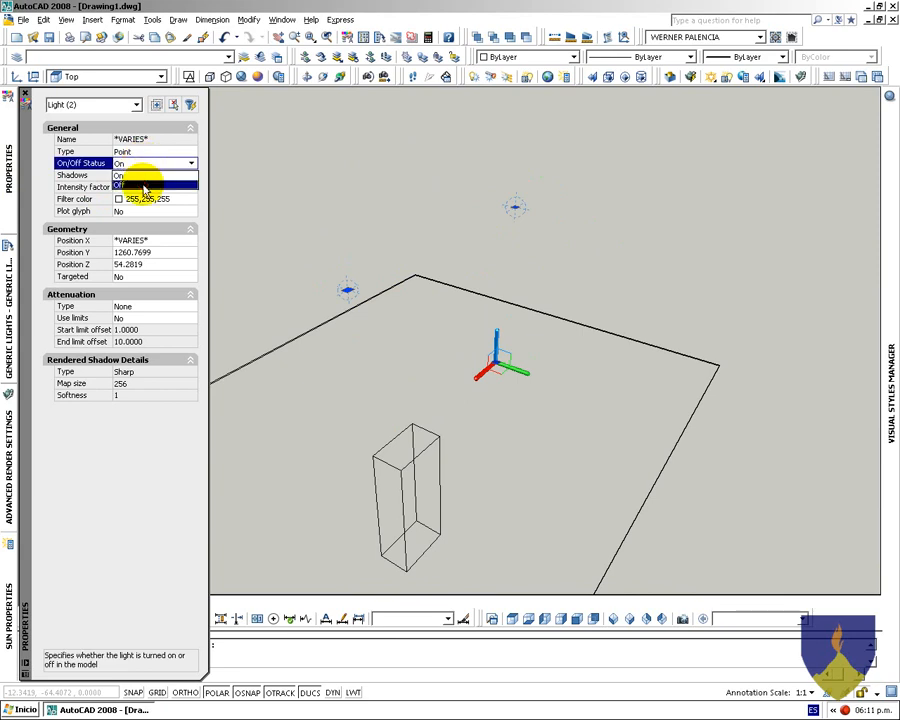
pyautogui.click(143, 186)
pyautogui.press('Escape')
# Render the Camera1 view with the point lights off and dismiss the render
pyautogui.click(745, 618)
pyautogui.click(743, 634)
pyautogui.write('RR')
pyautogui.press('Return')
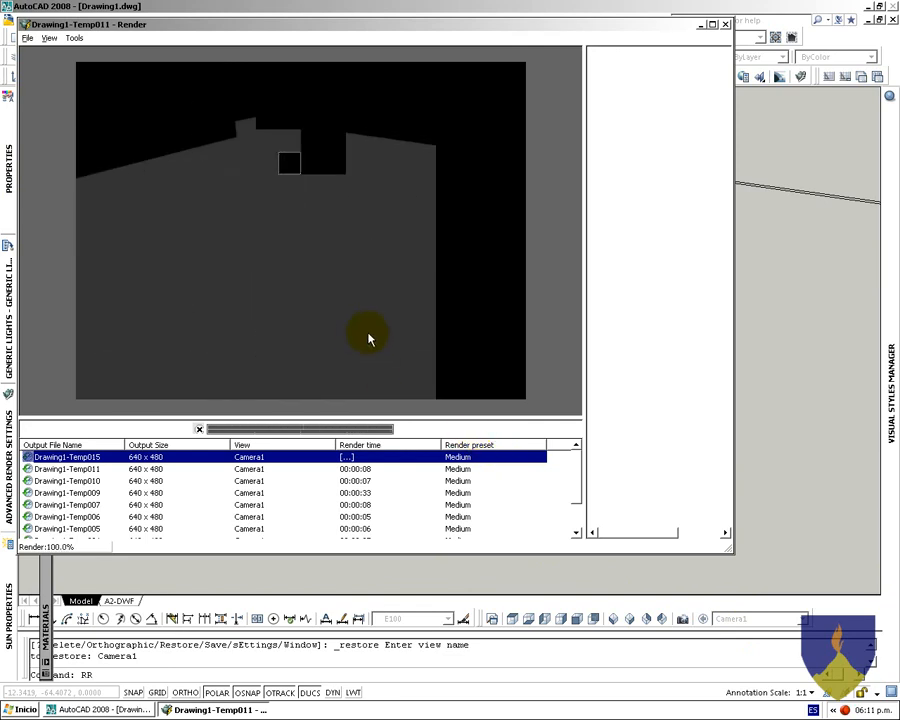
pyautogui.press('Escape')
# Select the spotlight and set its intensity factor to 1
pyautogui.scroll(-4, 426, 325)
pyautogui.click(179, 207)
pyautogui.click(125, 165)
pyautogui.moveTo(20, 170)
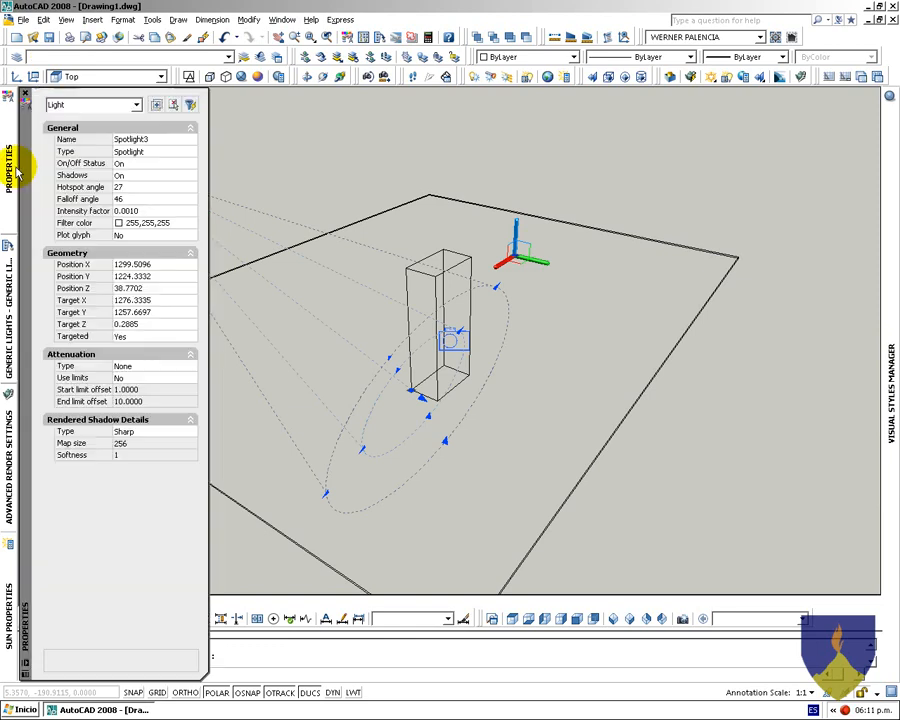
pyautogui.click(150, 210)
pyautogui.write('1')
pyautogui.press('Tab')
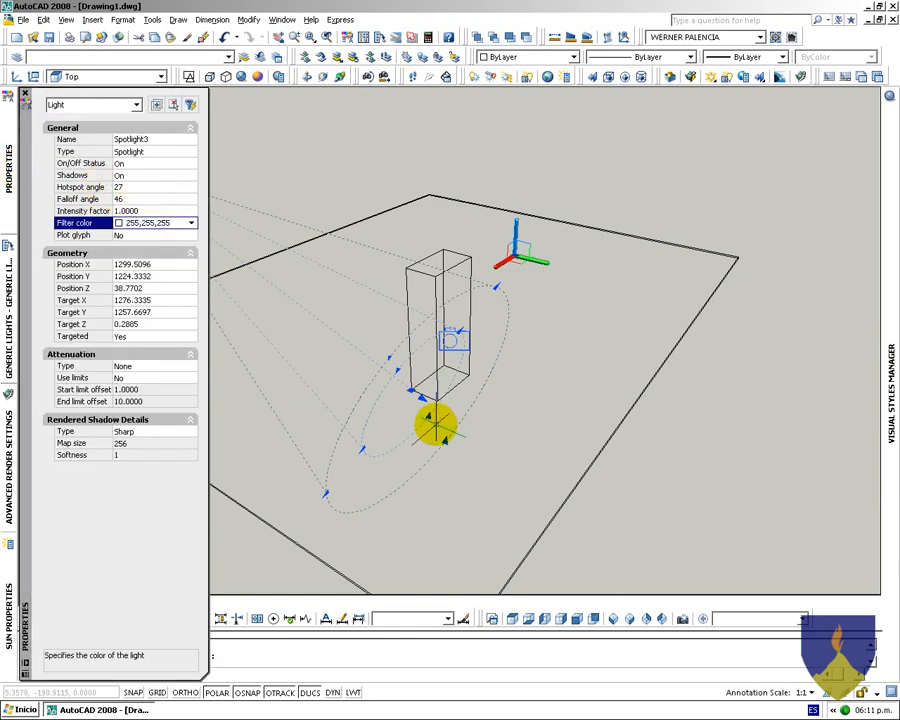
# Restore the Camera1 view, render it with the spotlight at full intensity and dismiss the render
pyautogui.press('Escape')
pyautogui.click(736, 620)
pyautogui.click(731, 633)
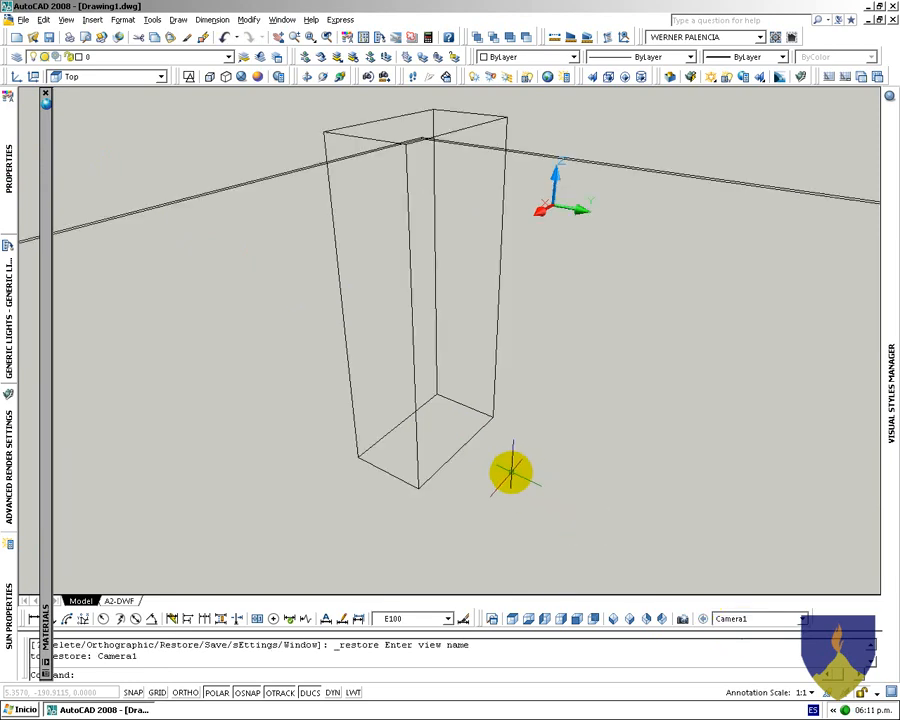
pyautogui.write('RR')
pyautogui.press('Return')
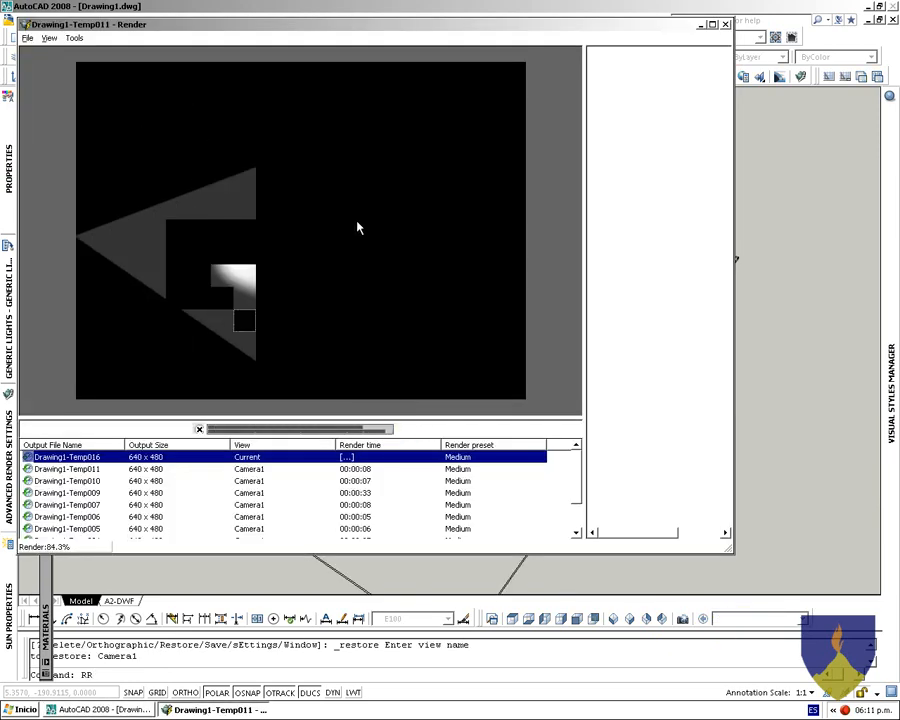
pyautogui.click(359, 273)
pyautogui.click(349, 280)
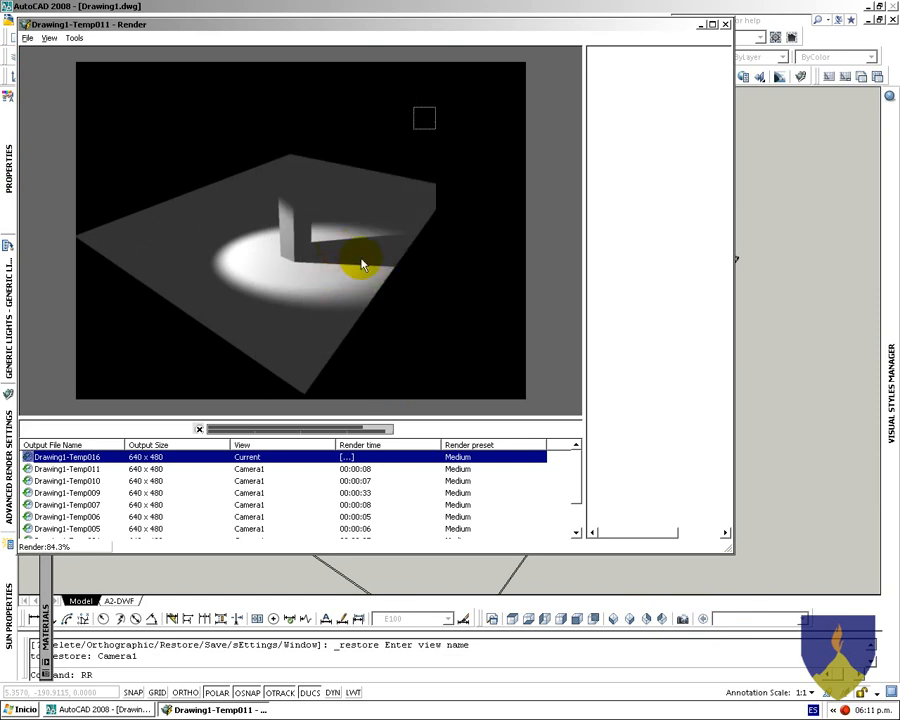
pyautogui.press('Escape')
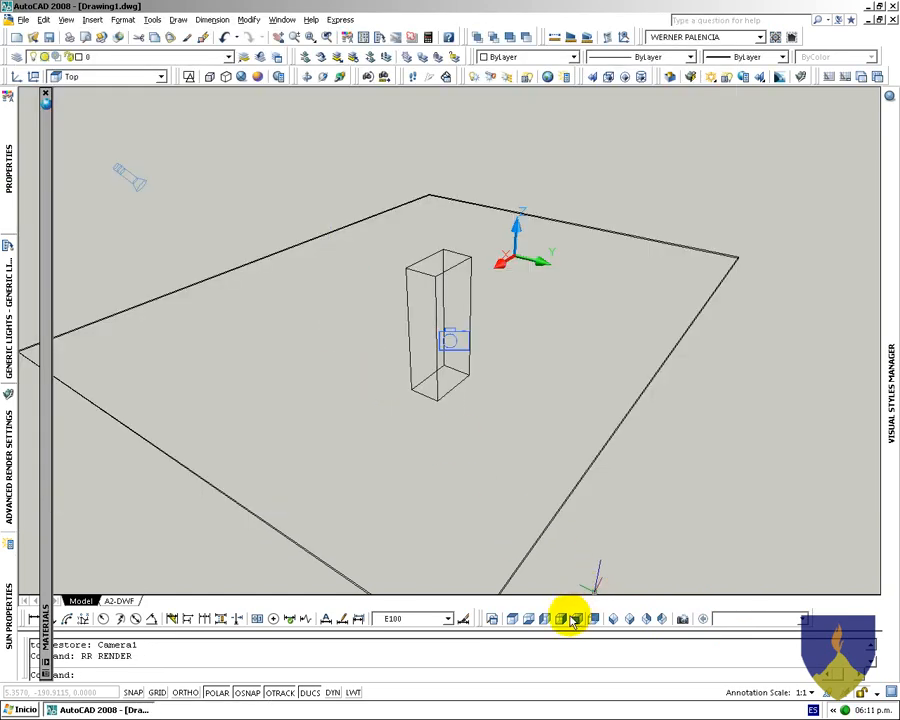
# Show the Right view in 2D wireframe and move the spotlight's source higher and farther from the column
pyautogui.click(577, 619)
pyautogui.click(190, 77)
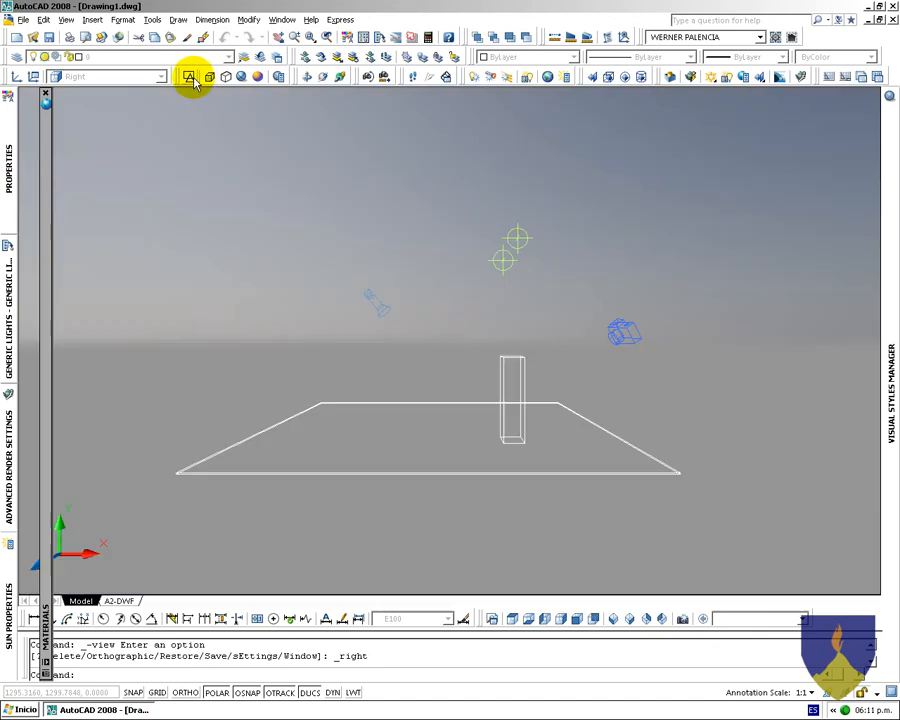
pyautogui.scroll(4, 458, 350)
pyautogui.click(434, 341)
pyautogui.click(364, 293)
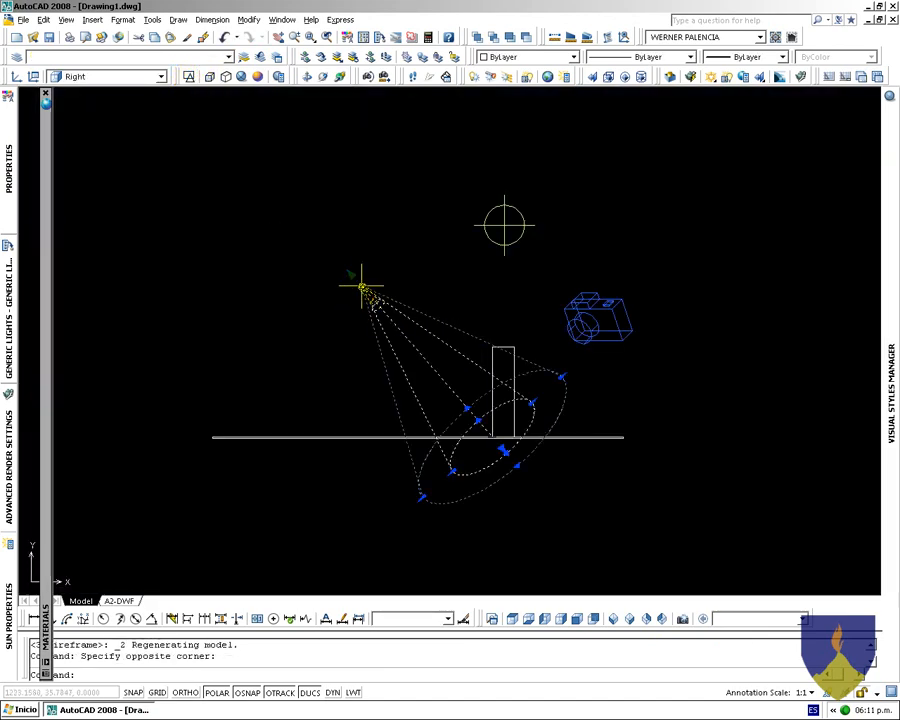
pyautogui.click(362, 288)
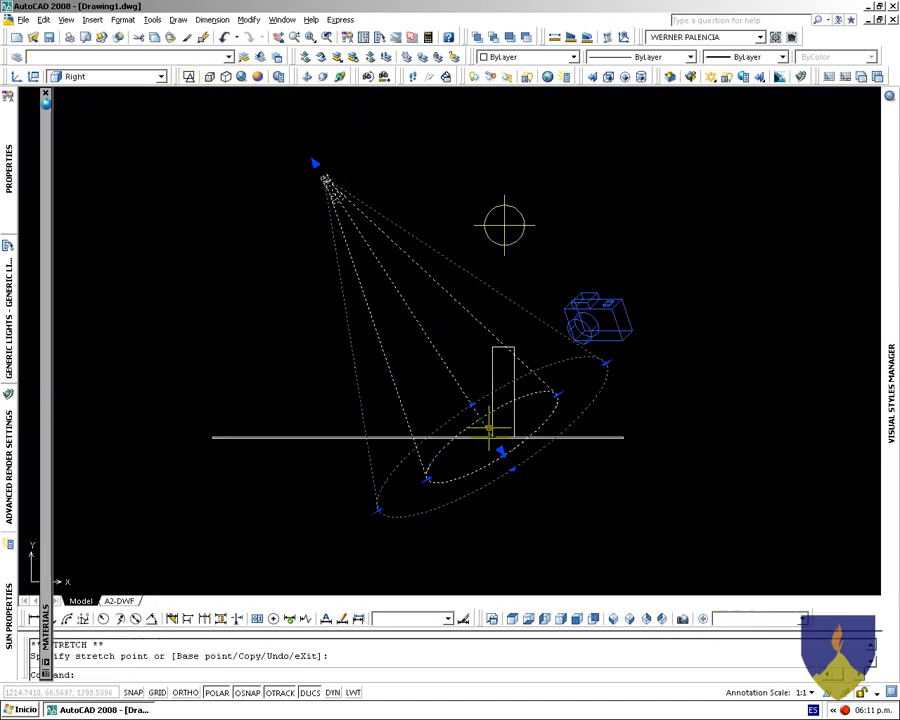
# Raise the spotlight's target to about mid-height of the column and widen its hotspot to about 33 and falloff to about 57 degrees
pyautogui.scroll(3, 481, 419)
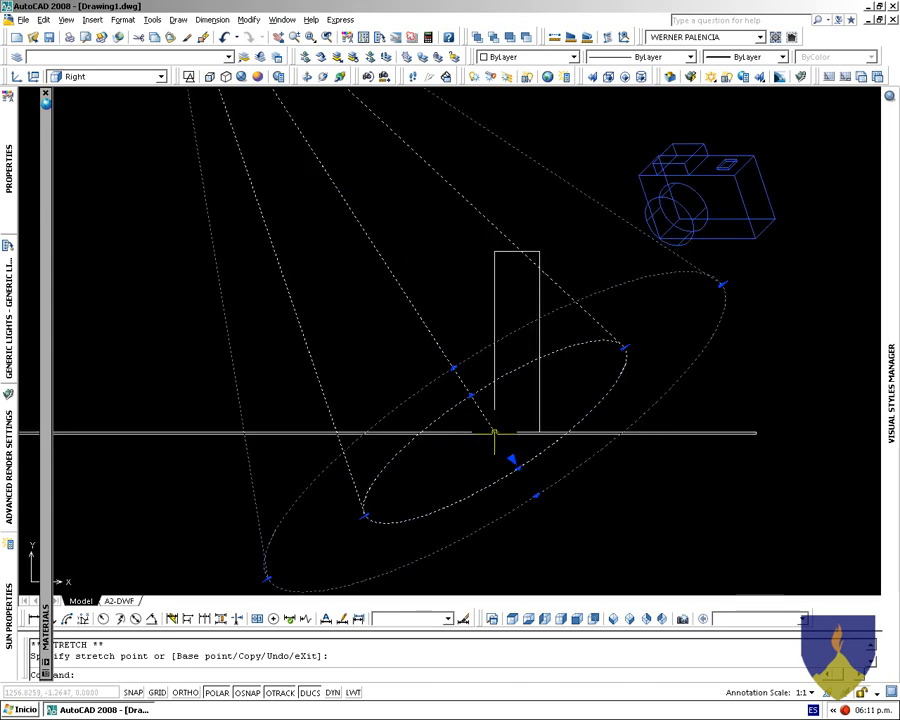
pyautogui.click(494, 432)
pyautogui.click(489, 360)
pyautogui.click(494, 360)
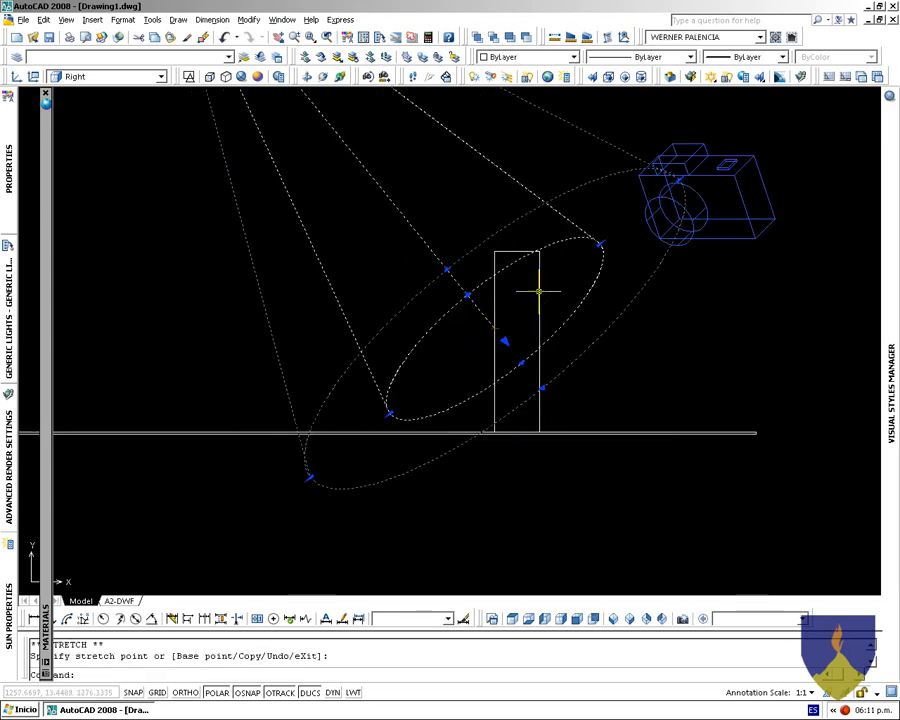
pyautogui.moveTo(623, 235); pyautogui.dragTo(530, 340, button='middle')
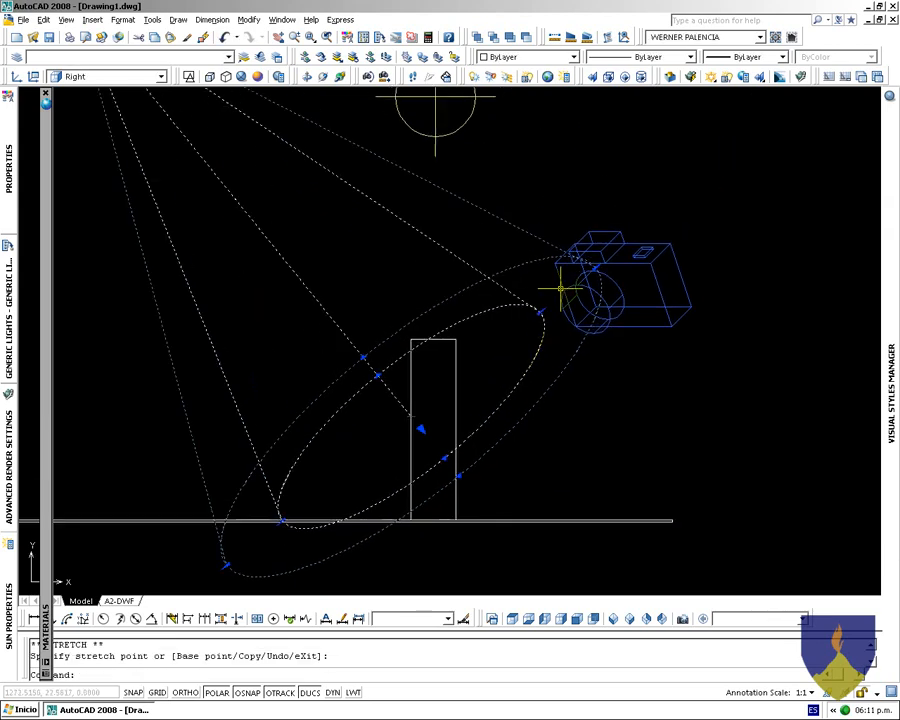
pyautogui.click(648, 225)
# Render the Camera1 view with the repositioned, wider spotlight and dismiss the render
pyautogui.click(738, 619)
pyautogui.click(733, 632)
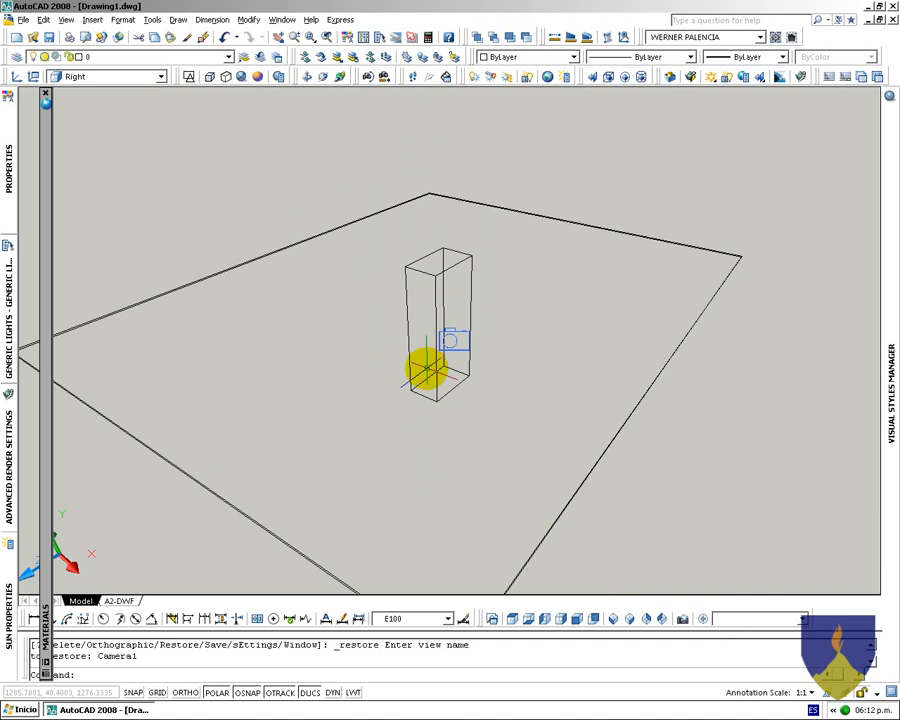
pyautogui.write('RR')
pyautogui.press('Return')
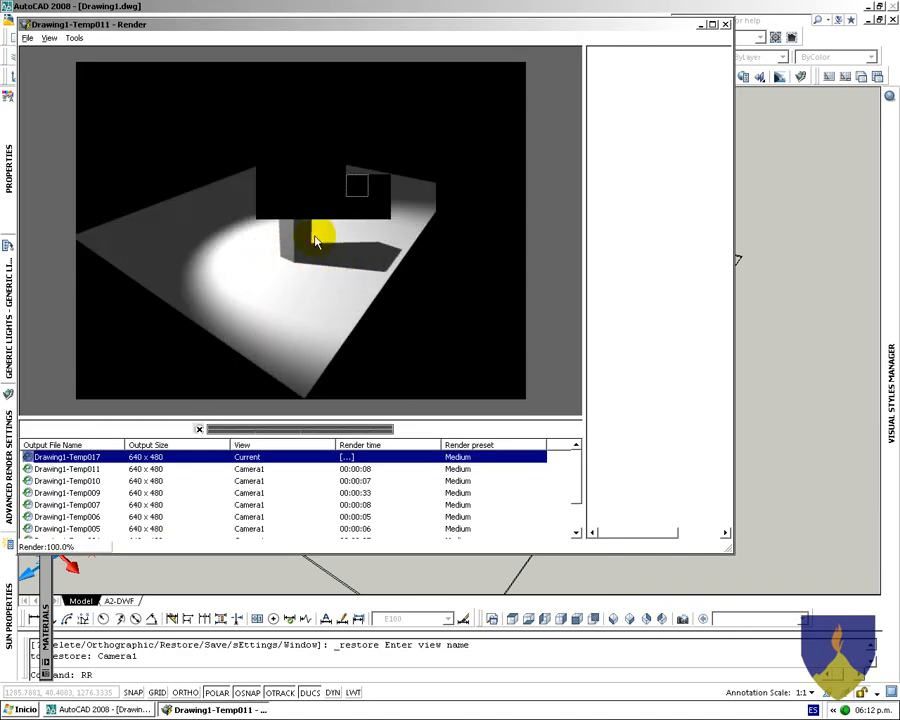
pyautogui.press('Escape')
# Select the spotlight and set its intensity factor to 0.1
pyautogui.moveTo(269, 227); pyautogui.dragTo(337, 313, button='middle')
pyautogui.click(250, 251)
pyautogui.click(185, 153)
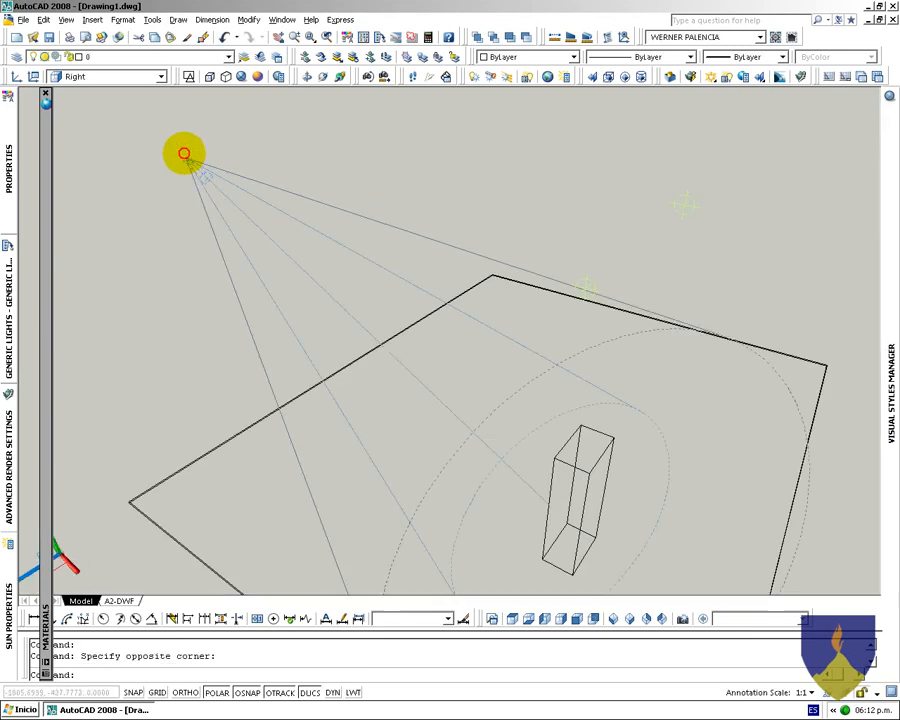
pyautogui.moveTo(10, 120)
pyautogui.click(133, 210)
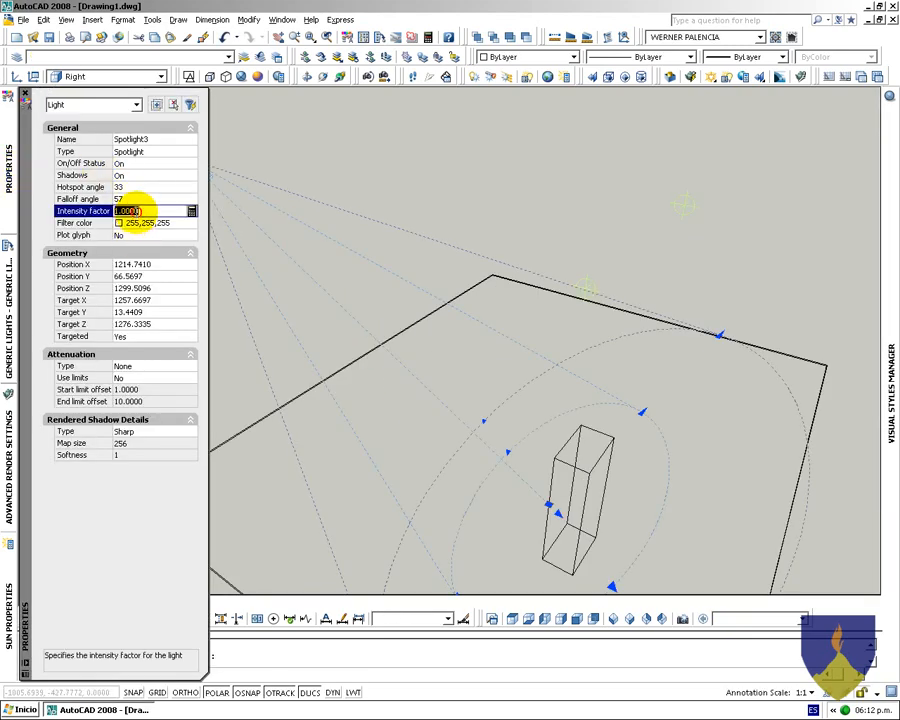
pyautogui.write('5')
pyautogui.press('Tab')
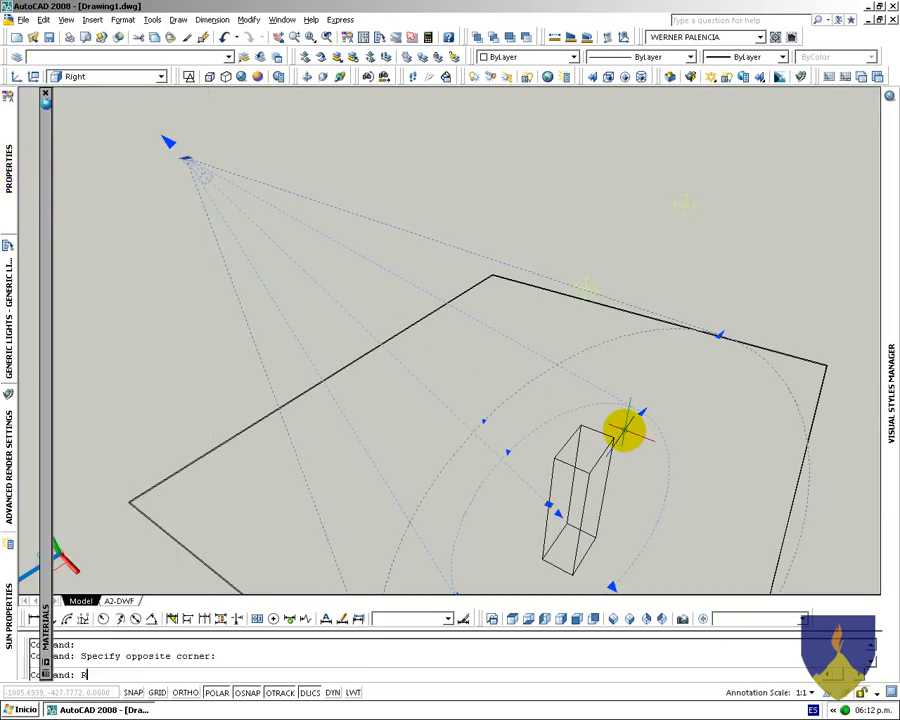
# Render the current view with the dimmed spotlight and dismiss the render
pyautogui.write('RR')
pyautogui.press('Return')
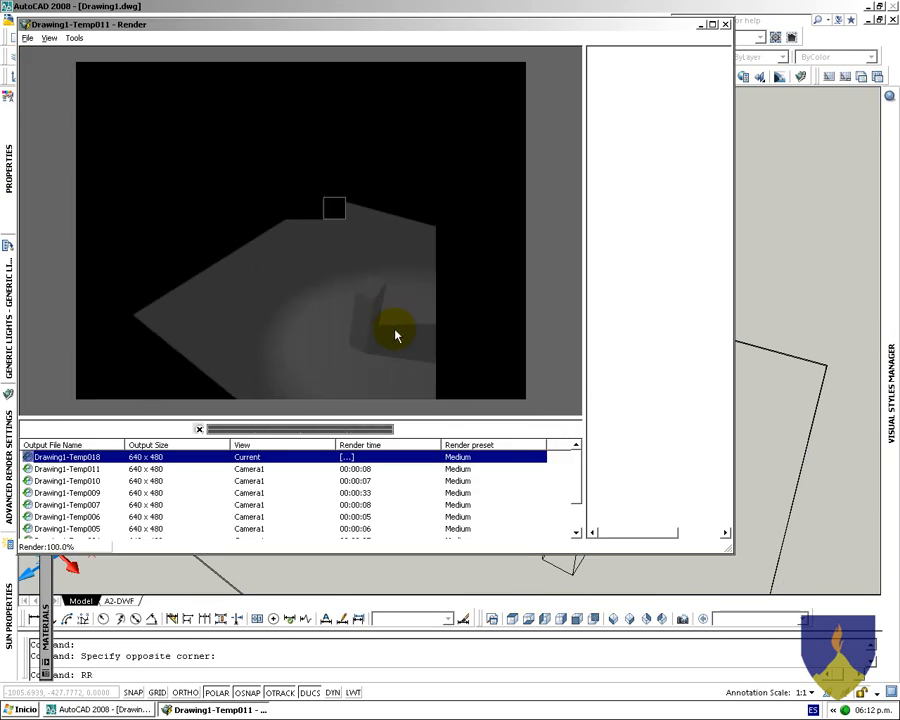
pyautogui.press('Escape')
# Select the spotlight again and set its intensity factor to 0.5
pyautogui.click(224, 227)
pyautogui.click(183, 154)
pyautogui.moveTo(14, 162)
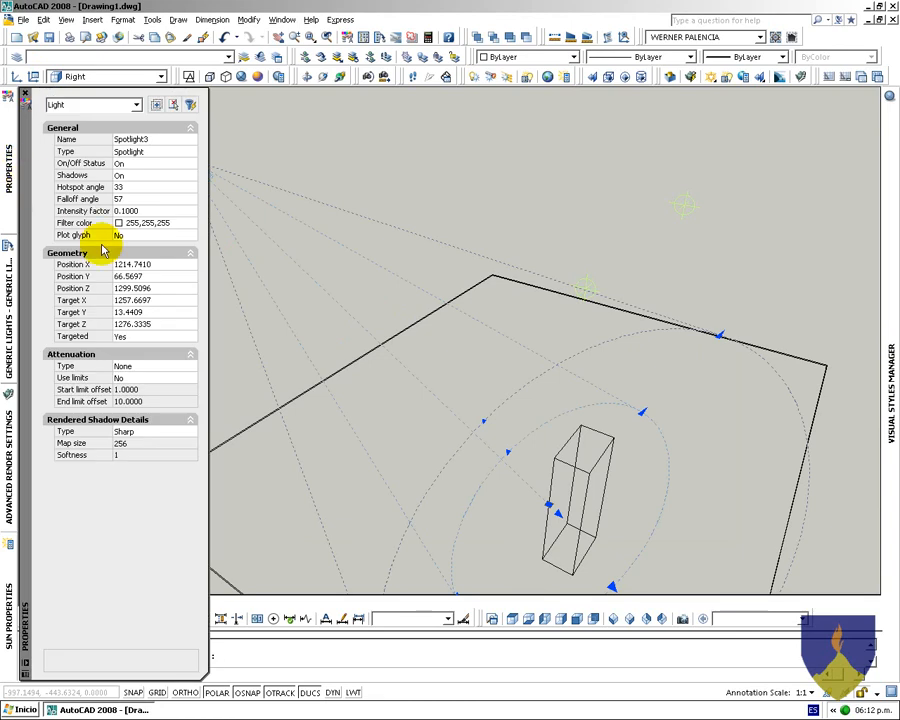
pyautogui.click(133, 212)
pyautogui.write('.3')
pyautogui.press('Return')
pyautogui.click(136, 210)
pyautogui.write('.5')
pyautogui.press('Return')
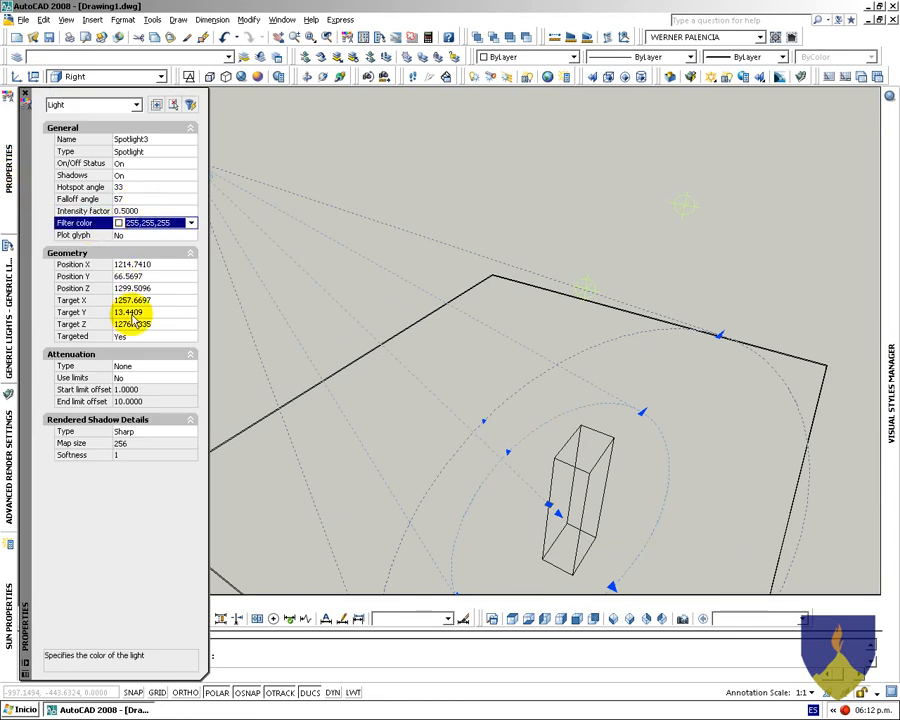
# Render a closer view of the column on the floor with the adjusted spotlight
pyautogui.moveTo(582, 489); pyautogui.dragTo(480, 361, button='middle')
pyautogui.scroll(2, 561, 416)
pyautogui.moveTo(561, 416); pyautogui.dragTo(467, 391, button='middle')
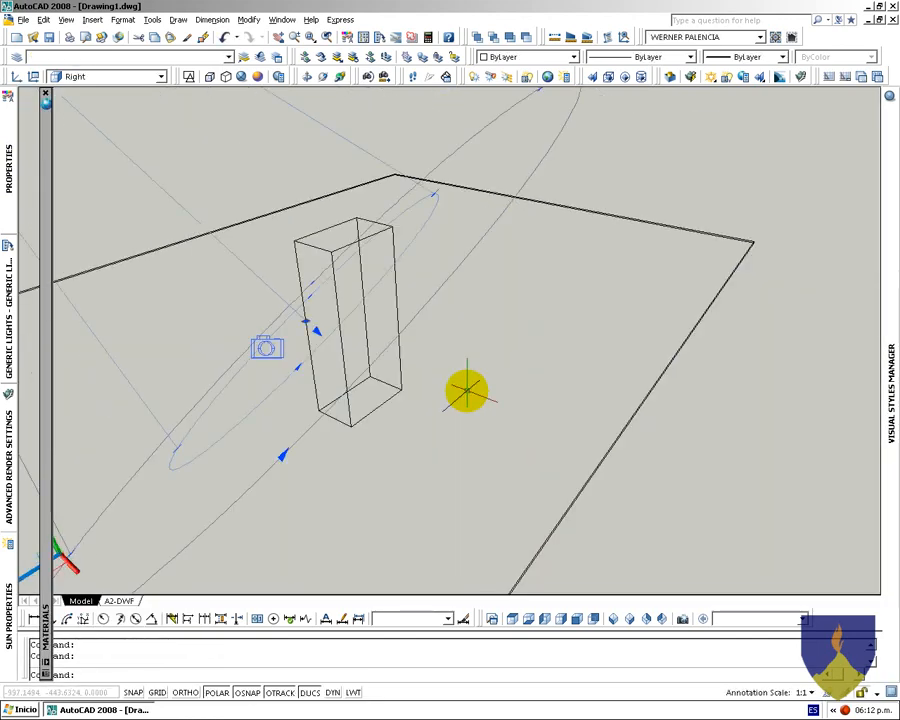
pyautogui.press('Return')
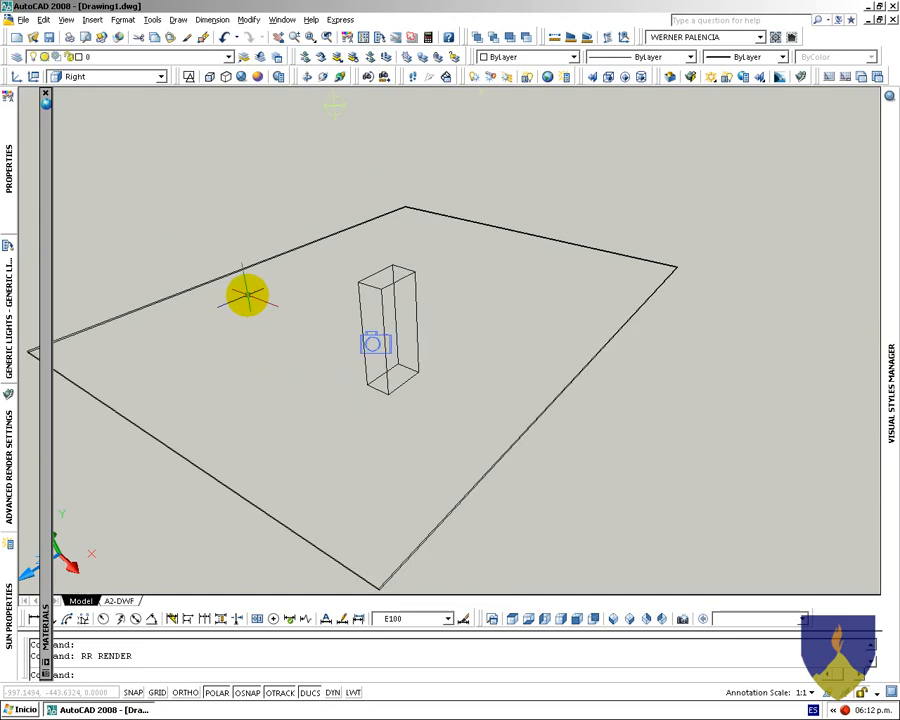
# Select the spotlight and change its rendered shadow type to Soft (shadow map)
pyautogui.moveTo(173, 228); pyautogui.dragTo(243, 316, button='middle')
pyautogui.click(112, 110)
pyautogui.click(108, 102)
pyautogui.moveTo(4, 192)
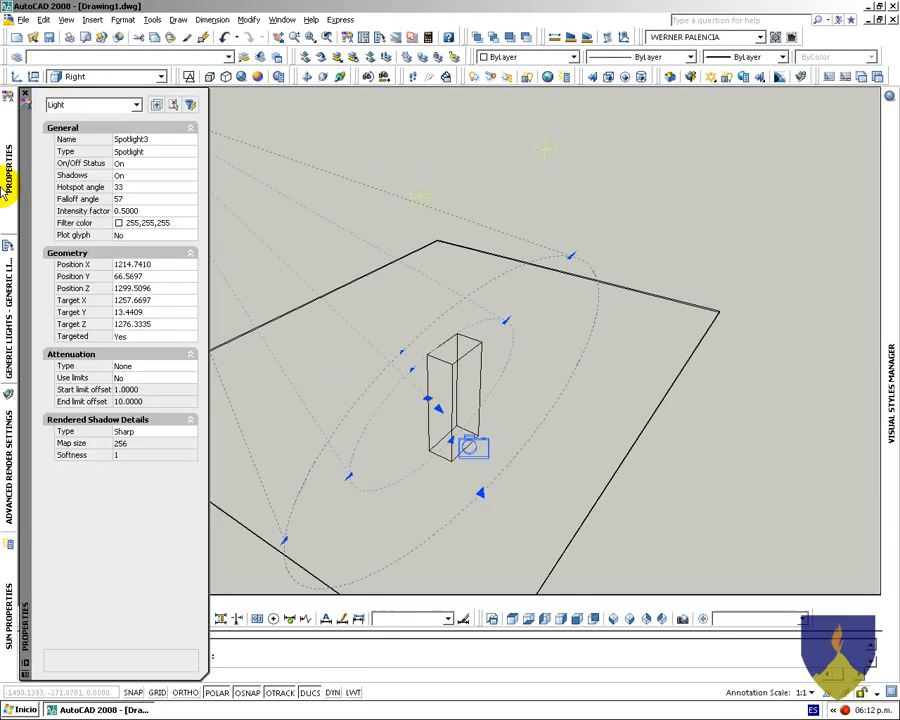
pyautogui.click(130, 432)
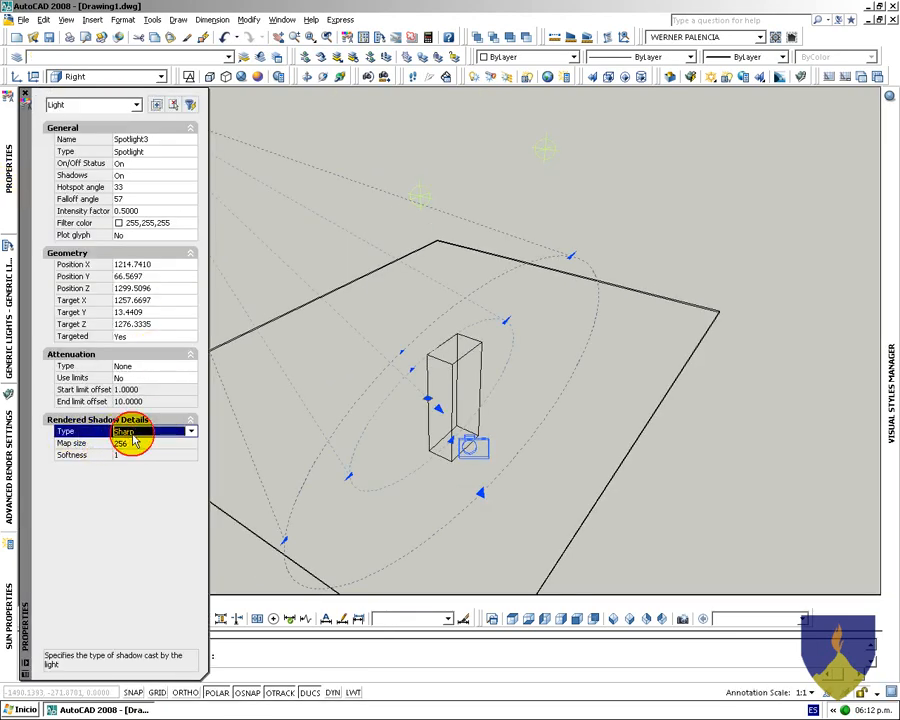
pyautogui.click(148, 433)
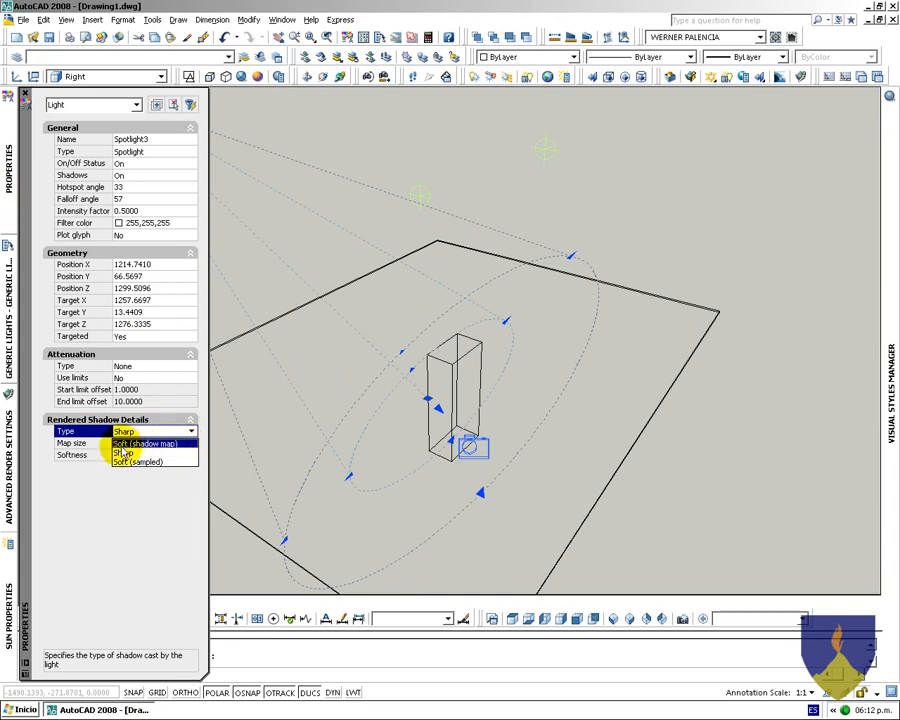
pyautogui.click(154, 446)
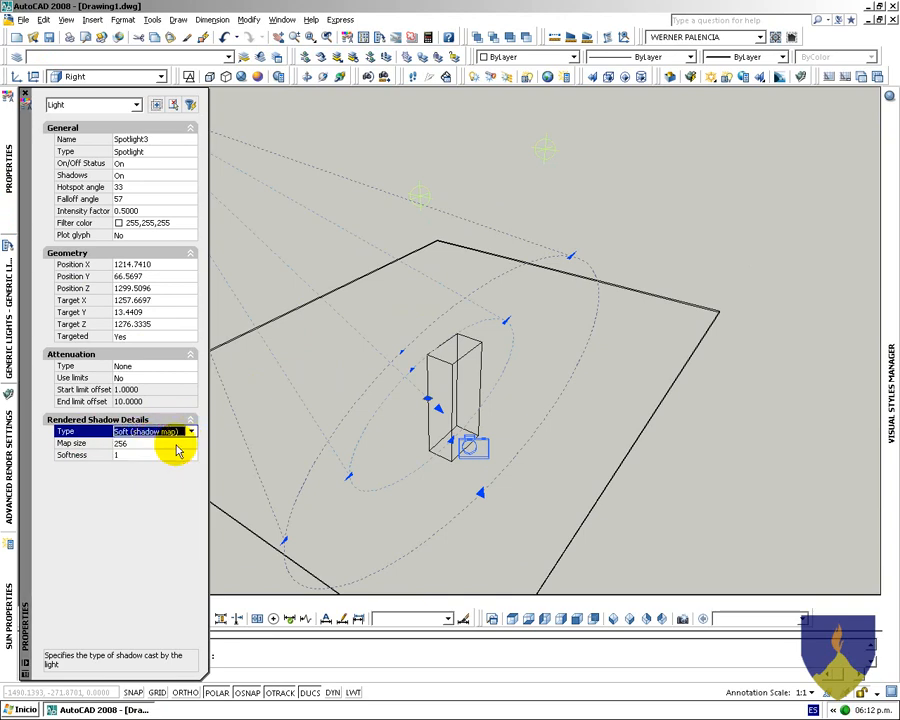
# Render a close view of the column with the shadow-mapped spotlight and dismiss the render
pyautogui.scroll(2, 565, 452)
pyautogui.moveTo(448, 366); pyautogui.dragTo(460, 378, button='middle')
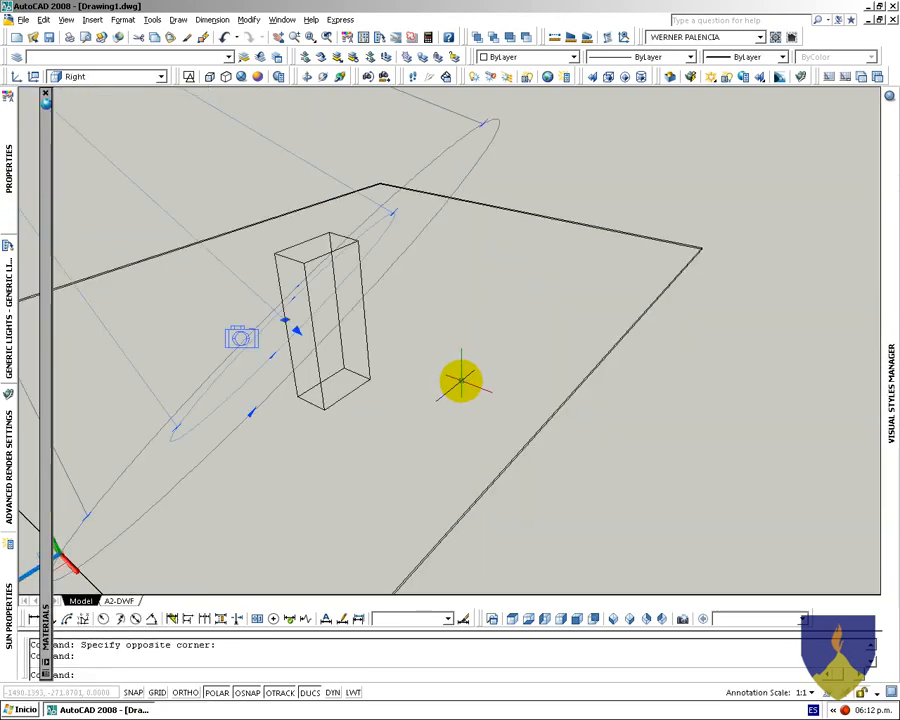
pyautogui.write('R')
pyautogui.press('Return')
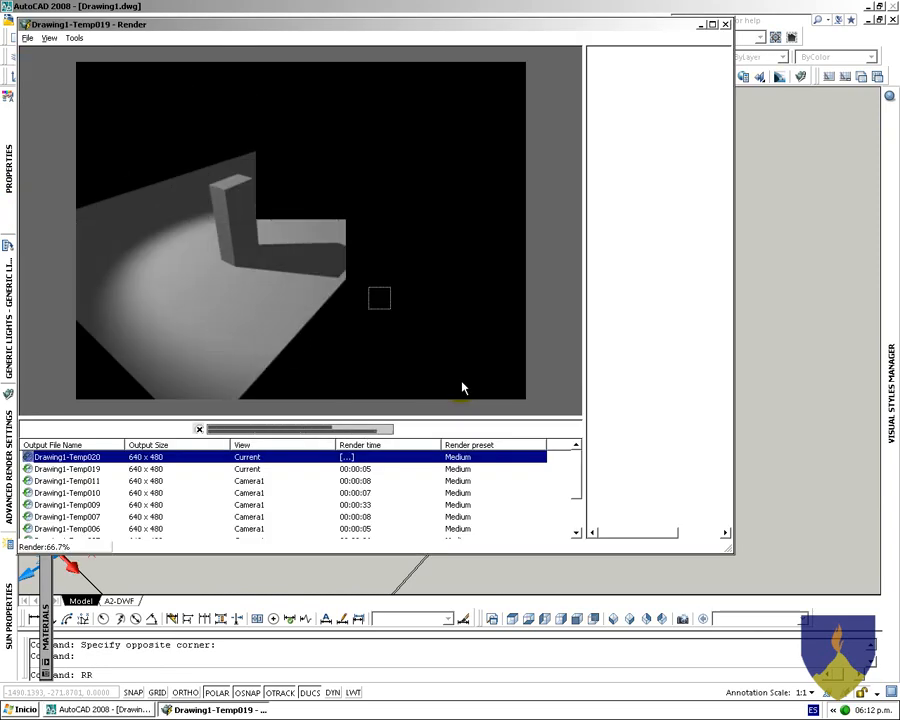
pyautogui.press('Escape')
# Select the spotlight and change its rendered shadow type to Soft (sampled)
pyautogui.scroll(-3, 427, 356)
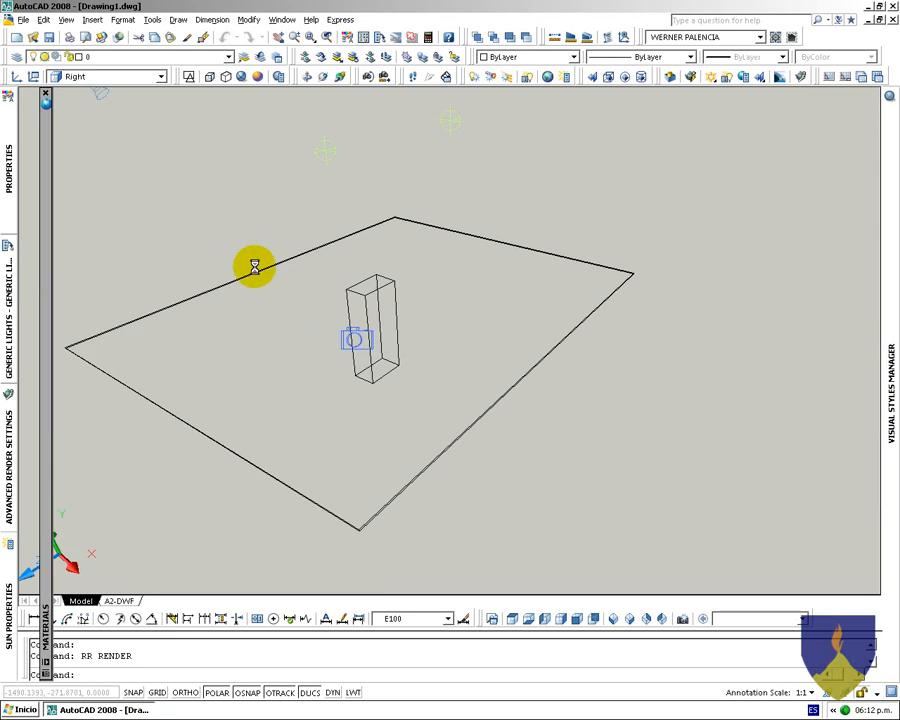
pyautogui.moveTo(169, 148); pyautogui.dragTo(205, 208, button='middle')
pyautogui.click(203, 203)
pyautogui.click(136, 137)
pyautogui.moveTo(3, 175)
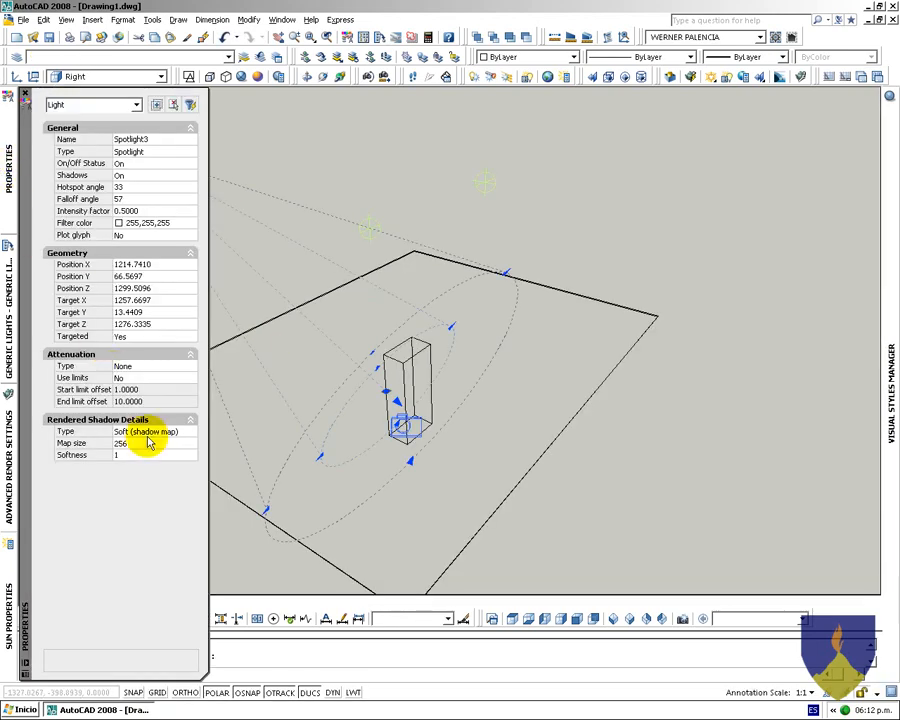
pyautogui.click(190, 432)
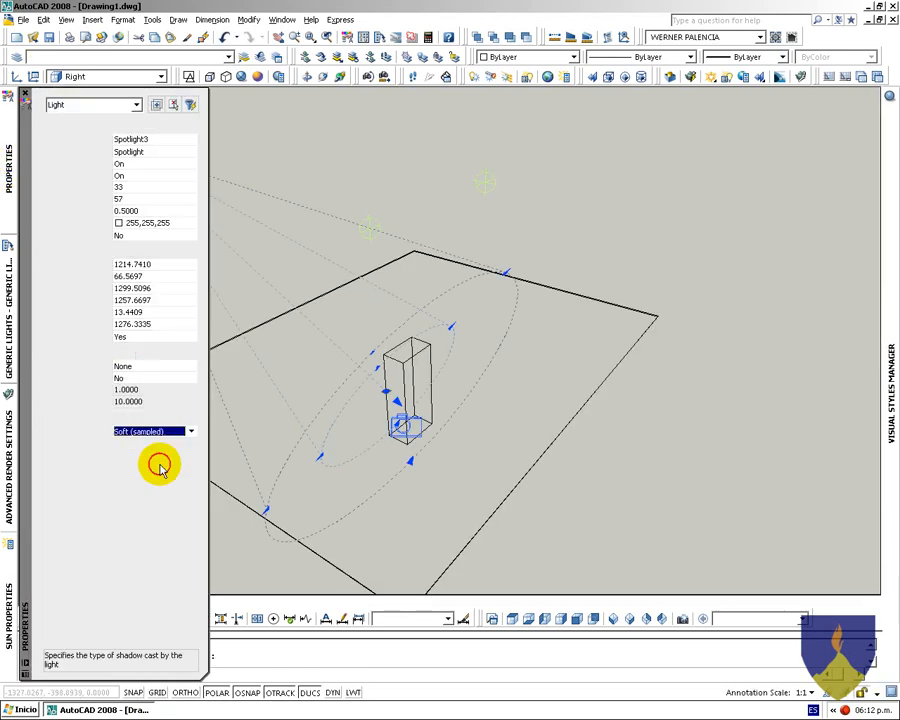
pyautogui.click(160, 466)
# Render the current view with sampled soft shadows and dismiss the render
pyautogui.write('RR')
pyautogui.press('Return')
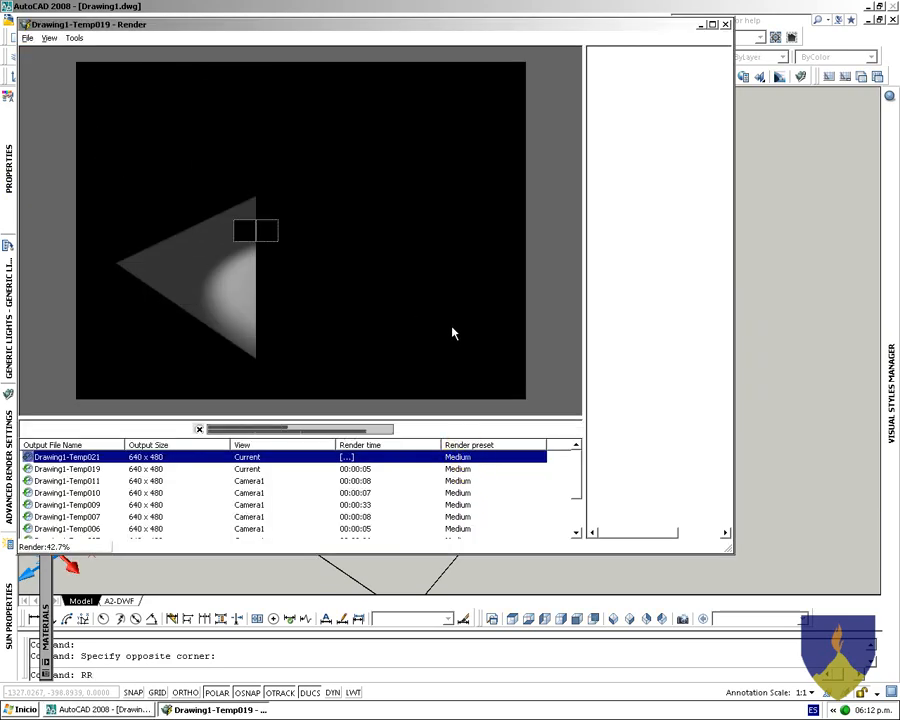
pyautogui.press('Escape')
# Reselect the spotlight, search the help for SHADOW MAP and examine the Use Shadows in Rendering topic on shadow-mapped and ray-traced shadows
pyautogui.click(167, 195)
pyautogui.click(115, 144)
pyautogui.moveTo(9, 165)
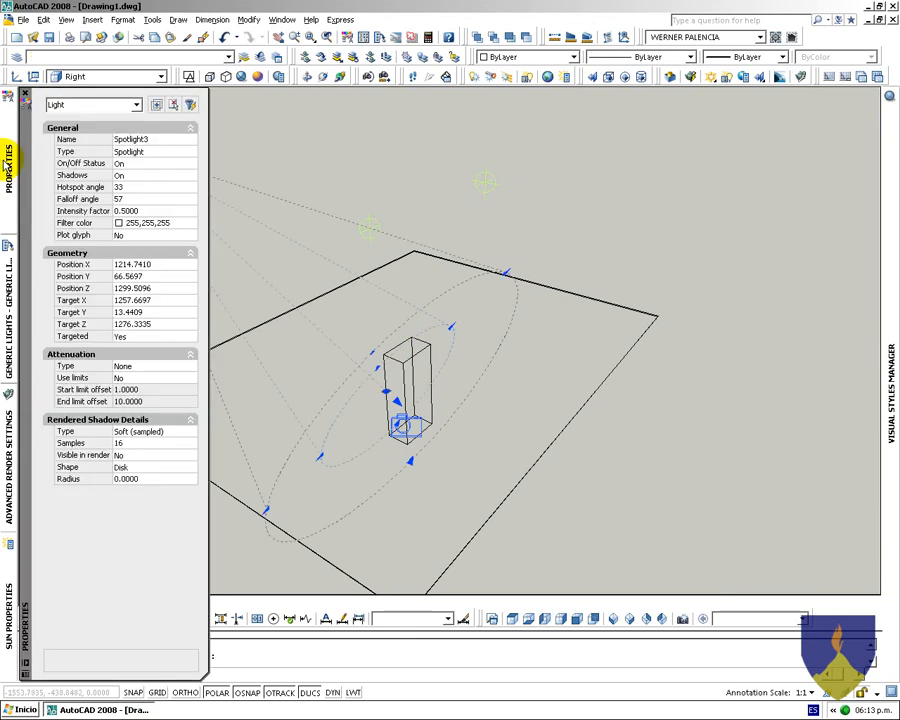
pyautogui.press('F1')
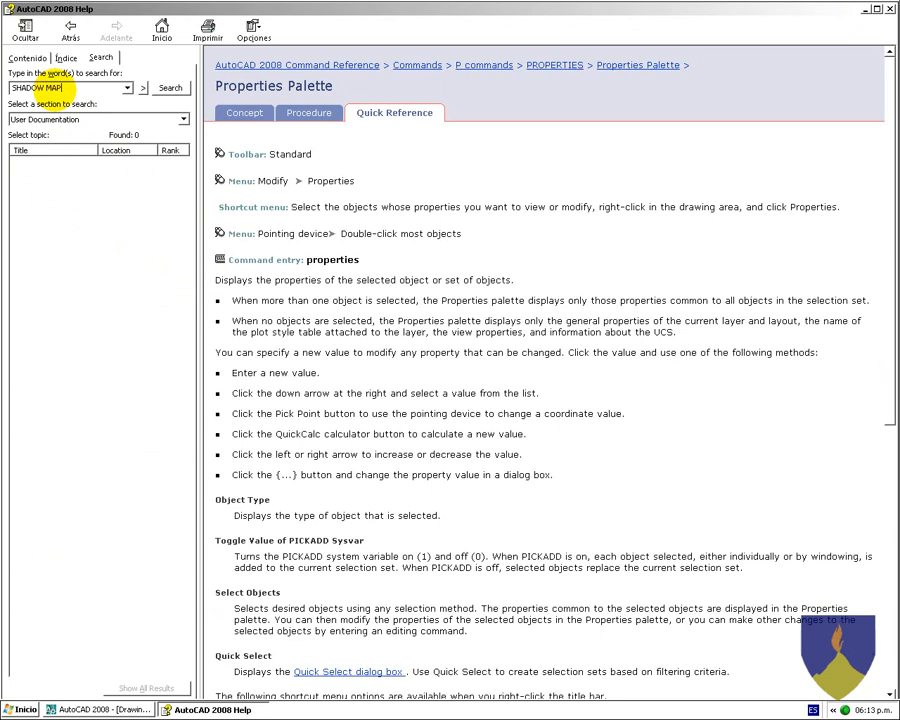
pyautogui.write('SHADOW MAP')
pyautogui.press('Return')
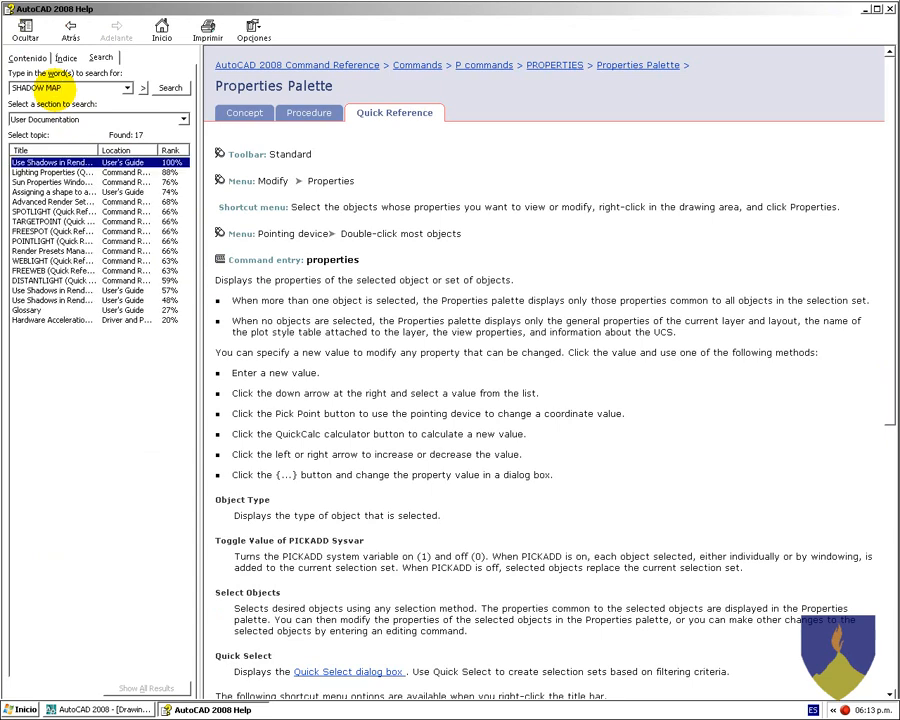
pyautogui.doubleClick(68, 165)
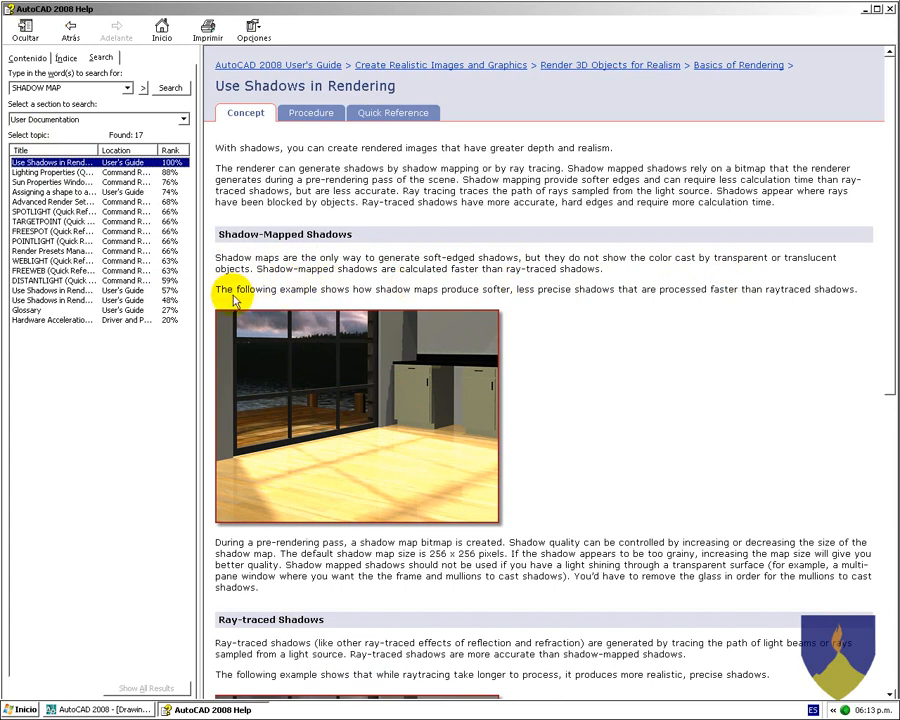
pyautogui.scroll(-6, 538, 368)
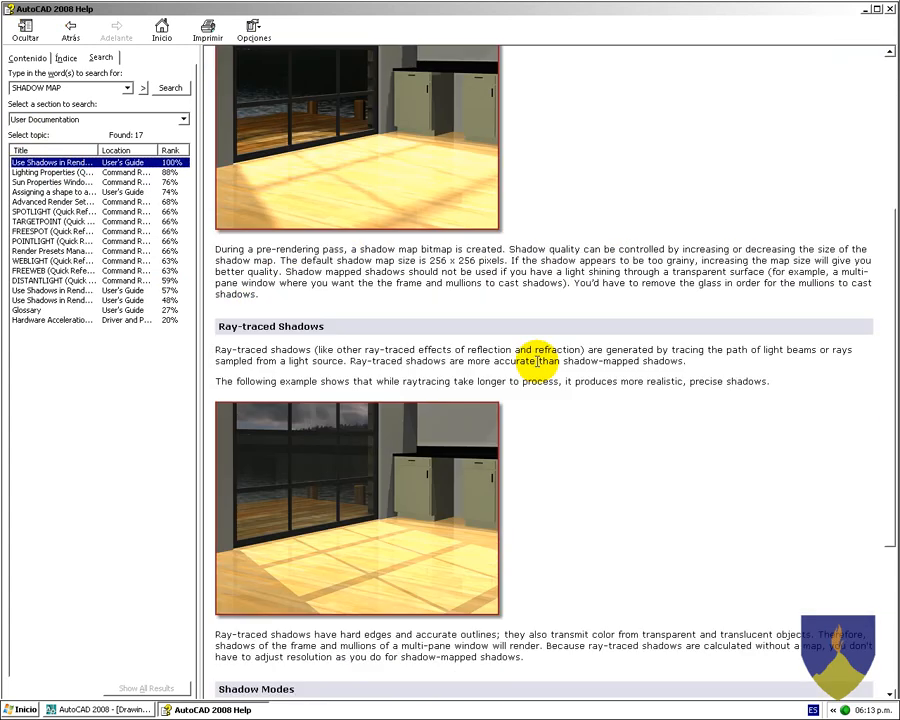
# Read the help sections on ray-traced shadows and shadow modes, and the reference and concept pages of the Lighting Properties topic
pyautogui.scroll(-5, 375, 542)
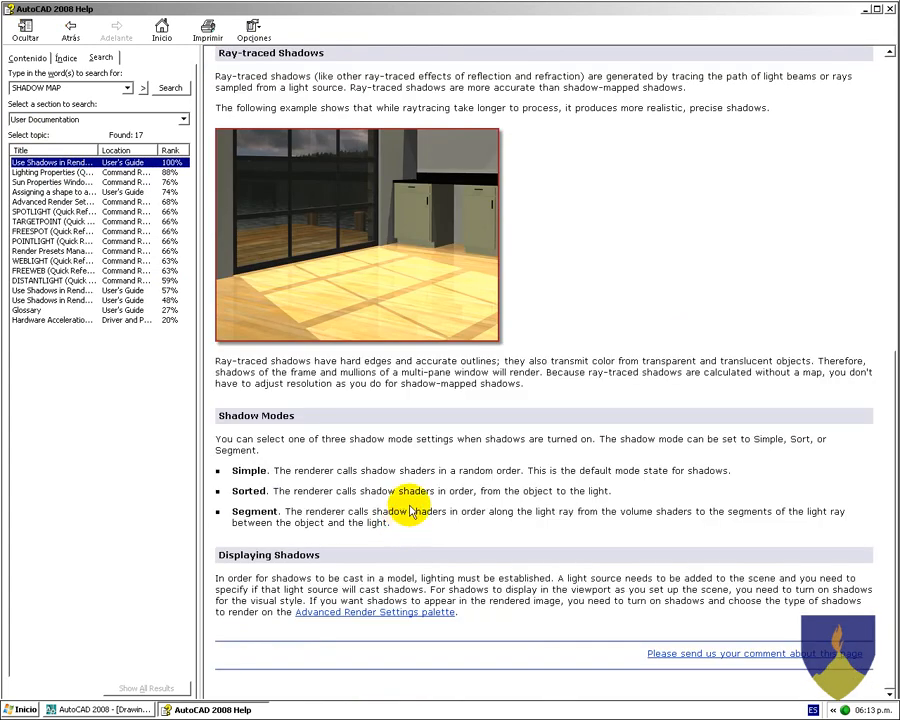
pyautogui.click(32, 173)
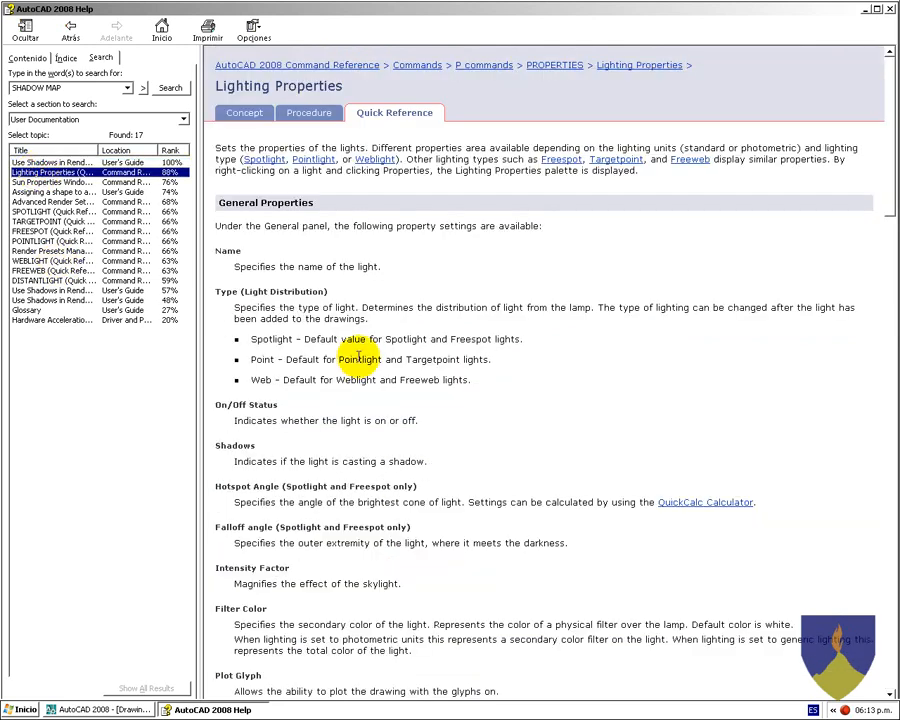
pyautogui.scroll(-7, 370, 380)
pyautogui.scroll(8, 347, 331)
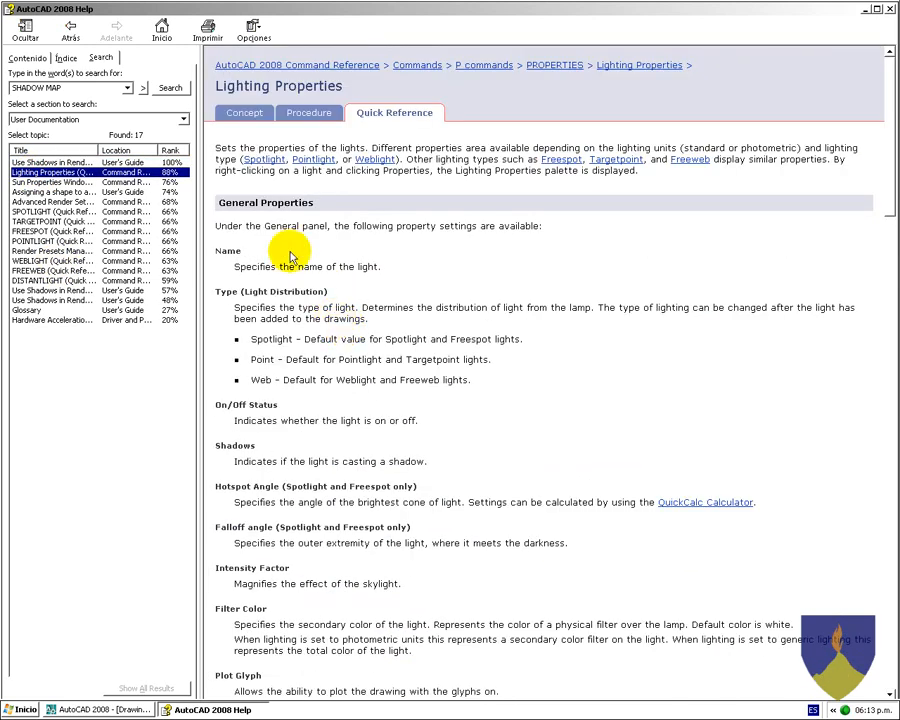
pyautogui.click(251, 114)
pyautogui.scroll(-20, 518, 445)
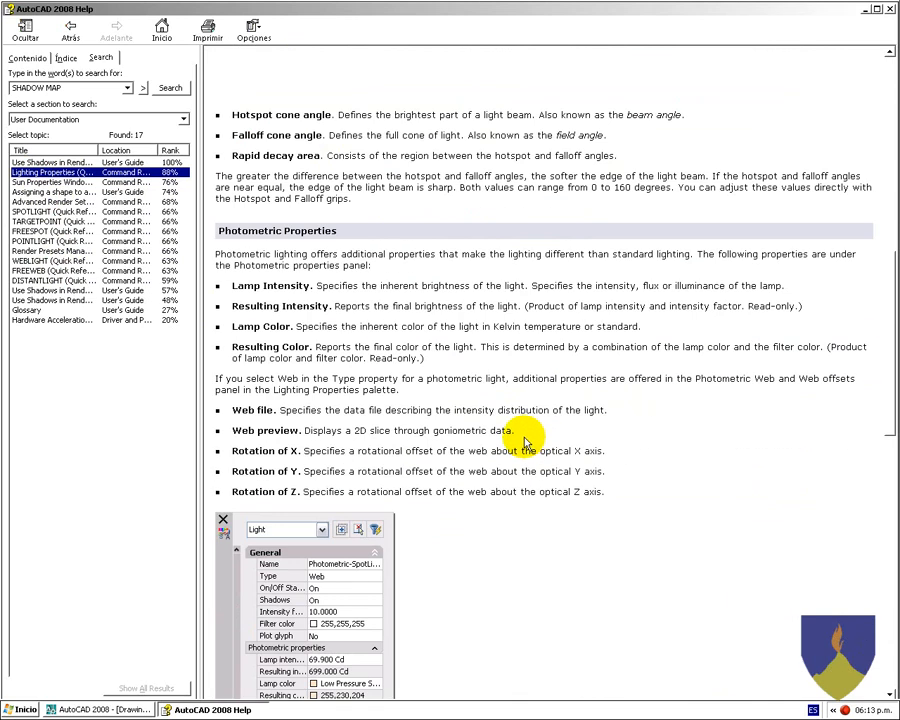
# Examine the Sun Properties search result, play the Adjust Sky Properties animation and close the help
pyautogui.click(36, 184)
pyautogui.scroll(-20, 536, 432)
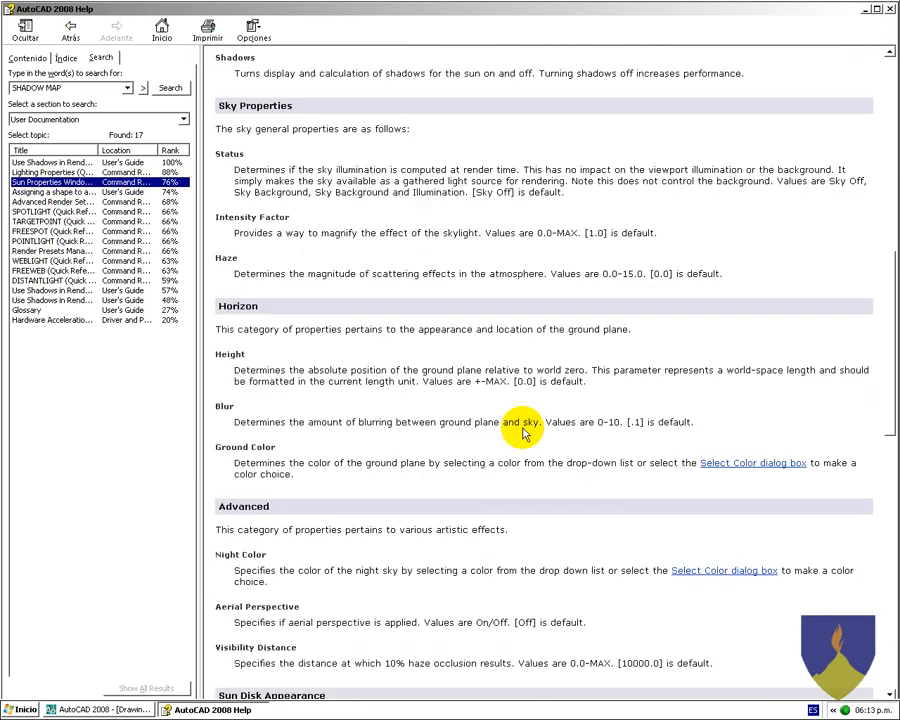
pyautogui.scroll(20, 312, 313)
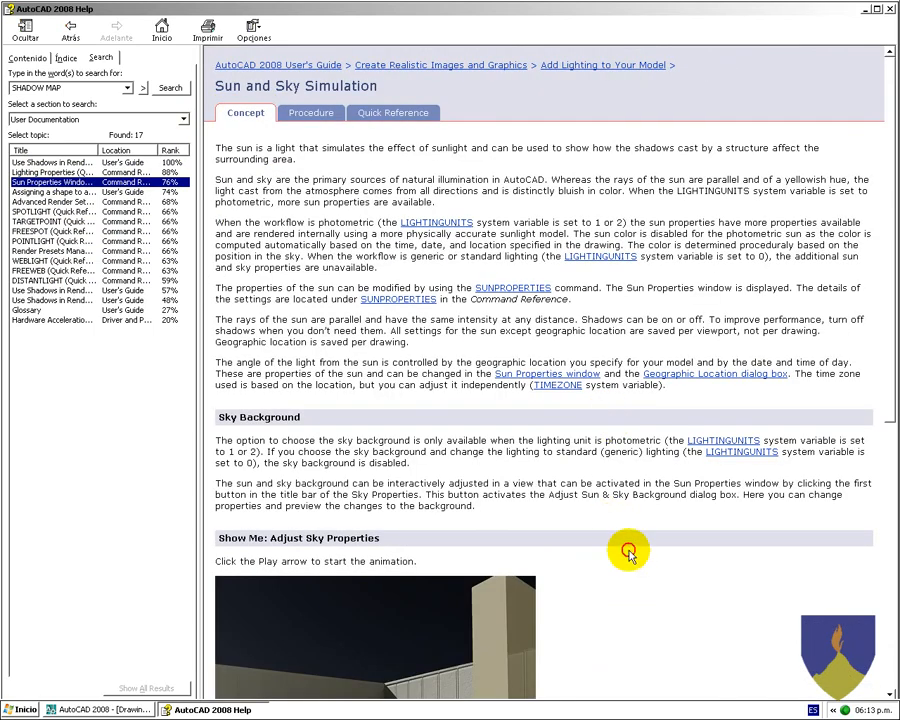
pyautogui.scroll(-10, 560, 500)
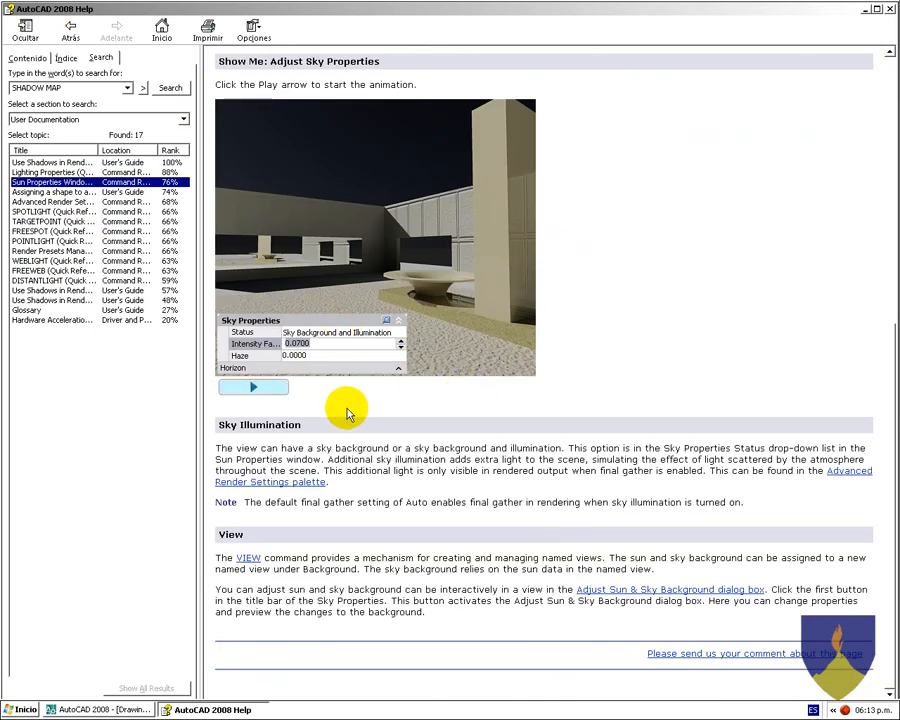
pyautogui.scroll(2, 365, 440)
pyautogui.click(280, 482)
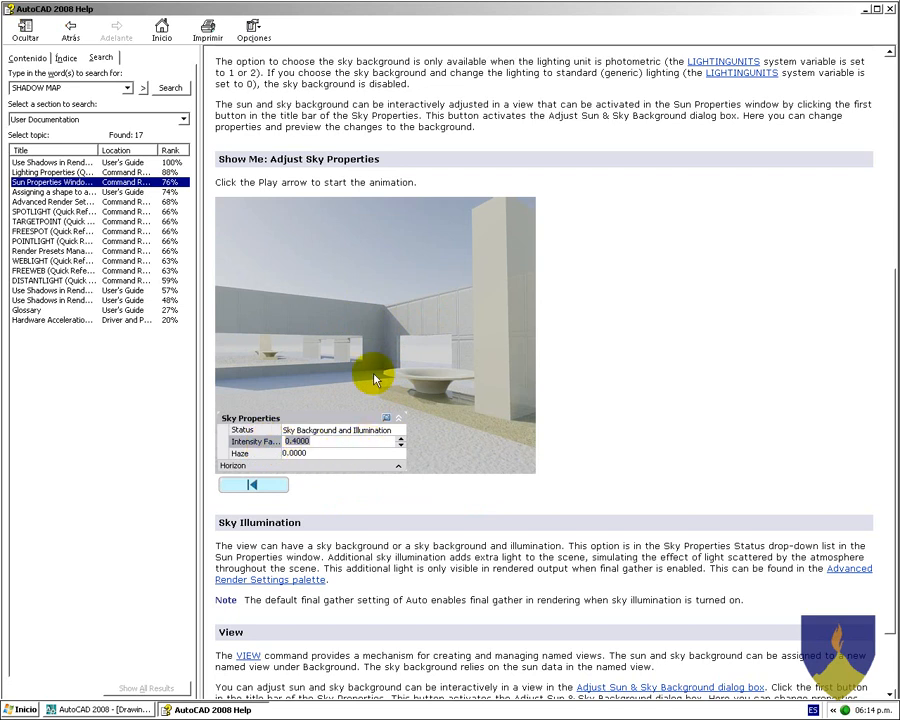
pyautogui.click(889, 9)
# Erase the spotlight and the two remaining lights above the floor
pyautogui.click(578, 137)
pyautogui.click(322, 288)
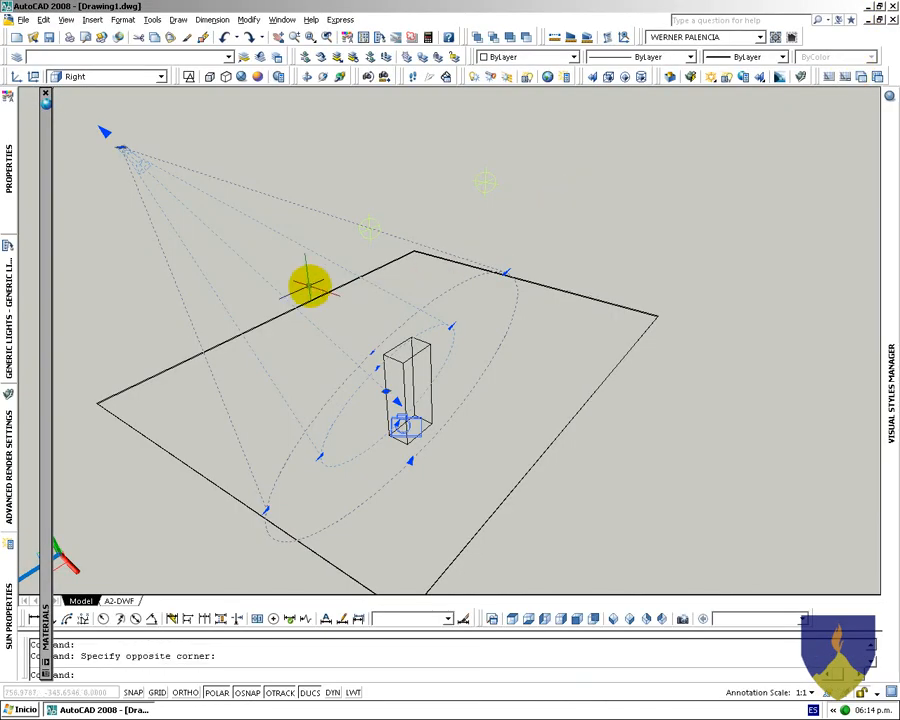
pyautogui.press('Delete')
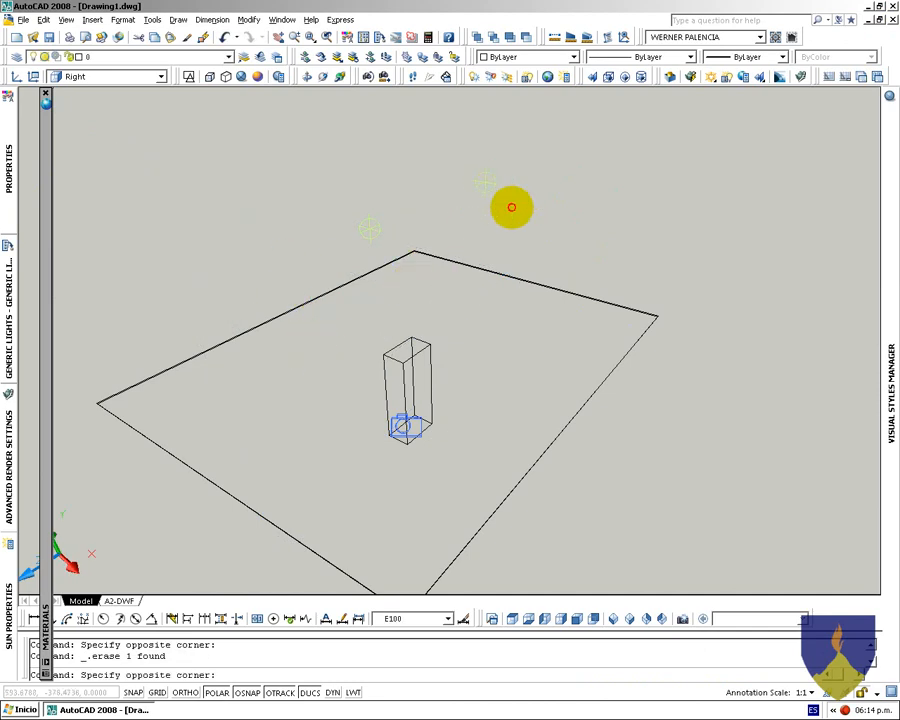
pyautogui.click(514, 205)
pyautogui.click(454, 148)
pyautogui.click(412, 207)
pyautogui.click(361, 228)
pyautogui.press('Delete')
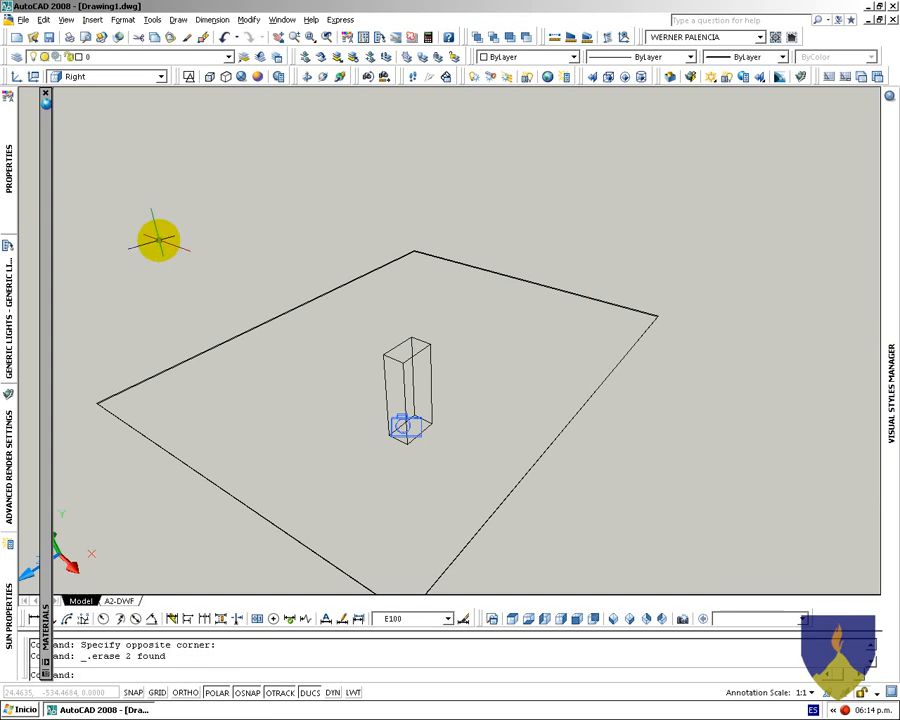
# Restore the Camera1 view and inspect the BASE material with the floor and column selected
pyautogui.click(790, 620)
pyautogui.click(750, 633)
pyautogui.click(577, 118)
pyautogui.click(538, 177)
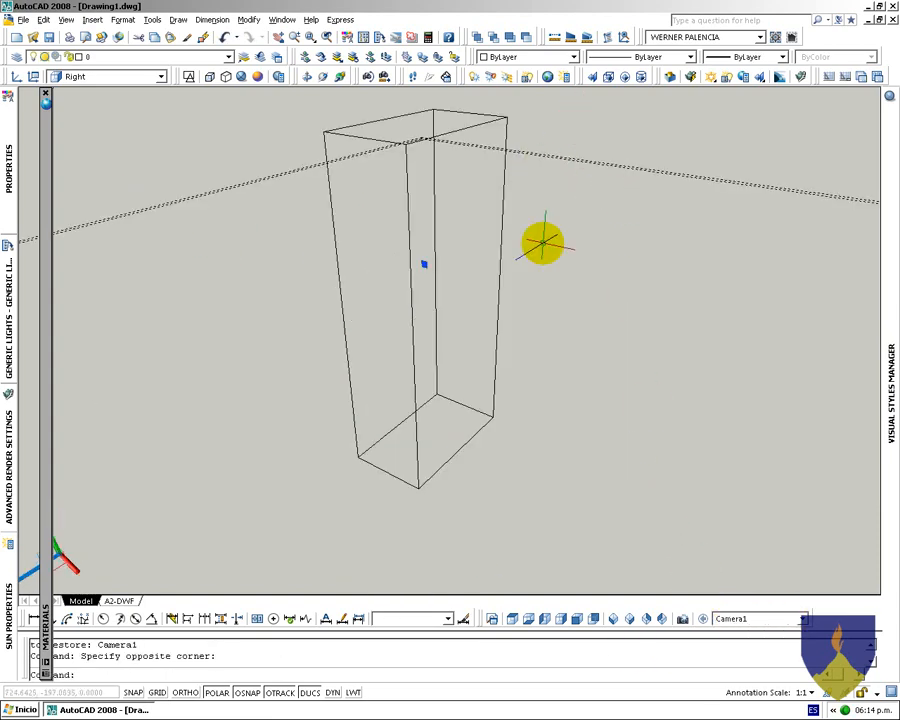
pyautogui.click(404, 347)
pyautogui.moveTo(48, 273)
pyautogui.click(153, 140)
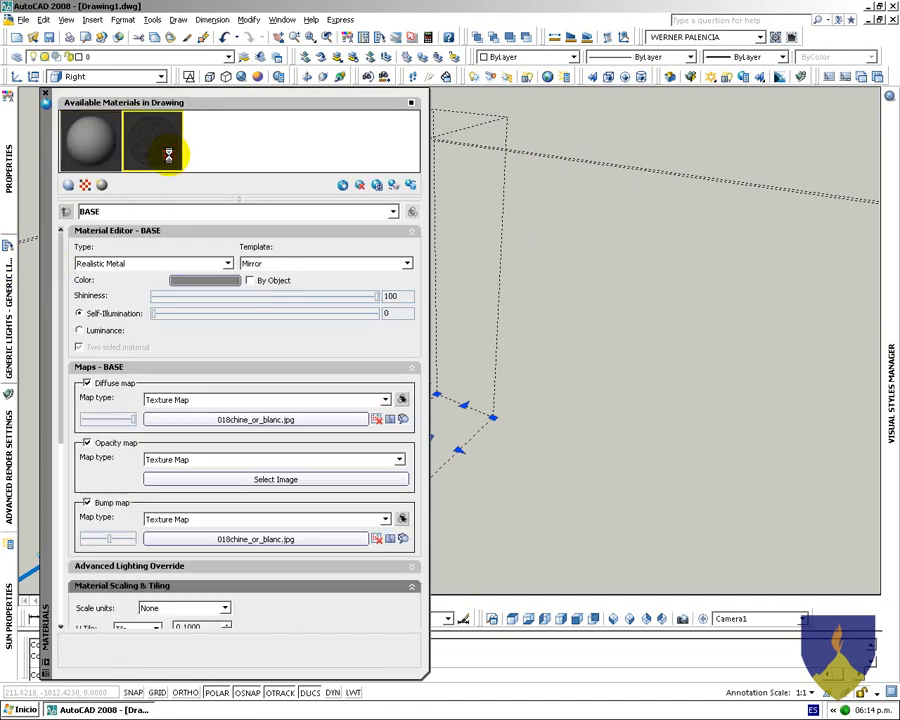
# Clear the selection, render the Camera1 view without the erased lights and dismiss the render
pyautogui.press('Escape')
pyautogui.write('RR')
pyautogui.press('Return')
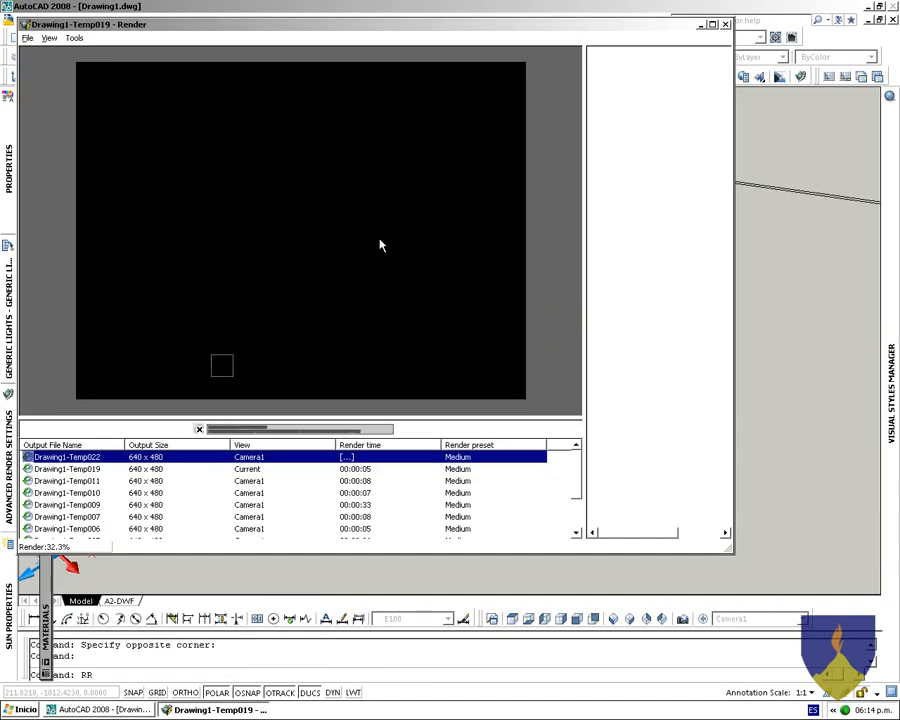
pyautogui.press('Escape')
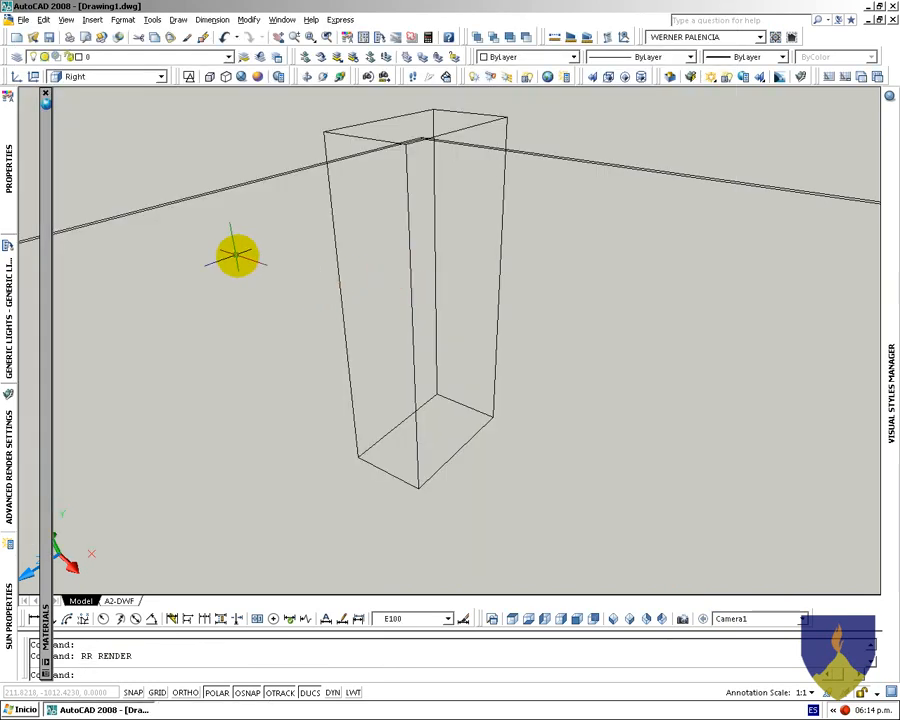
# Change the drawing's lighting intensity units to a photometric option
pyautogui.moveTo(8, 582)
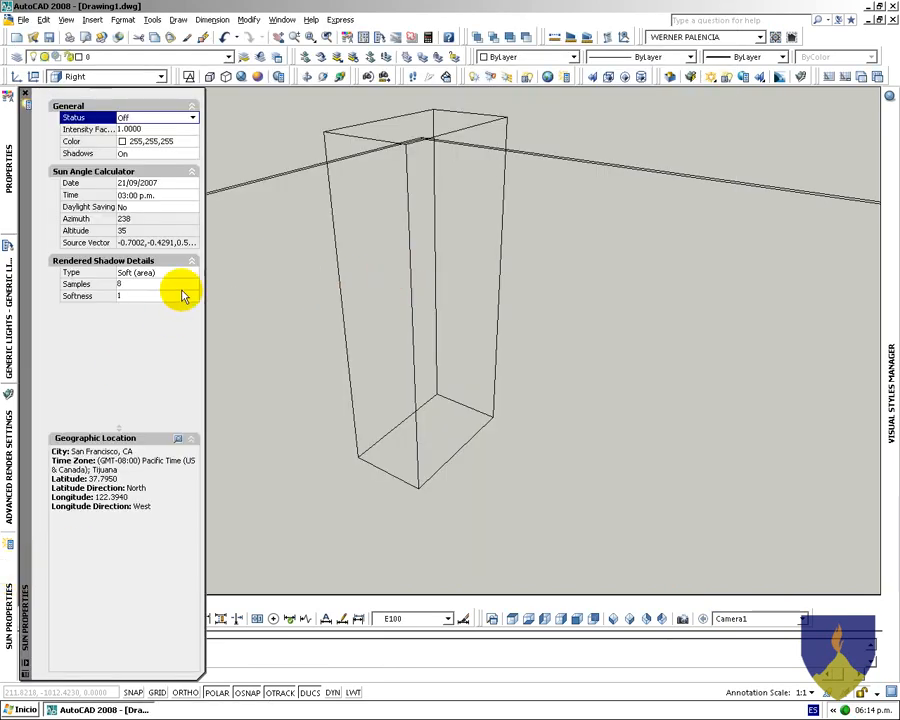
pyautogui.write('UN')
pyautogui.press('Return')
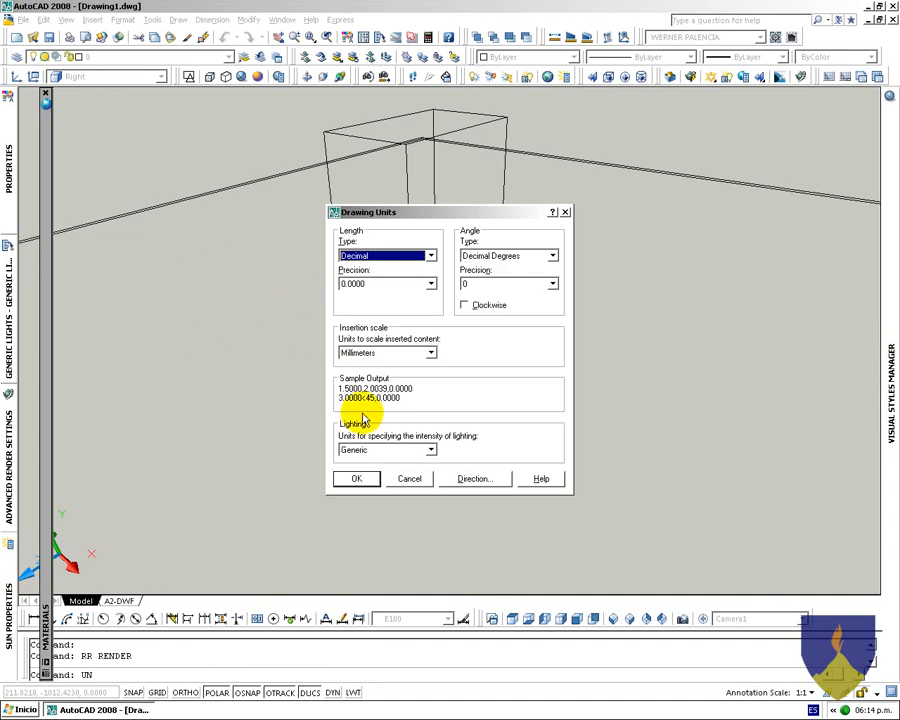
pyautogui.click(370, 449)
pyautogui.click(366, 460)
pyautogui.click(360, 479)
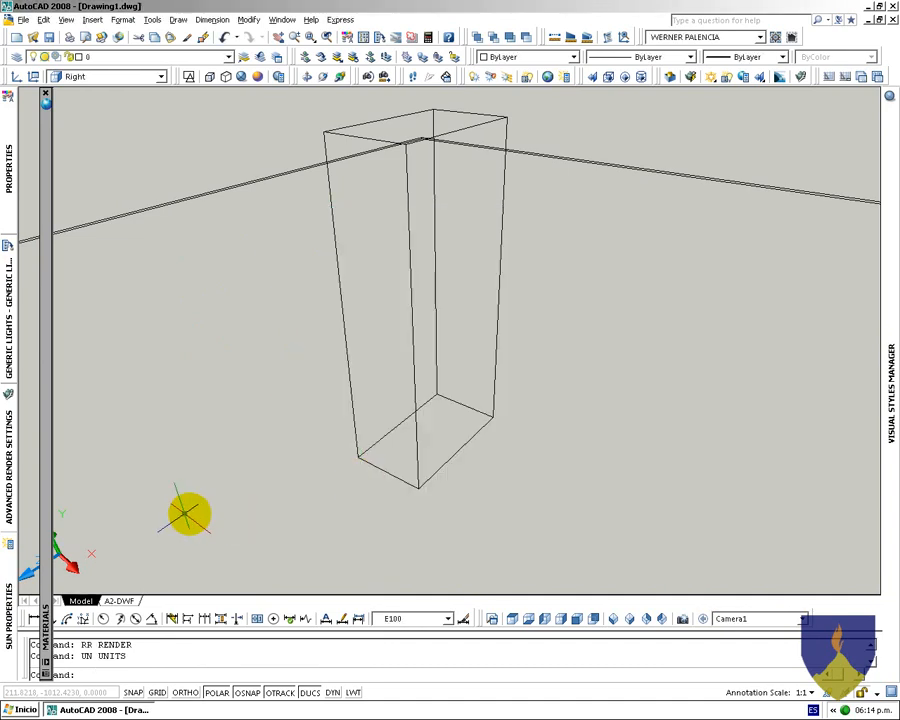
# Set the sky status to Sky Background and Illumination and turn the sun on
pyautogui.moveTo(8, 583)
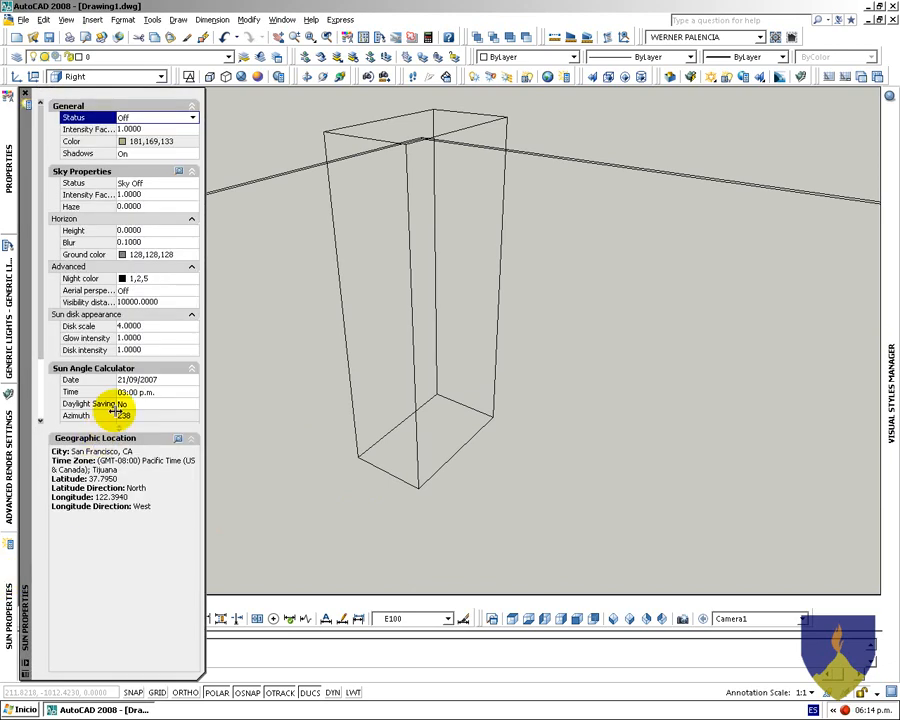
pyautogui.click(148, 186)
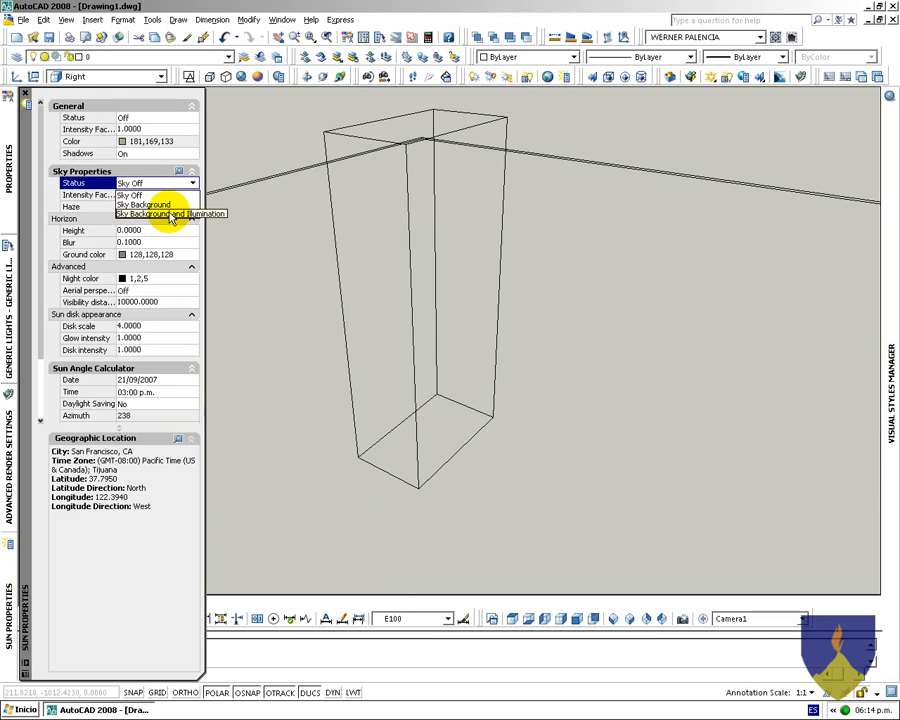
pyautogui.click(167, 214)
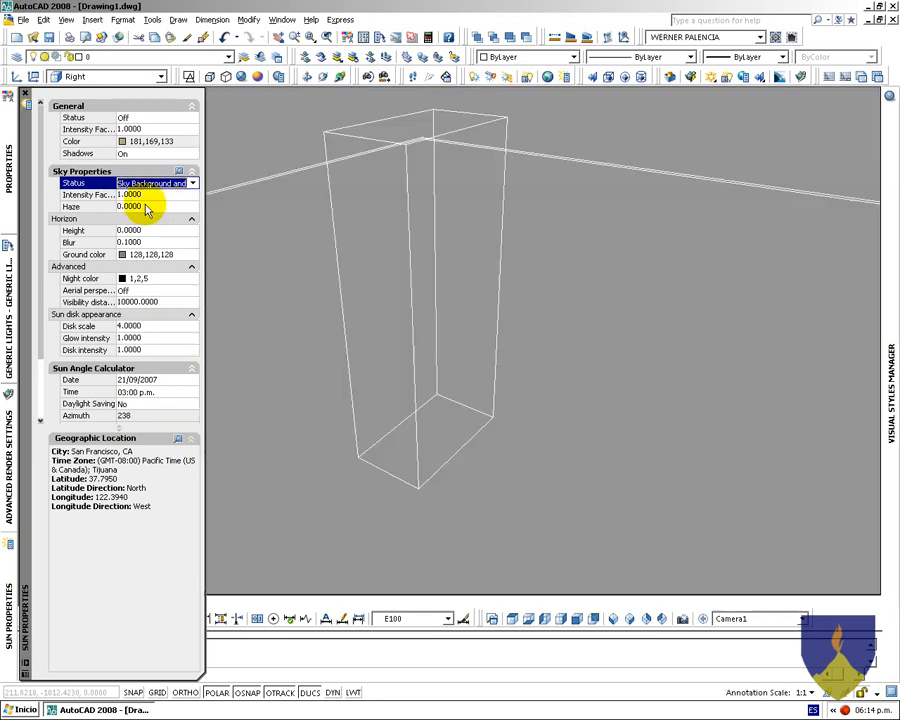
pyautogui.click(129, 117)
pyautogui.click(135, 118)
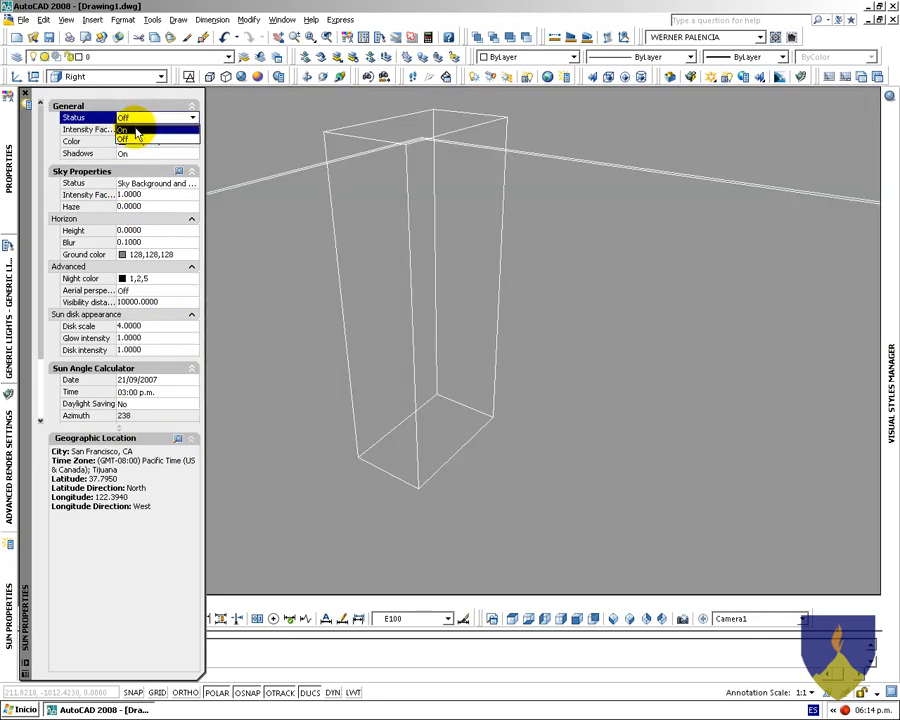
pyautogui.click(128, 130)
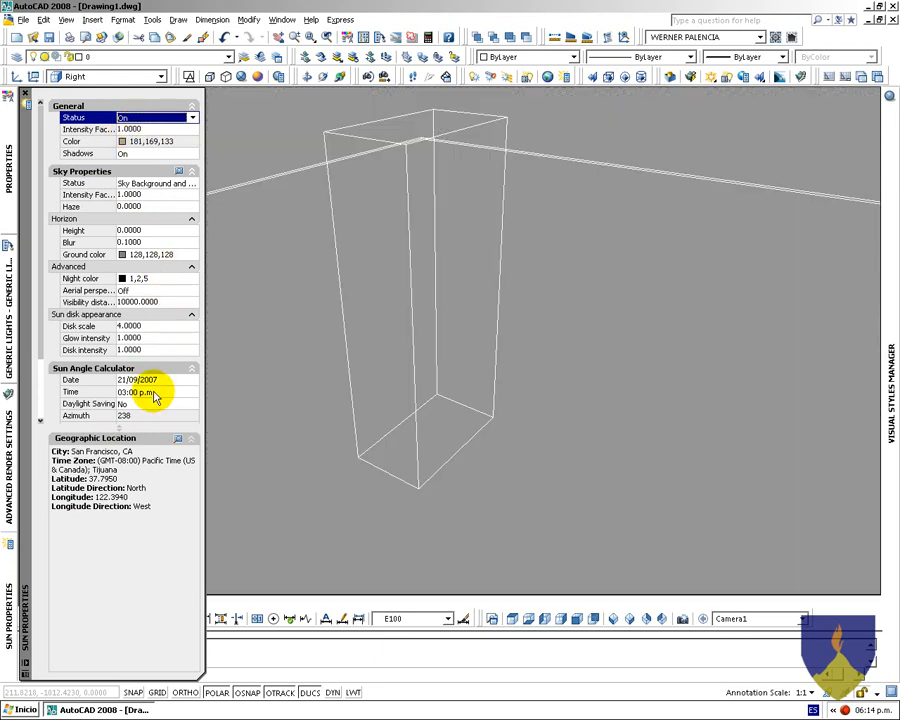
# Set the sun's time to 11:45 a.m. and its date to 15 March 2007
pyautogui.click(155, 394)
pyautogui.click(156, 395)
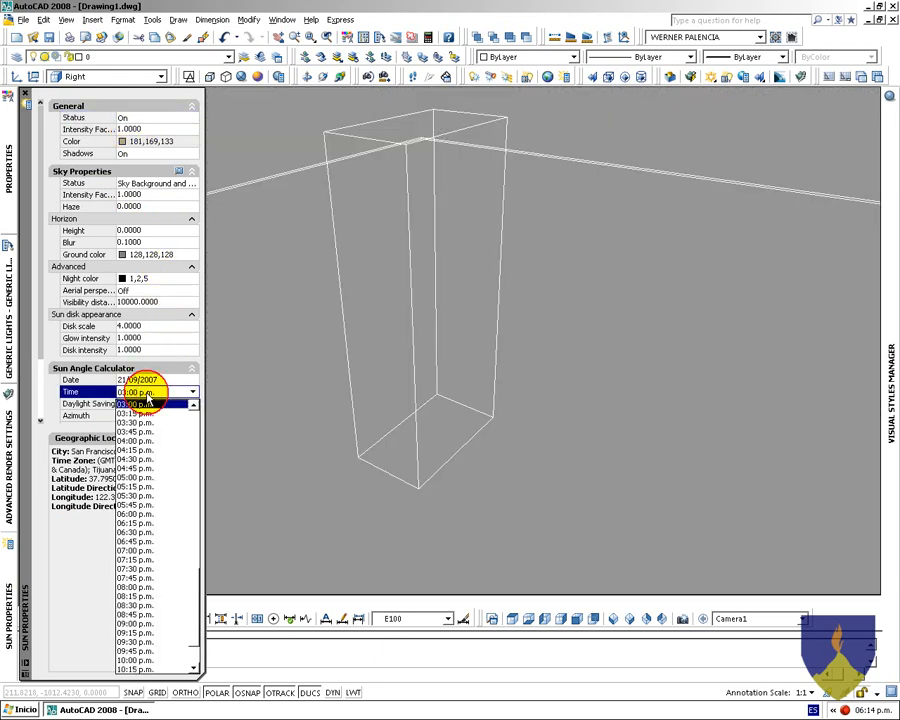
pyautogui.scroll(1, 152, 452)
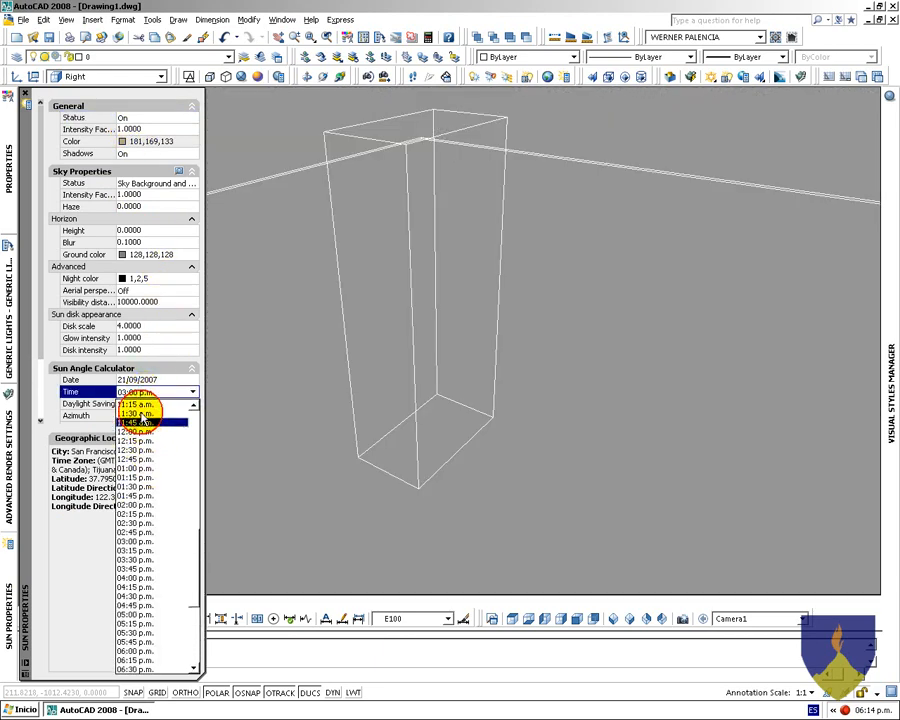
pyautogui.click(143, 424)
pyautogui.click(151, 381)
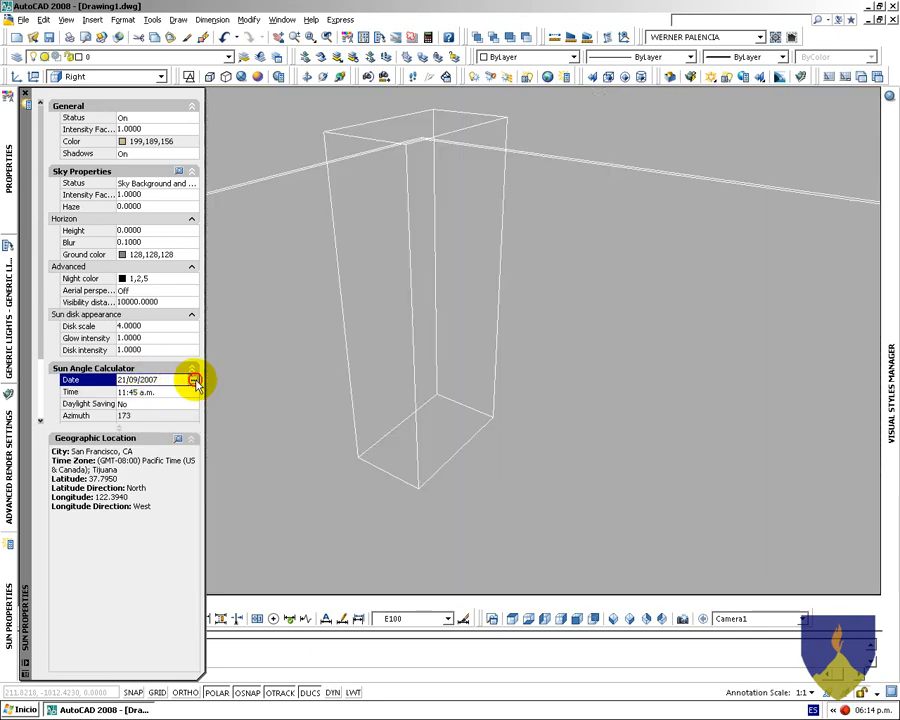
pyautogui.click(193, 380)
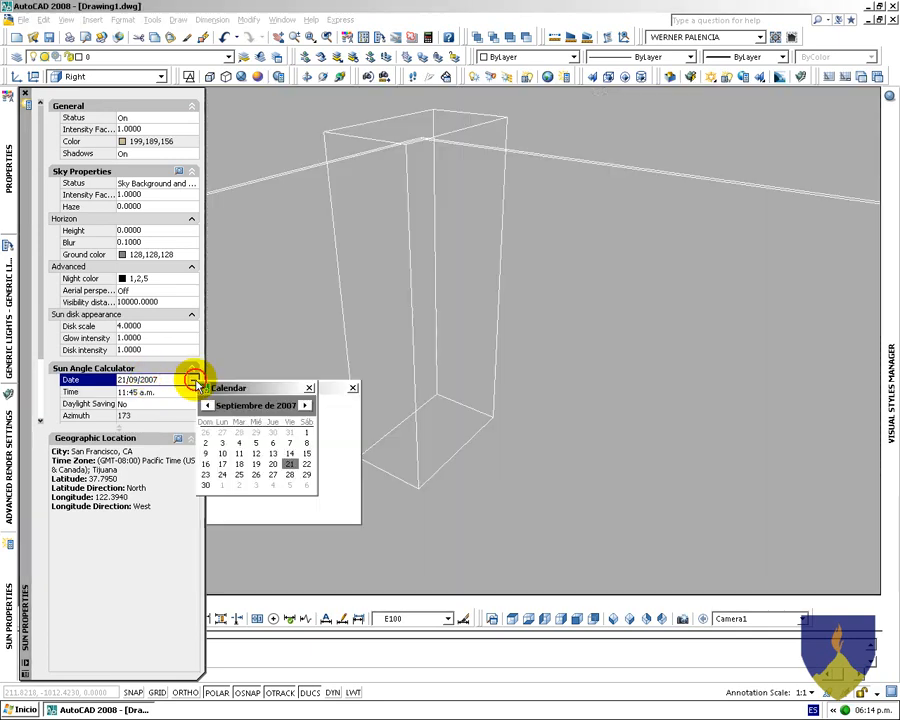
pyautogui.click(209, 406)
pyautogui.click(209, 406)
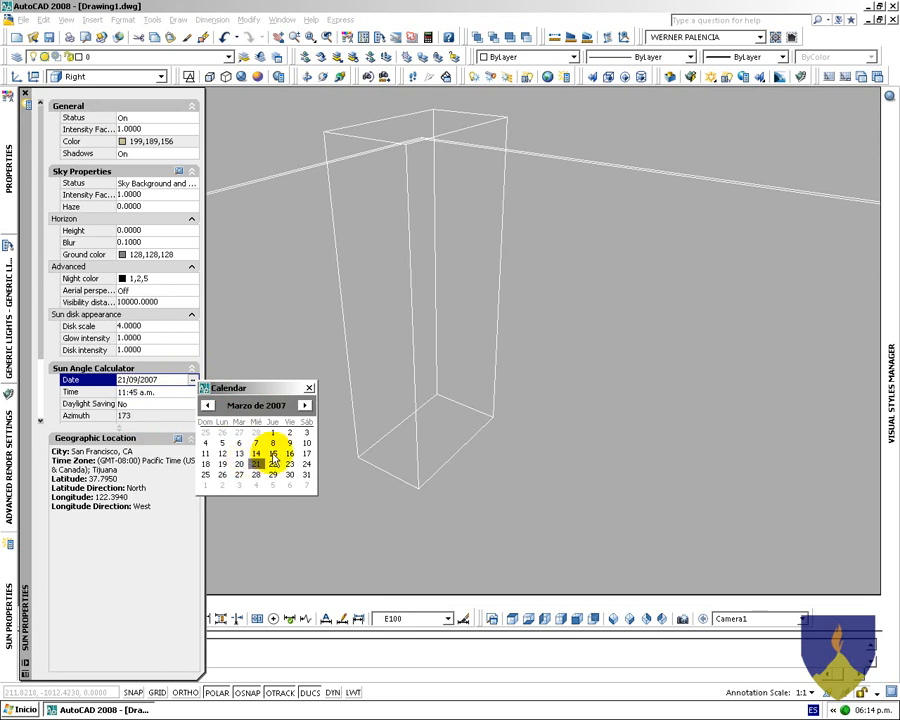
pyautogui.doubleClick(272, 455)
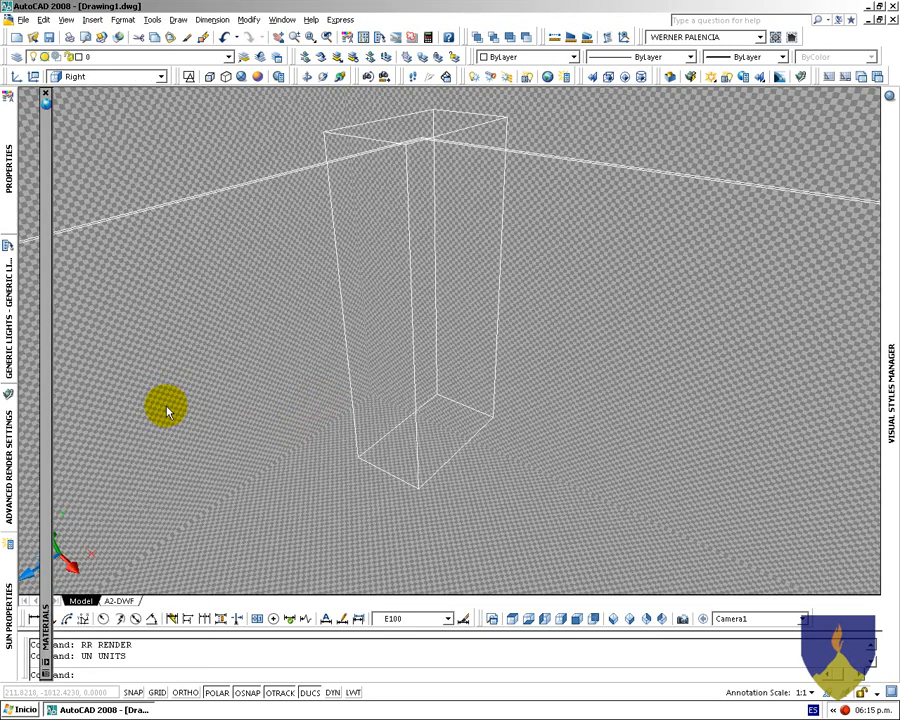
# Render the Camera1 view with the sun and sky illumination and dismiss the render
pyautogui.write('RR')
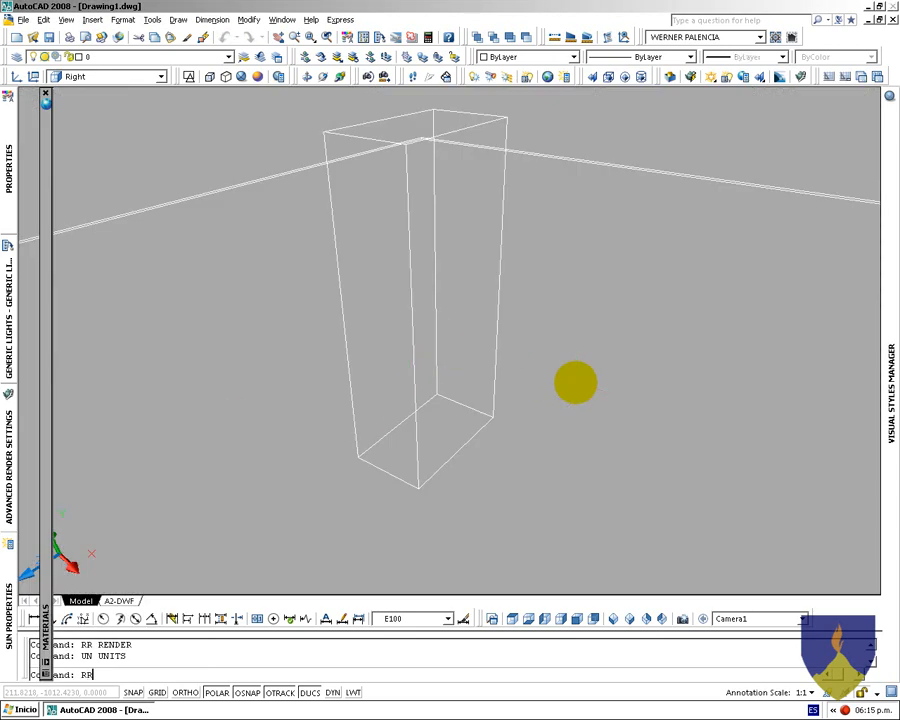
pyautogui.press('Return')
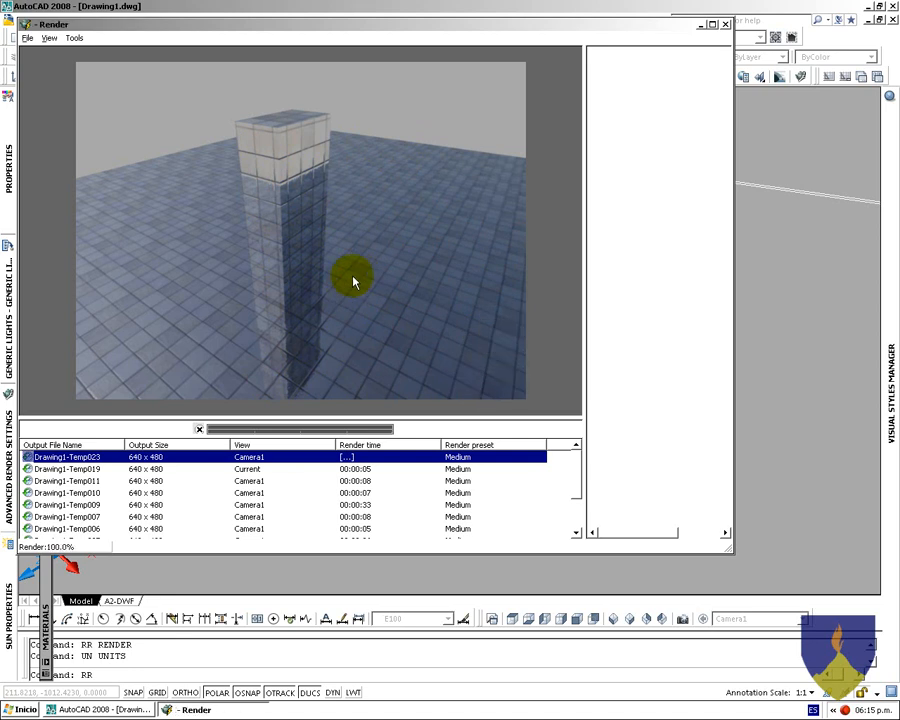
pyautogui.hotkey('alt', 'F4')
# Select the column, zoom it to extents within 3D Orbit and rotate the view around it
pyautogui.click(529, 457)
pyautogui.click(403, 371)
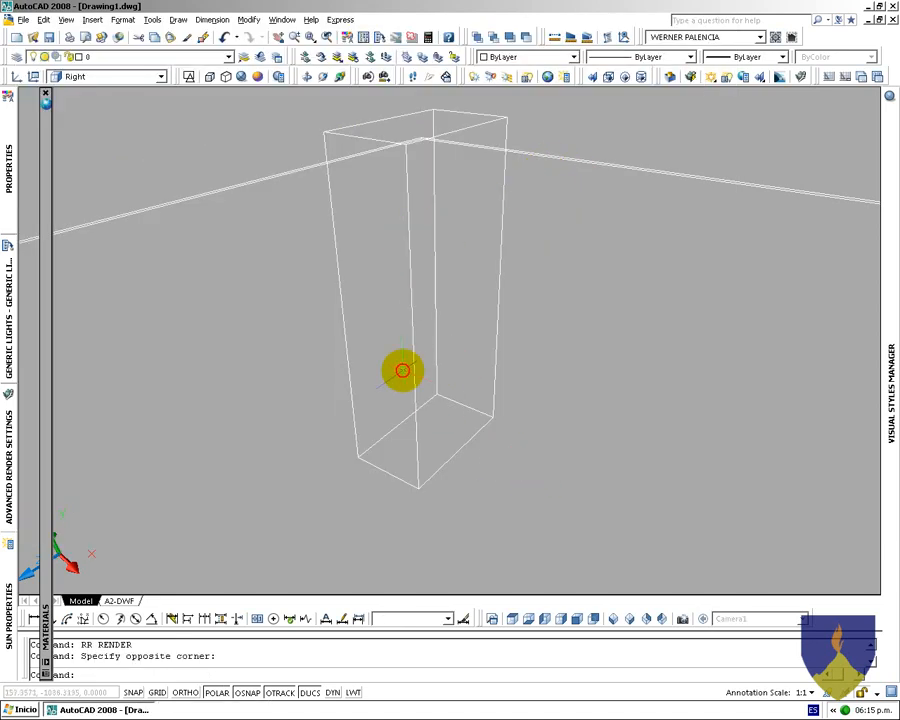
pyautogui.click(426, 402)
pyautogui.write('3DO')
pyautogui.press('Return')
pyautogui.rightClick(386, 302)
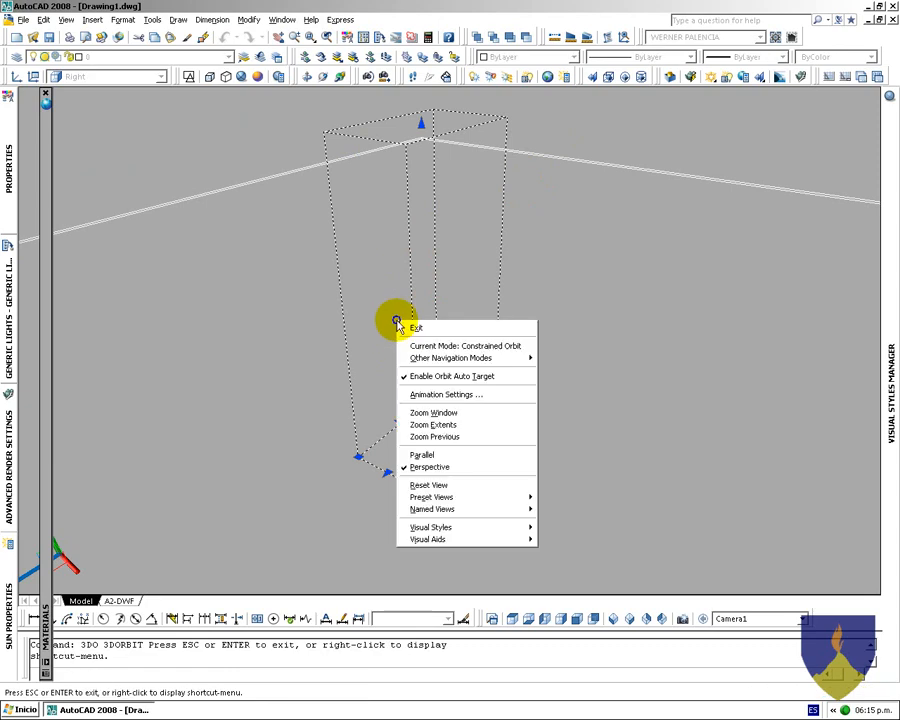
pyautogui.click(430, 424)
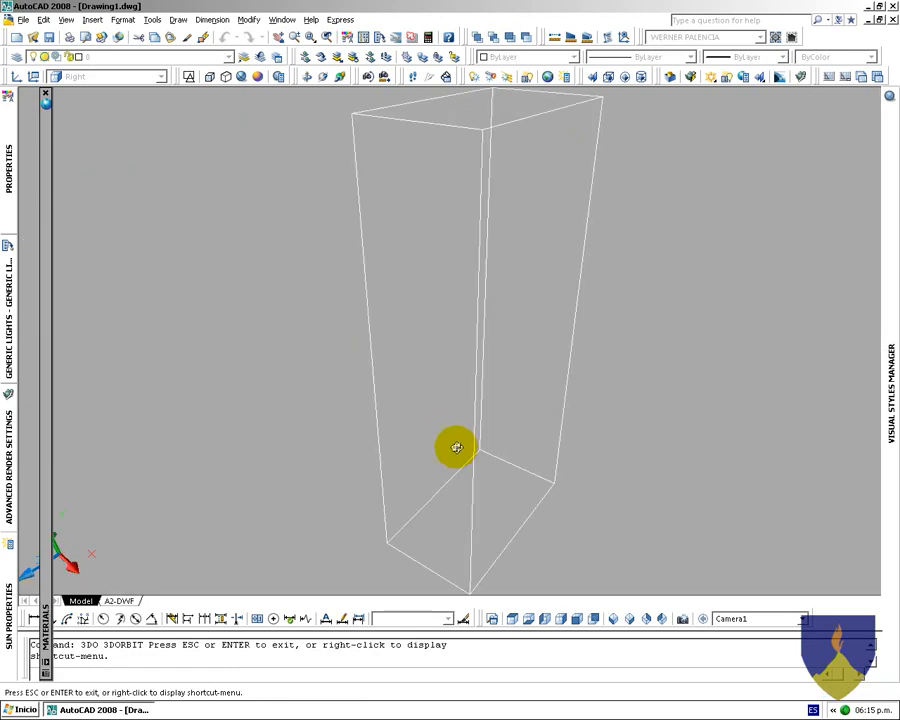
pyautogui.moveTo(474, 432); pyautogui.dragTo(438, 370)
pyautogui.rightClick(438, 370)
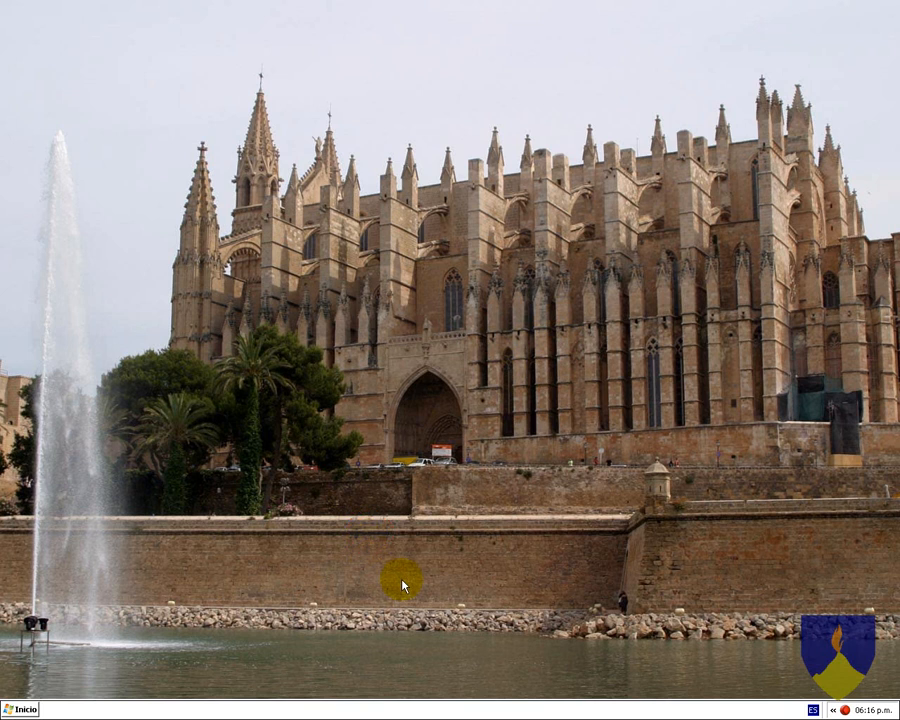
pyautogui.click(26, 709)
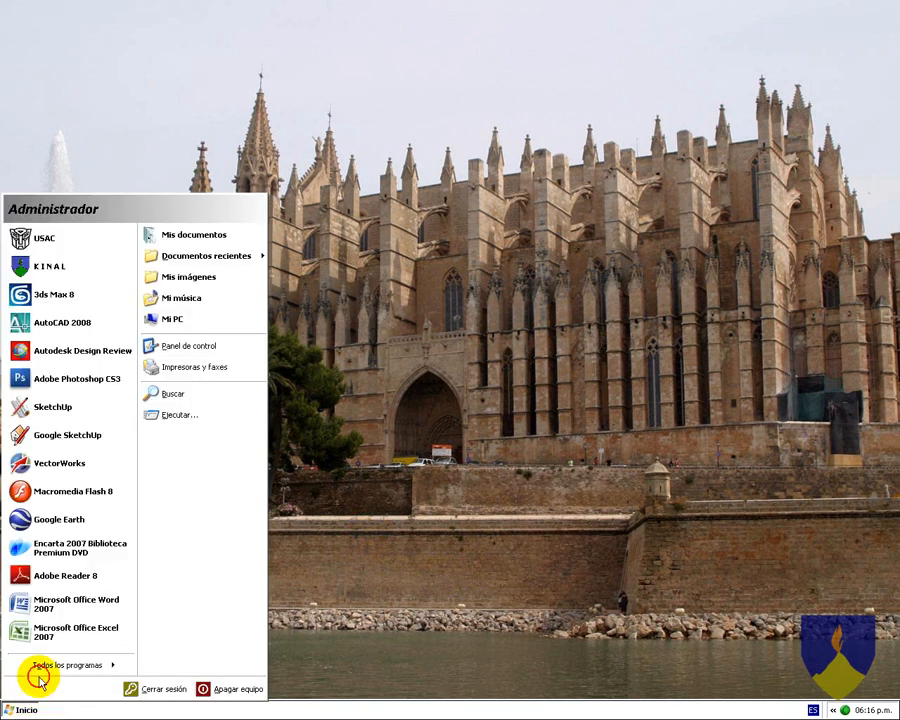
pyautogui.click(40, 706)
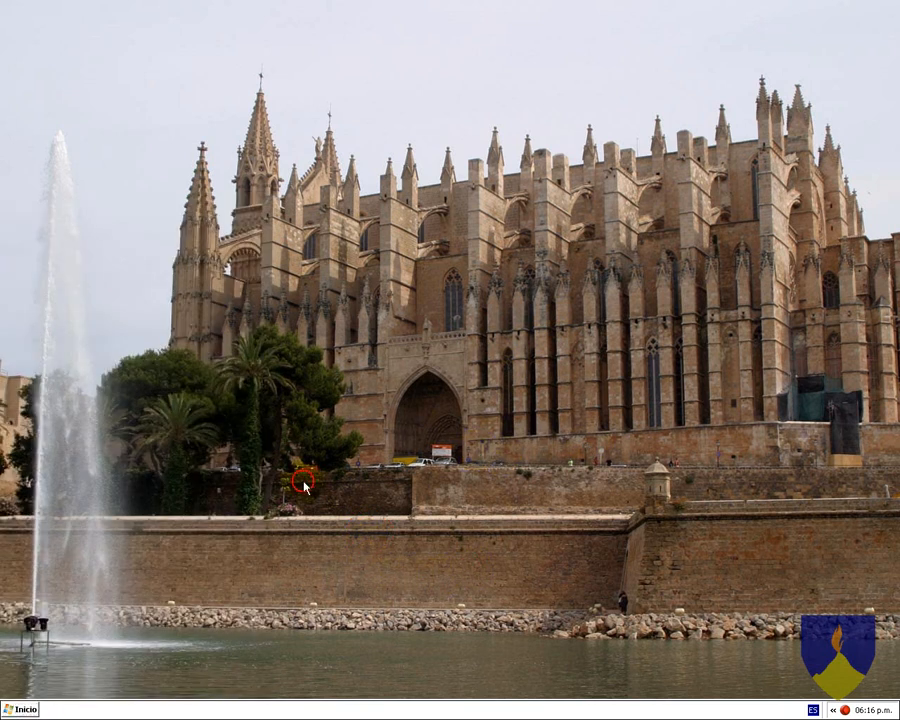